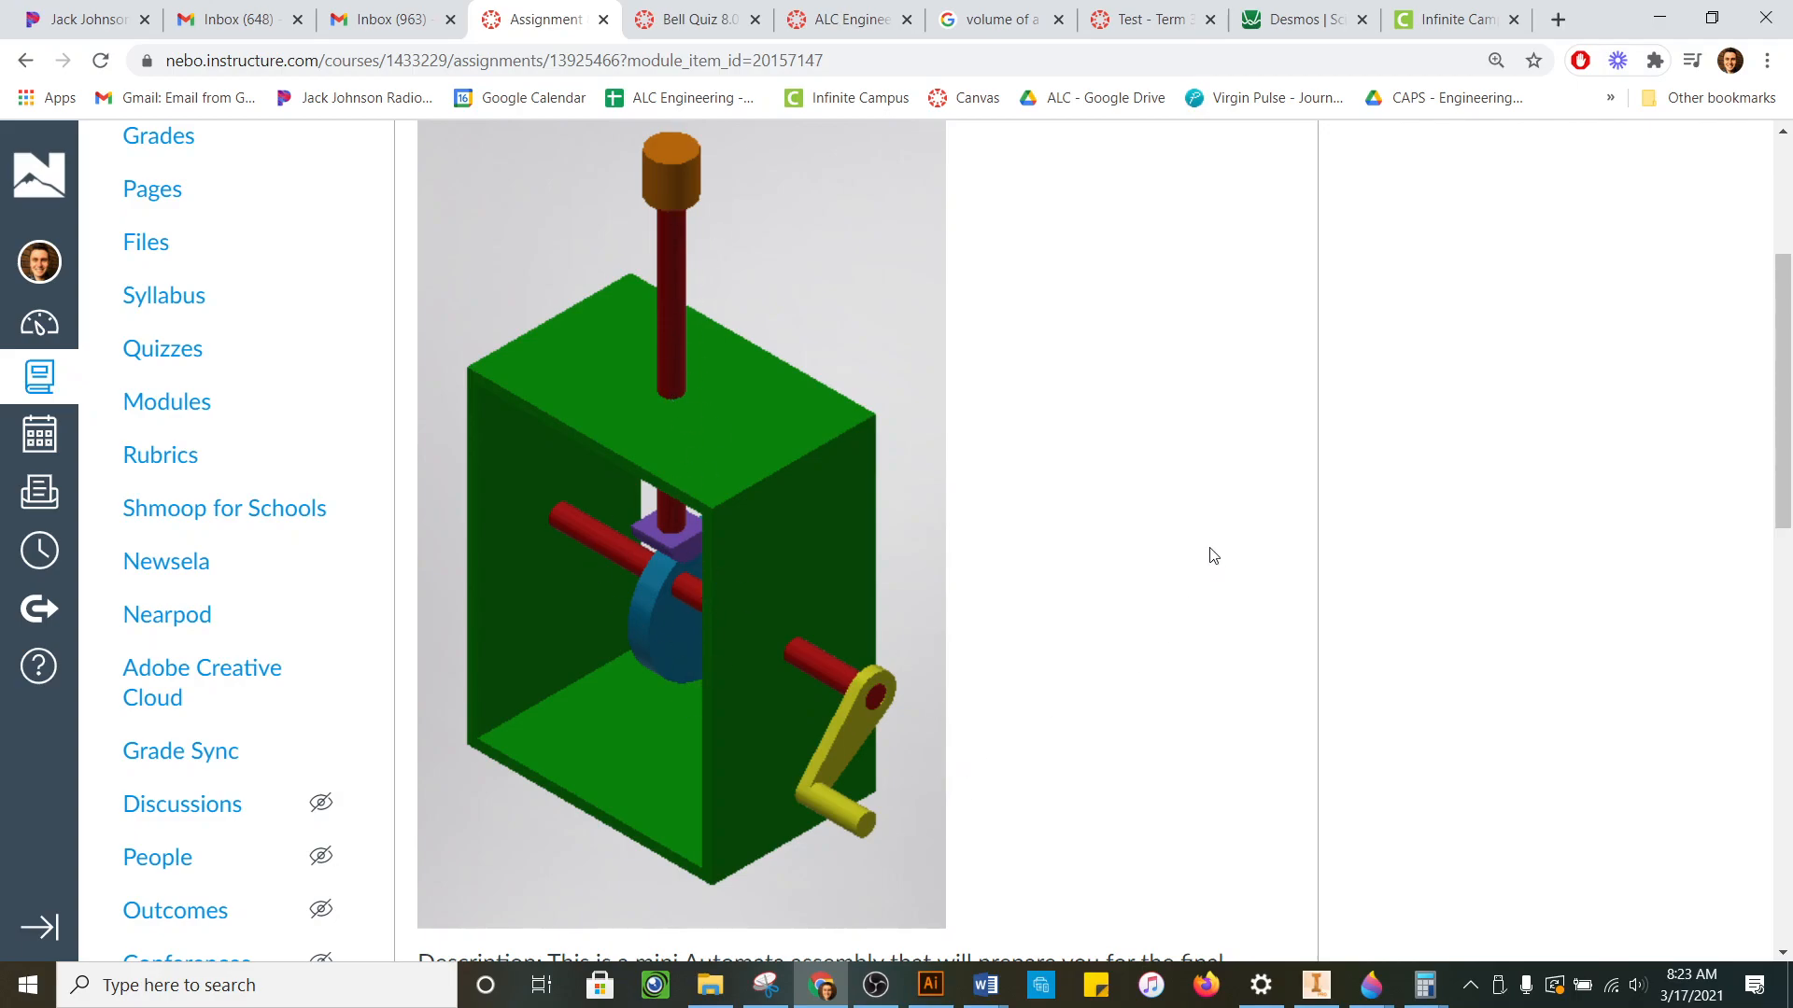
- Download Box.ipt, CamCrank.ipt, CamFoot.ipt, CamRod.ipt, CamTopper.ipt and CircleCam.ipt from the assignment description
{"action": "mouse_move", "coordinate": [1317, 988]}
{"action": "scroll", "coordinate": [1061, 672], "scroll_direction": "down", "scroll_amount": 7}
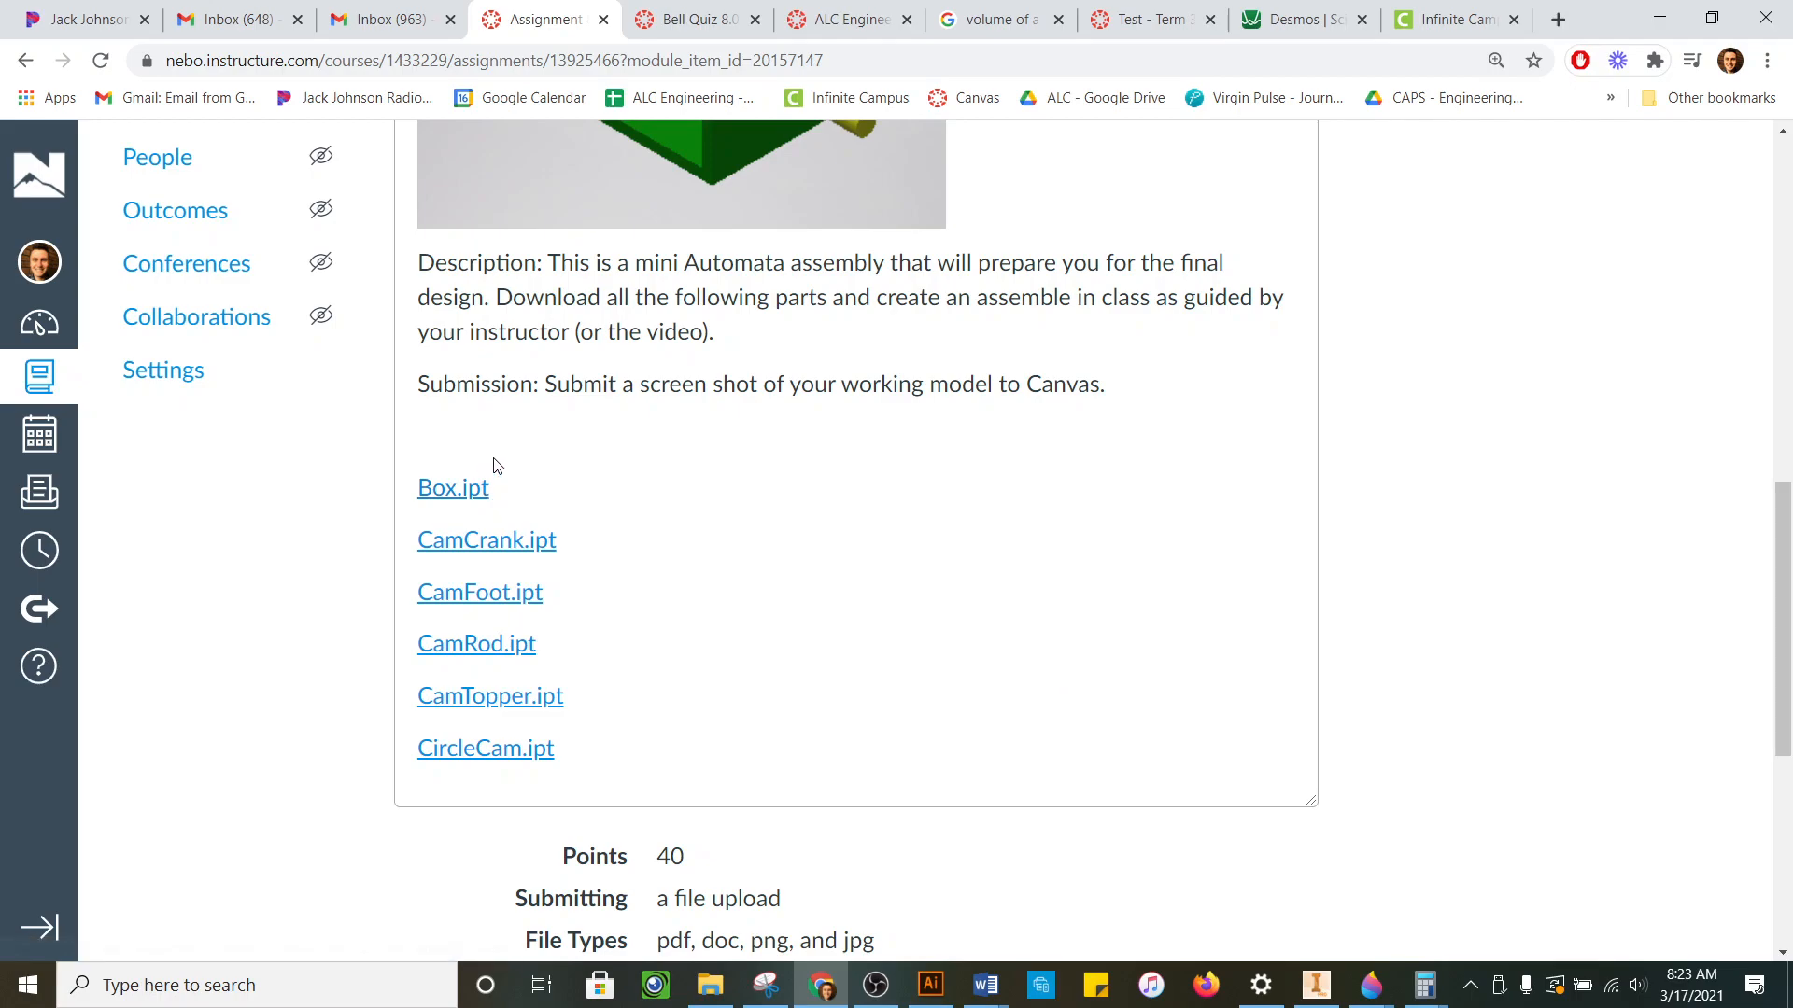
{"action": "left_click", "coordinate": [469, 504]}
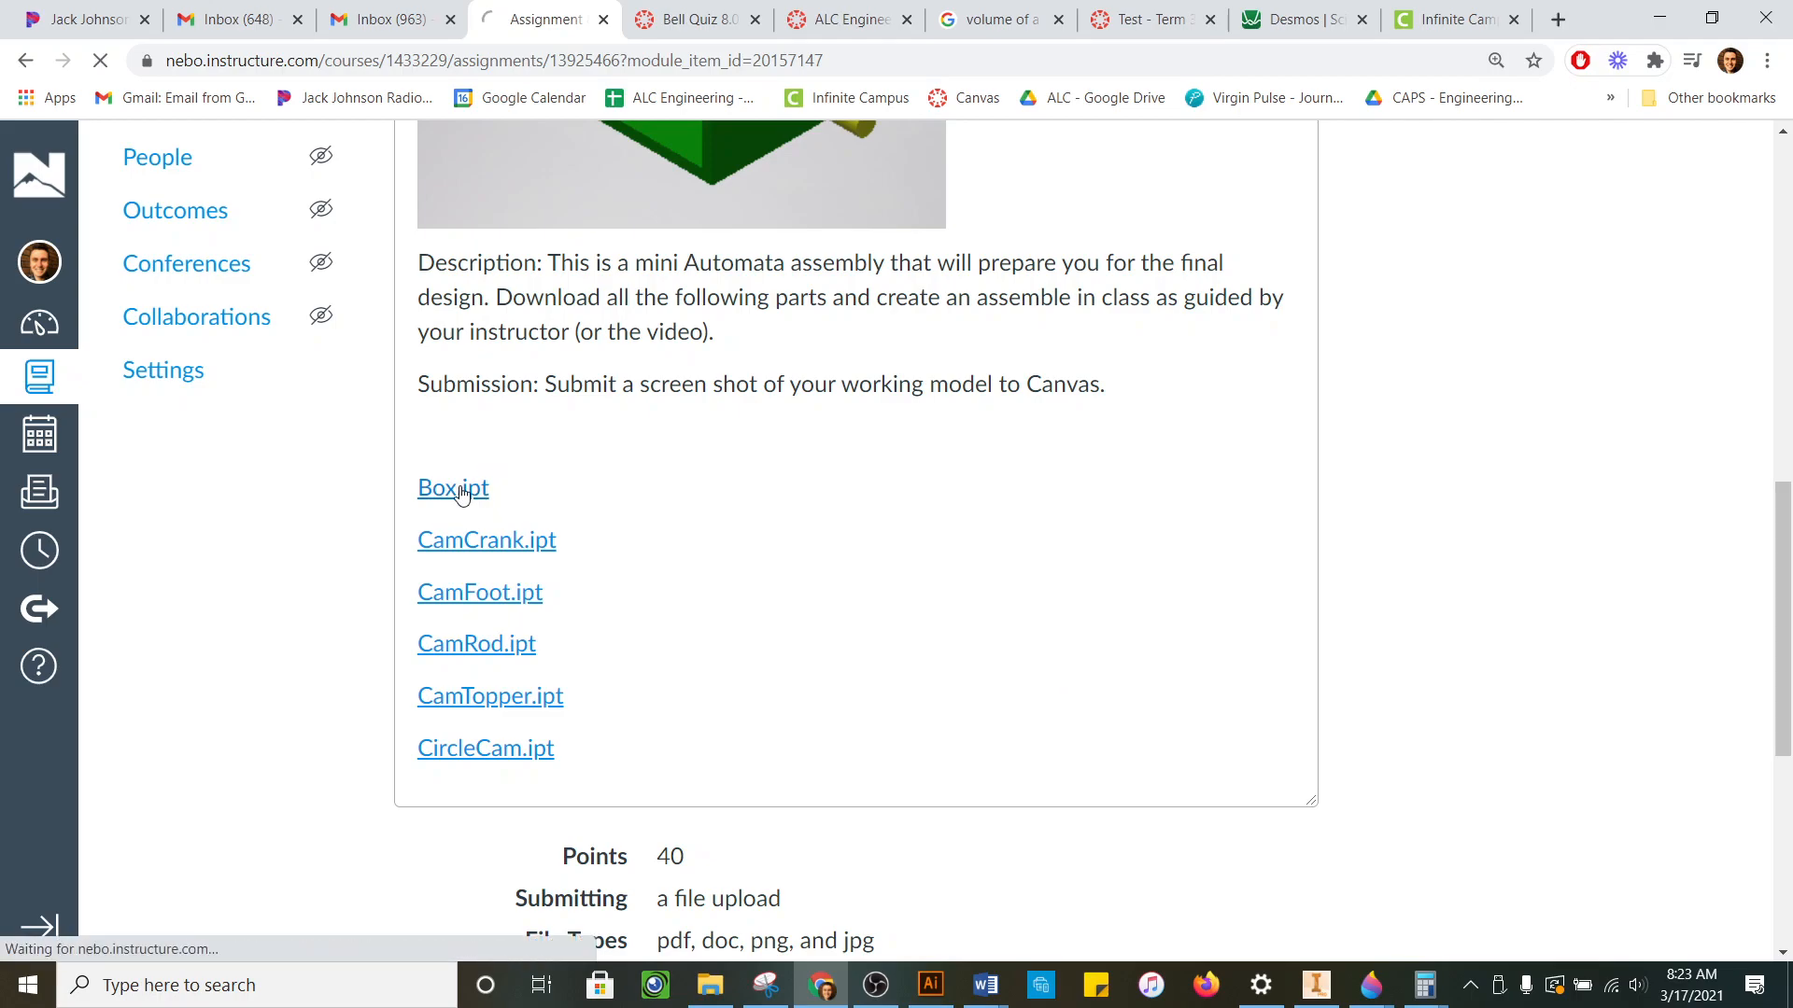
{"action": "left_click", "coordinate": [520, 551]}
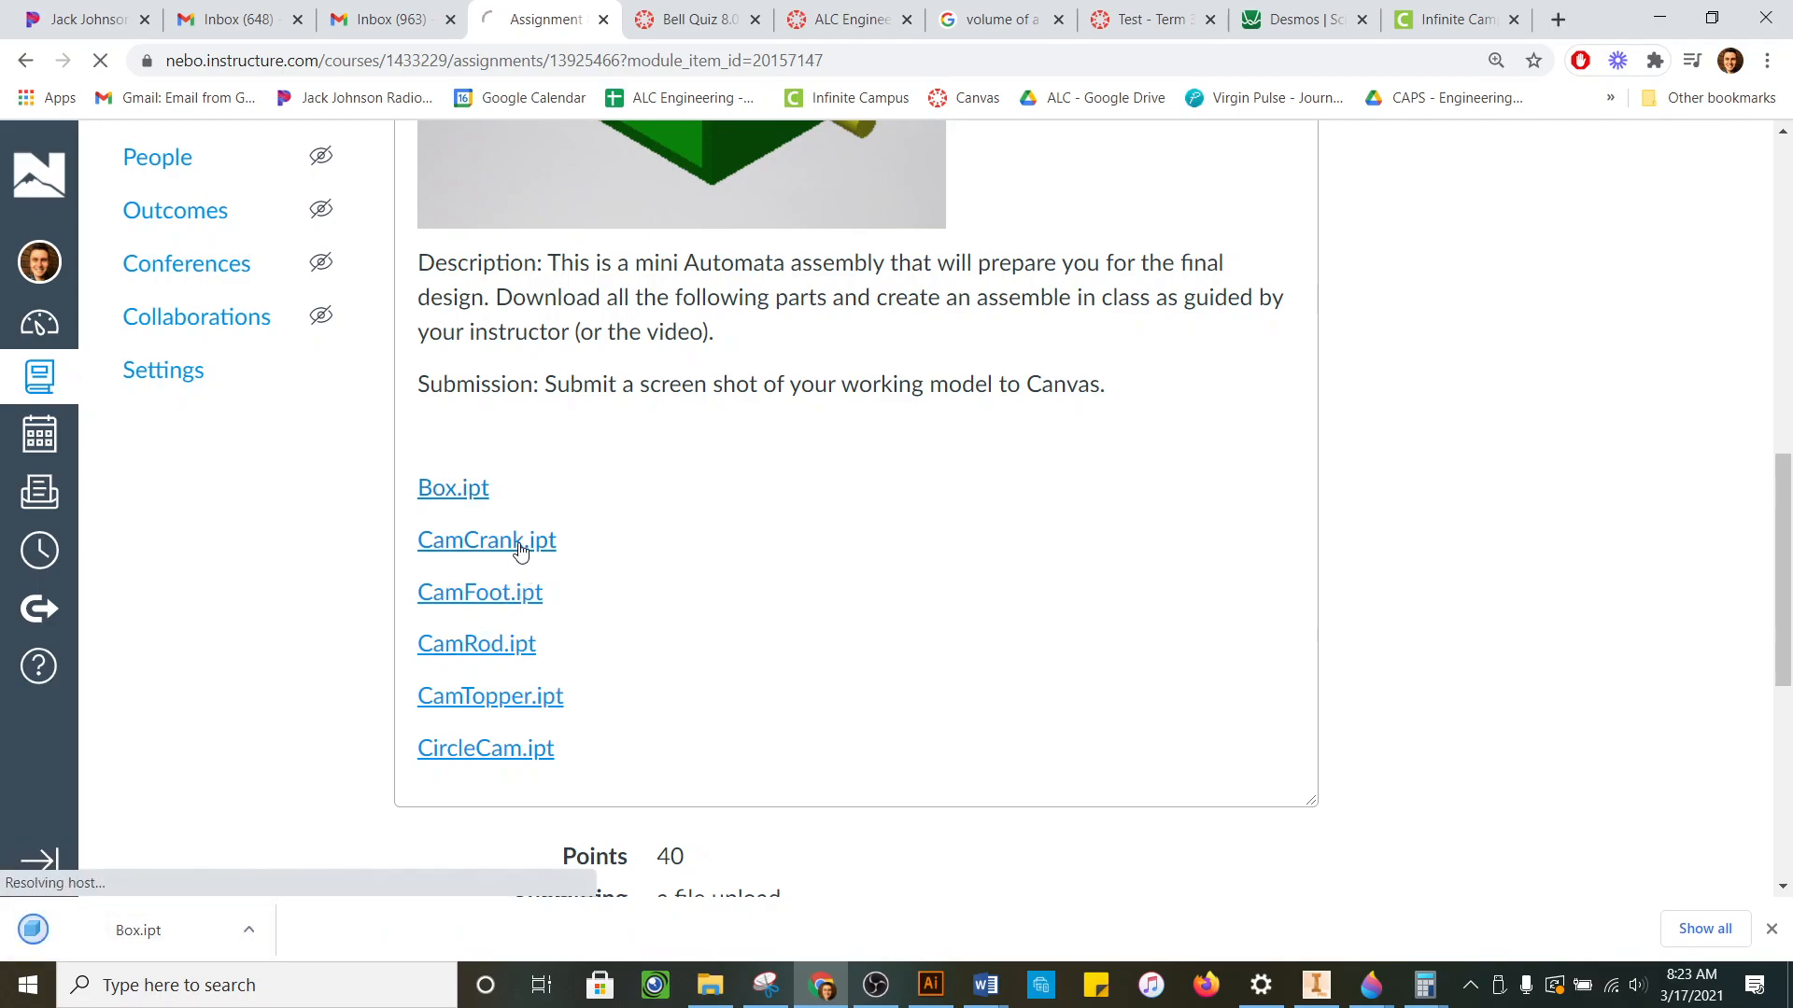
{"action": "left_click", "coordinate": [495, 598]}
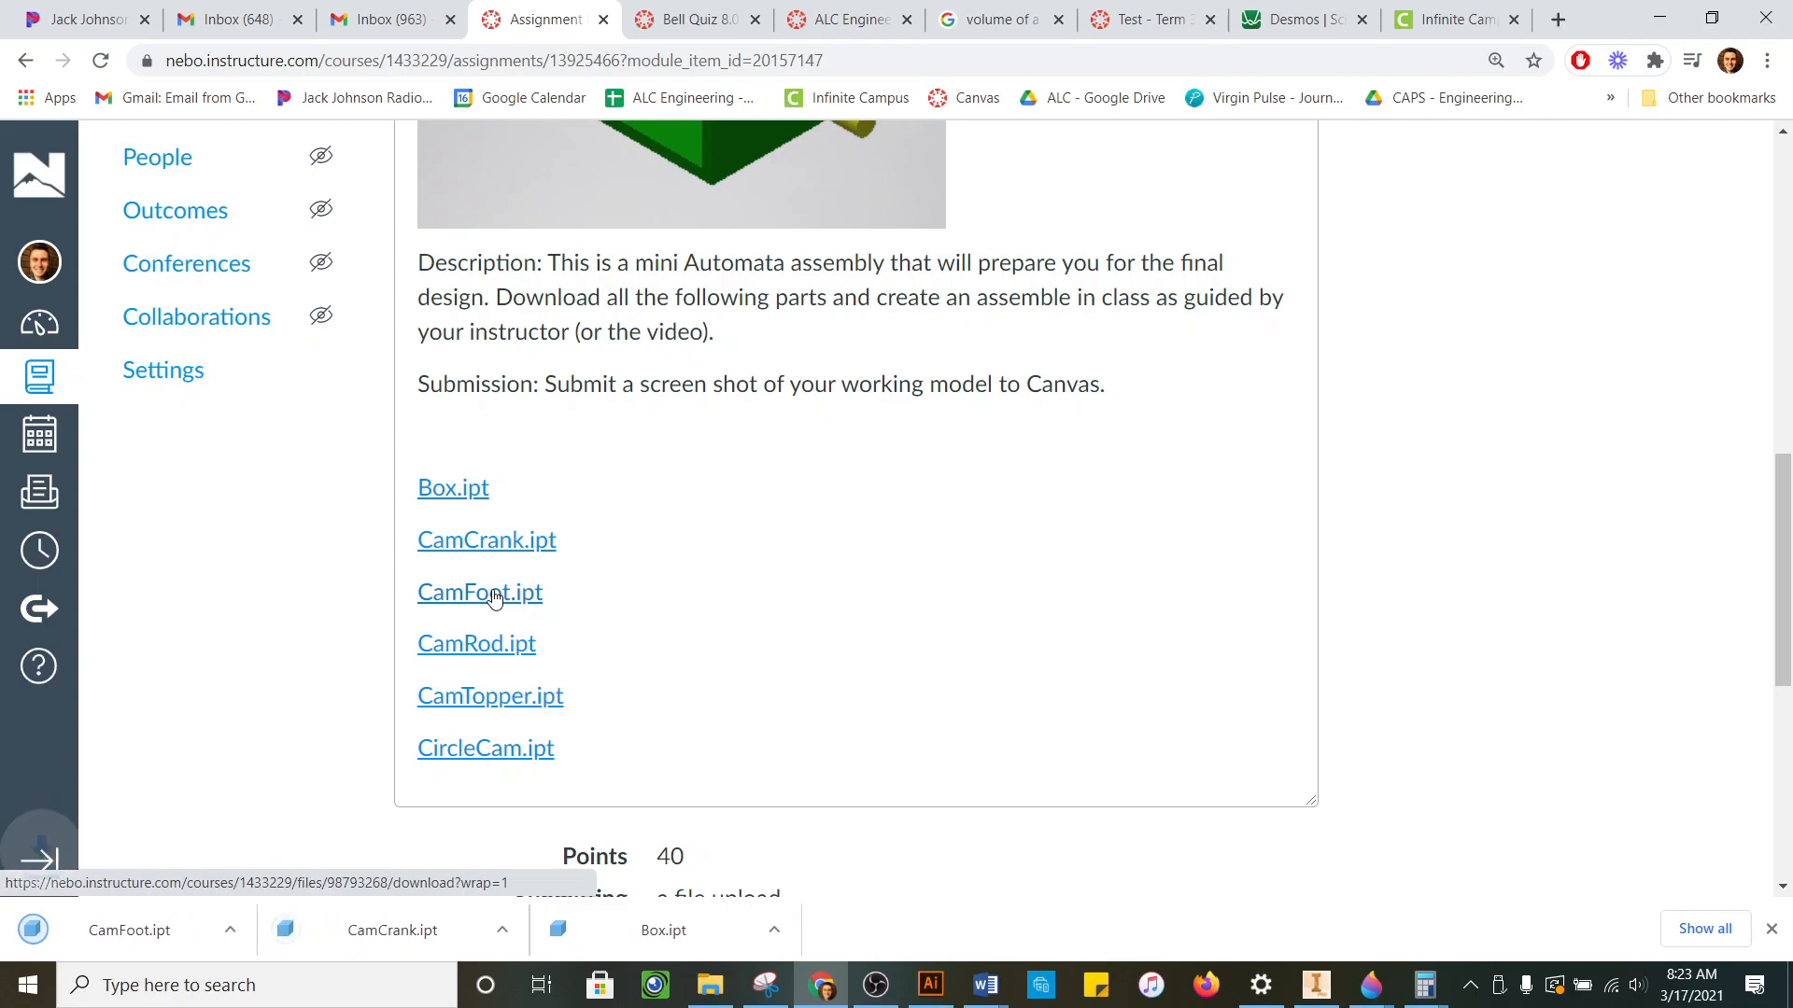
{"action": "left_click", "coordinate": [495, 658]}
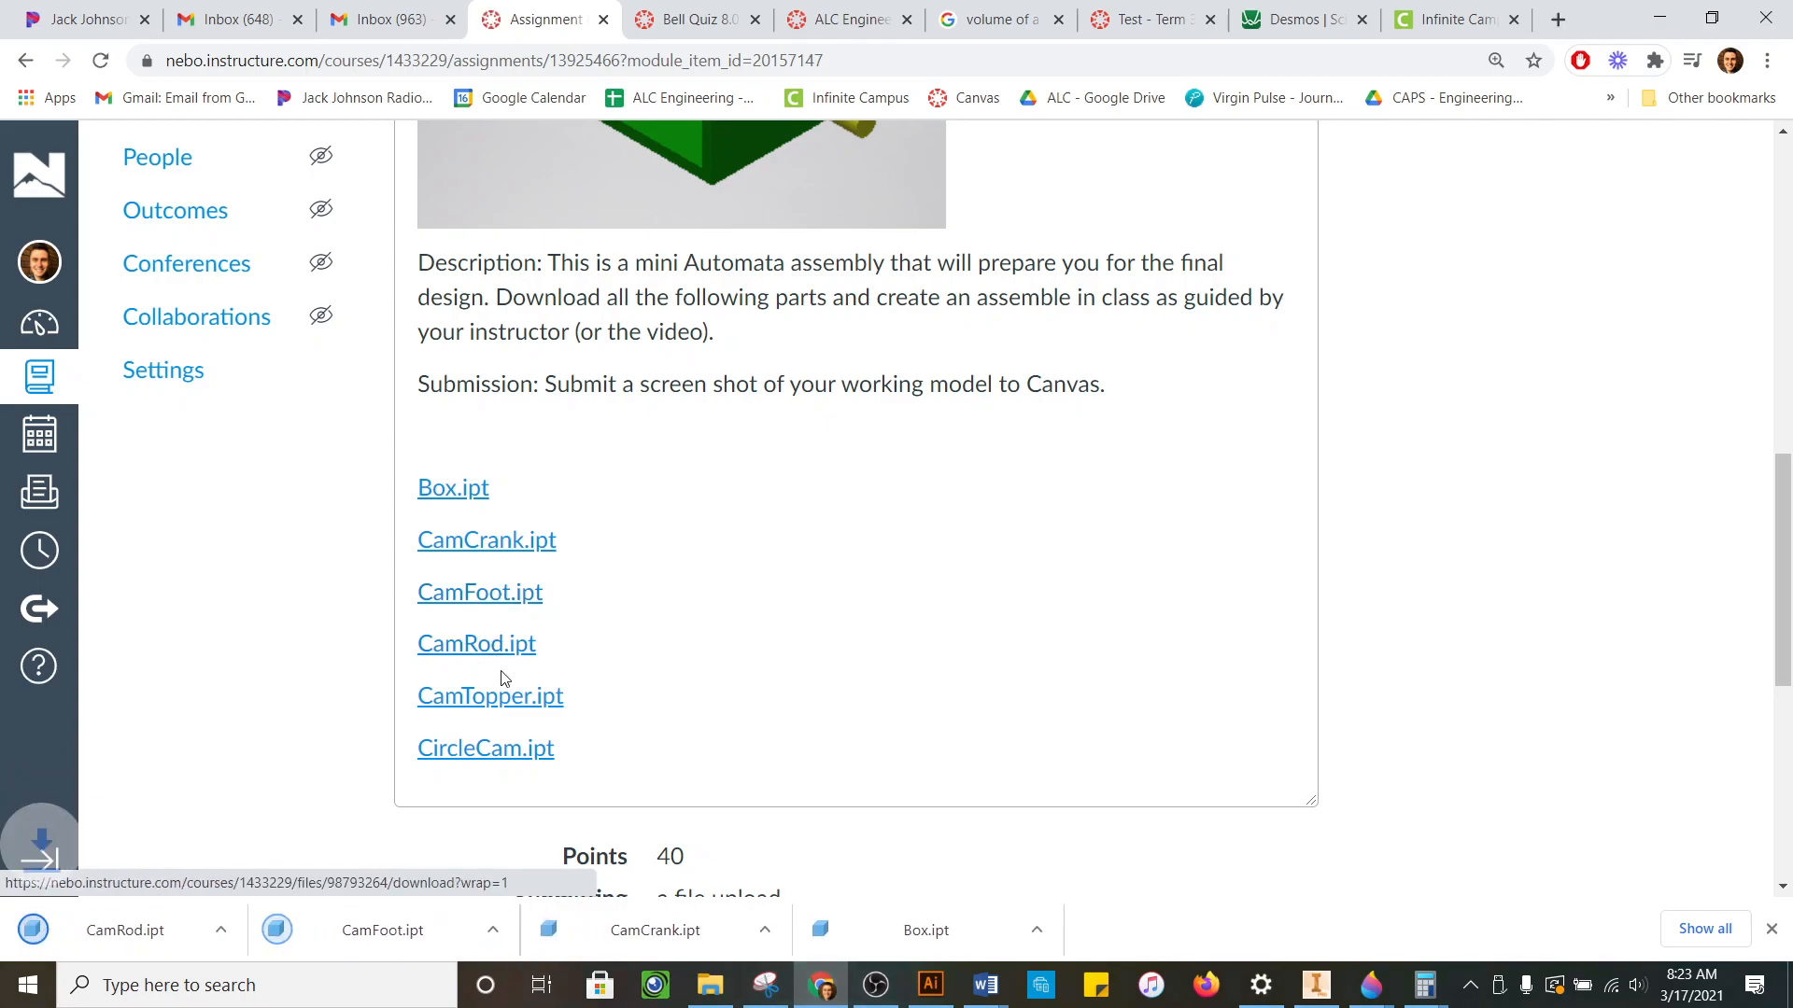
{"action": "left_click", "coordinate": [510, 707]}
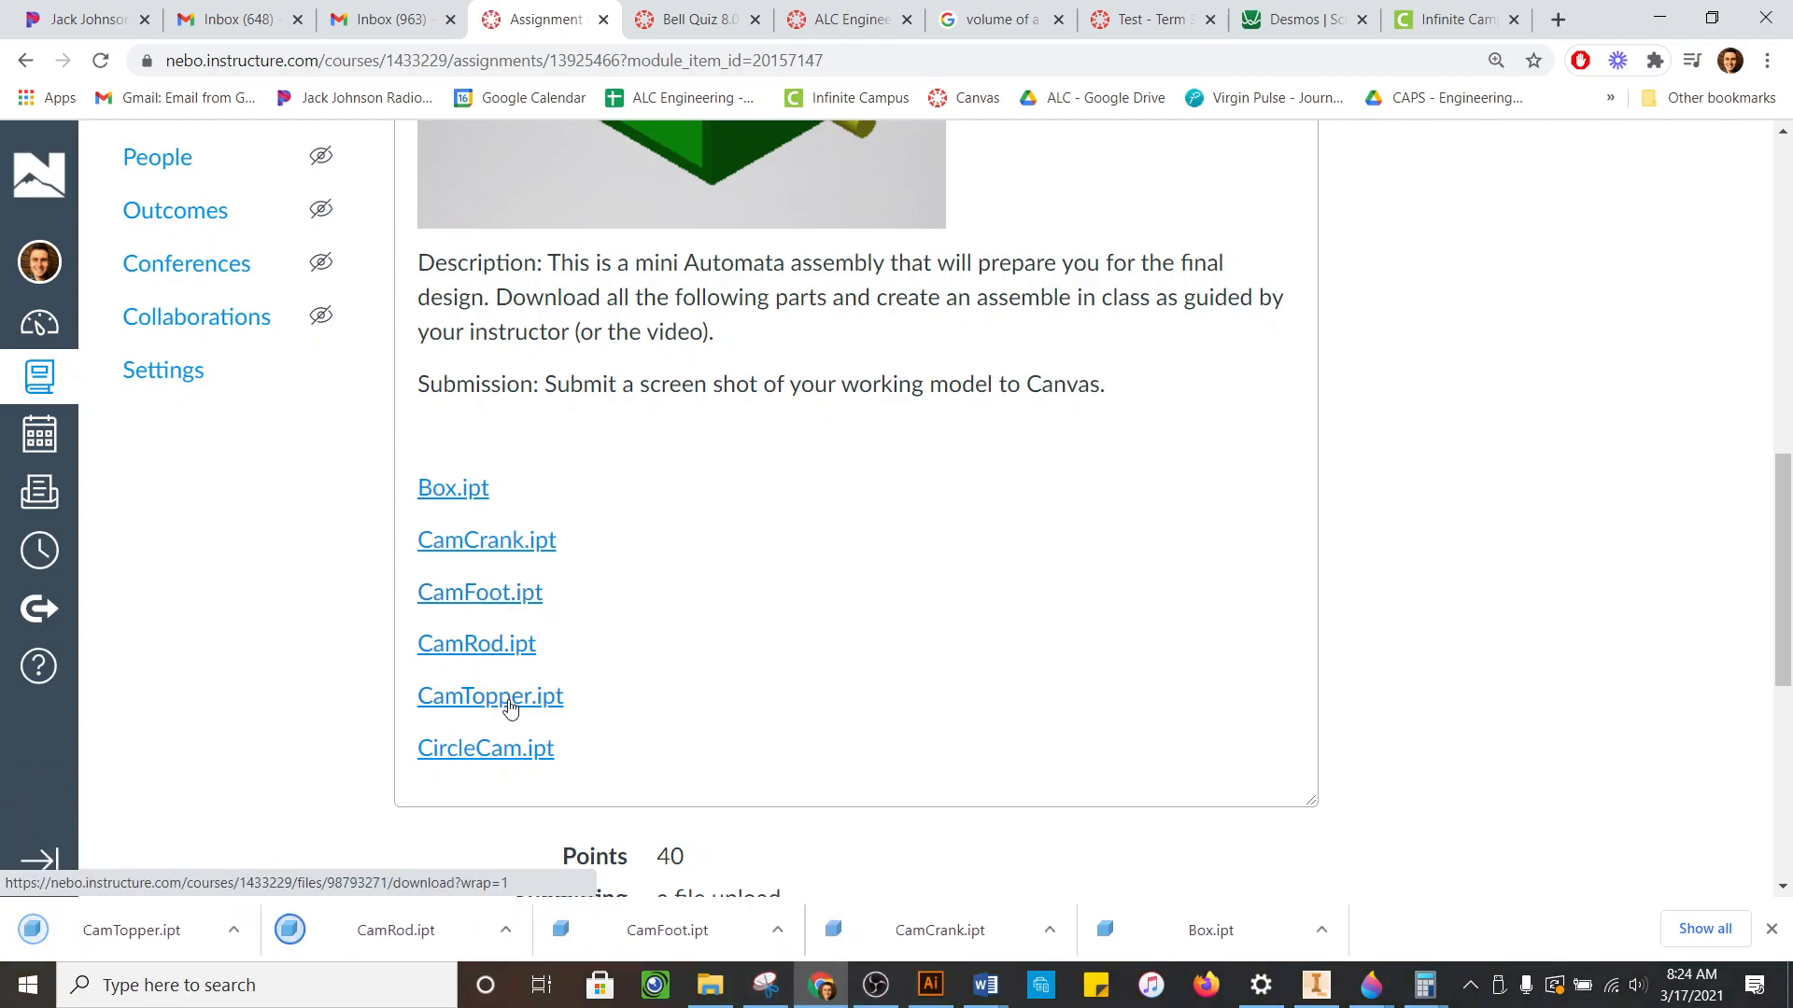
{"action": "left_click", "coordinate": [509, 761]}
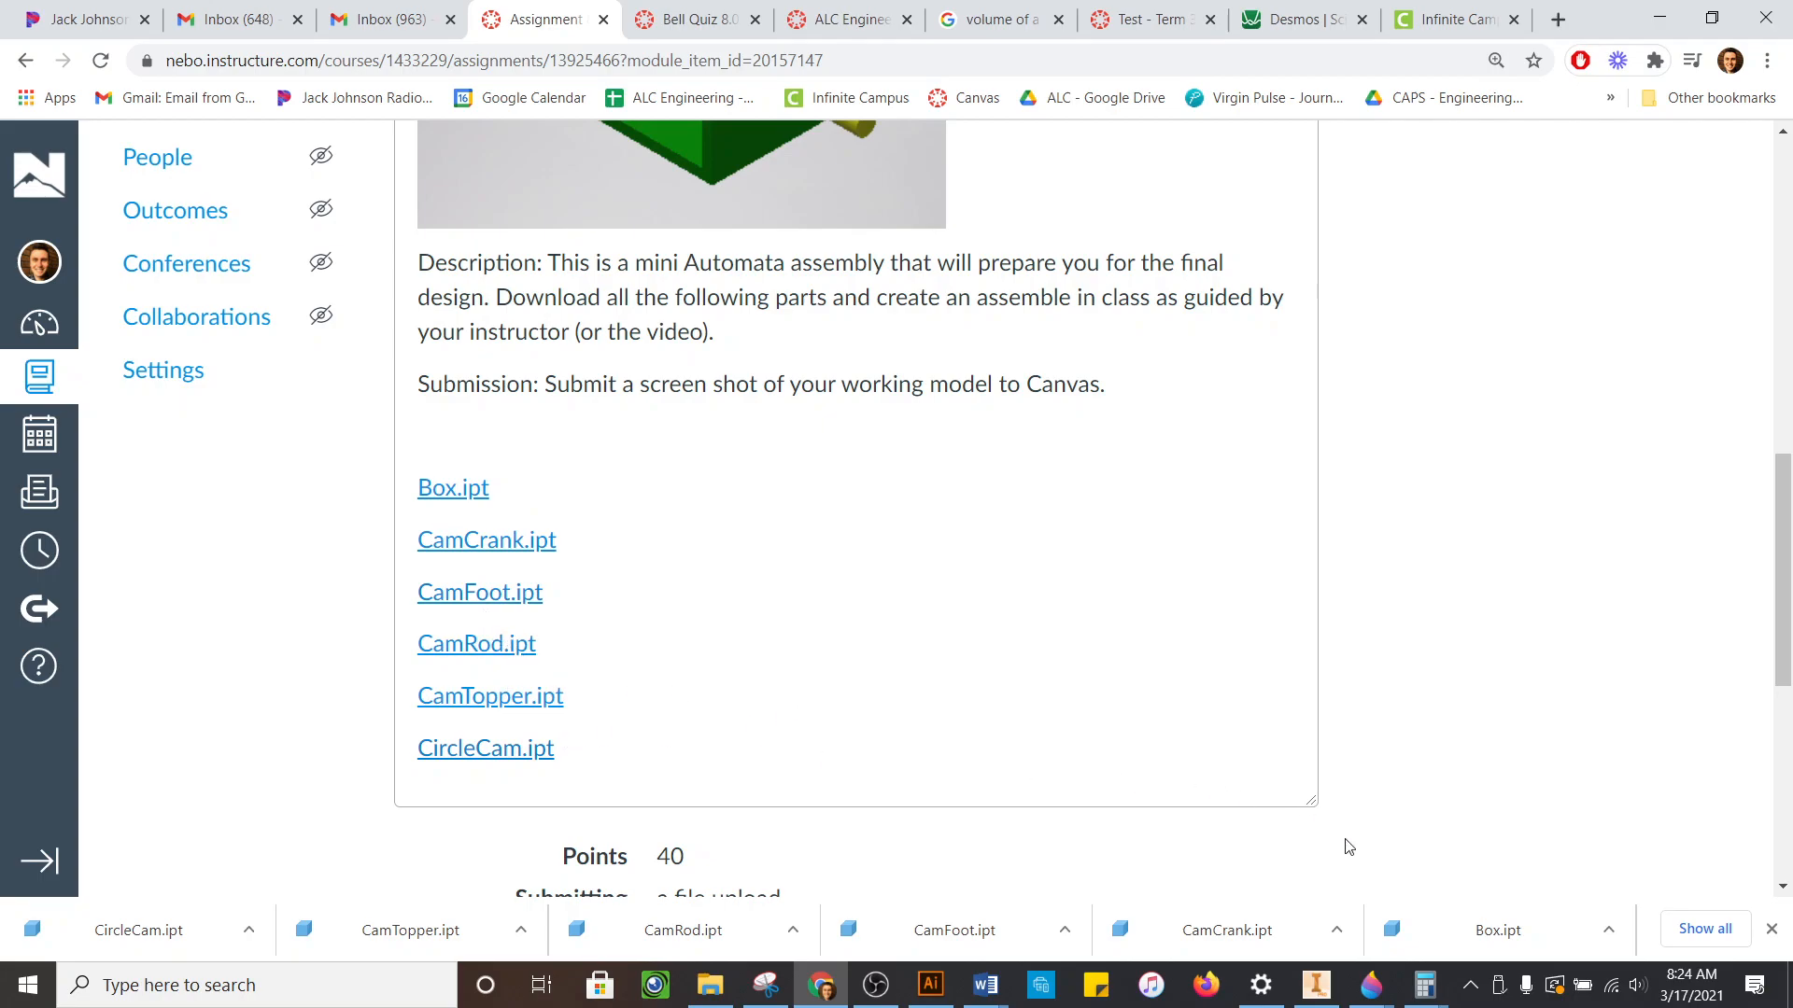
- Switch to Autodesk Inventor, create a new assembly and start placing a component
{"action": "left_click", "coordinate": [1308, 999]}
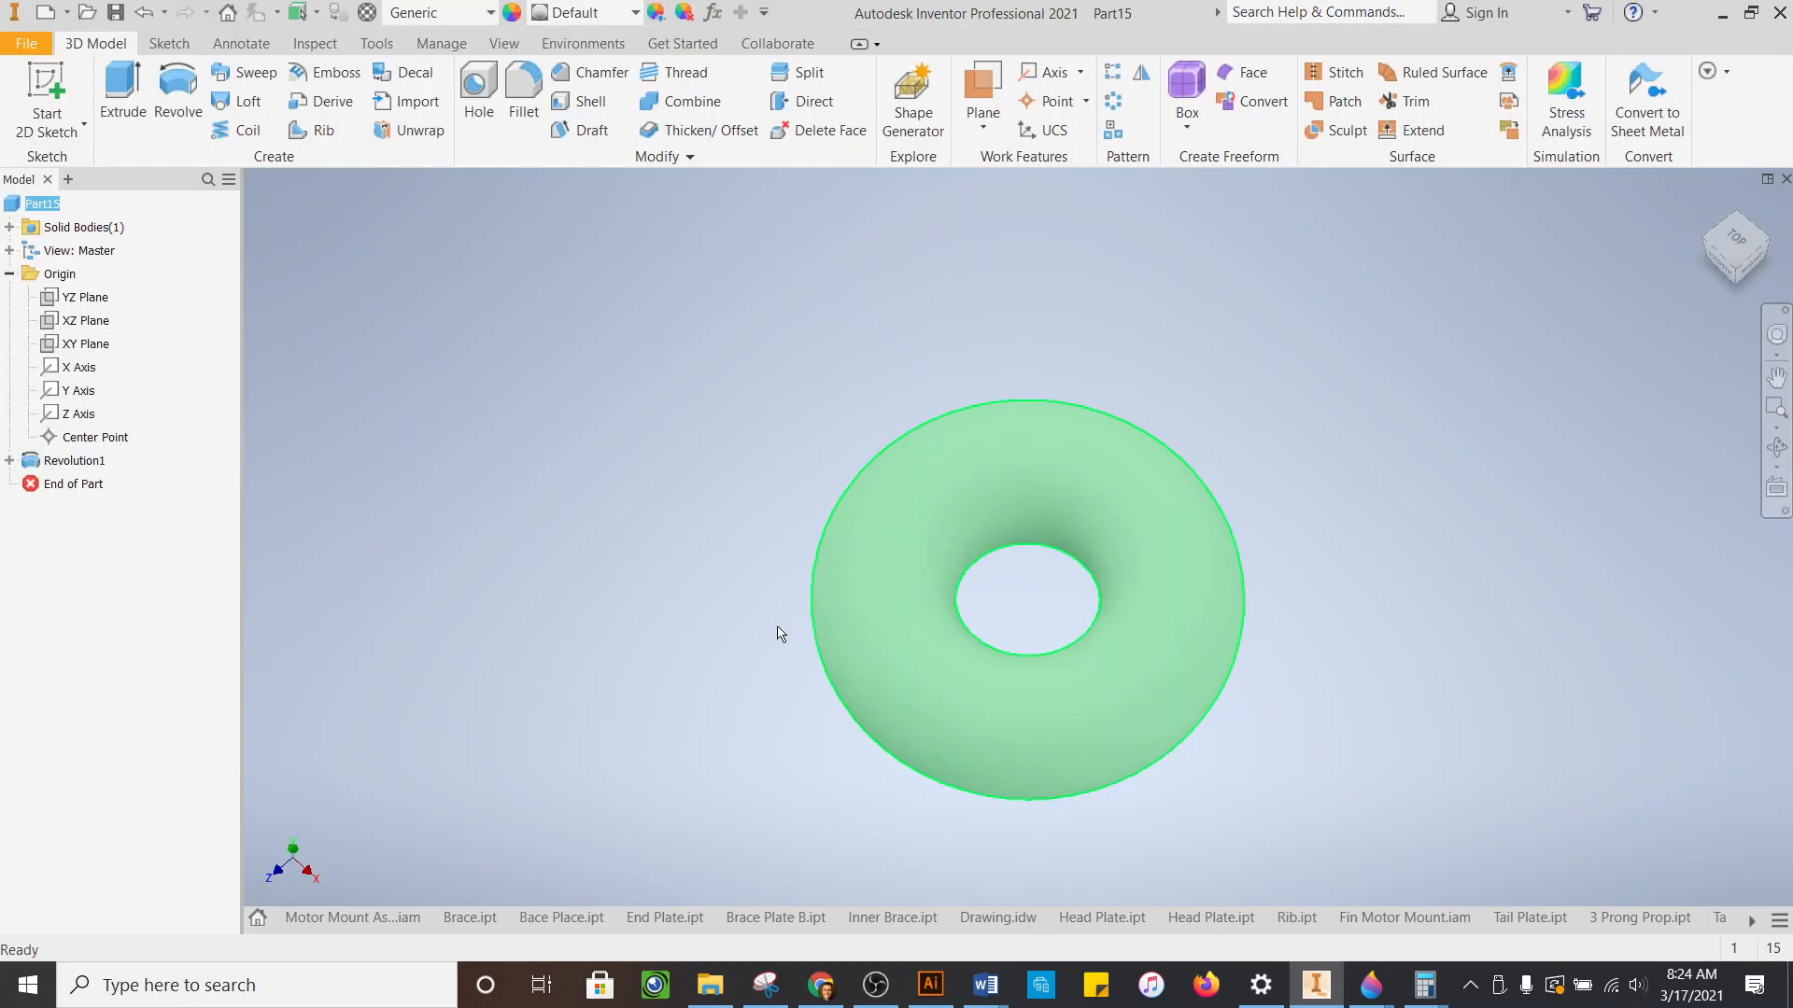
{"action": "left_click", "coordinate": [258, 917]}
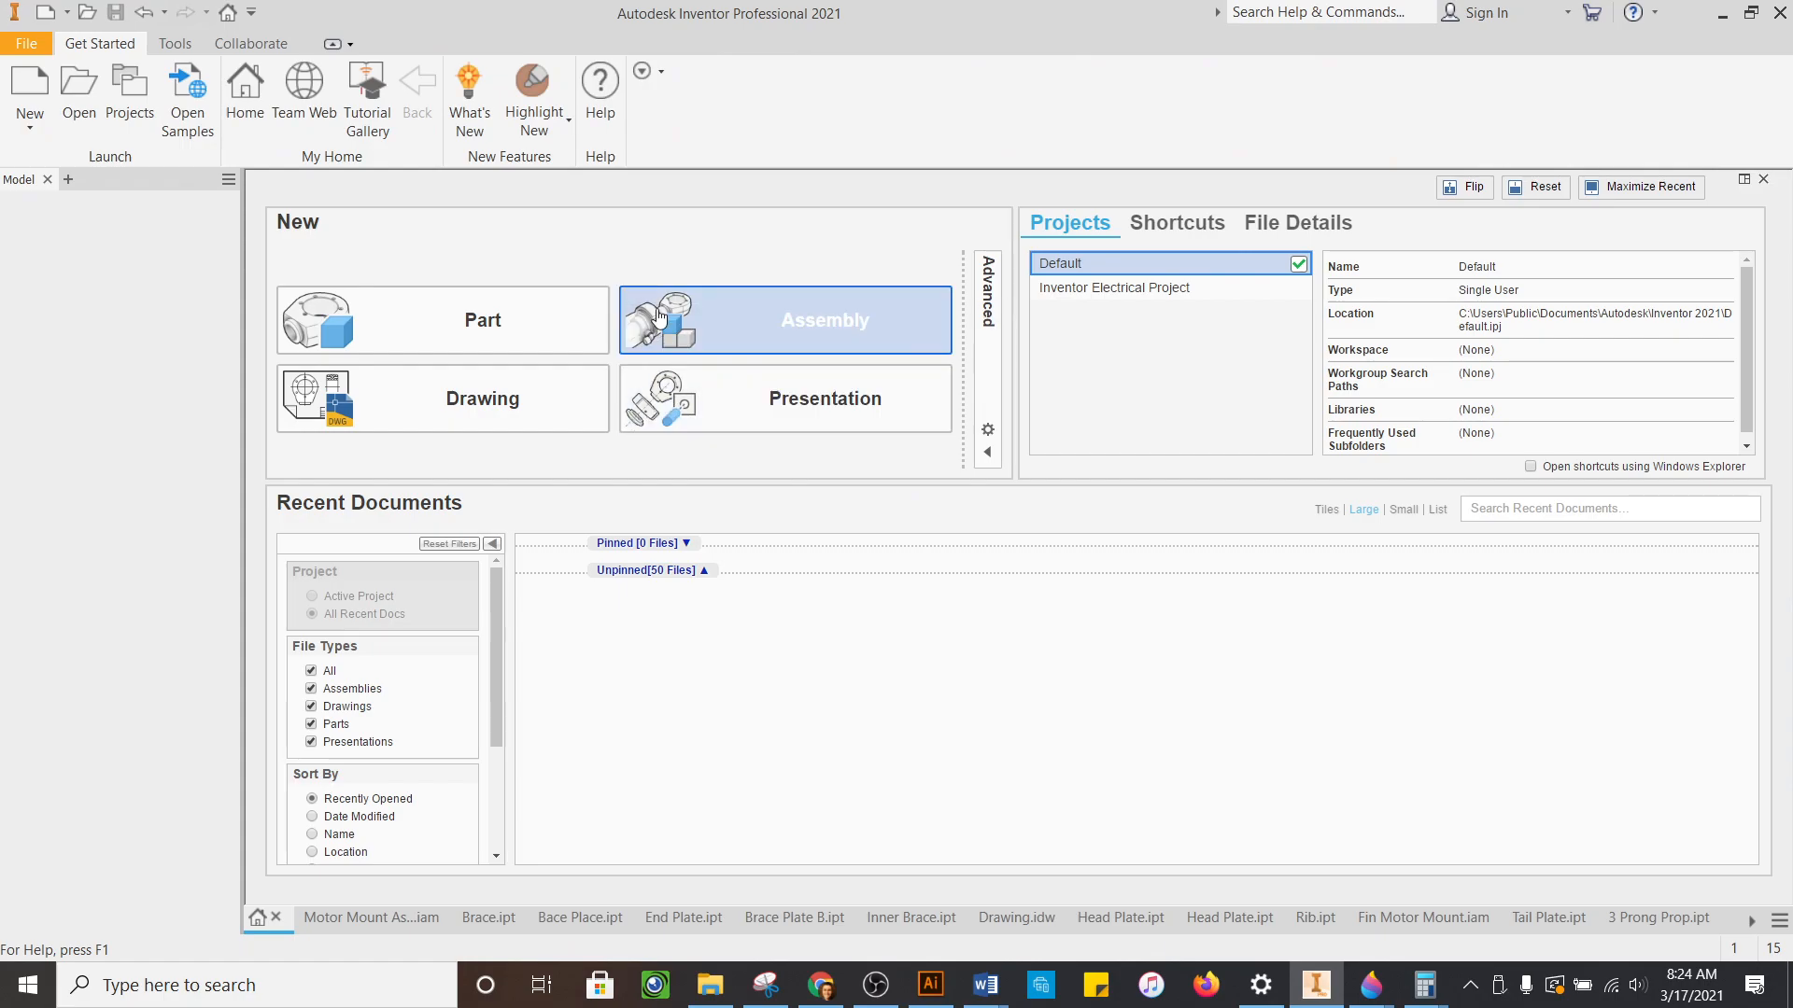
{"action": "left_click", "coordinate": [775, 322]}
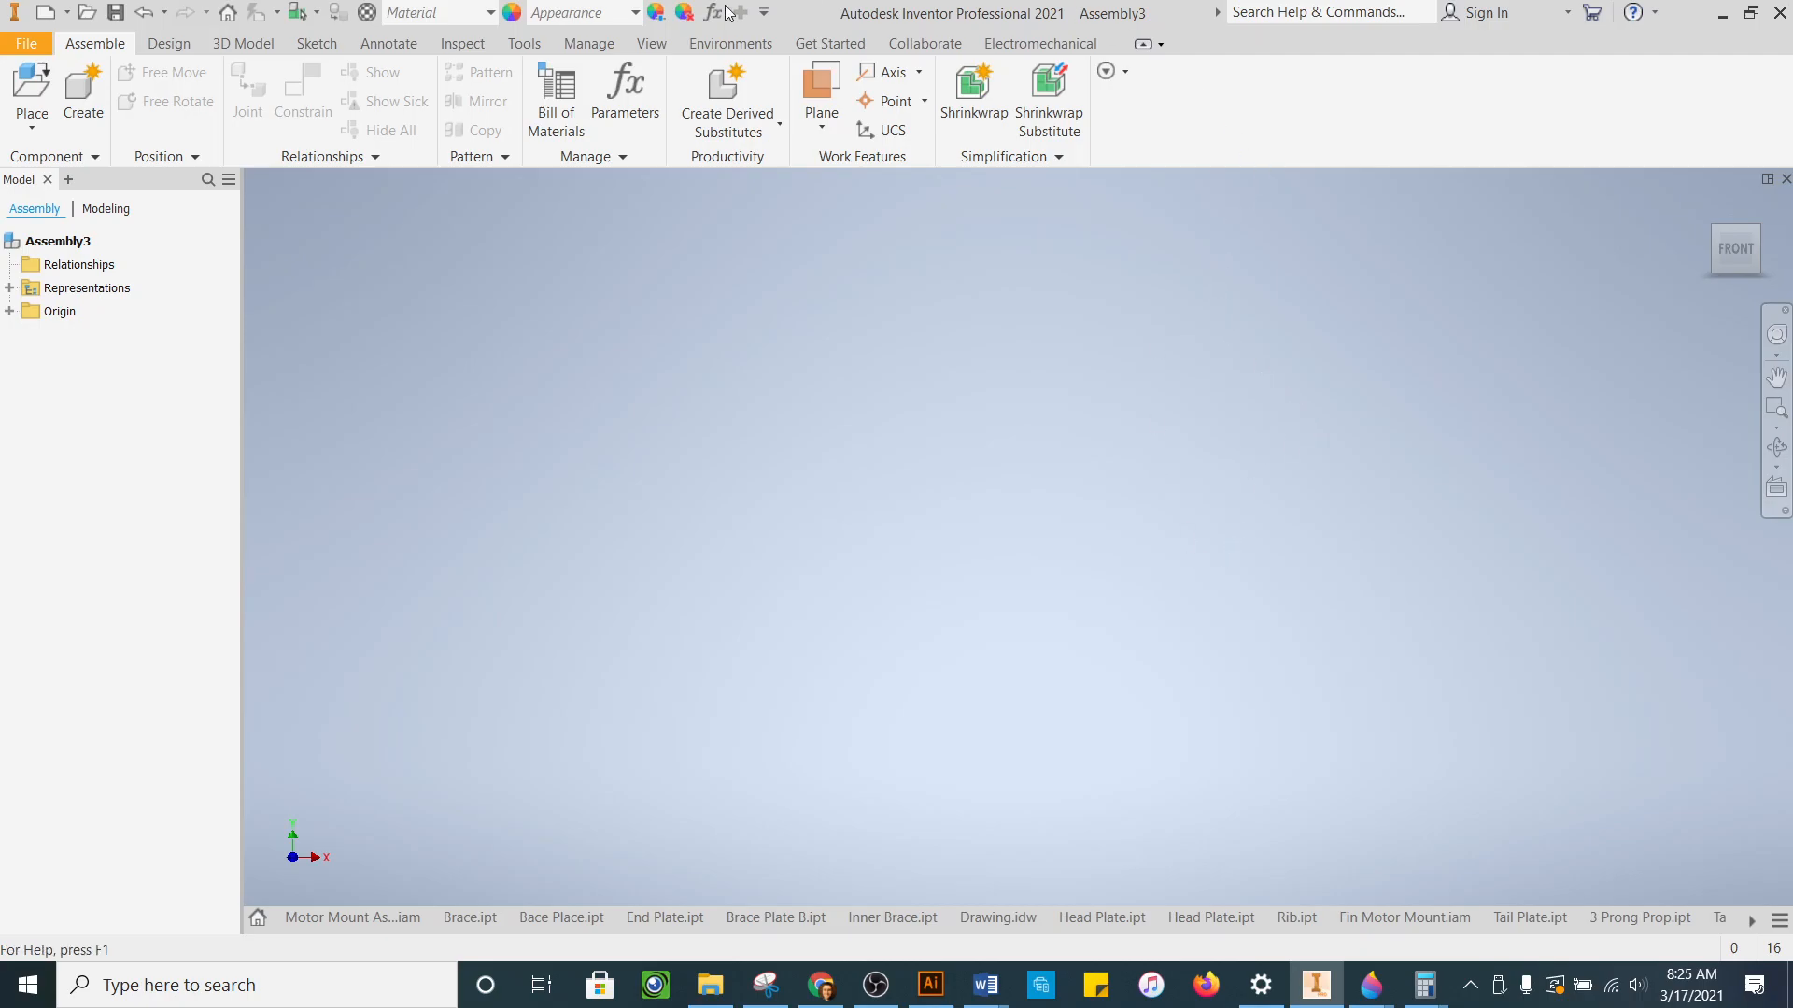
{"action": "left_click", "coordinate": [34, 89]}
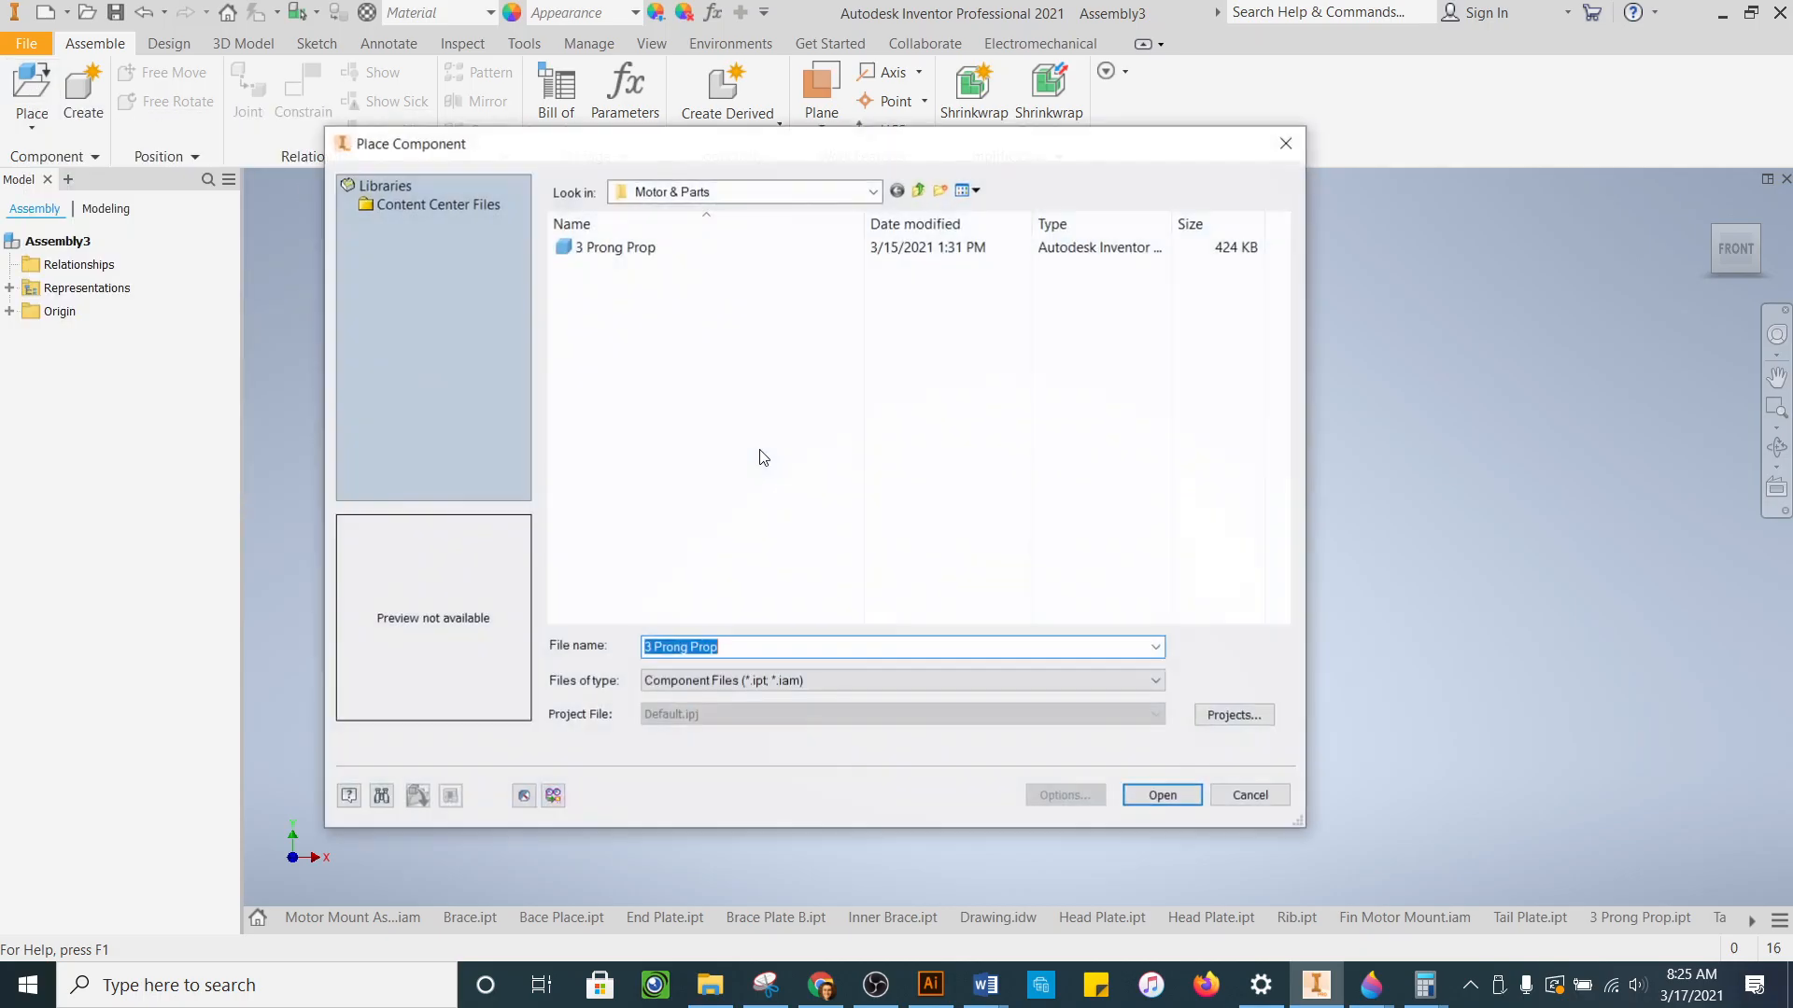
- Find the Windows mouse pointer settings by searching for cursor size, and enlarge the pointer to a little under a third of the size range
{"action": "left_click", "coordinate": [292, 974]}
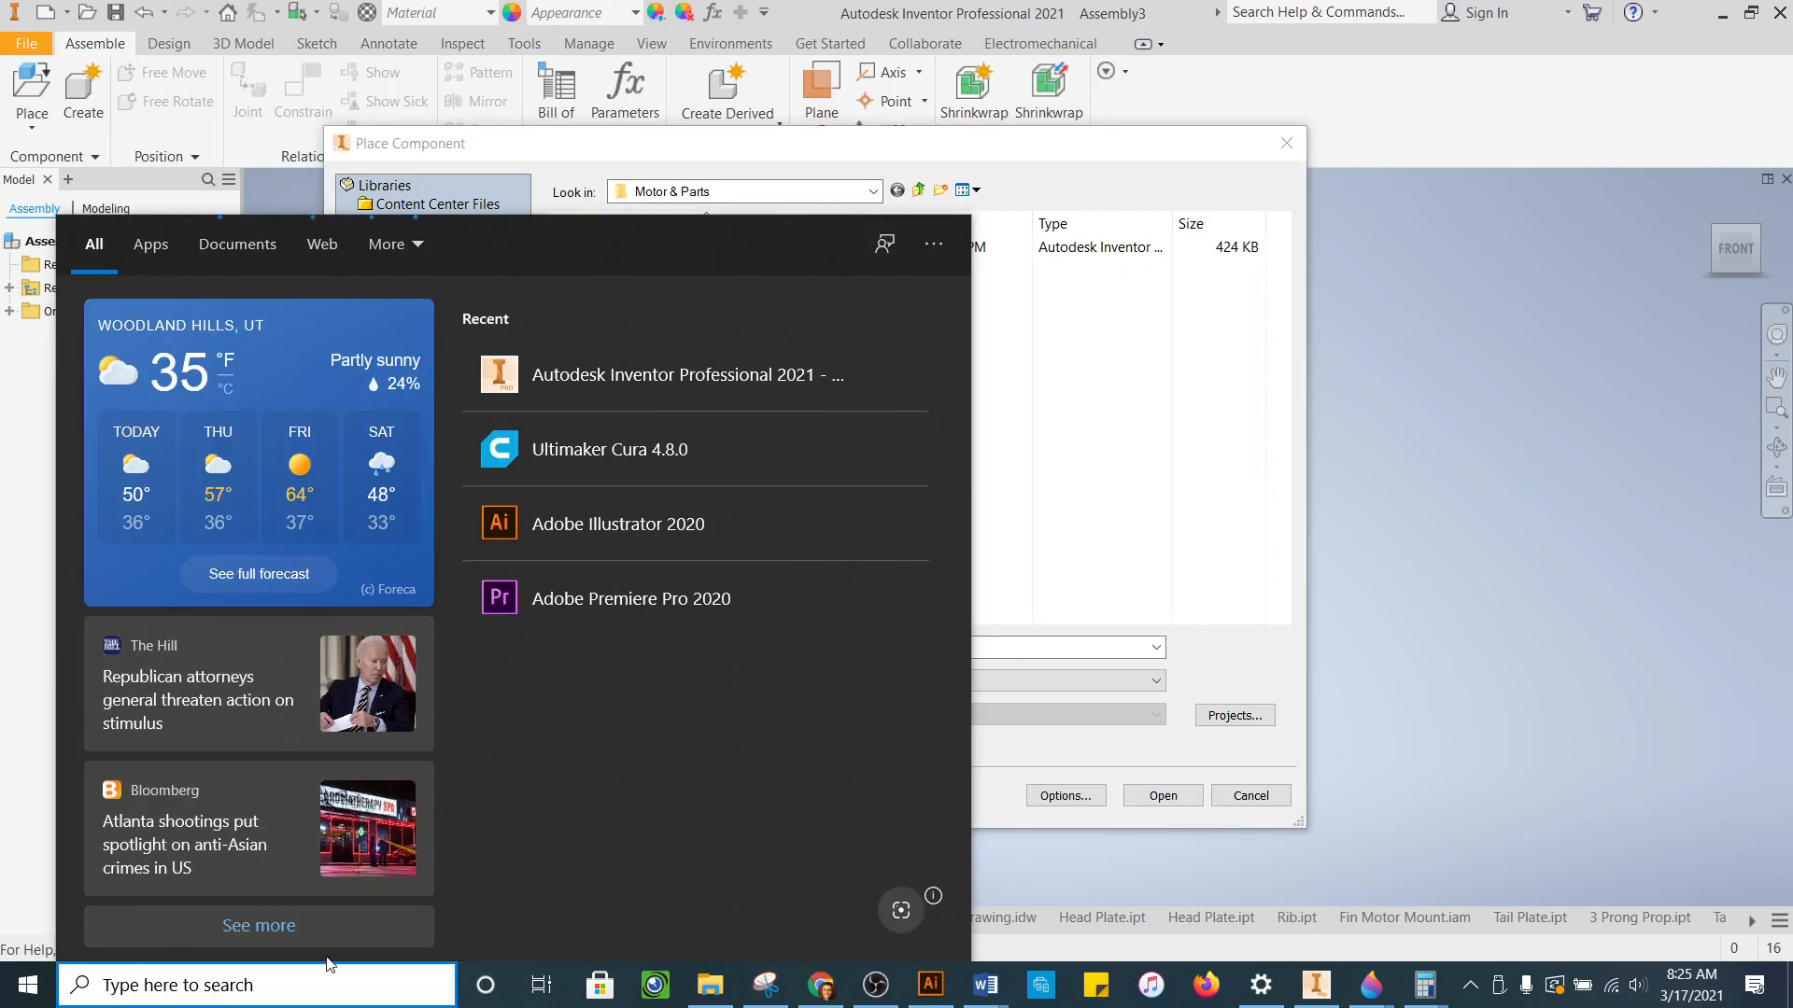
{"action": "type", "text": "curson"}
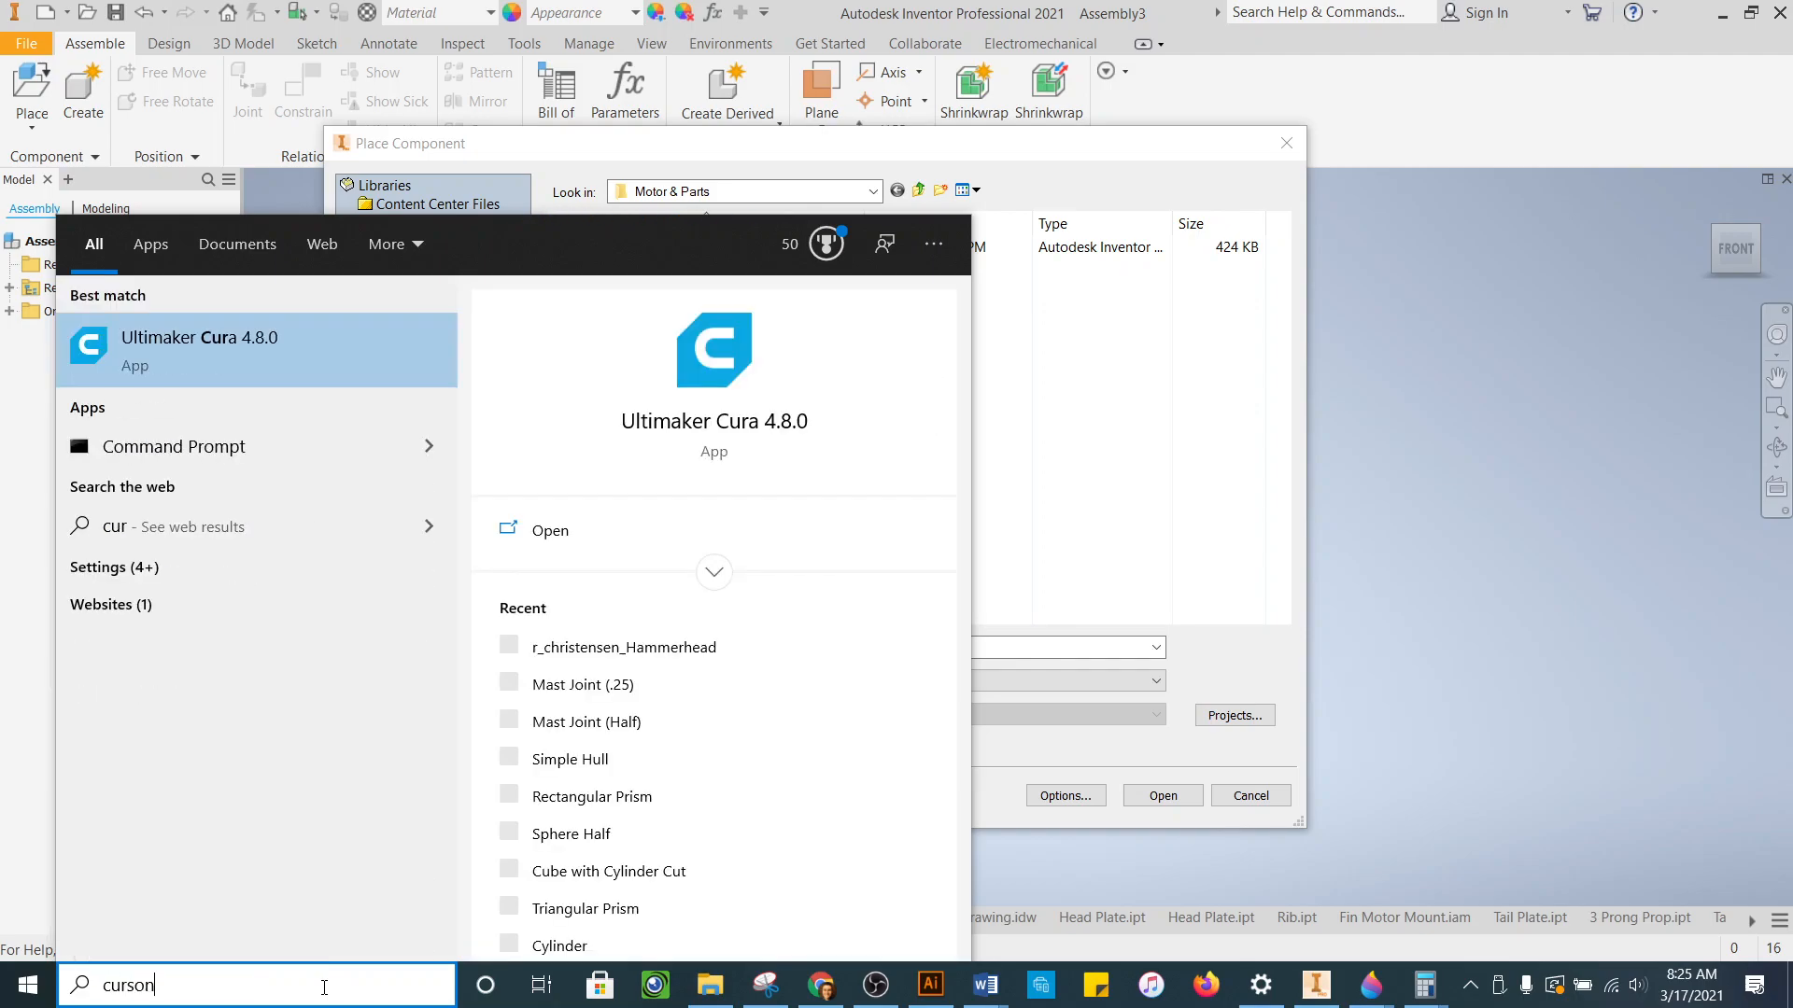
{"action": "key", "text": "BackSpace"}
{"action": "key", "text": "BackSpace"}
{"action": "key", "text": "BackSpace"}
{"action": "key", "text": "BackSpace"}
{"action": "type", "text": "son"}
{"action": "key", "text": "BackSpace"}
{"action": "key", "text": "BackSpace"}
{"action": "key", "text": "BackSpace"}
{"action": "type", "text": "r"}
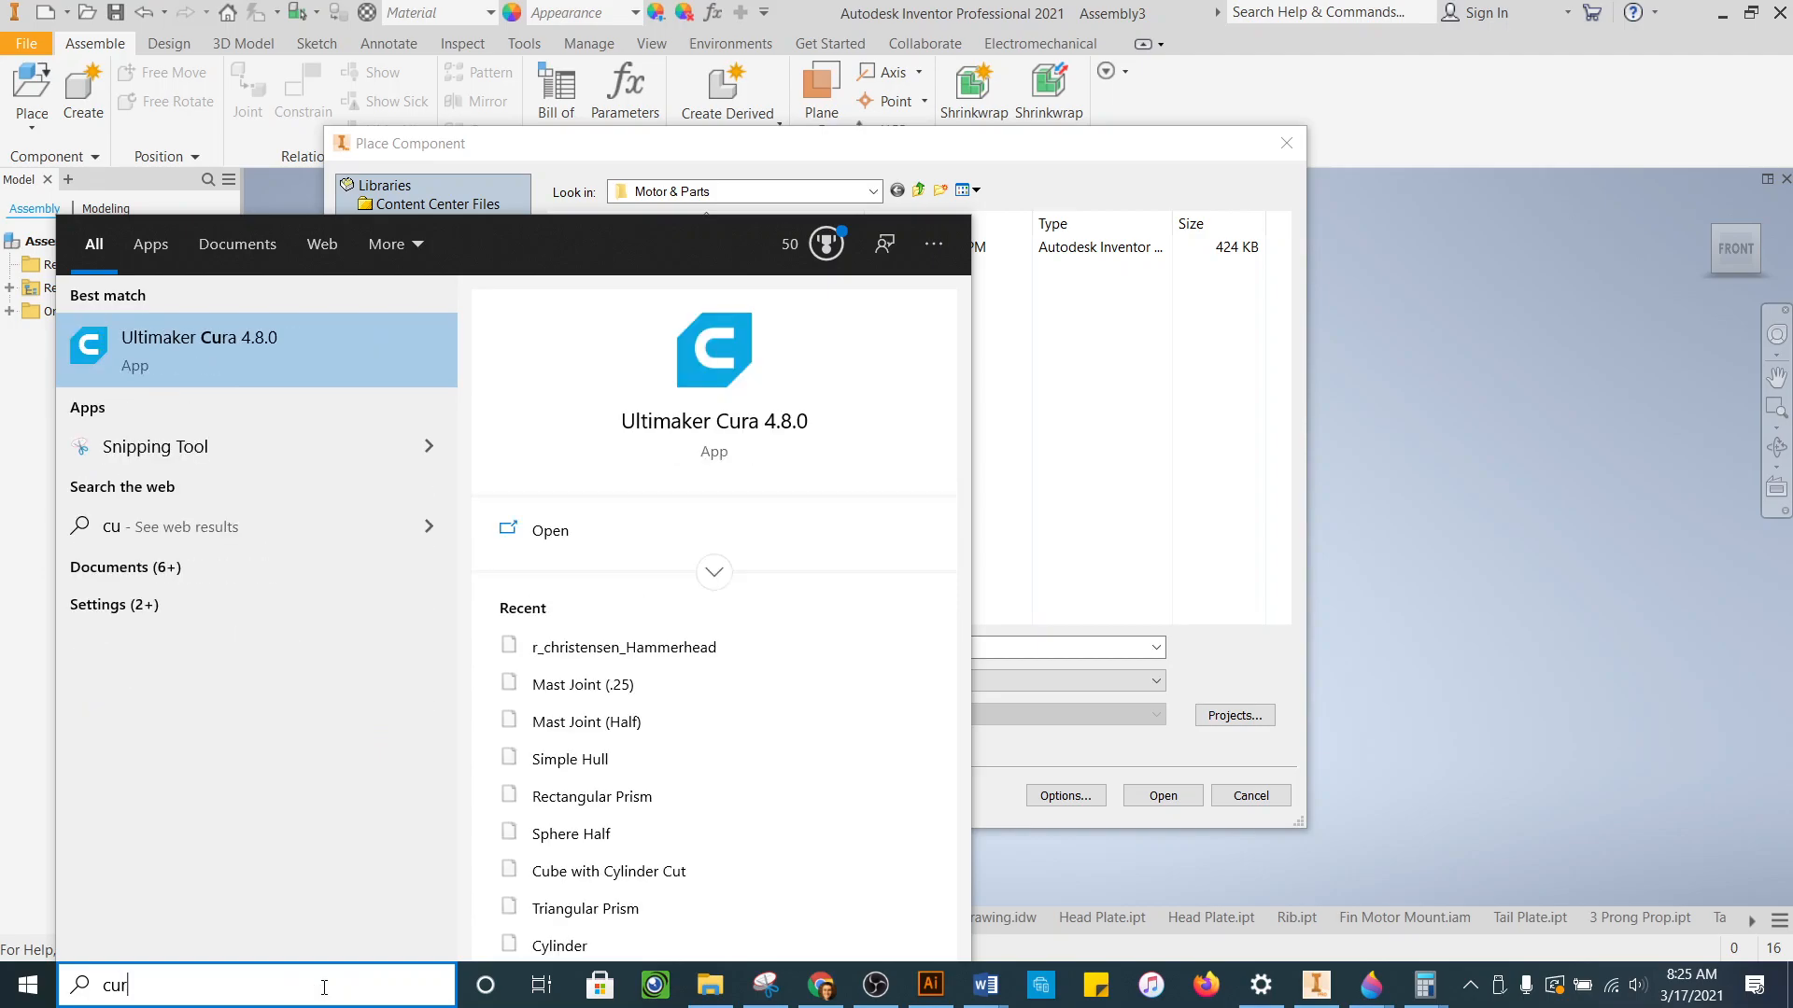
{"action": "type", "text": "sor si"}
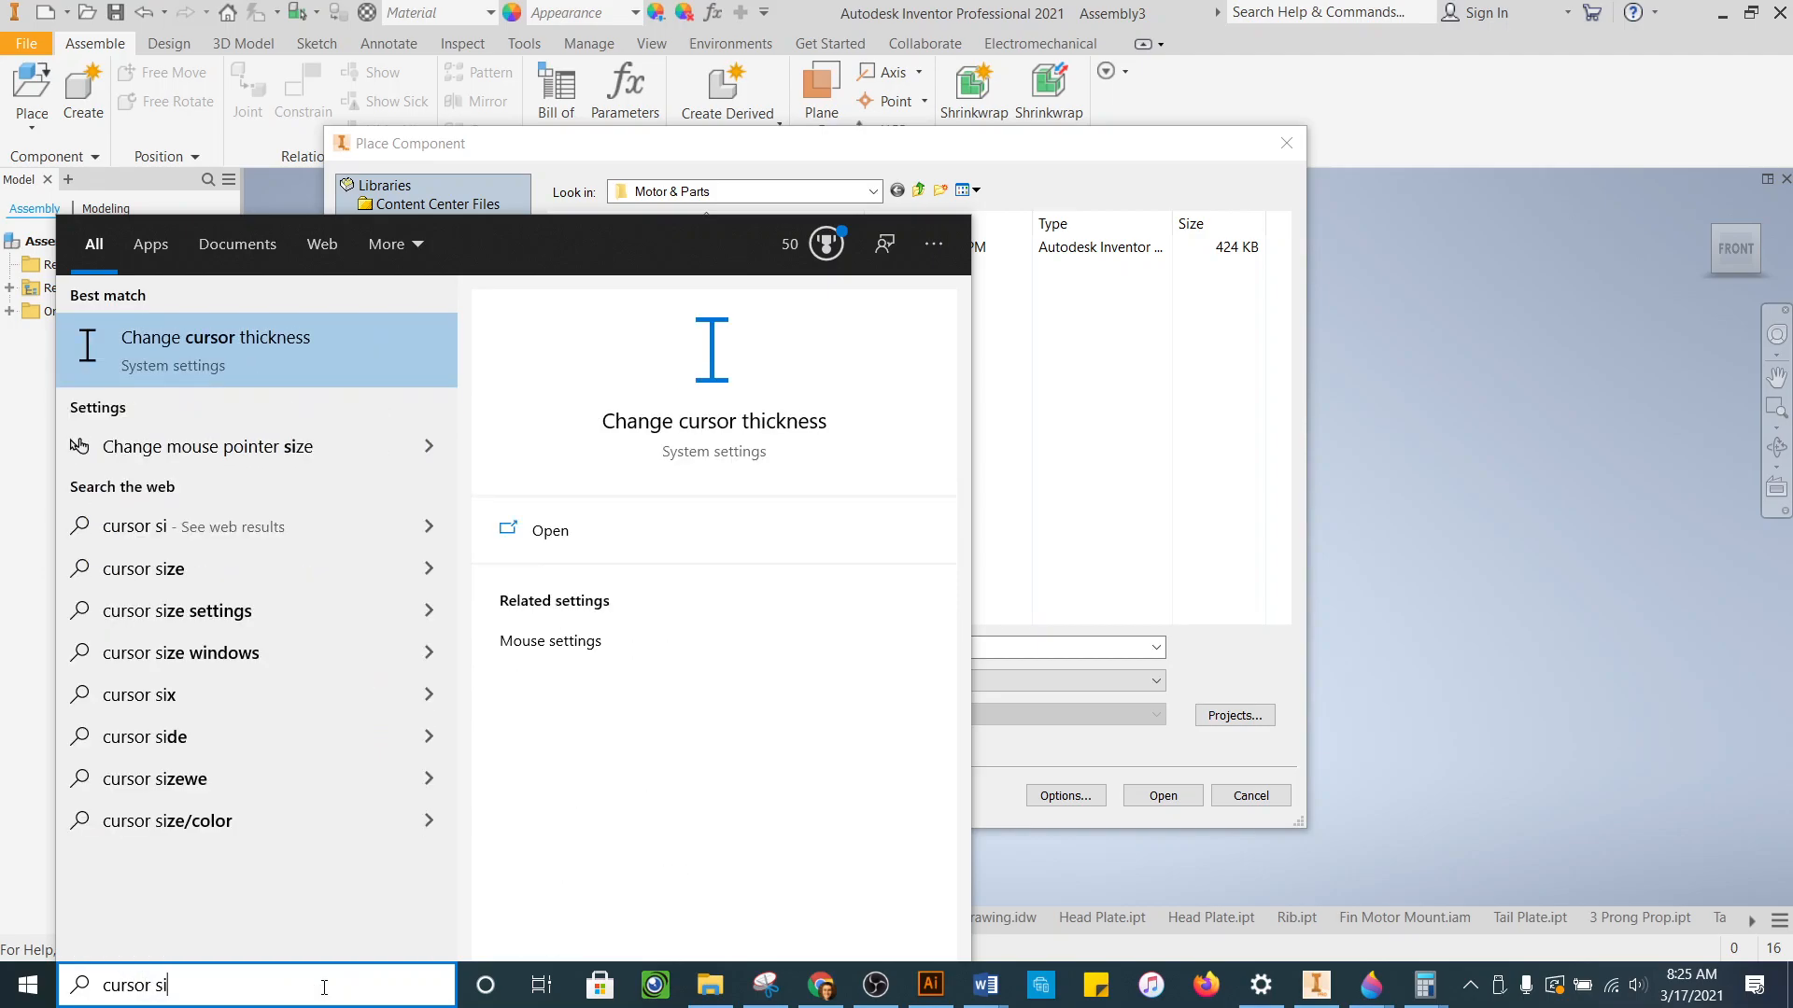
{"action": "left_click", "coordinate": [226, 457]}
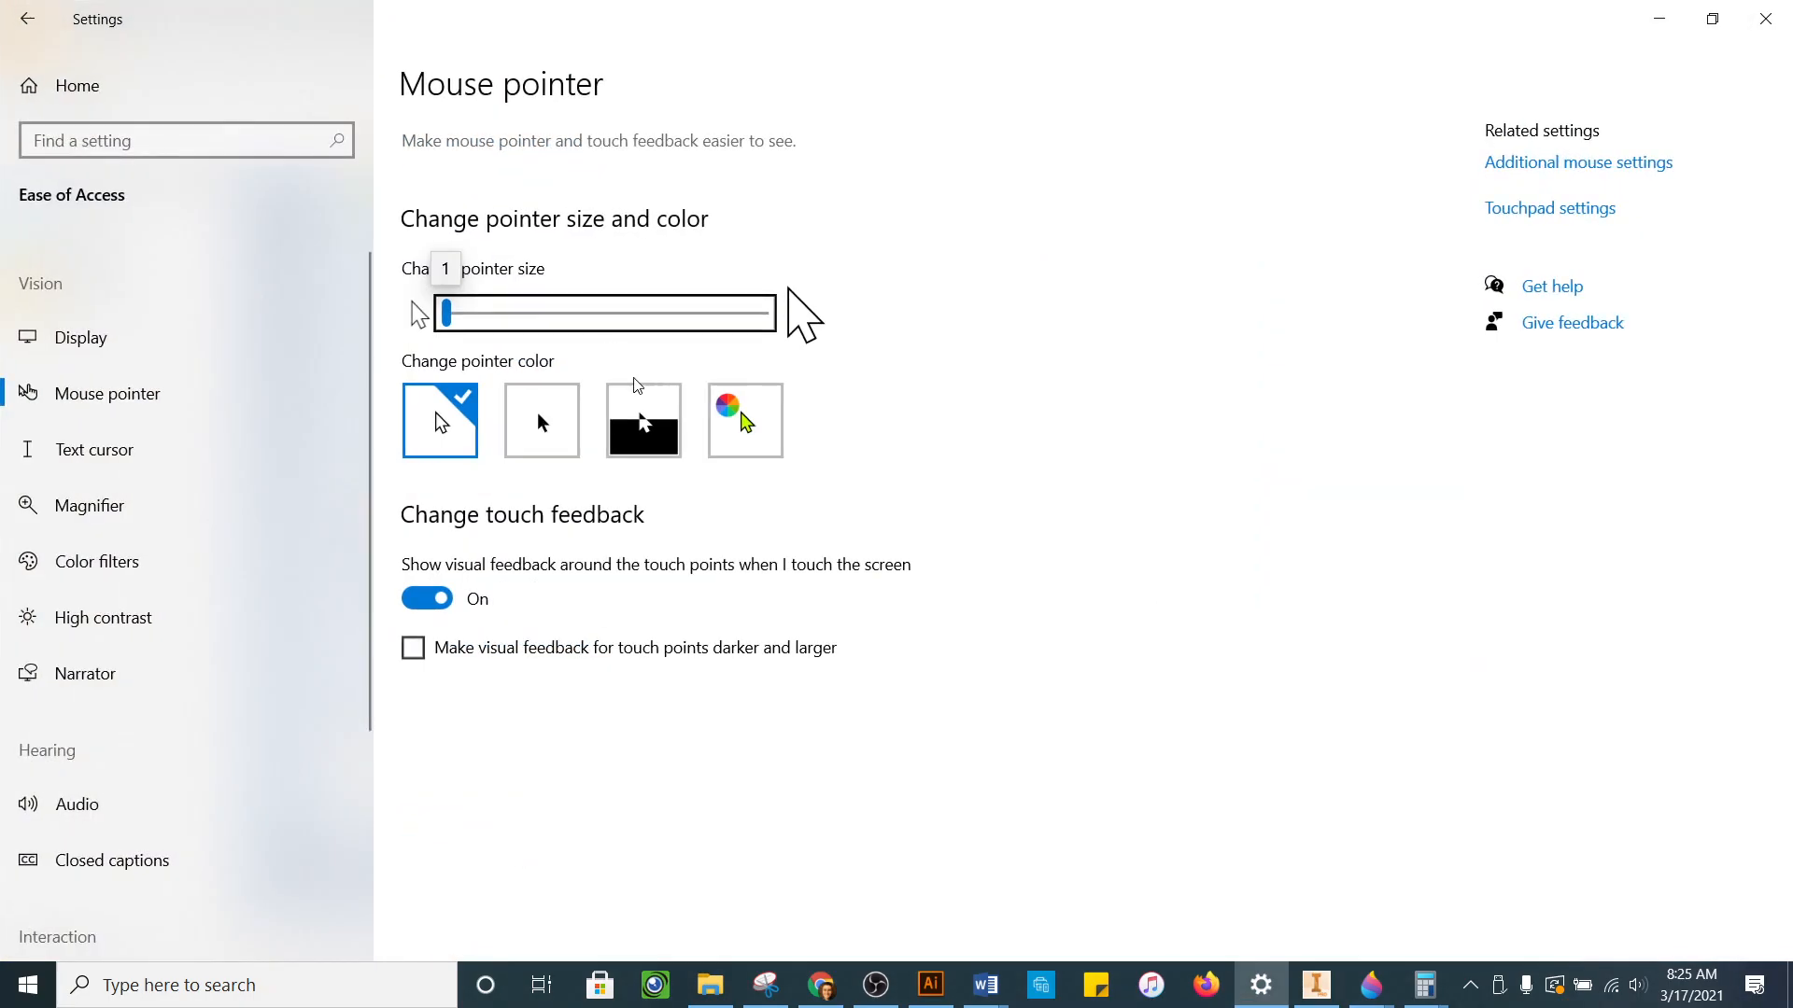
{"action": "left_click_drag", "start_coordinate": [464, 311], "coordinate": [536, 313]}
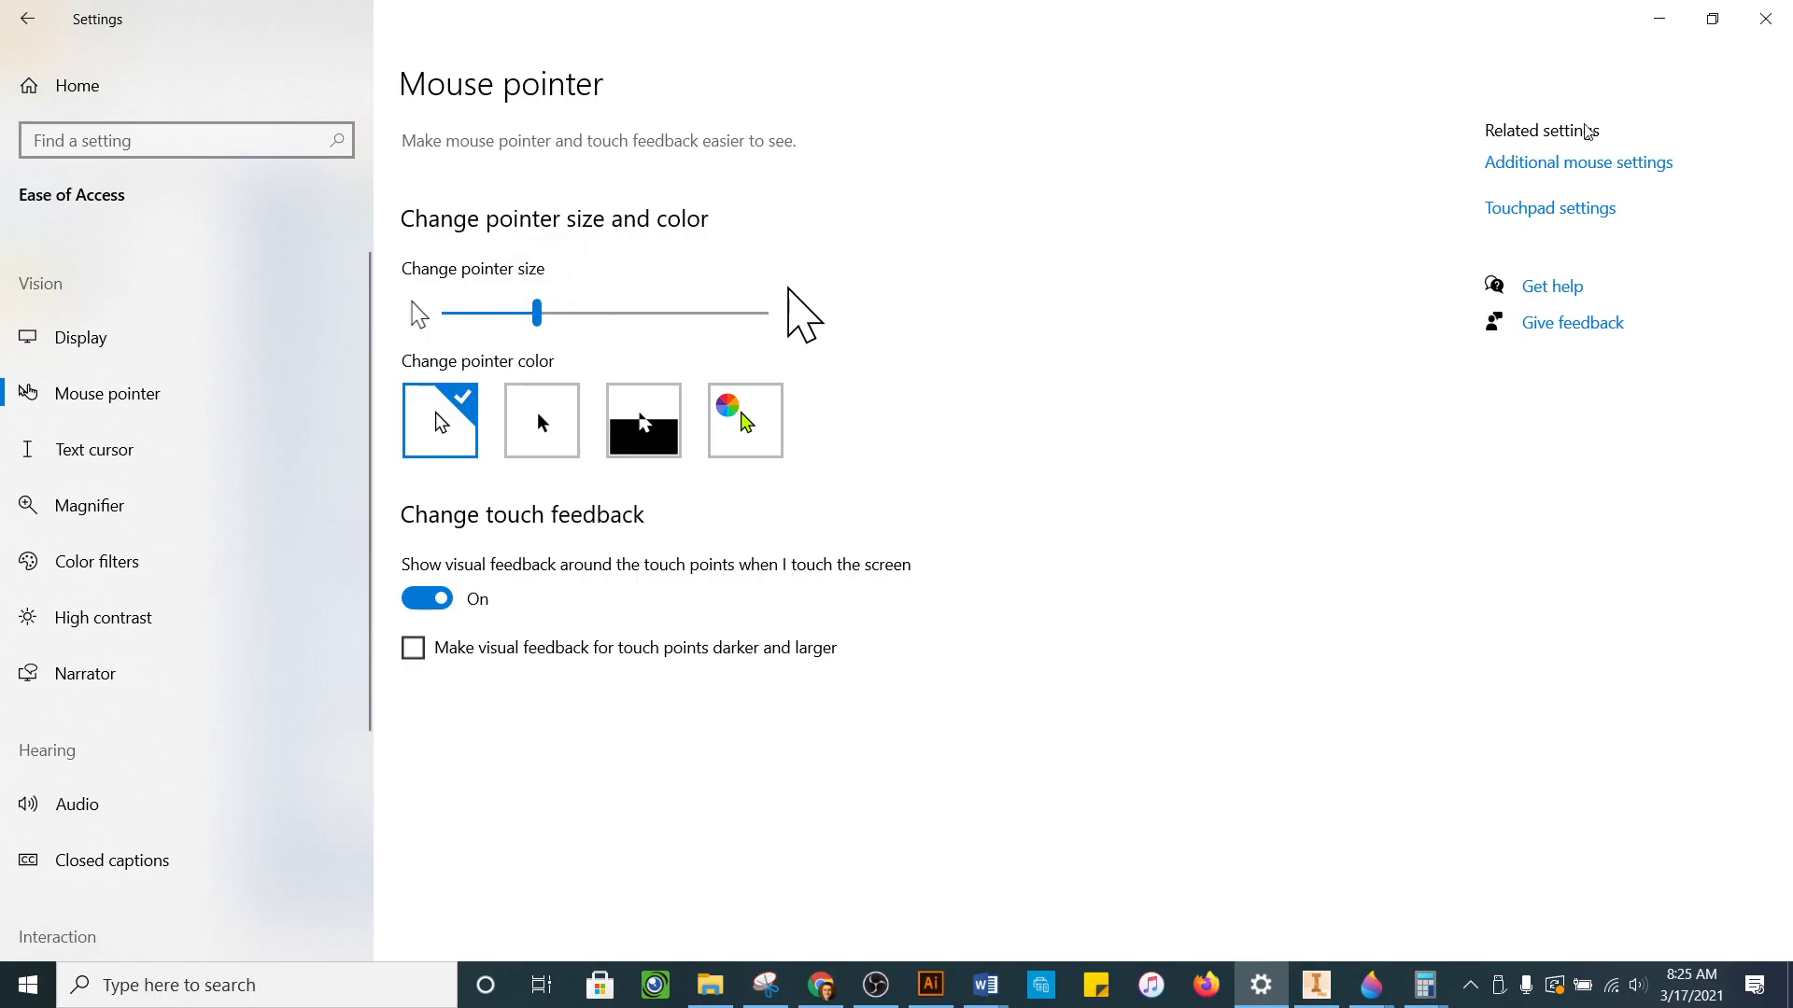
{"action": "left_click", "coordinate": [1669, 13]}
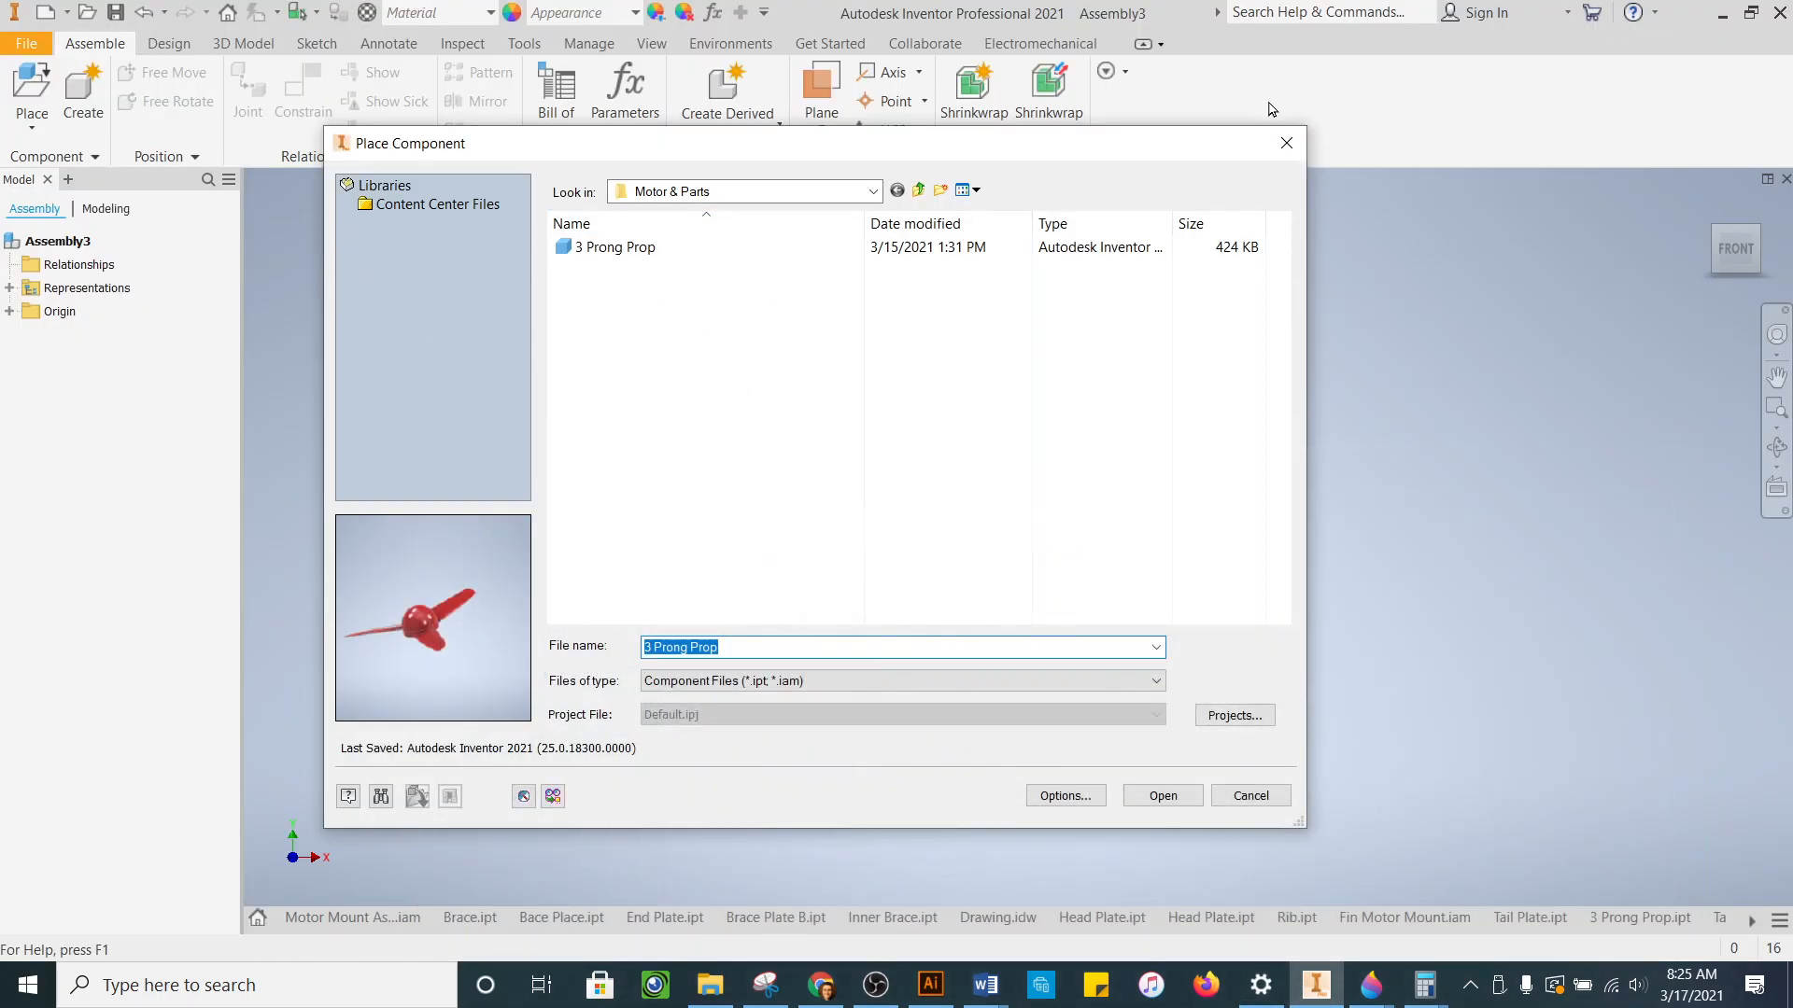
- Restart placing a component and browse to the Downloads folder for the part files
{"action": "left_click", "coordinate": [1286, 135]}
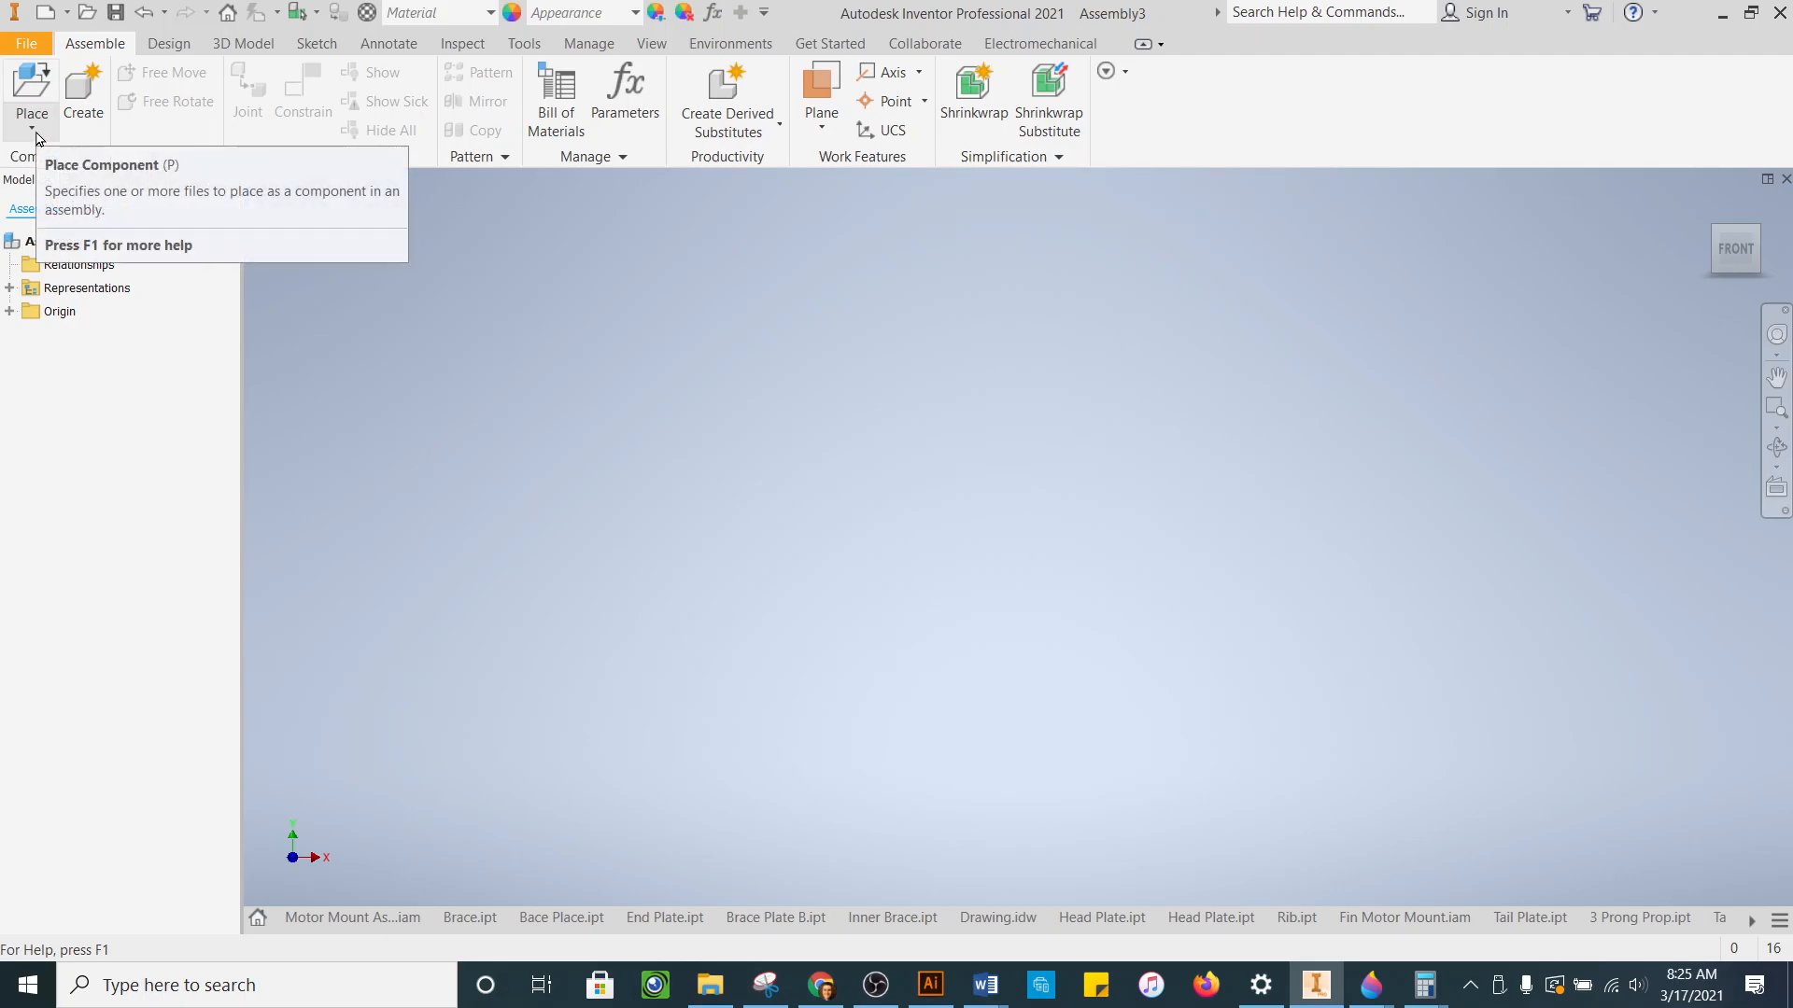
{"action": "left_click", "coordinate": [37, 136]}
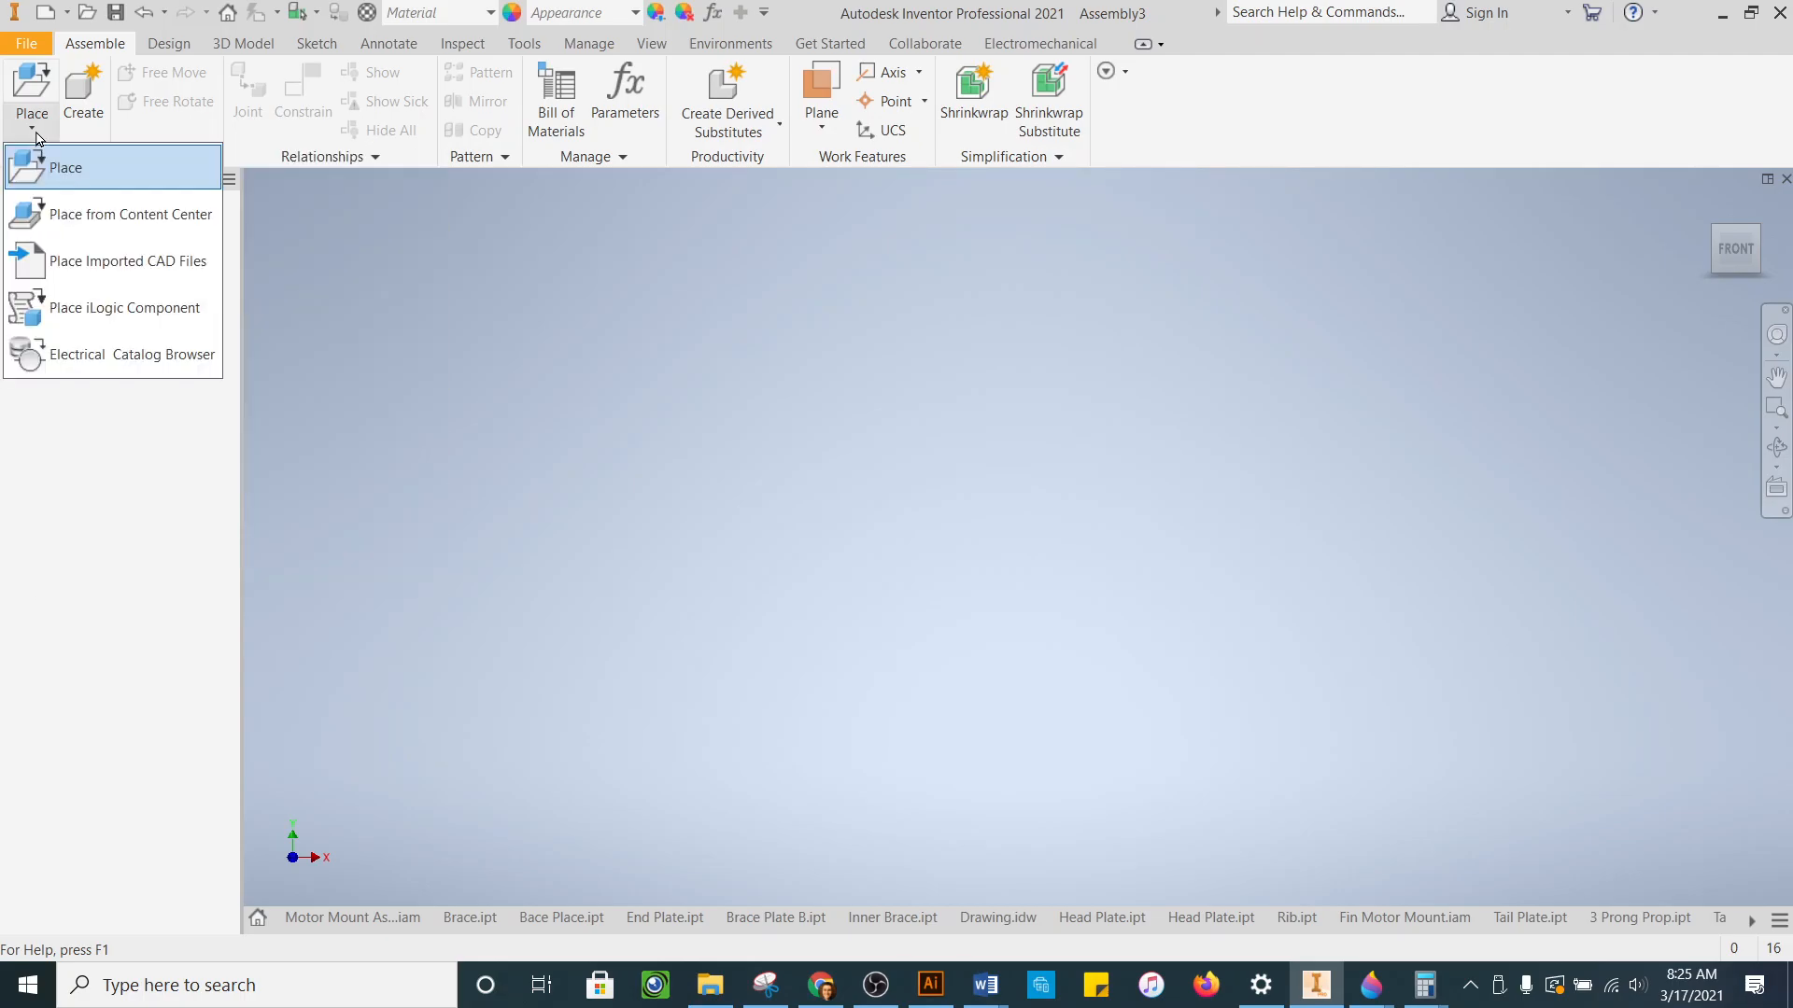
{"action": "left_click", "coordinate": [114, 170]}
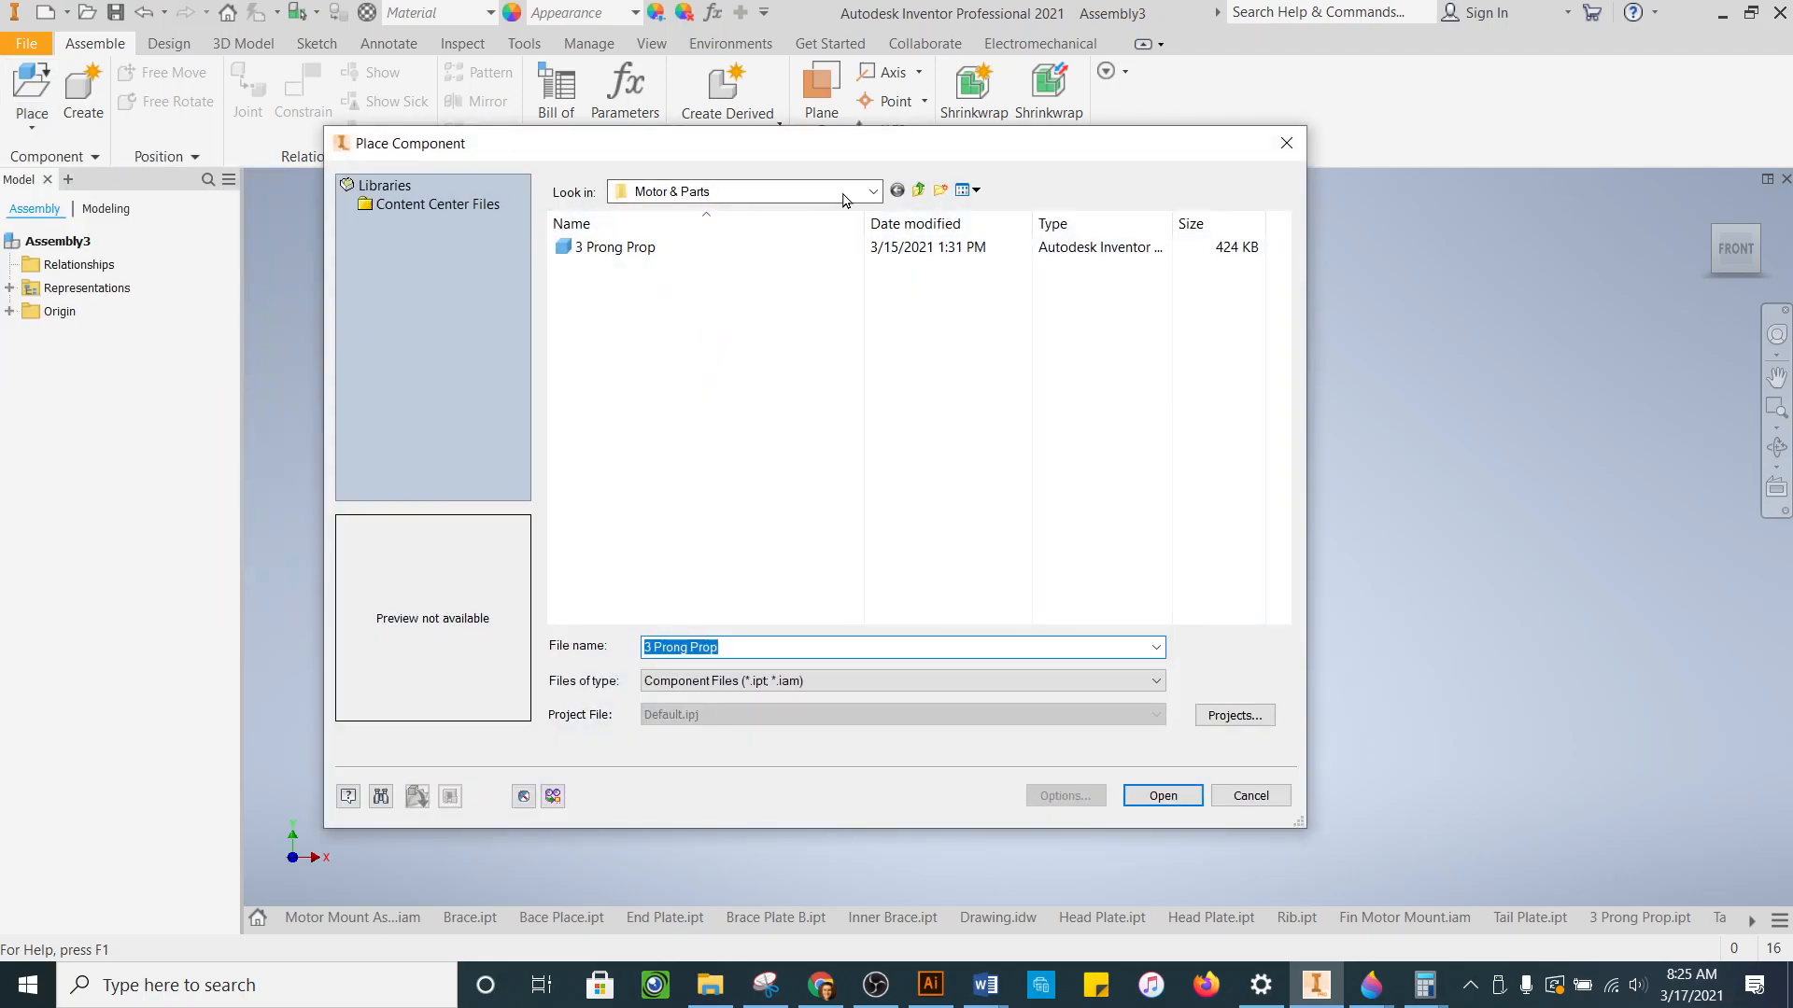
{"action": "left_click", "coordinate": [872, 191]}
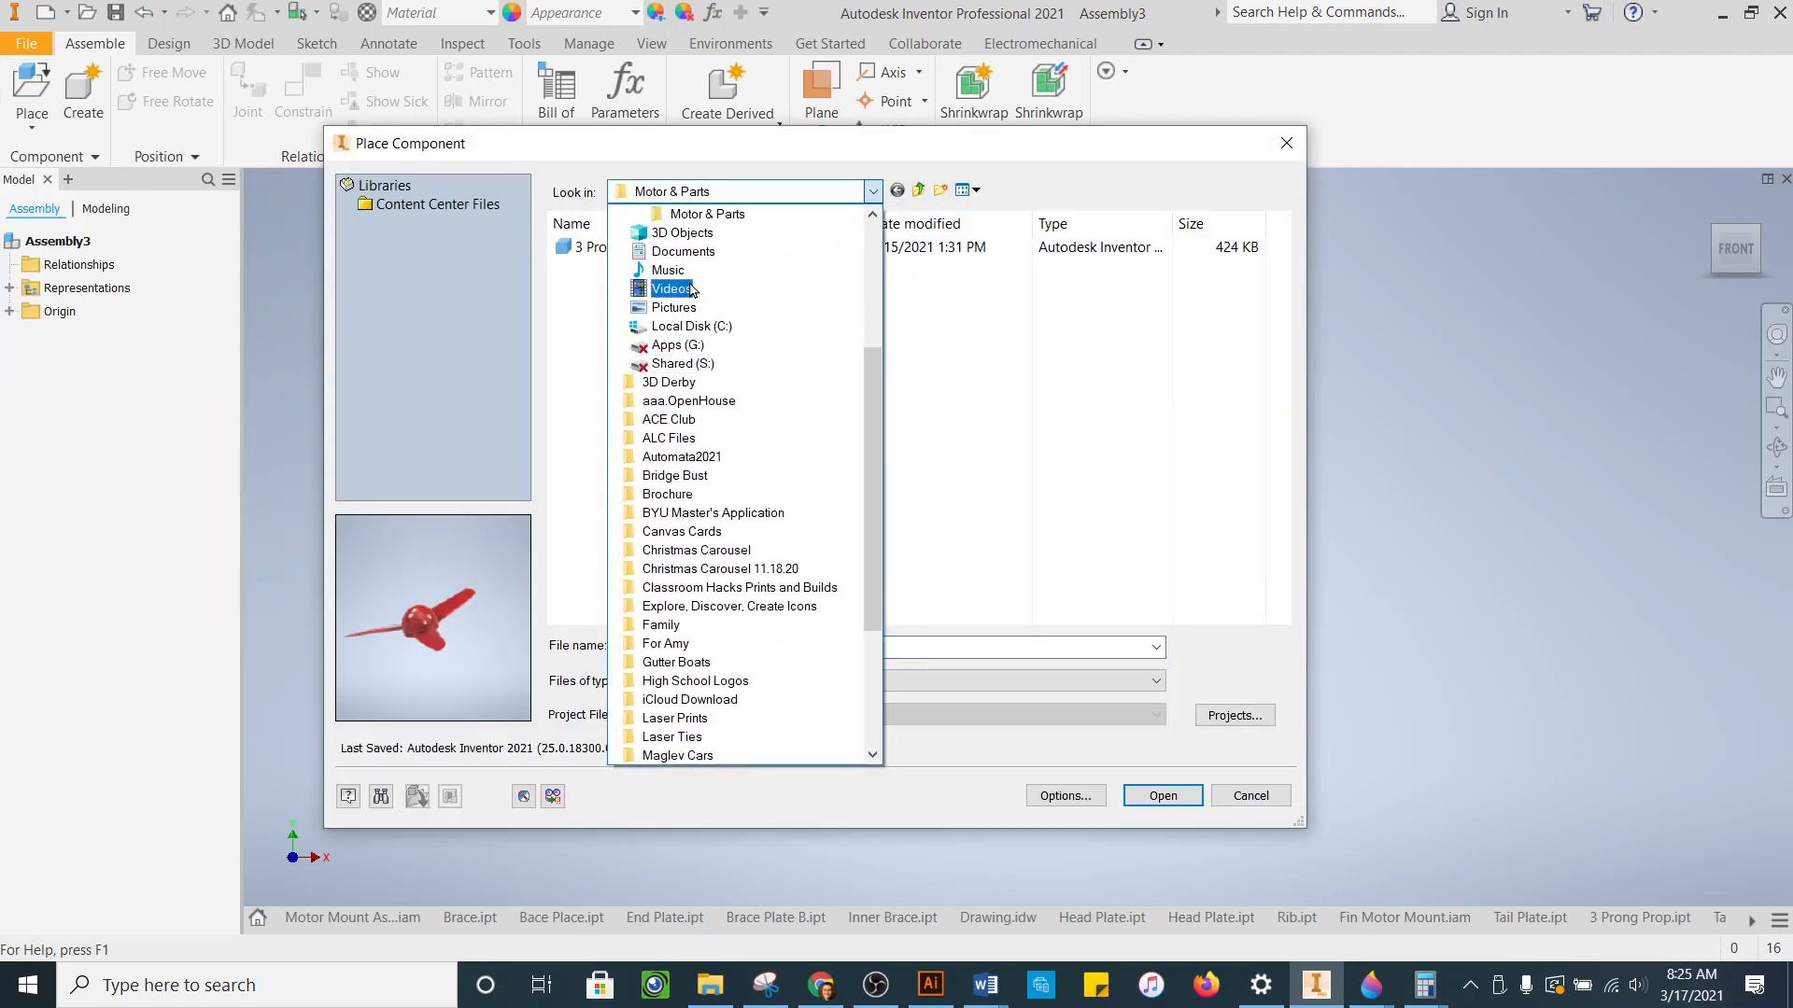
{"action": "scroll", "coordinate": [738, 385], "scroll_direction": "up", "scroll_amount": 4}
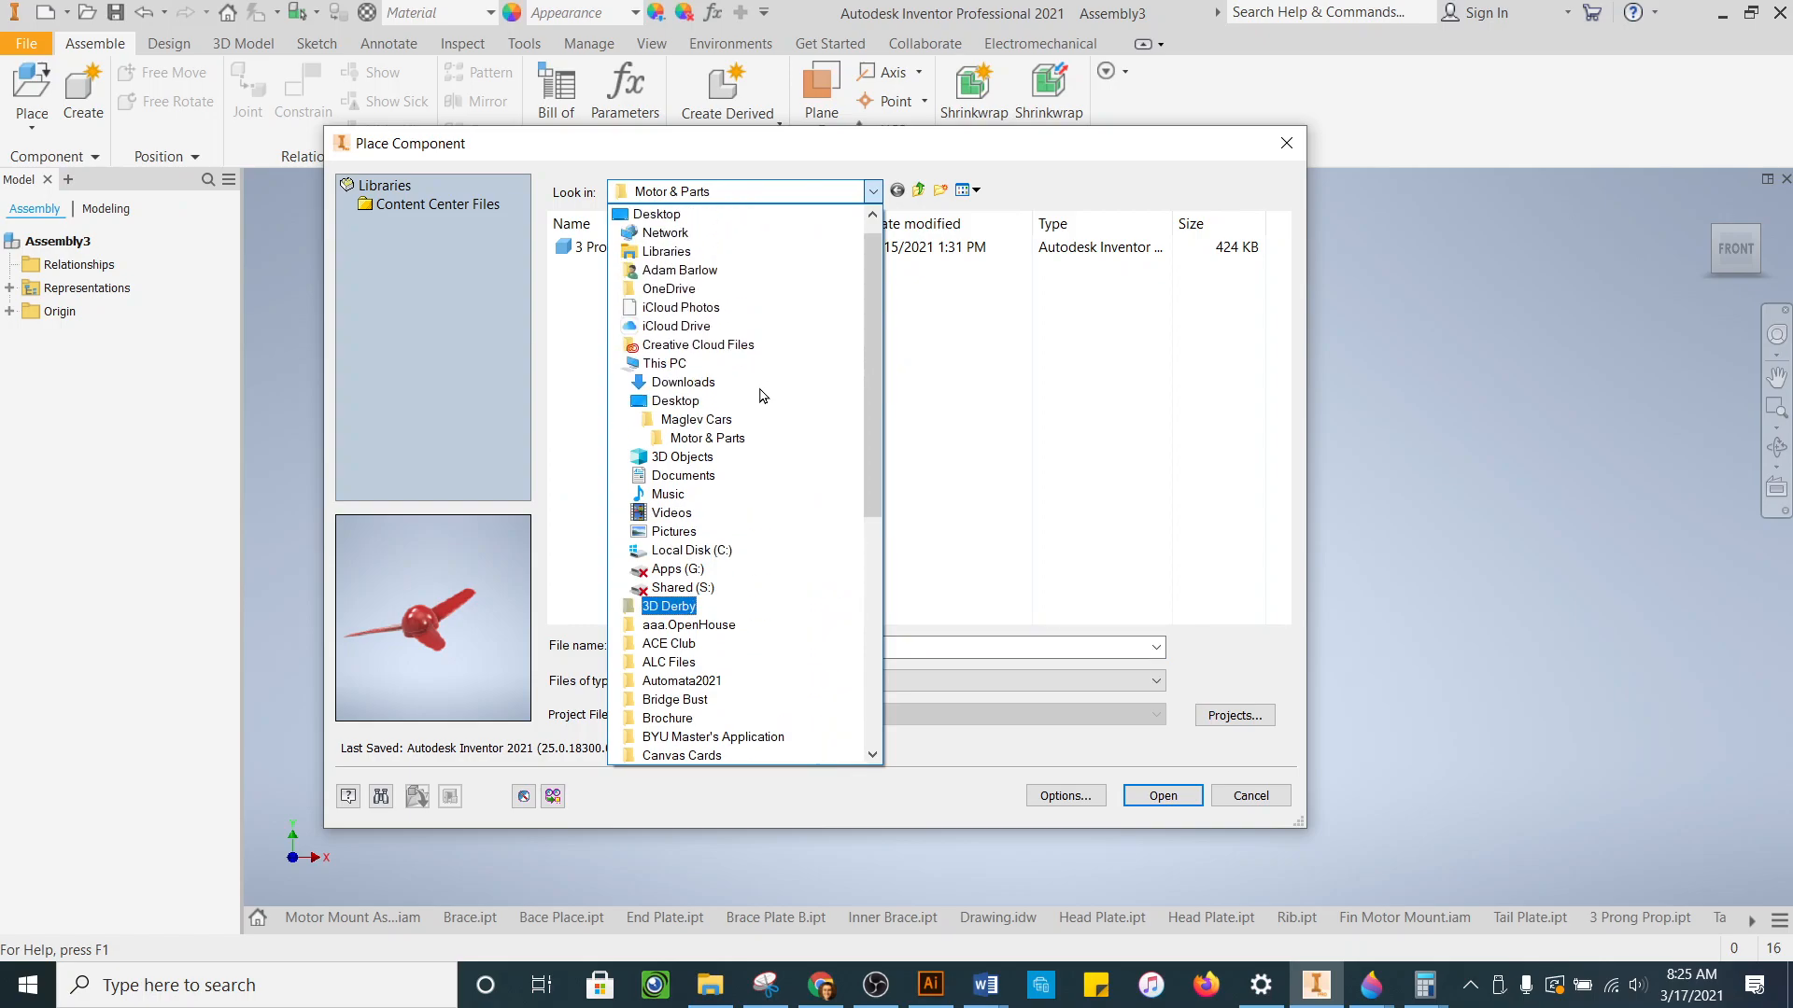
{"action": "left_click", "coordinate": [698, 382]}
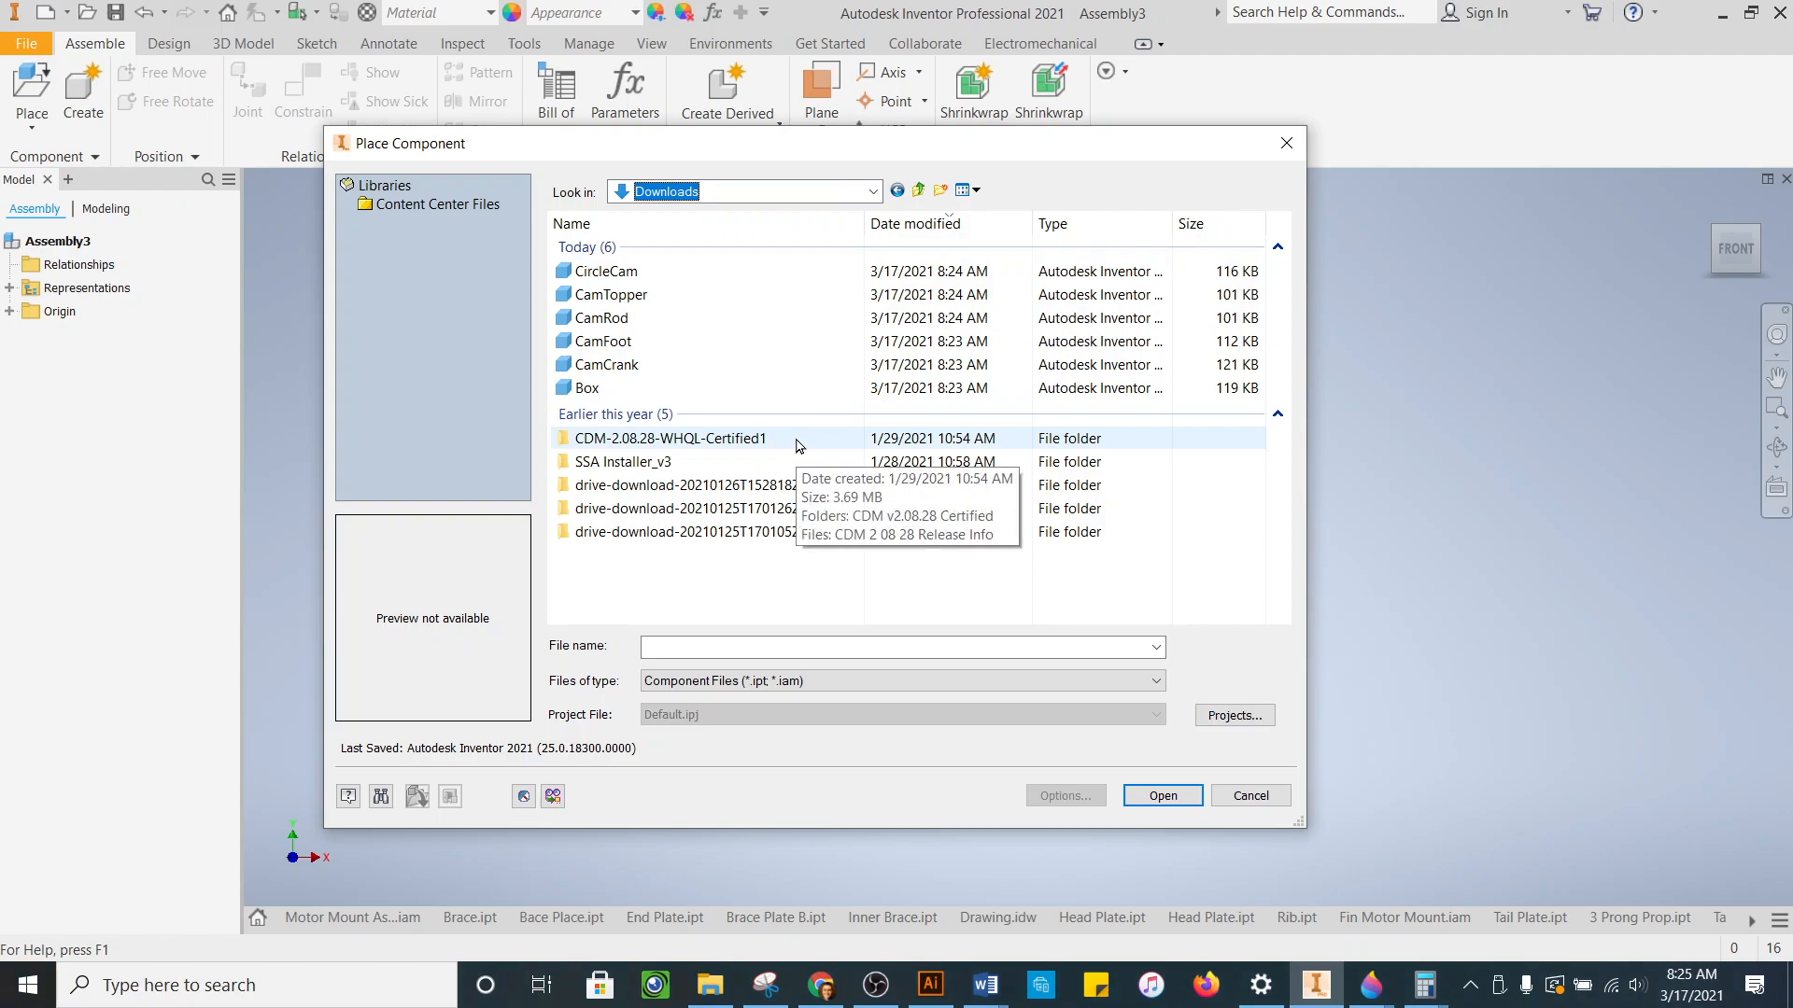
- Sort the Downloads files by date modified with the newest first
{"action": "left_click", "coordinate": [913, 225]}
{"action": "left_click", "coordinate": [912, 225]}
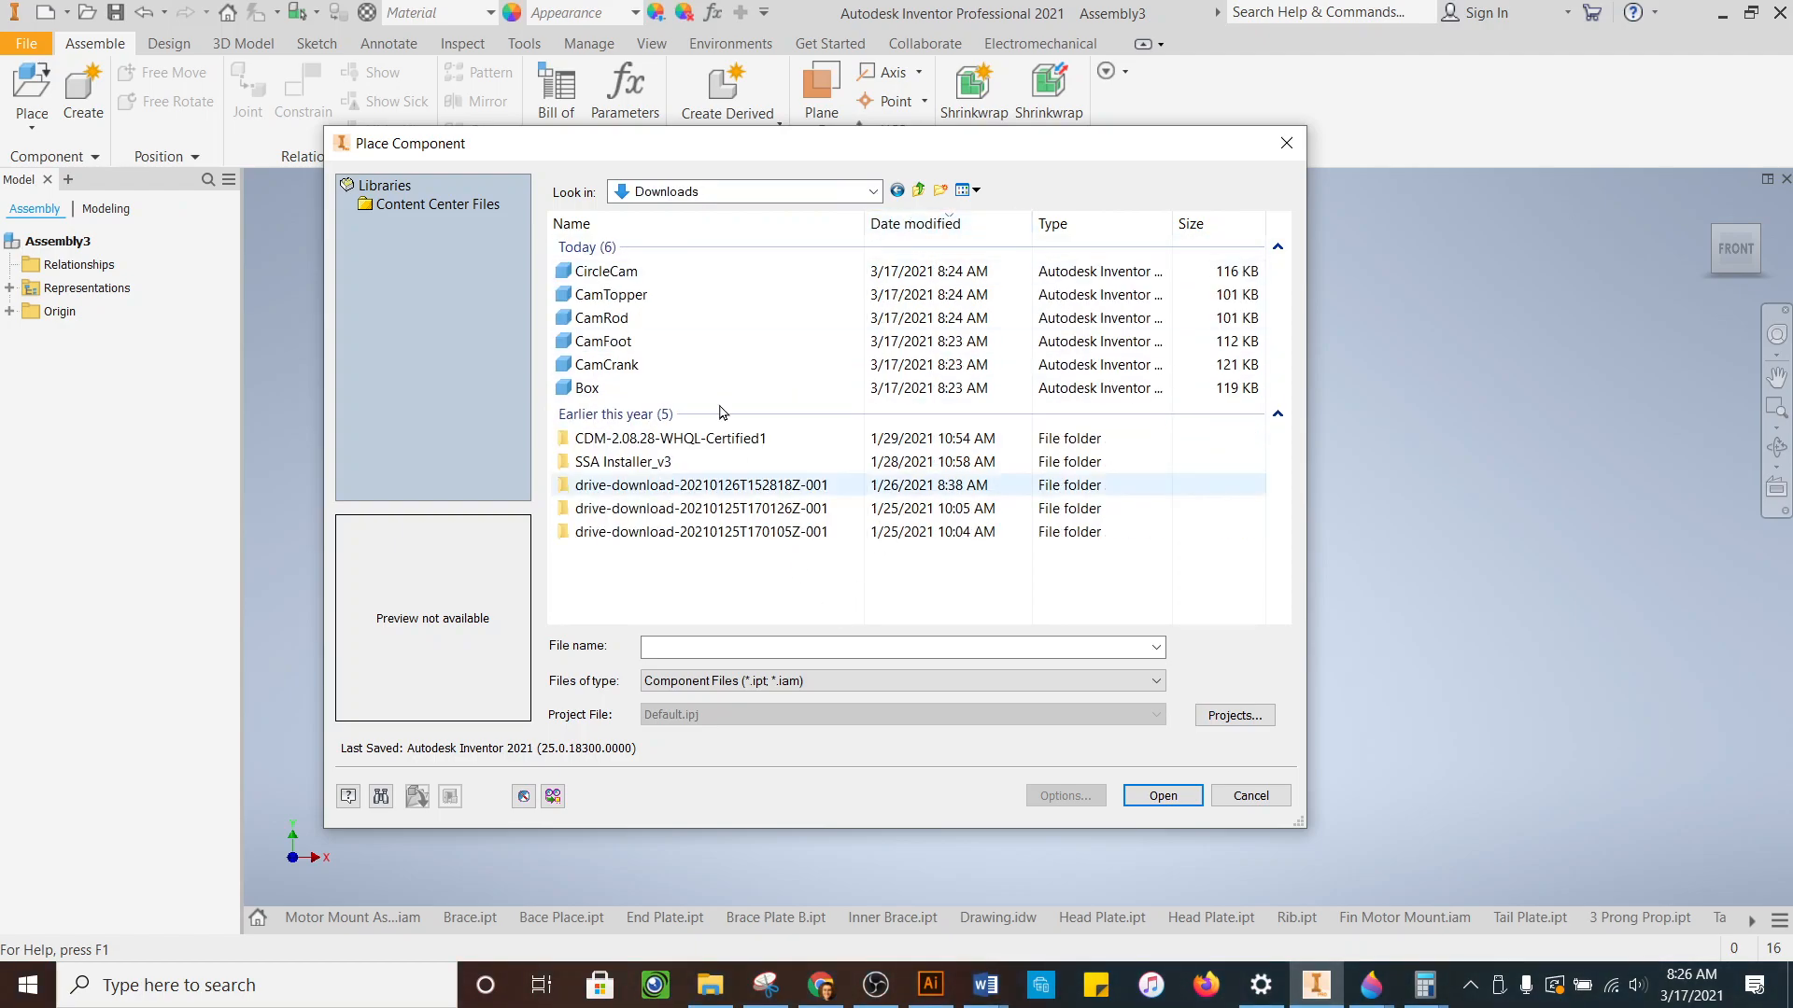
{"action": "left_click", "coordinate": [938, 231]}
{"action": "left_click", "coordinate": [938, 231]}
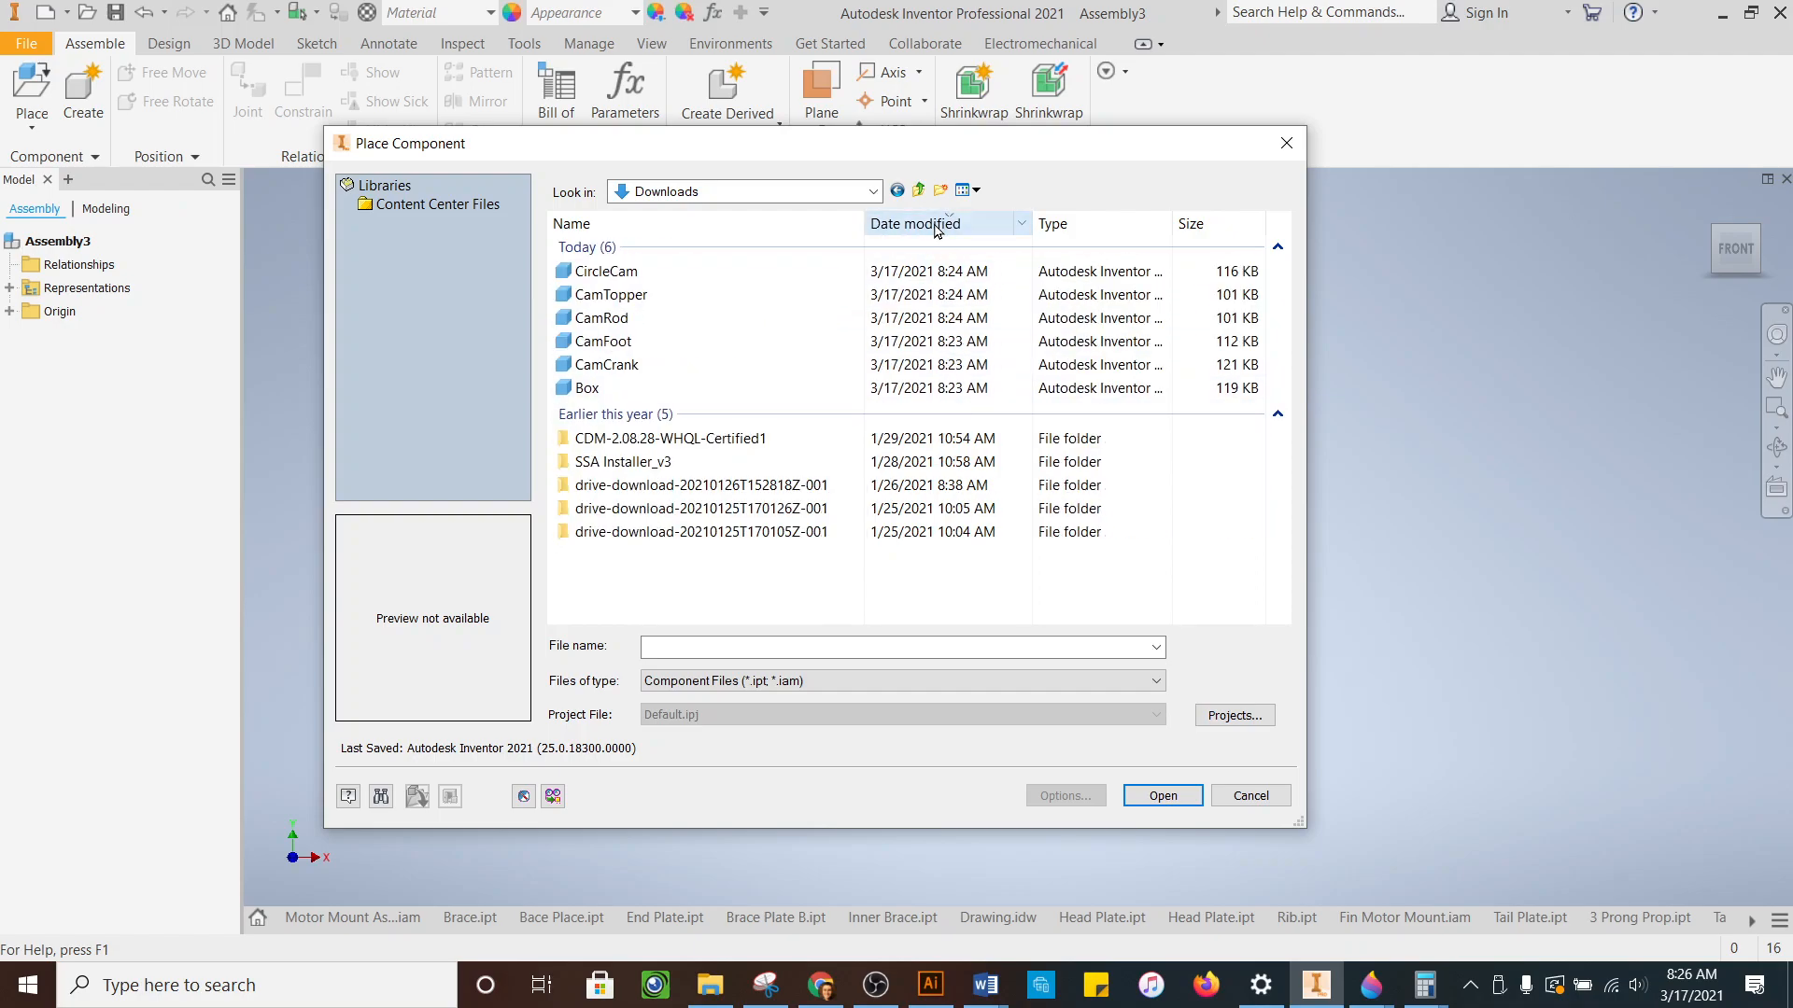
{"action": "left_click", "coordinate": [915, 229]}
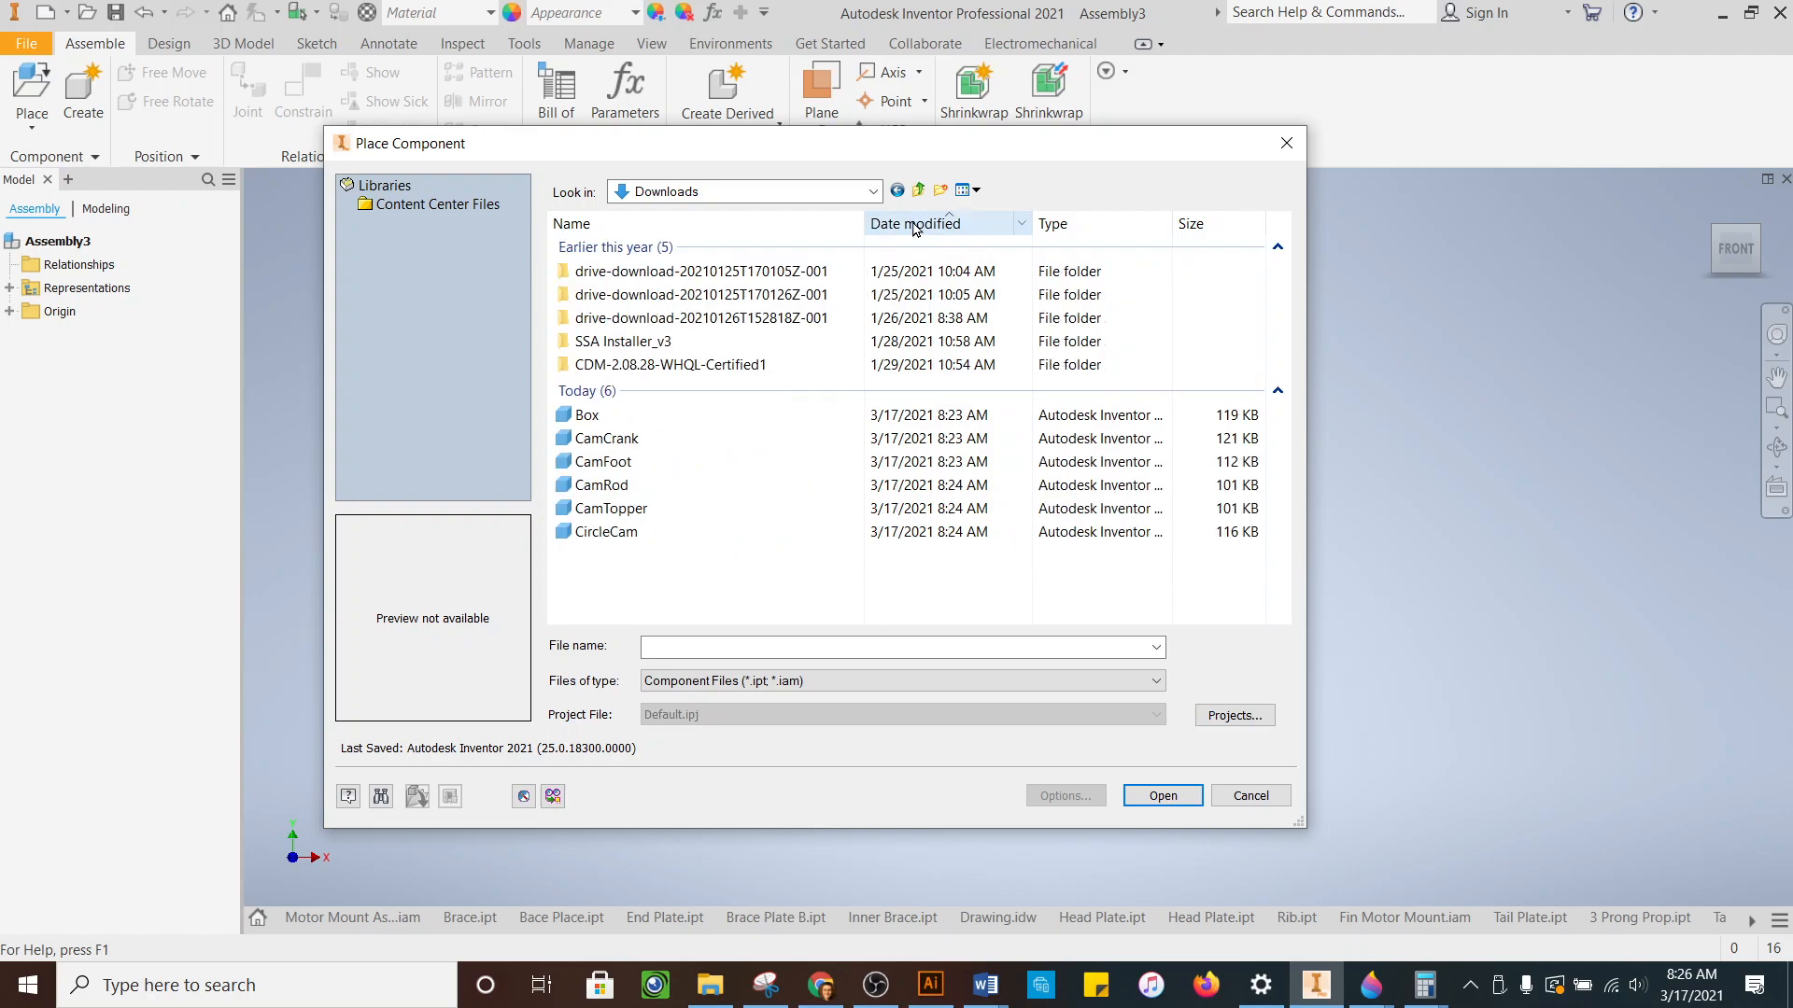
{"action": "left_click", "coordinate": [915, 229]}
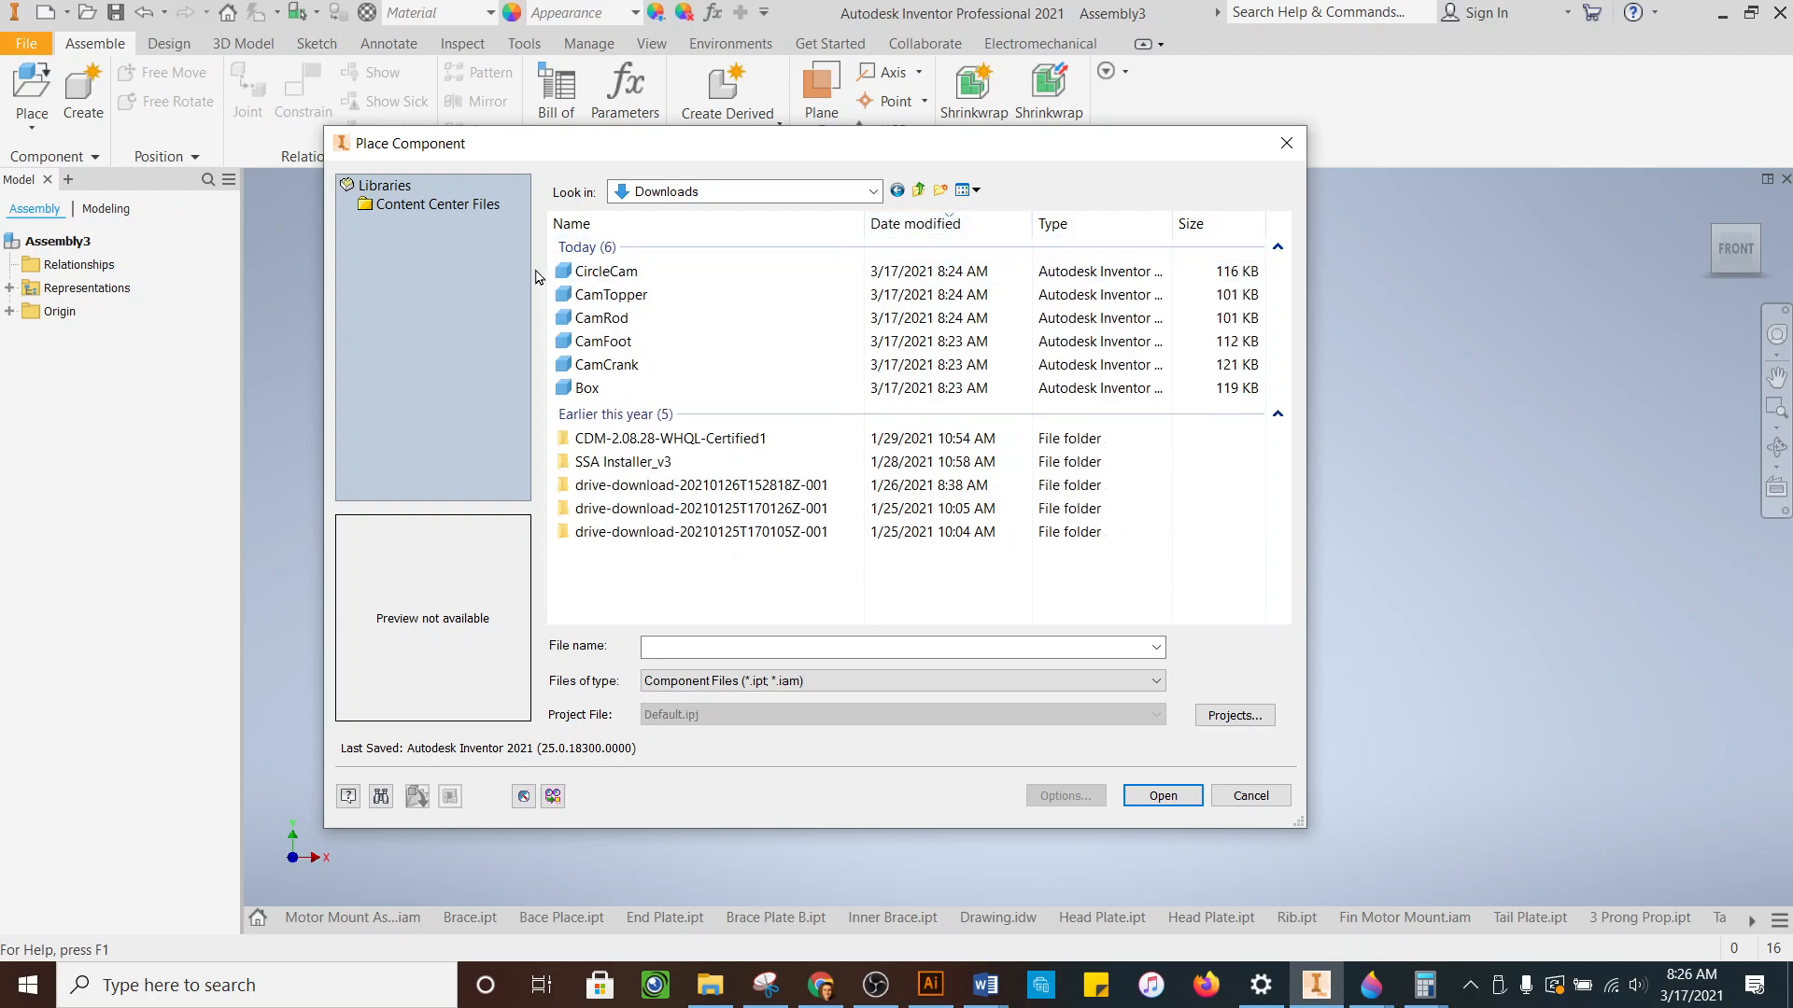
- Place CircleCam, CamTopper, CamRod, CamFoot, CamCrank and Box together in the assembly, and show it in an isometric view
{"action": "mouse_move", "coordinate": [648, 279]}
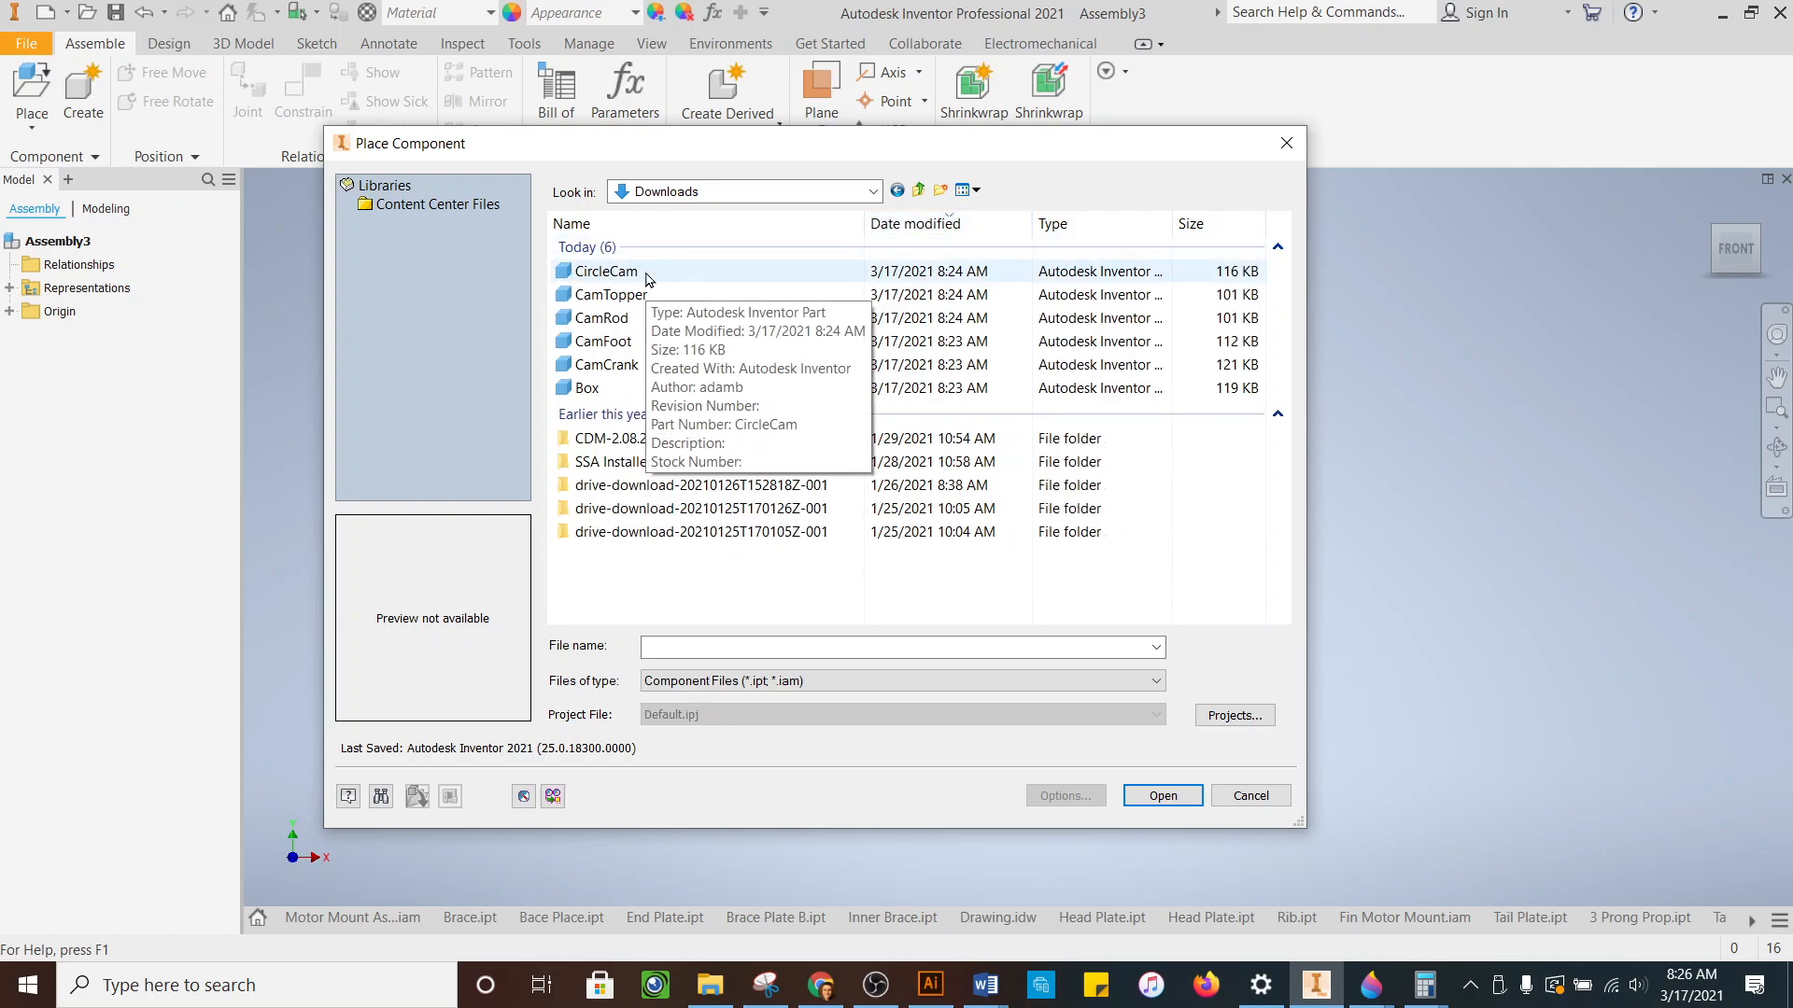
{"action": "left_click", "coordinate": [648, 279]}
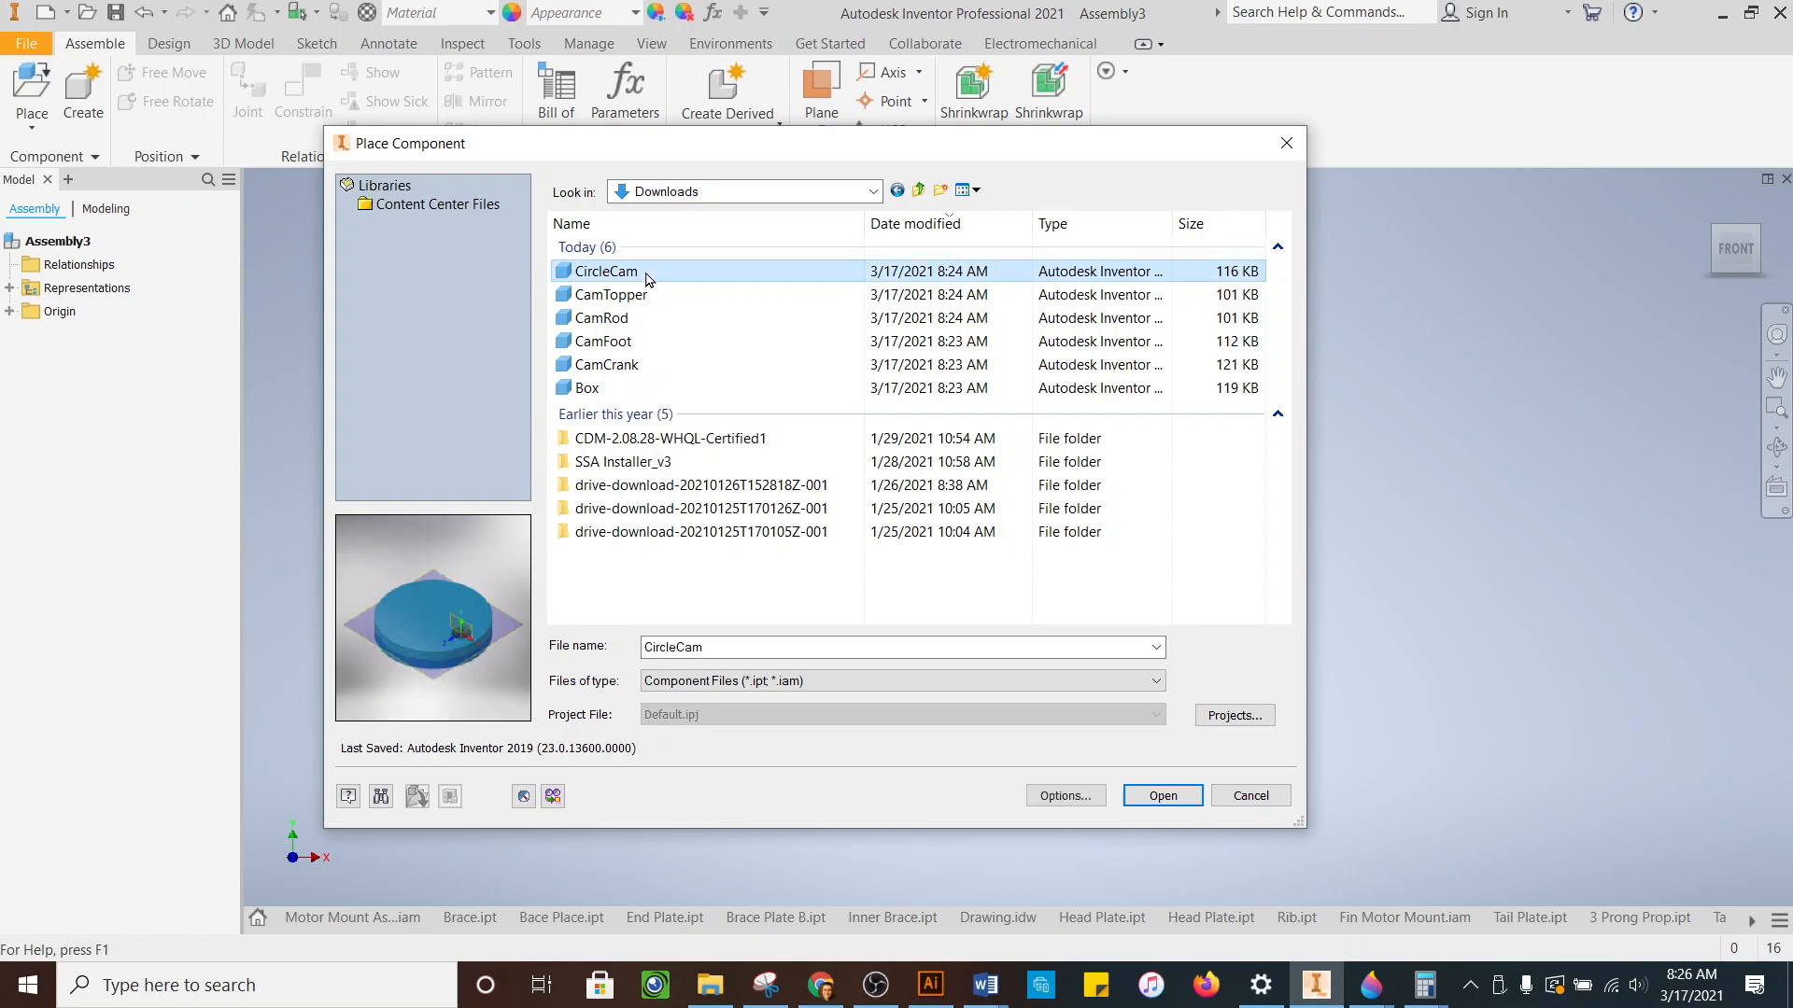
{"action": "left_click", "coordinate": [620, 392], "text": "shift"}
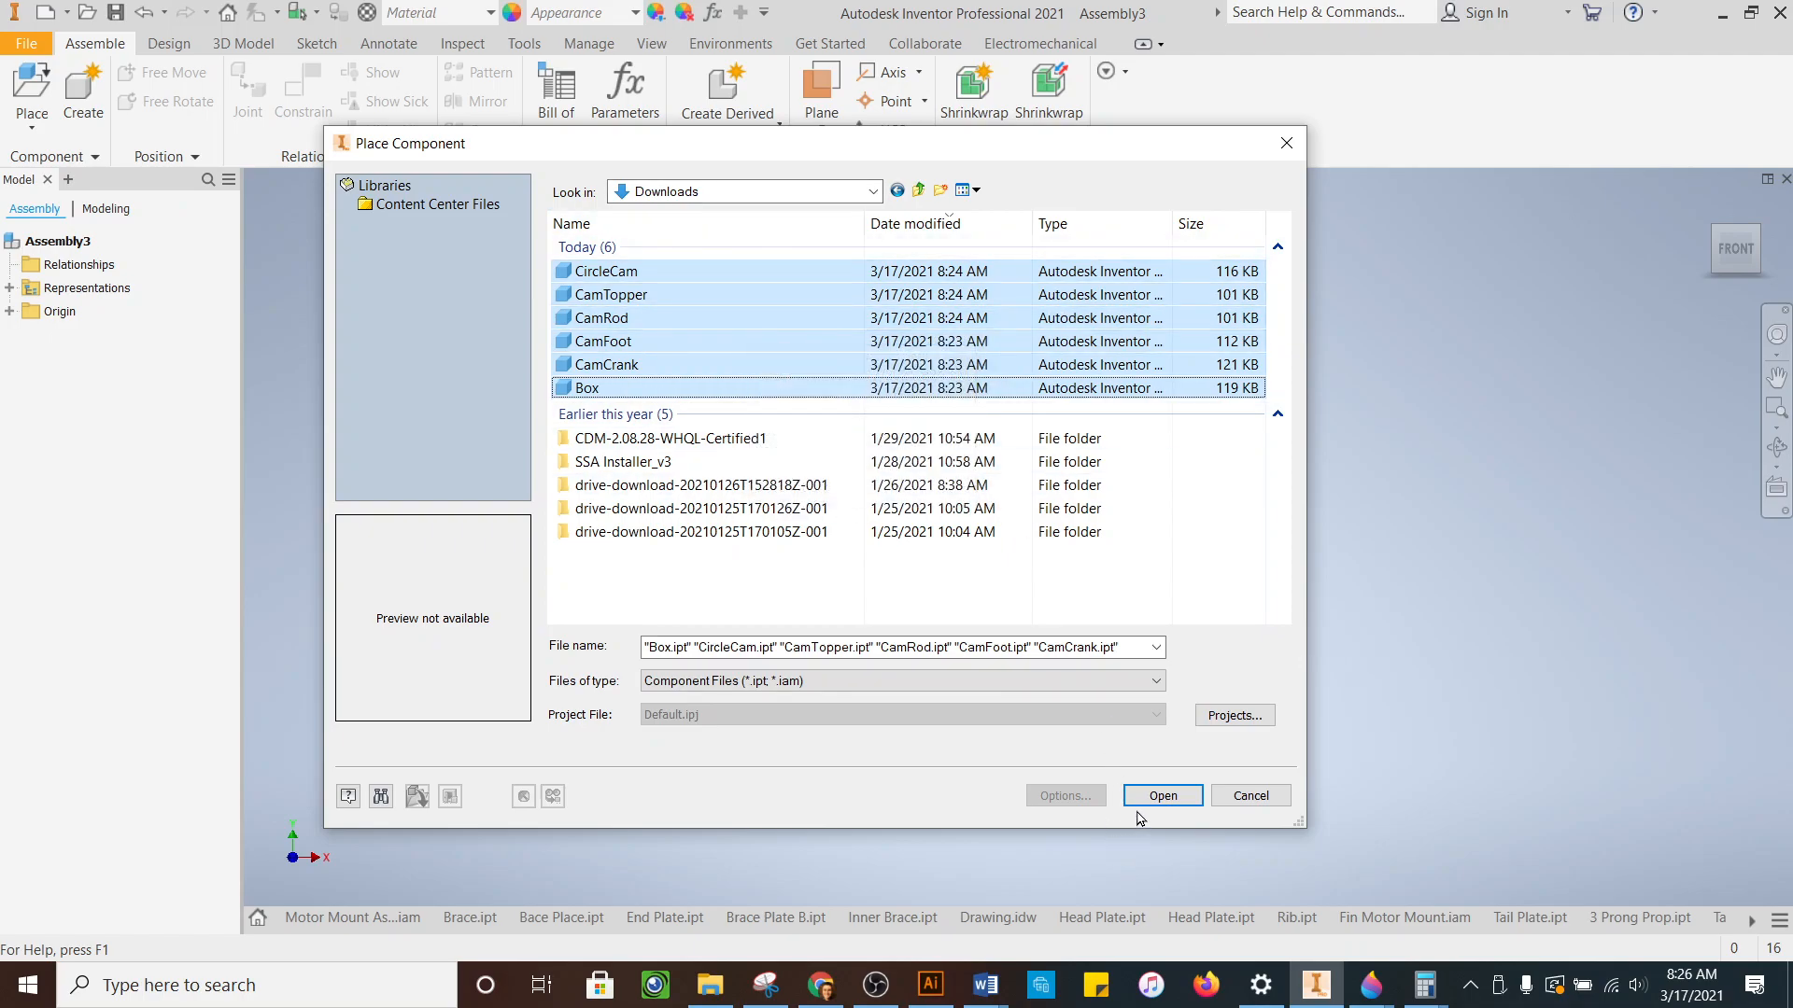
{"action": "left_click", "coordinate": [1162, 796]}
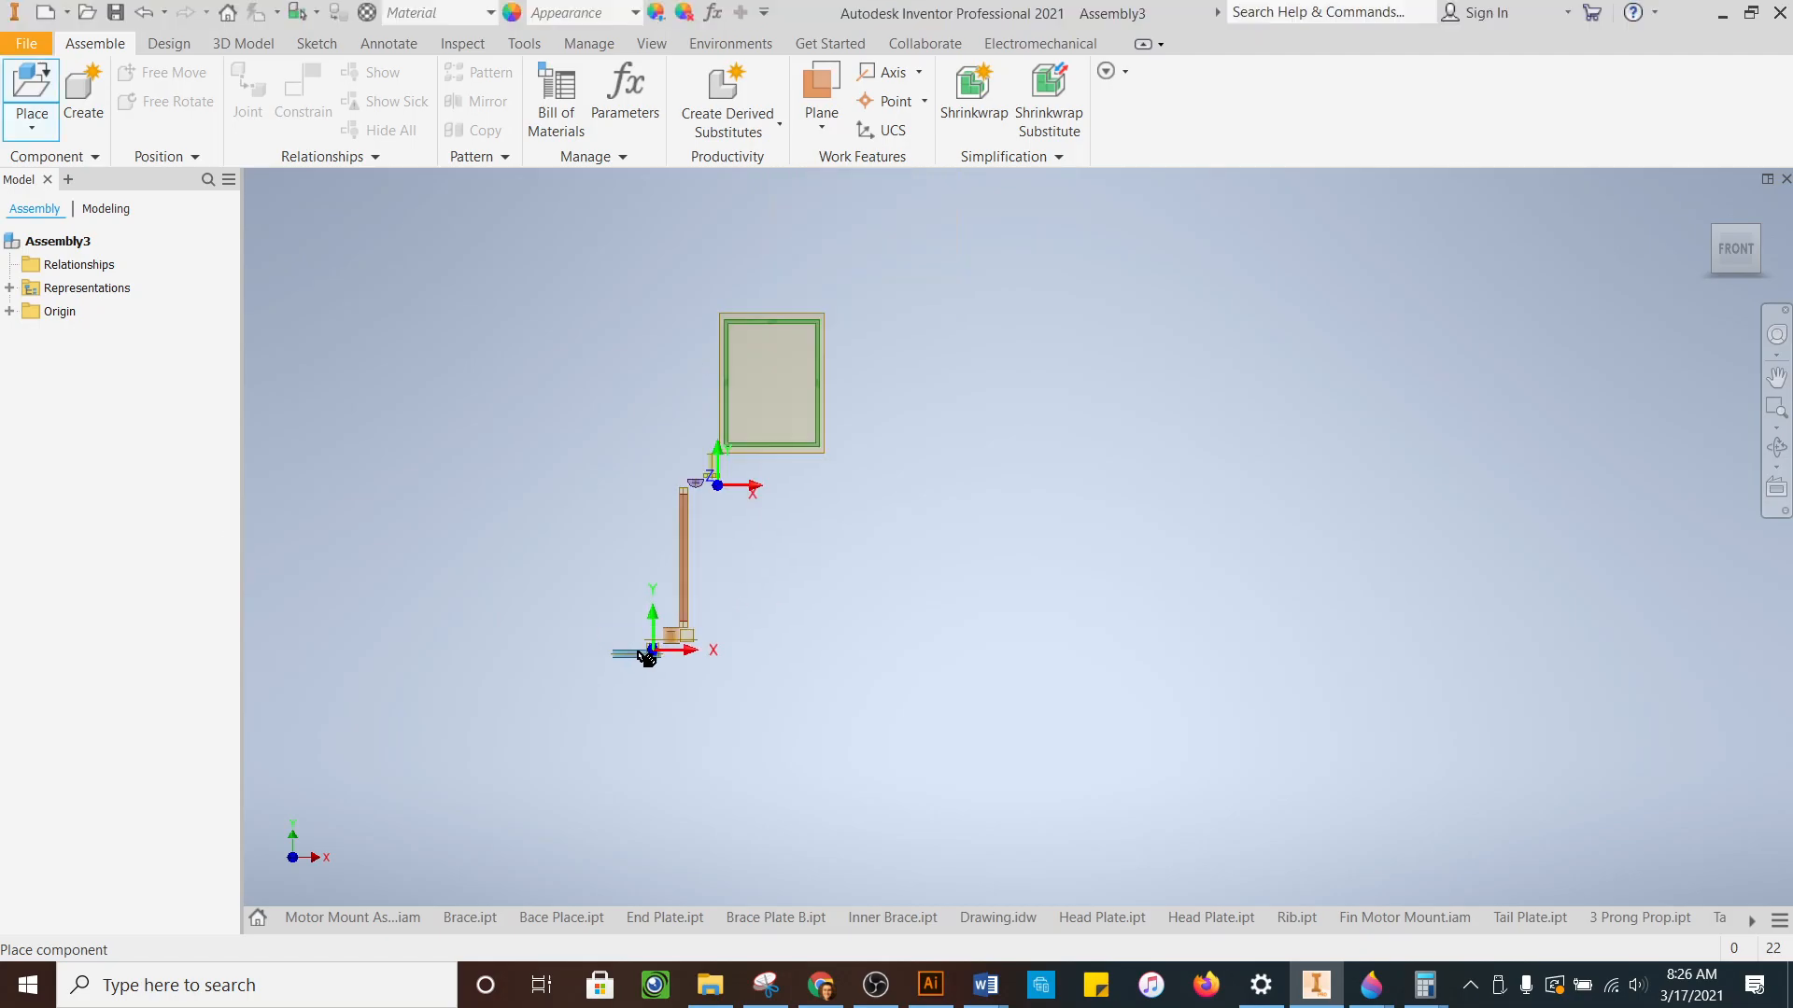
{"action": "left_click", "coordinate": [645, 657]}
{"action": "right_click", "coordinate": [721, 538]}
{"action": "left_click", "coordinate": [799, 540]}
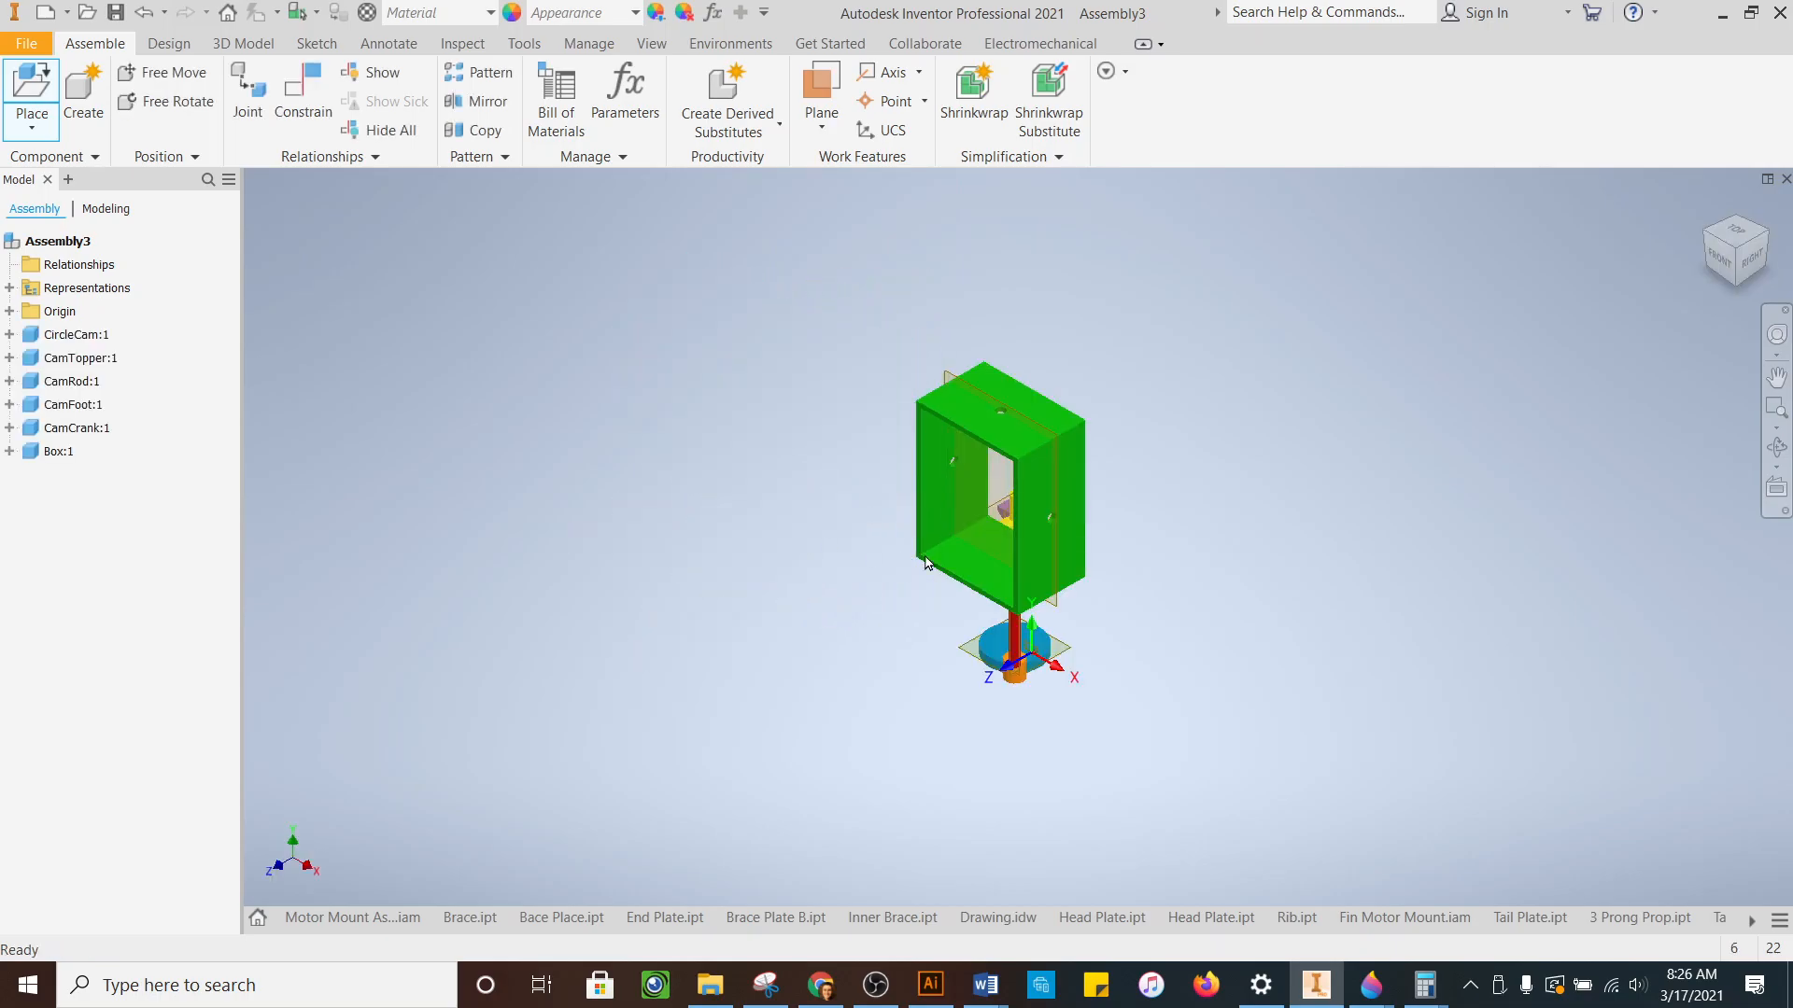
{"action": "scroll", "coordinate": [1068, 565], "scroll_direction": "up", "scroll_amount": 3}
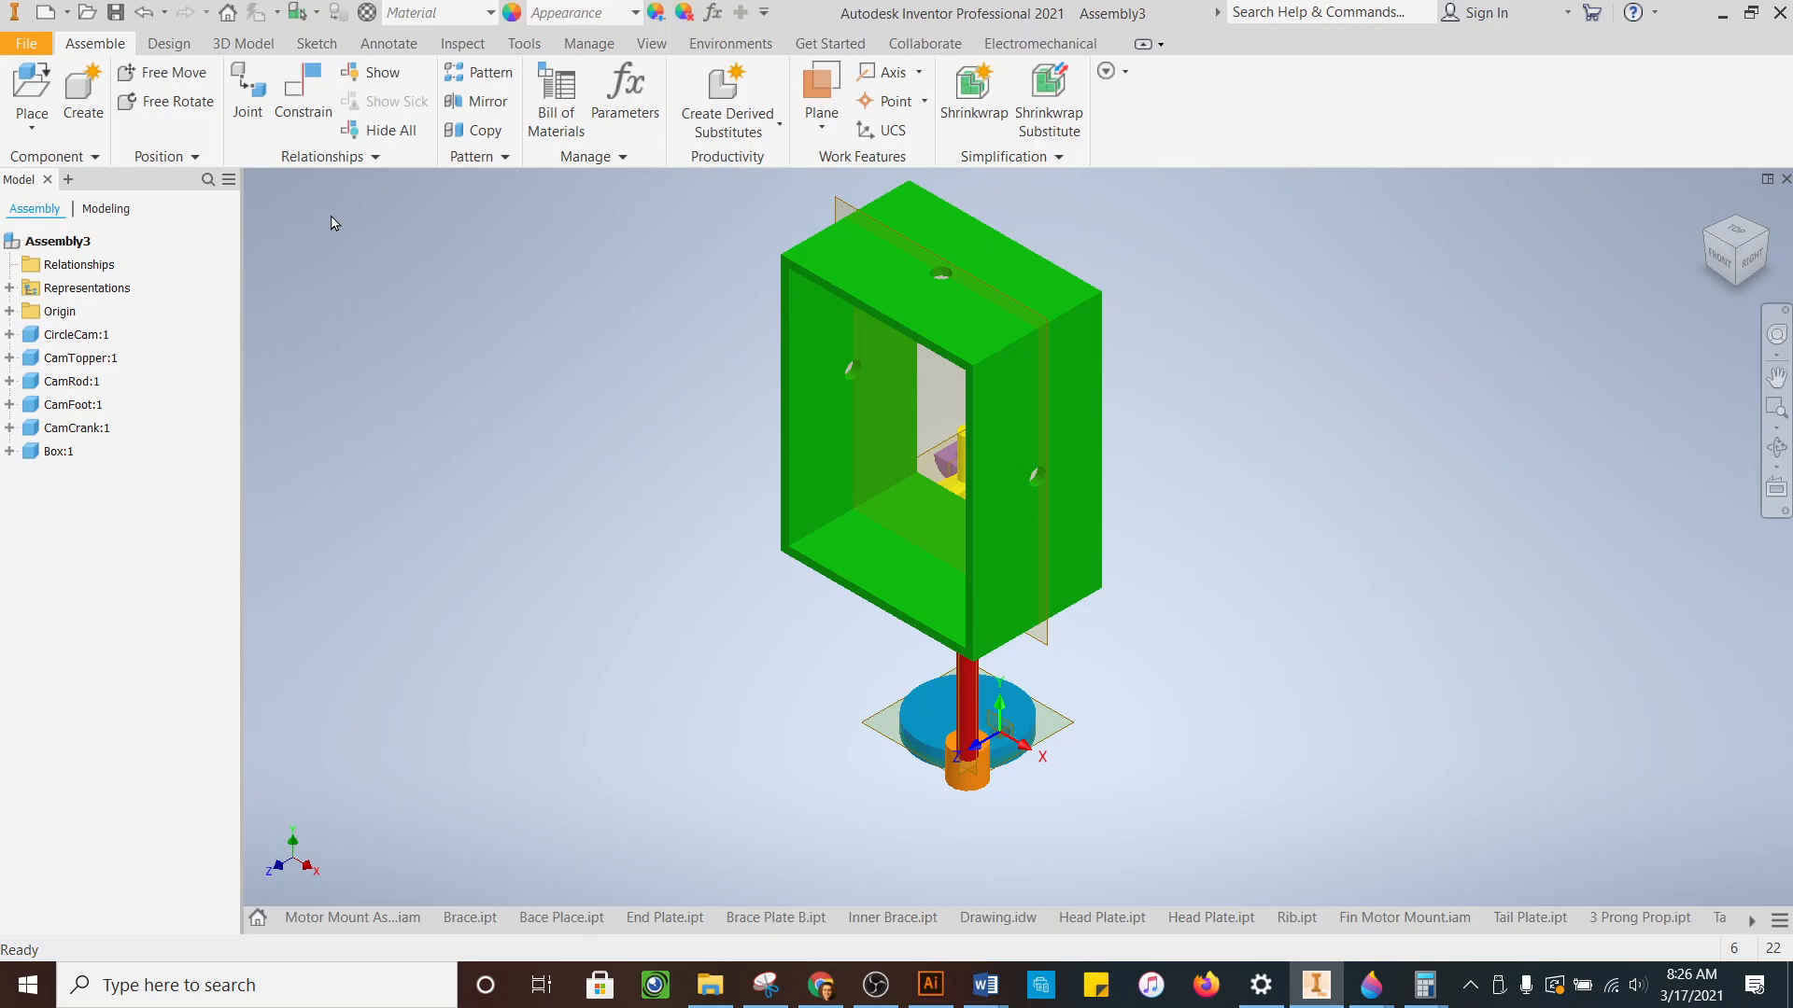
- Undo the placement of all six parts in the assembly
{"action": "key", "text": "ctrl+z"}
{"action": "key", "text": "ctrl+z"}
{"action": "key", "text": "ctrl+z"}
{"action": "key", "text": "ctrl+z"}
{"action": "key", "text": "ctrl+z"}
{"action": "key", "text": "ctrl+z"}
{"action": "left_click", "coordinate": [30, 89]}
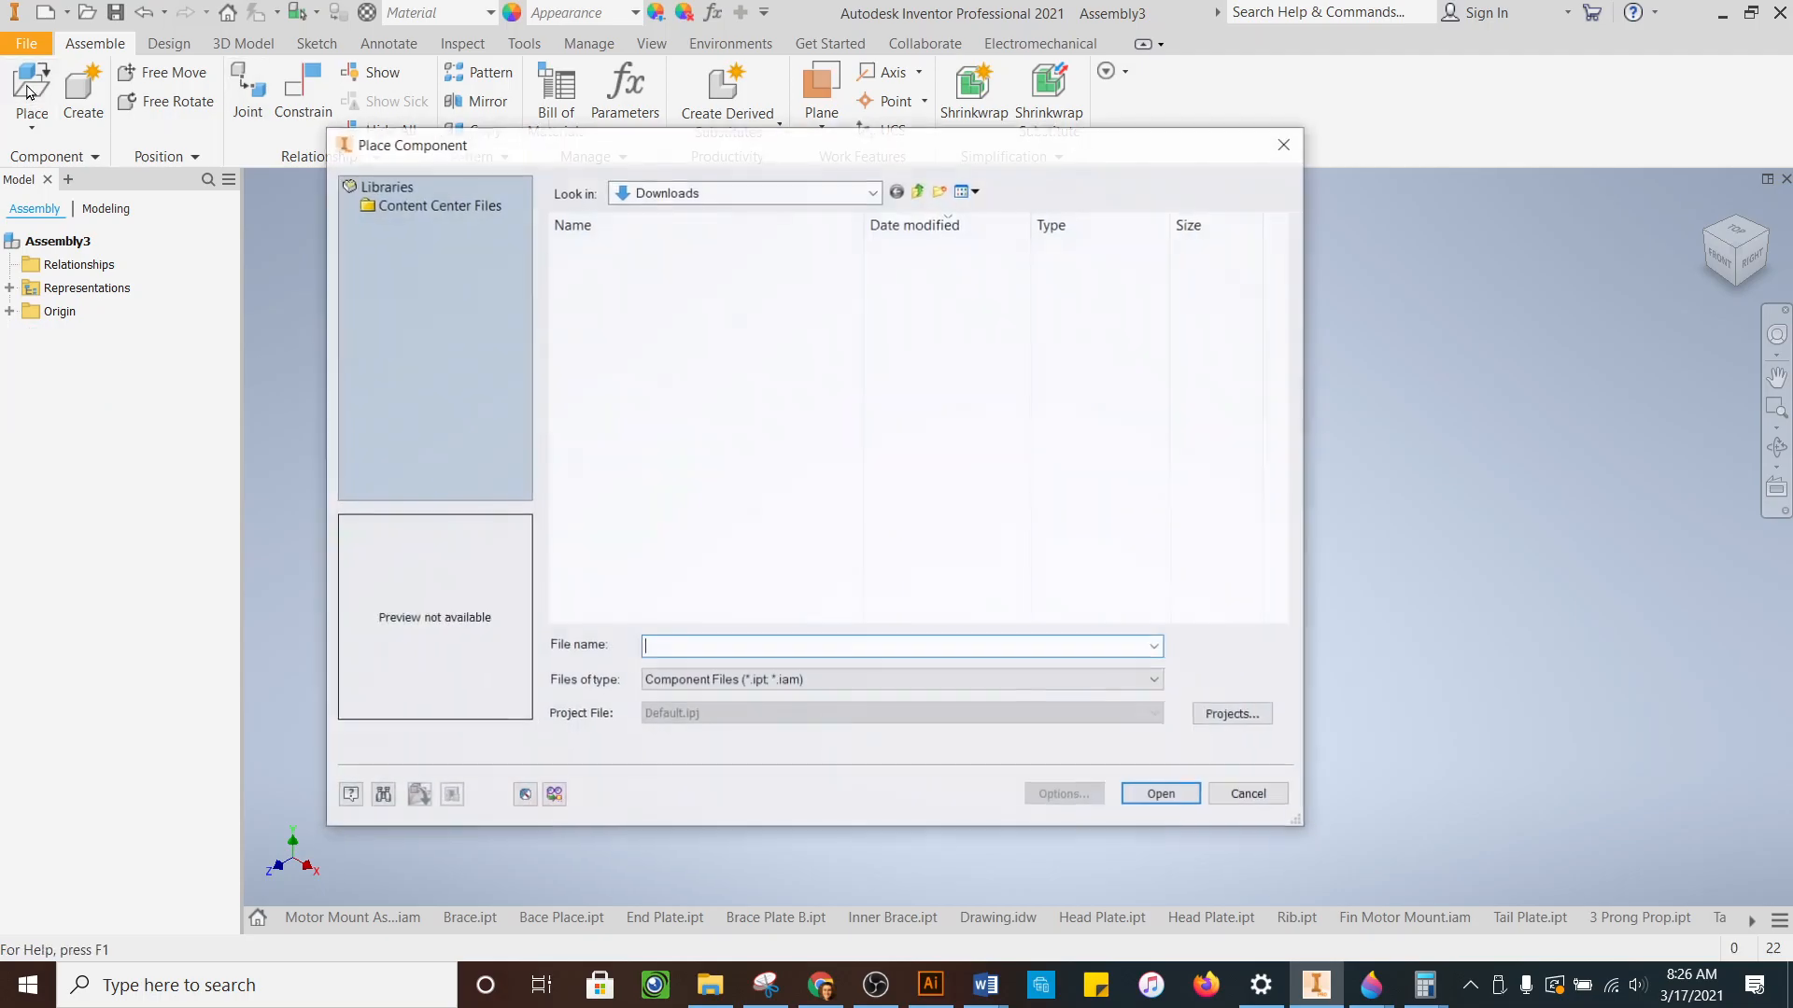
{"action": "left_click", "coordinate": [626, 271]}
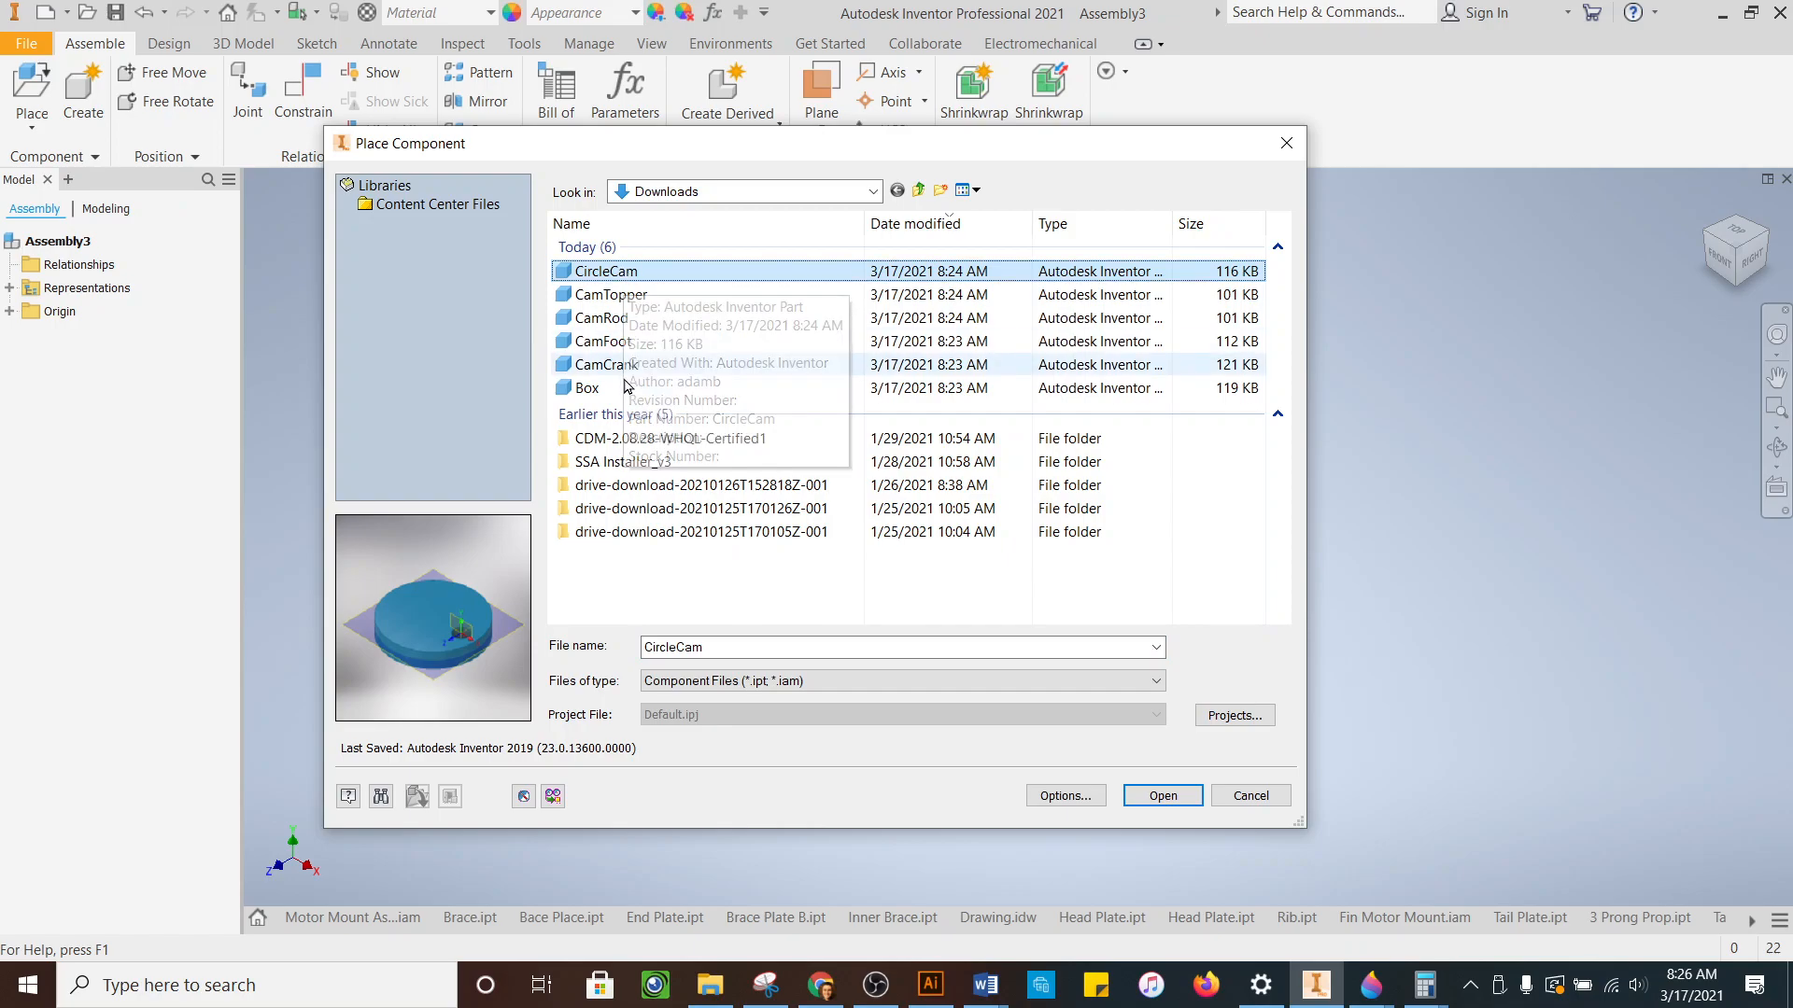
{"action": "left_click", "coordinate": [598, 387], "text": "shift"}
{"action": "key", "text": "Escape"}
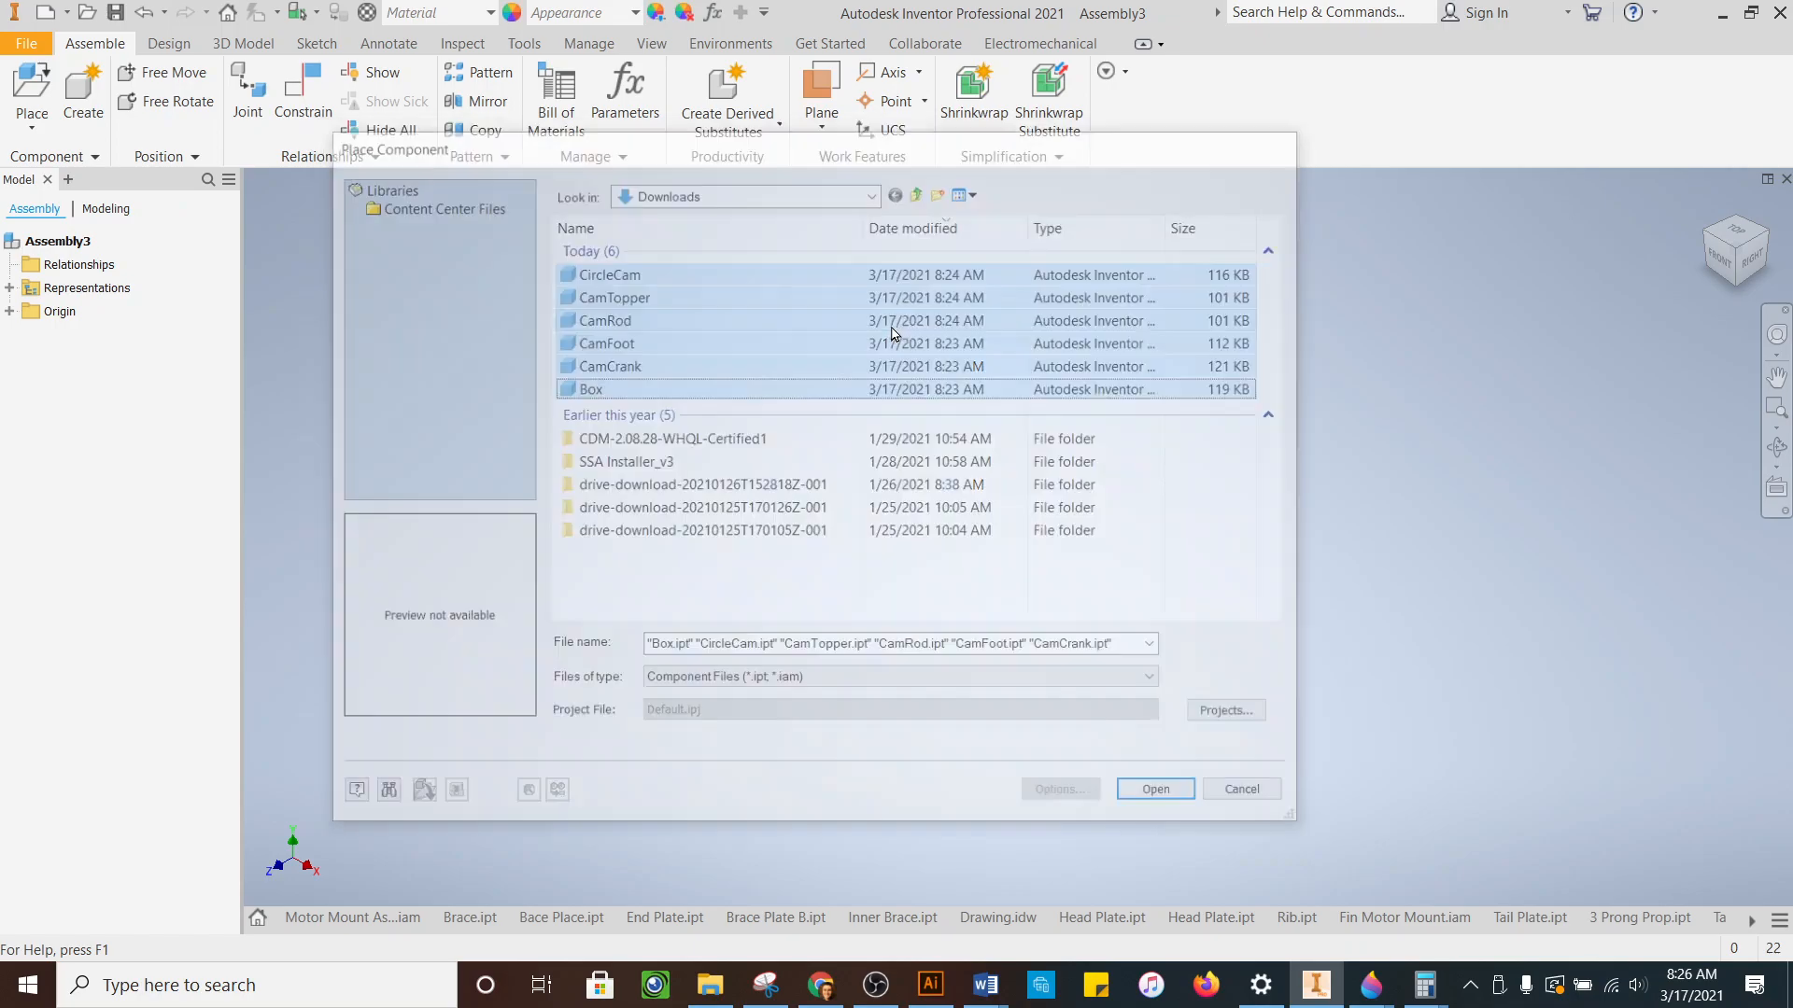
- Place one copy each of CircleCam, CamTopper, CamRod, CamFoot, CamCrank and Box together in the assembly
{"action": "left_click", "coordinate": [31, 87]}
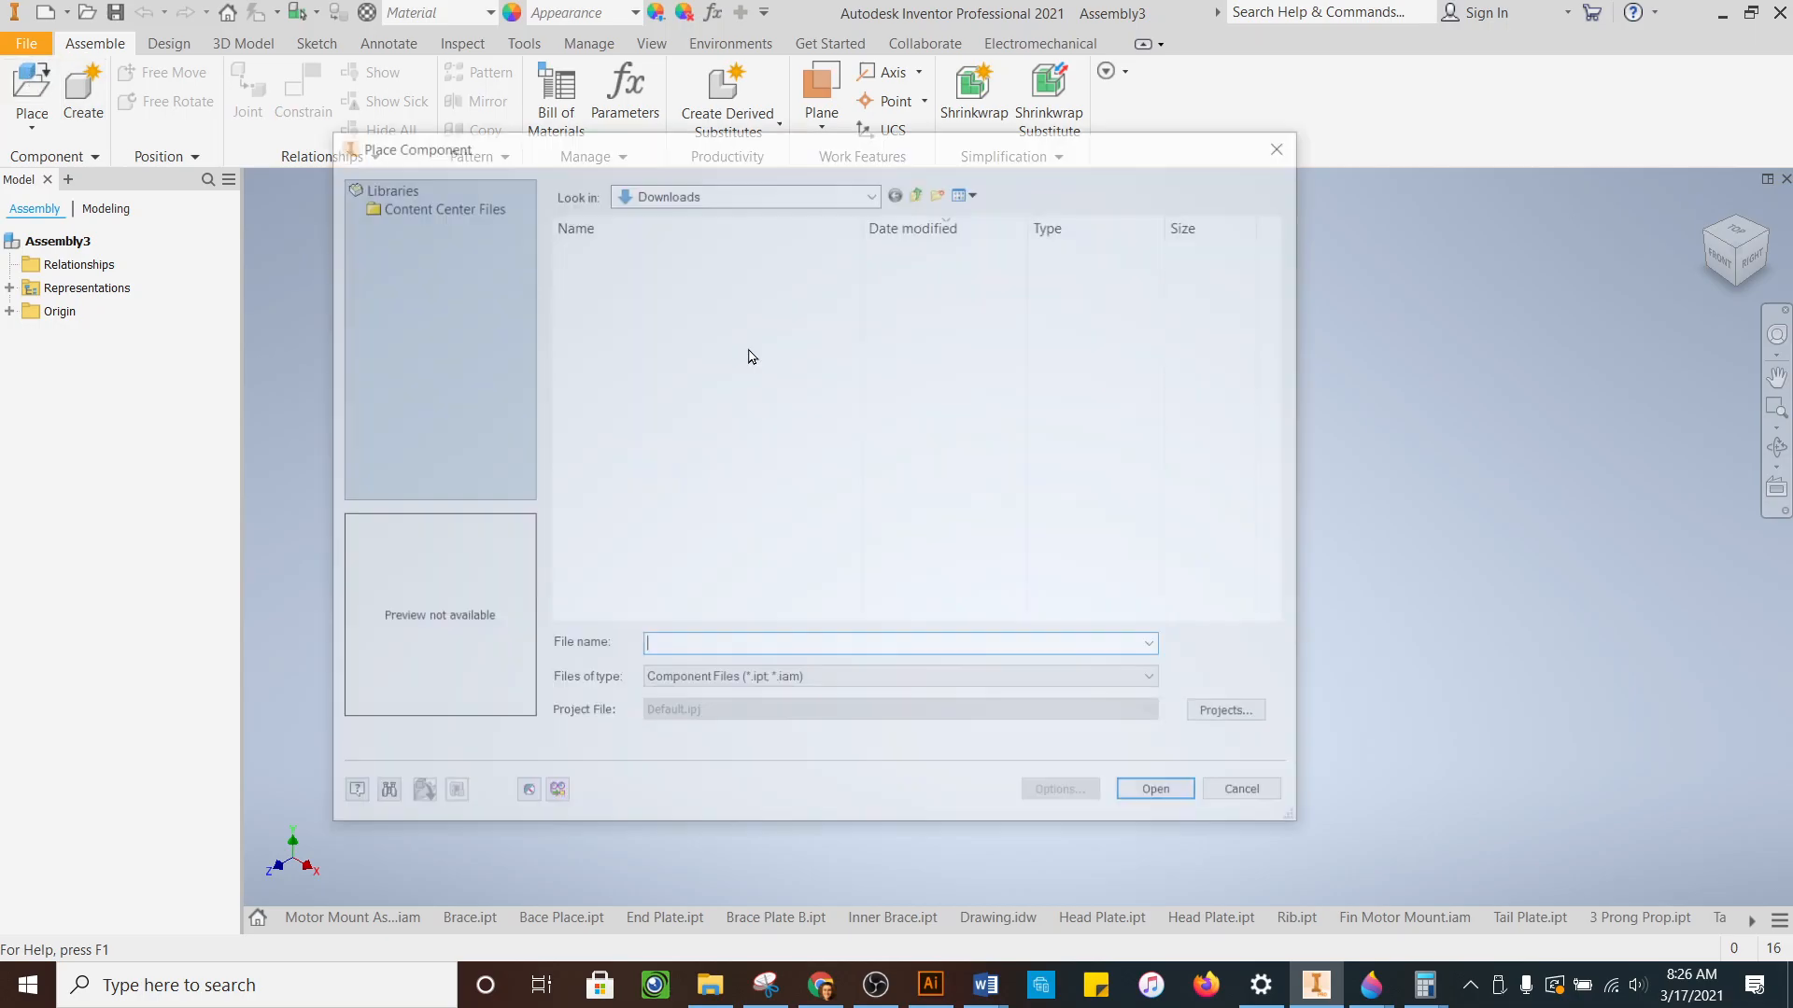
{"action": "left_click", "coordinate": [640, 276]}
{"action": "left_click_drag", "start_coordinate": [640, 280], "coordinate": [653, 389]}
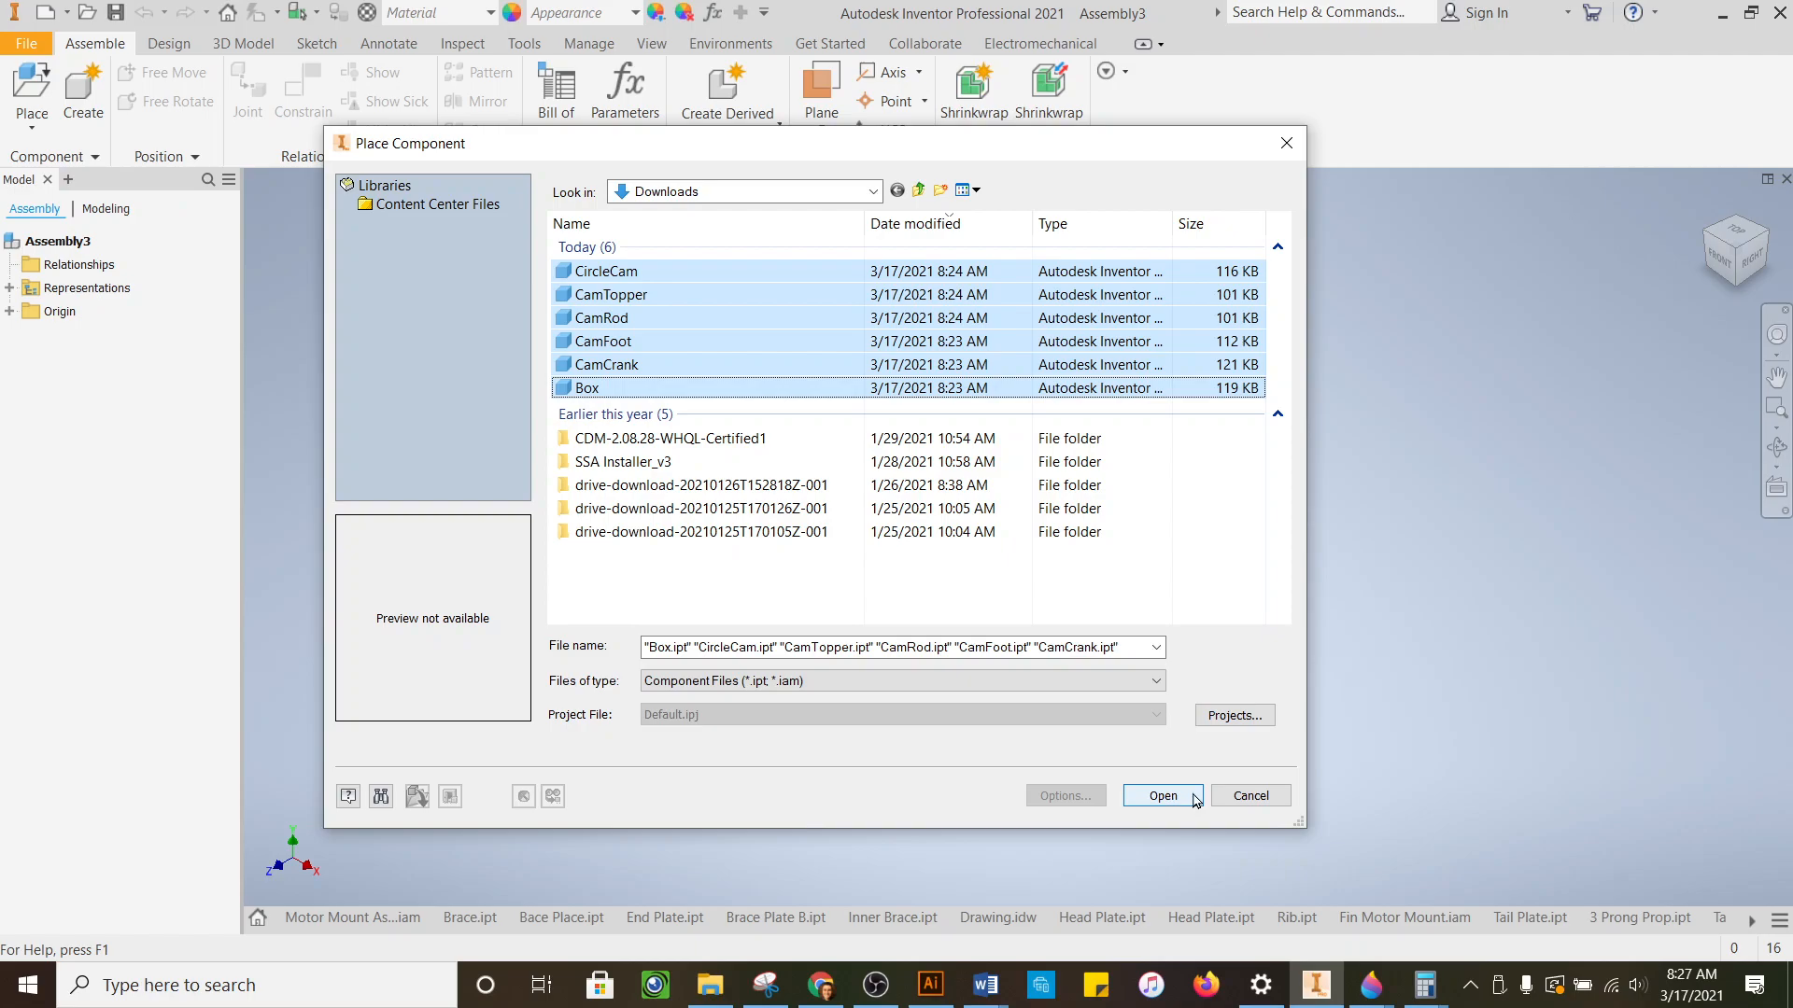
{"action": "left_click", "coordinate": [1162, 799]}
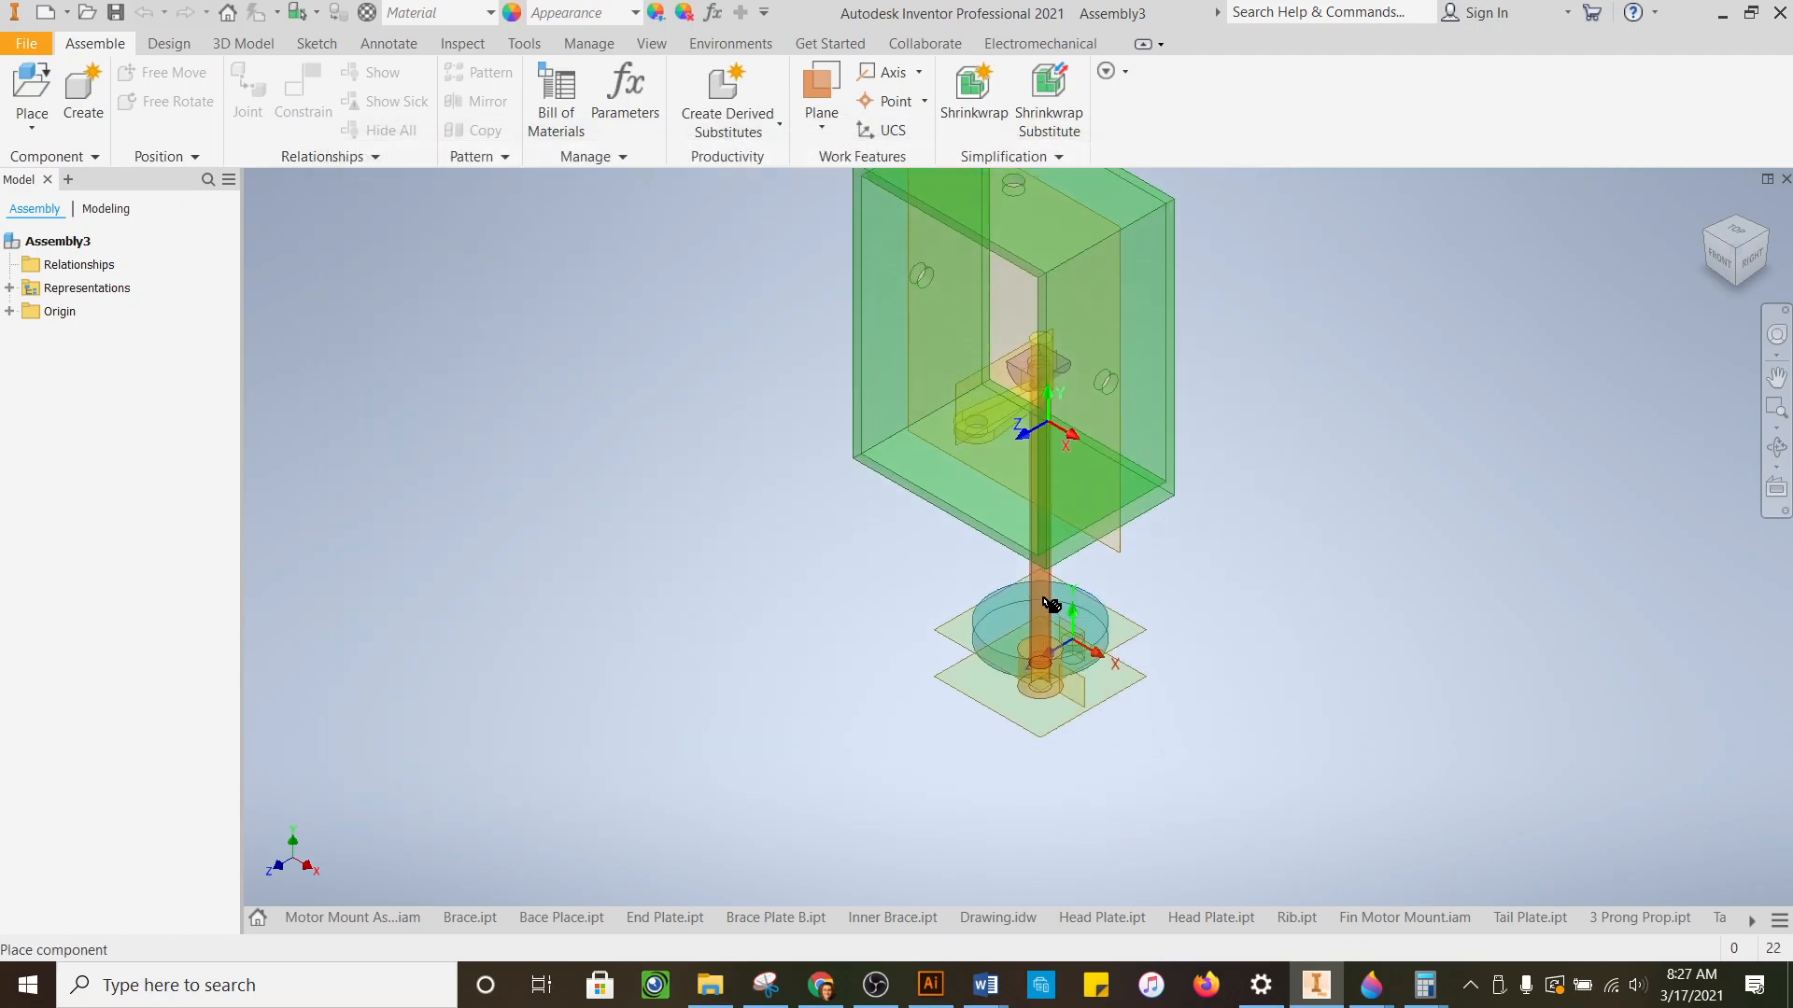
{"action": "left_click", "coordinate": [1076, 564]}
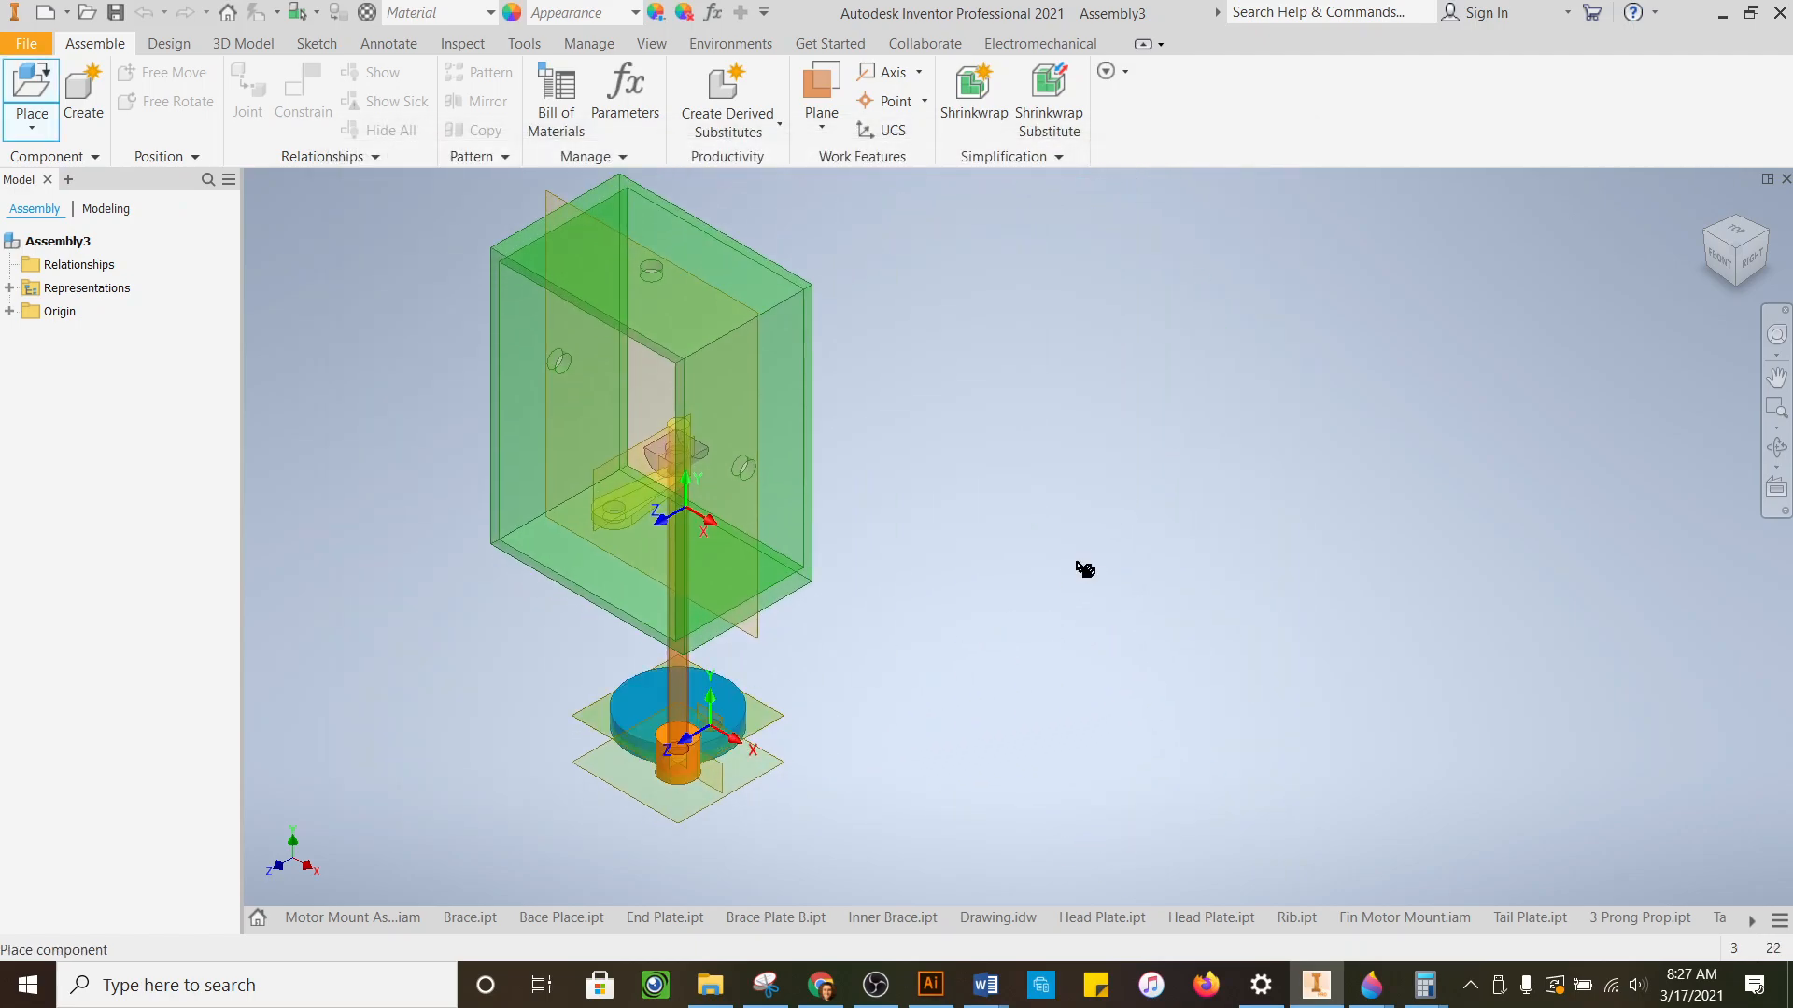
{"action": "right_click", "coordinate": [1148, 575]}
{"action": "left_click", "coordinate": [1250, 577]}
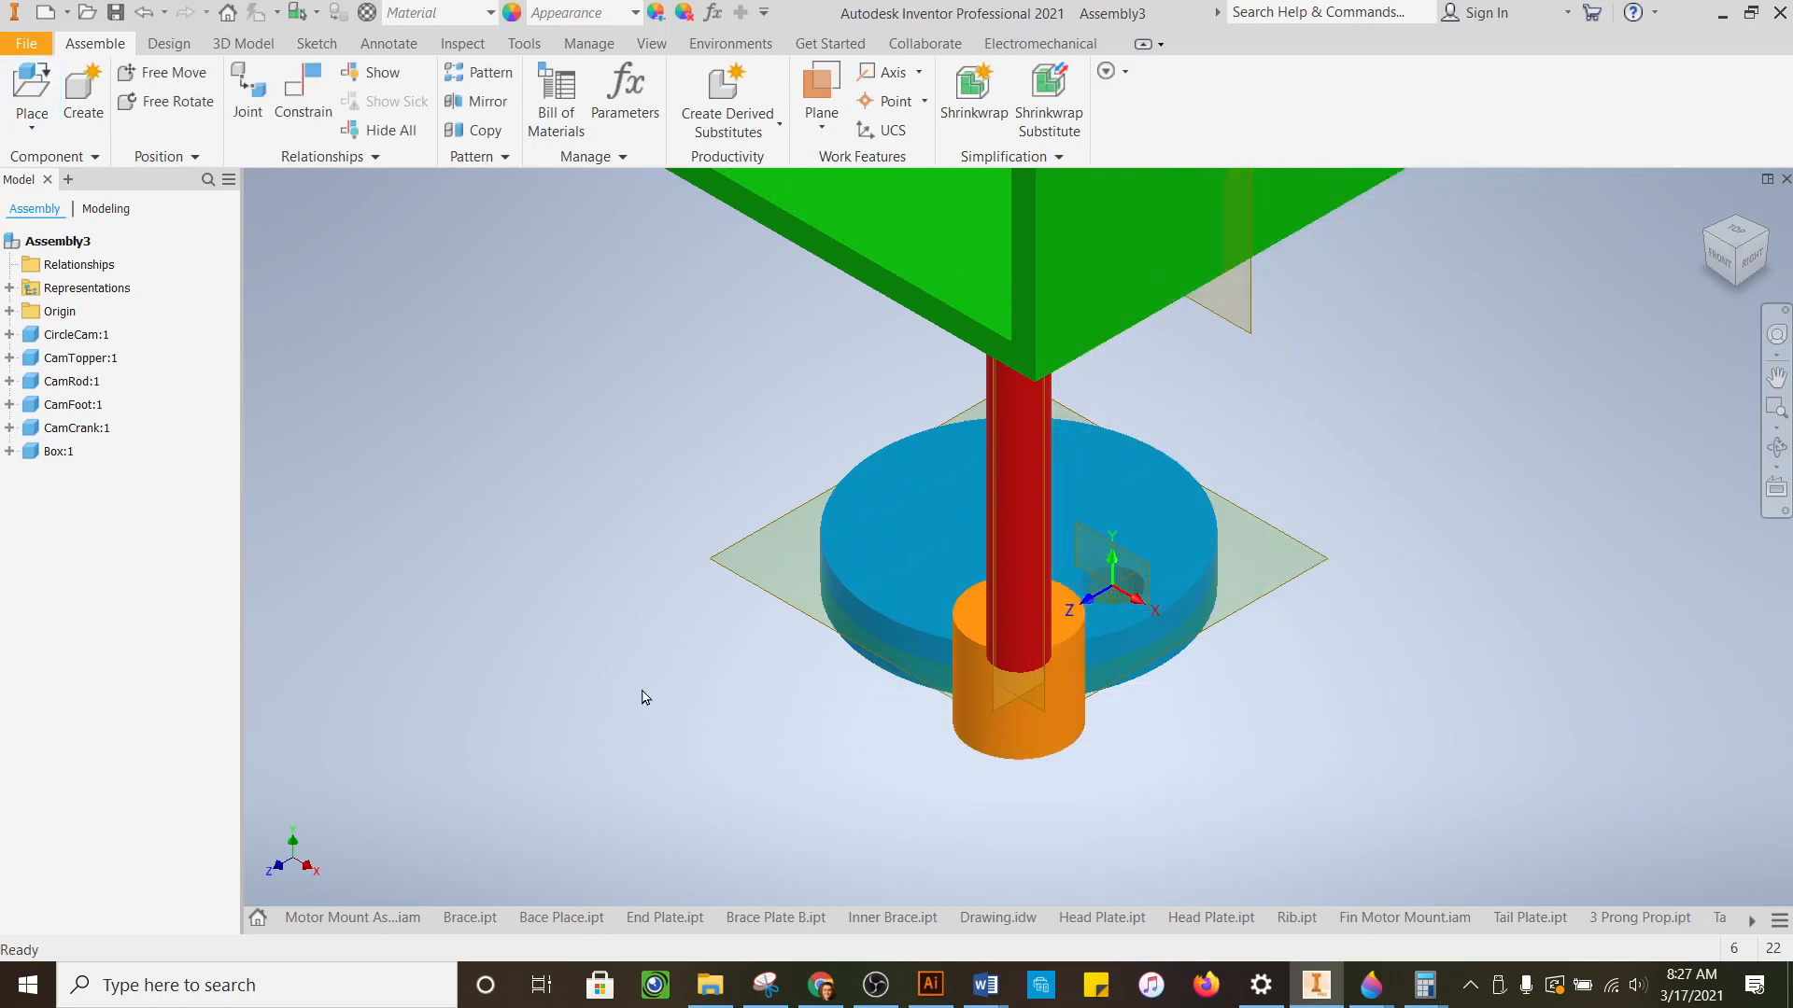
- Spread the overlapping parts apart, moving the Box, CamFoot, CamCrank, CamRod and CircleCam until every part stands clear of the others
{"action": "scroll", "coordinate": [764, 547], "scroll_direction": "down", "scroll_amount": 5}
{"action": "left_click_drag", "start_coordinate": [850, 547], "coordinate": [1021, 530]}
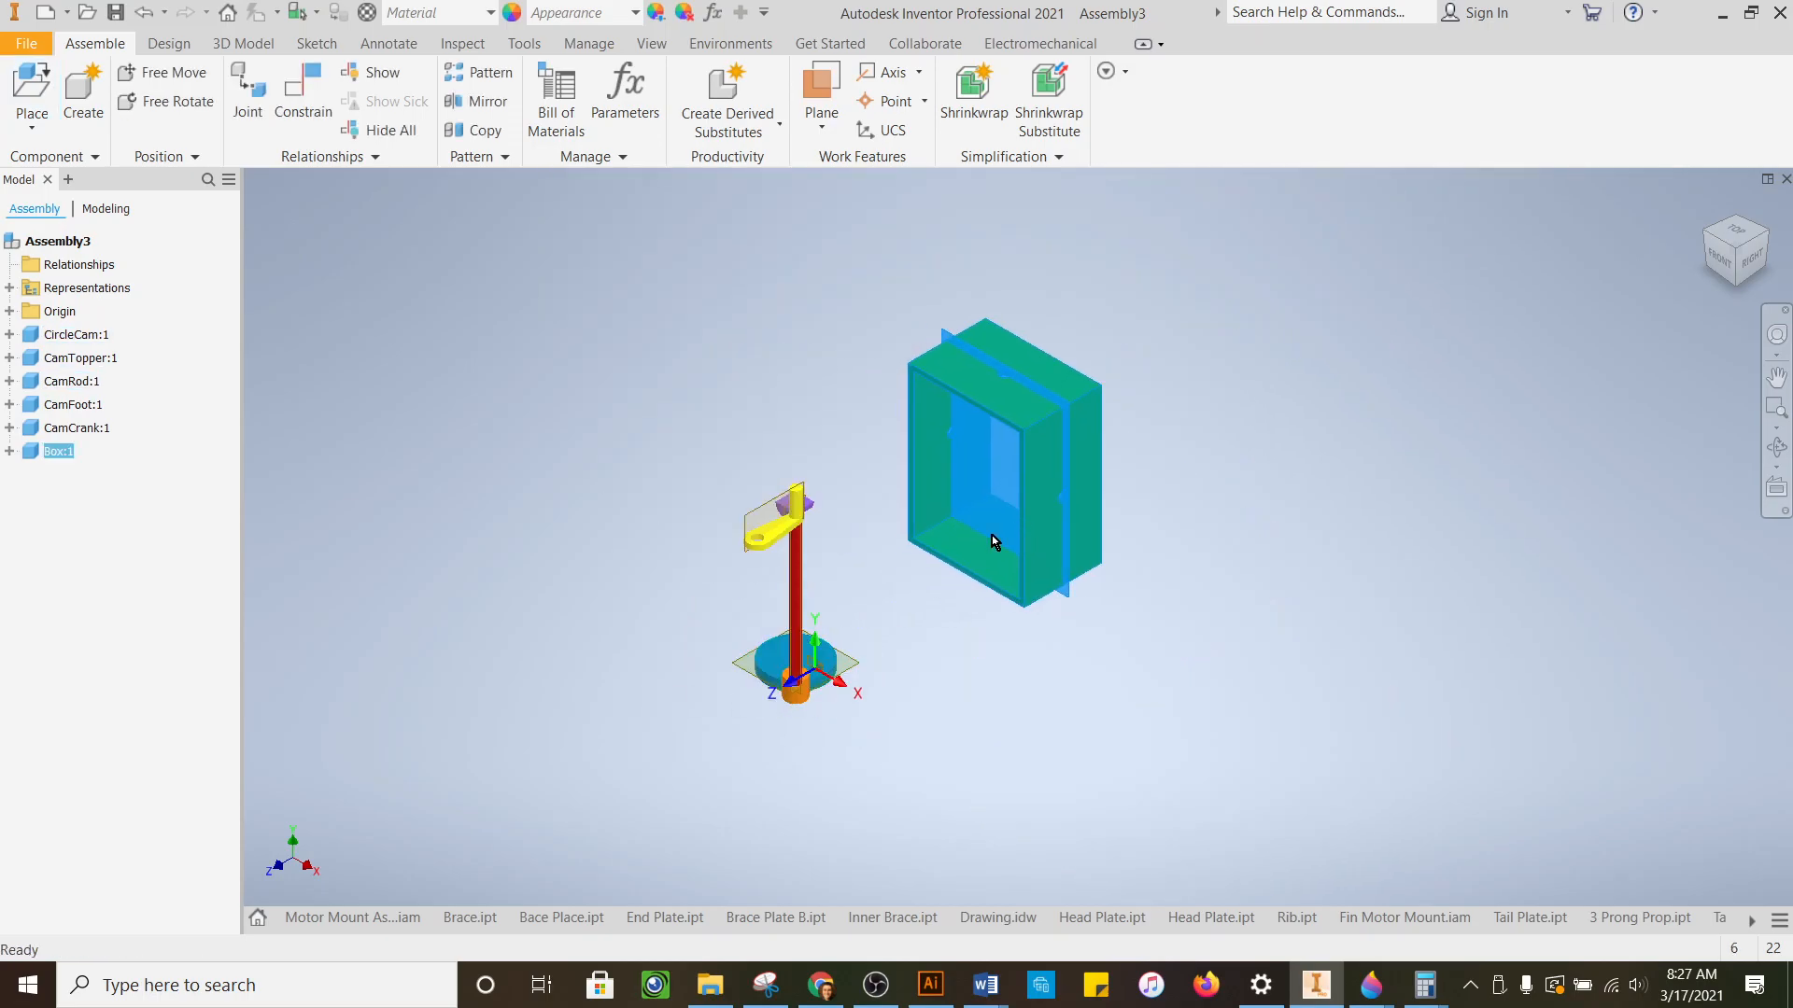
{"action": "left_click_drag", "start_coordinate": [787, 532], "coordinate": [790, 448]}
{"action": "left_click_drag", "start_coordinate": [803, 568], "coordinate": [722, 590]}
{"action": "left_click_drag", "start_coordinate": [789, 655], "coordinate": [820, 581]}
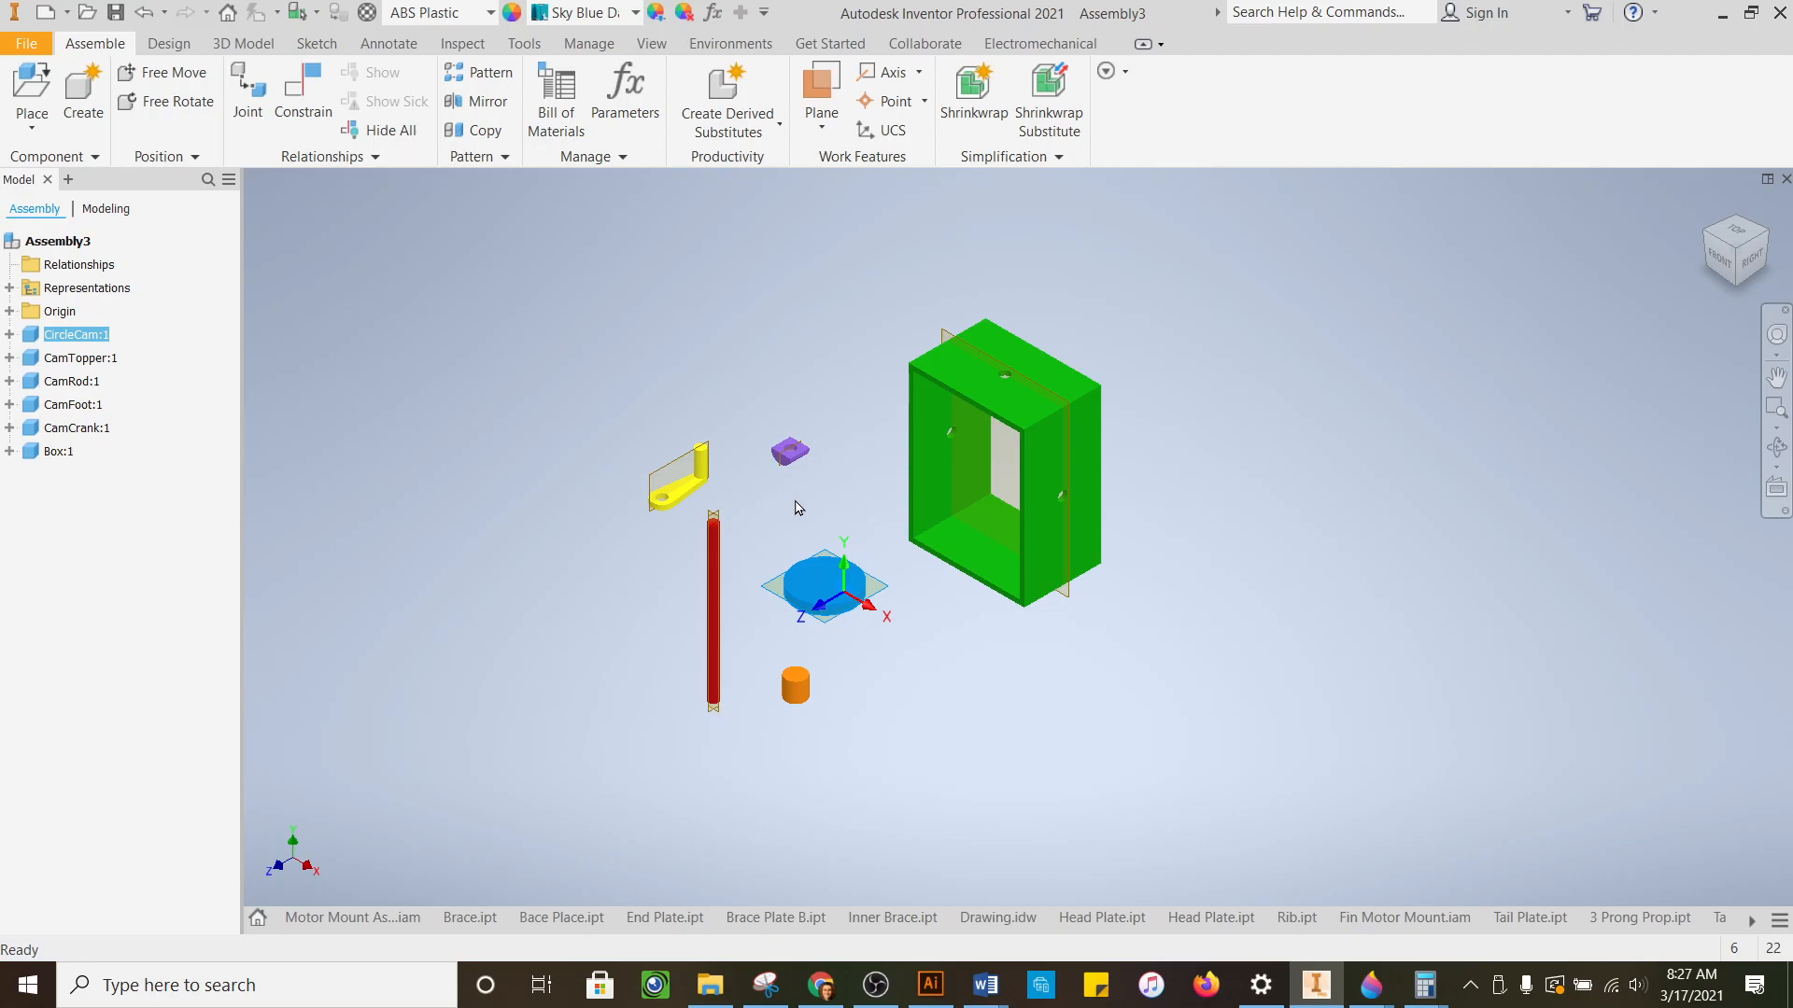
{"action": "scroll", "coordinate": [828, 509], "scroll_direction": "up", "scroll_amount": 3}
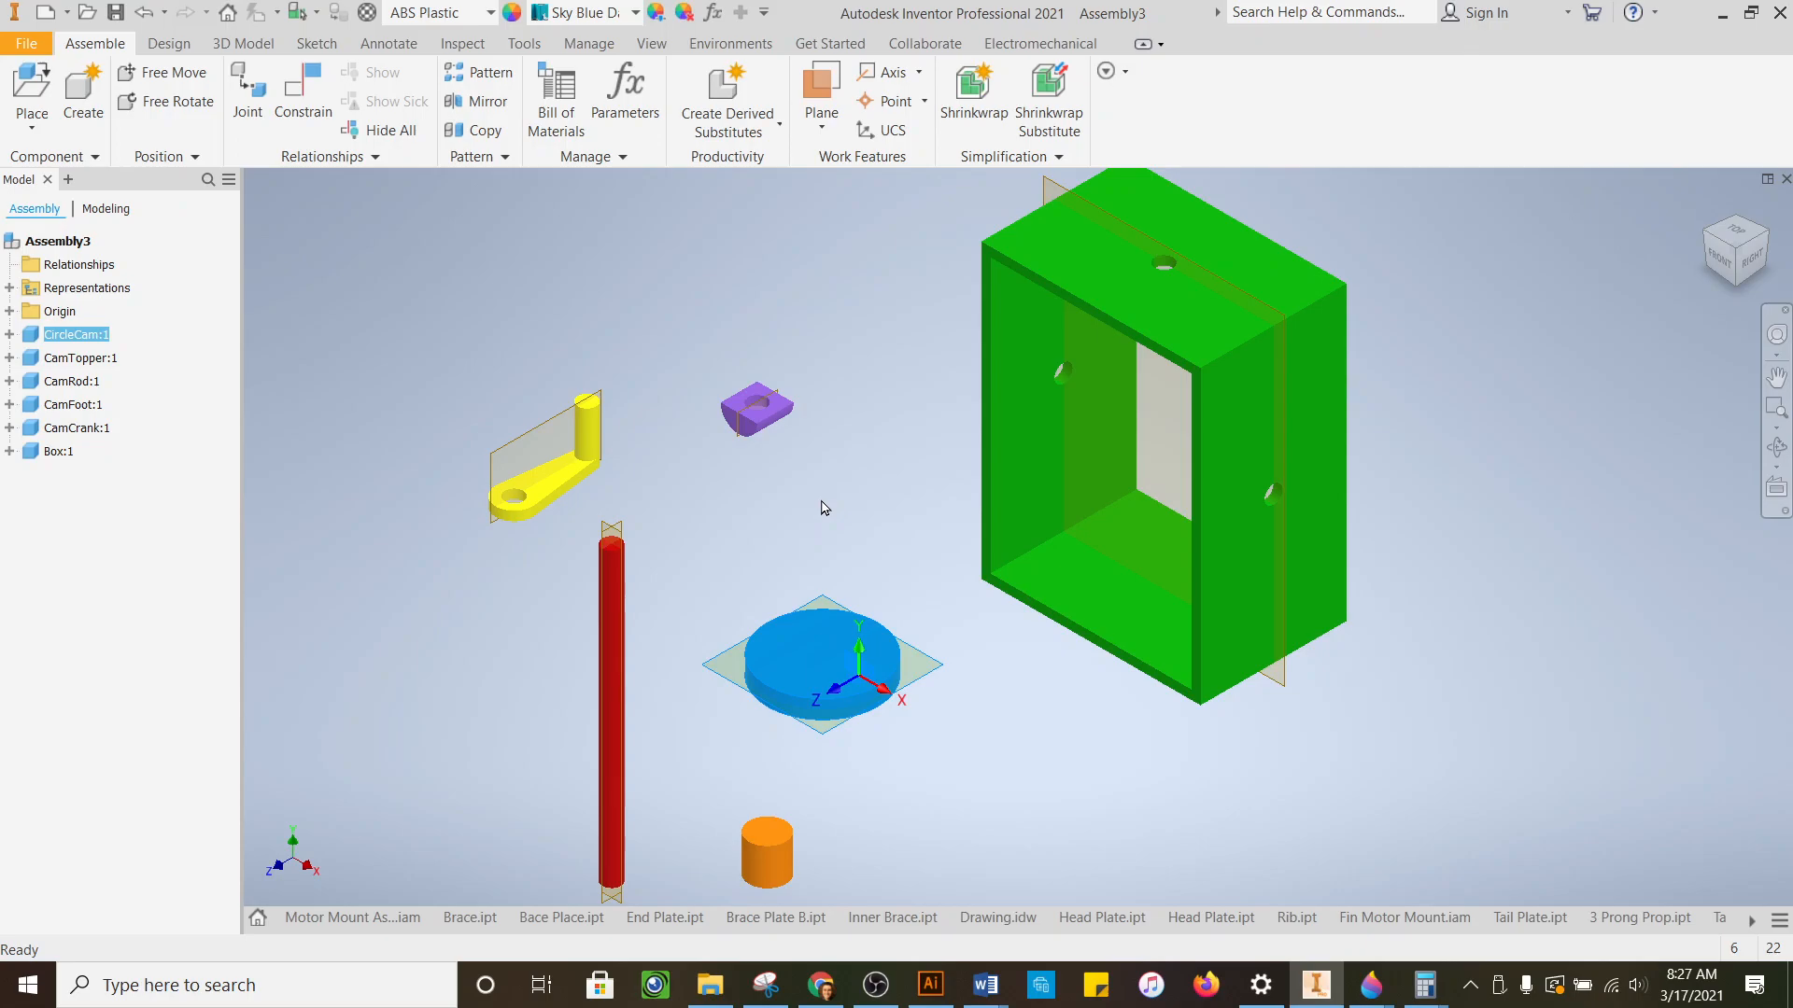
{"action": "scroll", "coordinate": [824, 508], "scroll_direction": "down", "scroll_amount": 2}
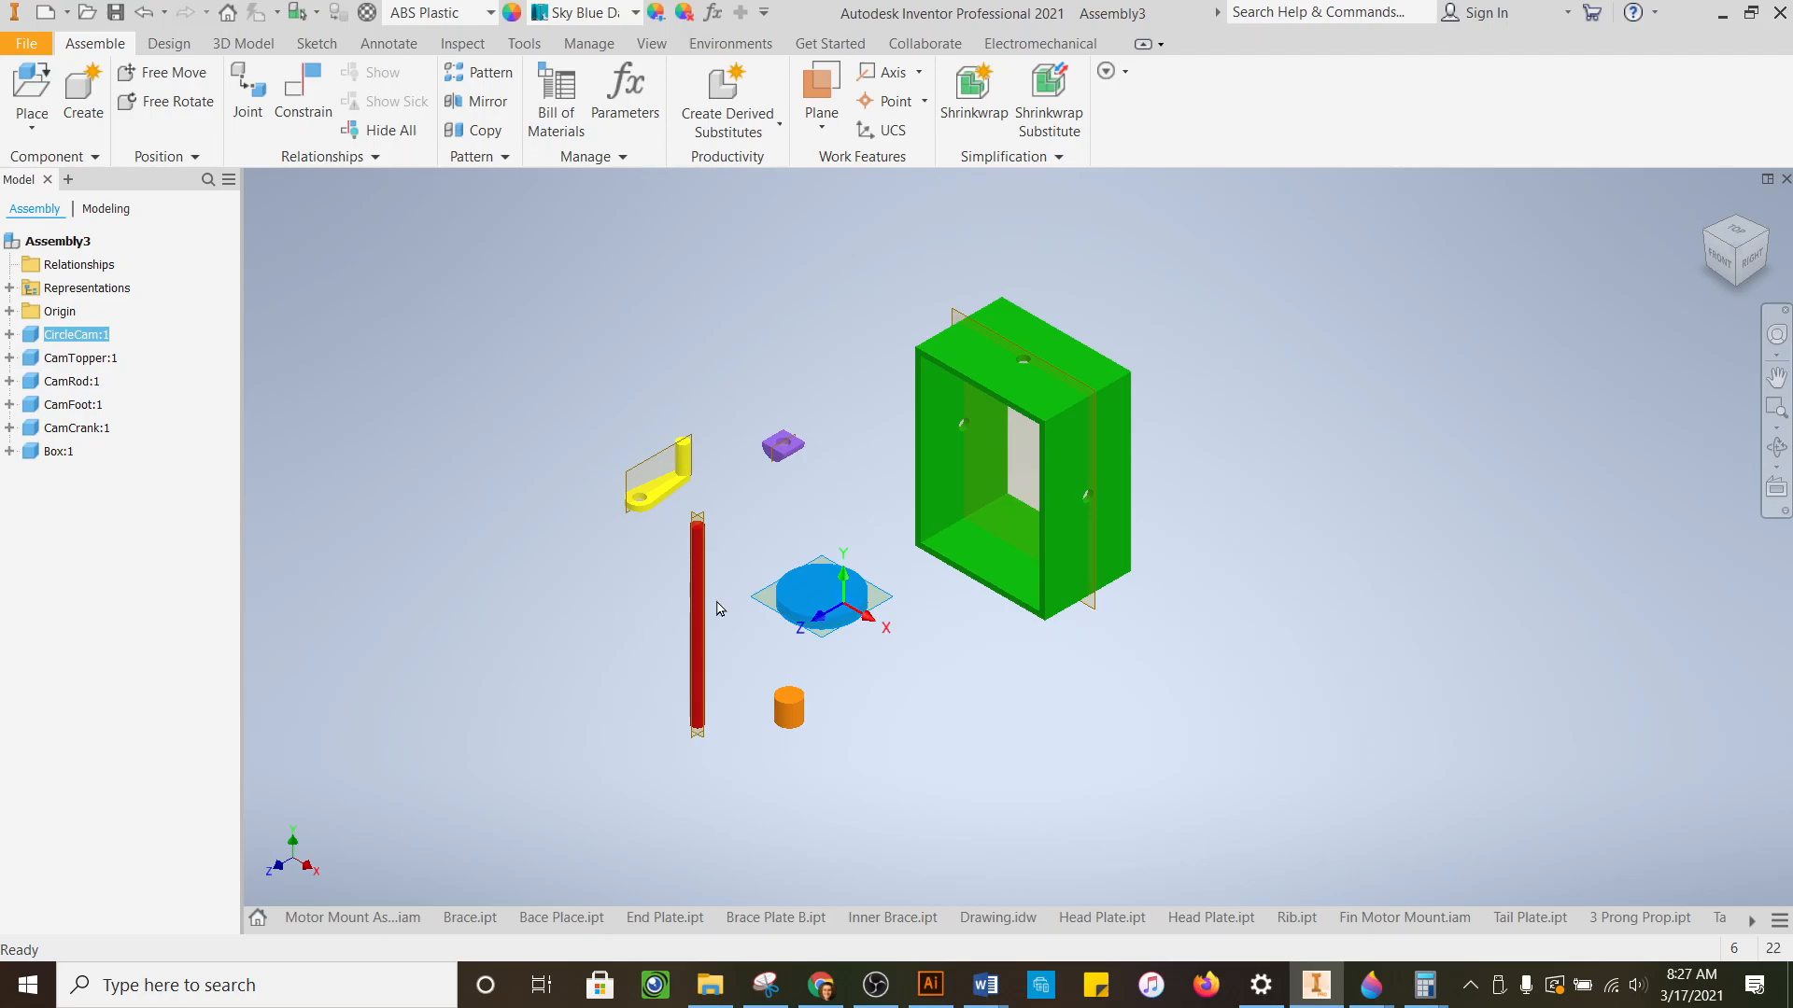
{"action": "left_click", "coordinate": [643, 619]}
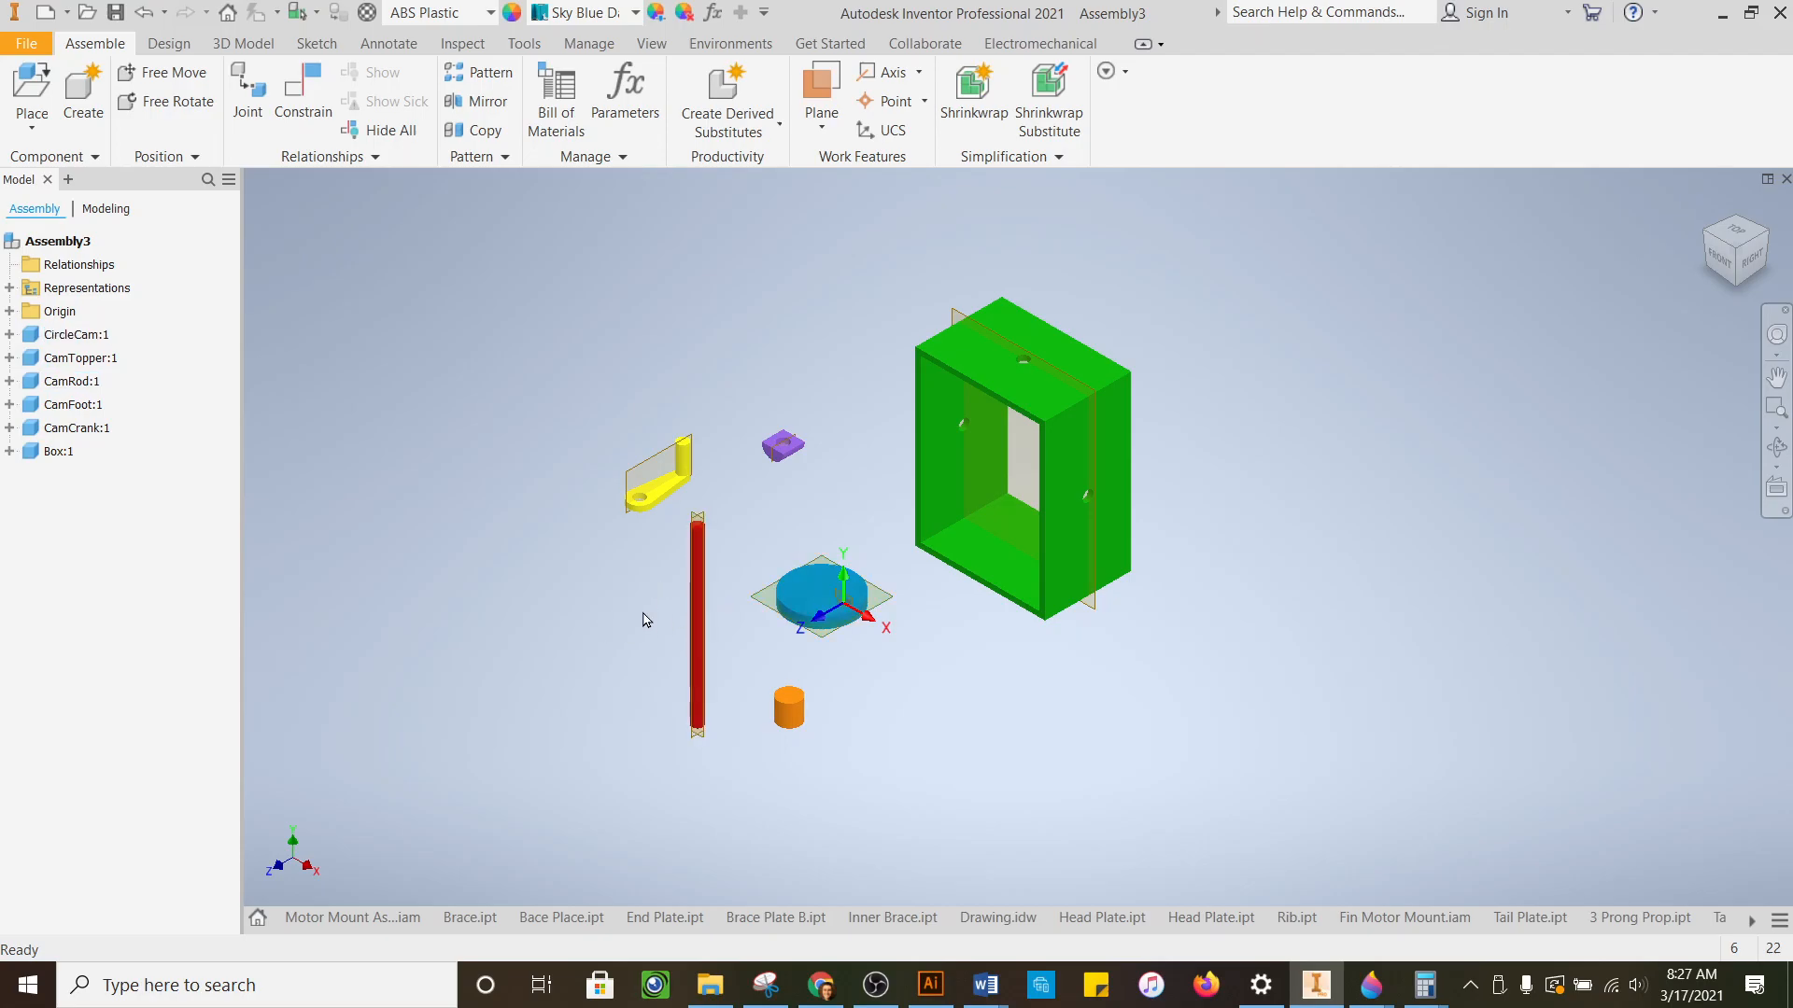
- Place a second CamRod in the assembly, standing beside the first rod
{"action": "left_click", "coordinate": [16, 77]}
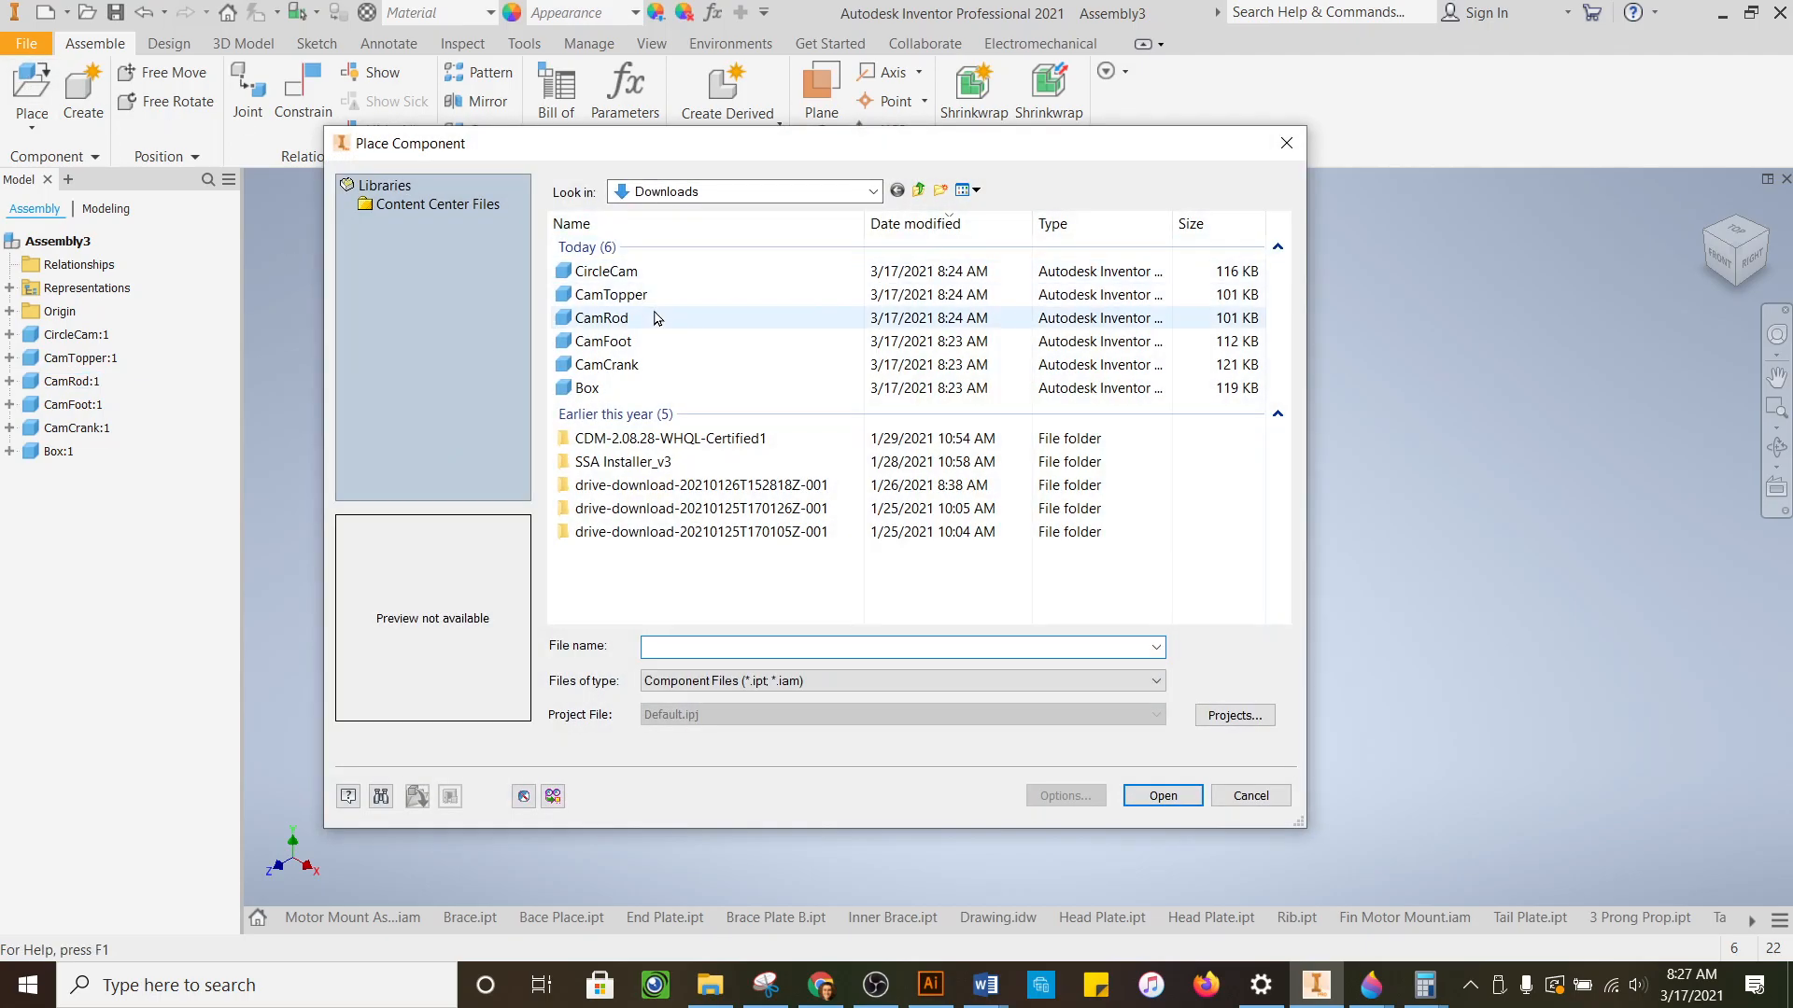
{"action": "left_click", "coordinate": [654, 317]}
{"action": "left_click", "coordinate": [1162, 795]}
{"action": "left_click", "coordinate": [588, 623]}
{"action": "right_click", "coordinate": [667, 326]}
{"action": "left_click", "coordinate": [754, 326]}
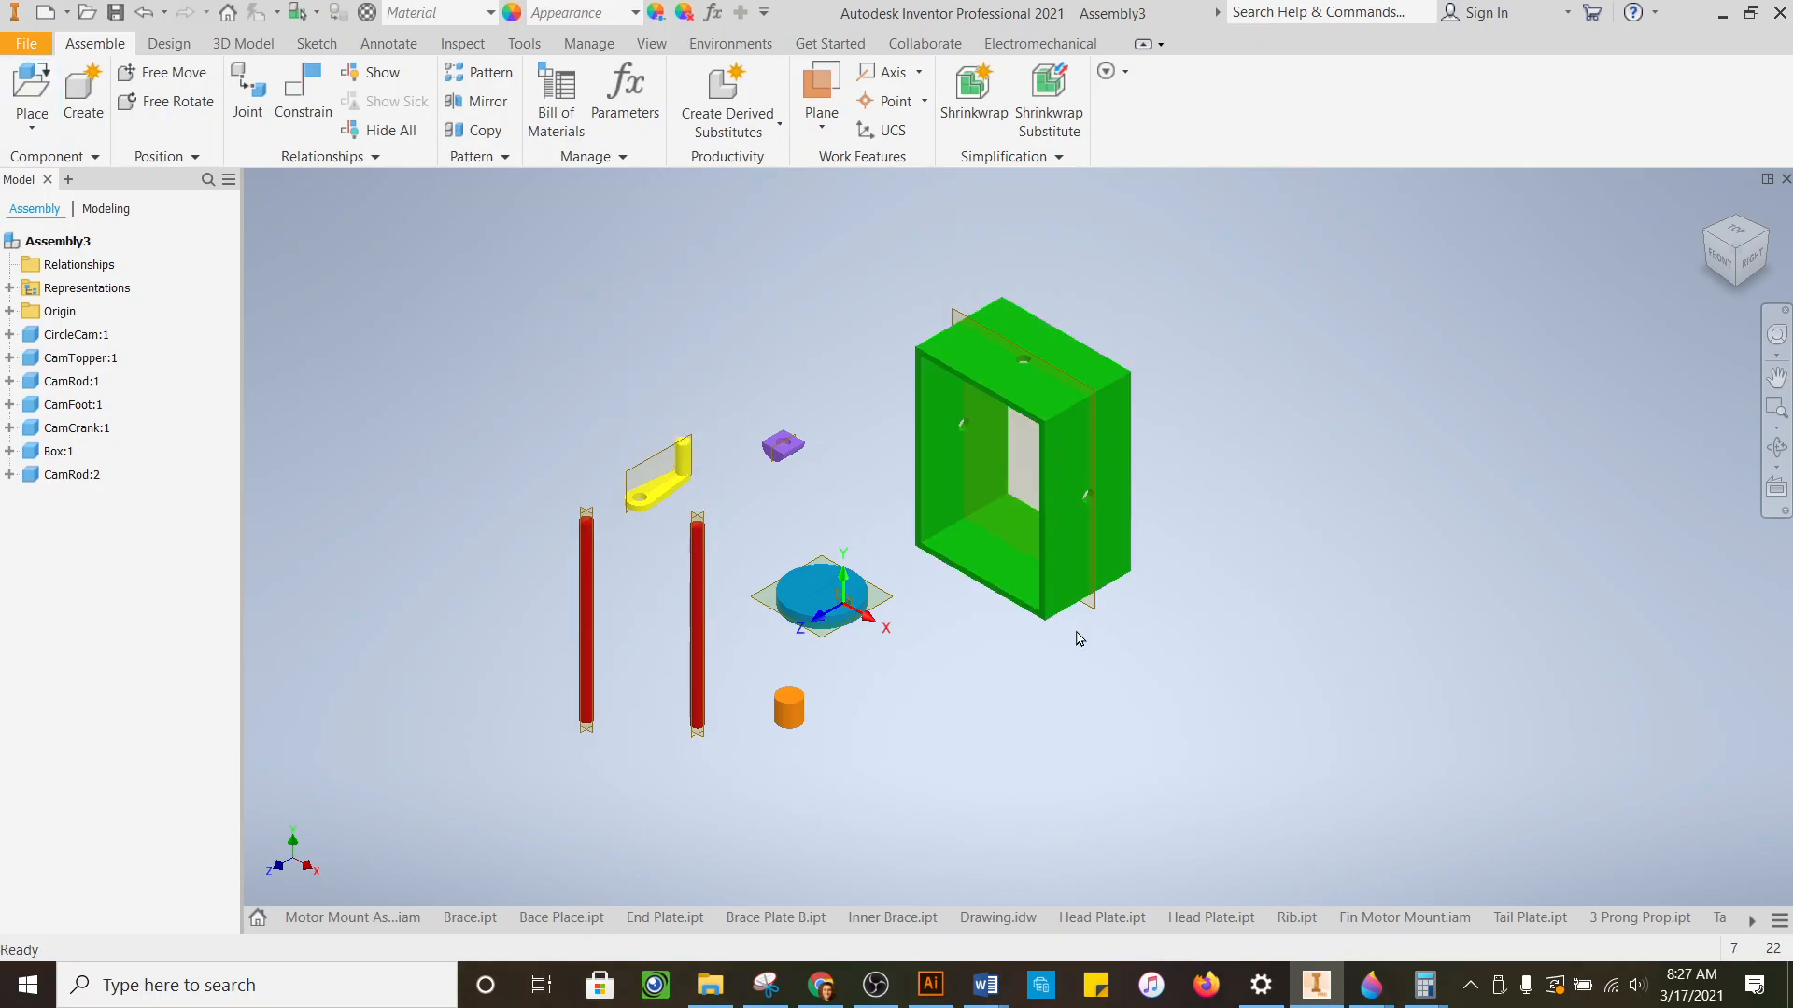
- Examine the foot, crank, rods, cam and box up close to identify each part and its holes
{"action": "scroll", "coordinate": [760, 388], "scroll_direction": "up", "scroll_amount": 2}
{"action": "scroll", "coordinate": [729, 390], "scroll_direction": "down", "scroll_amount": 1}
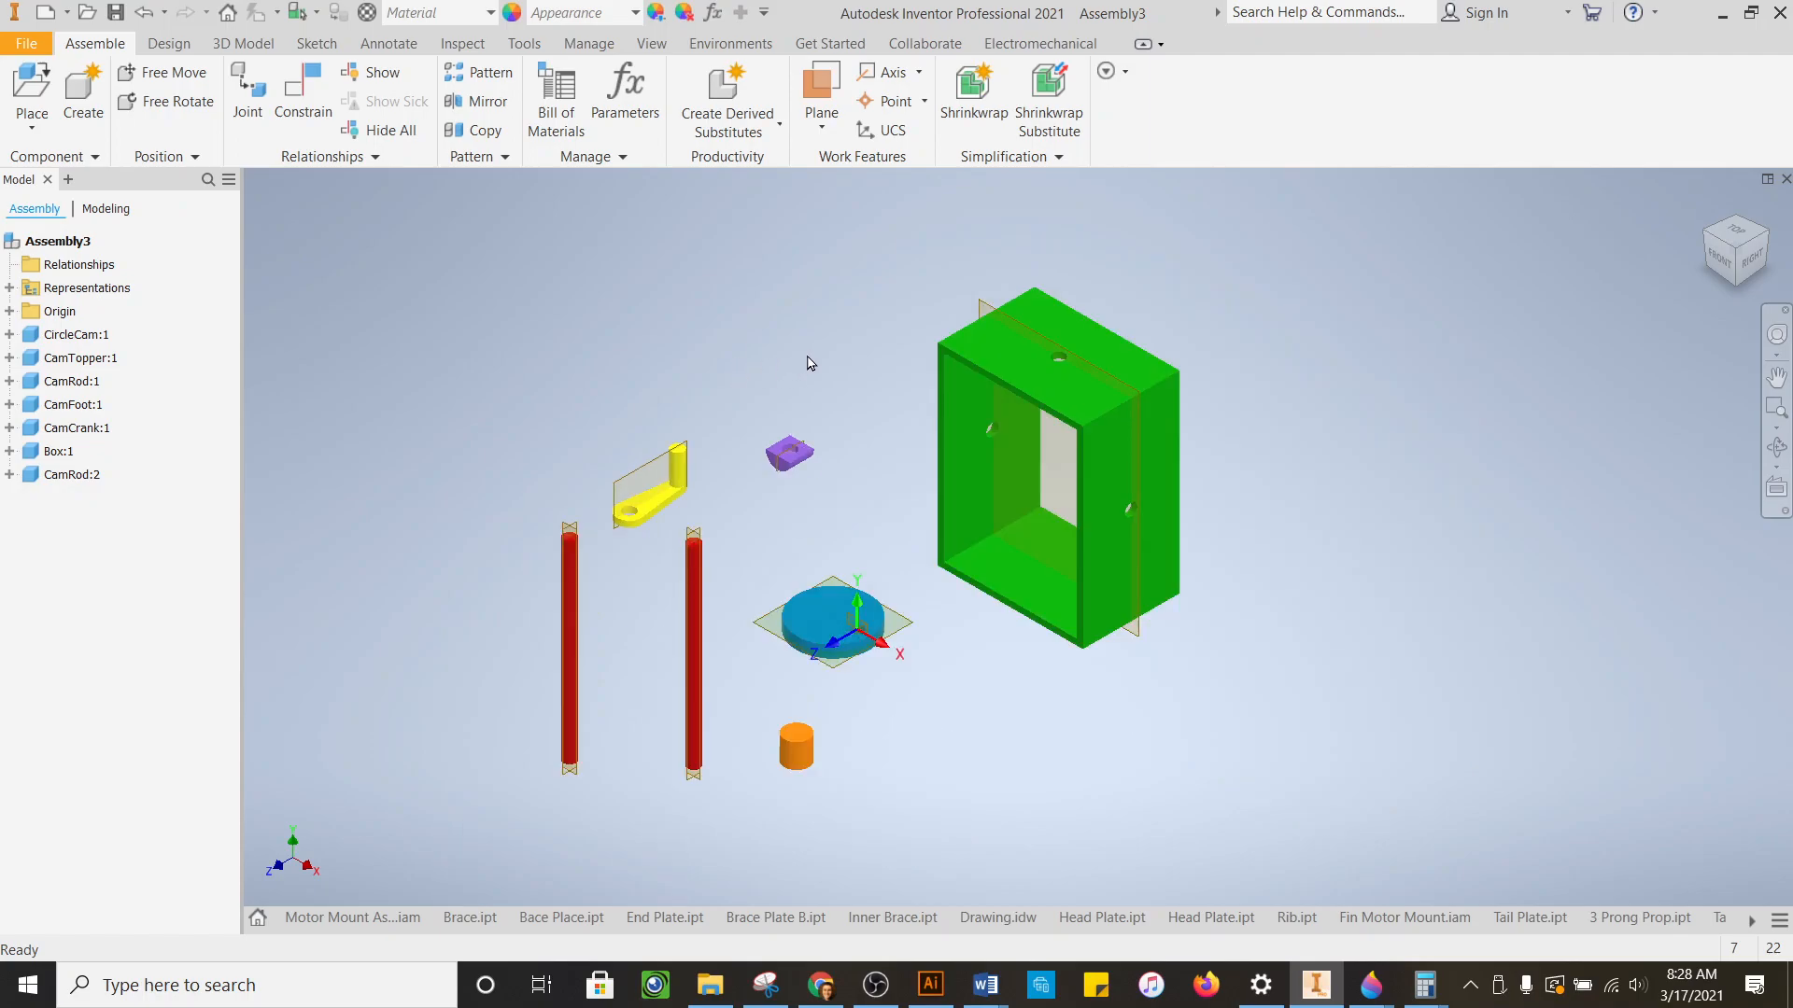
{"action": "scroll", "coordinate": [771, 612], "scroll_direction": "up", "scroll_amount": 5}
{"action": "scroll", "coordinate": [1125, 670], "scroll_direction": "down", "scroll_amount": 3}
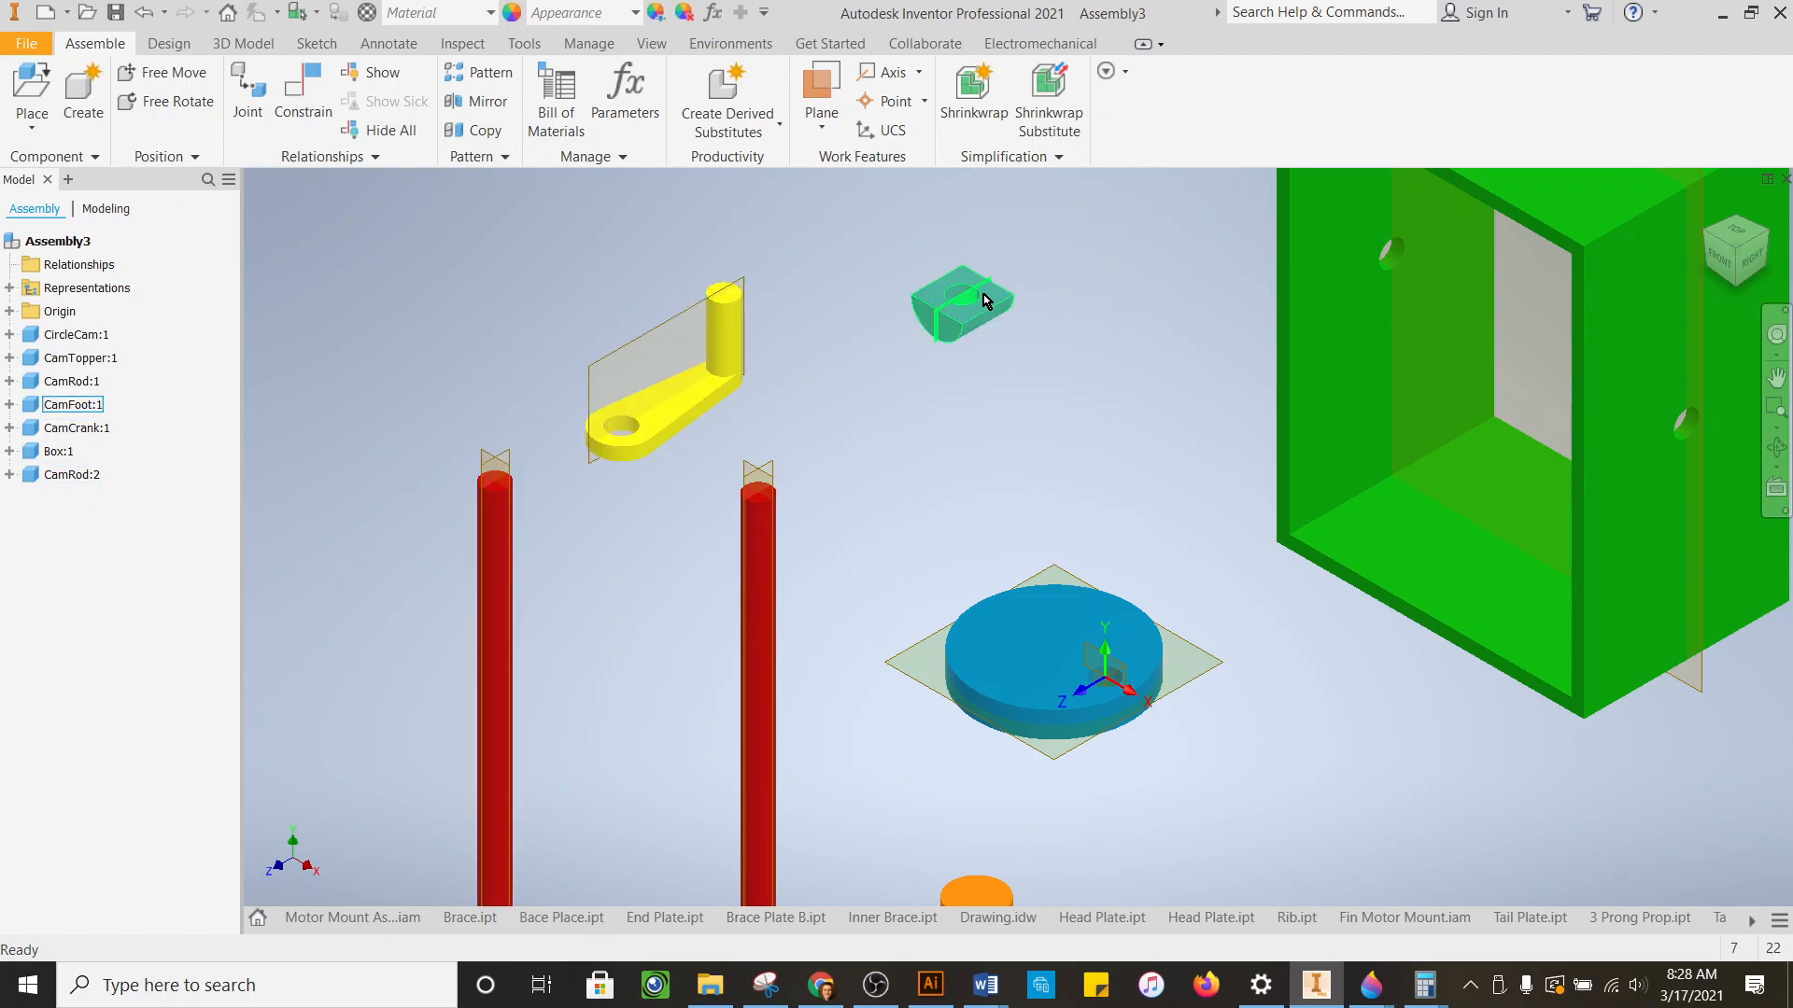
{"action": "scroll", "coordinate": [799, 322], "scroll_direction": "down", "scroll_amount": 3}
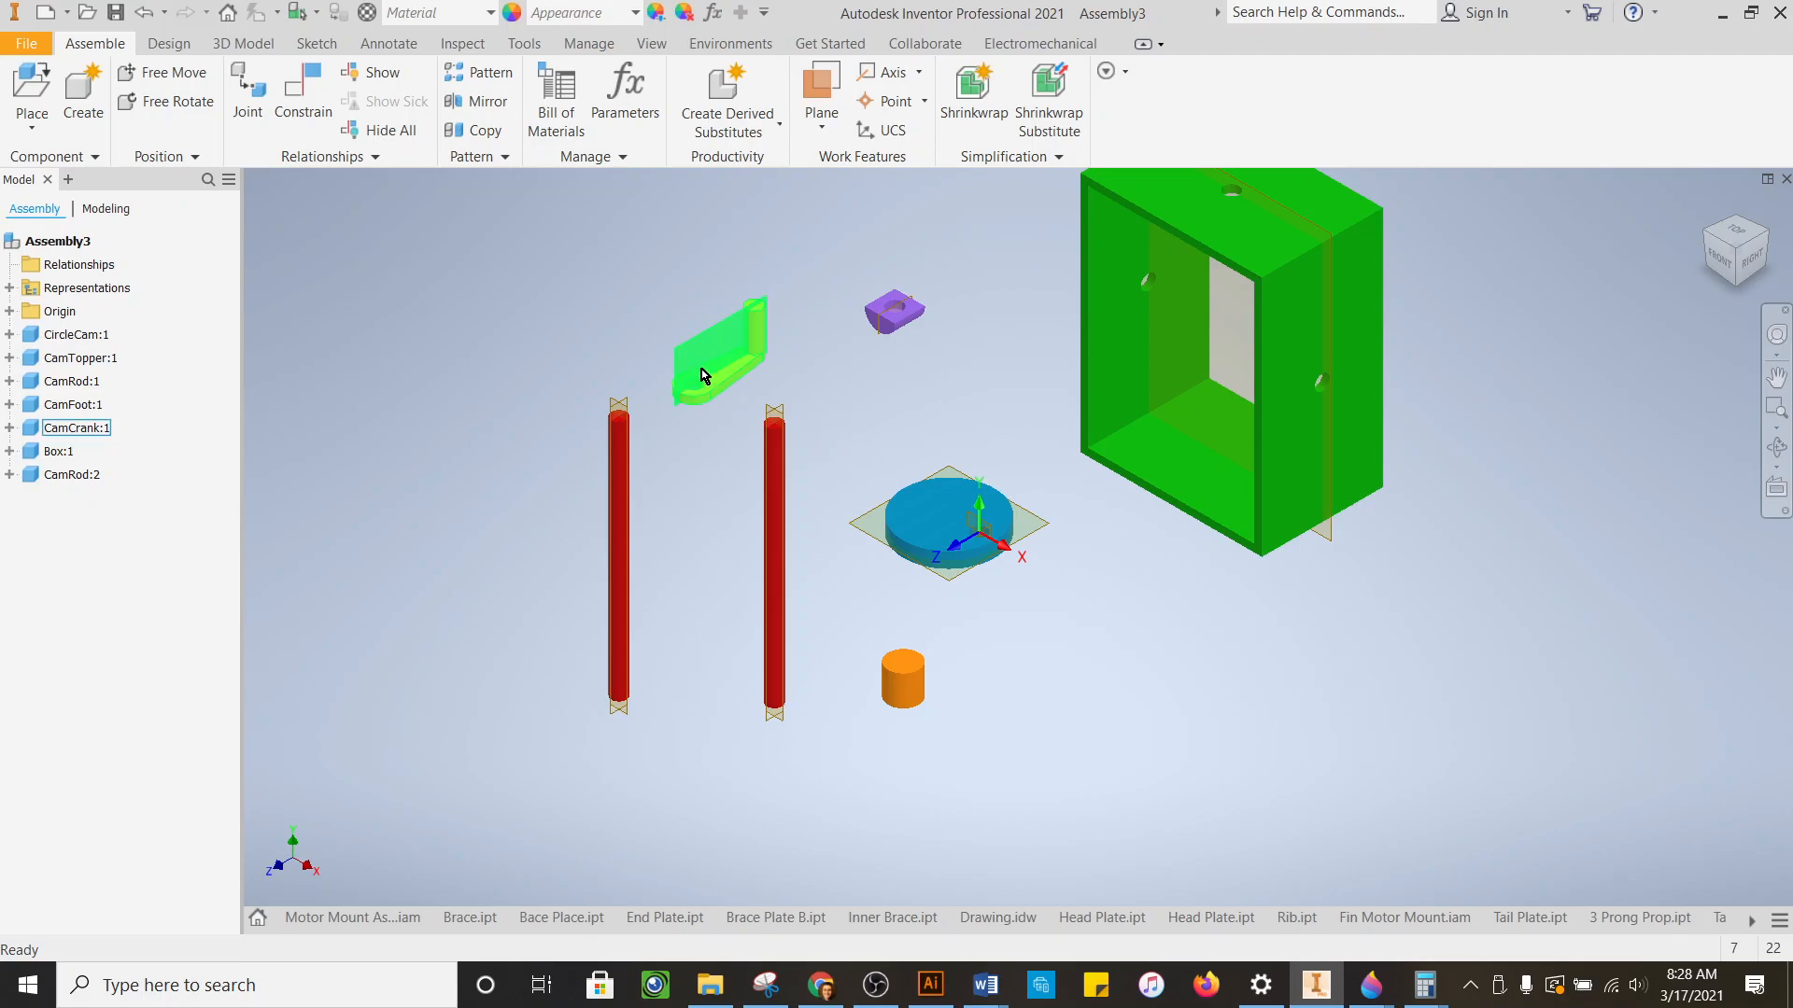
{"action": "scroll", "coordinate": [599, 419], "scroll_direction": "up", "scroll_amount": 3}
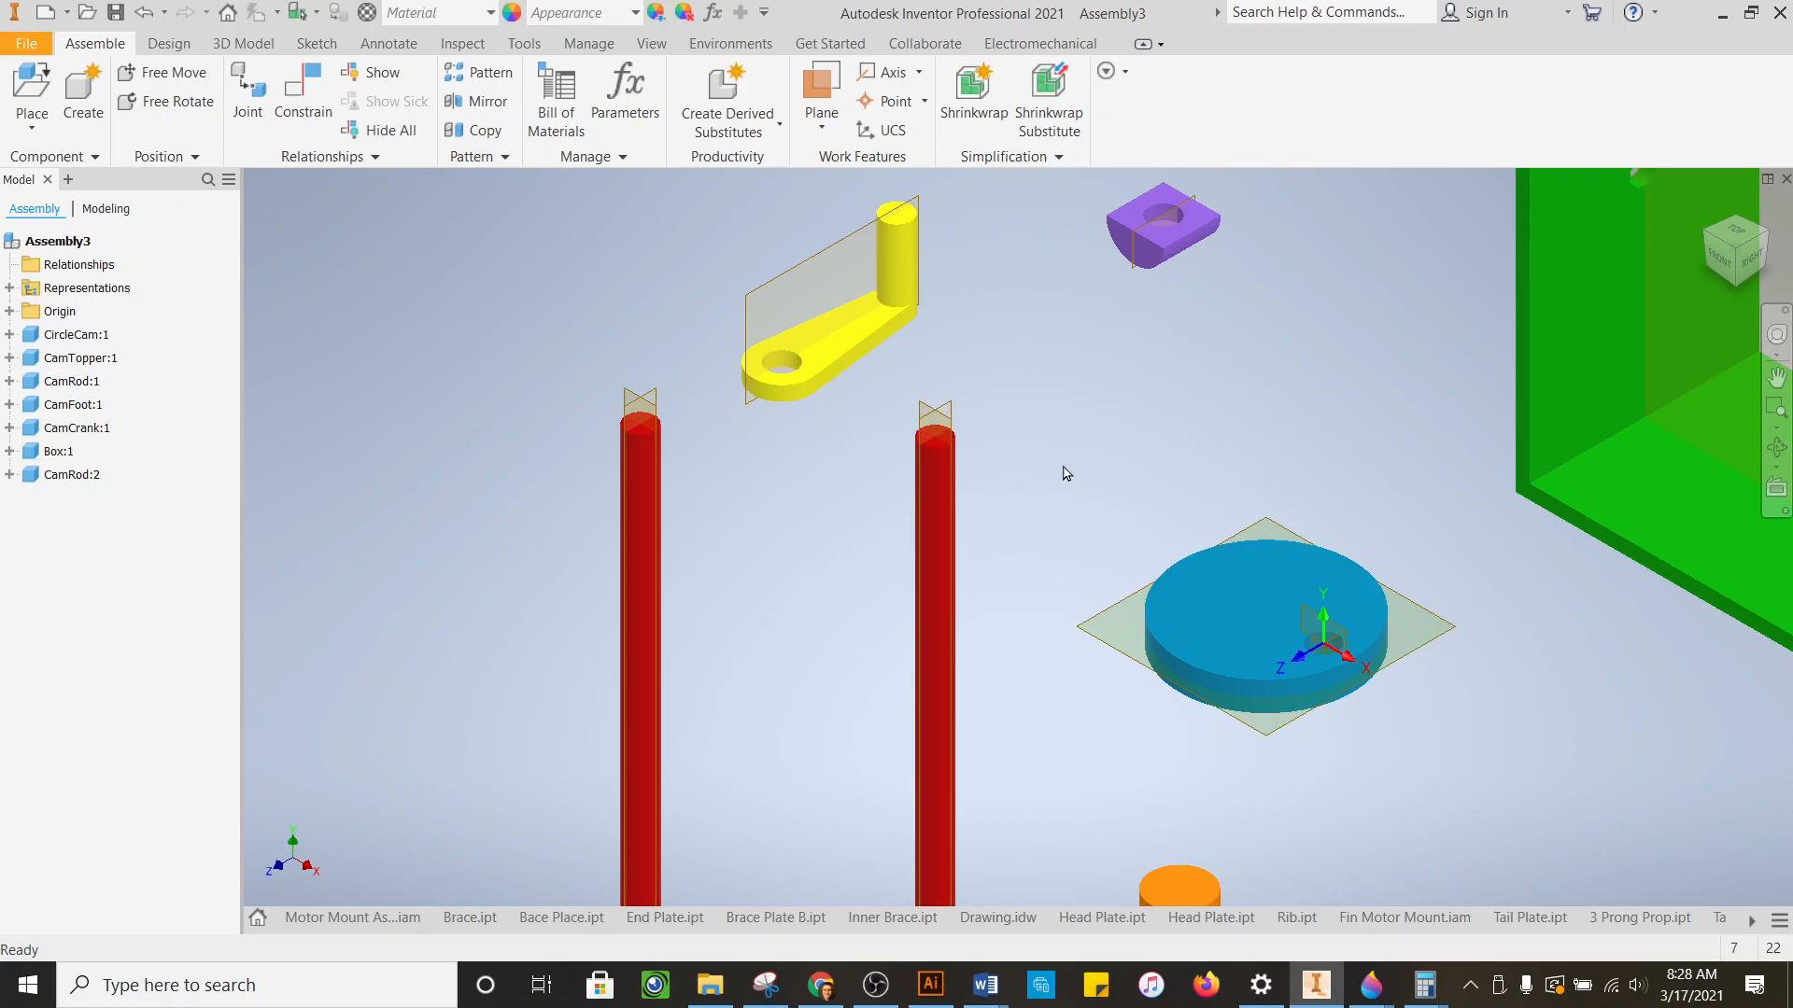
{"action": "scroll", "coordinate": [1062, 473], "scroll_direction": "down", "scroll_amount": 5}
{"action": "scroll", "coordinate": [1335, 325], "scroll_direction": "up", "scroll_amount": 3}
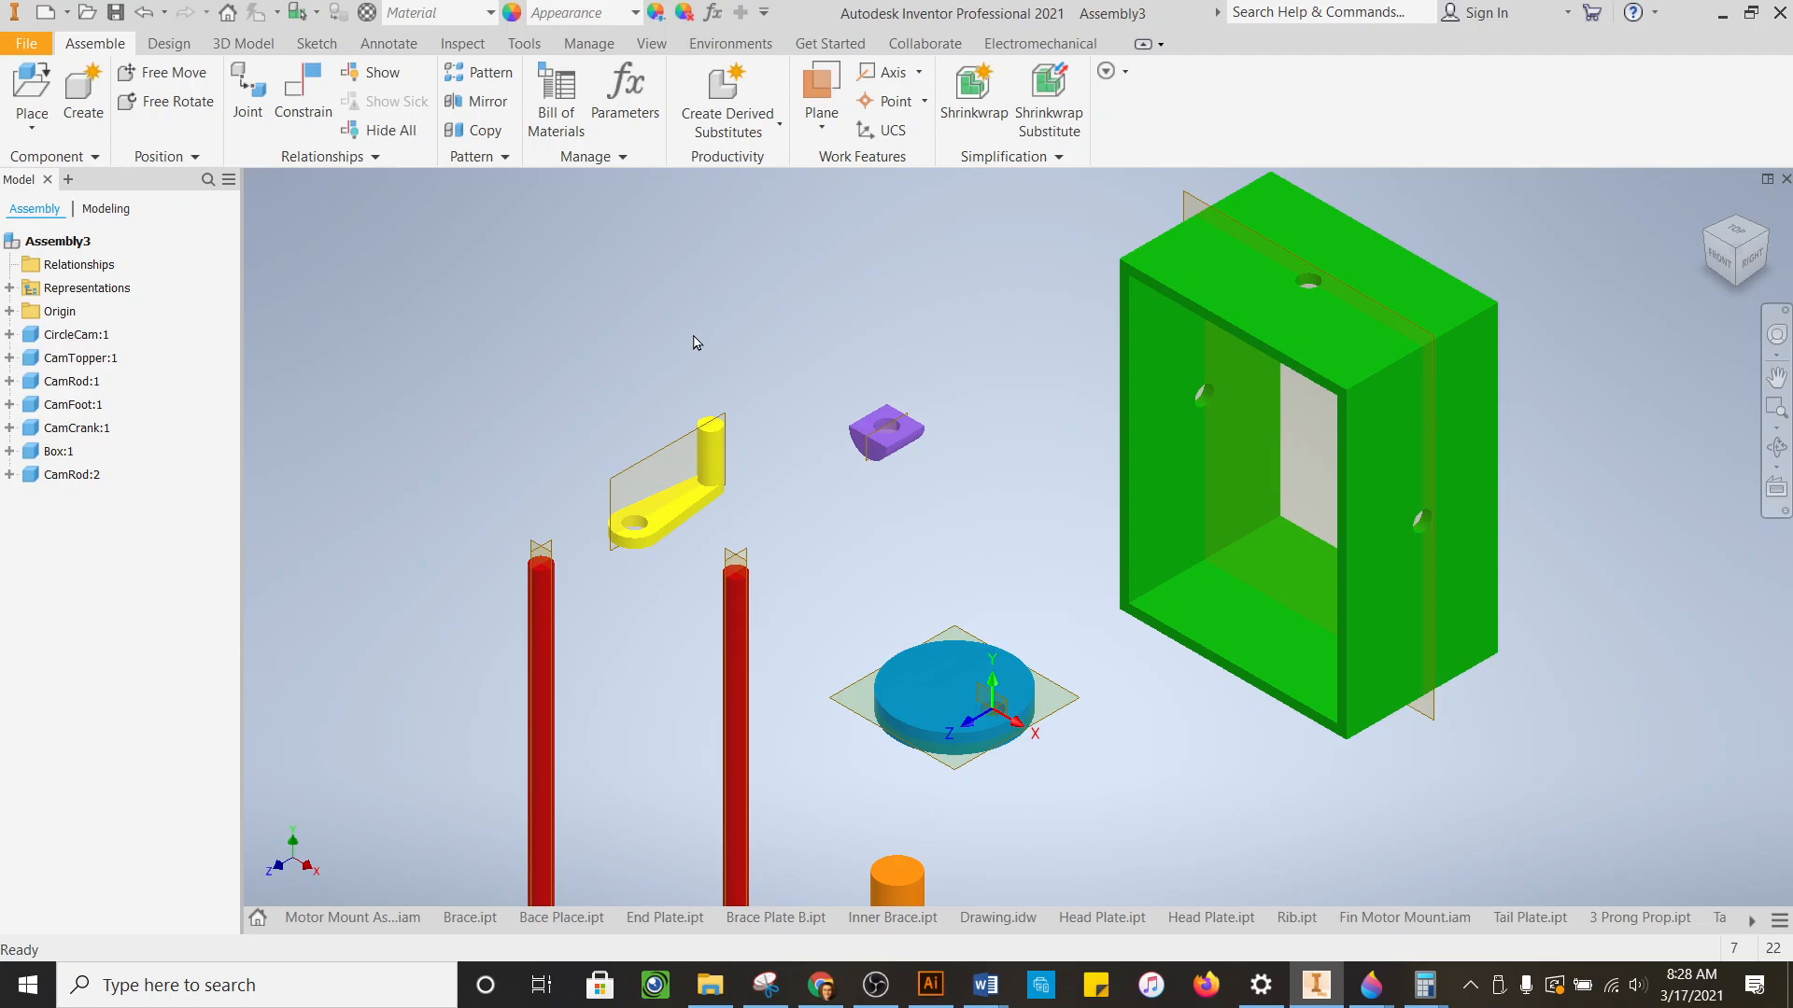
{"action": "scroll", "coordinate": [699, 343], "scroll_direction": "down", "scroll_amount": 3}
- Ground the Box so that it stays fixed in place, and check its grounded setting
{"action": "left_click", "coordinate": [1094, 328]}
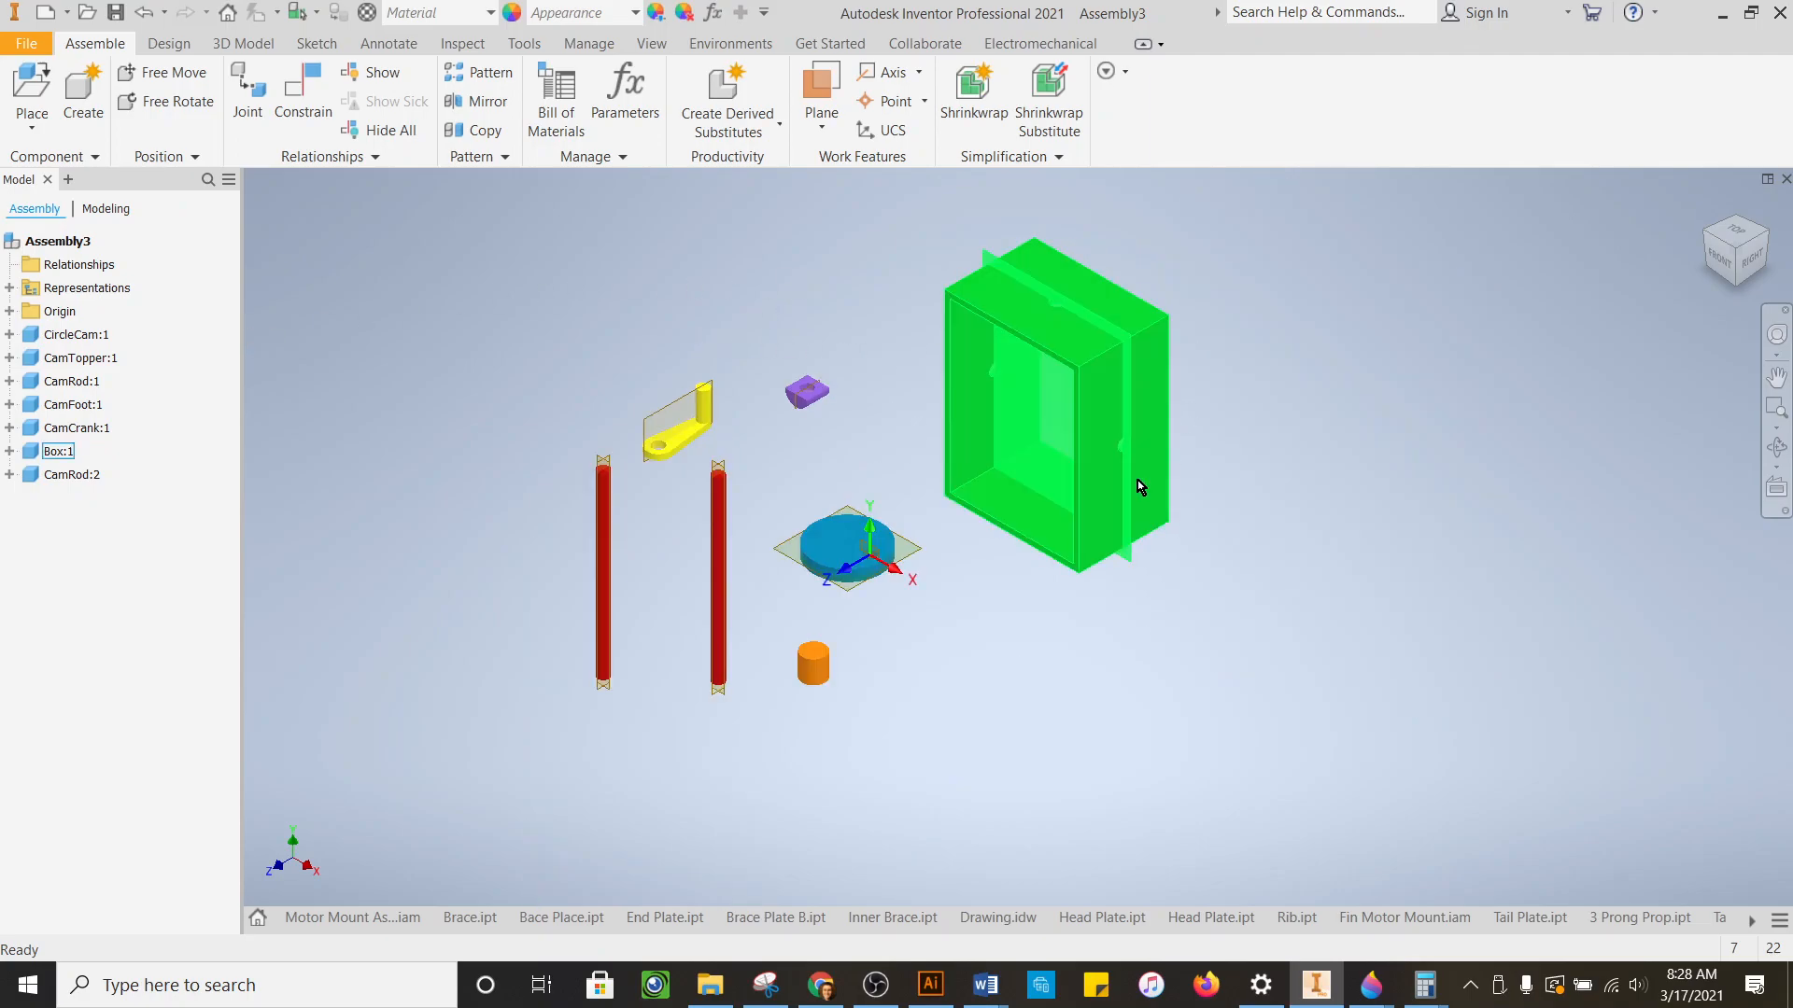
{"action": "right_click", "coordinate": [1158, 358]}
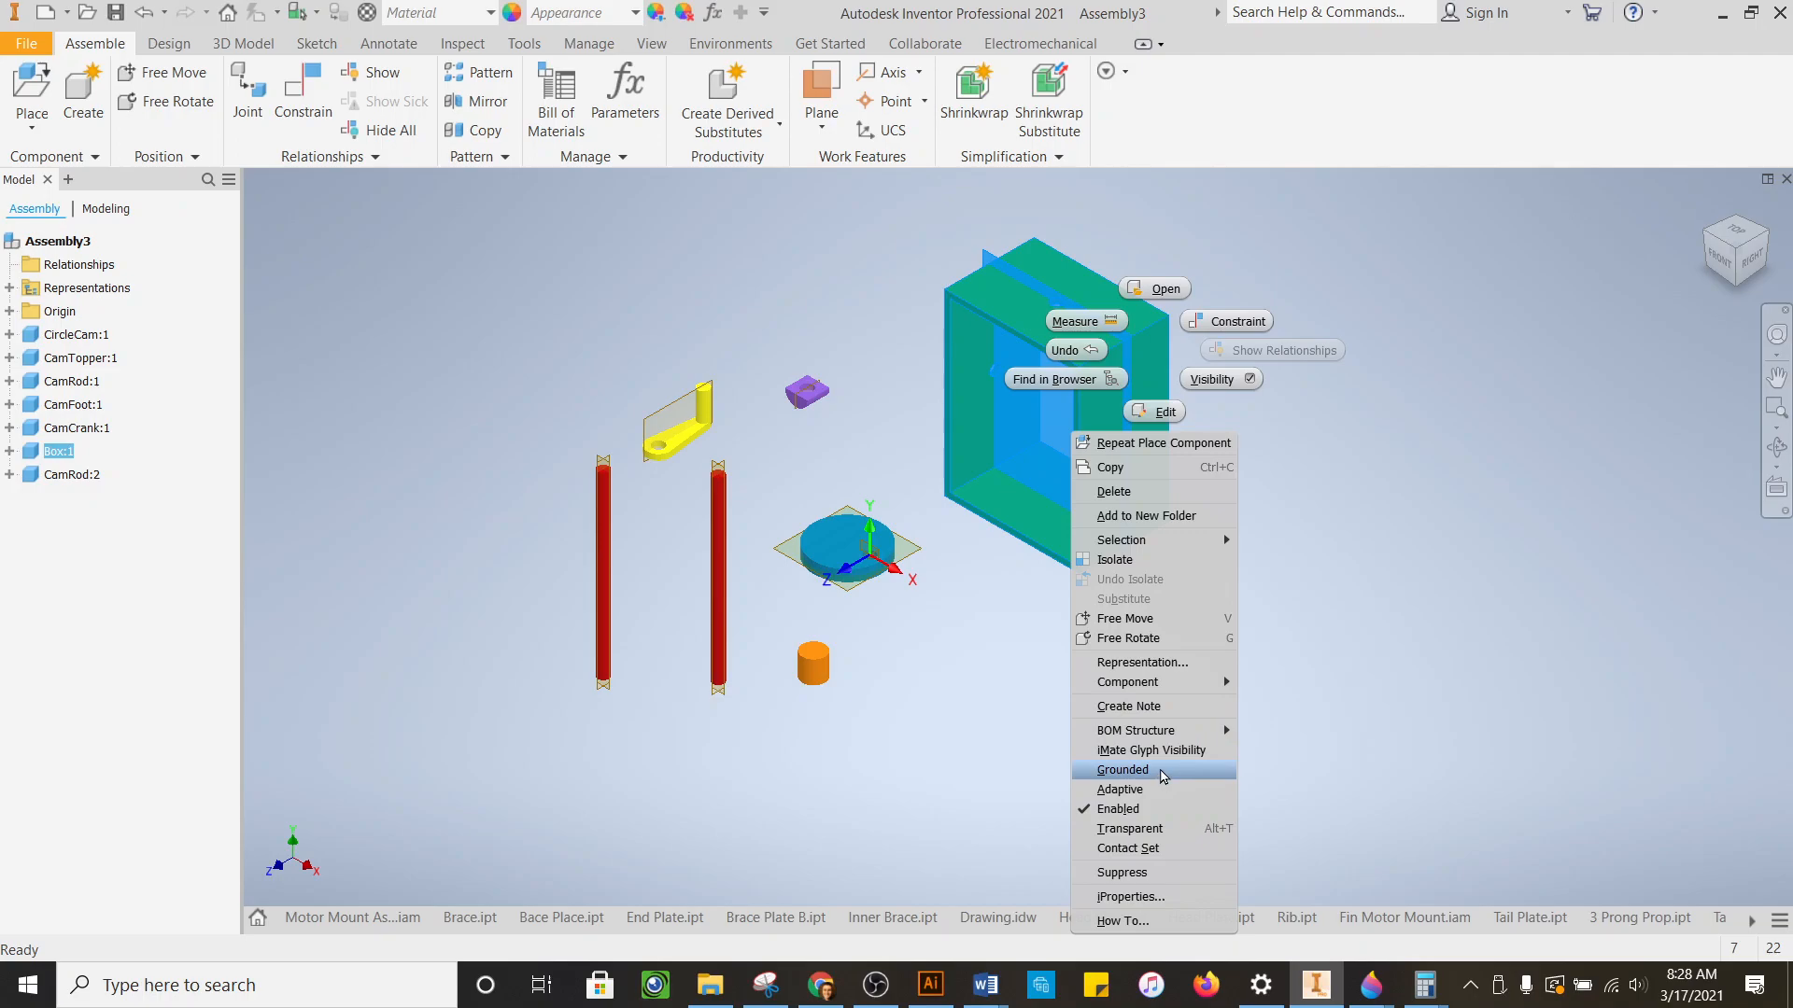
{"action": "left_click", "coordinate": [1123, 770]}
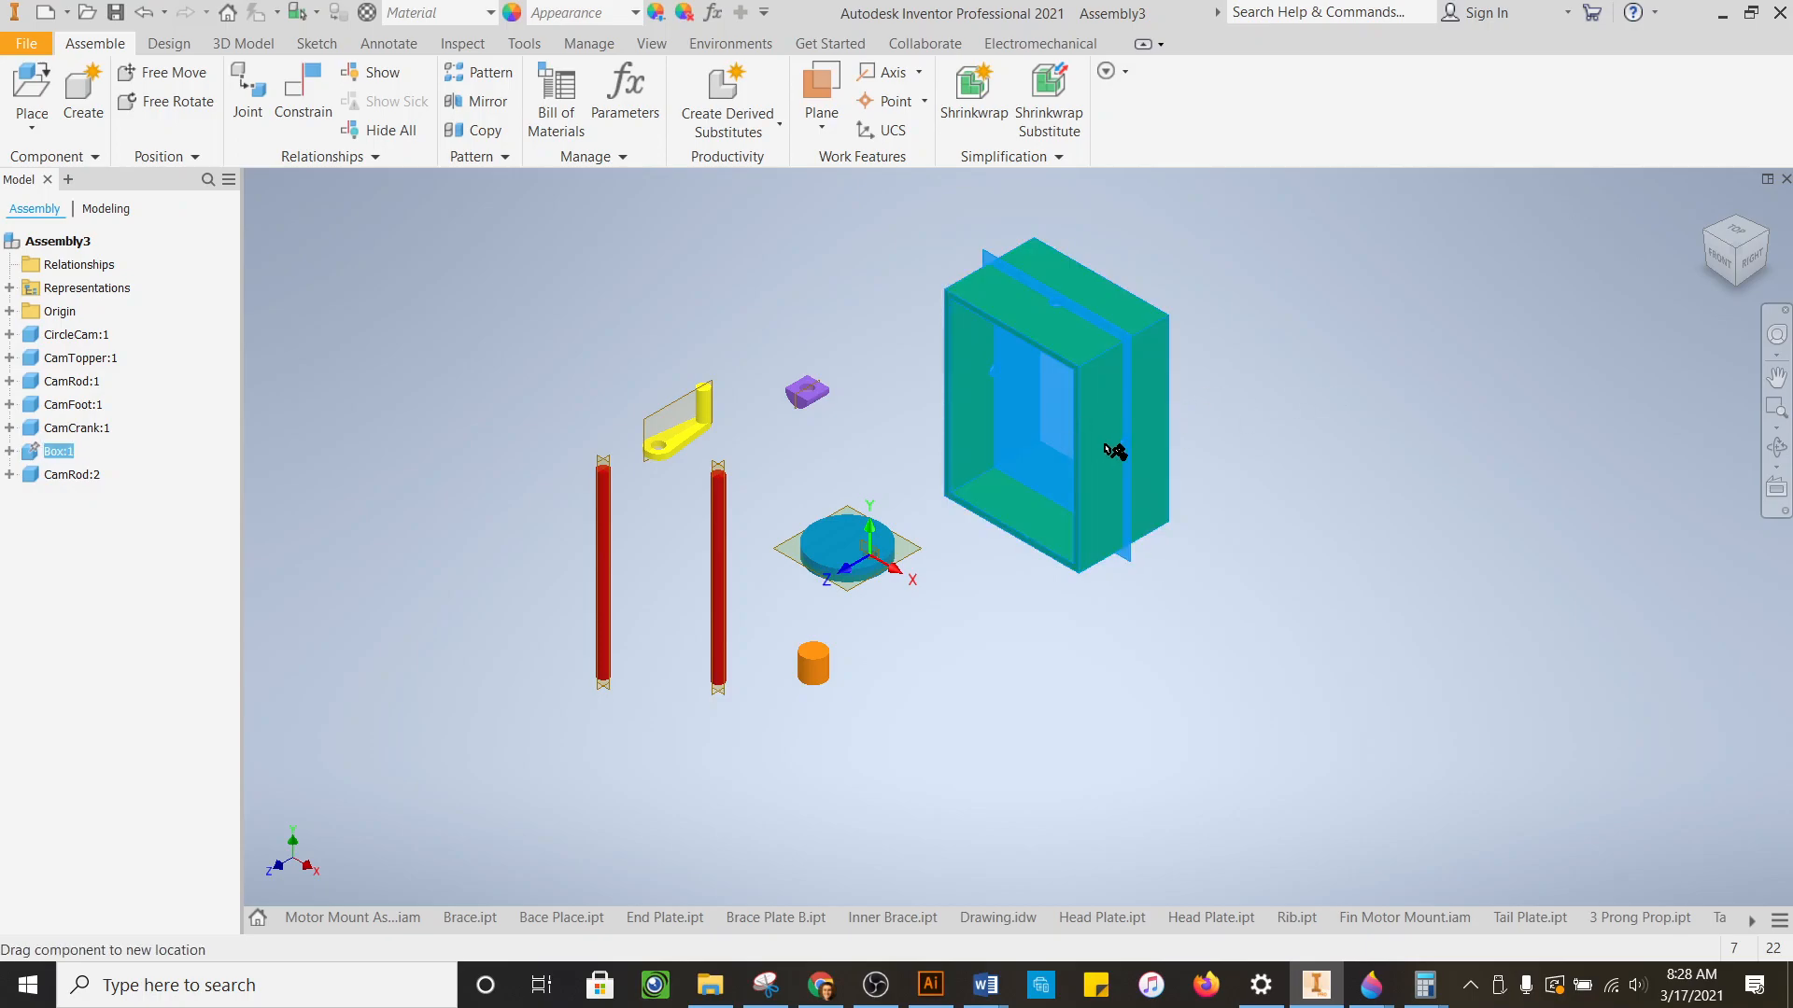
{"action": "right_click", "coordinate": [1158, 357]}
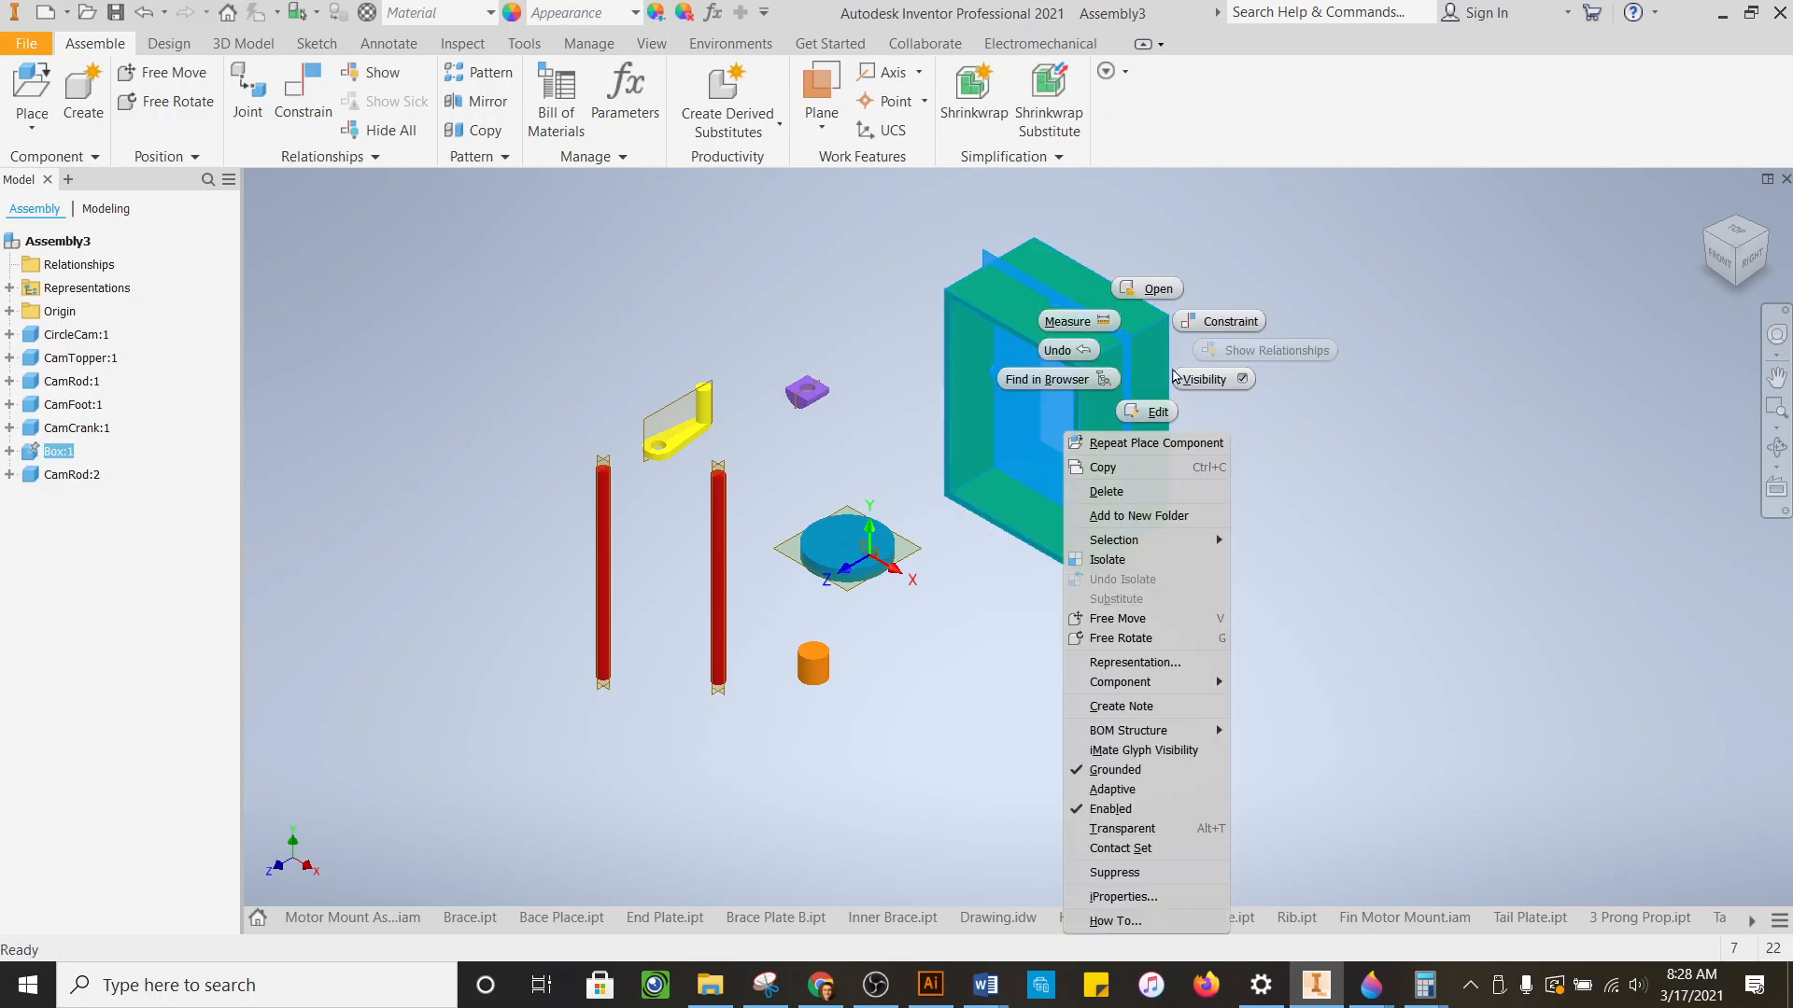
{"action": "left_click", "coordinate": [1116, 772]}
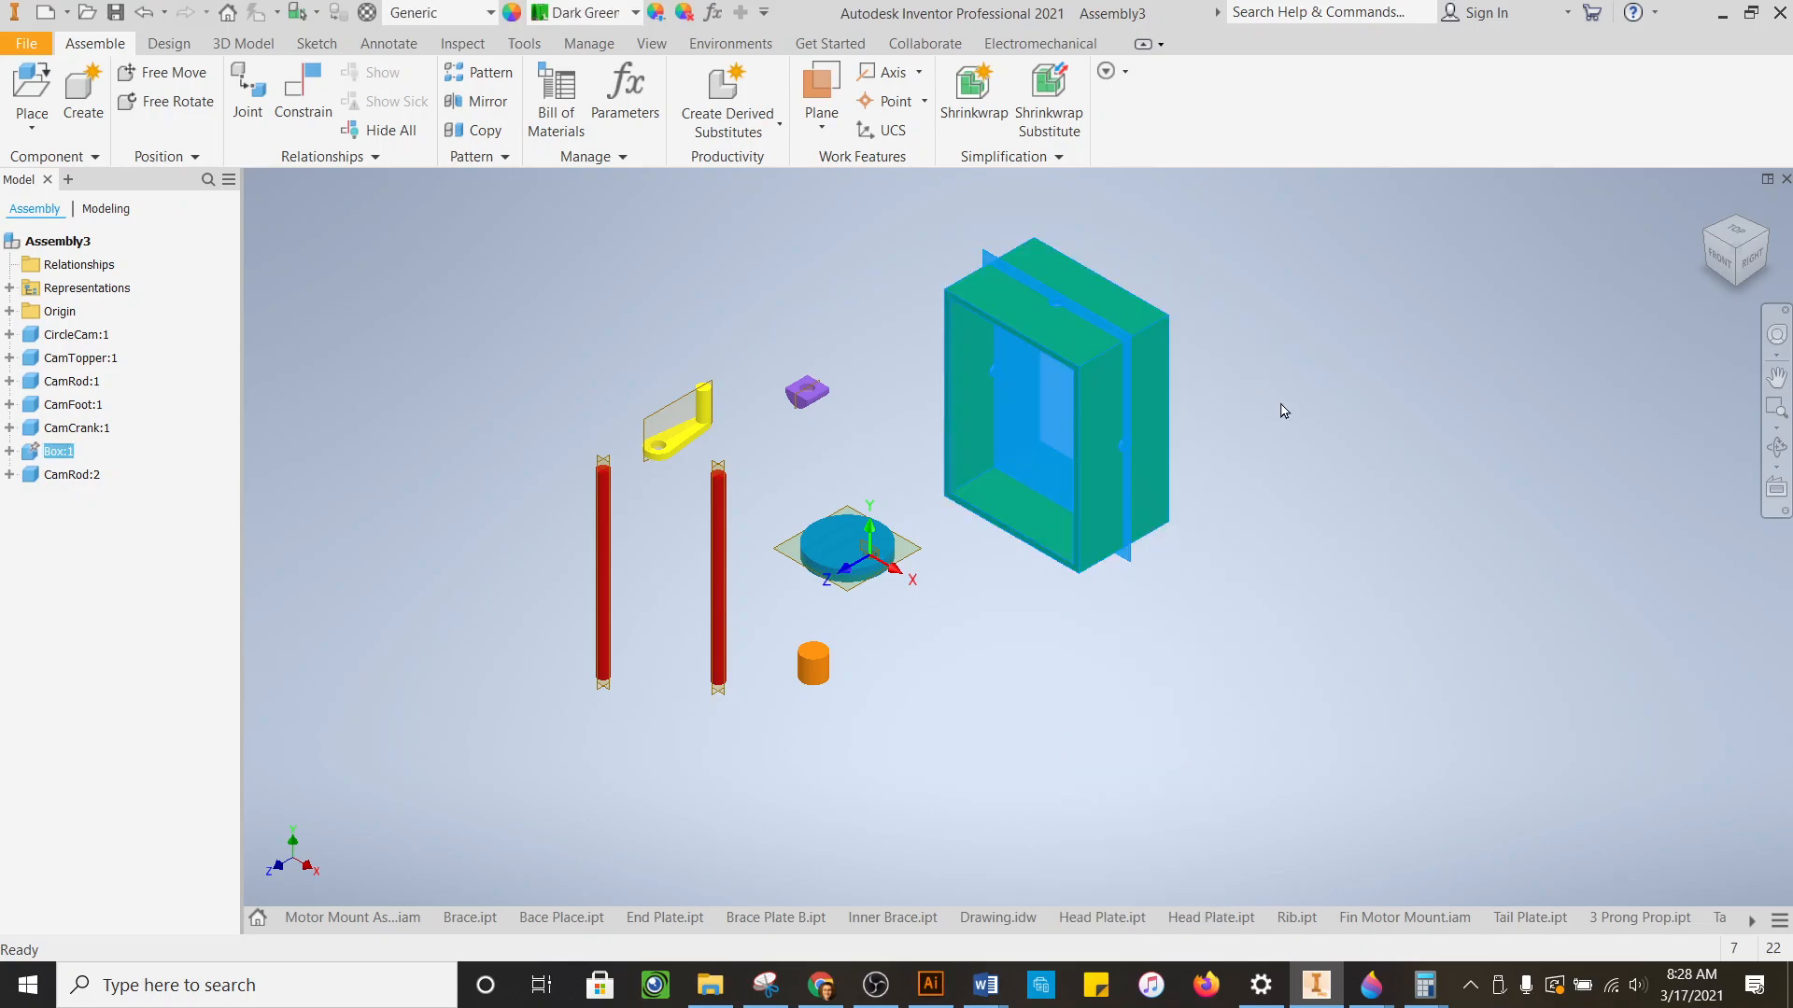
{"action": "left_click", "coordinate": [1155, 401]}
{"action": "left_click", "coordinate": [1431, 398]}
- Shift the CircleCam slightly upward and move the first CamRod to the open space on the far side of the Box
{"action": "left_click_drag", "start_coordinate": [841, 541], "coordinate": [826, 509]}
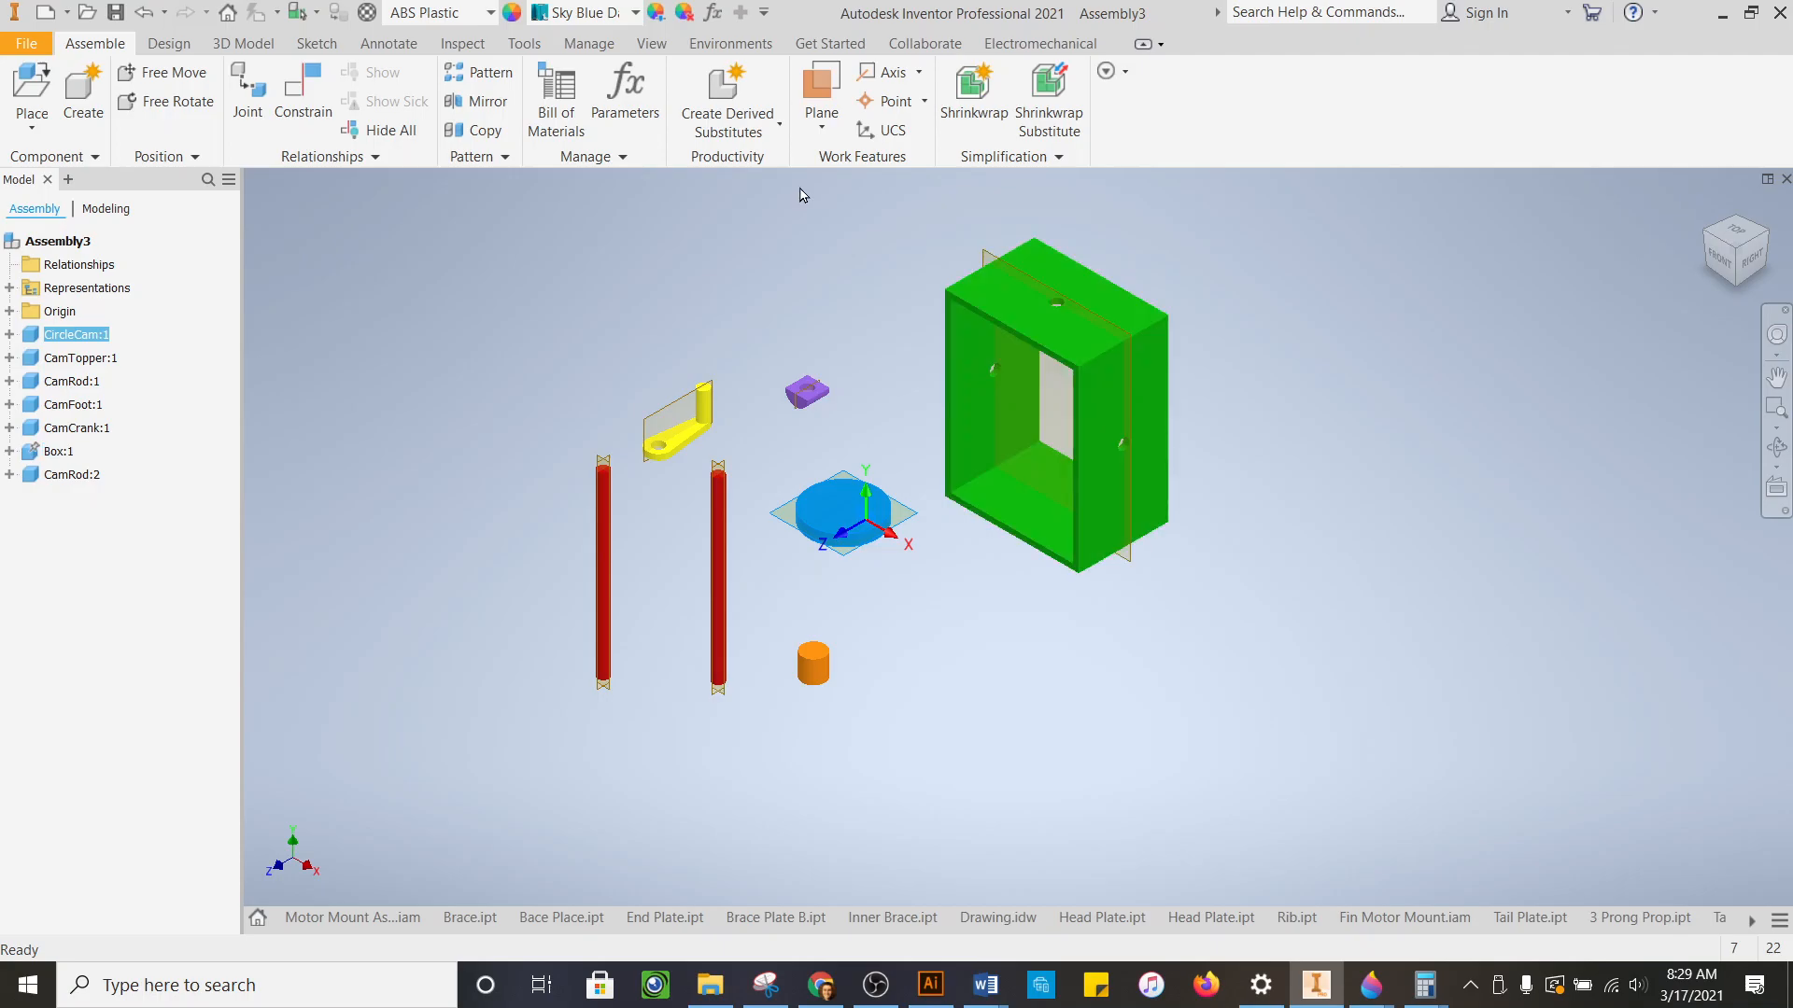
{"action": "left_click_drag", "start_coordinate": [712, 509], "coordinate": [1273, 403]}
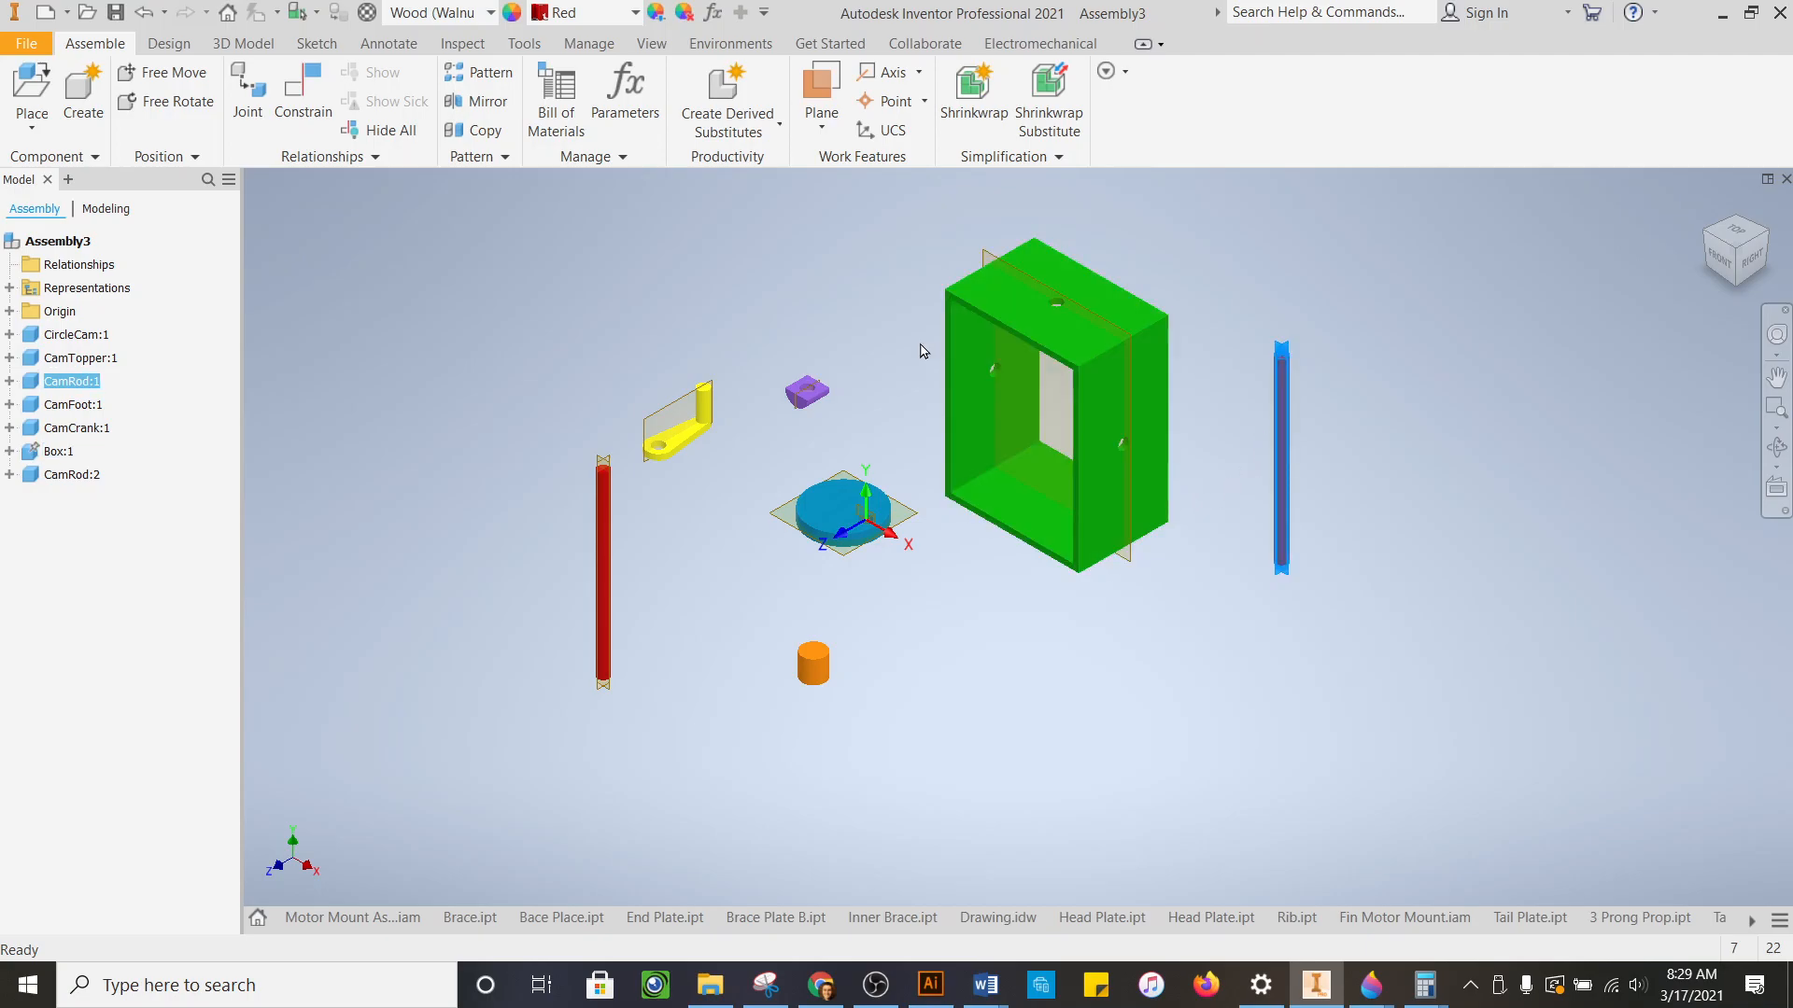
{"action": "left_click", "coordinate": [507, 284]}
- Try an Insert constraint between the upper end of the first CamRod and the hole in the Box's side wall
{"action": "left_click", "coordinate": [319, 91]}
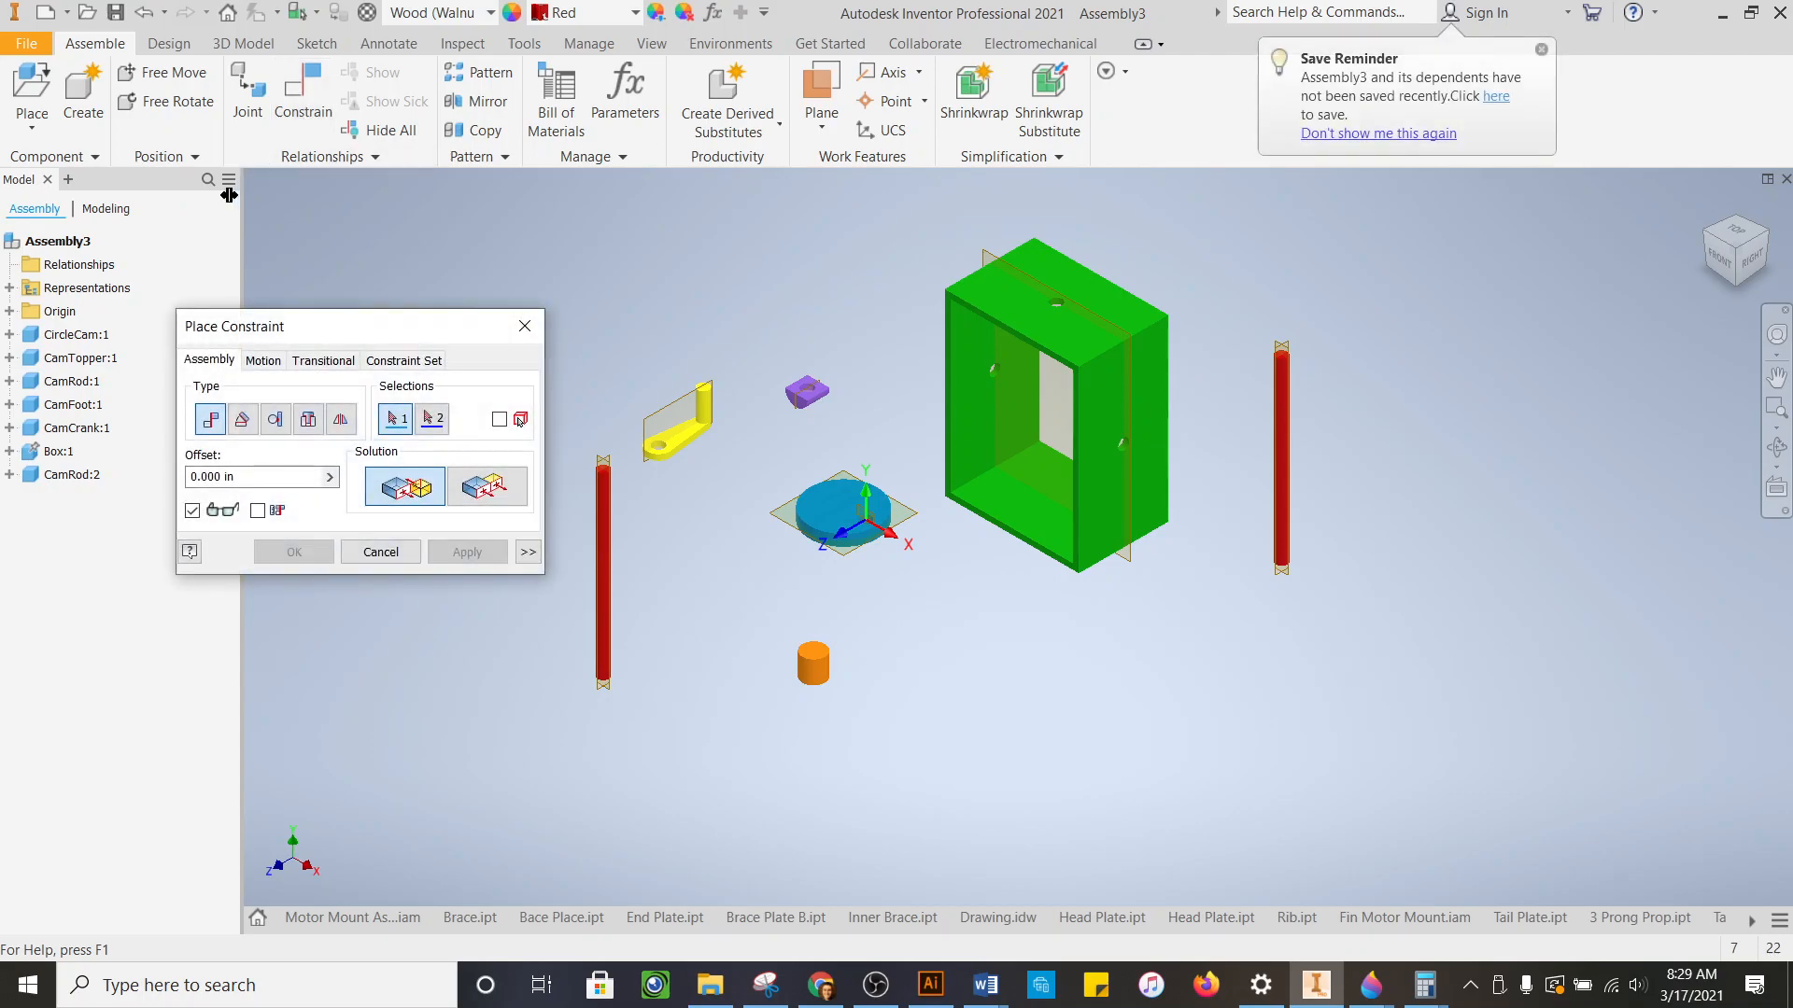
{"action": "left_click", "coordinate": [309, 420]}
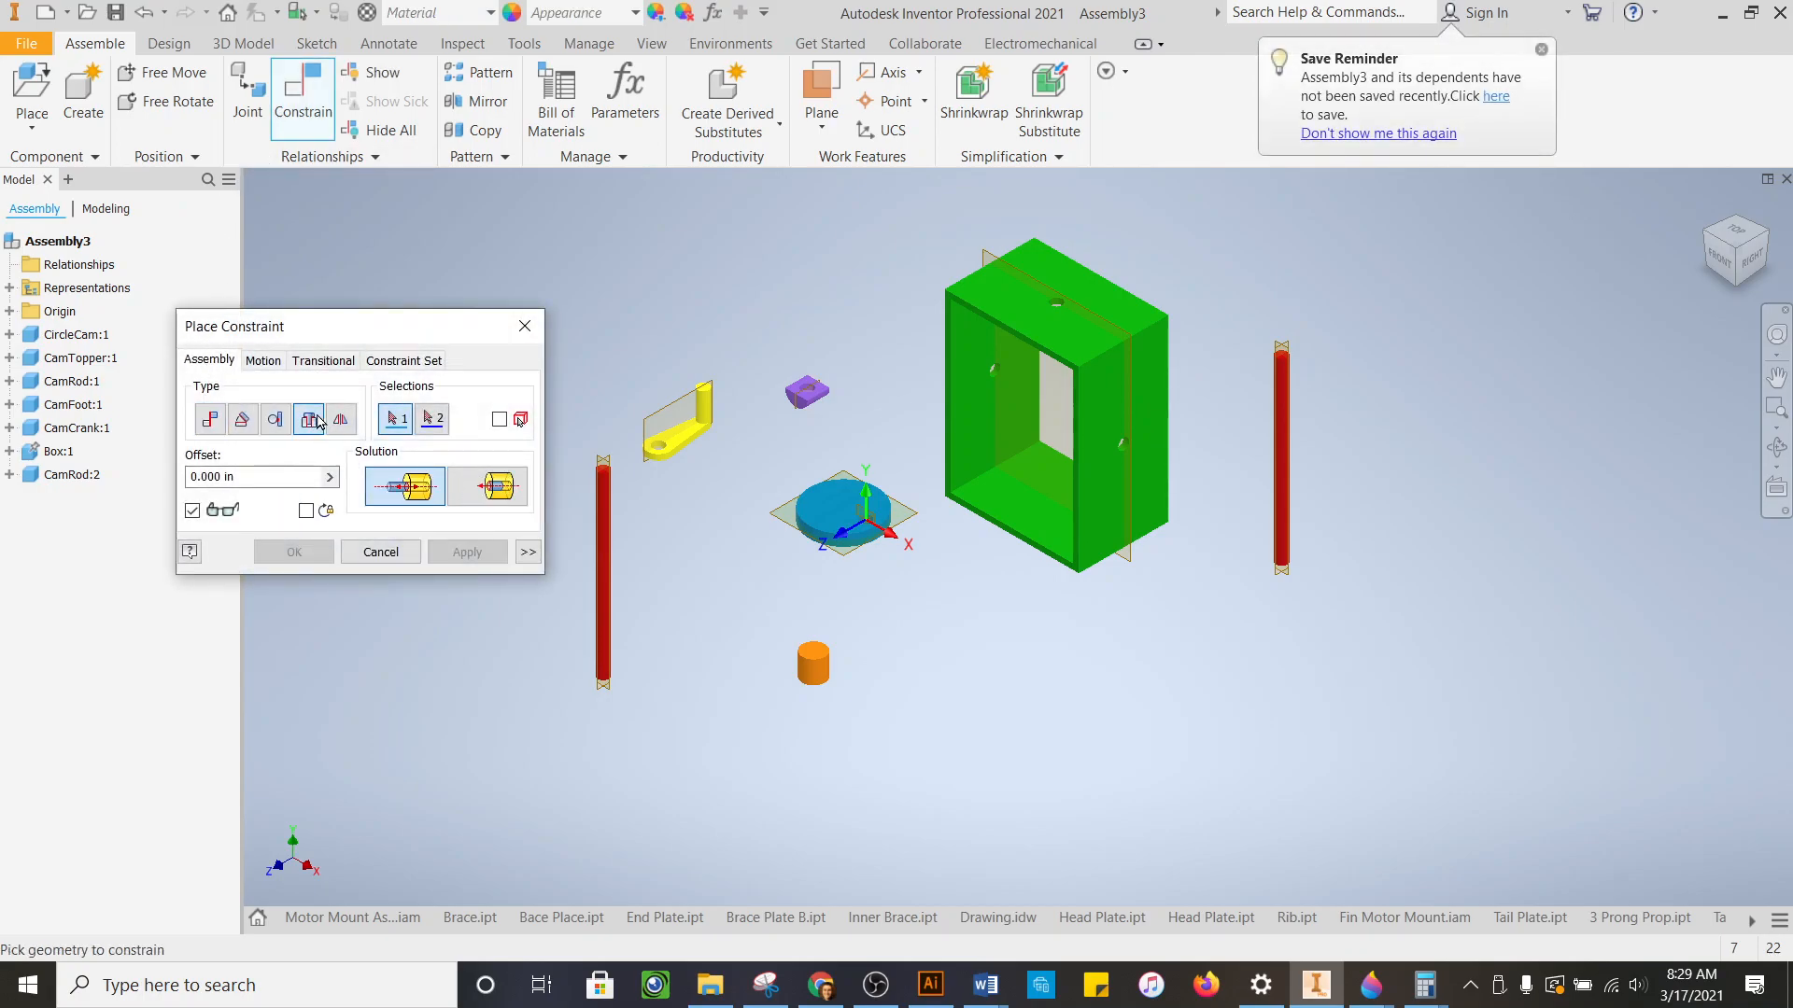
{"action": "scroll", "coordinate": [1283, 366], "scroll_direction": "up", "scroll_amount": 10}
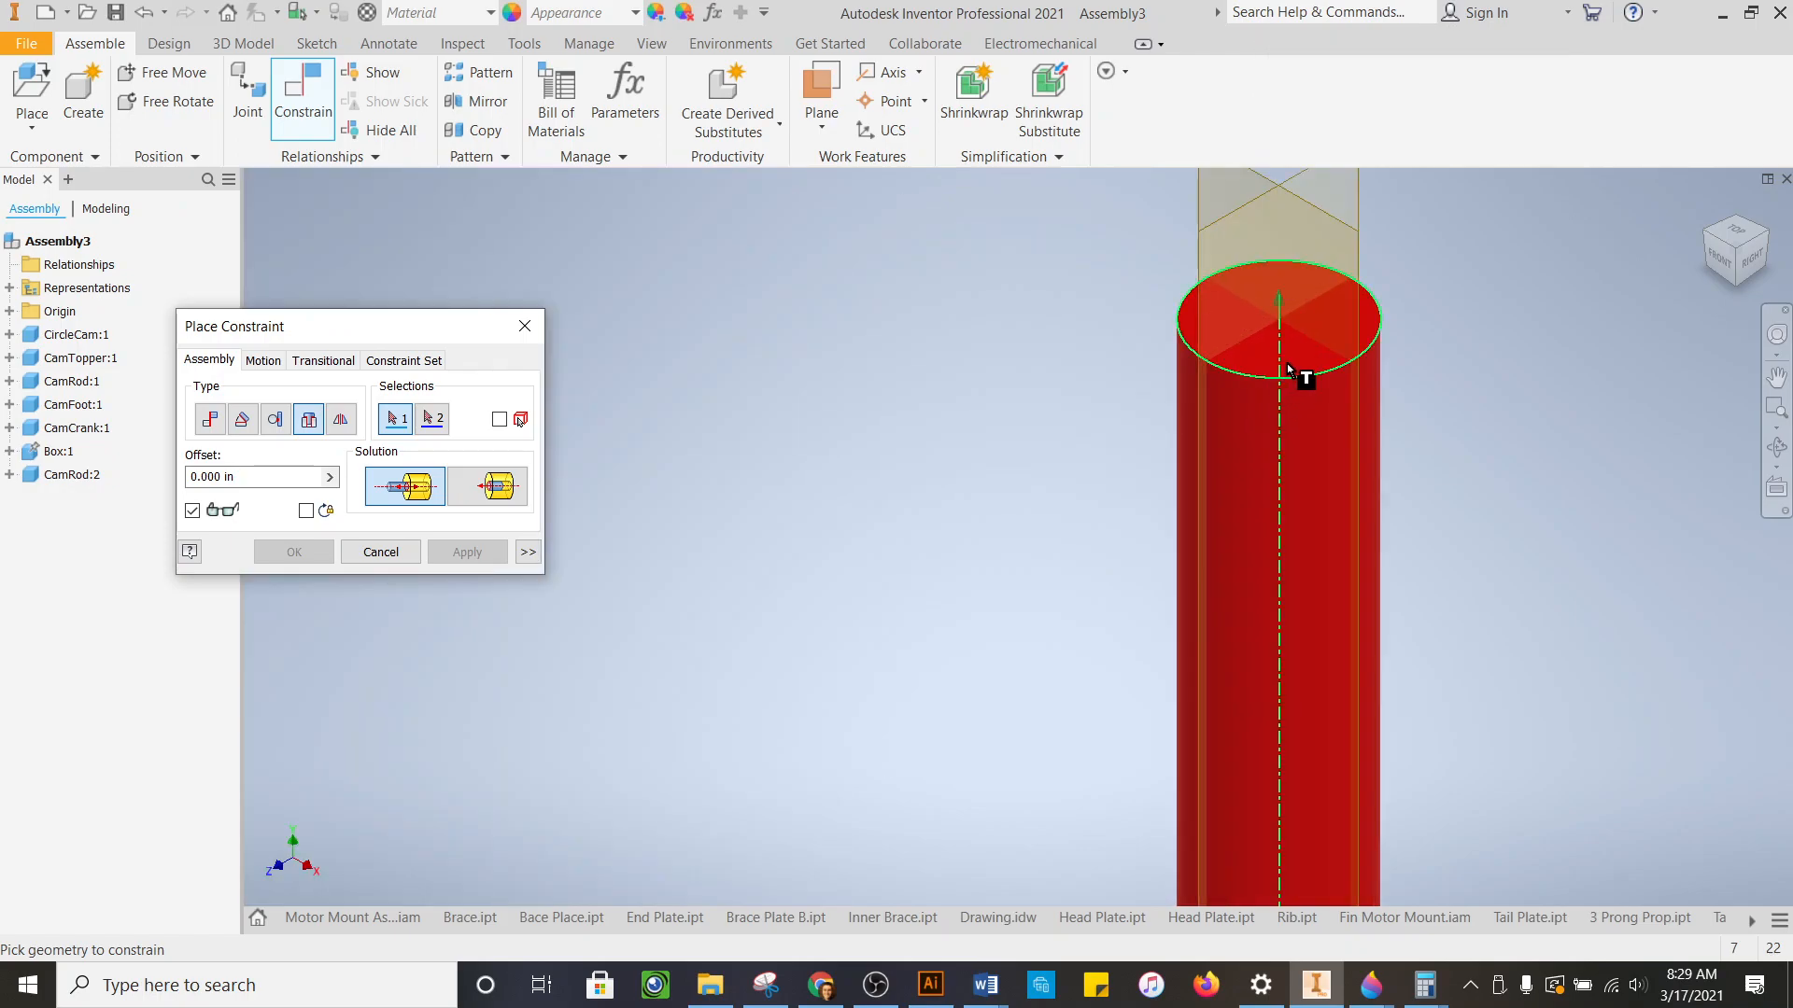
{"action": "left_click", "coordinate": [1287, 369]}
{"action": "scroll", "coordinate": [1546, 439], "scroll_direction": "down", "scroll_amount": 8}
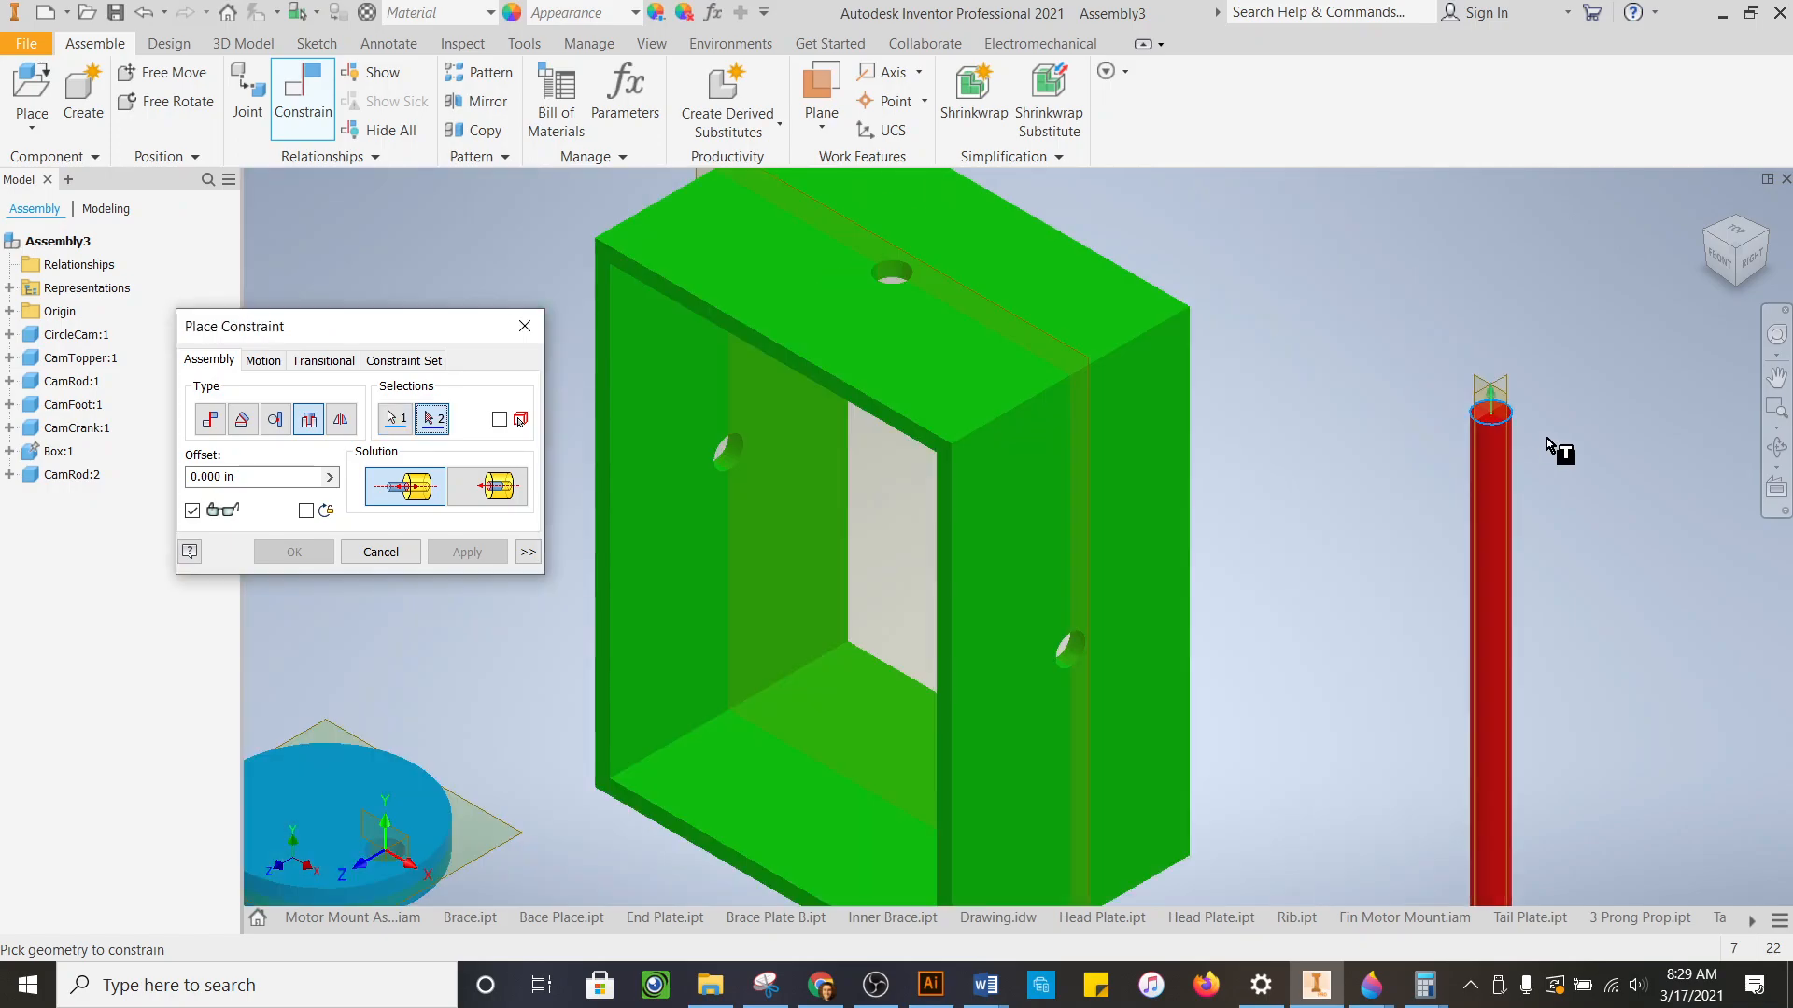
{"action": "scroll", "coordinate": [1546, 439], "scroll_direction": "down", "scroll_amount": 4}
{"action": "scroll", "coordinate": [1072, 450], "scroll_direction": "up", "scroll_amount": 4}
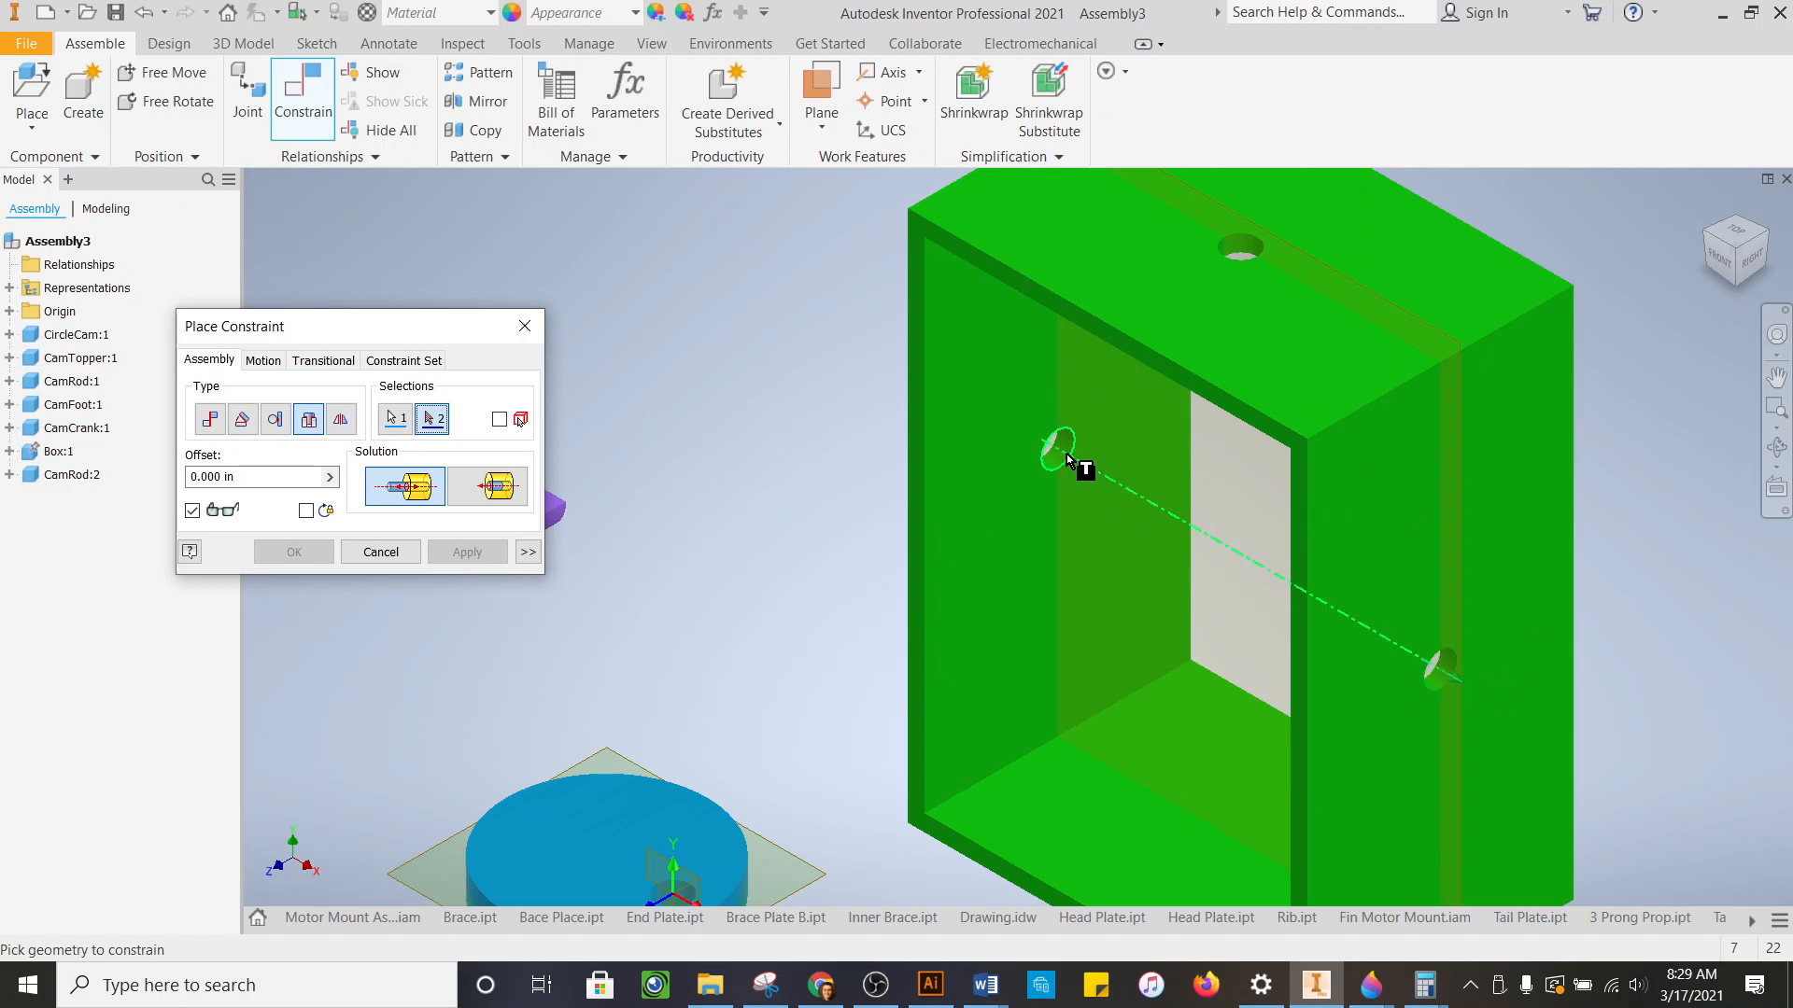
{"action": "scroll", "coordinate": [1064, 456], "scroll_direction": "up", "scroll_amount": 5}
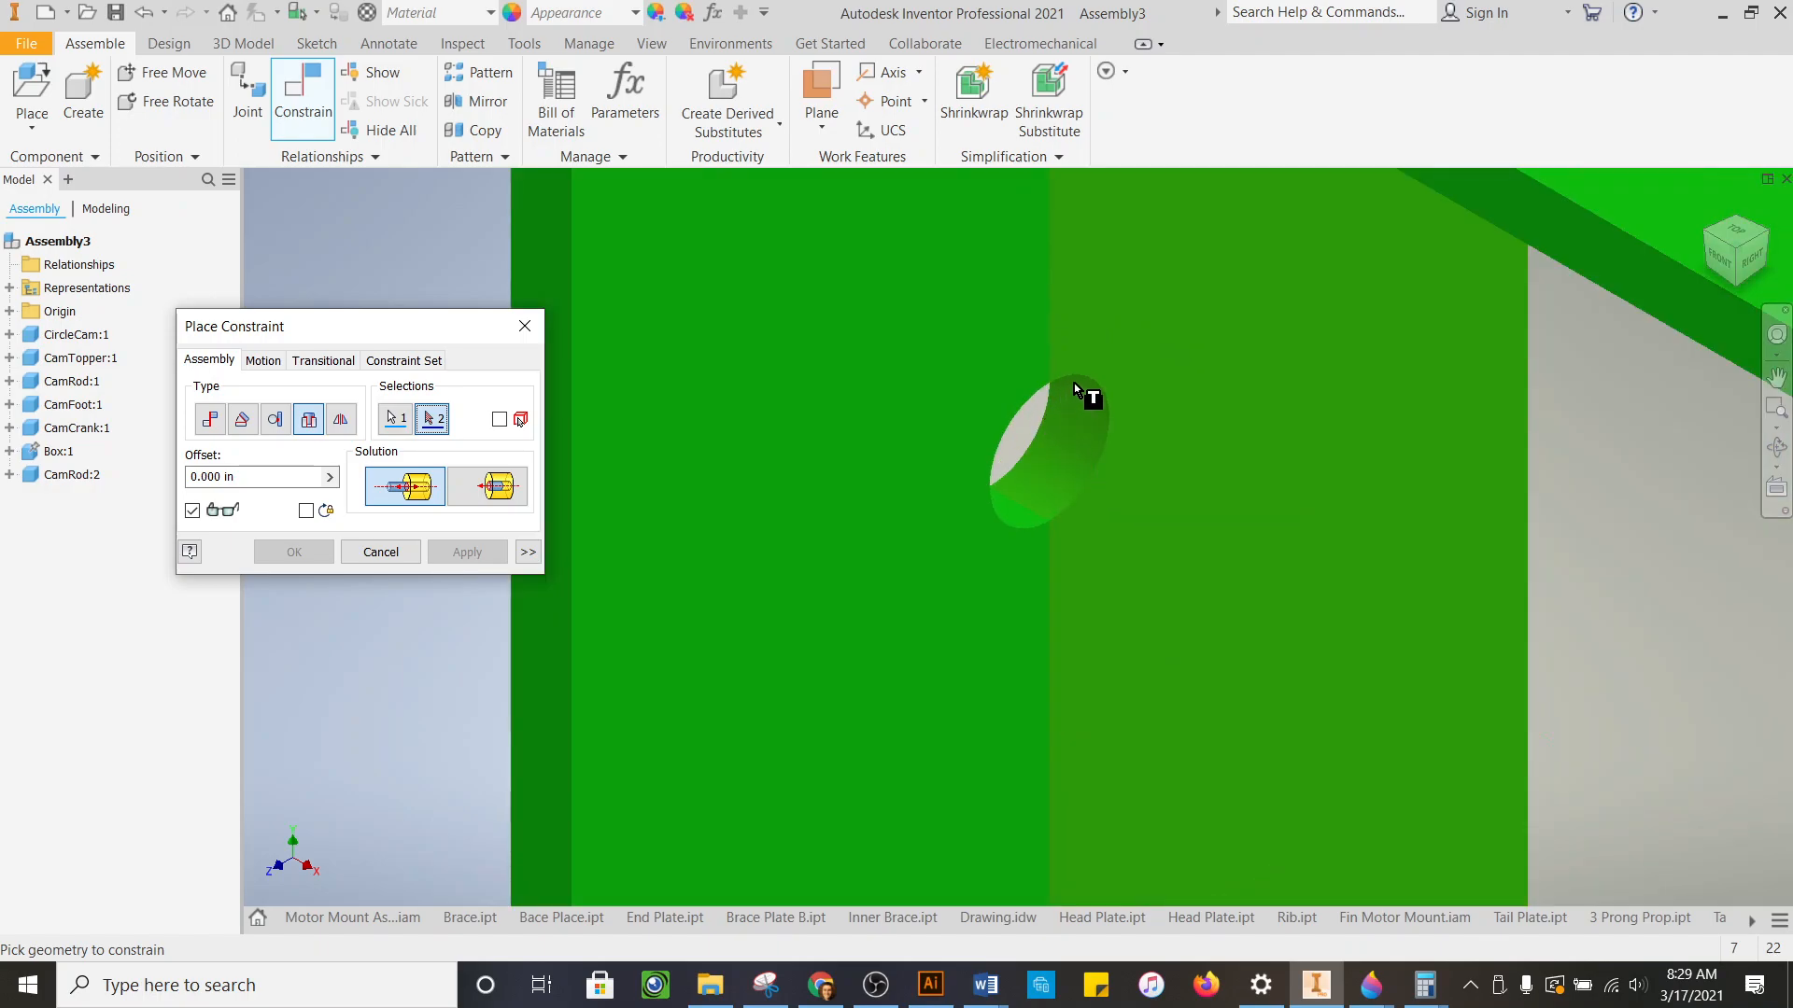
{"action": "left_click", "coordinate": [1039, 416]}
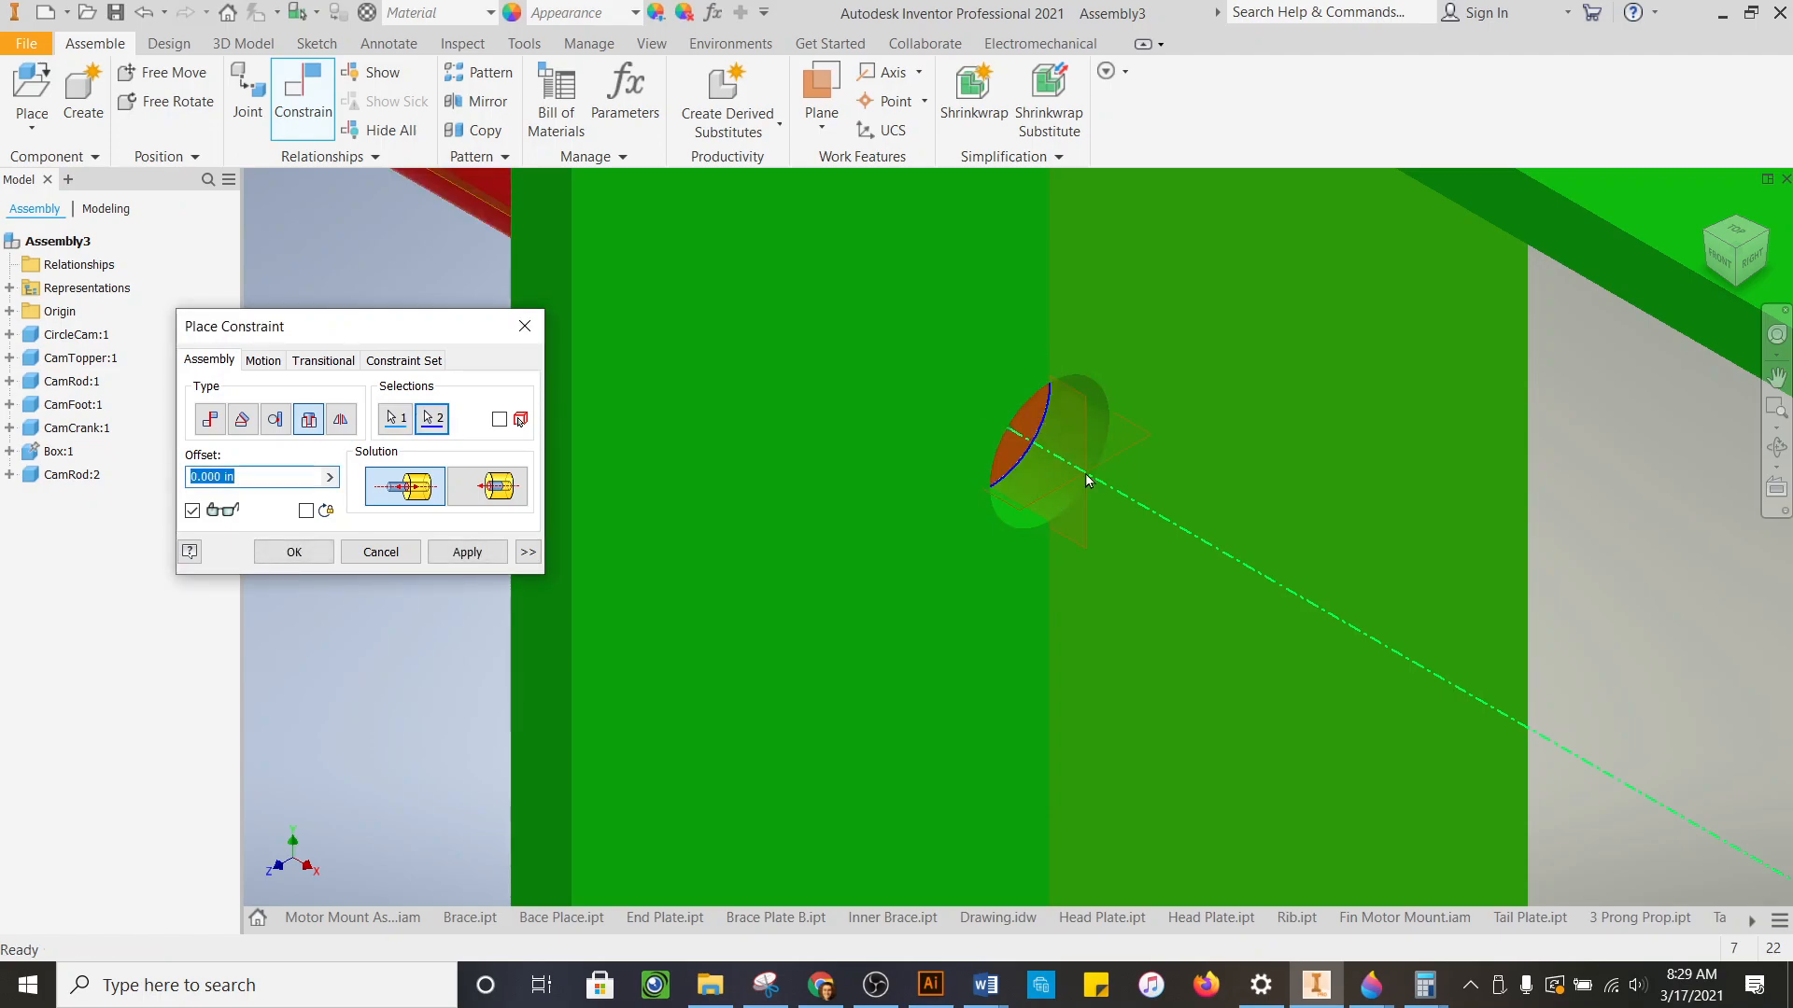
{"action": "scroll", "coordinate": [1083, 472], "scroll_direction": "down", "scroll_amount": 5}
{"action": "scroll", "coordinate": [990, 416], "scroll_direction": "down", "scroll_amount": 3}
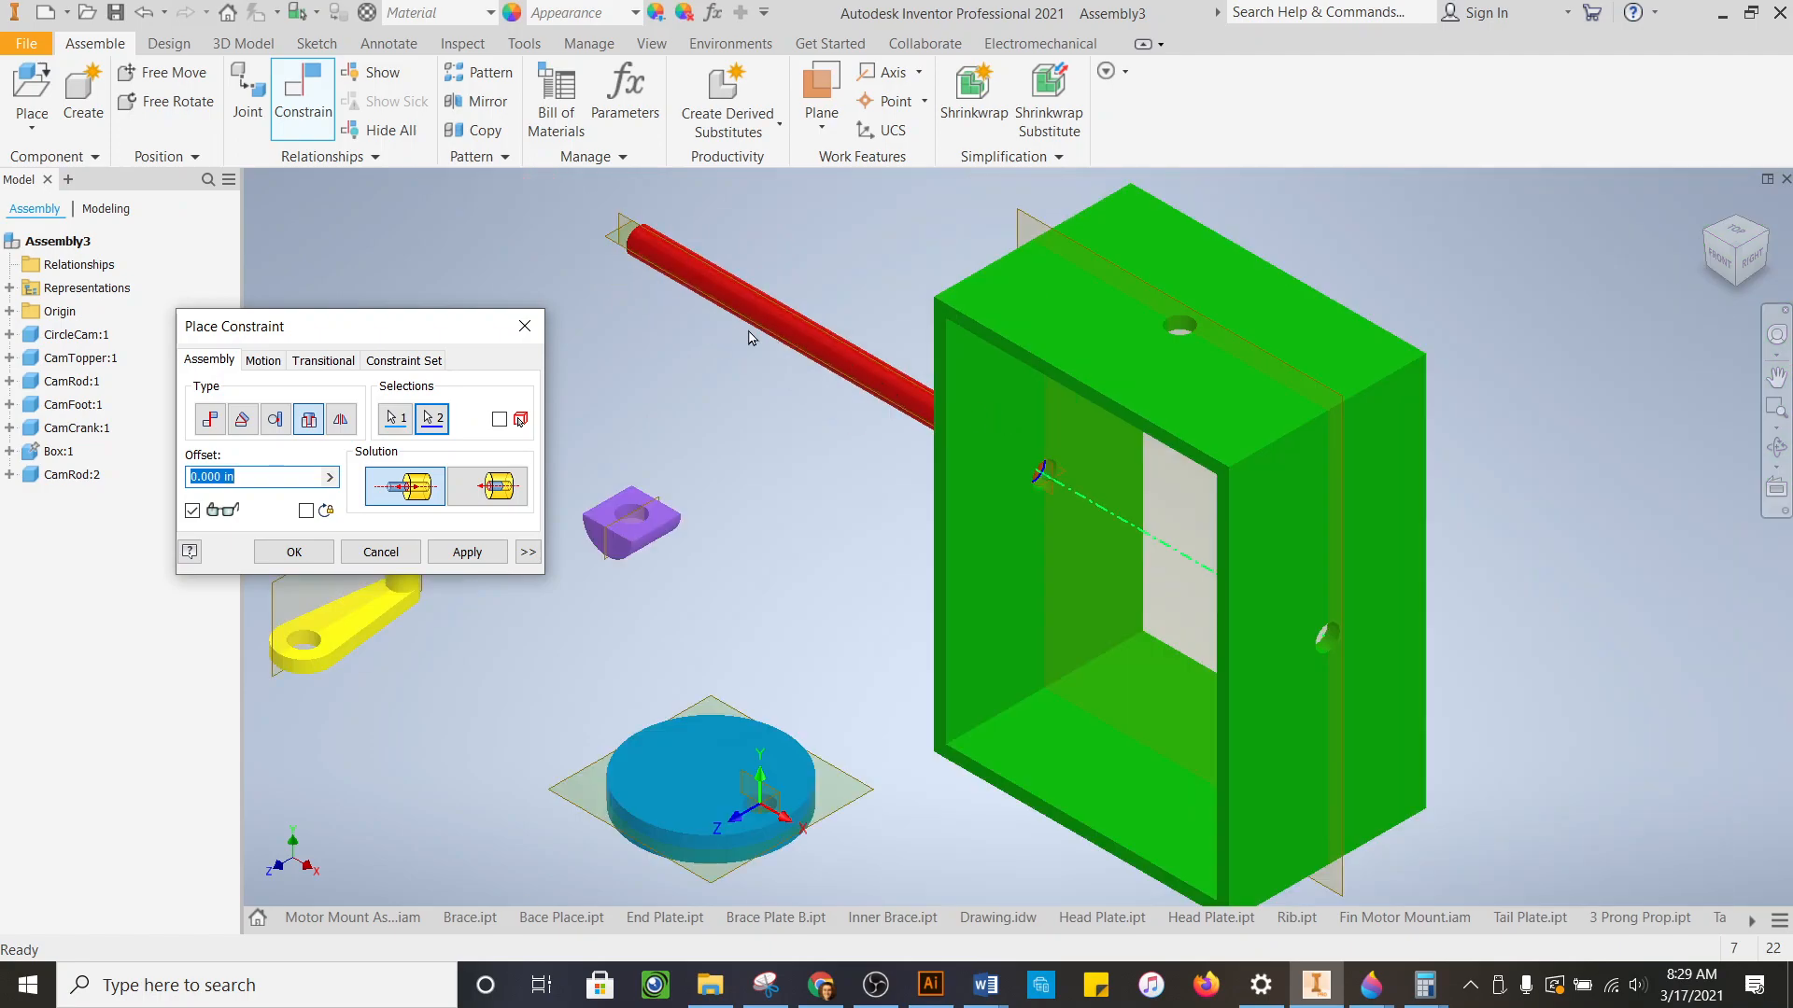
- Reverse the first CamRod with the aligned Insert solution so it runs through the Box, and apply the constraint
{"action": "left_click", "coordinate": [496, 485]}
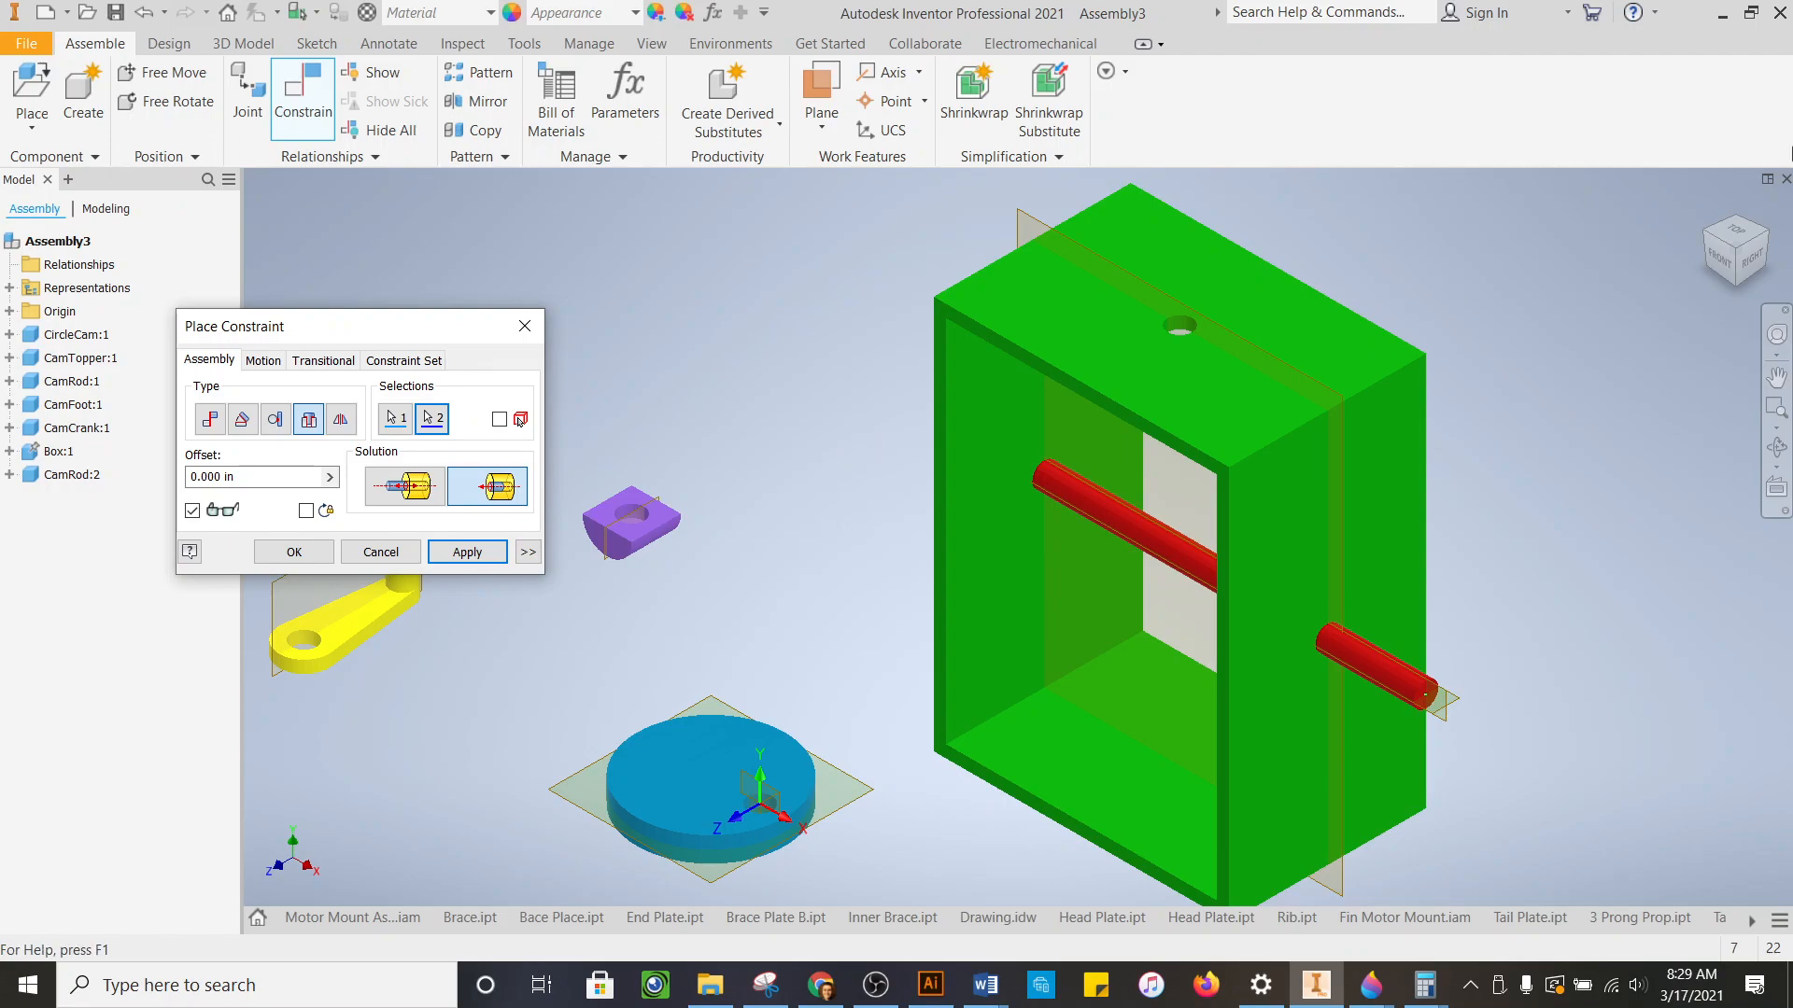
{"action": "mouse_move", "coordinate": [1733, 248]}
{"action": "left_mouse_down"}
{"action": "mouse_move", "coordinate": [1755, 252]}
{"action": "mouse_move", "coordinate": [1732, 249]}
{"action": "left_mouse_up"}
{"action": "middle_click_drag", "start_coordinate": [866, 775], "coordinate": [866, 841], "text": "shift"}
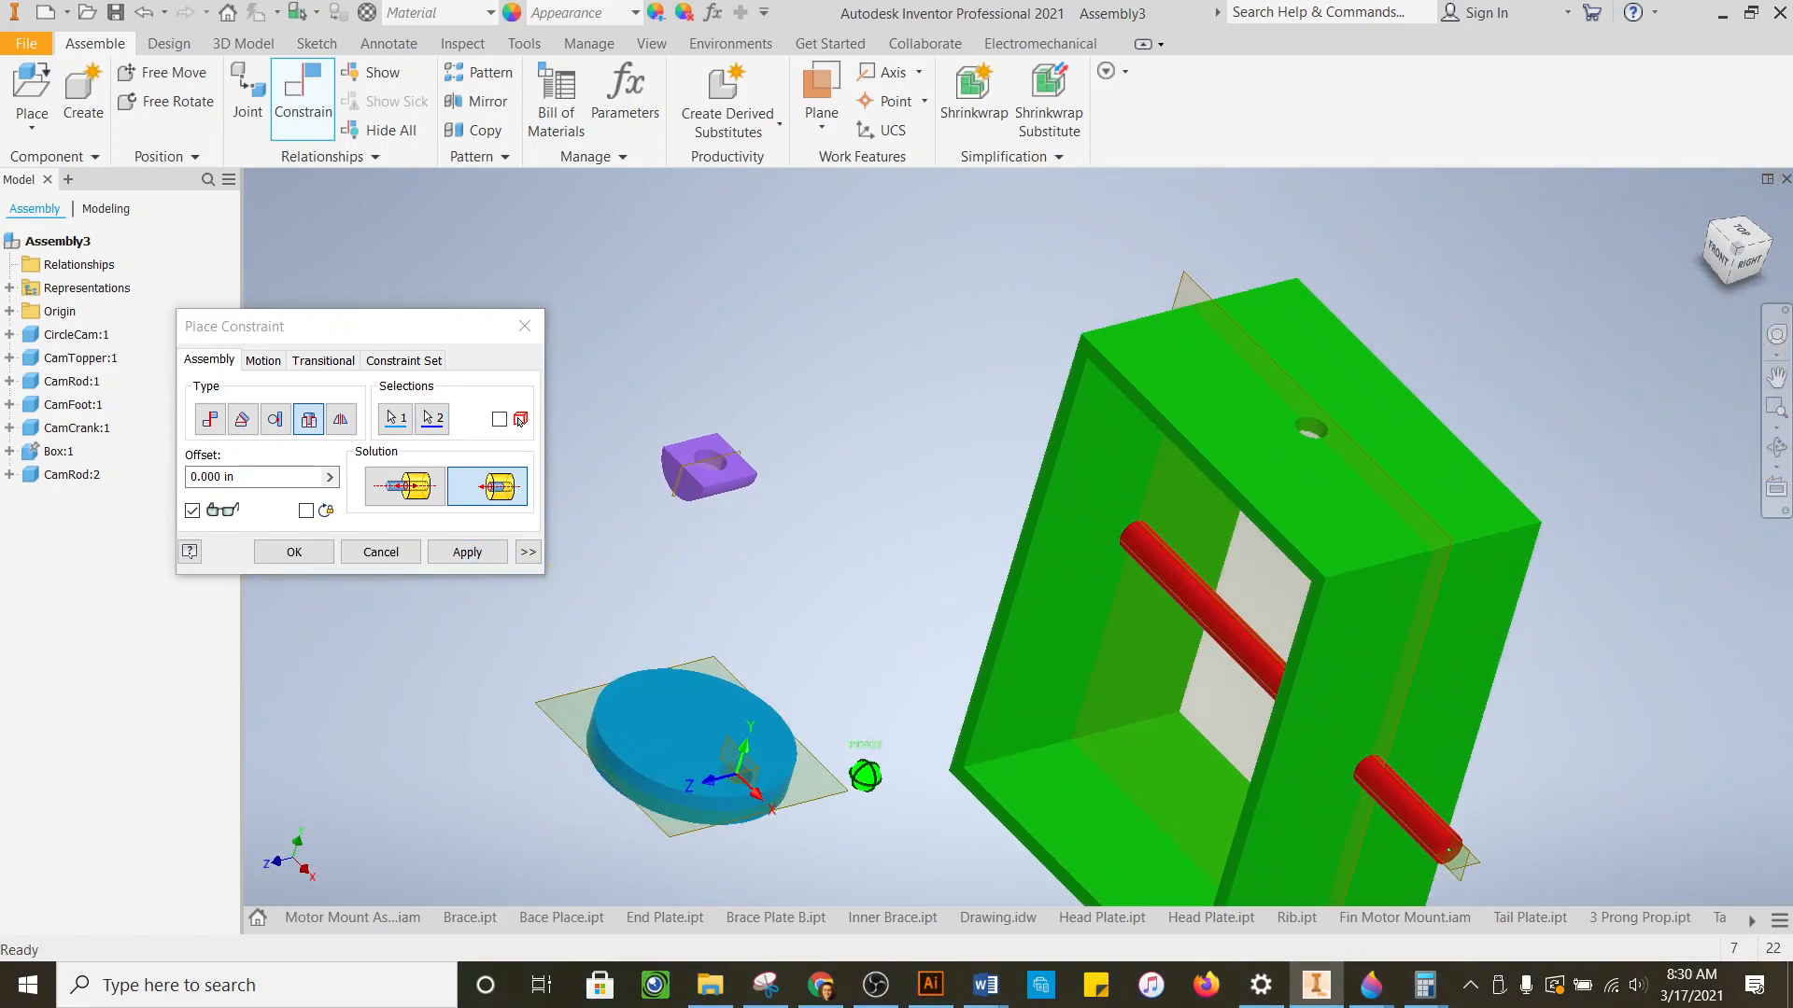
{"action": "left_click_drag", "start_coordinate": [1737, 249], "coordinate": [1734, 232]}
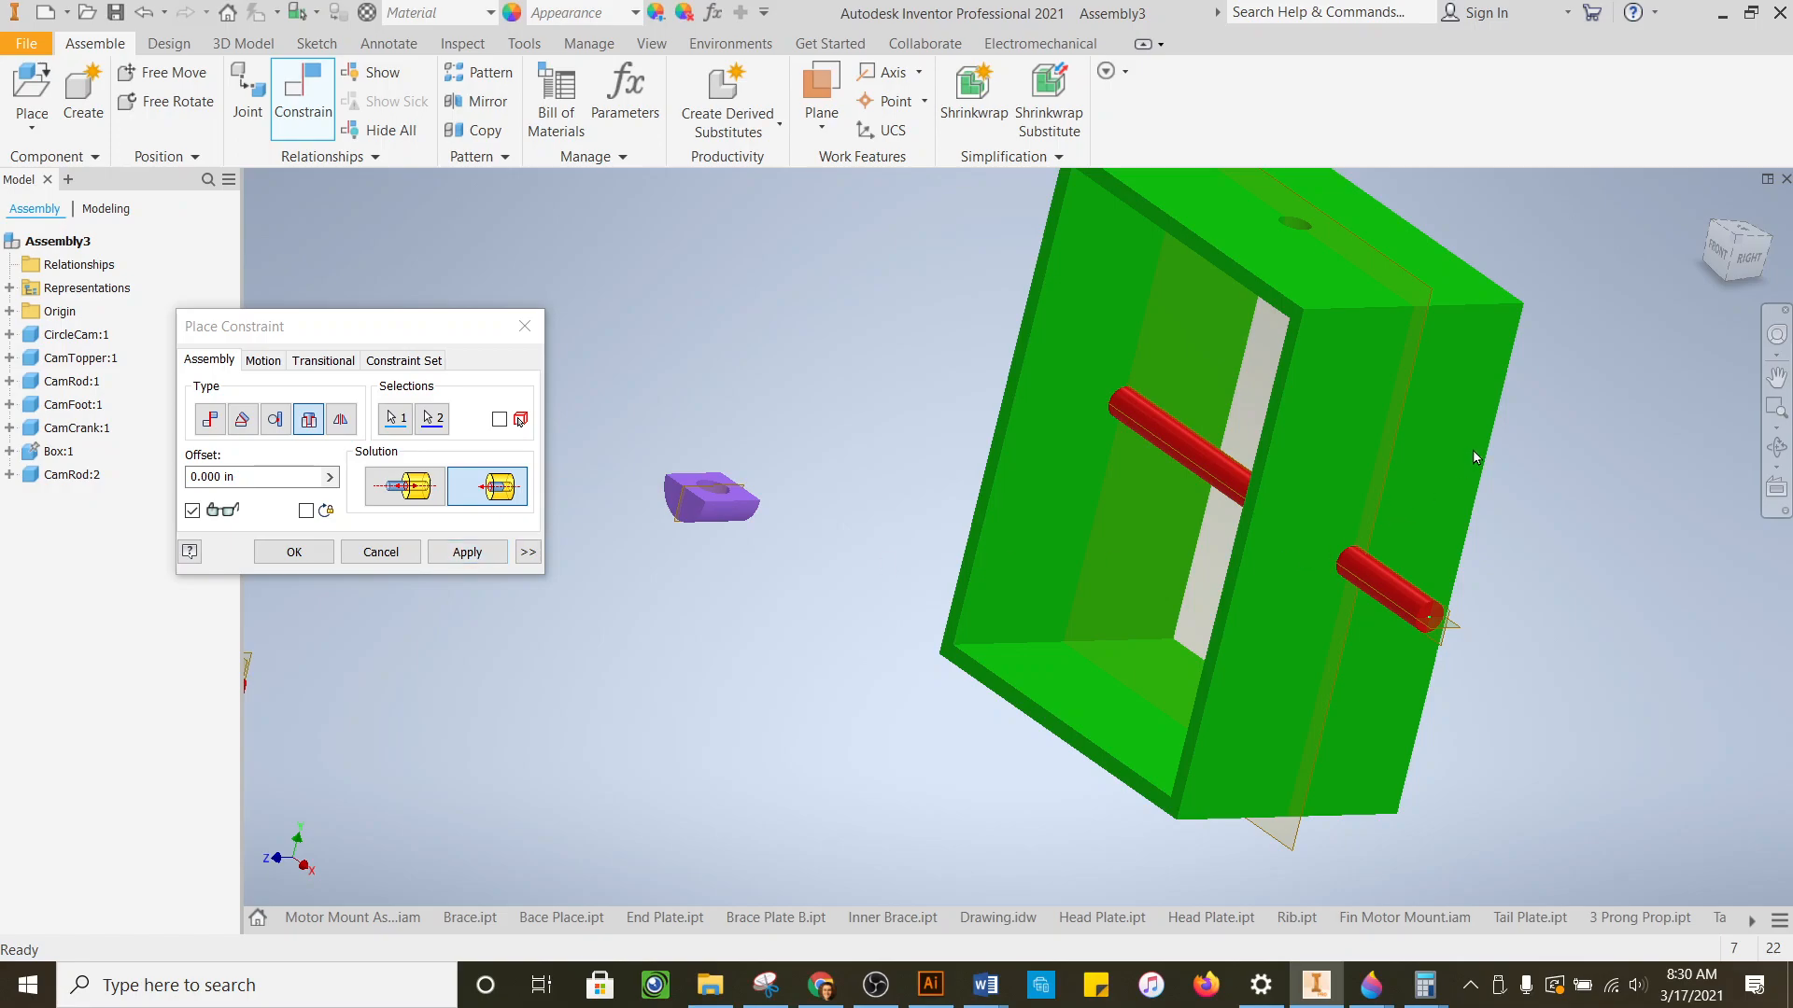
{"action": "mouse_move", "coordinate": [1720, 250]}
{"action": "left_mouse_down"}
{"action": "mouse_move", "coordinate": [1746, 270]}
{"action": "mouse_move", "coordinate": [1738, 297]}
{"action": "mouse_move", "coordinate": [1729, 263]}
{"action": "left_mouse_up"}
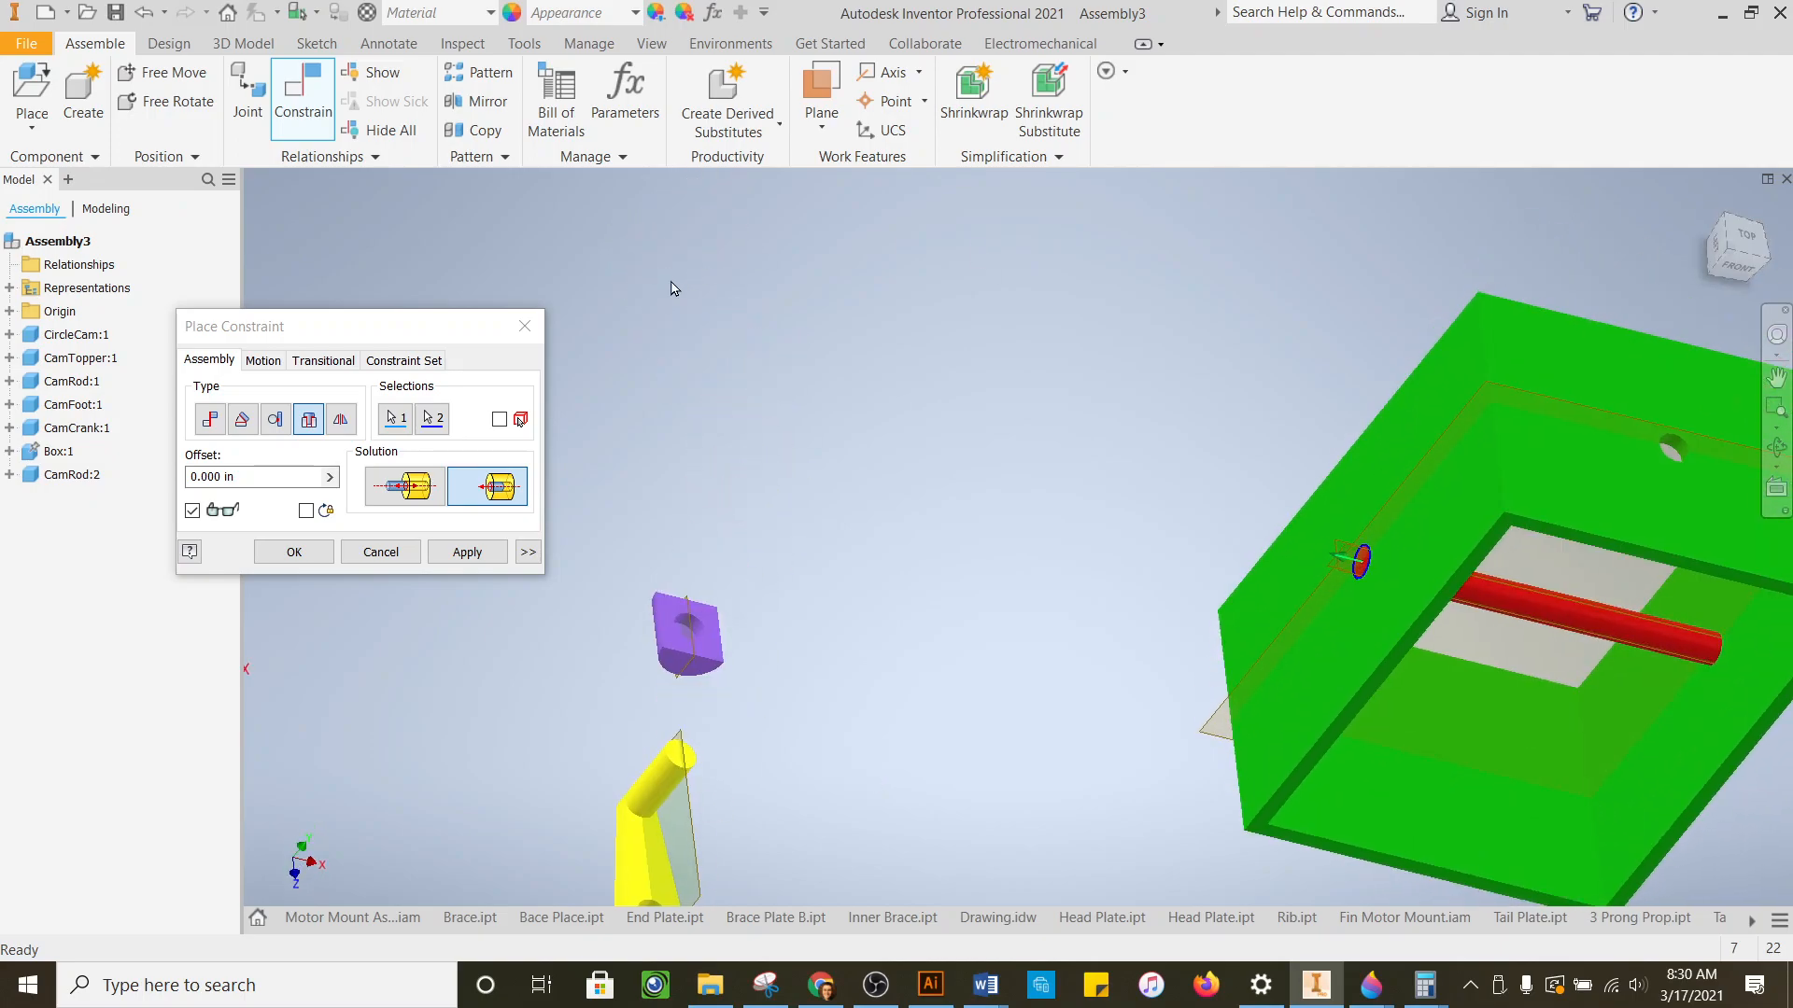
{"action": "left_click", "coordinate": [476, 552]}
- Leave the constraint command and undo the Insert constraint on the first CamRod
{"action": "scroll", "coordinate": [831, 454], "scroll_direction": "down", "scroll_amount": 5}
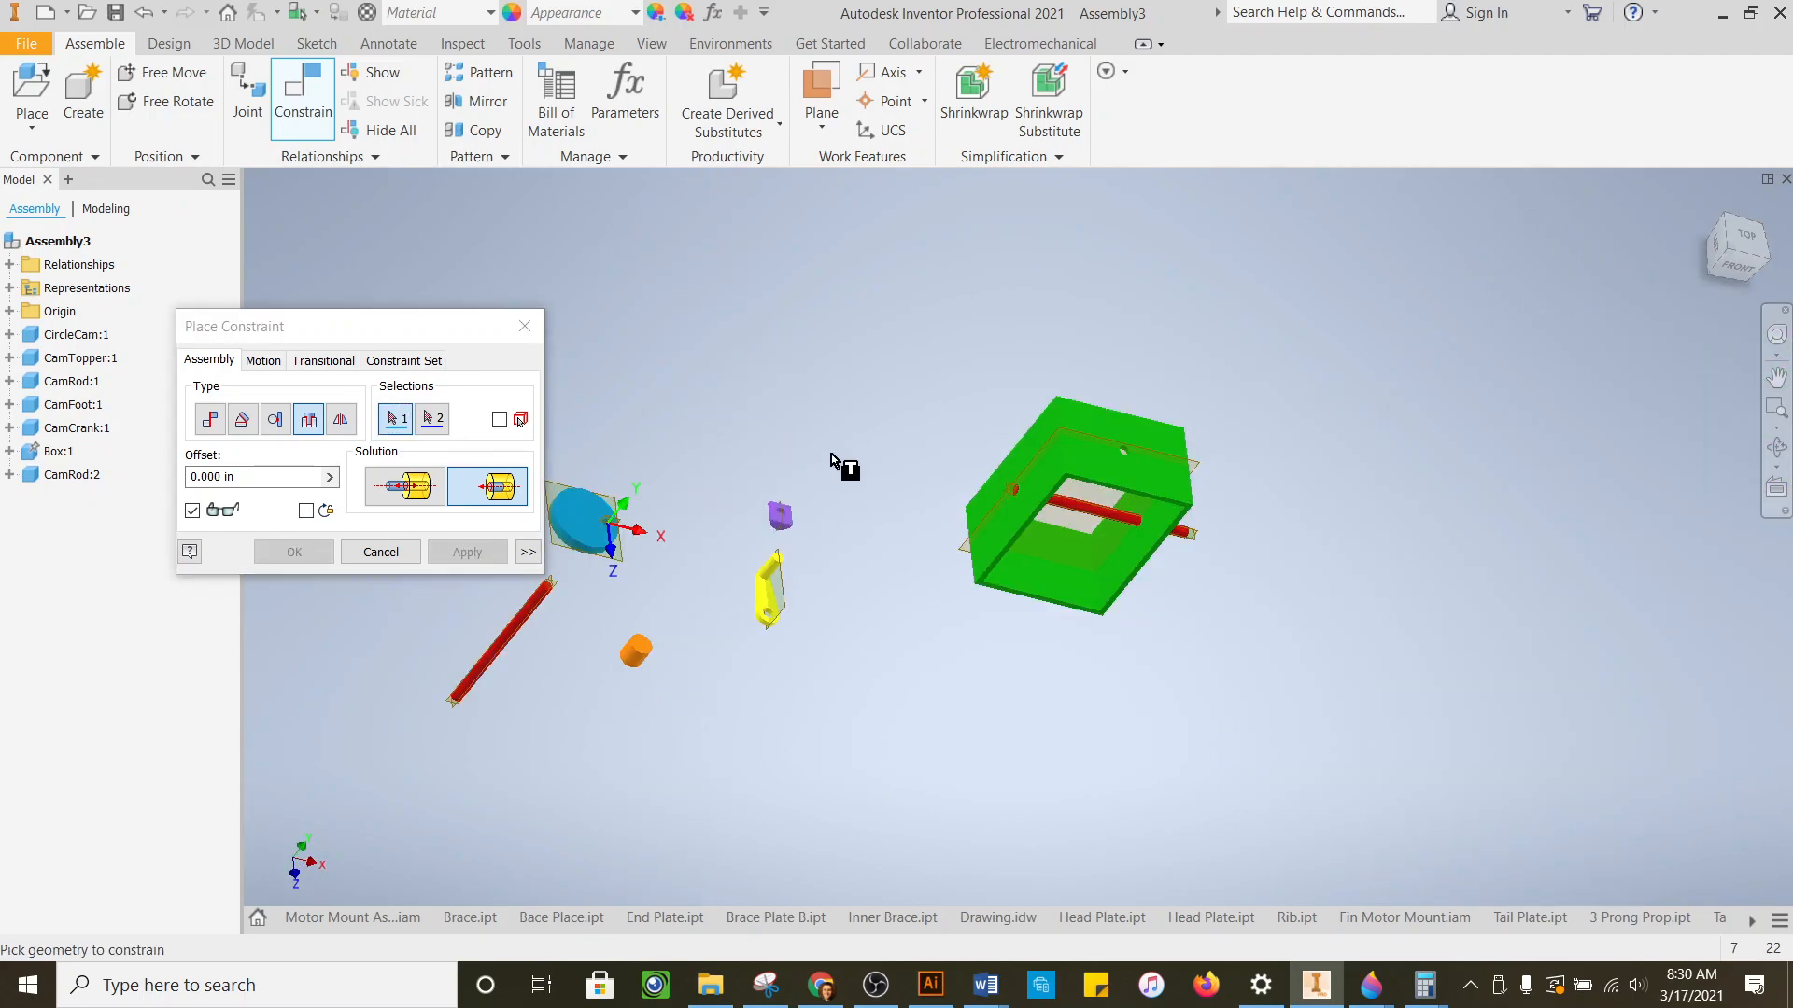
{"action": "key", "text": "Escape"}
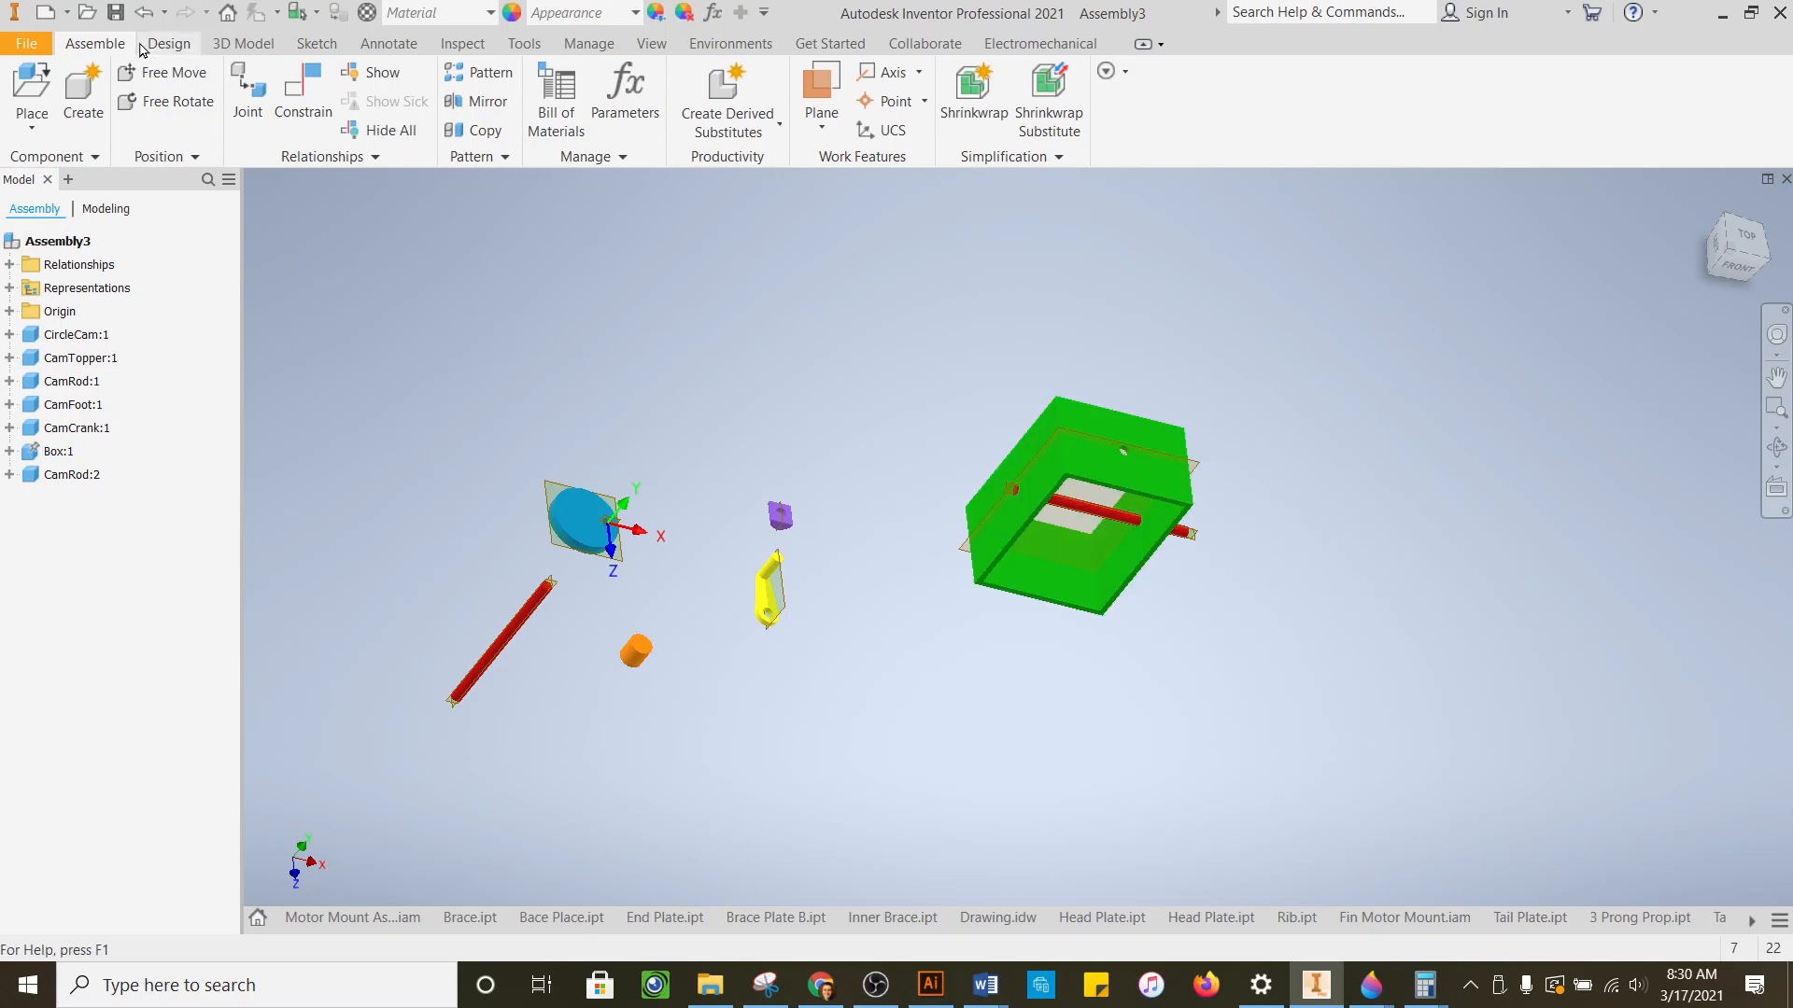
{"action": "left_click", "coordinate": [142, 12]}
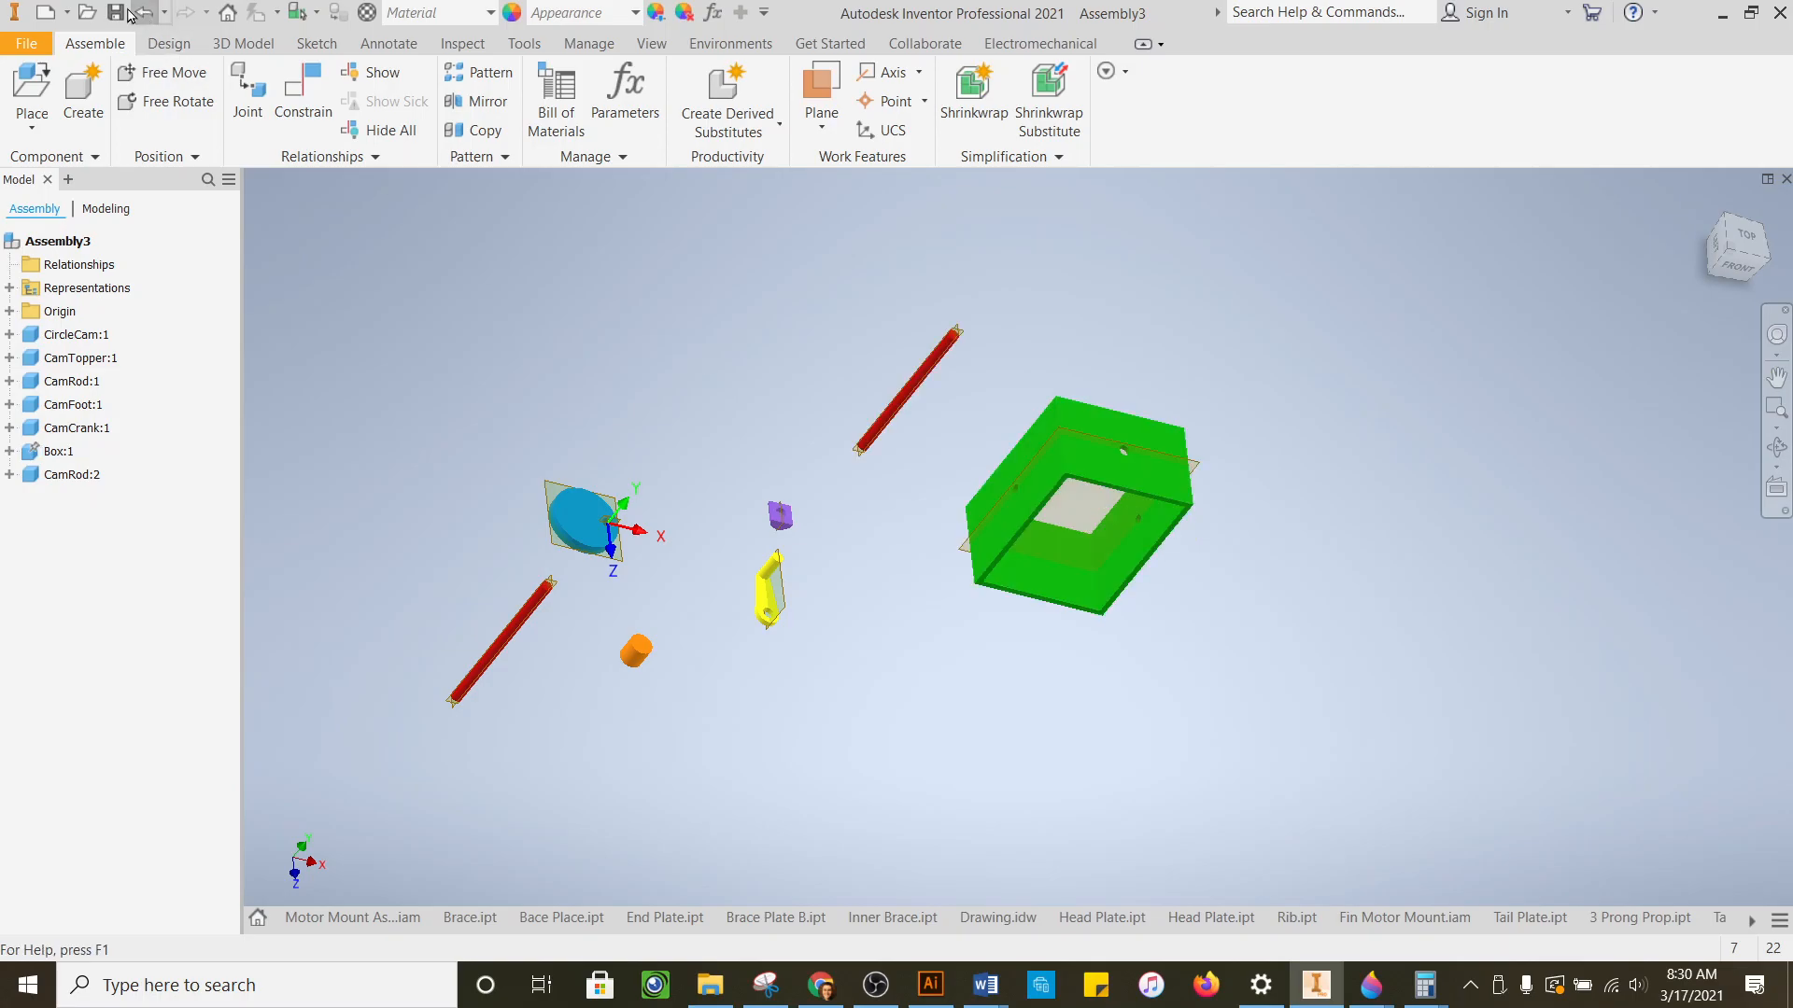
- Insert the first CamRod's end at the outer edge of the Box's side hole, using the aligned solution and 0.000 in offset
{"action": "left_click", "coordinate": [303, 98]}
{"action": "scroll", "coordinate": [971, 336], "scroll_direction": "up", "scroll_amount": 5}
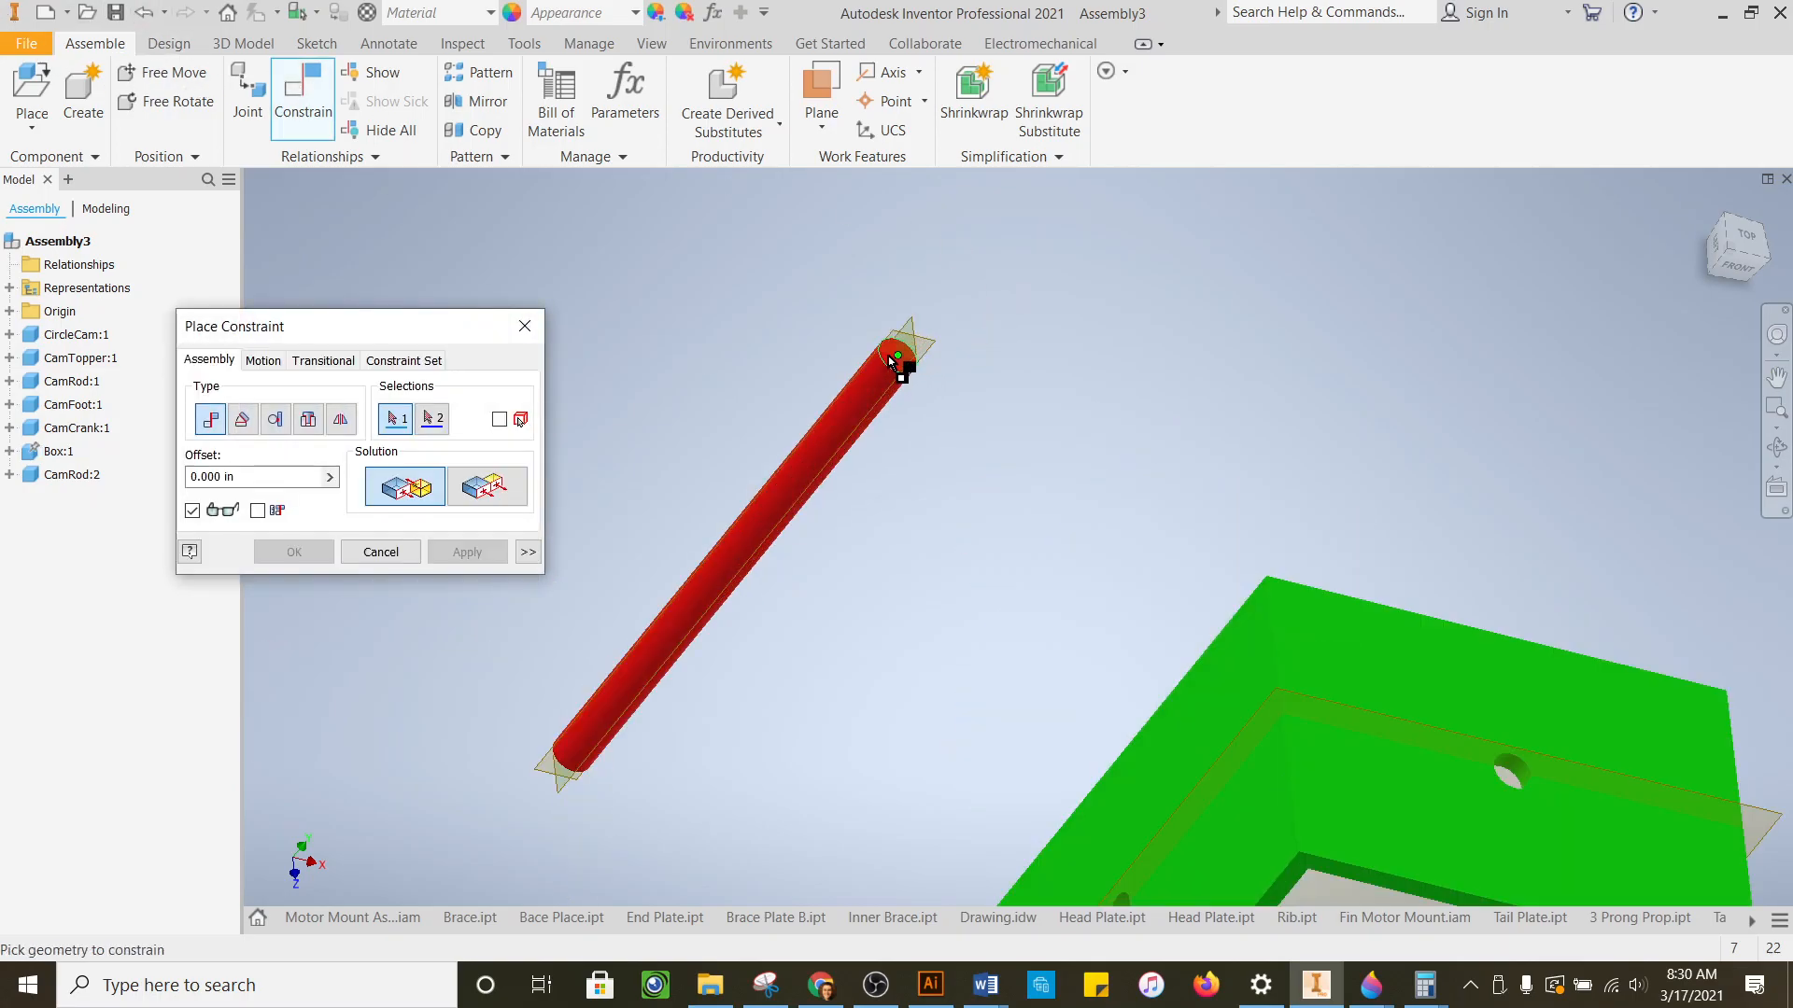
{"action": "scroll", "coordinate": [888, 356], "scroll_direction": "up", "scroll_amount": 3}
{"action": "left_click", "coordinate": [309, 419]}
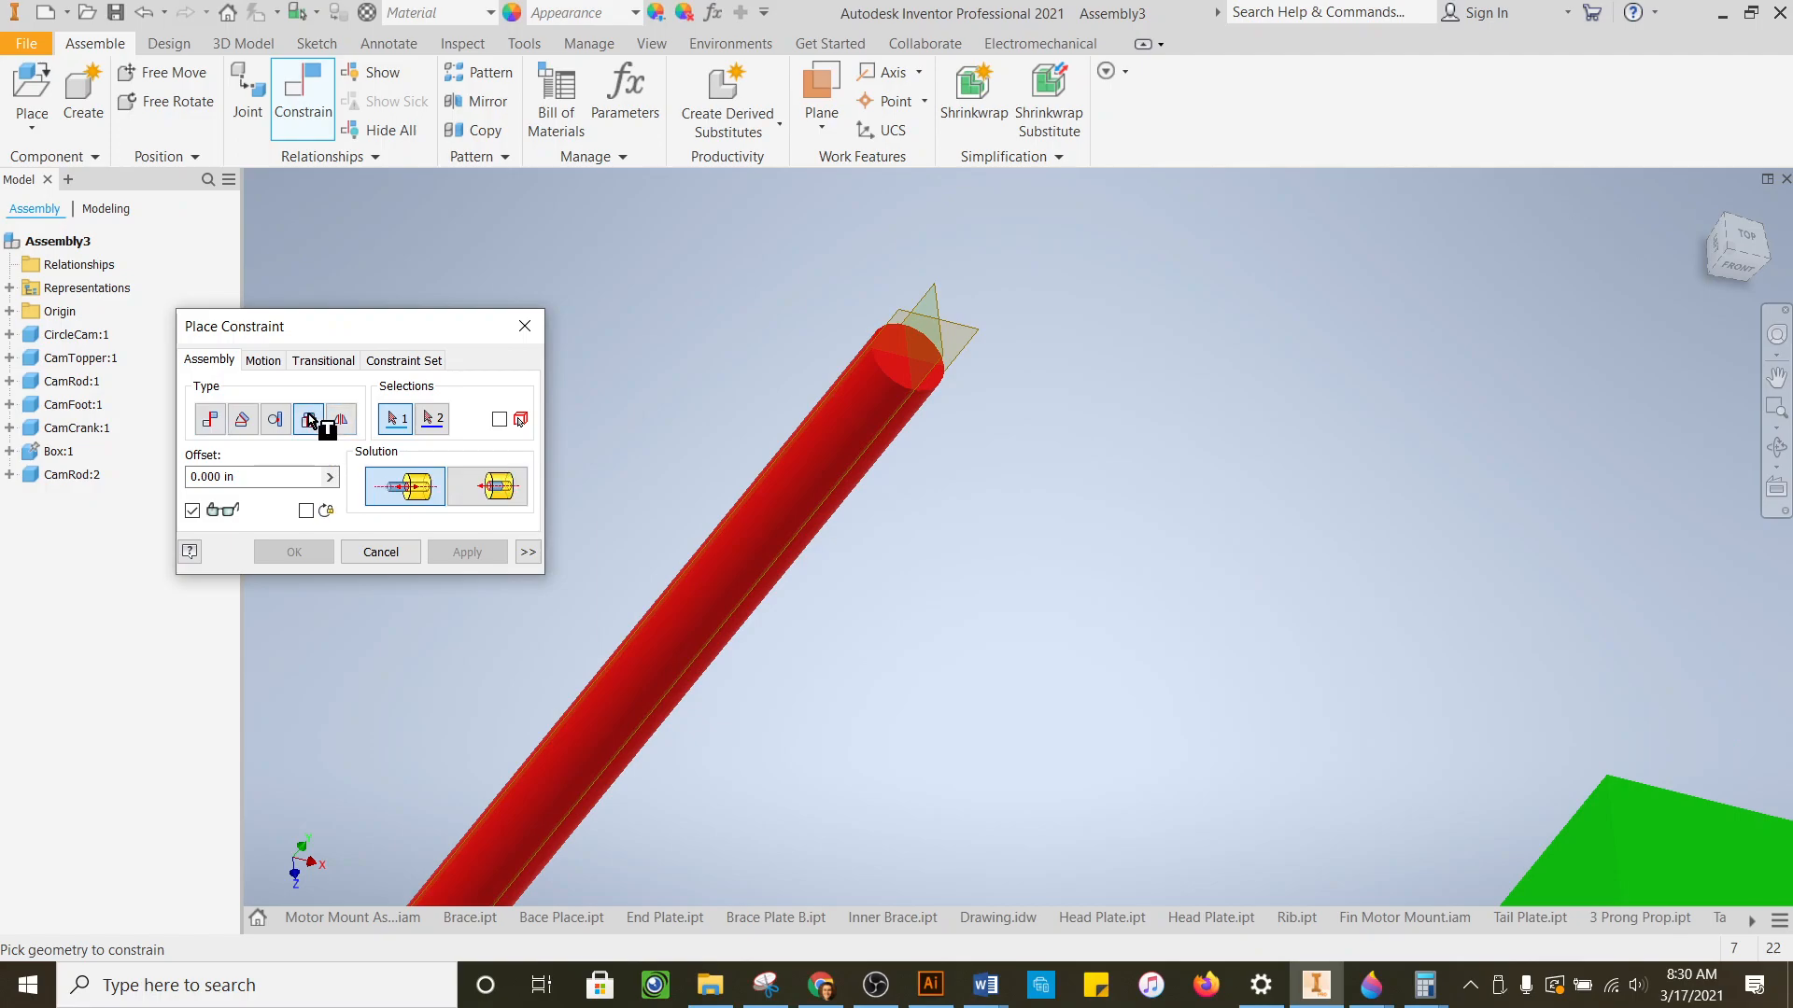
{"action": "left_click", "coordinate": [896, 356]}
{"action": "scroll", "coordinate": [952, 466], "scroll_direction": "down", "scroll_amount": 5}
{"action": "scroll", "coordinate": [1061, 775], "scroll_direction": "up", "scroll_amount": 6}
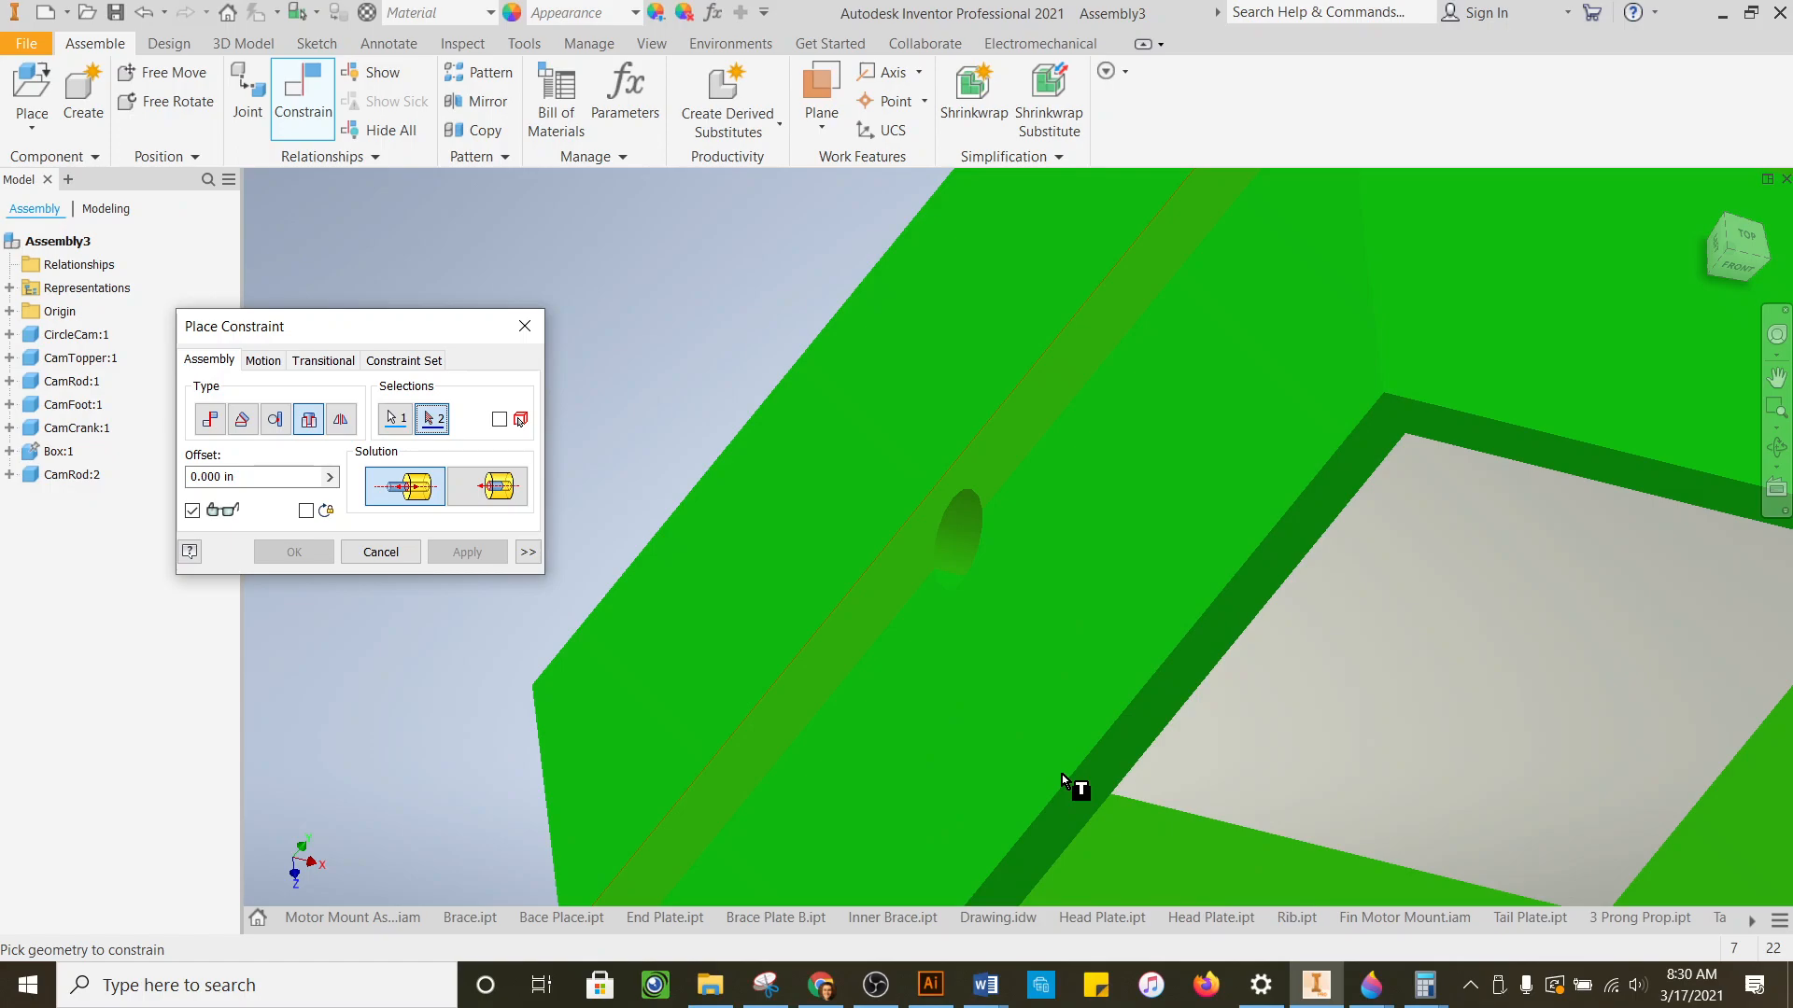
{"action": "left_click", "coordinate": [953, 575]}
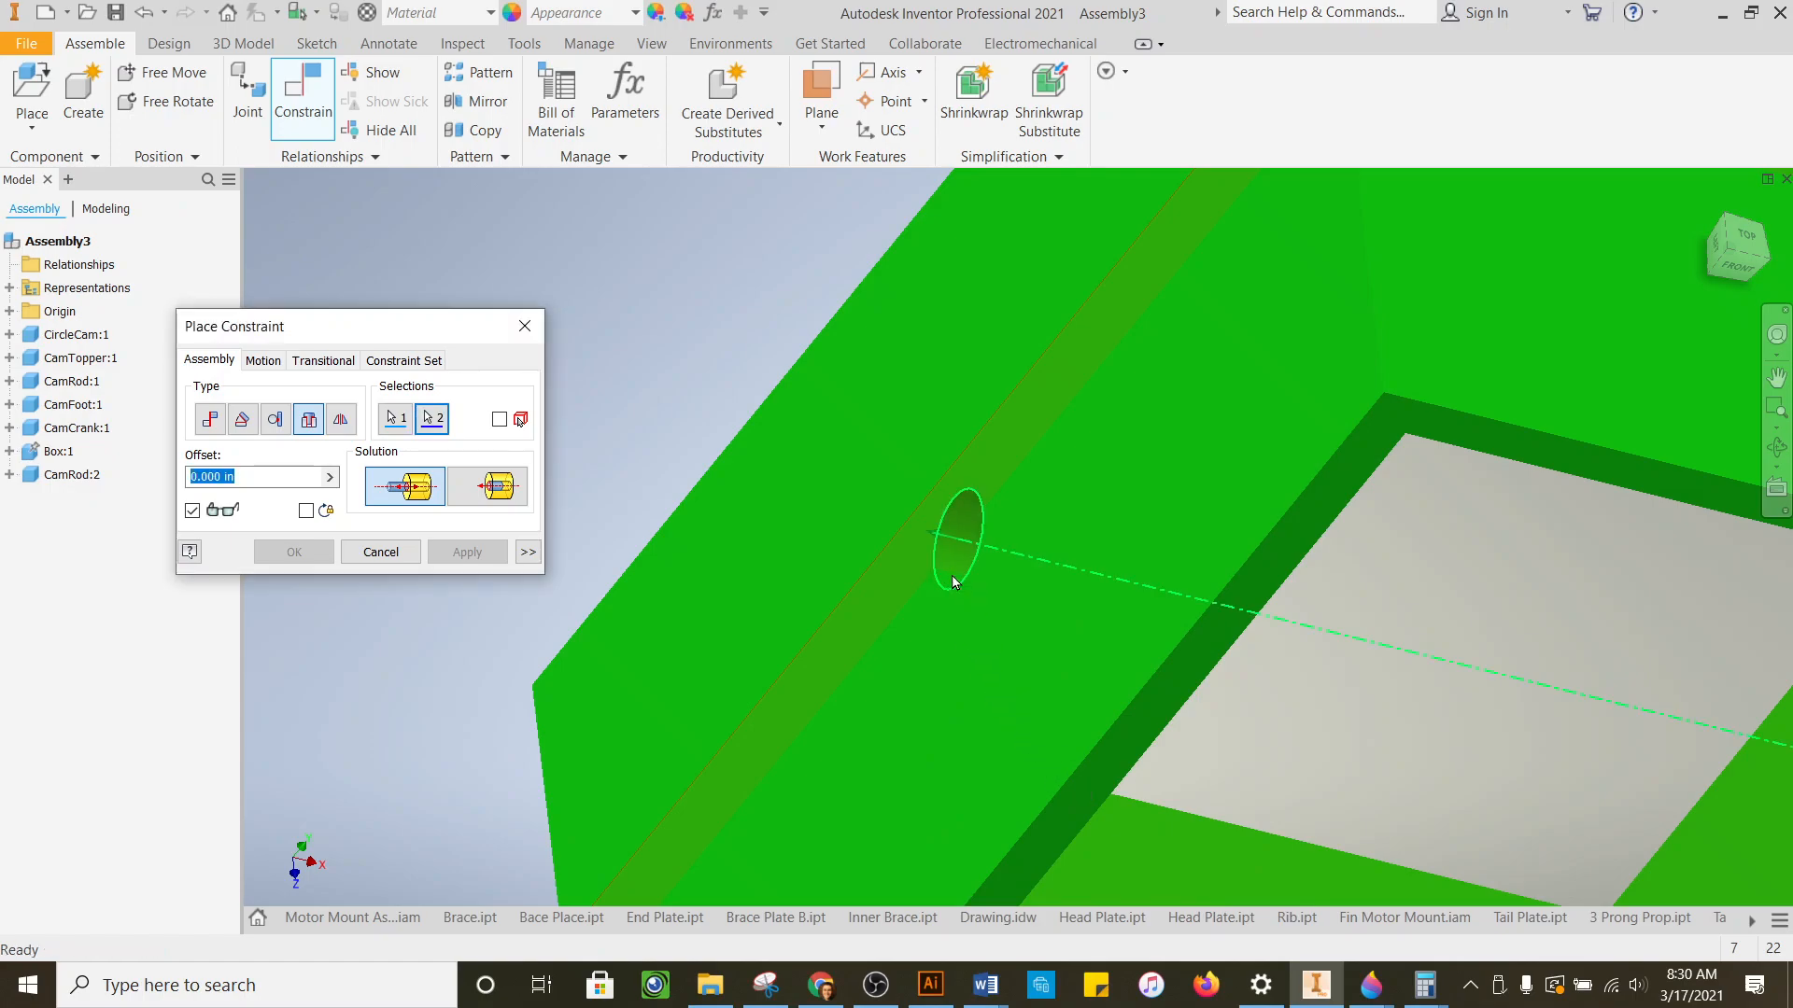
{"action": "scroll", "coordinate": [813, 530], "scroll_direction": "down", "scroll_amount": 5}
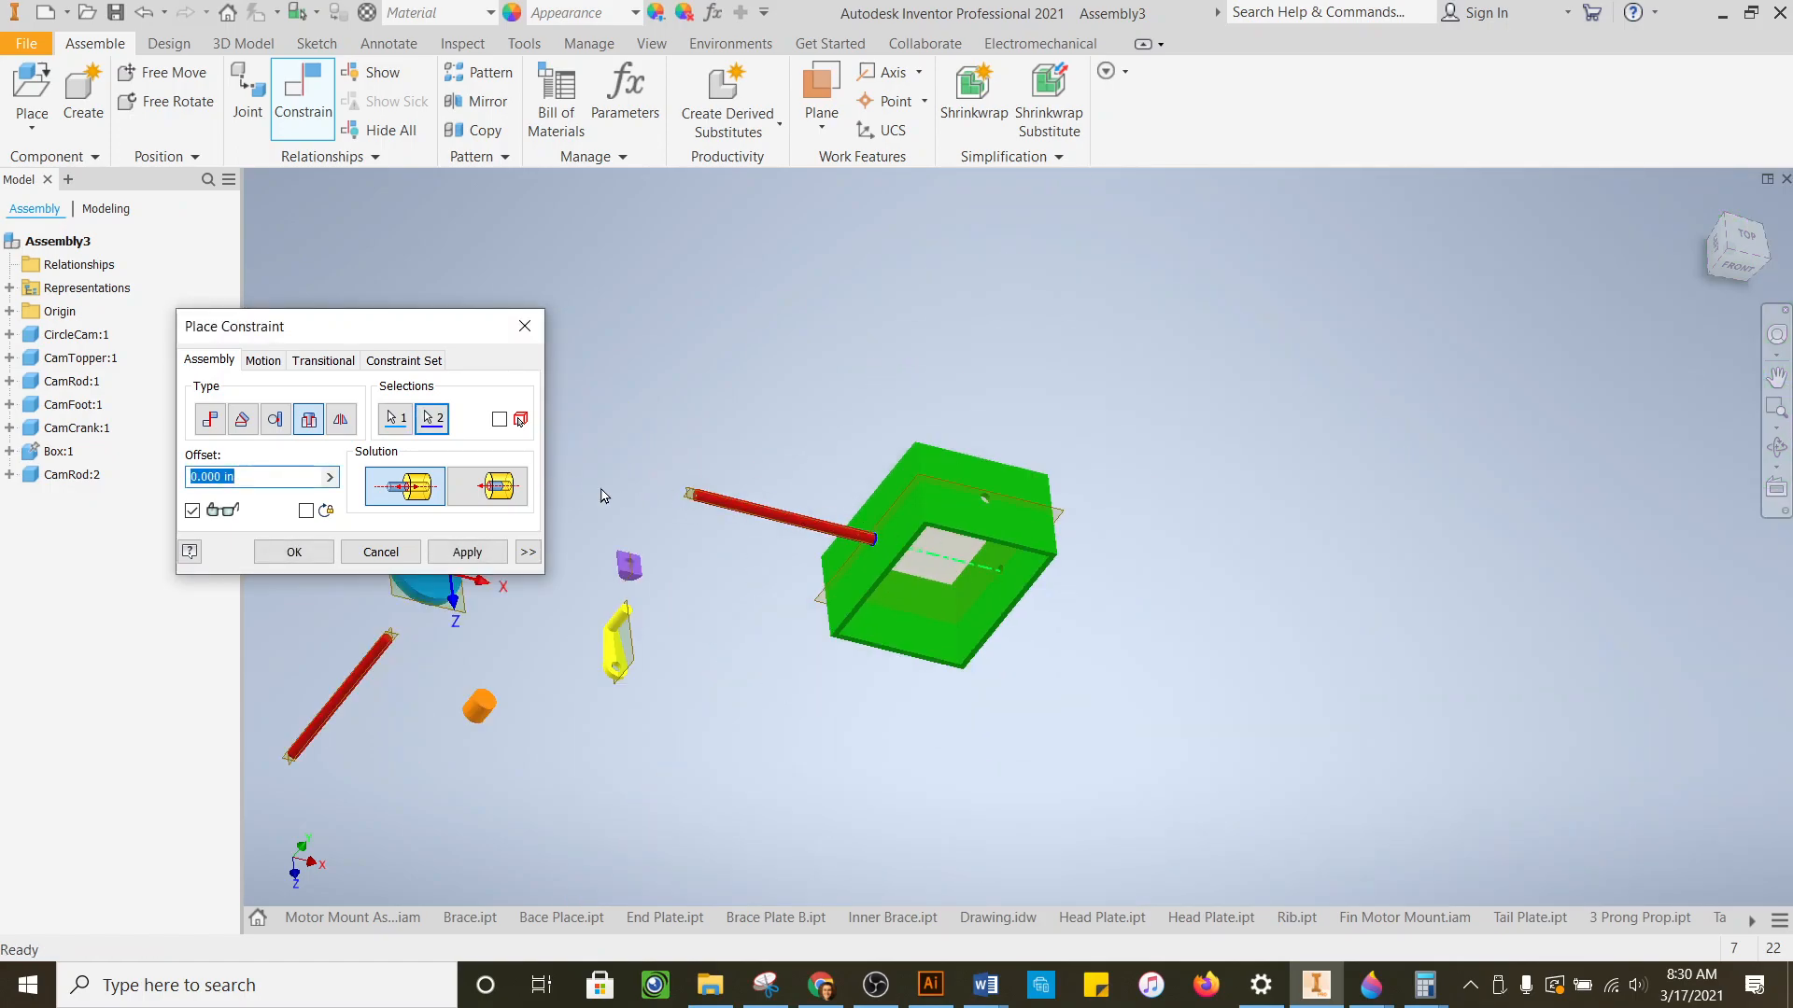
{"action": "left_click", "coordinate": [501, 487]}
{"action": "left_click", "coordinate": [459, 558]}
{"action": "left_click_drag", "start_coordinate": [1731, 262], "coordinate": [1726, 244]}
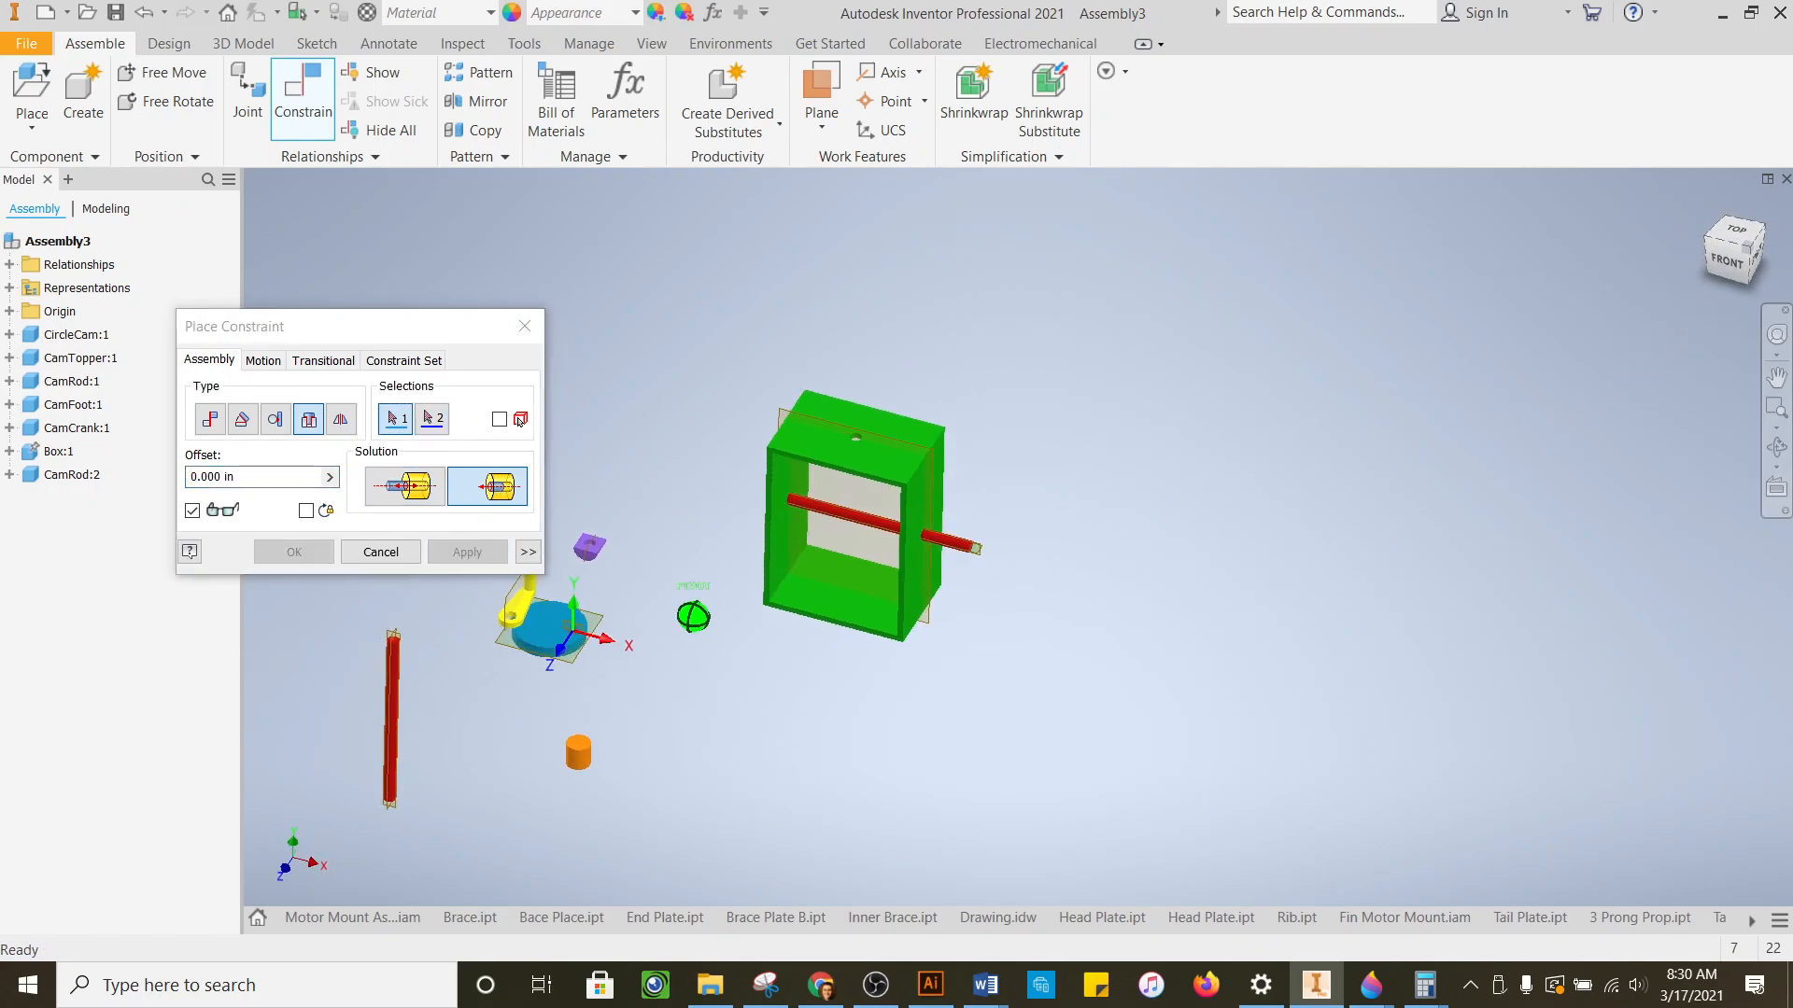
{"action": "scroll", "coordinate": [732, 472], "scroll_direction": "up", "scroll_amount": 5}
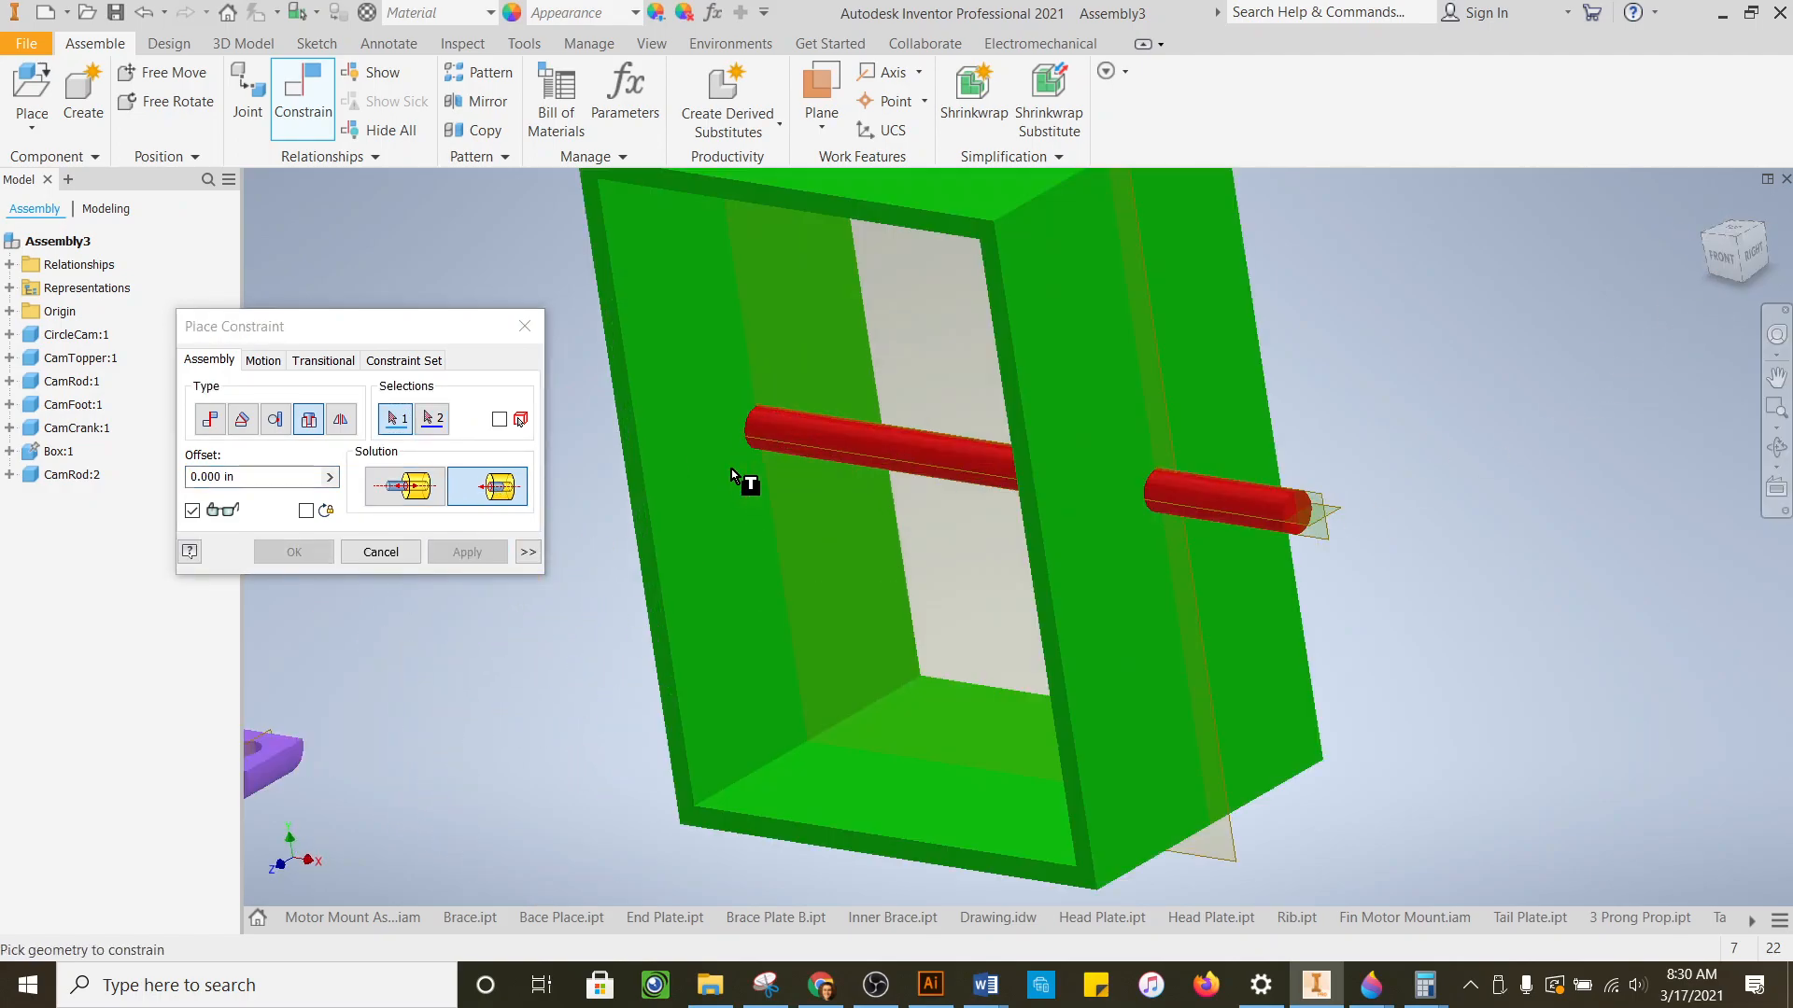
{"action": "left_click", "coordinate": [395, 557]}
- Test the movement of the inserted CamRod inside the Box by pulling on its protruding end
{"action": "left_click", "coordinate": [1335, 497]}
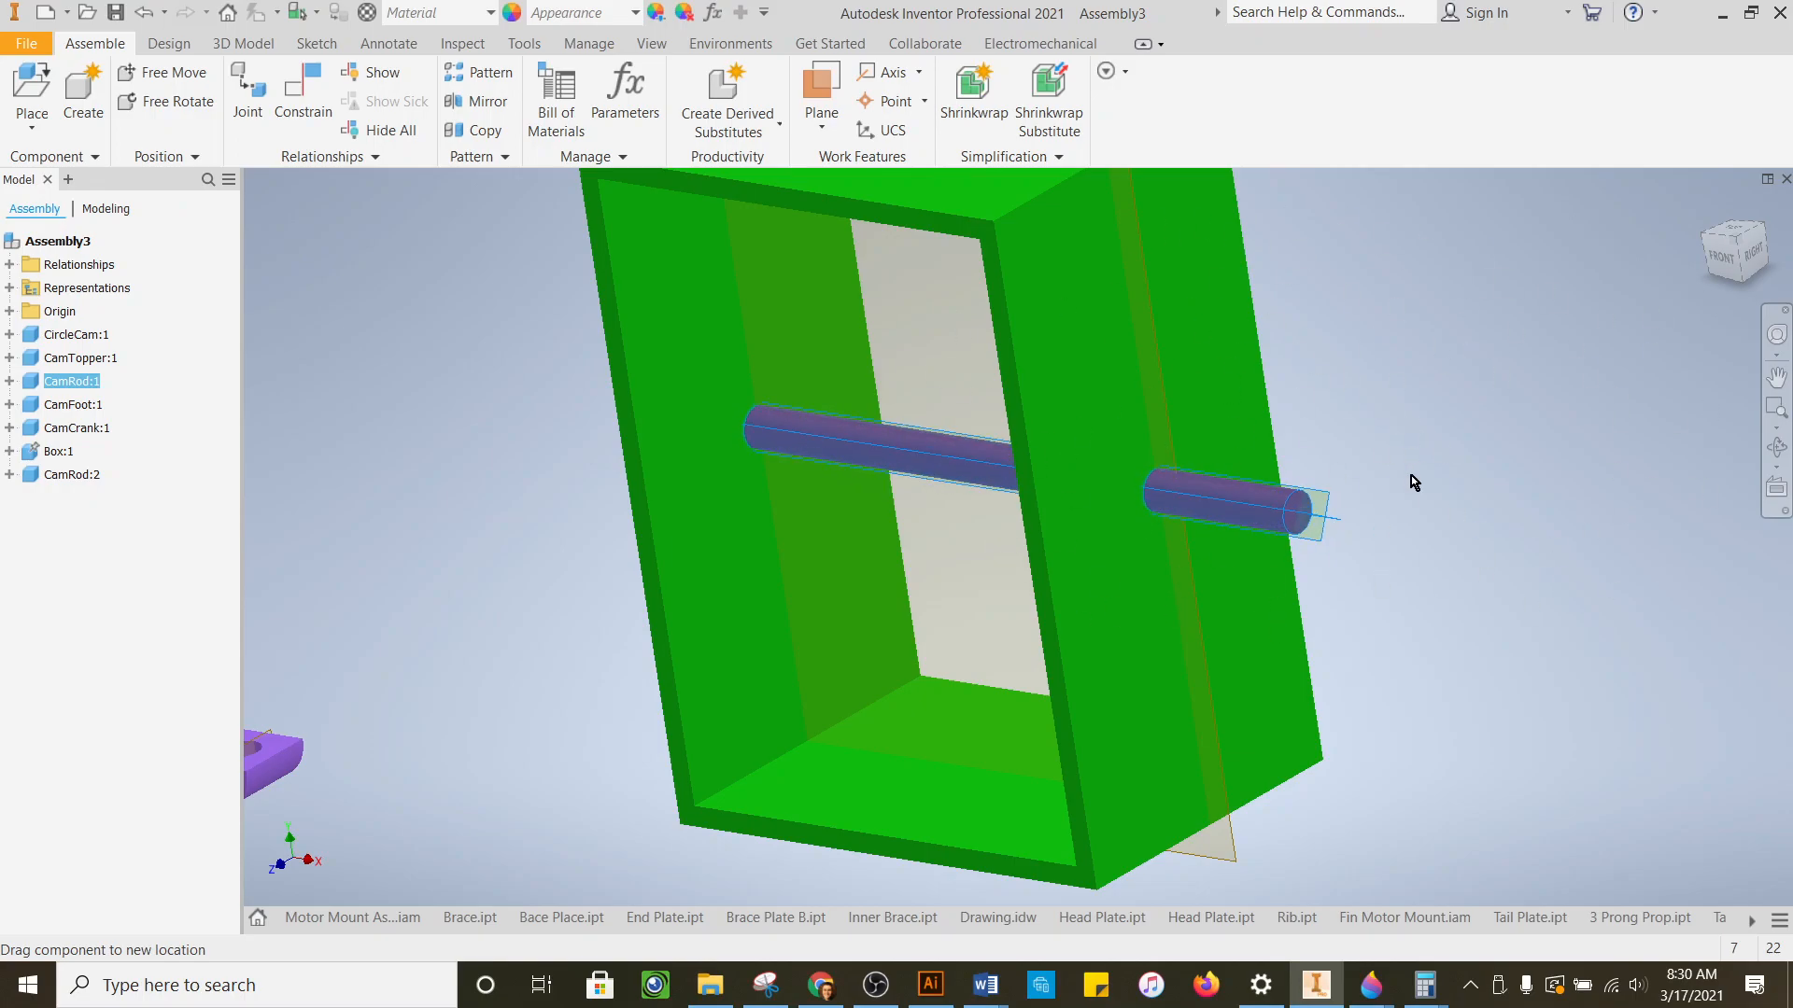
{"action": "scroll", "coordinate": [1298, 490], "scroll_direction": "up", "scroll_amount": 3}
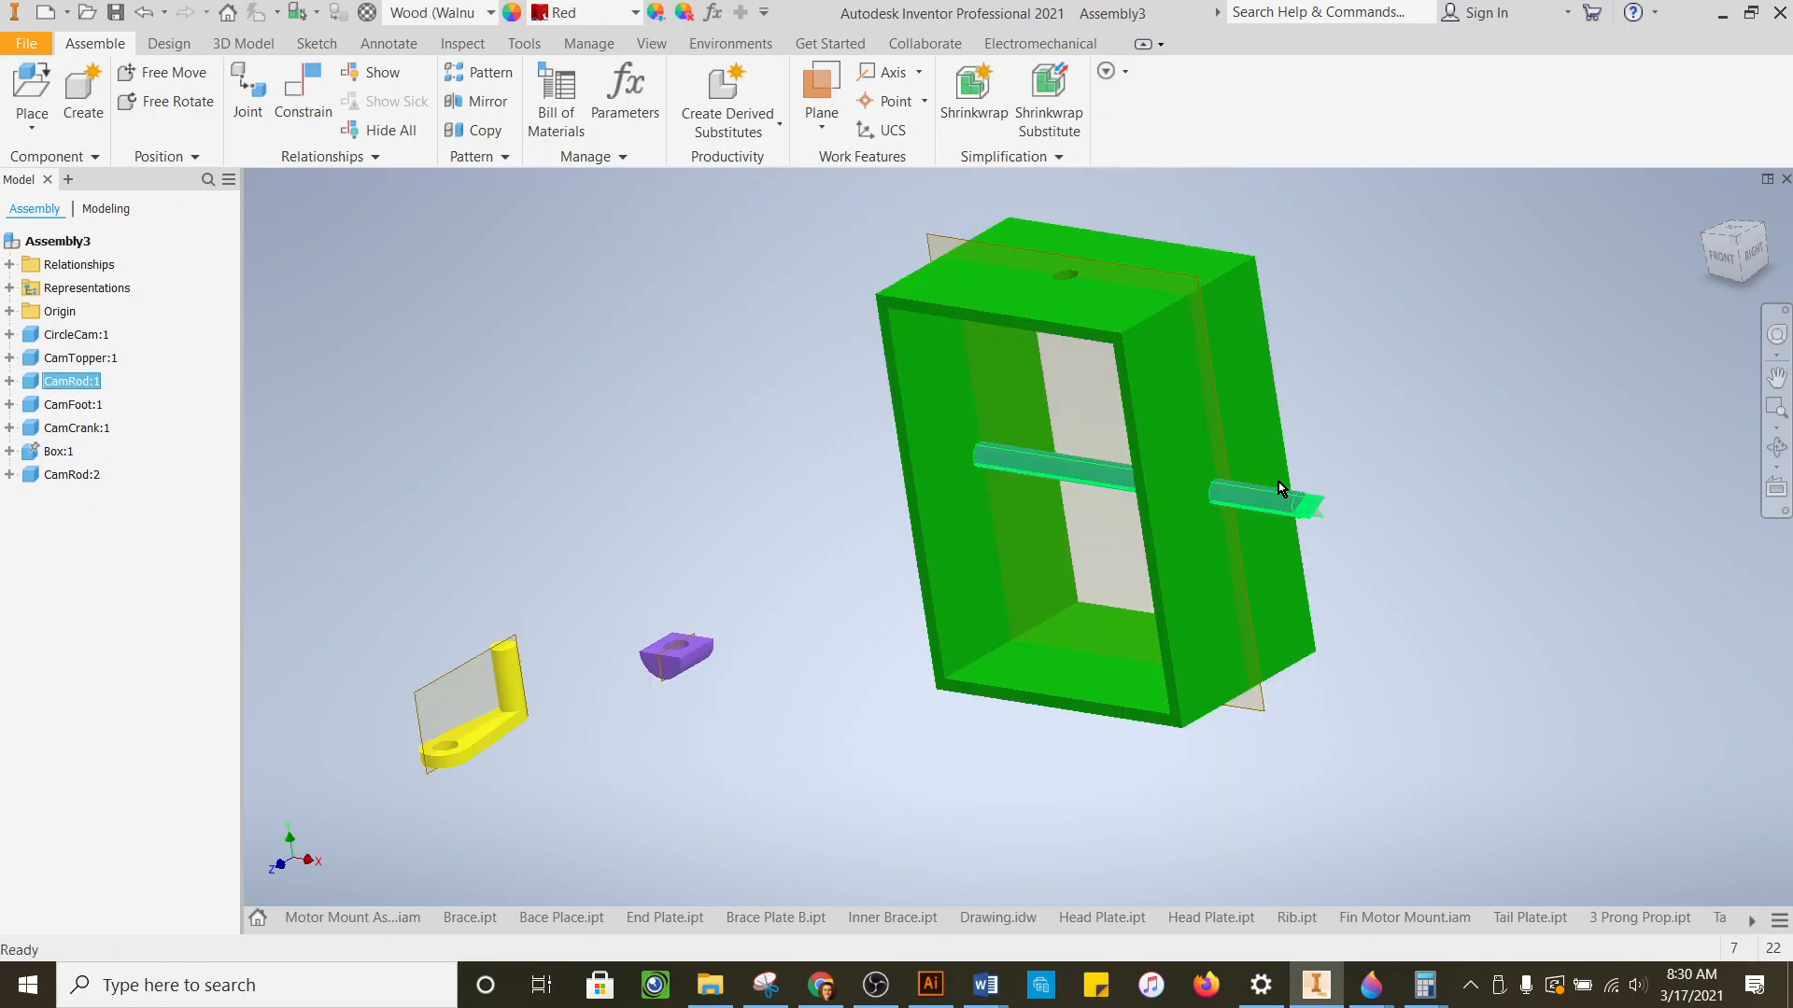
{"action": "scroll", "coordinate": [1284, 484], "scroll_direction": "up", "scroll_amount": 2}
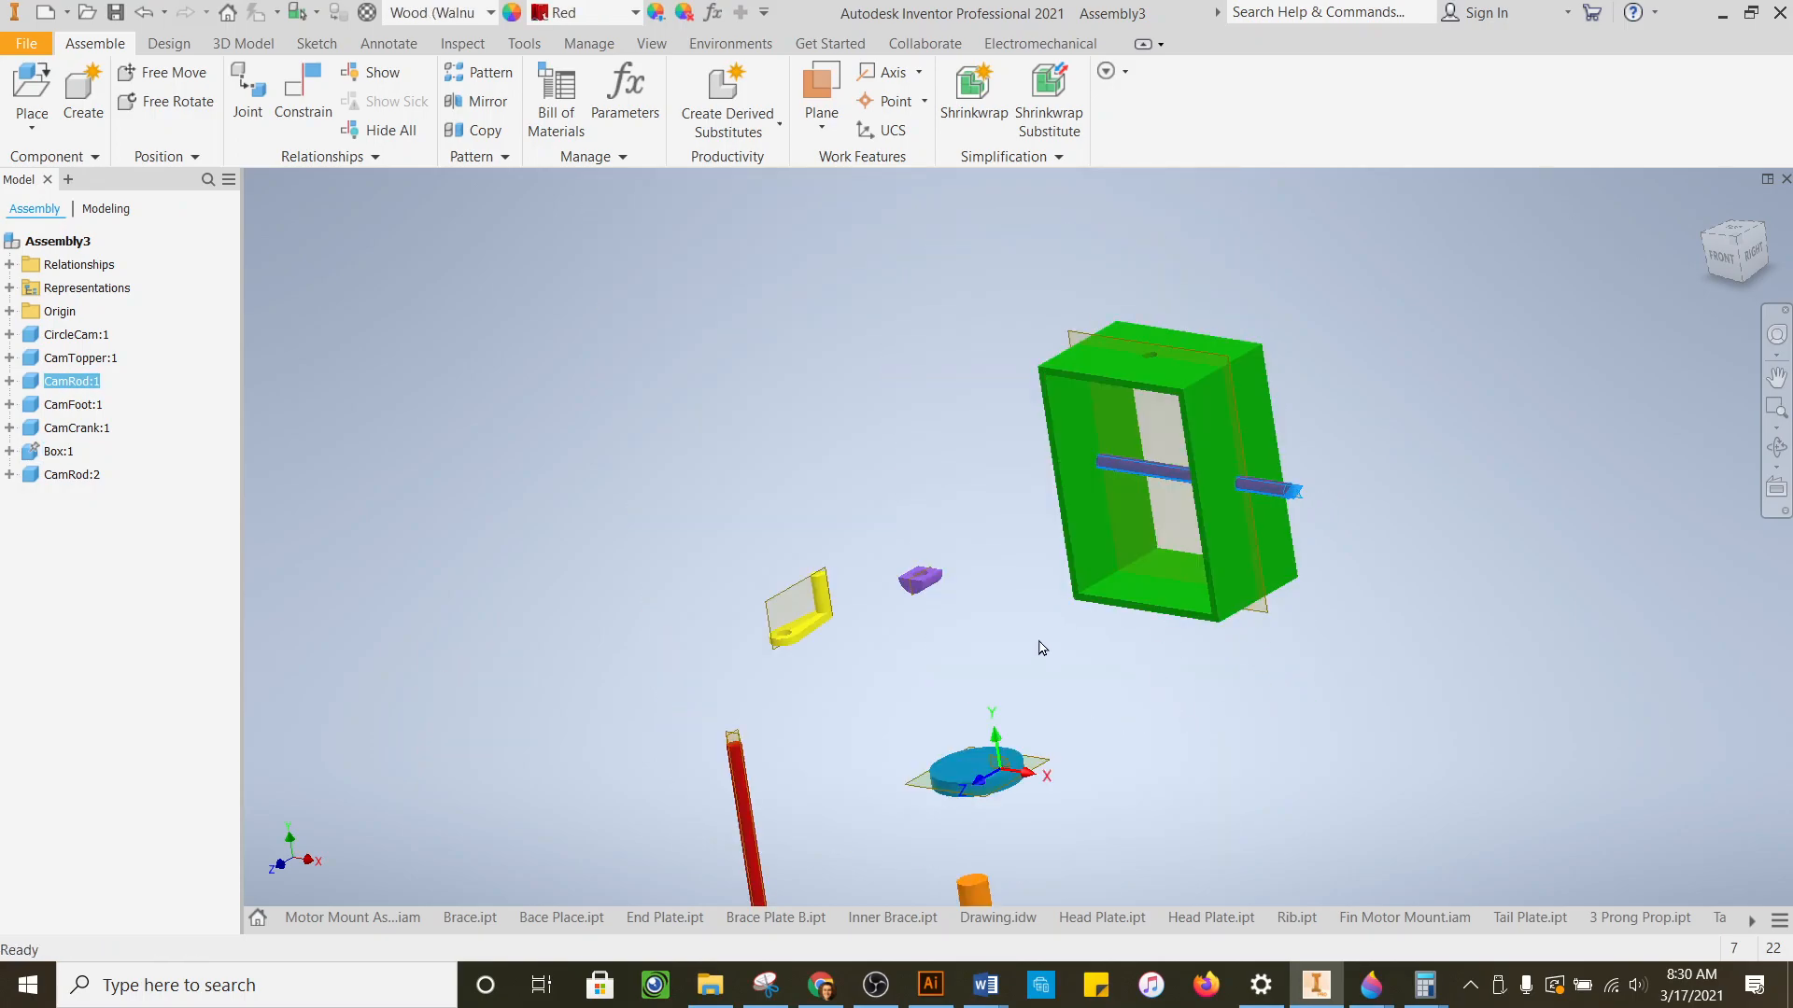
- Examine the CircleCam and its off-centre hole up close, along with the loose parts around it
{"action": "scroll", "coordinate": [1027, 773], "scroll_direction": "down", "scroll_amount": 2}
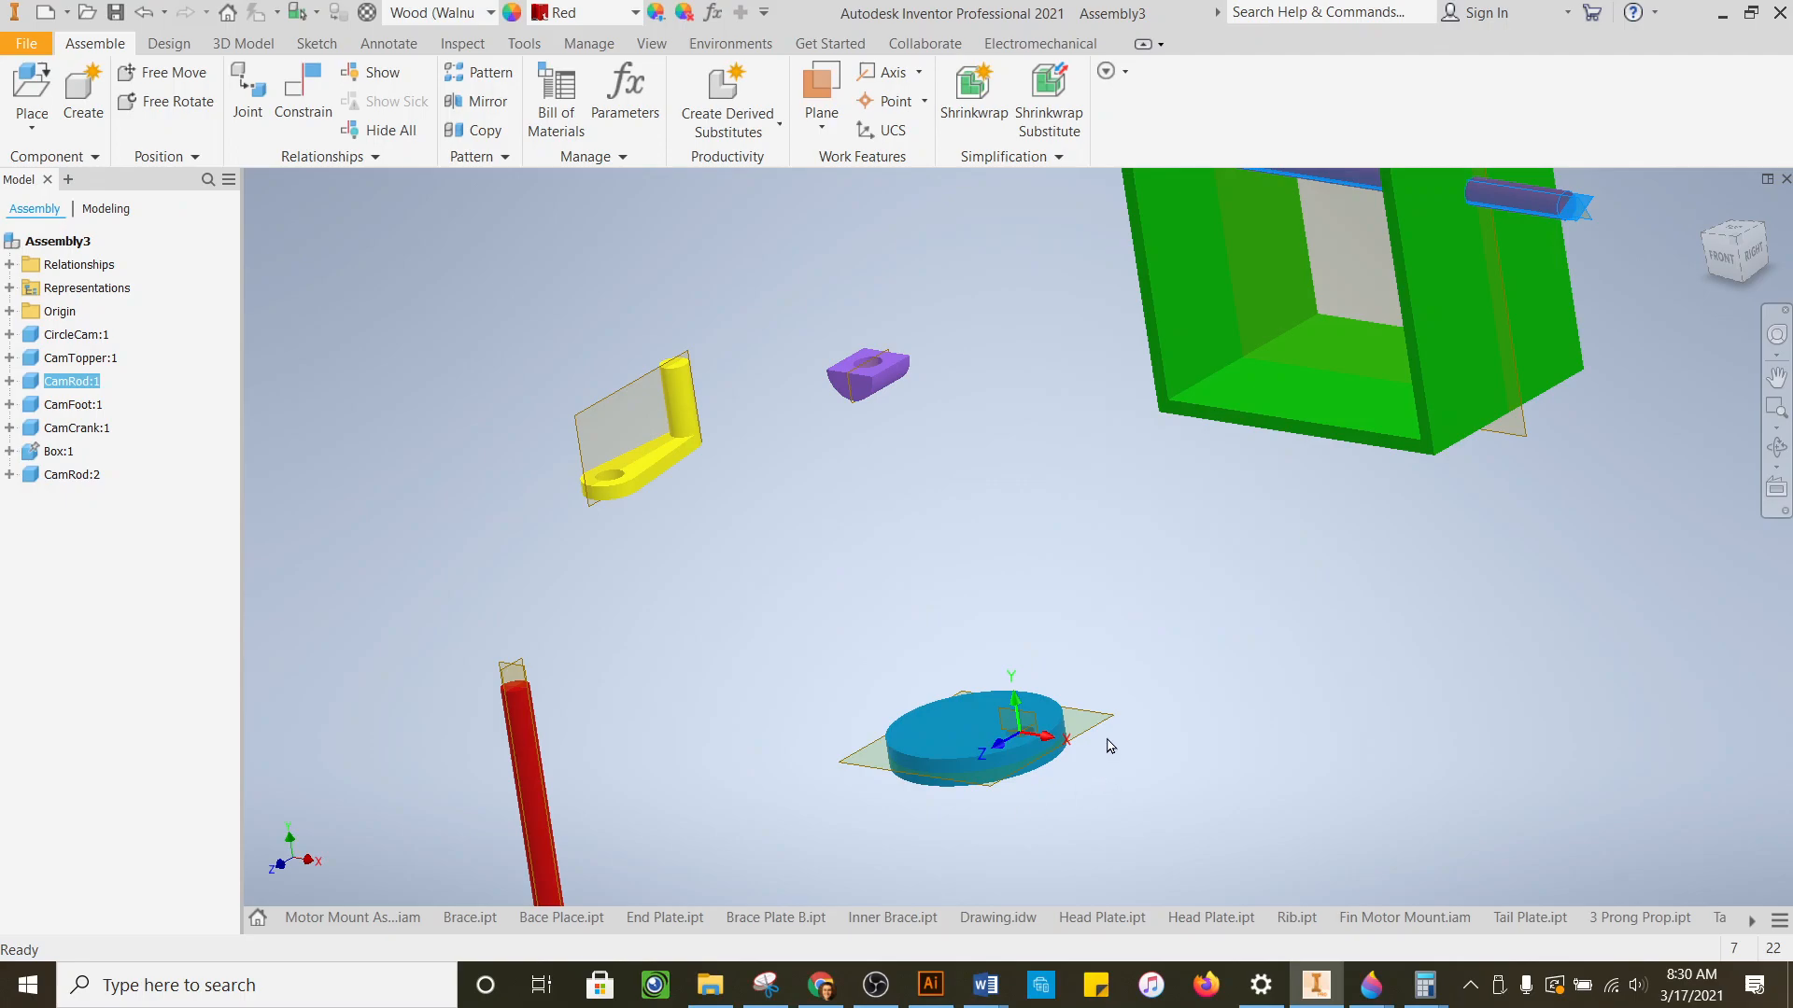
{"action": "scroll", "coordinate": [1097, 756], "scroll_direction": "down", "scroll_amount": 2}
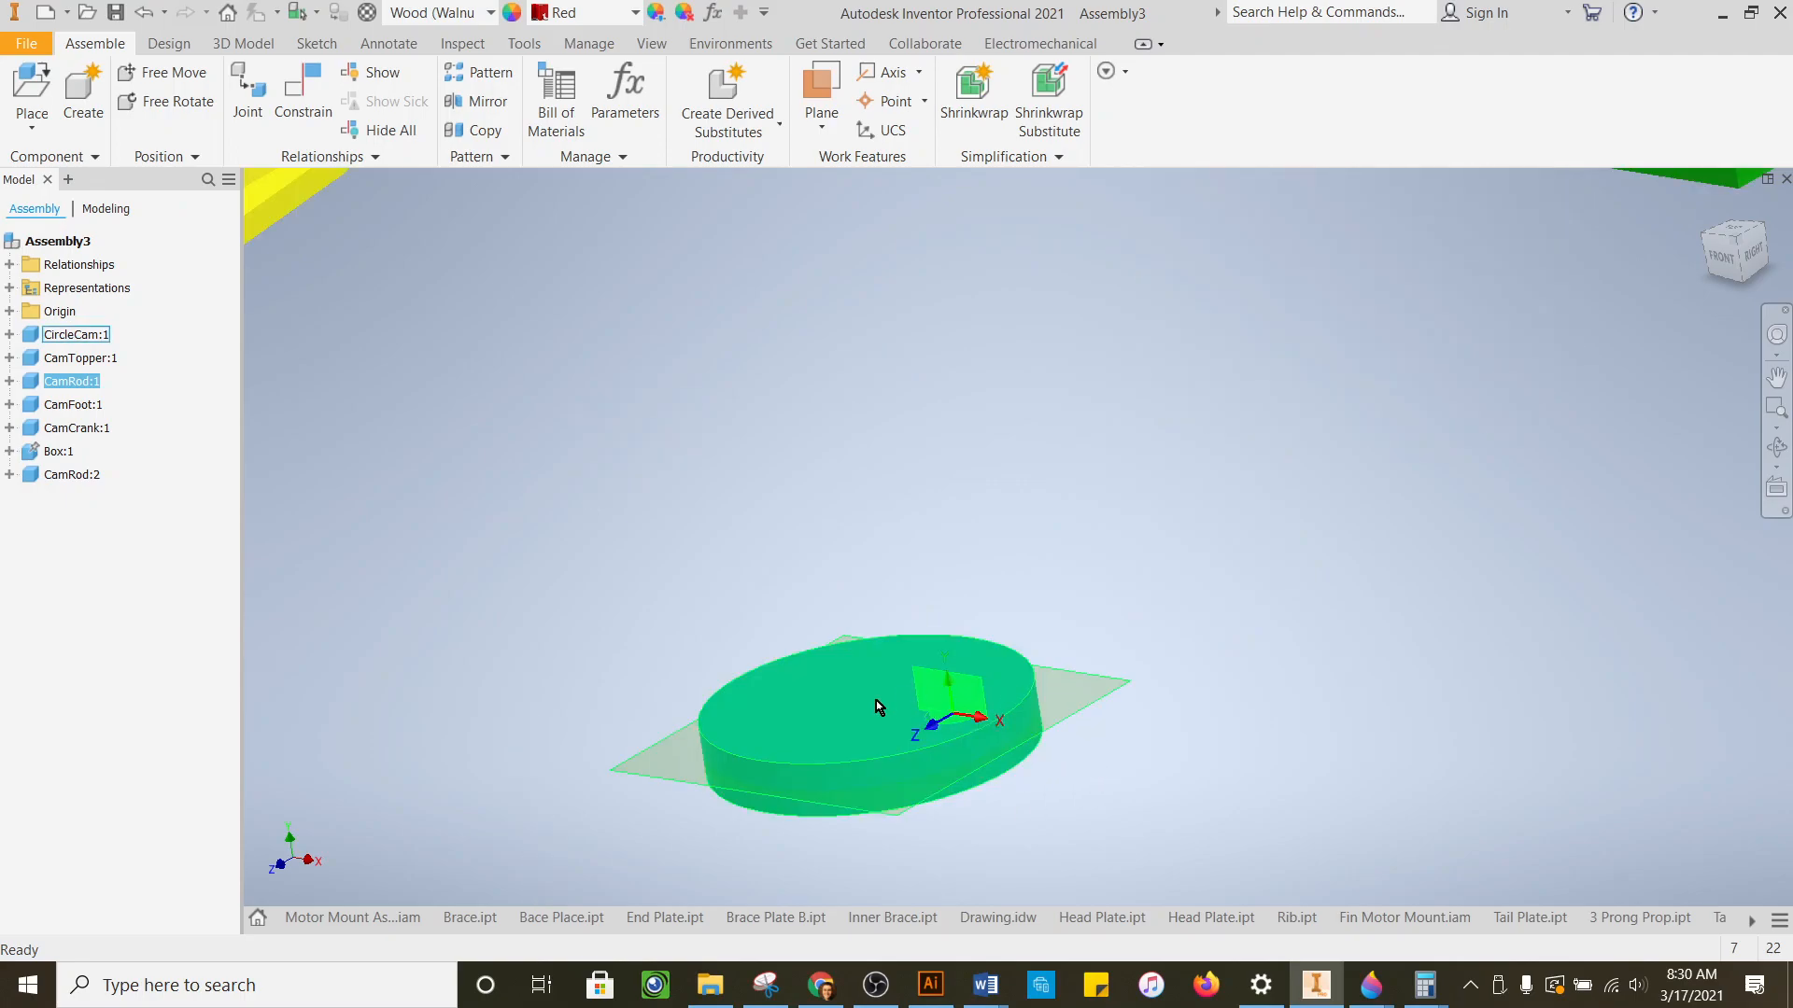
{"action": "scroll", "coordinate": [902, 700], "scroll_direction": "up", "scroll_amount": 2}
{"action": "scroll", "coordinate": [1189, 620], "scroll_direction": "up", "scroll_amount": 2}
{"action": "left_click", "coordinate": [1743, 235]}
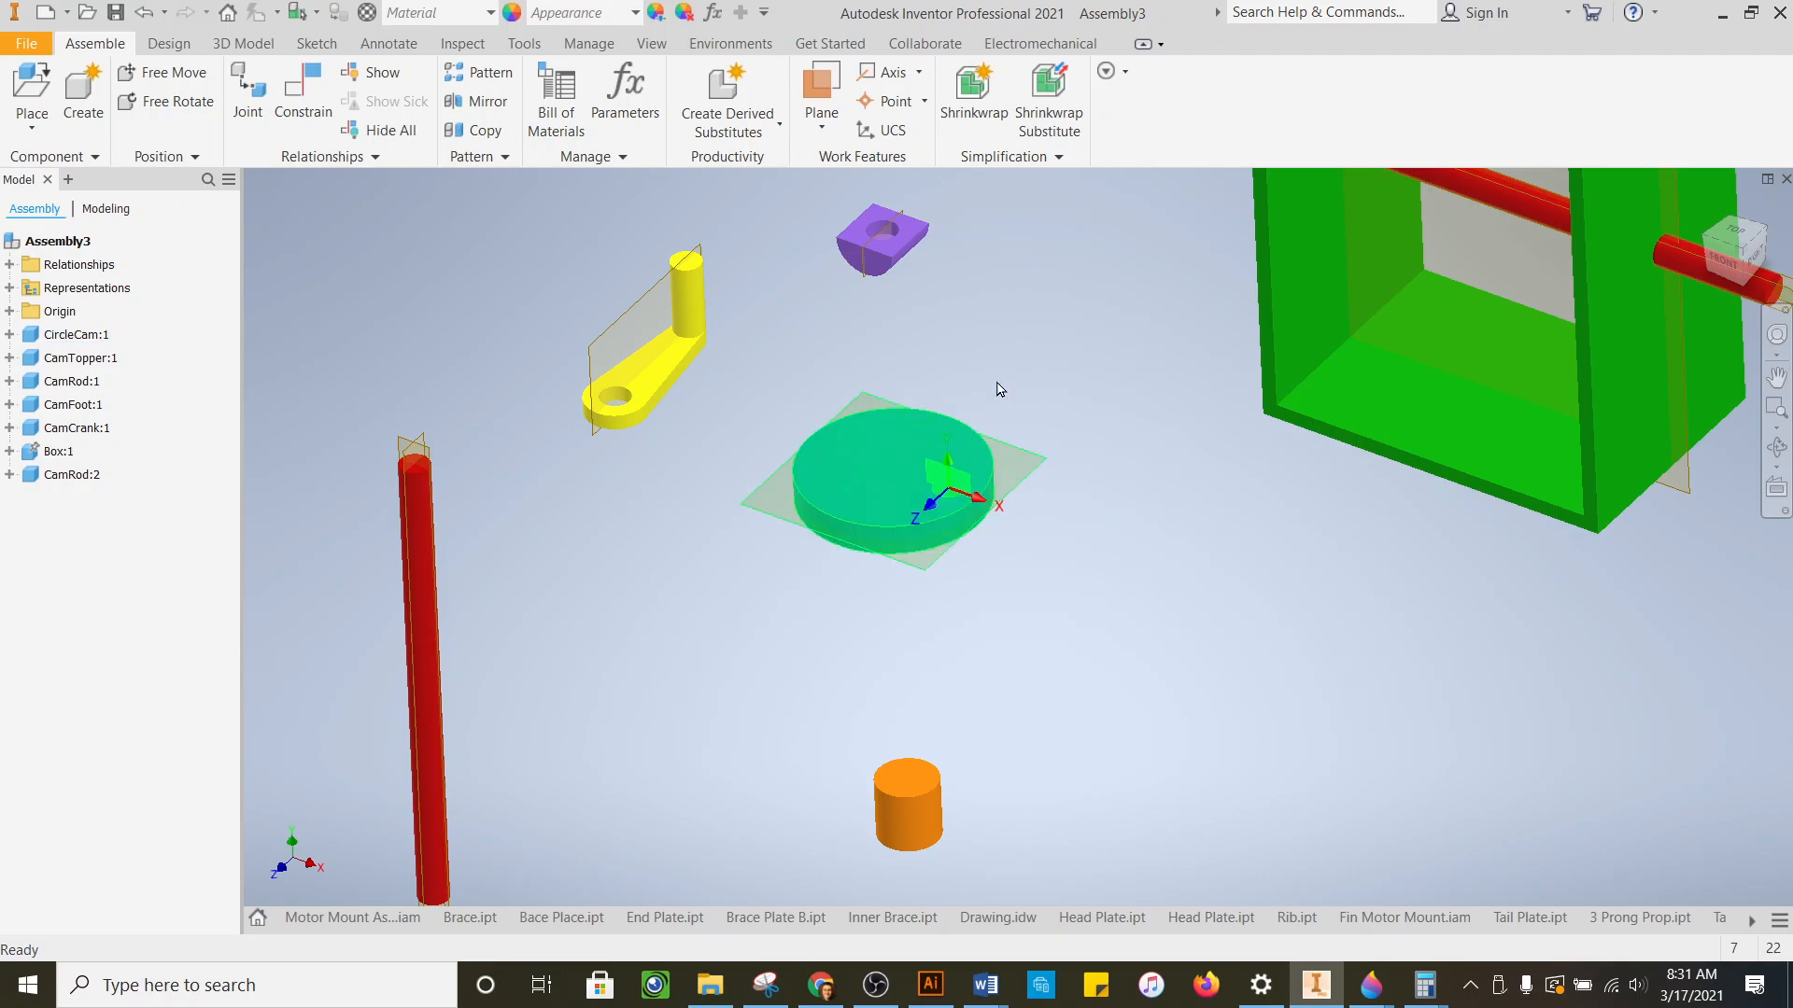
{"action": "scroll", "coordinate": [1174, 658], "scroll_direction": "down", "scroll_amount": 3}
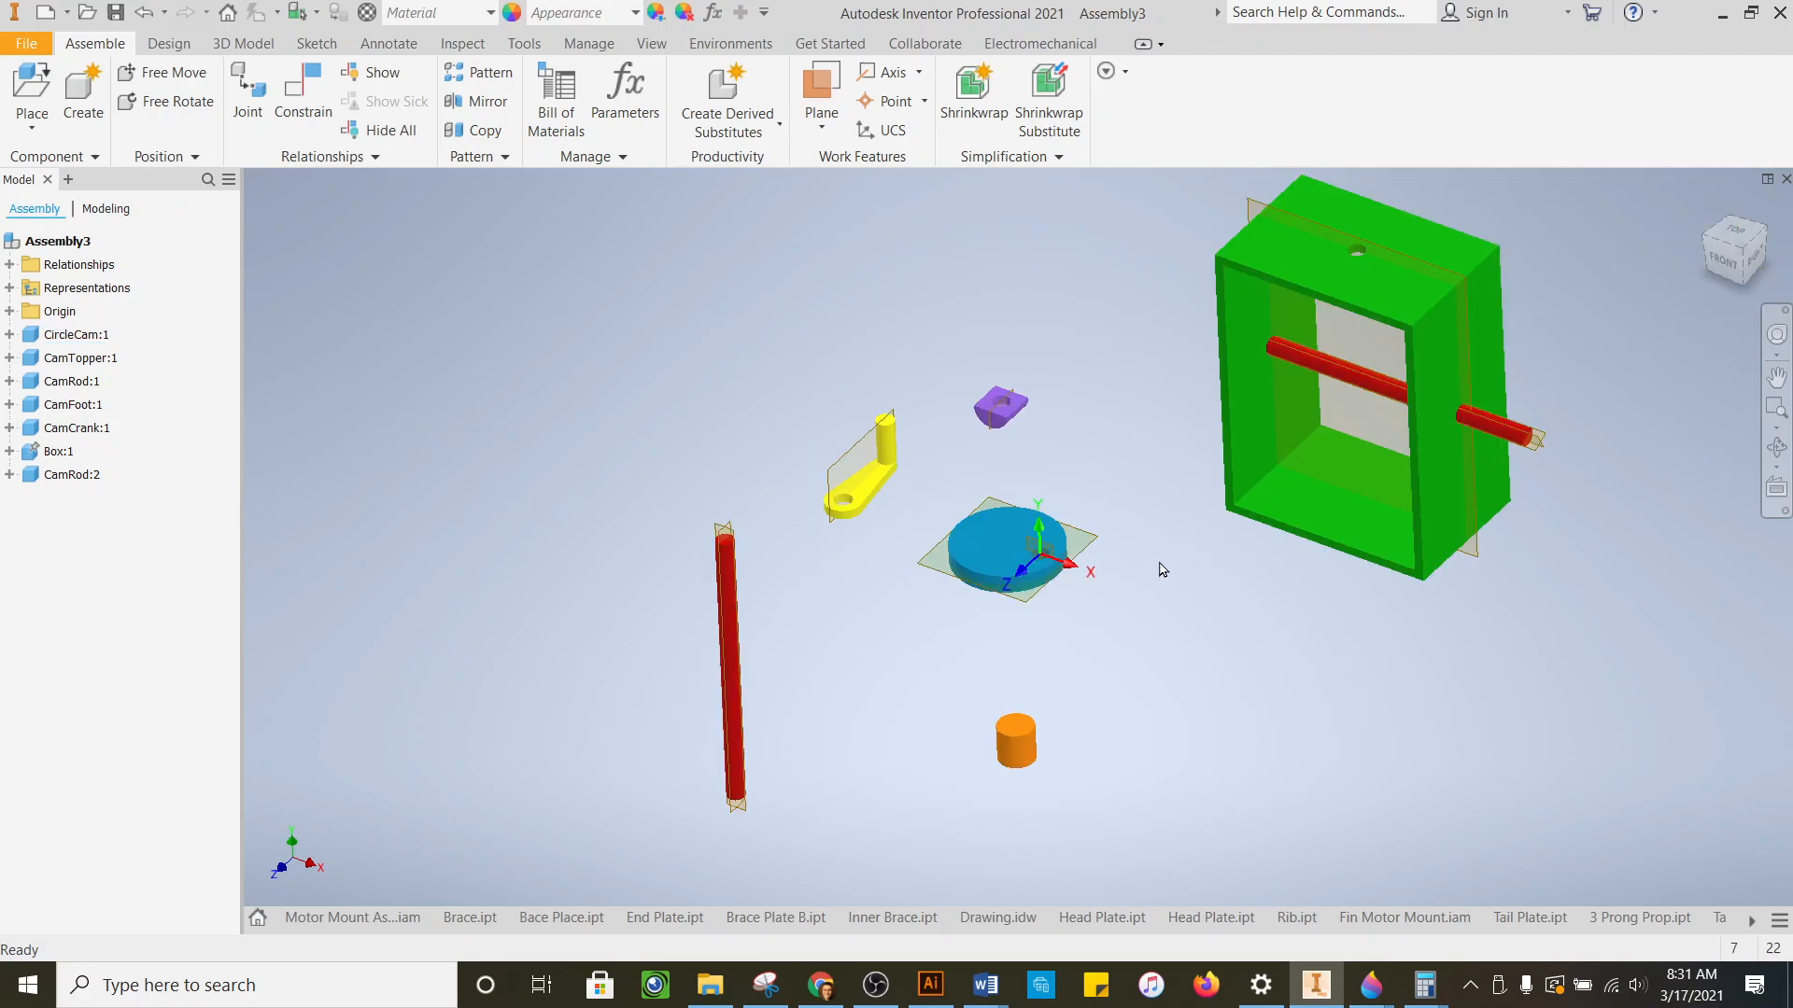
{"action": "scroll", "coordinate": [1162, 570], "scroll_direction": "up", "scroll_amount": 3}
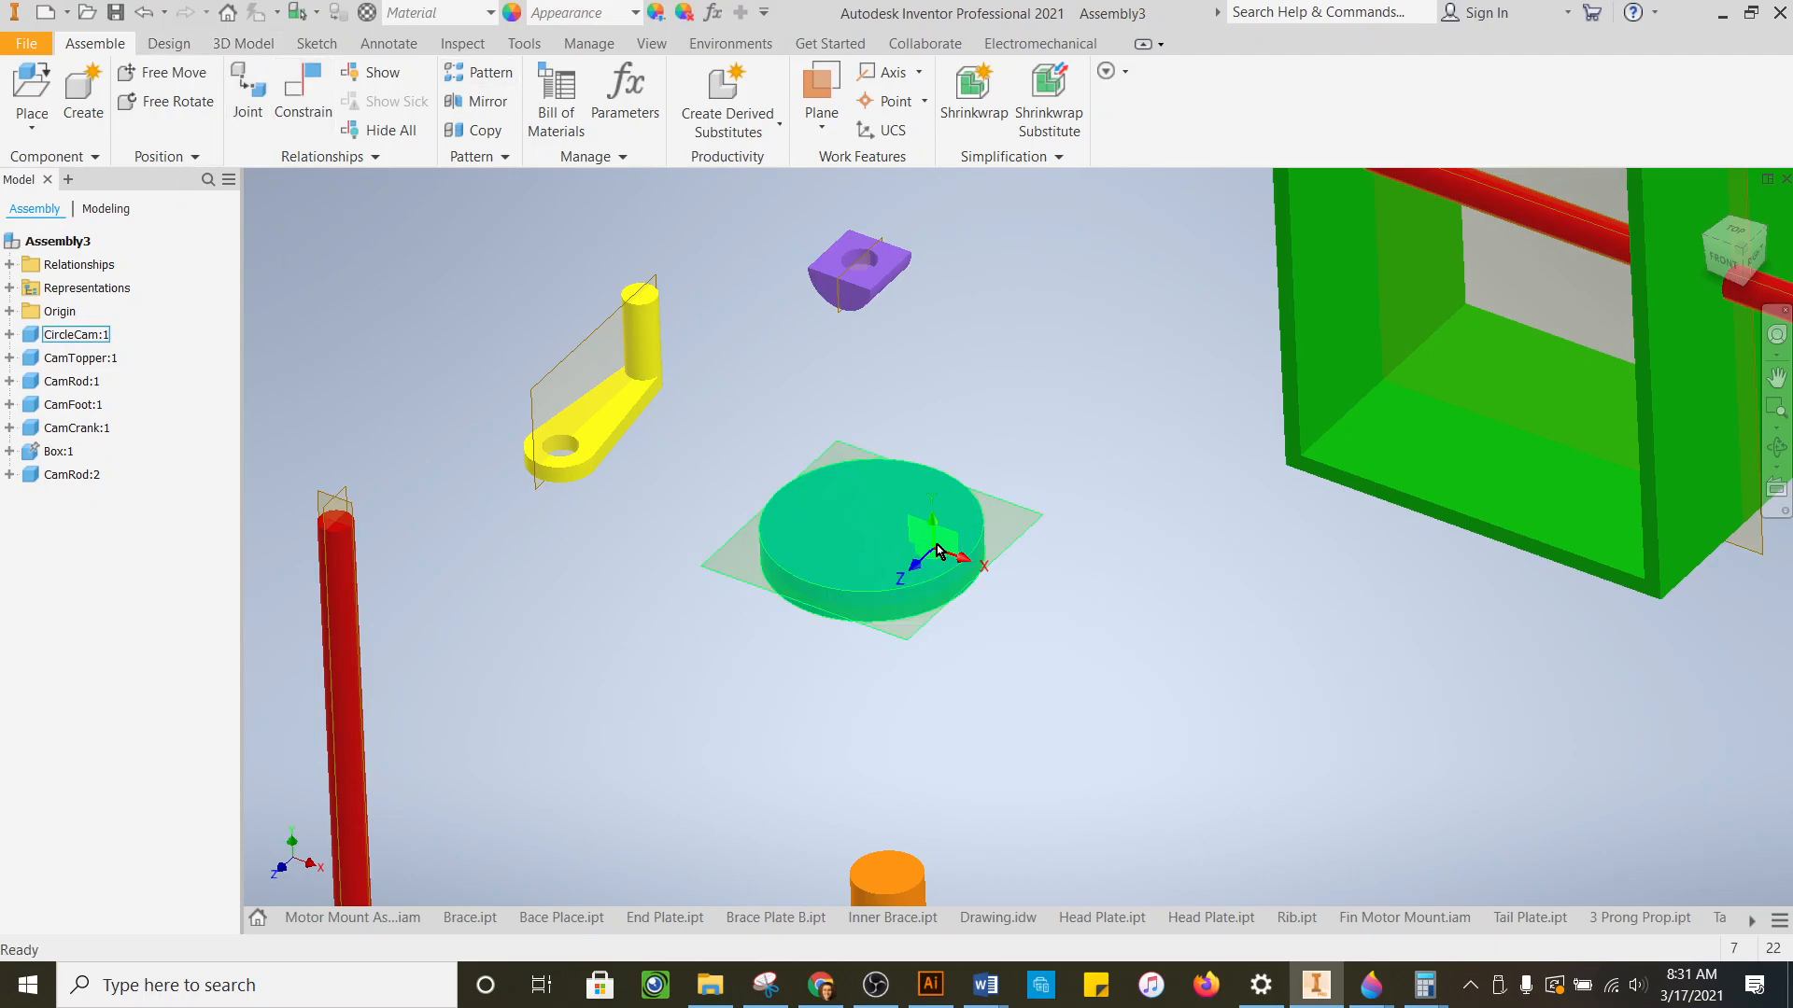
{"action": "scroll", "coordinate": [1046, 570], "scroll_direction": "down", "scroll_amount": 3}
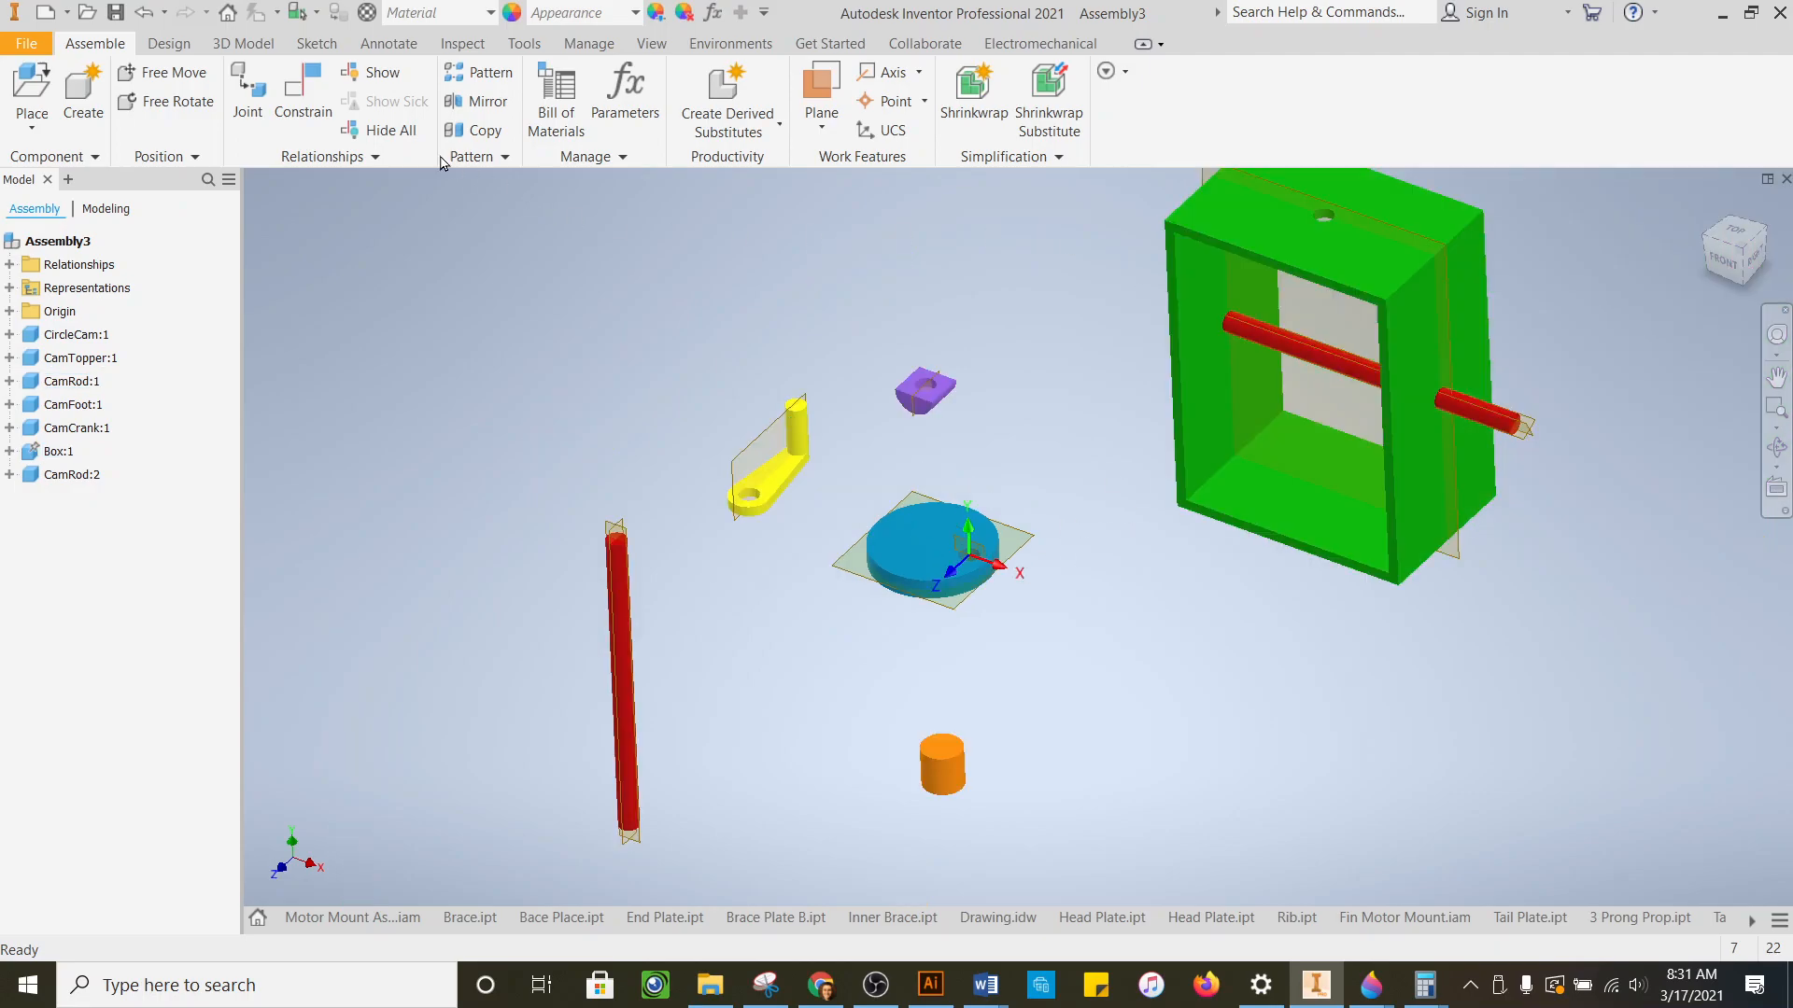
- Mate the Y axis through the CircleCam's off-centre hole to the inserted CamRod's centre axis with a 0.000 in offset
{"action": "left_click", "coordinate": [304, 98]}
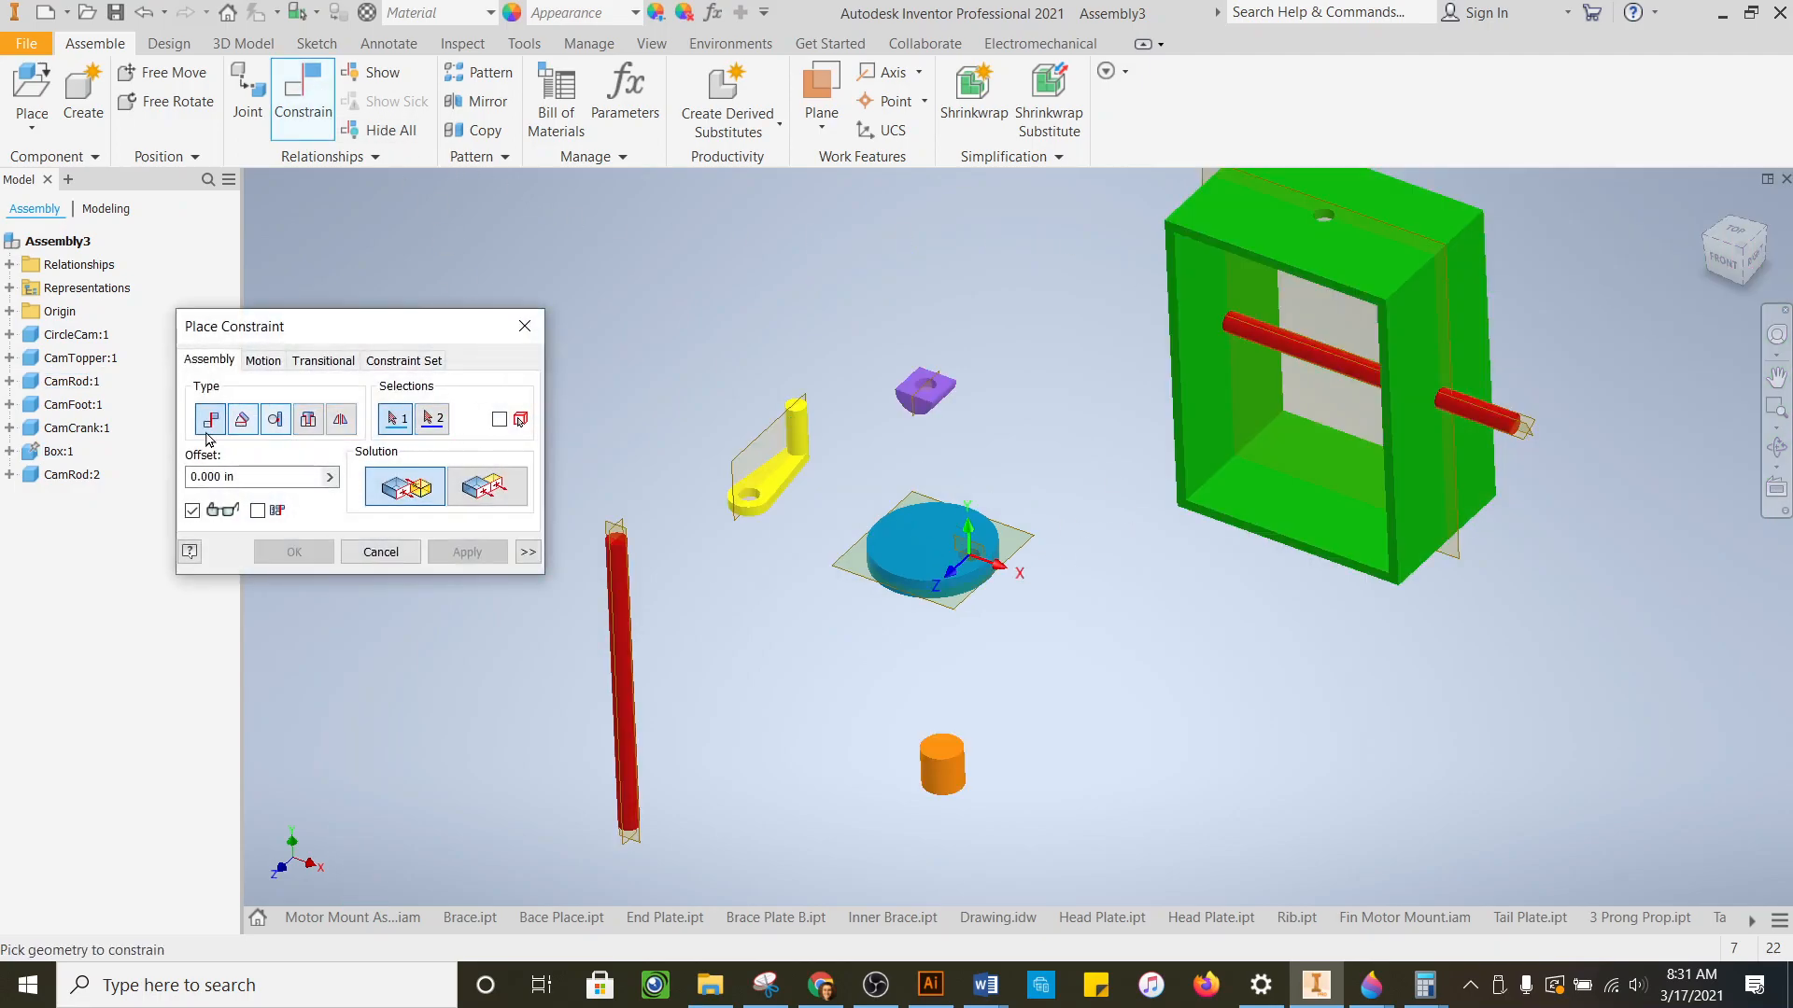
{"action": "scroll", "coordinate": [1041, 602], "scroll_direction": "up", "scroll_amount": 3}
{"action": "scroll", "coordinate": [934, 715], "scroll_direction": "up", "scroll_amount": 2}
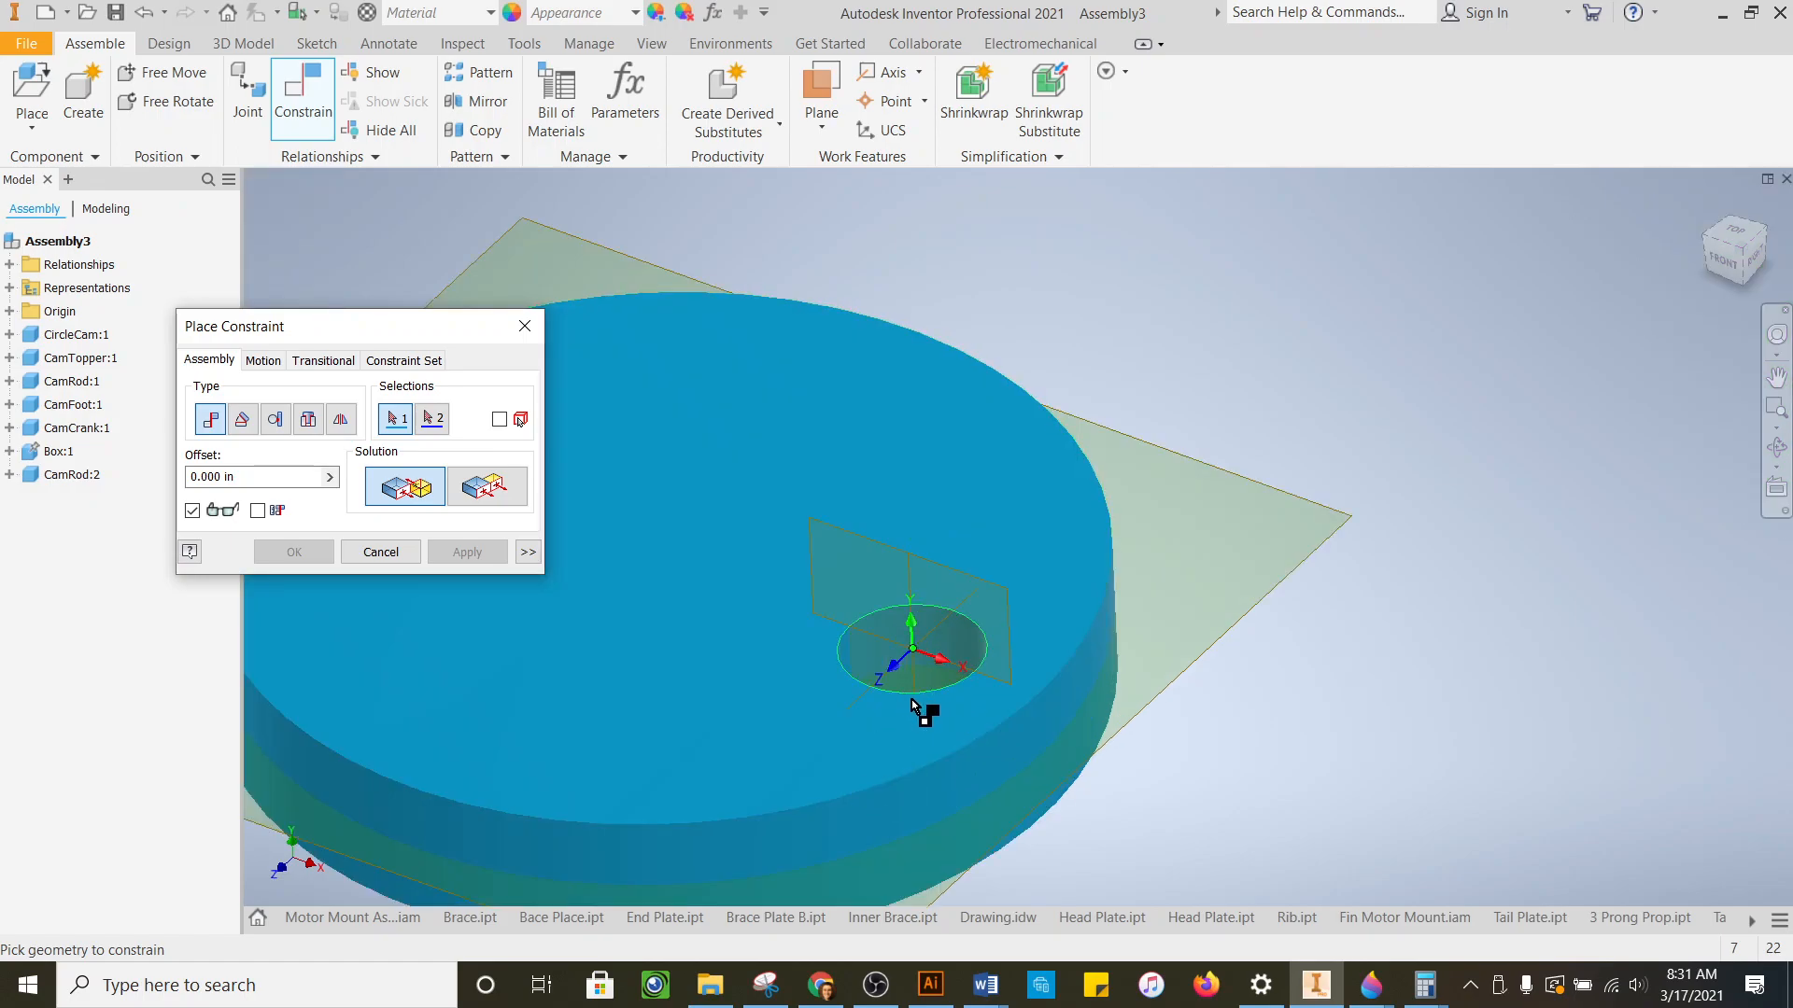
{"action": "scroll", "coordinate": [910, 670], "scroll_direction": "up", "scroll_amount": 3}
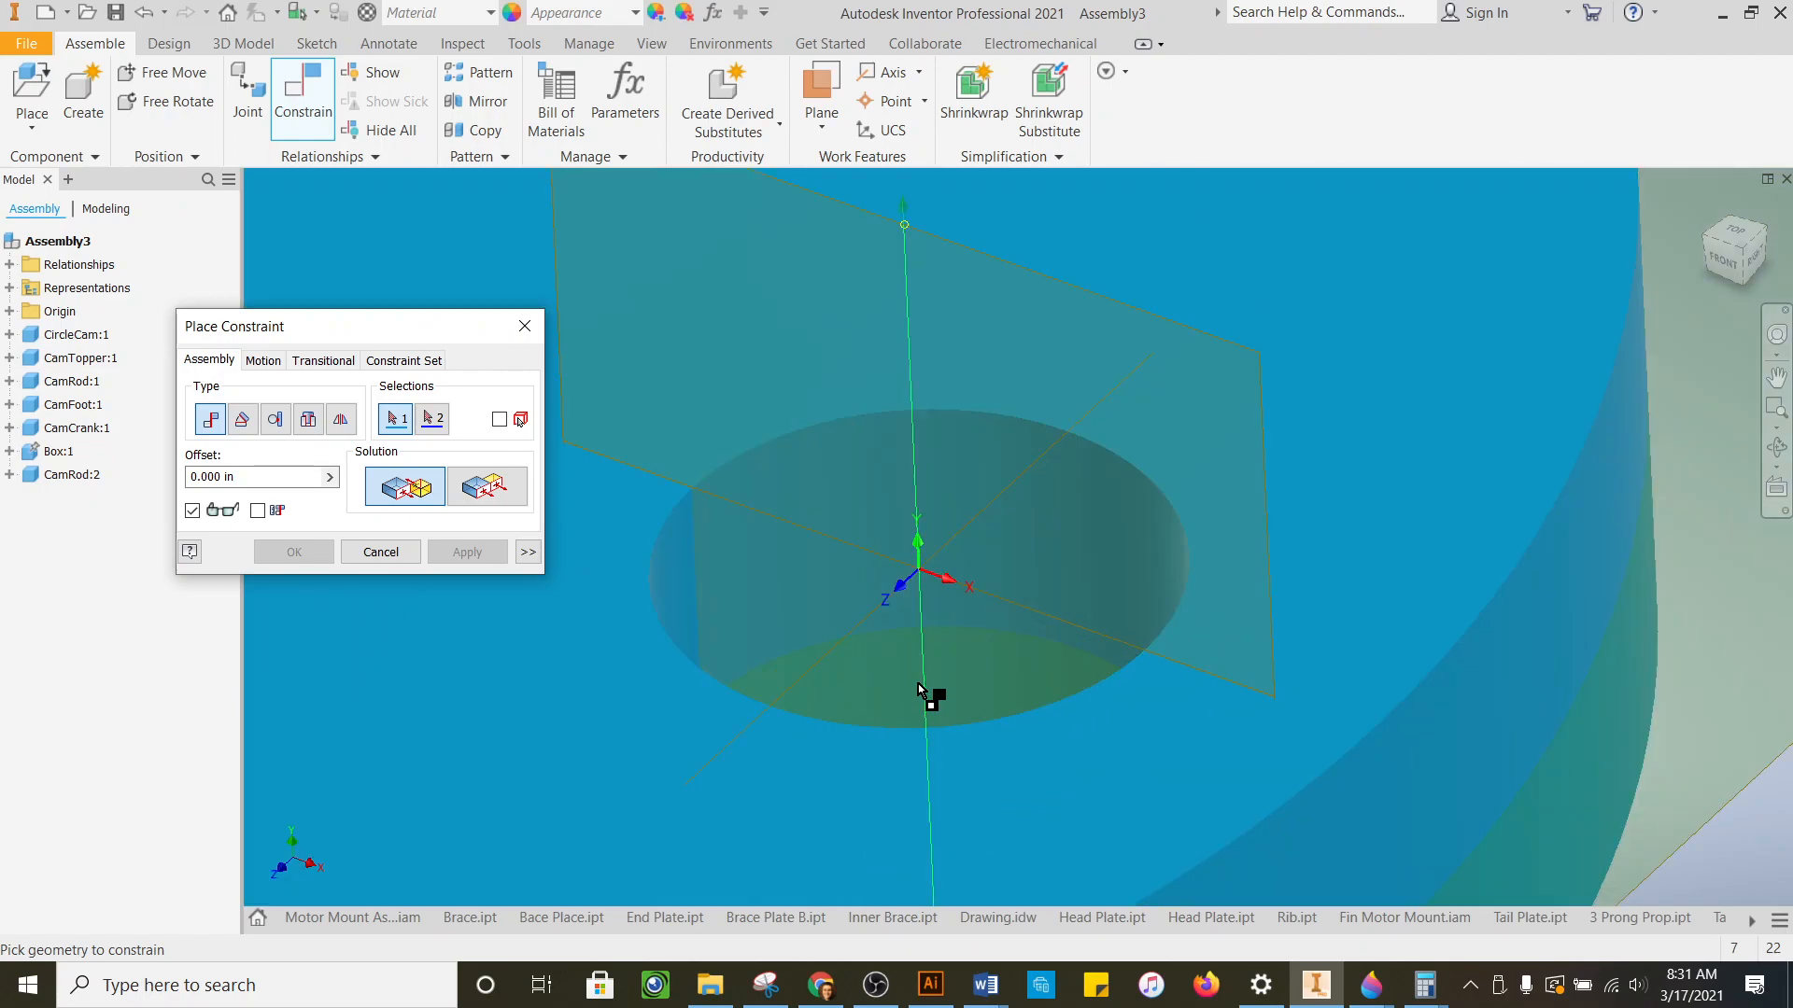
{"action": "mouse_move", "coordinate": [918, 685]}
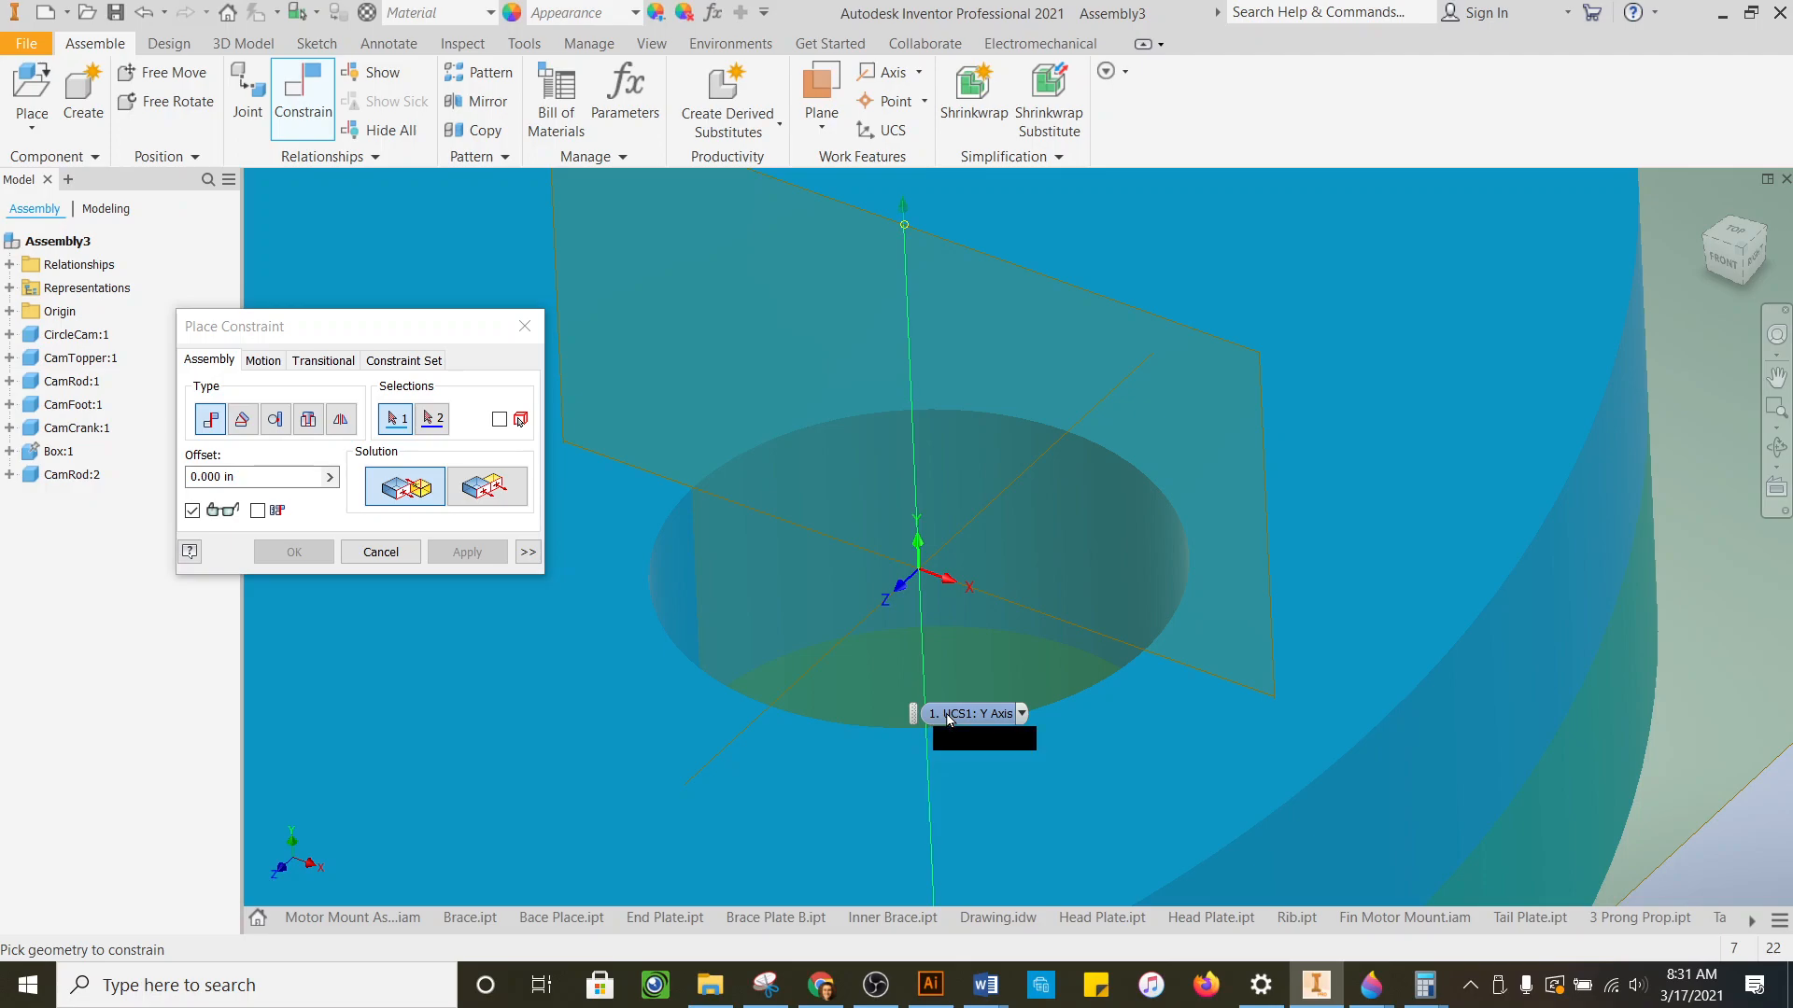
{"action": "left_click", "coordinate": [919, 663]}
{"action": "scroll", "coordinate": [919, 663], "scroll_direction": "down", "scroll_amount": 5}
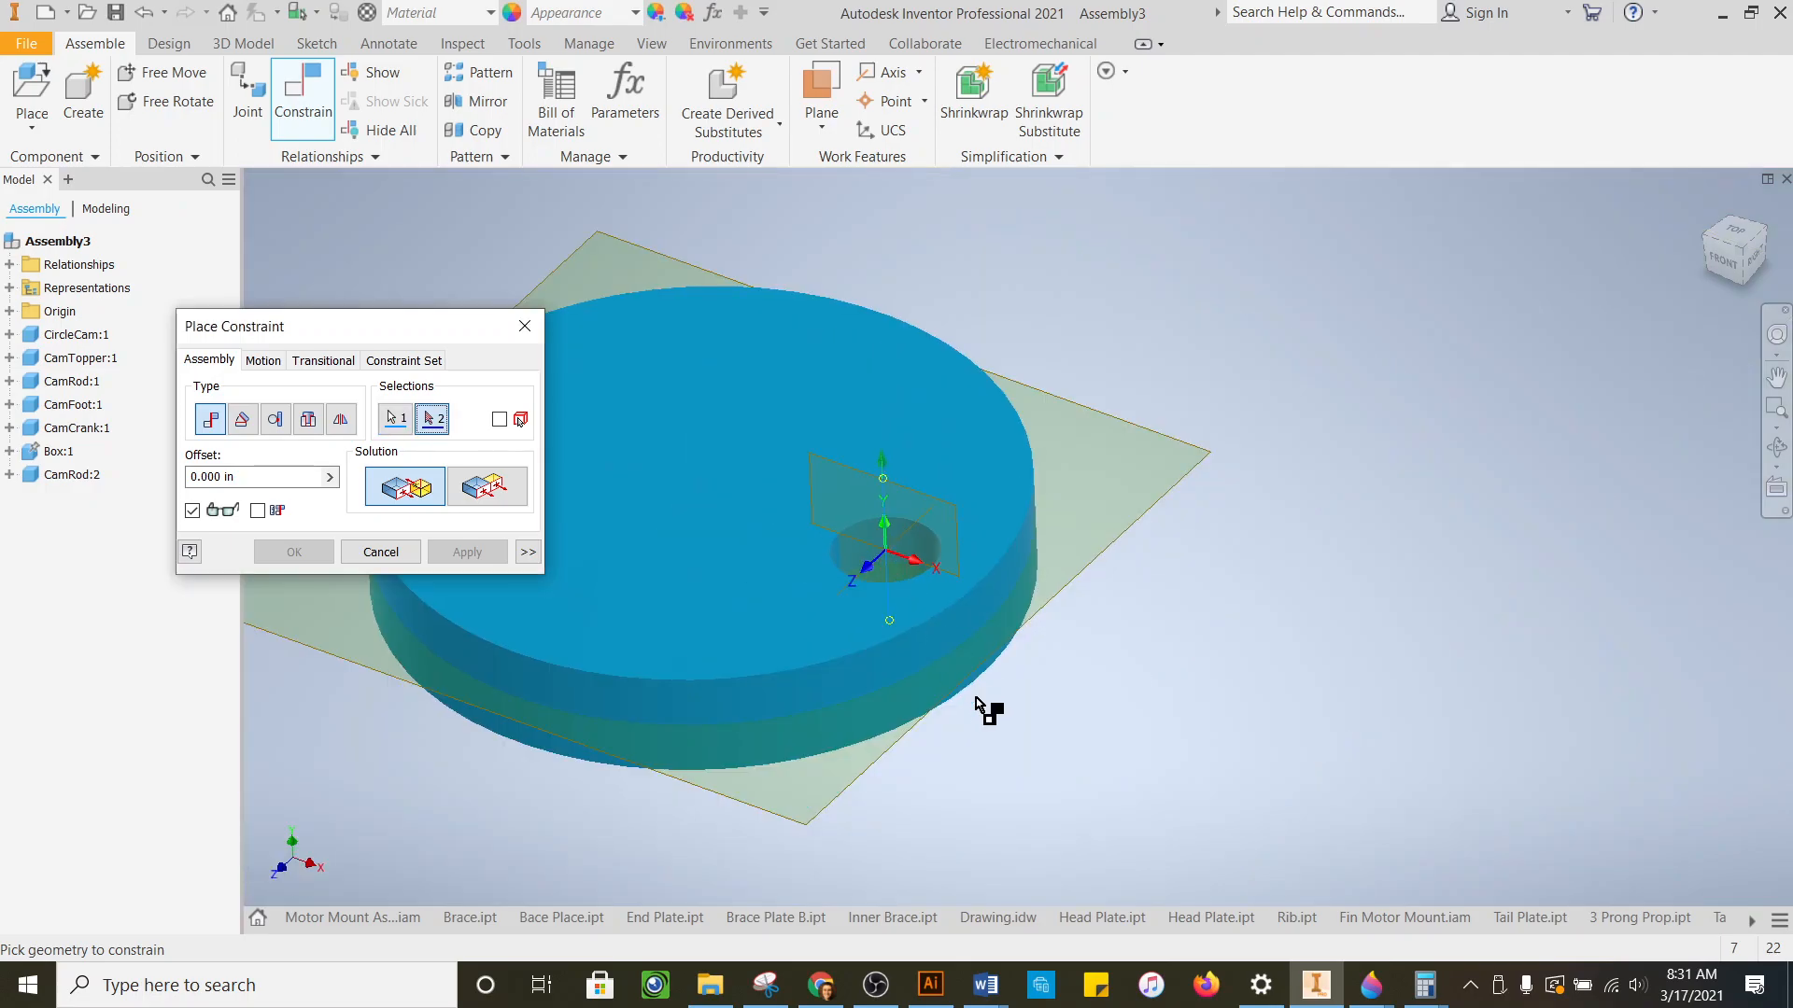
{"action": "scroll", "coordinate": [1213, 505], "scroll_direction": "down", "scroll_amount": 3}
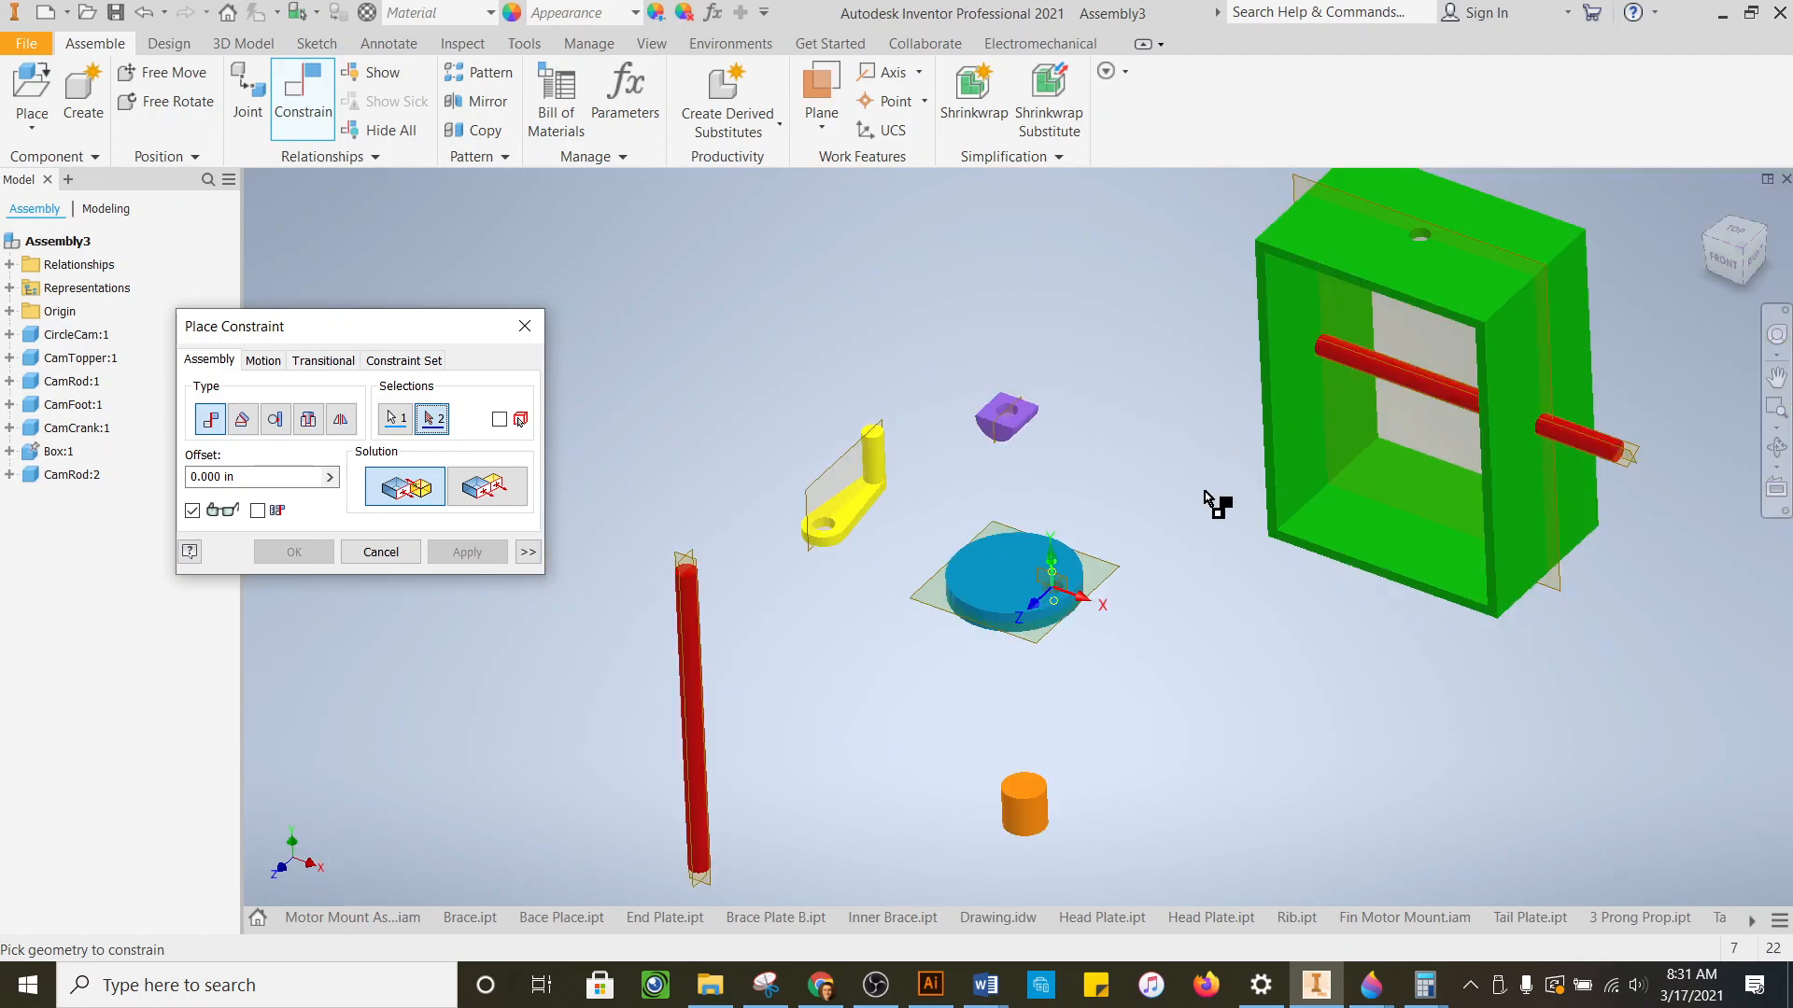
{"action": "scroll", "coordinate": [1613, 443], "scroll_direction": "up", "scroll_amount": 4}
{"action": "scroll", "coordinate": [1623, 476], "scroll_direction": "up", "scroll_amount": 3}
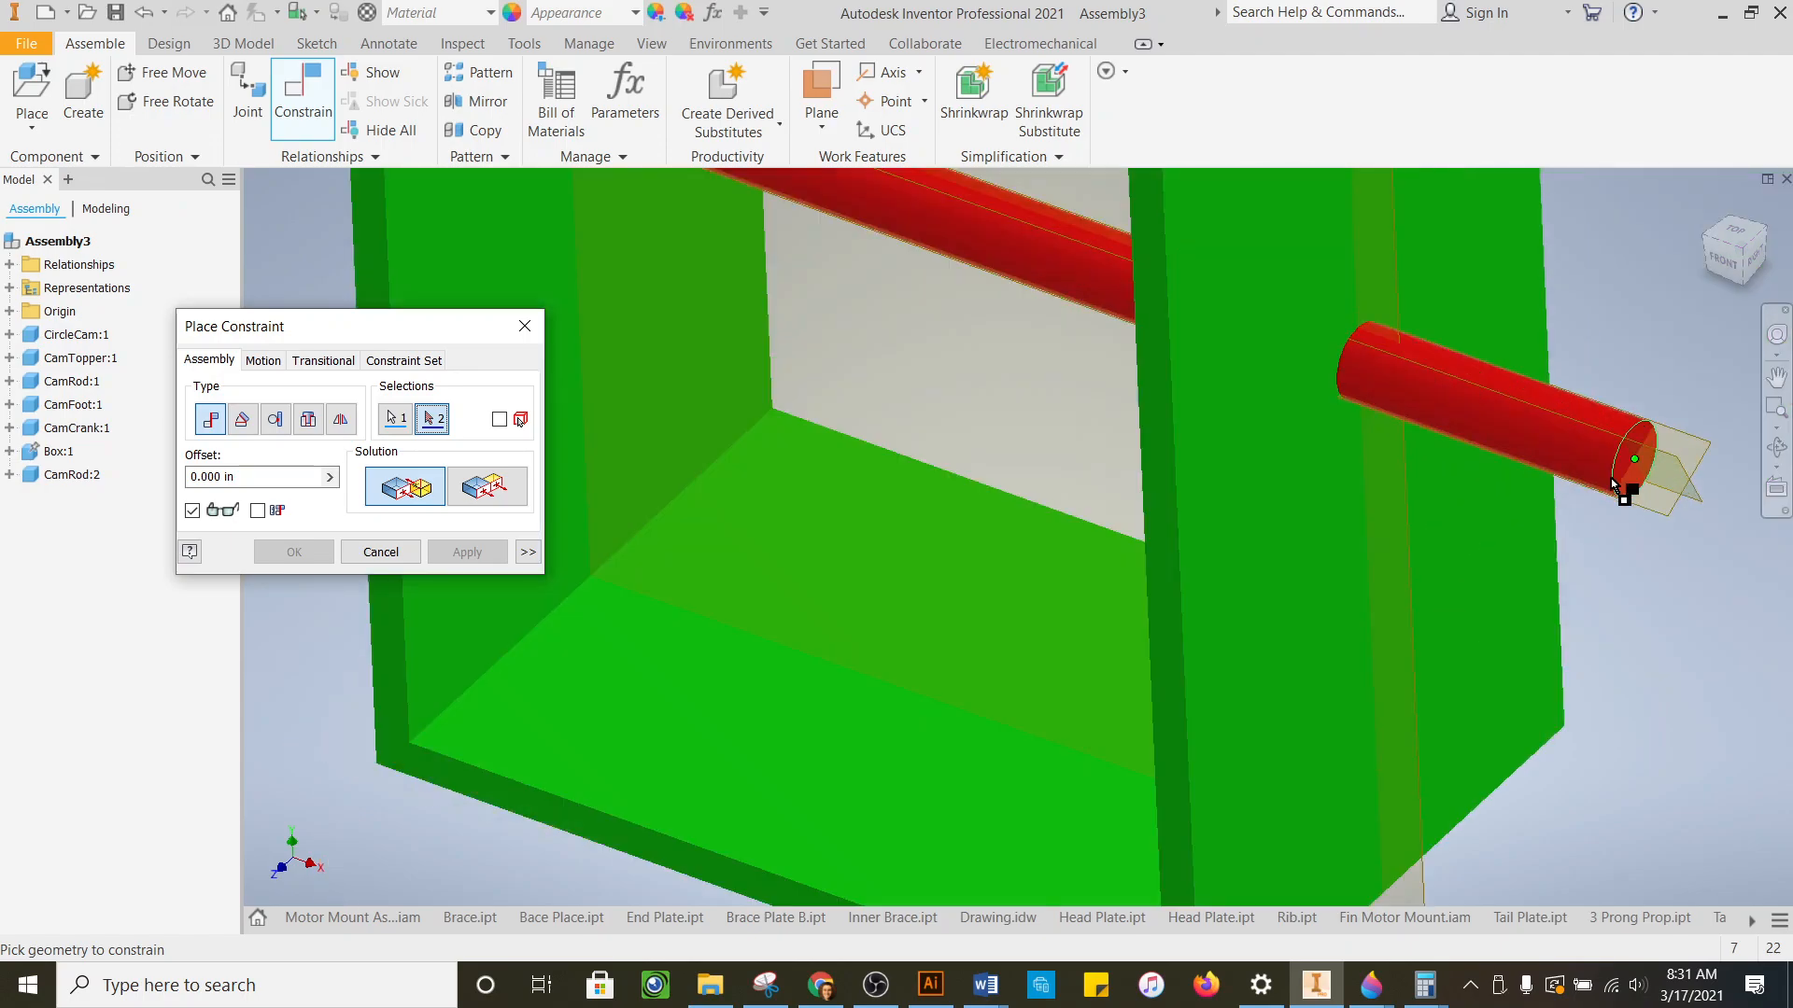
{"action": "scroll", "coordinate": [1507, 422], "scroll_direction": "up", "scroll_amount": 2}
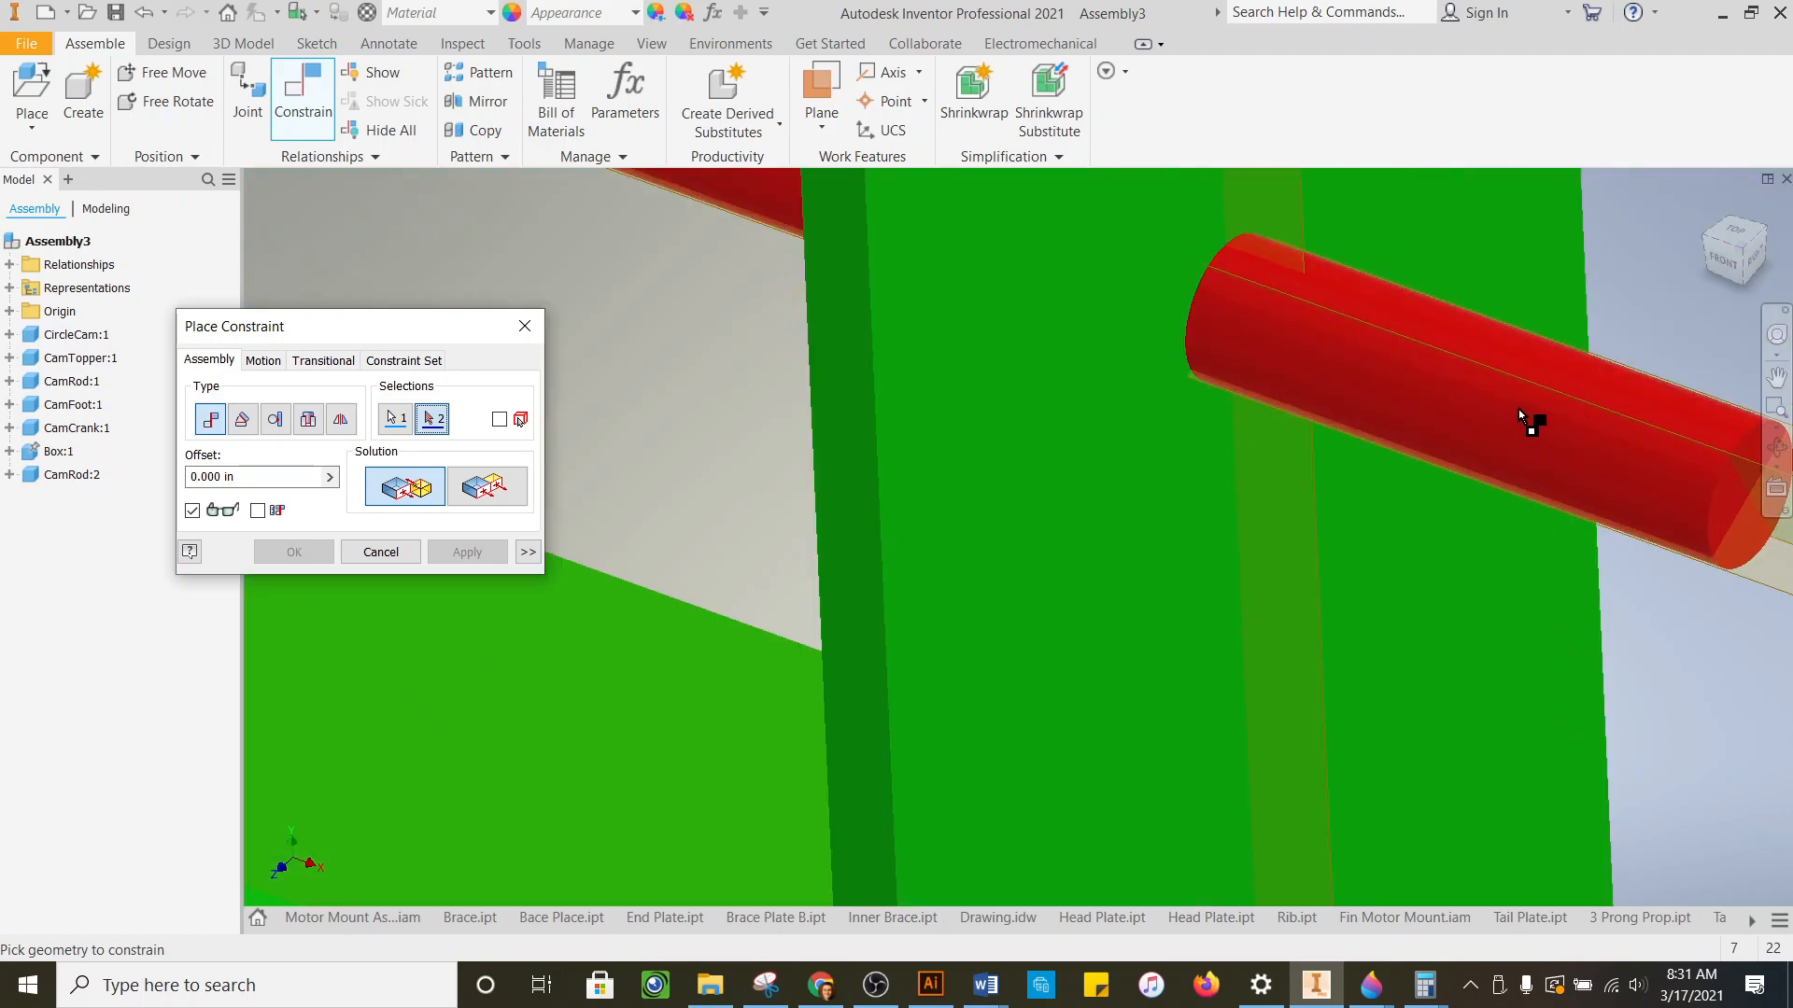
{"action": "left_click", "coordinate": [1420, 434]}
{"action": "left_click", "coordinate": [1449, 462]}
{"action": "scroll", "coordinate": [1228, 495], "scroll_direction": "down", "scroll_amount": 3}
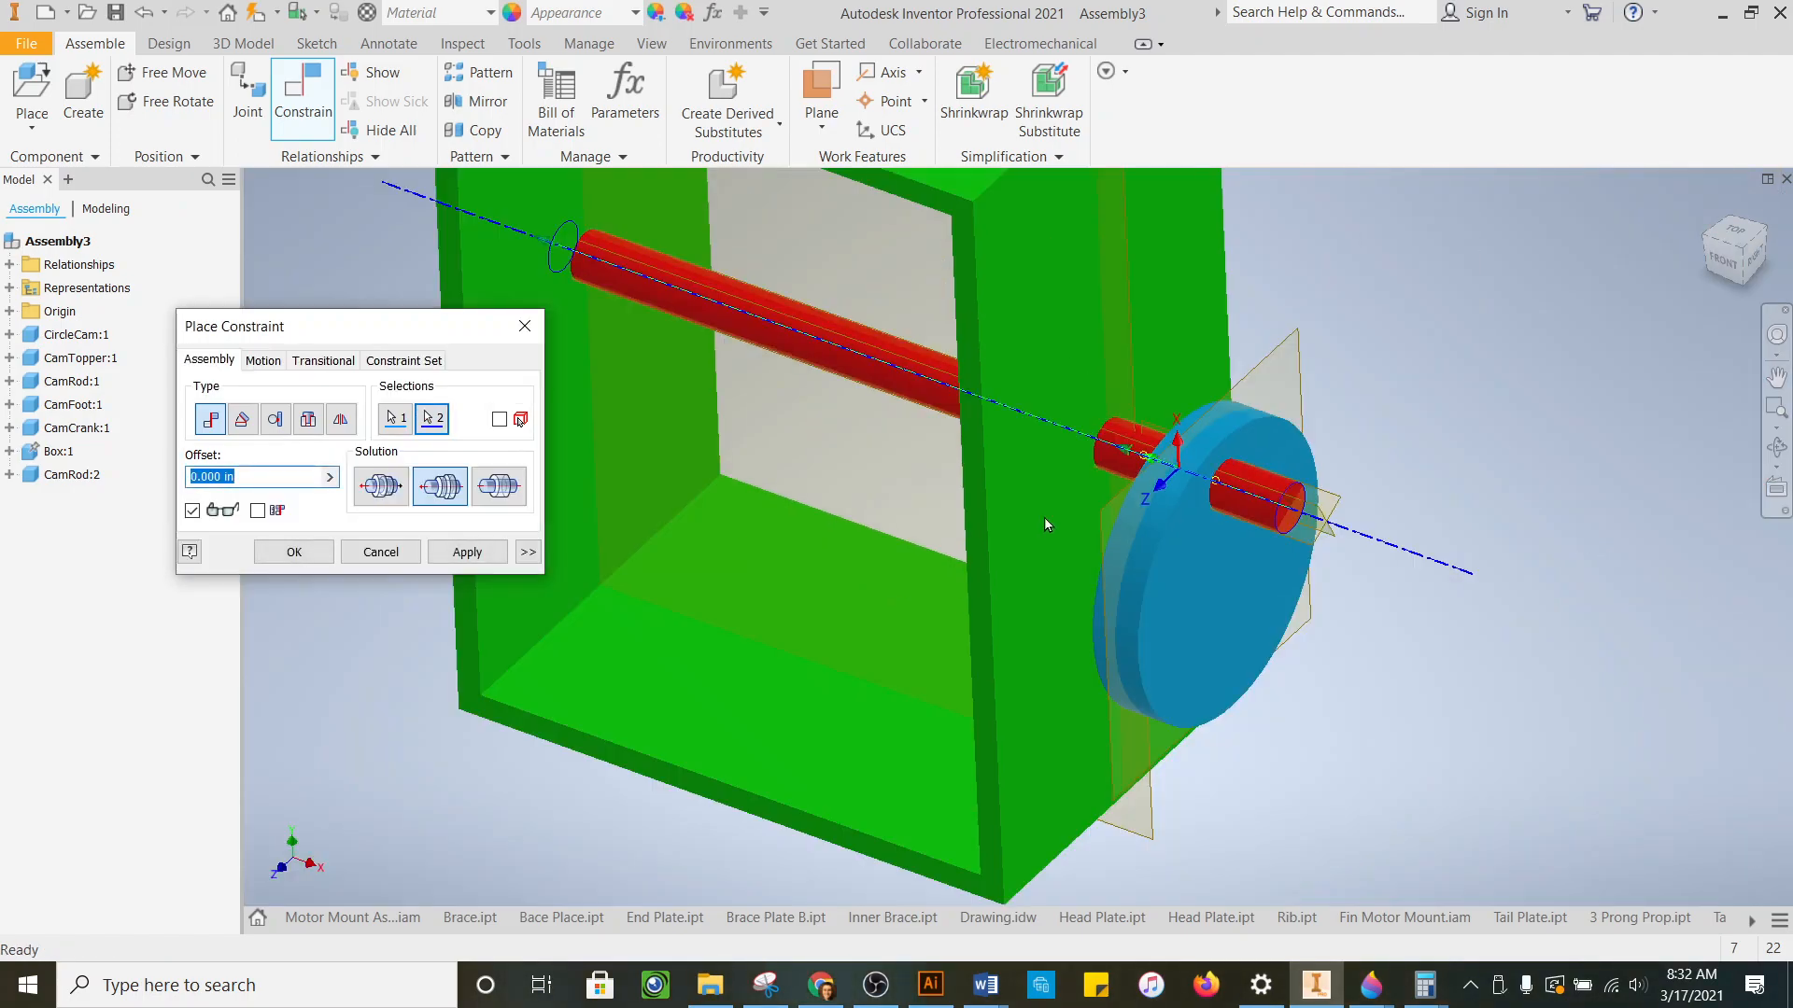
{"action": "left_click", "coordinate": [467, 552]}
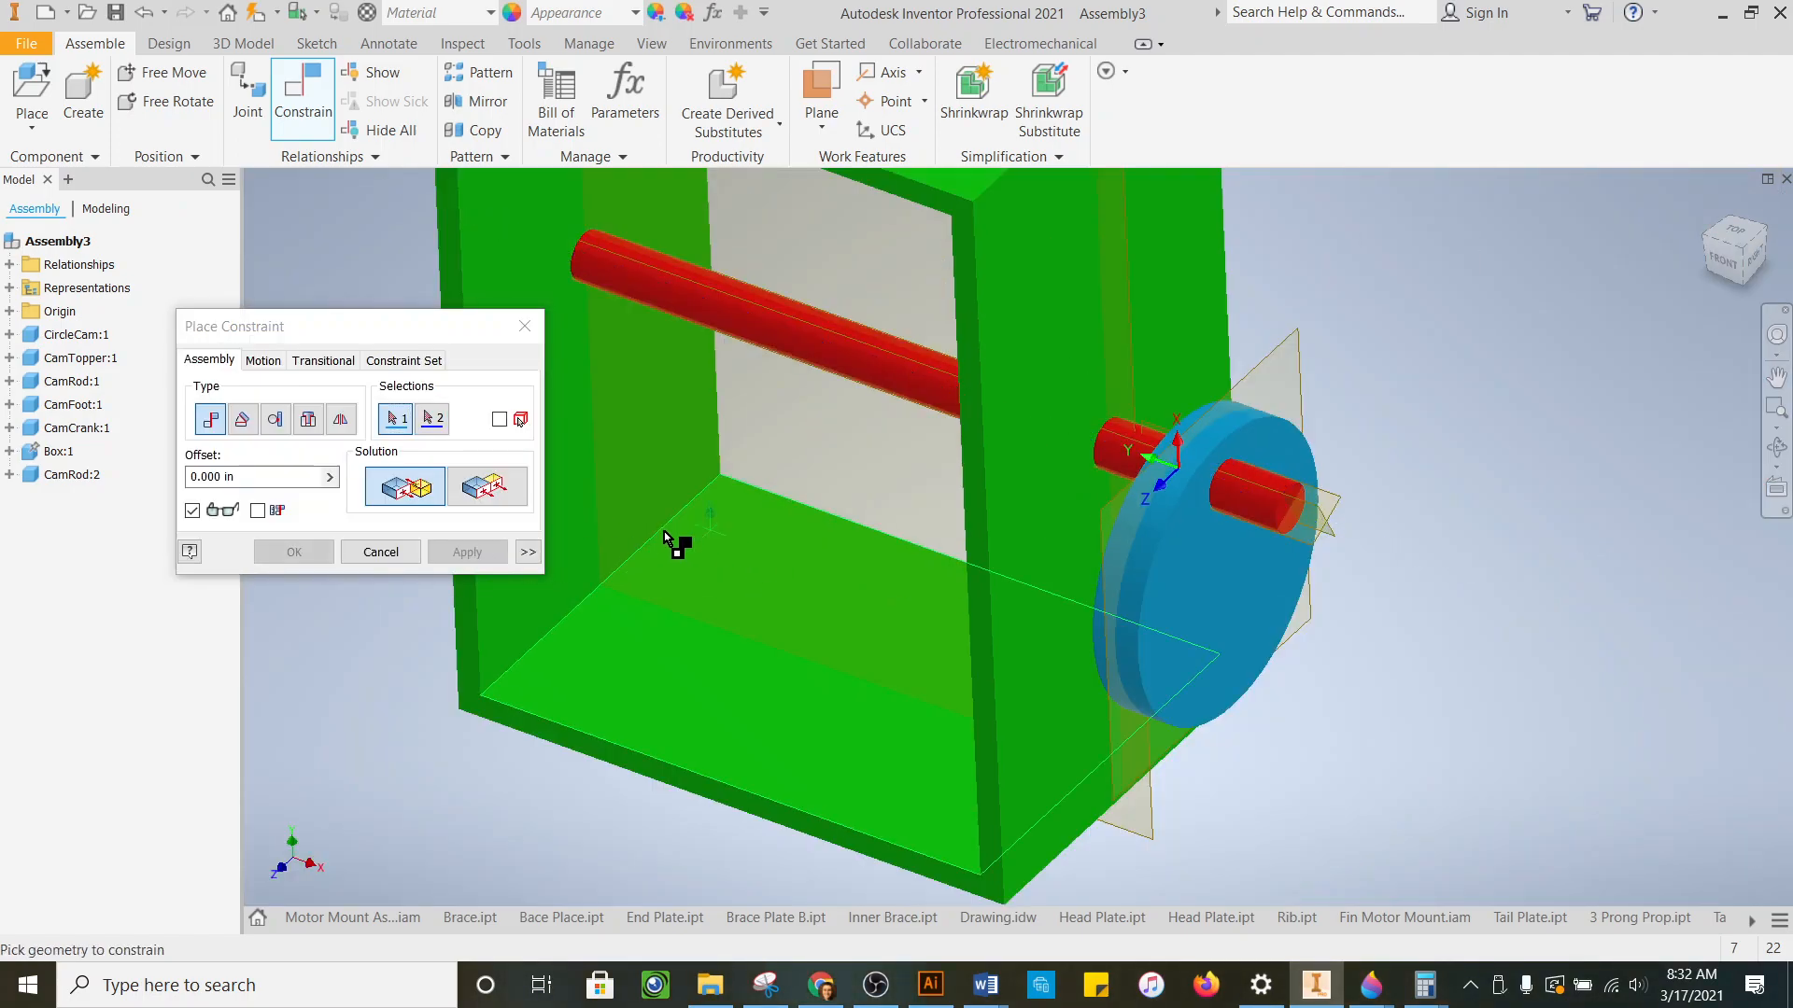
{"action": "left_click", "coordinate": [380, 552]}
- Slide the CircleCam along the CamRod into the Box and test how the rod and cam move
{"action": "left_click_drag", "start_coordinate": [1192, 624], "coordinate": [772, 681]}
{"action": "left_click", "coordinate": [1514, 460]}
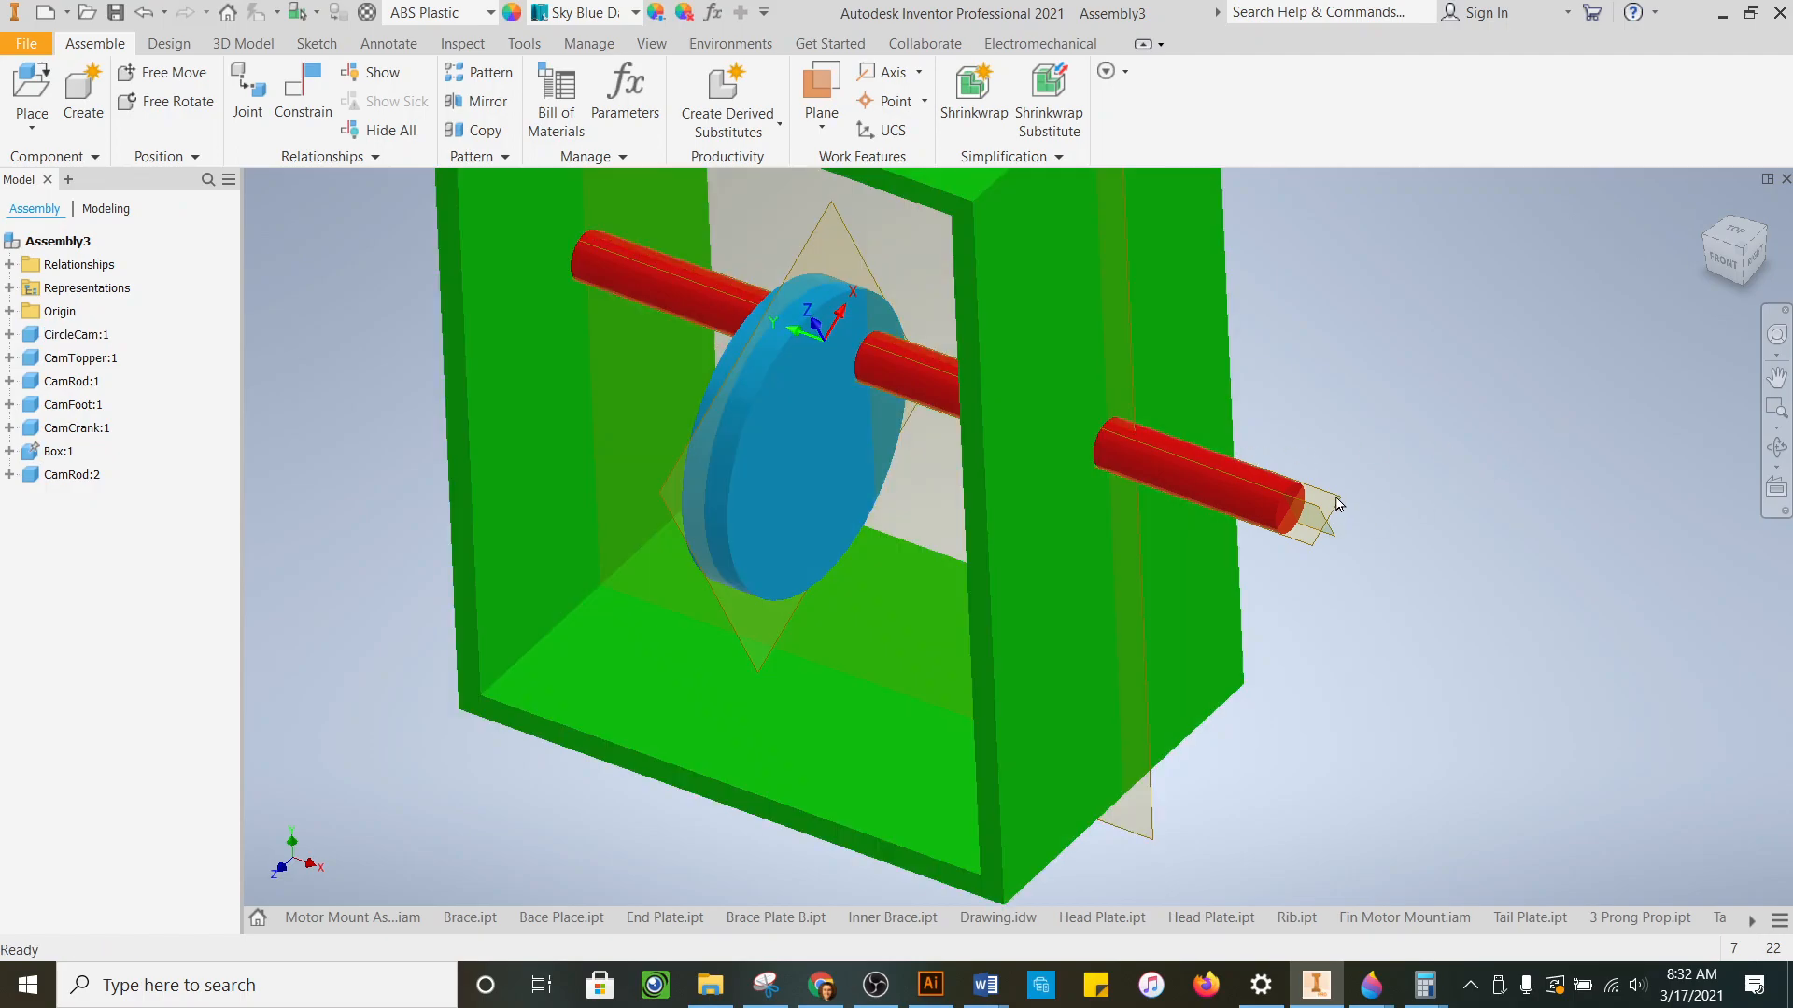
{"action": "left_click_drag", "start_coordinate": [1294, 485], "coordinate": [1382, 532]}
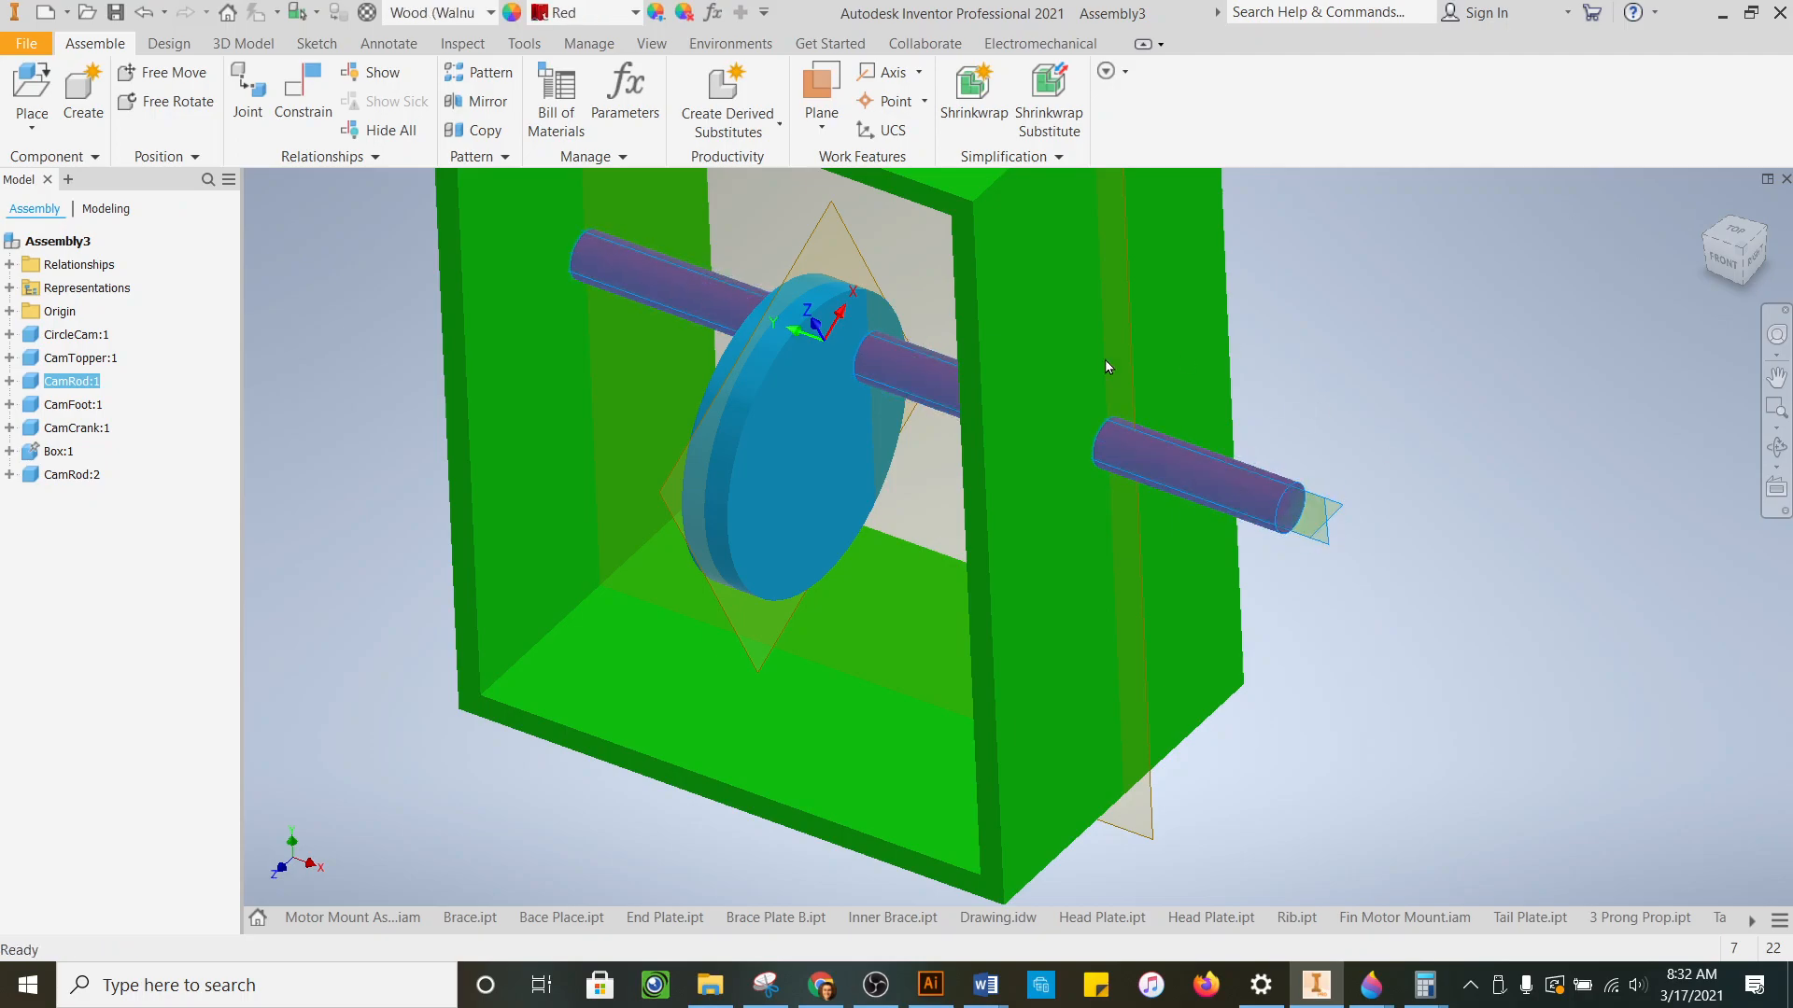
{"action": "left_click_drag", "start_coordinate": [809, 440], "coordinate": [730, 496]}
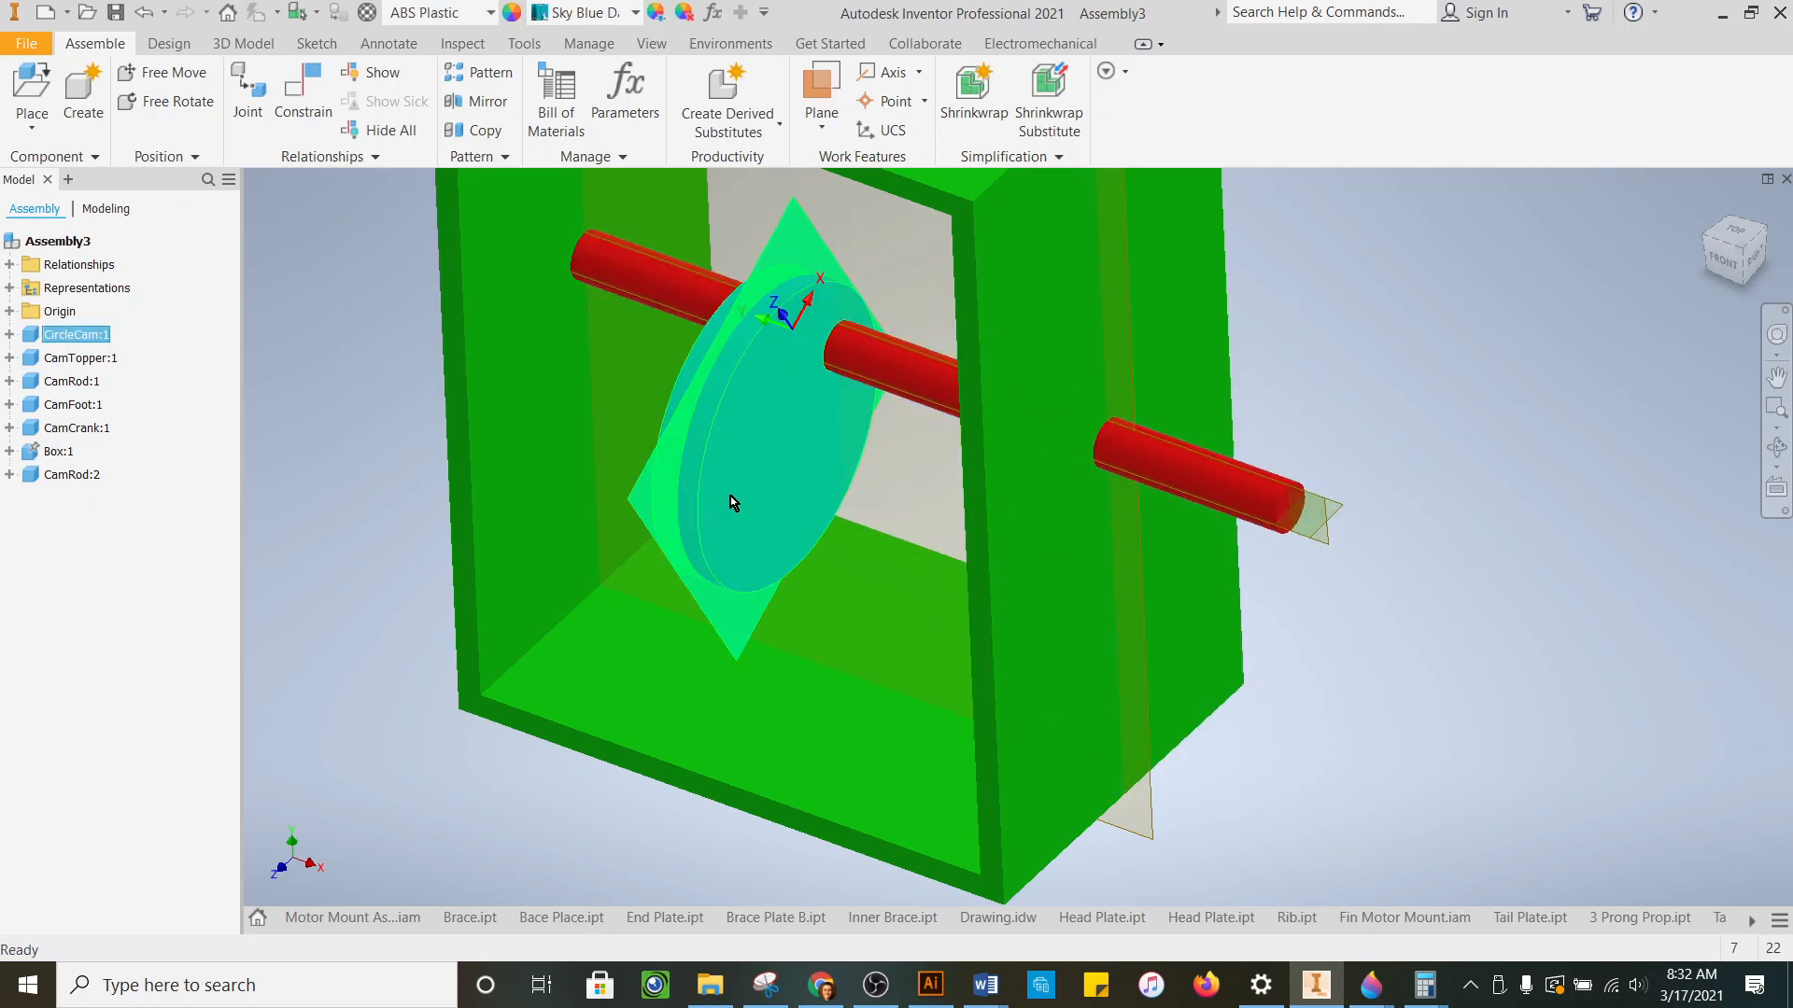
- Undo the CircleCam and CamRod movements and the axis mate between them
{"action": "left_click", "coordinate": [144, 14]}
{"action": "left_click", "coordinate": [145, 13]}
{"action": "left_click", "coordinate": [145, 13]}
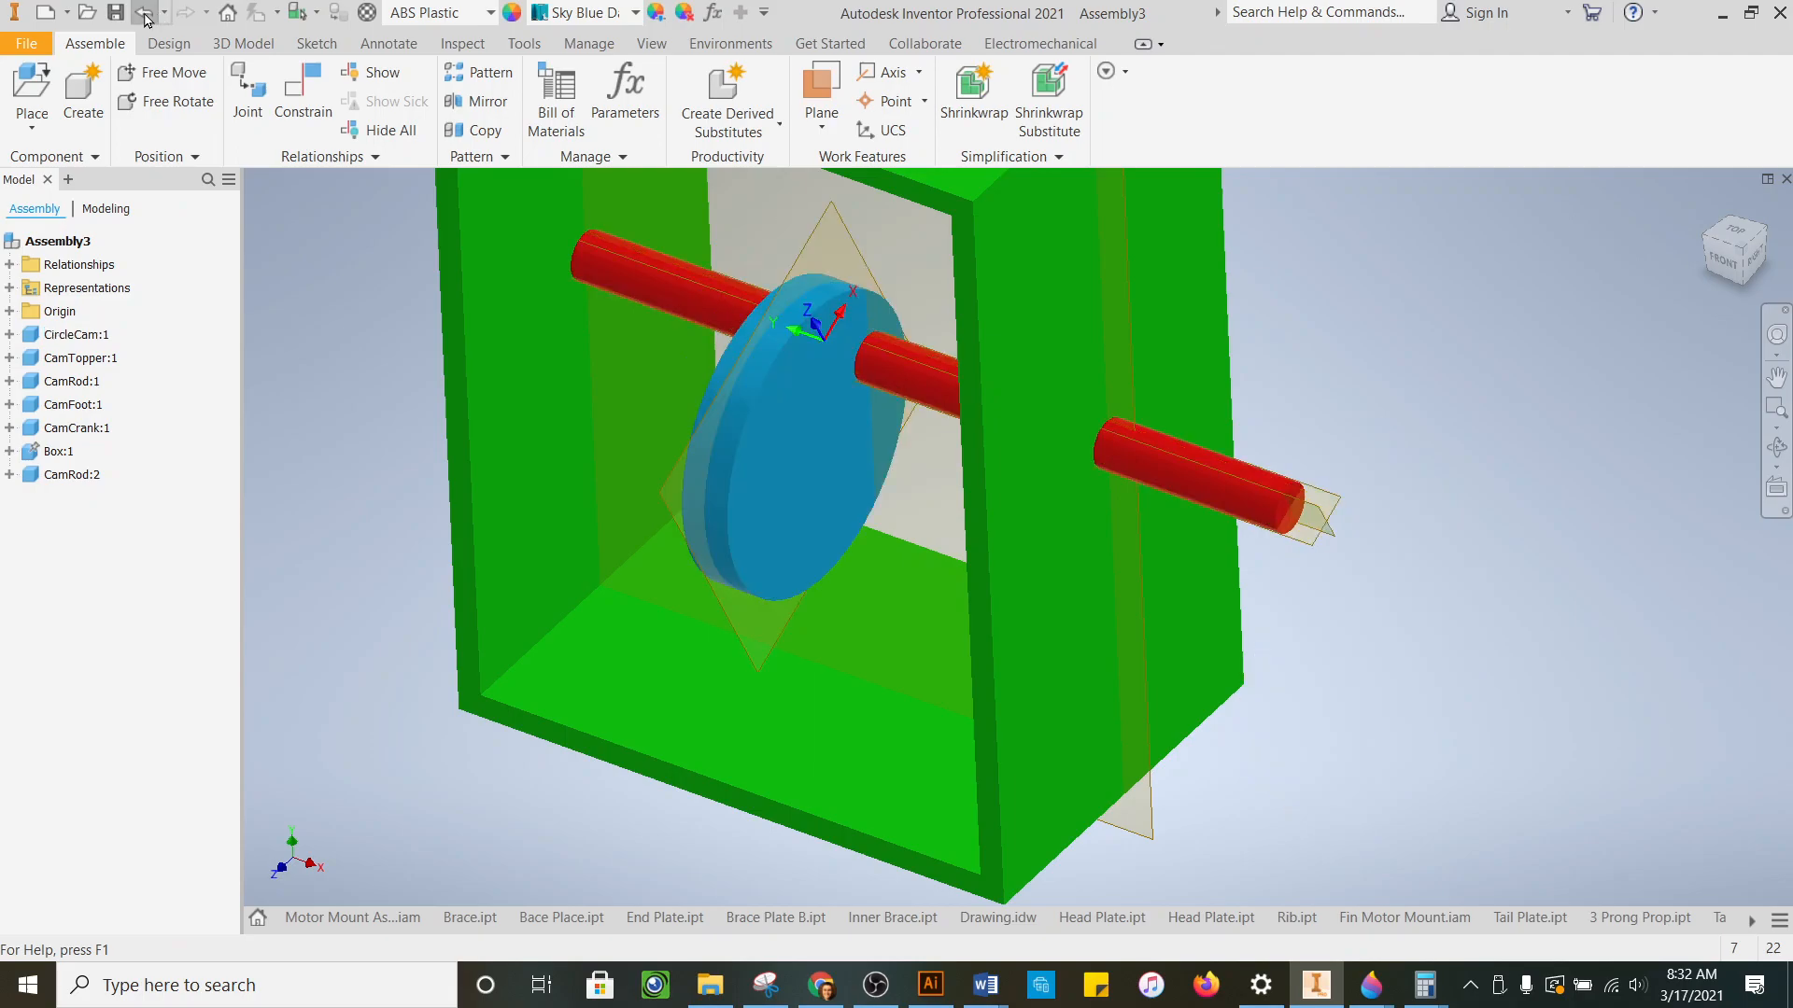
{"action": "left_click", "coordinate": [148, 15]}
{"action": "left_click", "coordinate": [150, 15]}
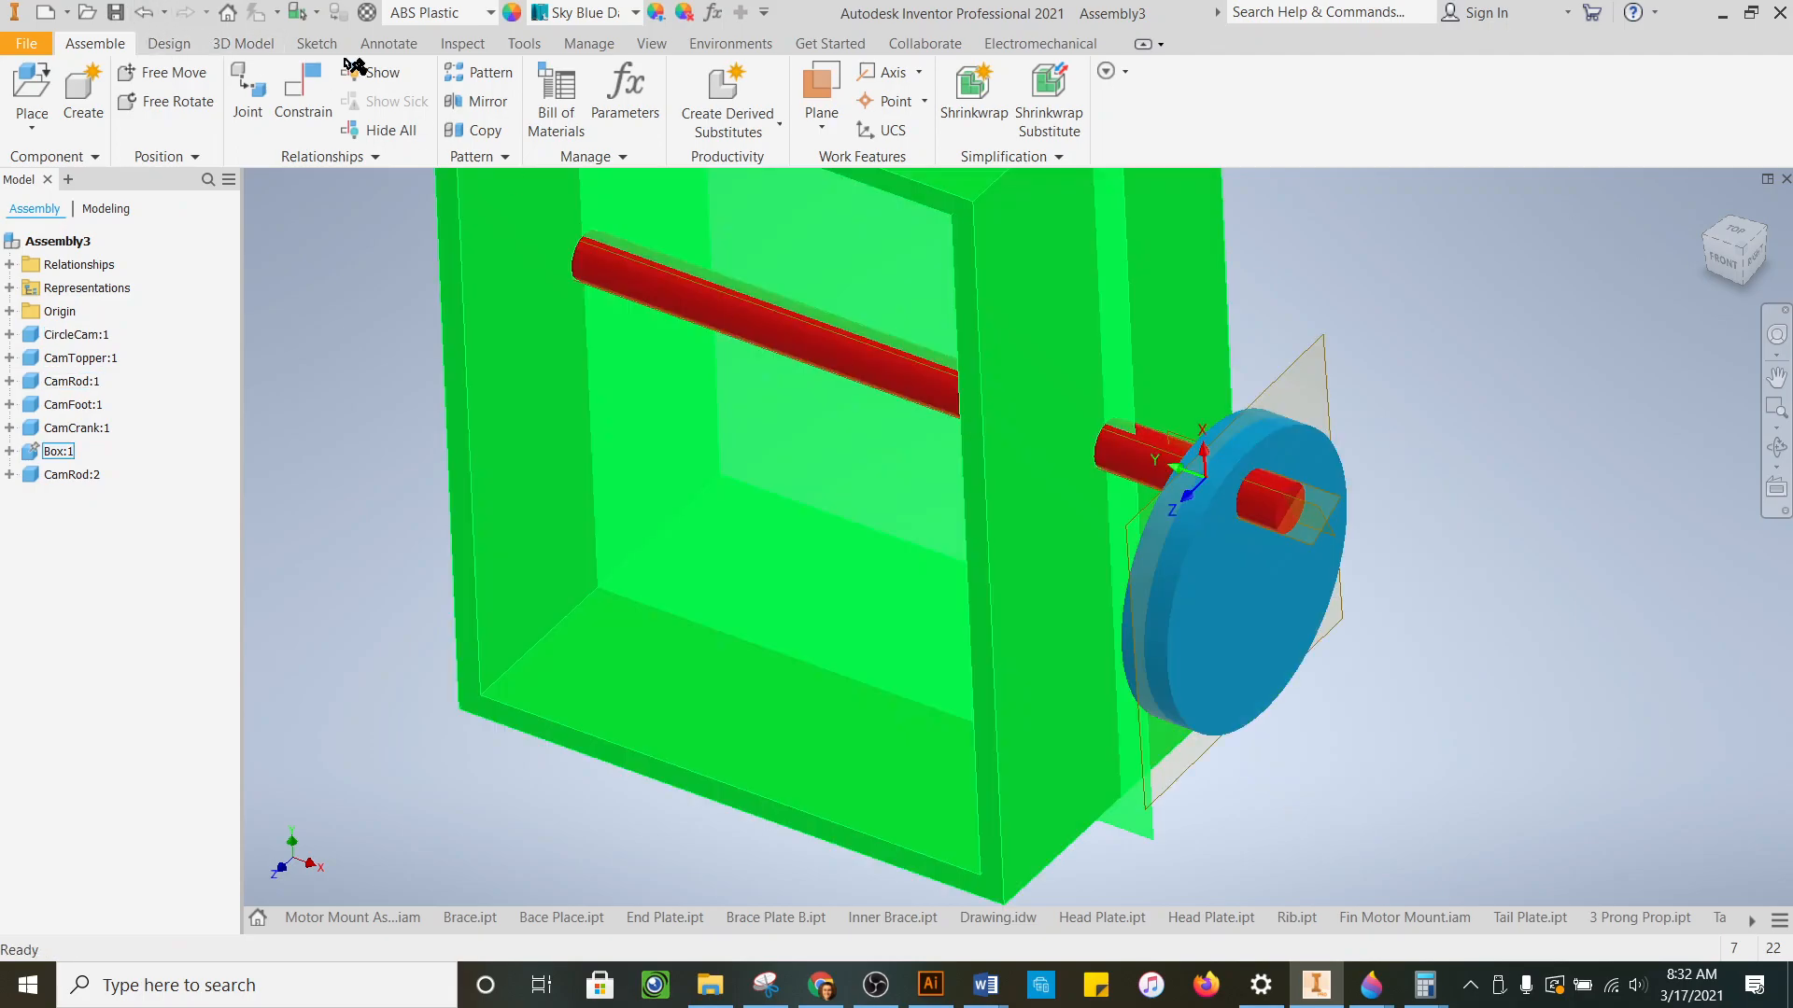
{"action": "left_click", "coordinate": [144, 14]}
{"action": "left_click", "coordinate": [144, 13]}
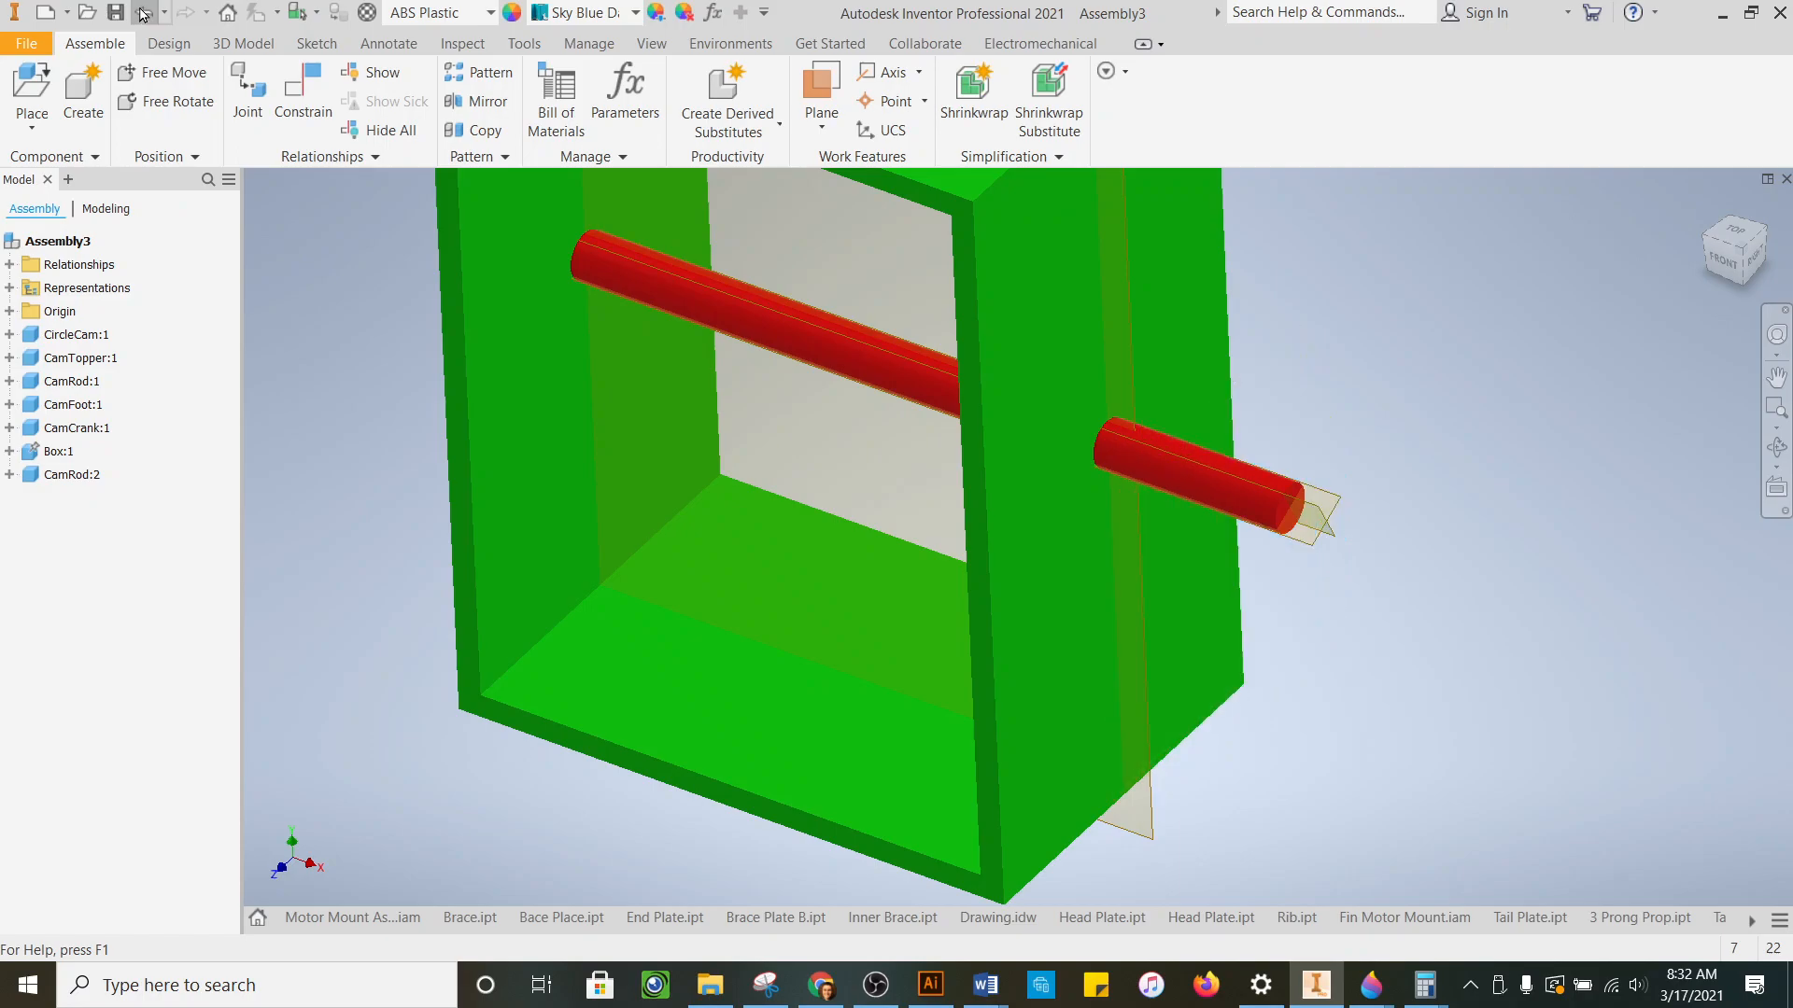
{"action": "left_click", "coordinate": [145, 13]}
{"action": "scroll", "coordinate": [446, 704], "scroll_direction": "down", "scroll_amount": 3}
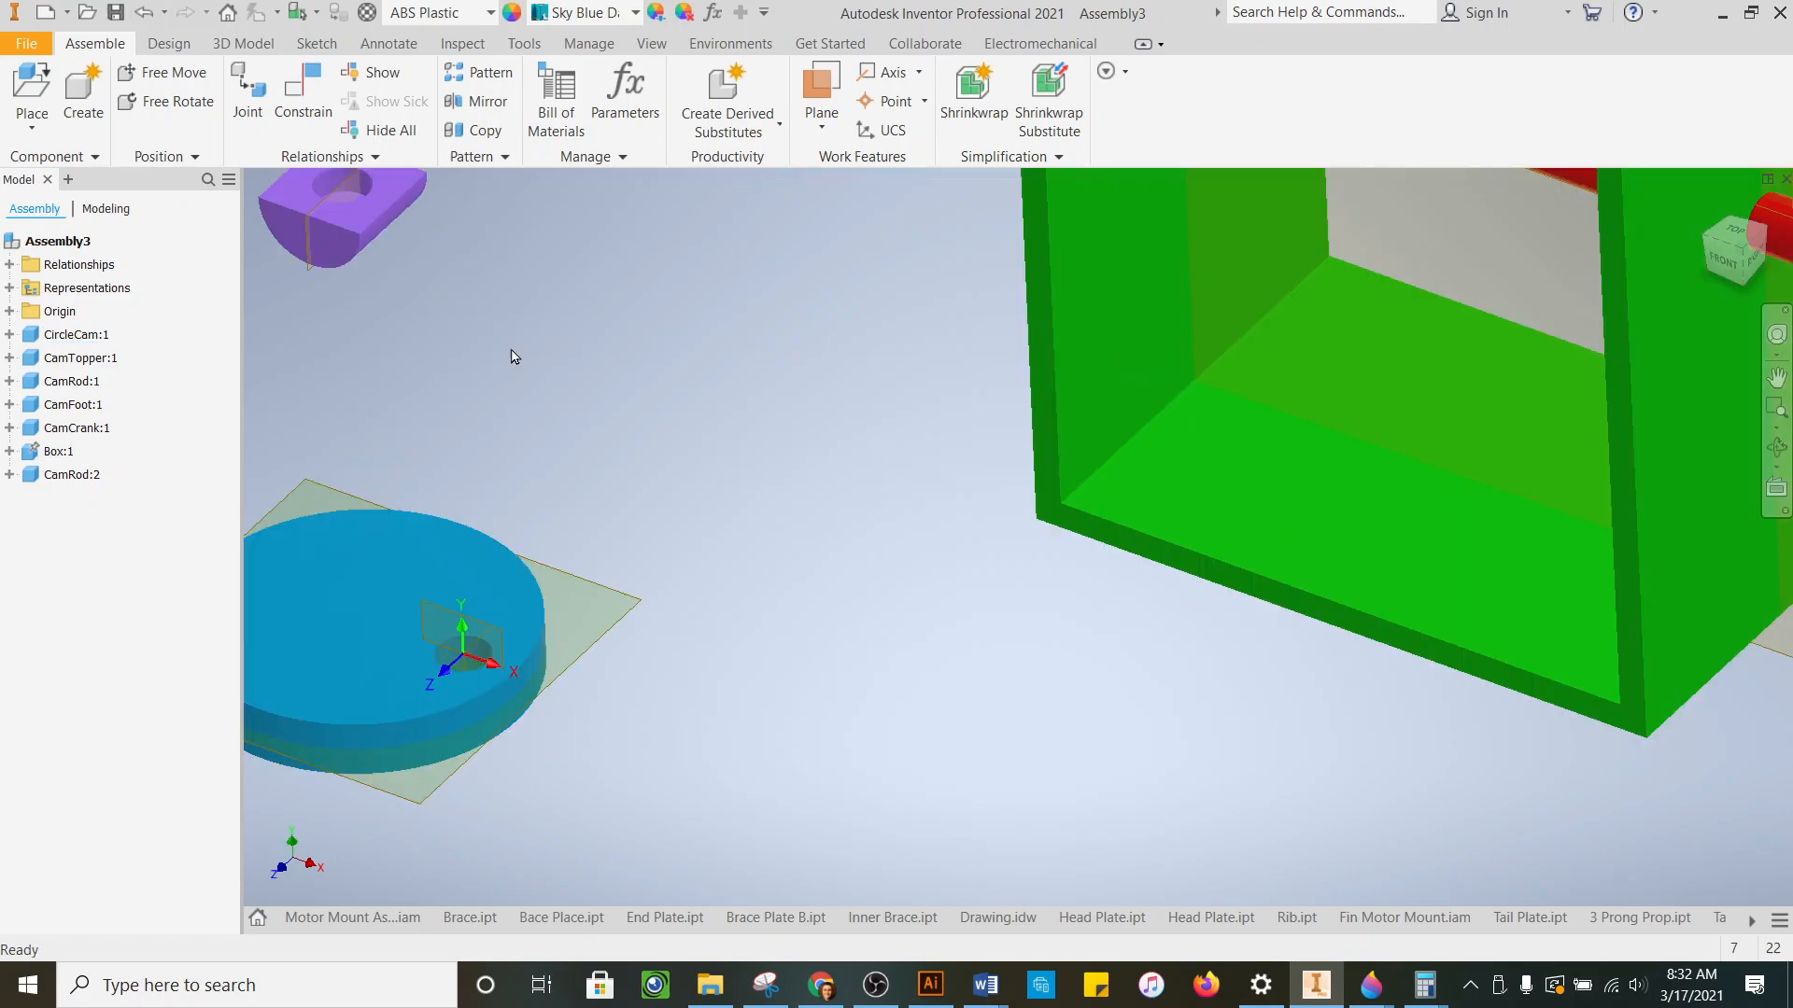
- Mate the CircleCam's off-centre hole axis to the CamRod's centre axis inside the Box, with a 0.000 in offset
{"action": "left_click", "coordinate": [317, 108]}
{"action": "left_click_drag", "start_coordinate": [447, 336], "coordinate": [375, 240]}
{"action": "scroll", "coordinate": [417, 675], "scroll_direction": "down", "scroll_amount": 5}
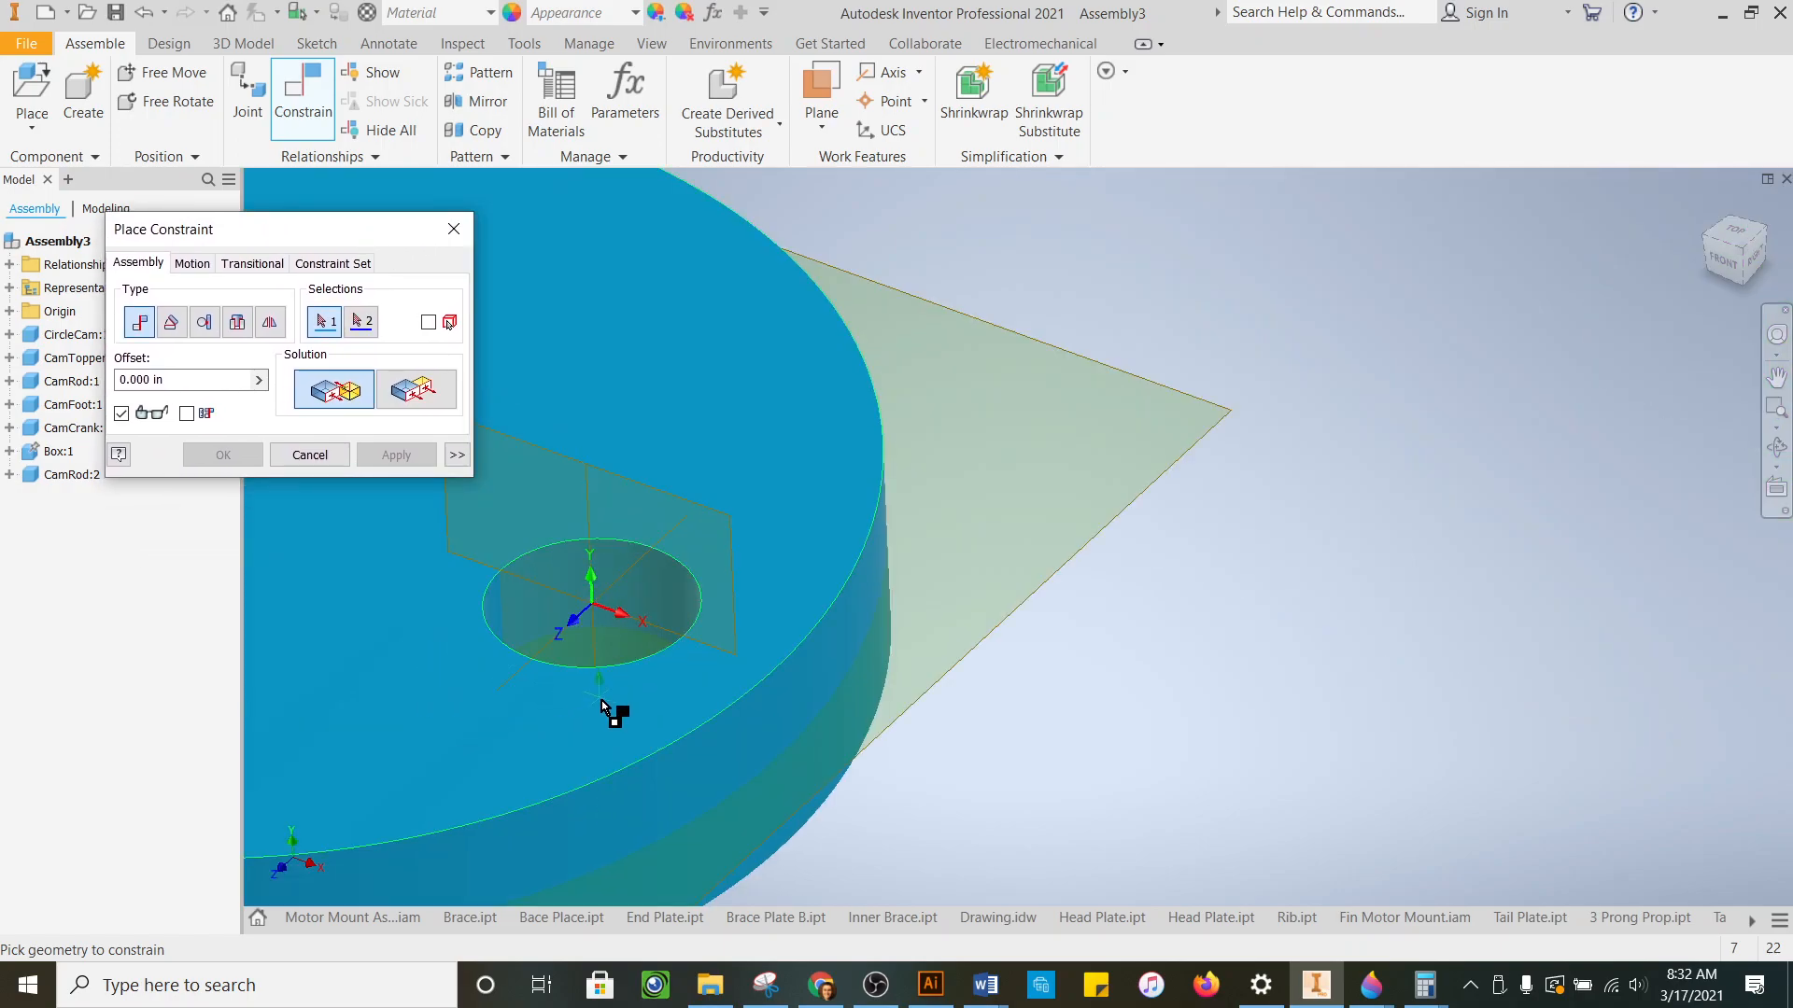
{"action": "left_click", "coordinate": [648, 641]}
{"action": "scroll", "coordinate": [644, 691], "scroll_direction": "down", "scroll_amount": 5}
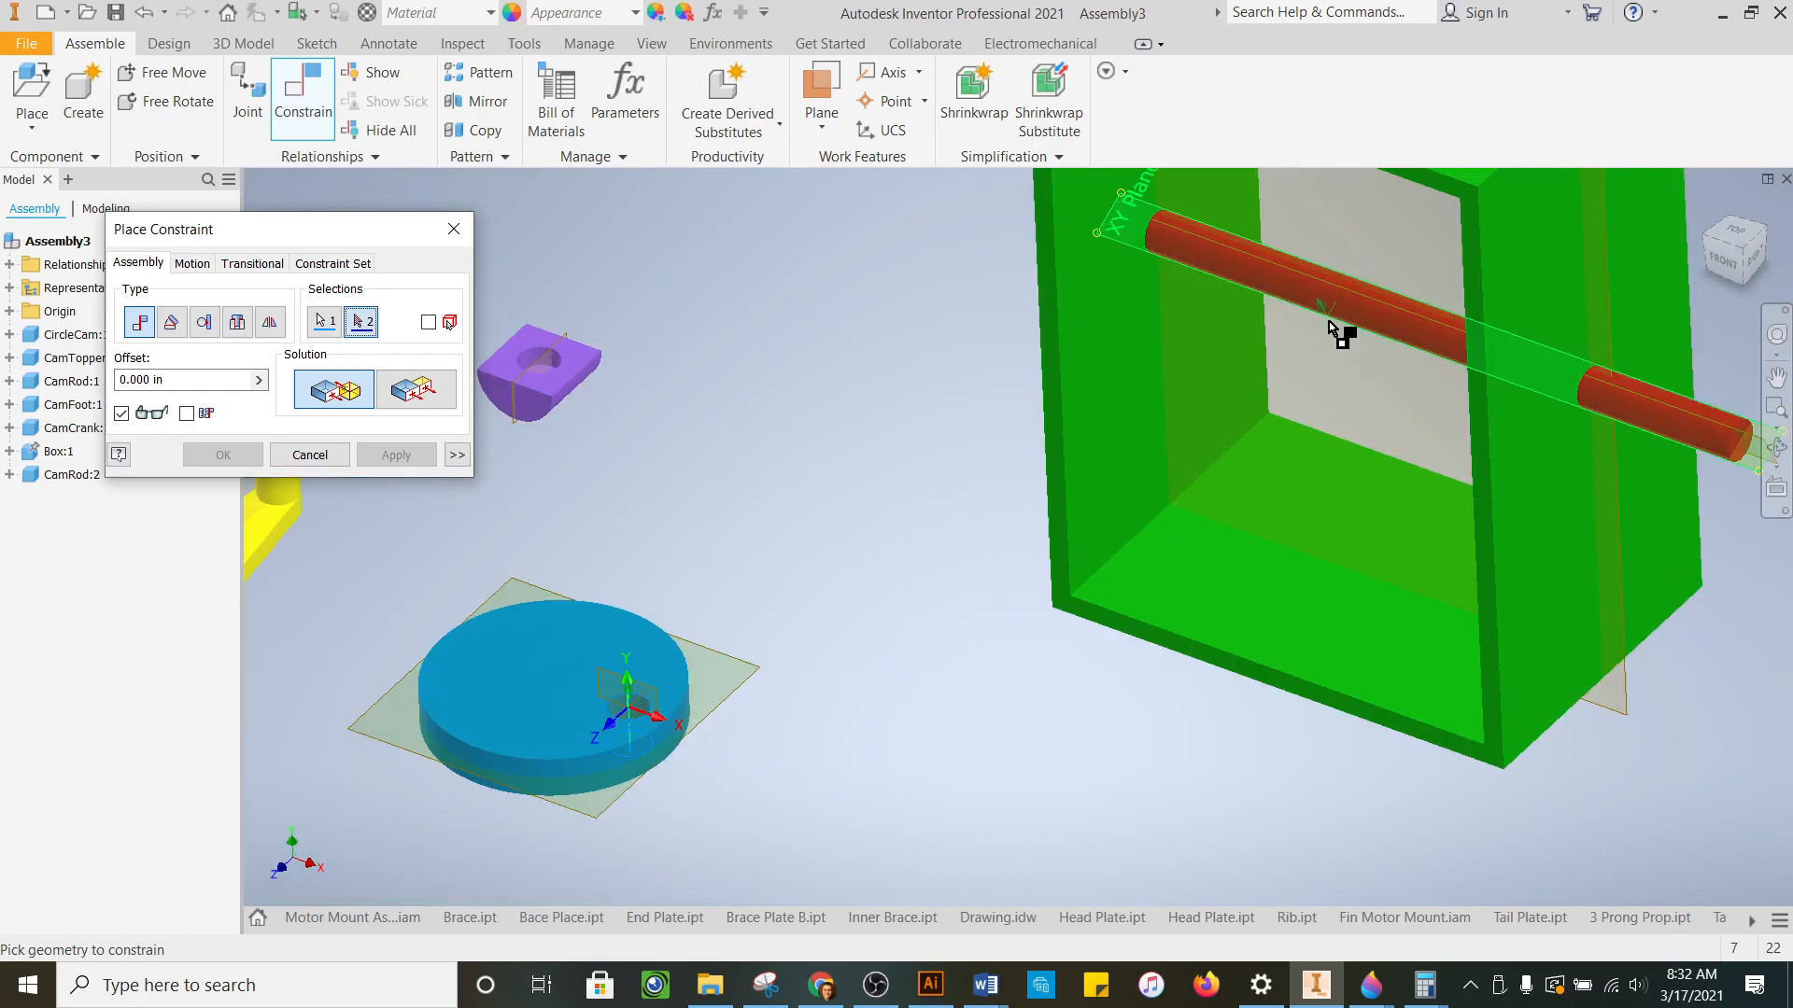
{"action": "scroll", "coordinate": [1368, 322], "scroll_direction": "up", "scroll_amount": 5}
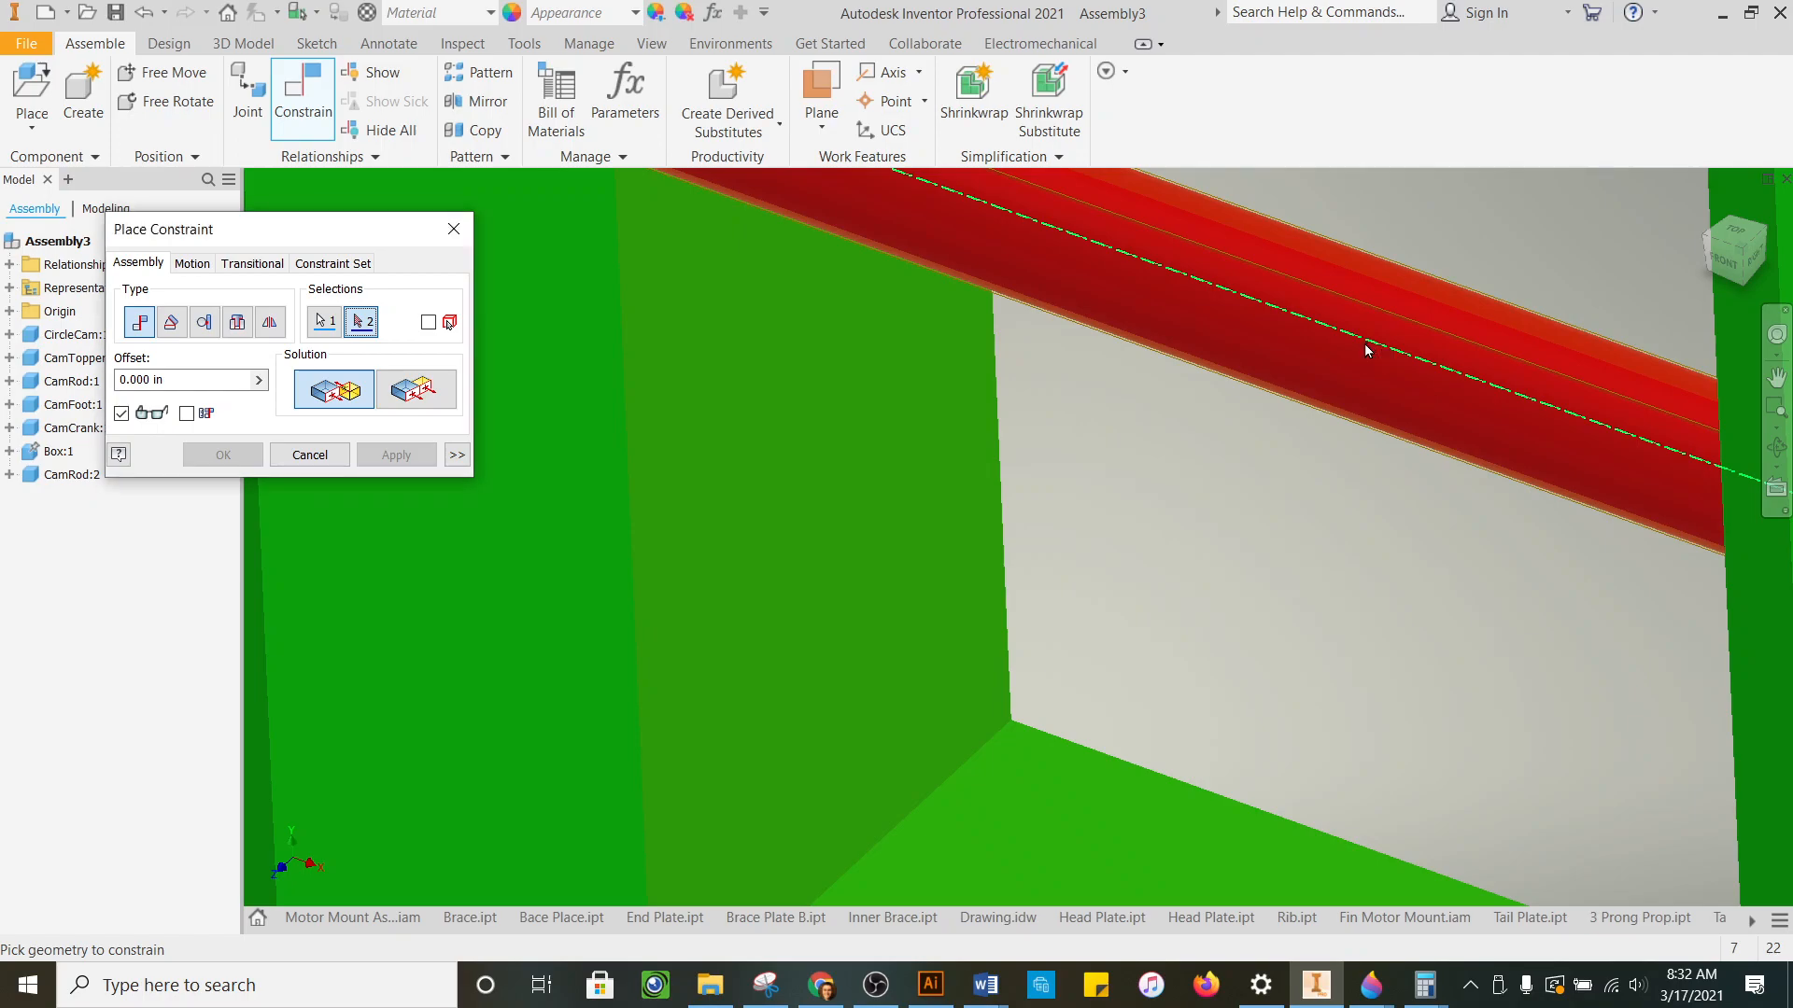
{"action": "left_click", "coordinate": [1366, 348]}
{"action": "scroll", "coordinate": [1040, 544], "scroll_direction": "down", "scroll_amount": 3}
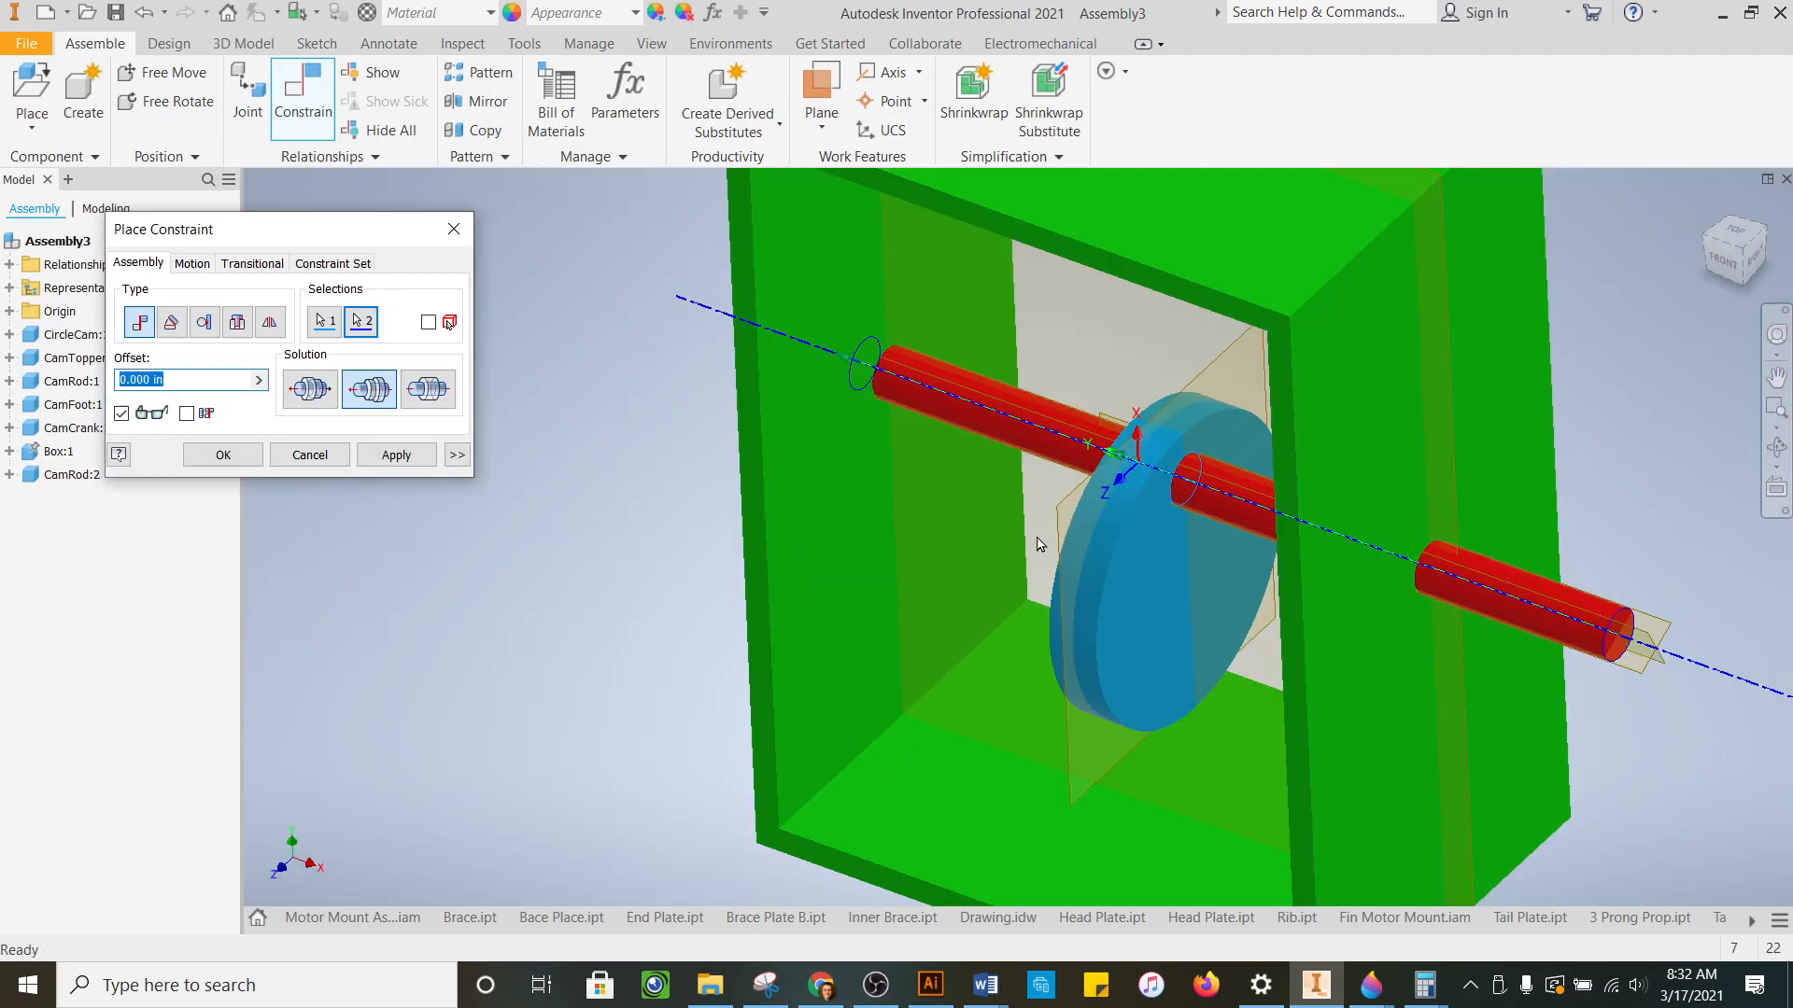
{"action": "left_click", "coordinate": [387, 453]}
{"action": "left_click", "coordinate": [308, 456]}
- Test the axis mate by sliding and rotating the CircleCam on the CamRod and pulling the rod's protruding end
{"action": "left_click_drag", "start_coordinate": [1132, 553], "coordinate": [977, 669]}
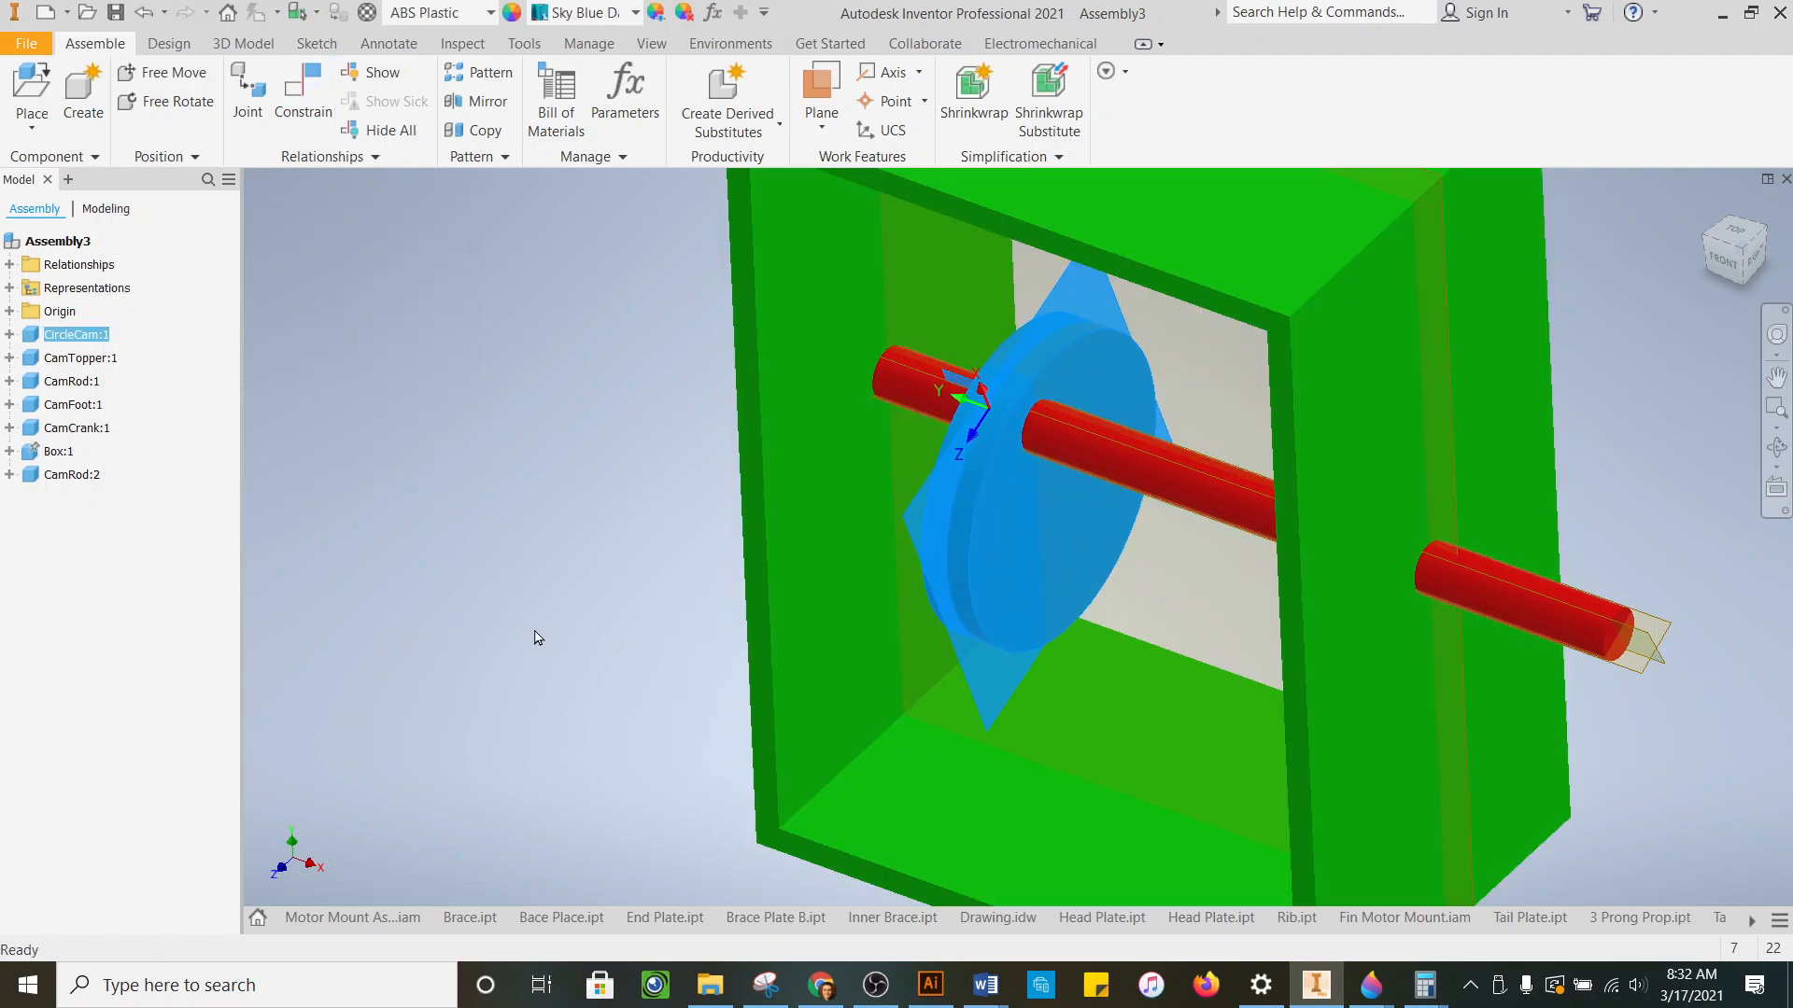
{"action": "scroll", "coordinate": [538, 634], "scroll_direction": "down", "scroll_amount": 3}
{"action": "scroll", "coordinate": [961, 592], "scroll_direction": "up", "scroll_amount": 3}
{"action": "left_click_drag", "start_coordinate": [708, 558], "coordinate": [825, 609]}
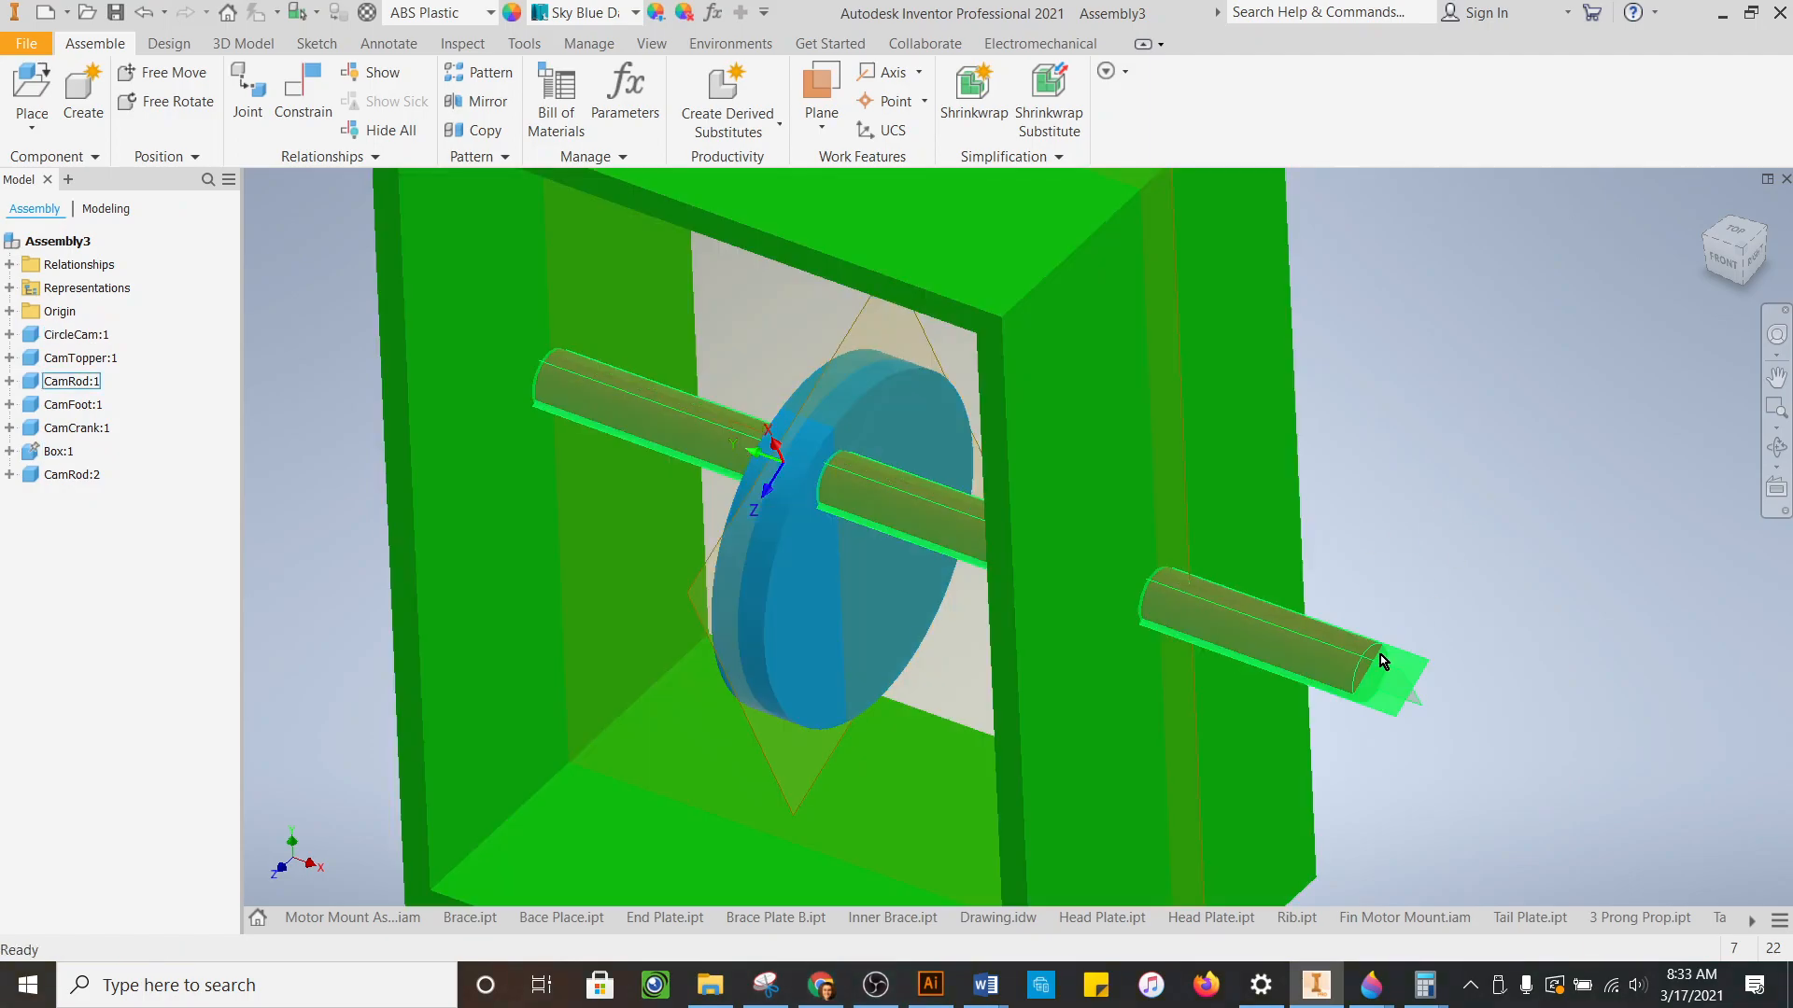
{"action": "left_click_drag", "start_coordinate": [1391, 647], "coordinate": [1343, 624]}
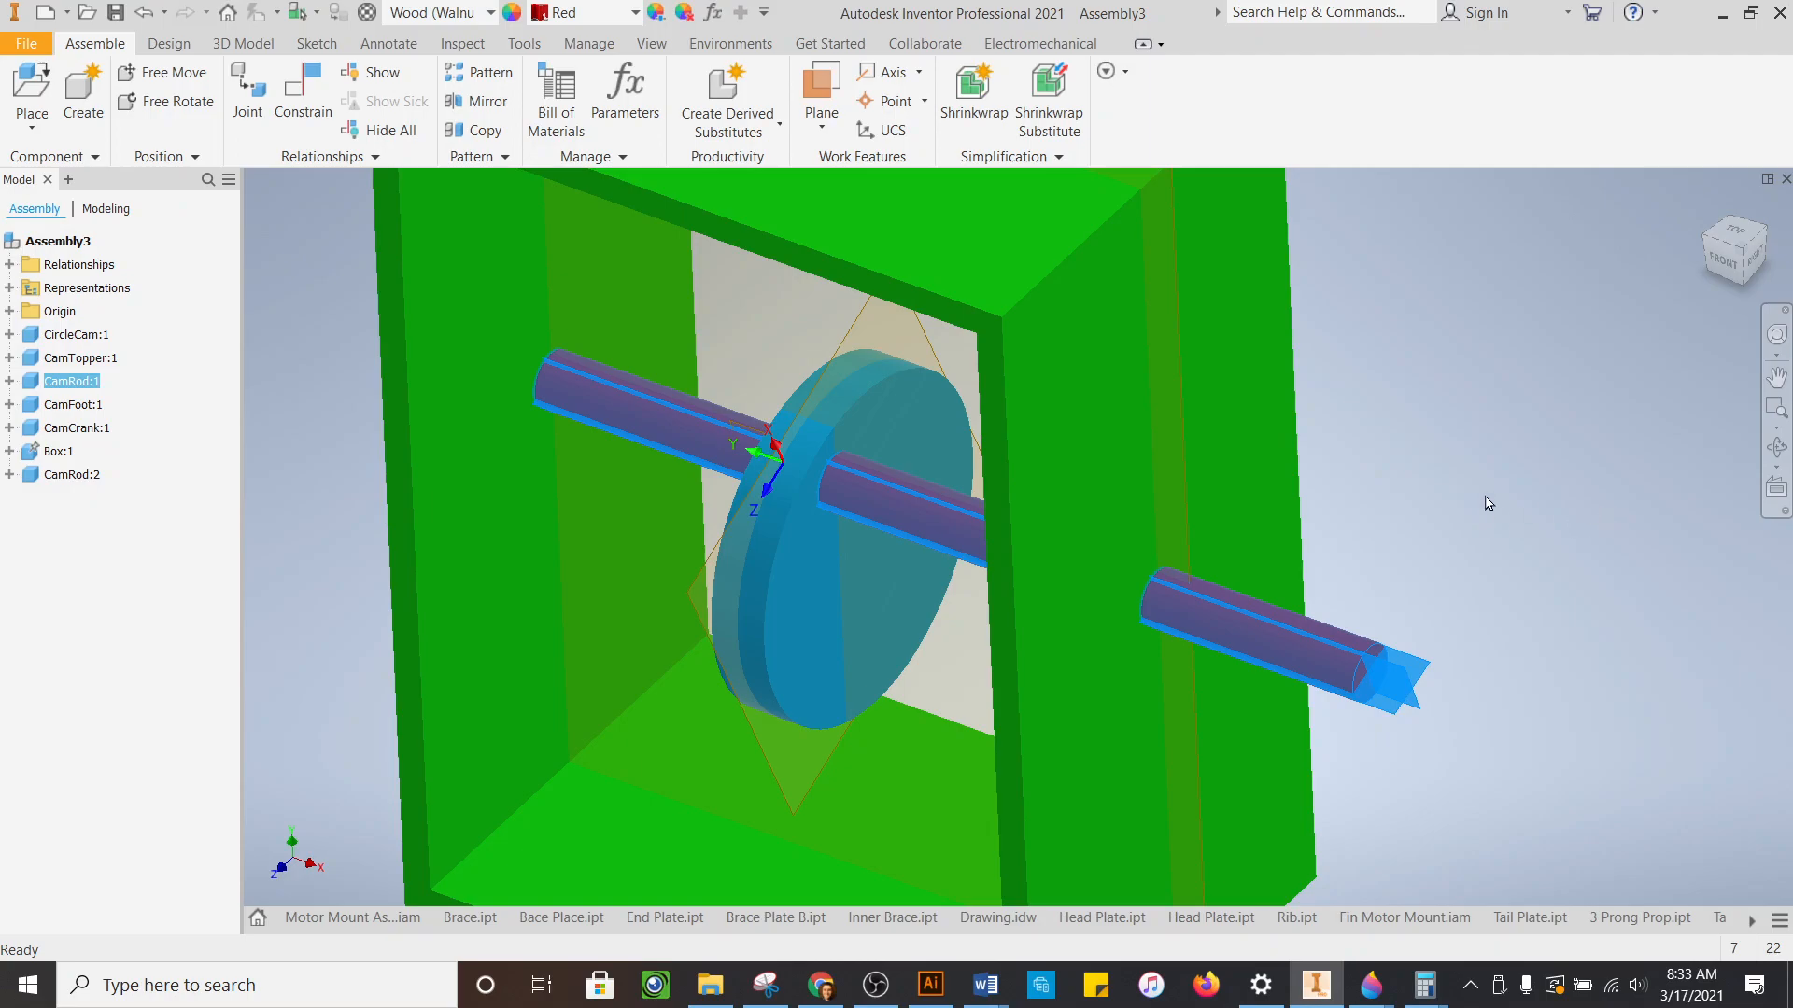
{"action": "left_click_drag", "start_coordinate": [773, 636], "coordinate": [1074, 495]}
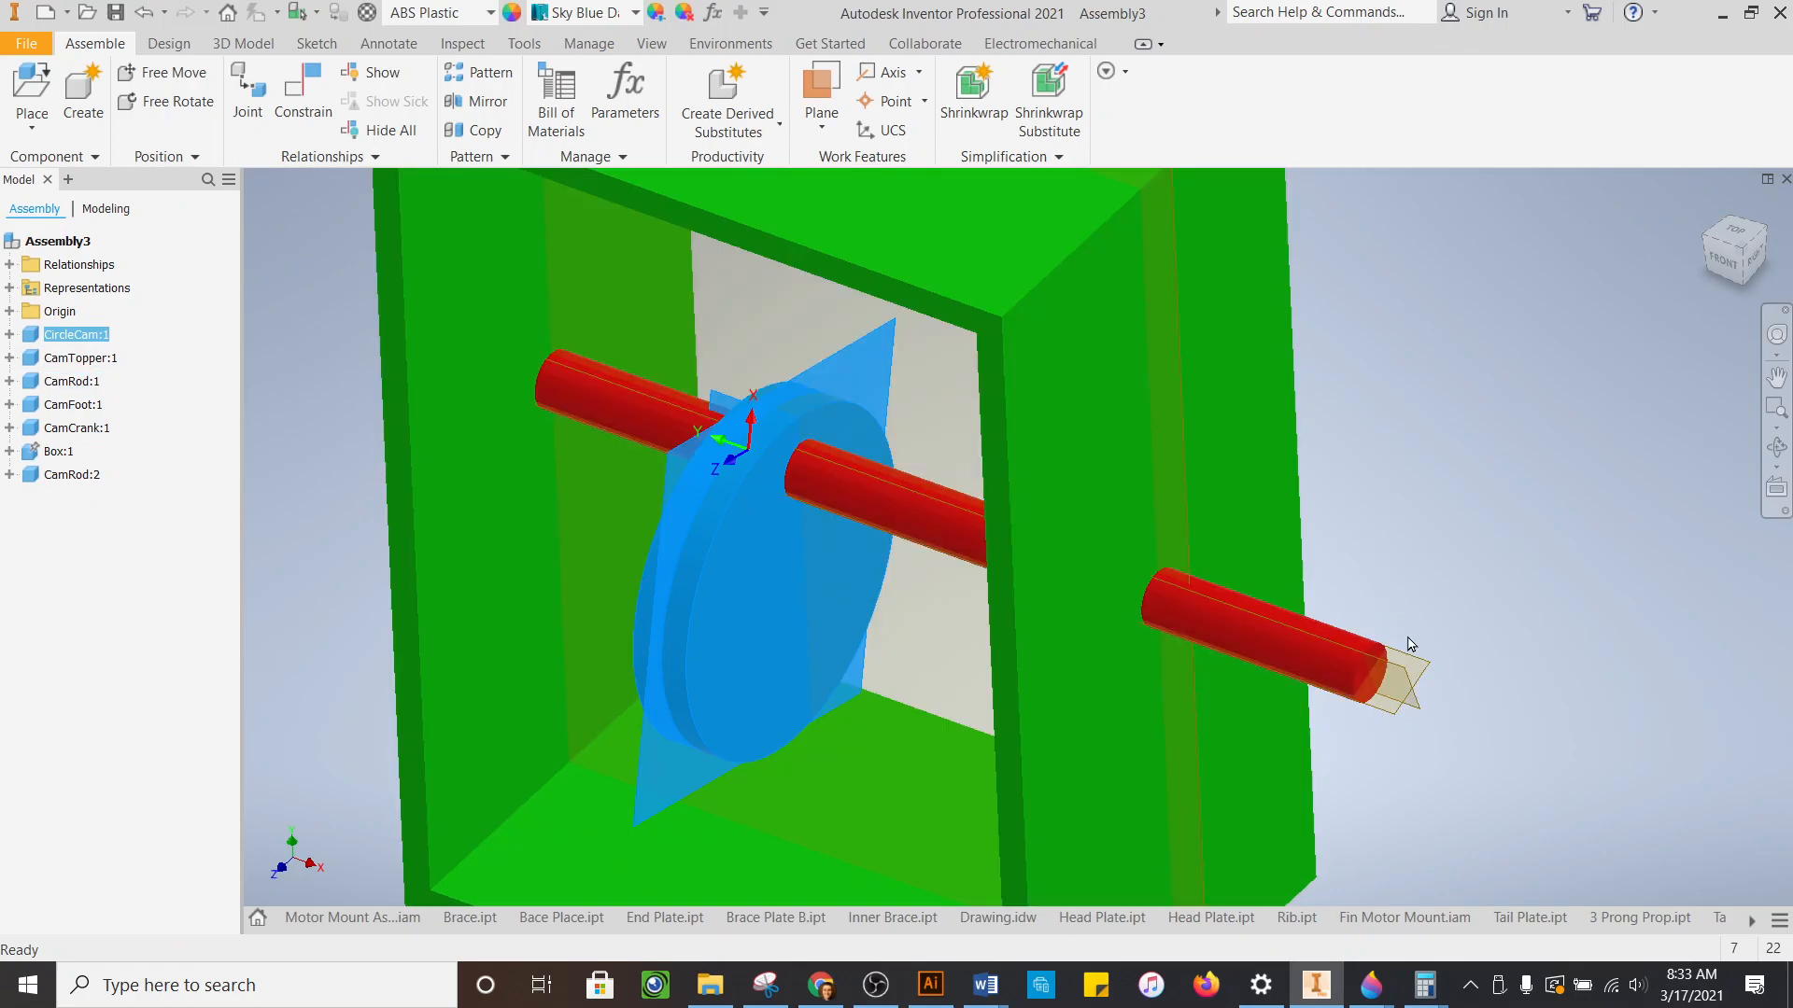
{"action": "left_click", "coordinate": [1417, 542]}
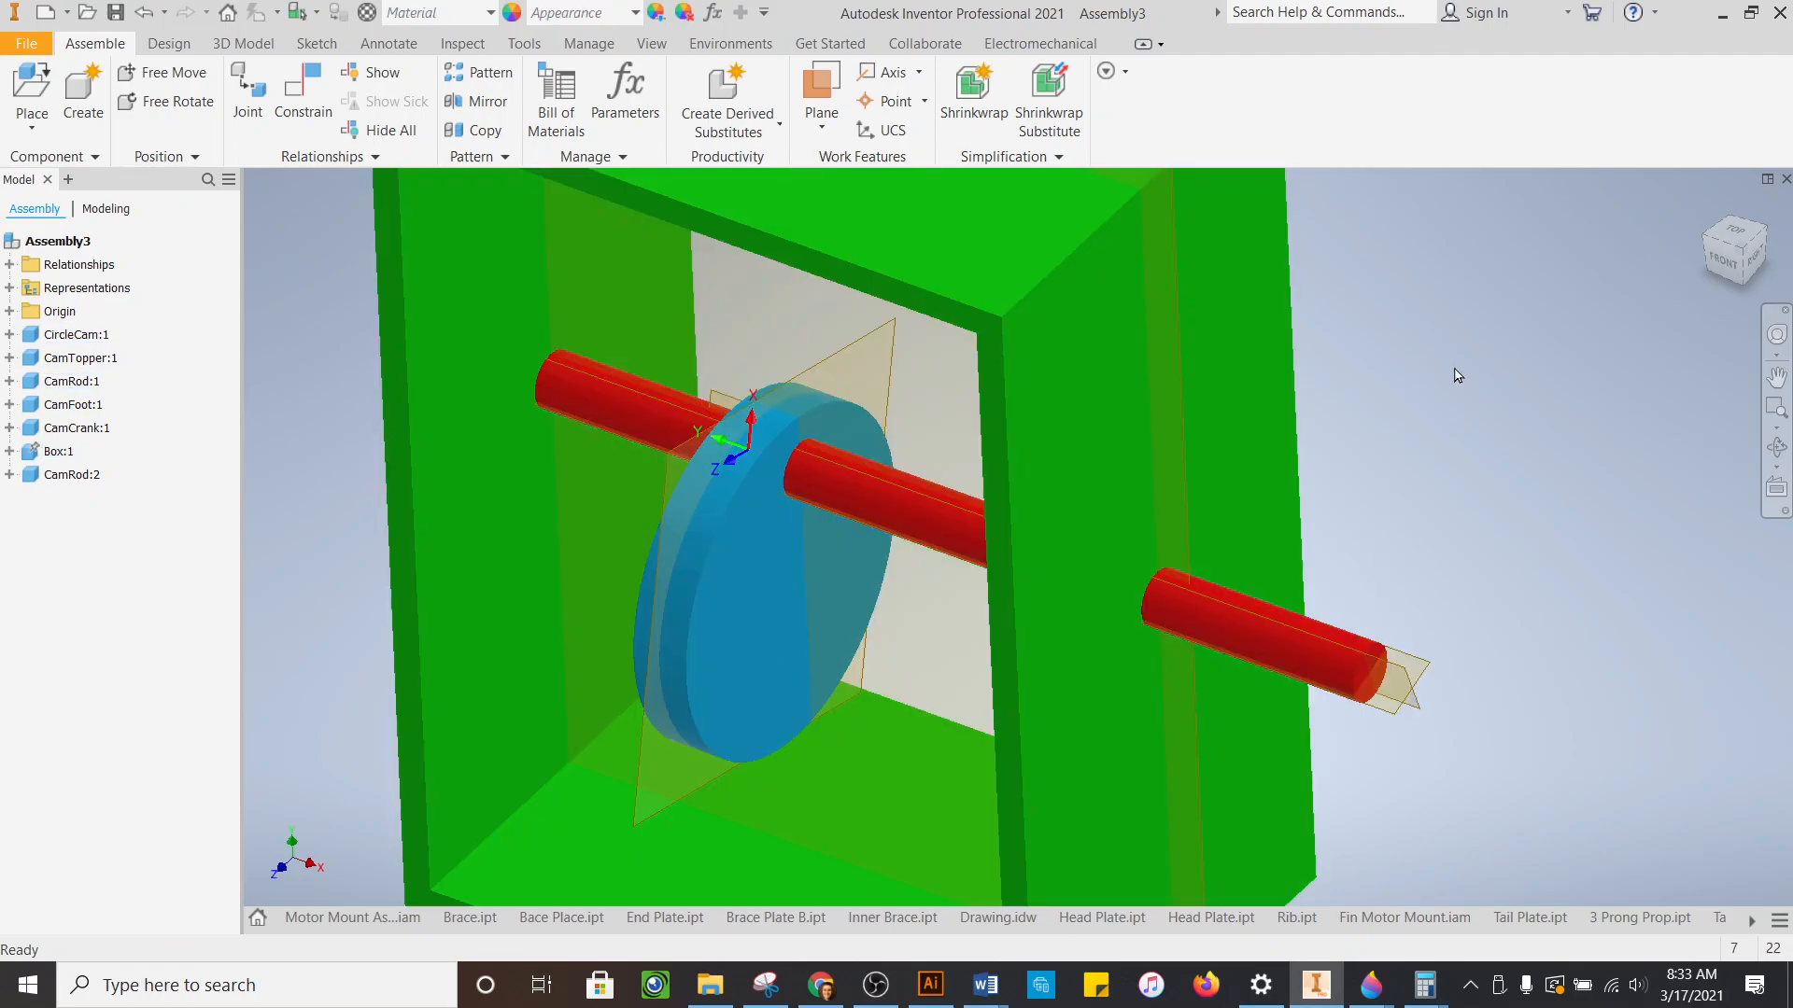
- Mate the CircleCam's UCS XY plane to the work plane at the CamRod's protruding end, using the mate solution and 0.000 in offset
{"action": "left_click", "coordinate": [308, 93]}
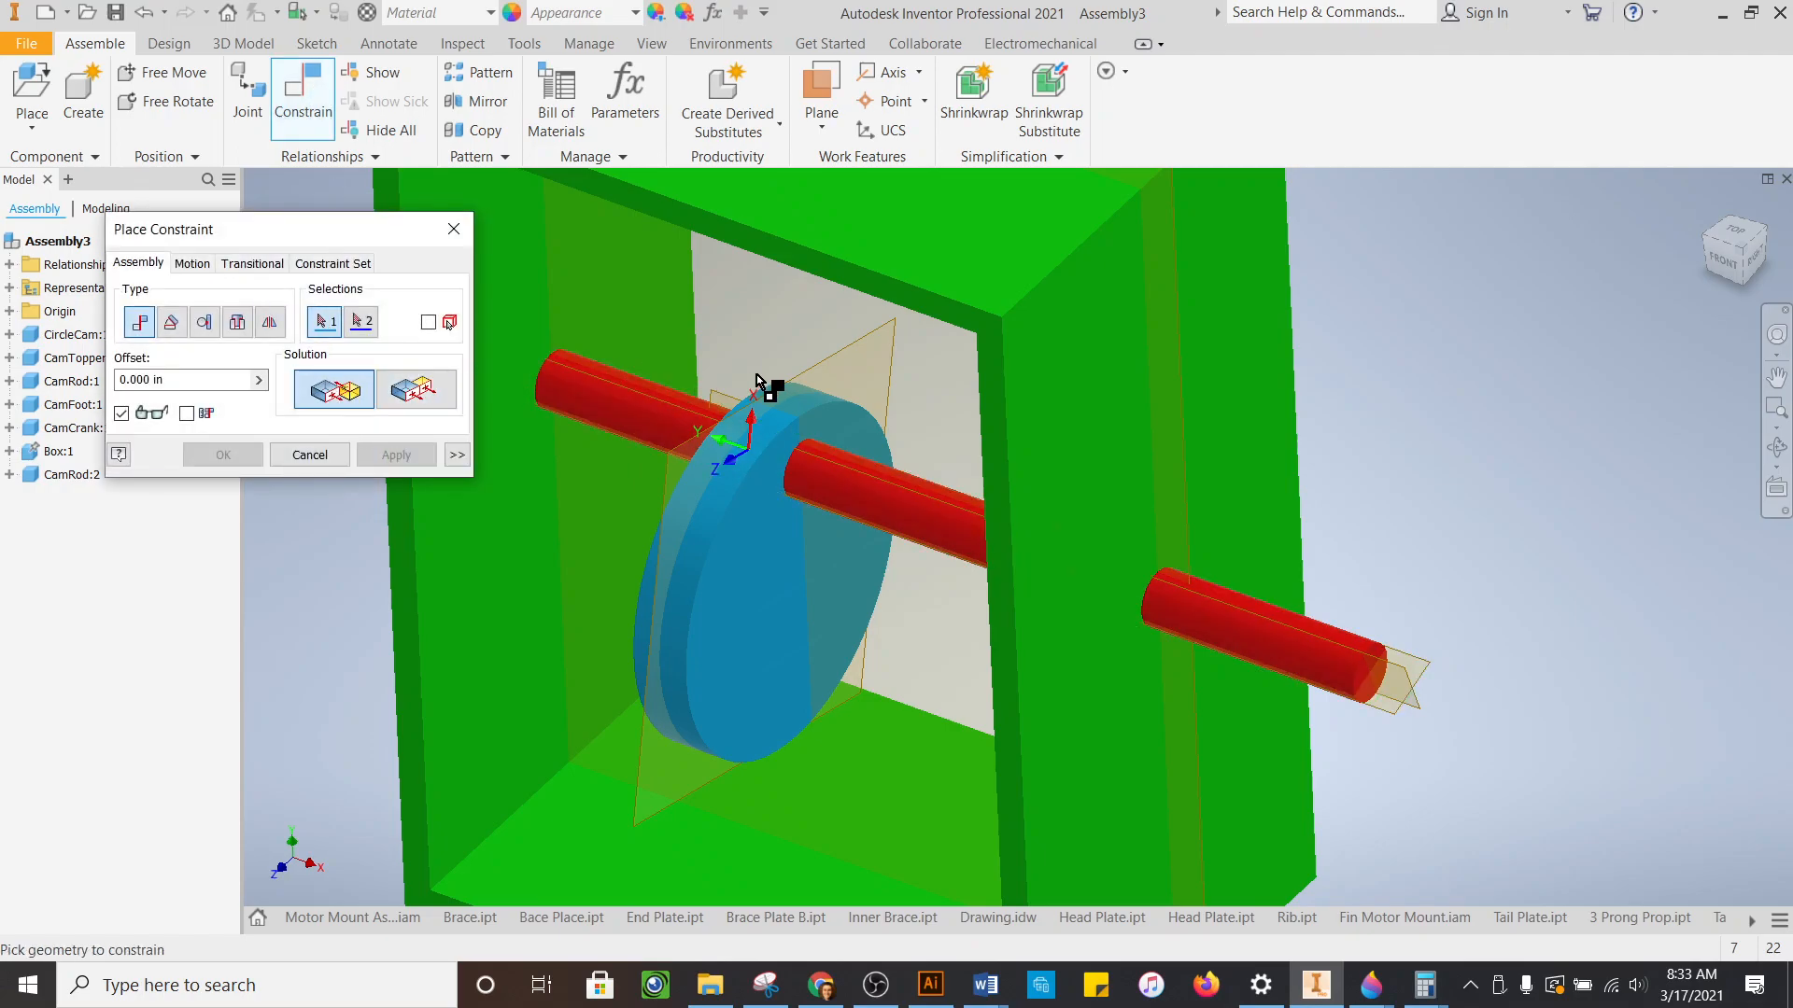
{"action": "scroll", "coordinate": [738, 392], "scroll_direction": "up", "scroll_amount": 4}
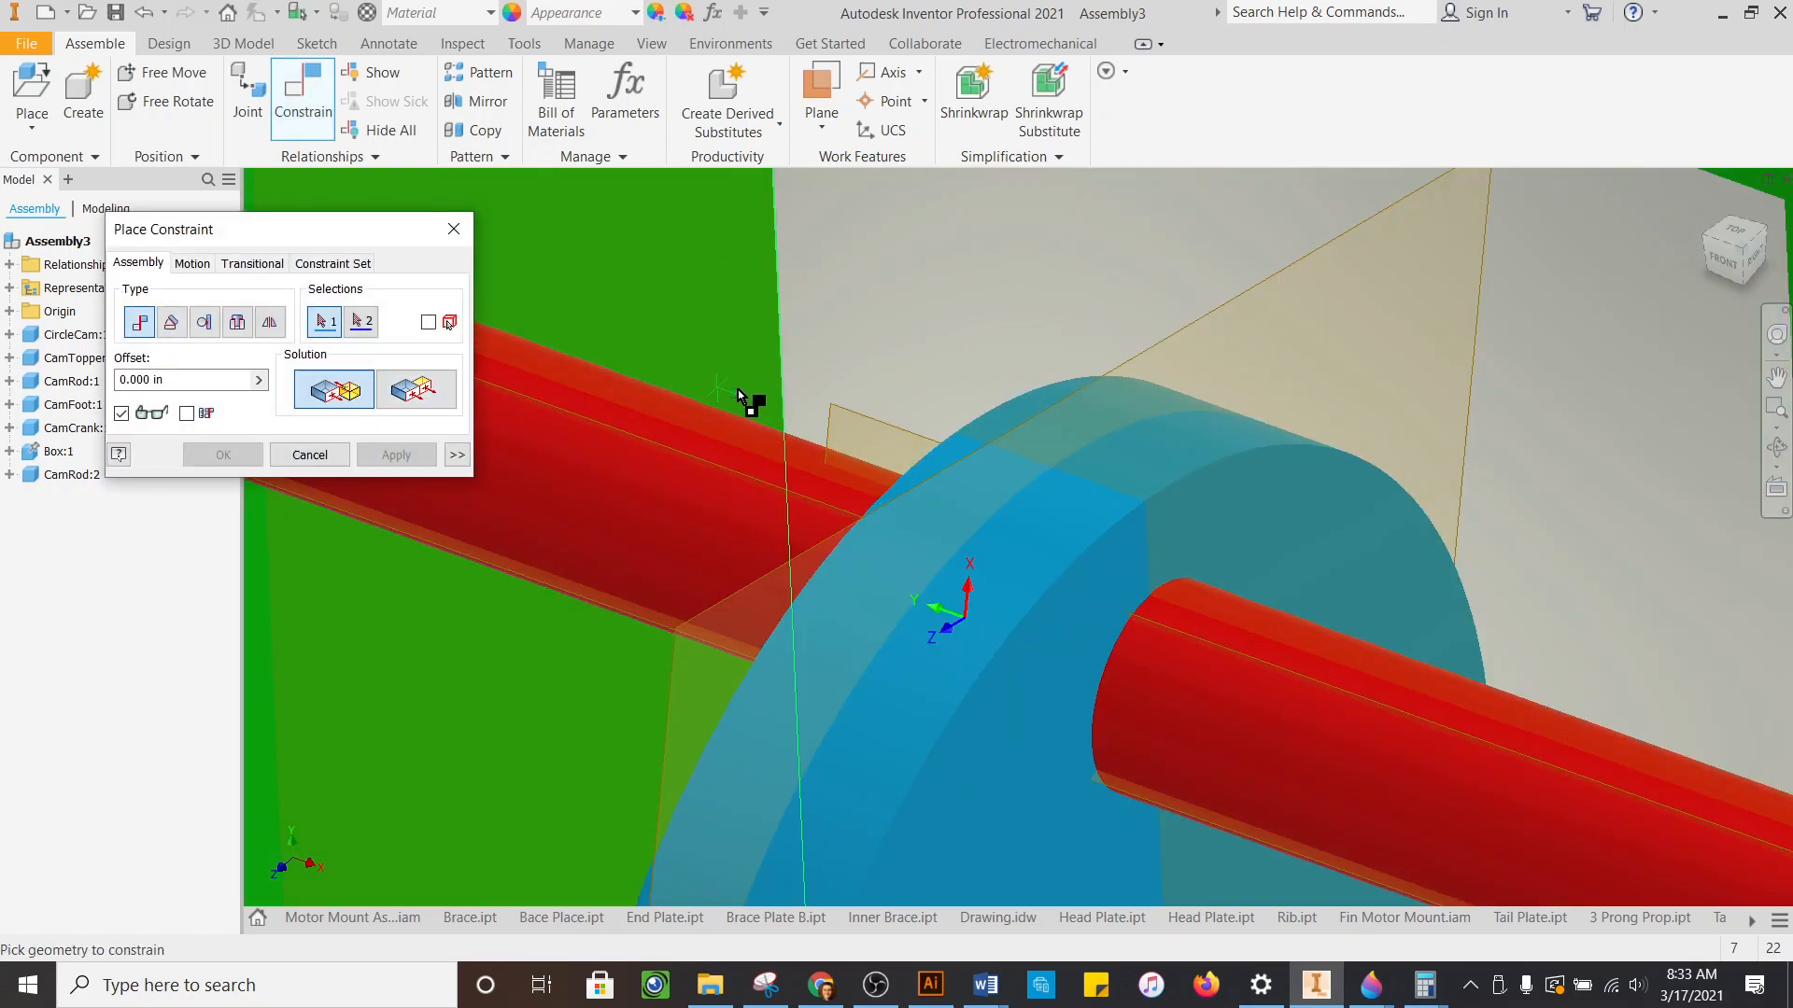
{"action": "left_click", "coordinate": [839, 406]}
{"action": "scroll", "coordinate": [732, 409], "scroll_direction": "down", "scroll_amount": 5}
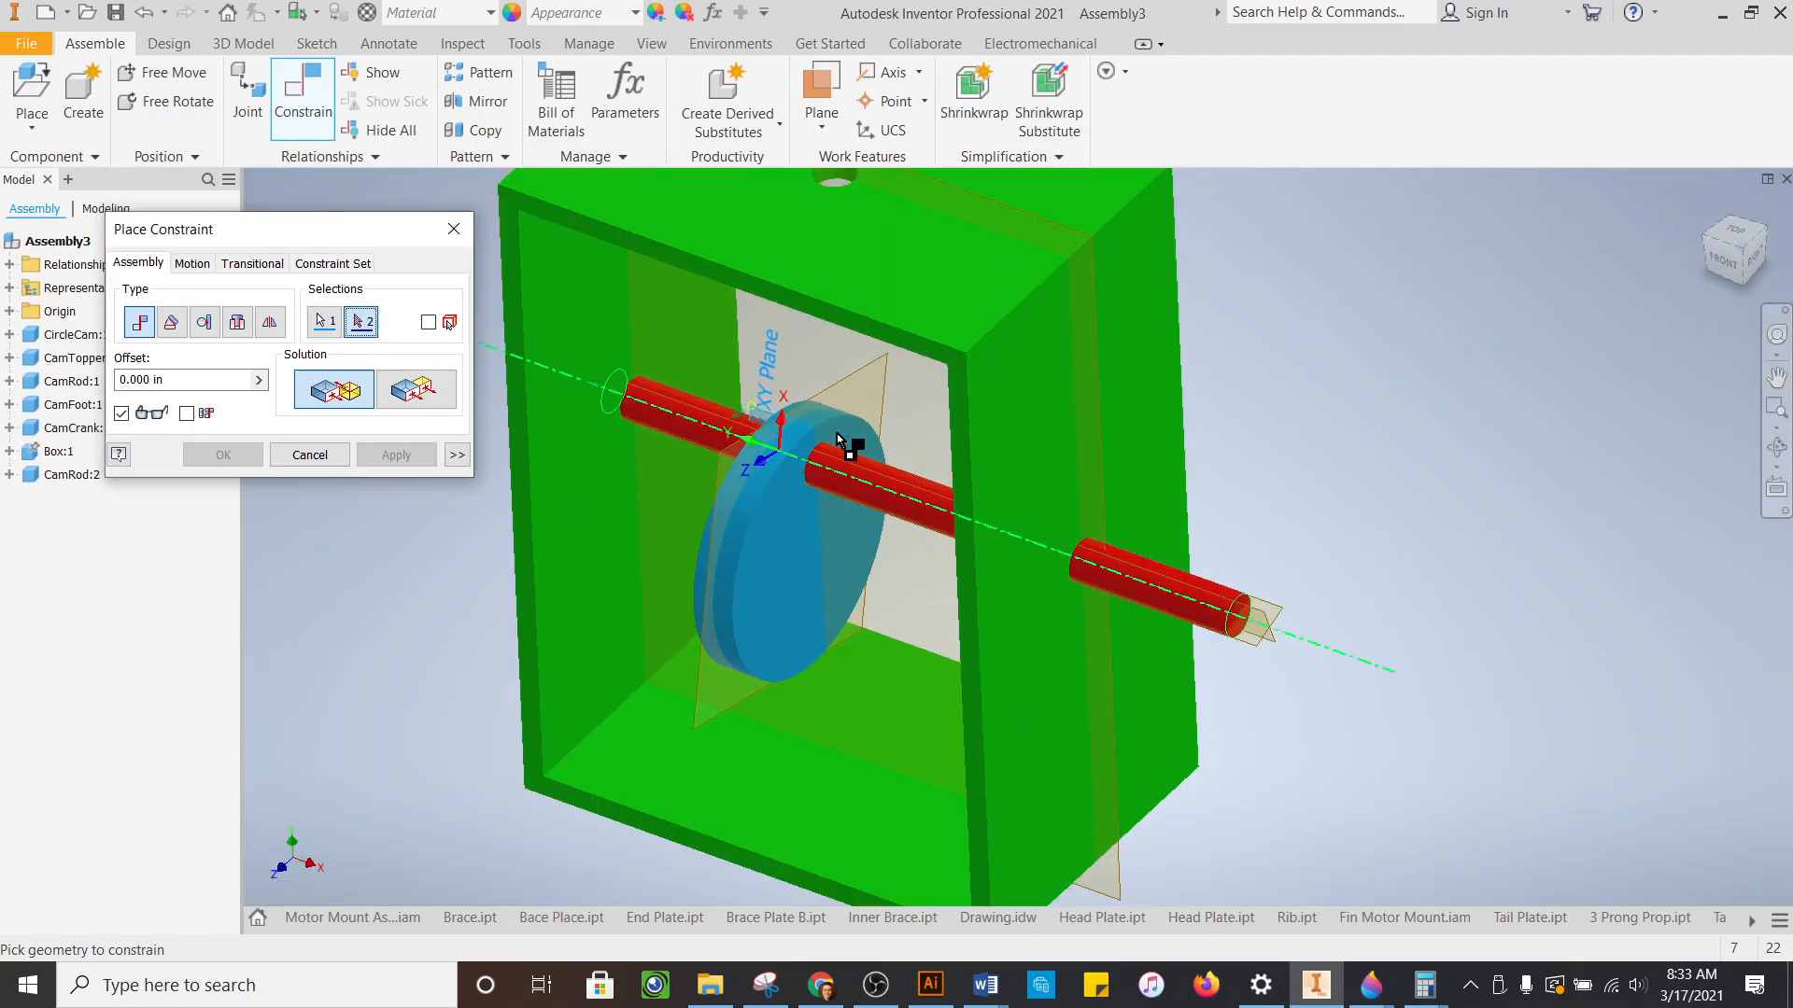
{"action": "left_click", "coordinate": [1285, 608]}
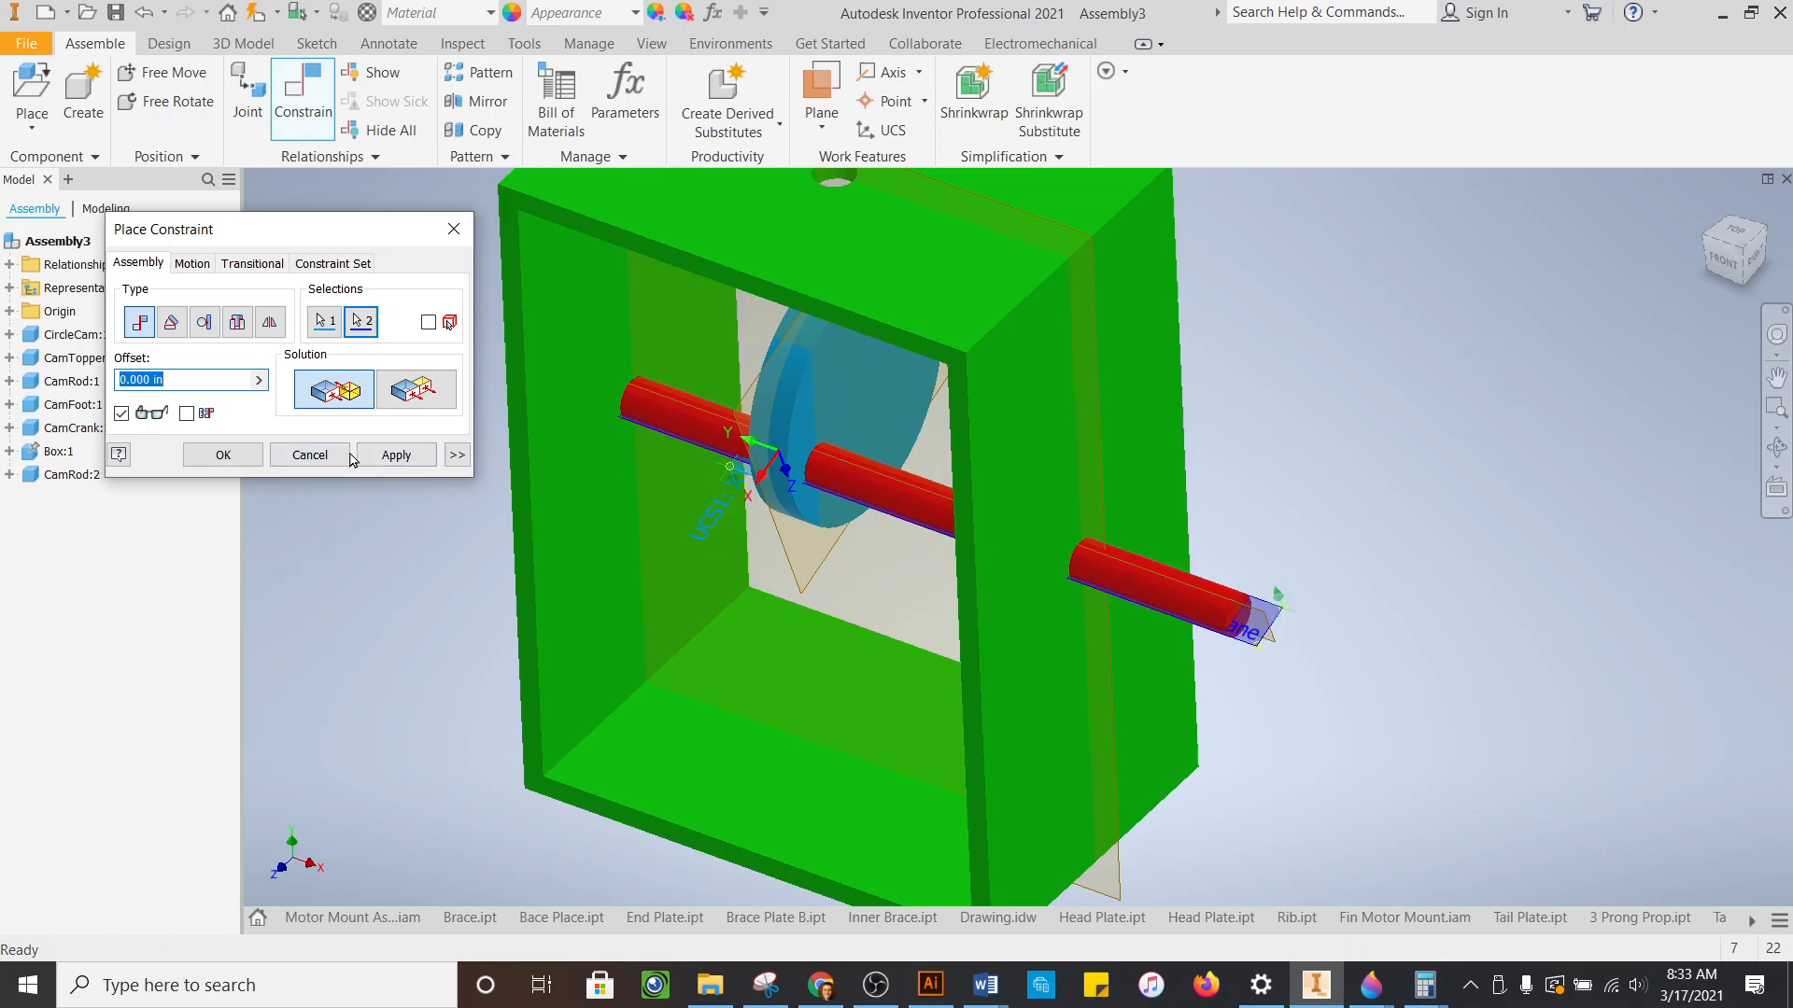
{"action": "left_click", "coordinate": [372, 455]}
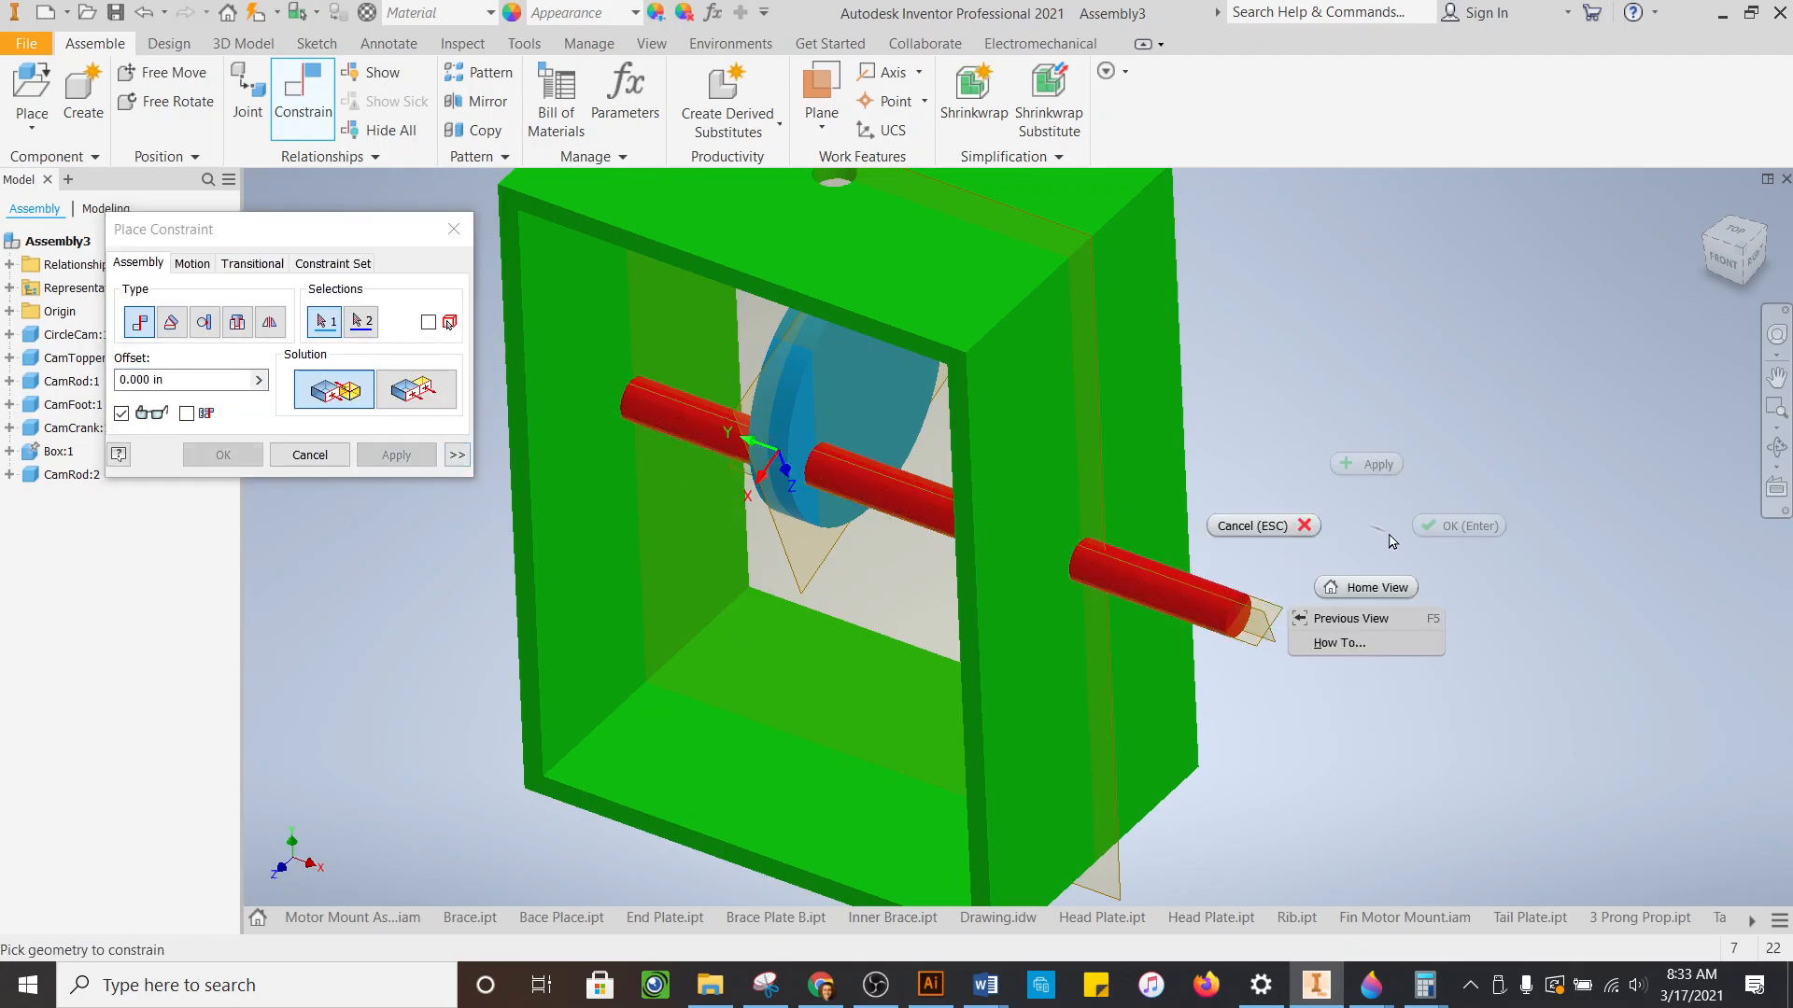
{"action": "left_click", "coordinate": [1256, 525]}
- Test turning the CamRod and moving the CircleCam with the plane mate in place, undoing the moves between trials
{"action": "left_click_drag", "start_coordinate": [1244, 597], "coordinate": [1251, 761]}
{"action": "mouse_move", "coordinate": [754, 547]}
{"action": "left_mouse_down"}
{"action": "mouse_move", "coordinate": [1014, 681]}
{"action": "mouse_move", "coordinate": [843, 472]}
{"action": "mouse_move", "coordinate": [765, 550]}
{"action": "mouse_move", "coordinate": [772, 626]}
{"action": "mouse_move", "coordinate": [721, 545]}
{"action": "left_mouse_up"}
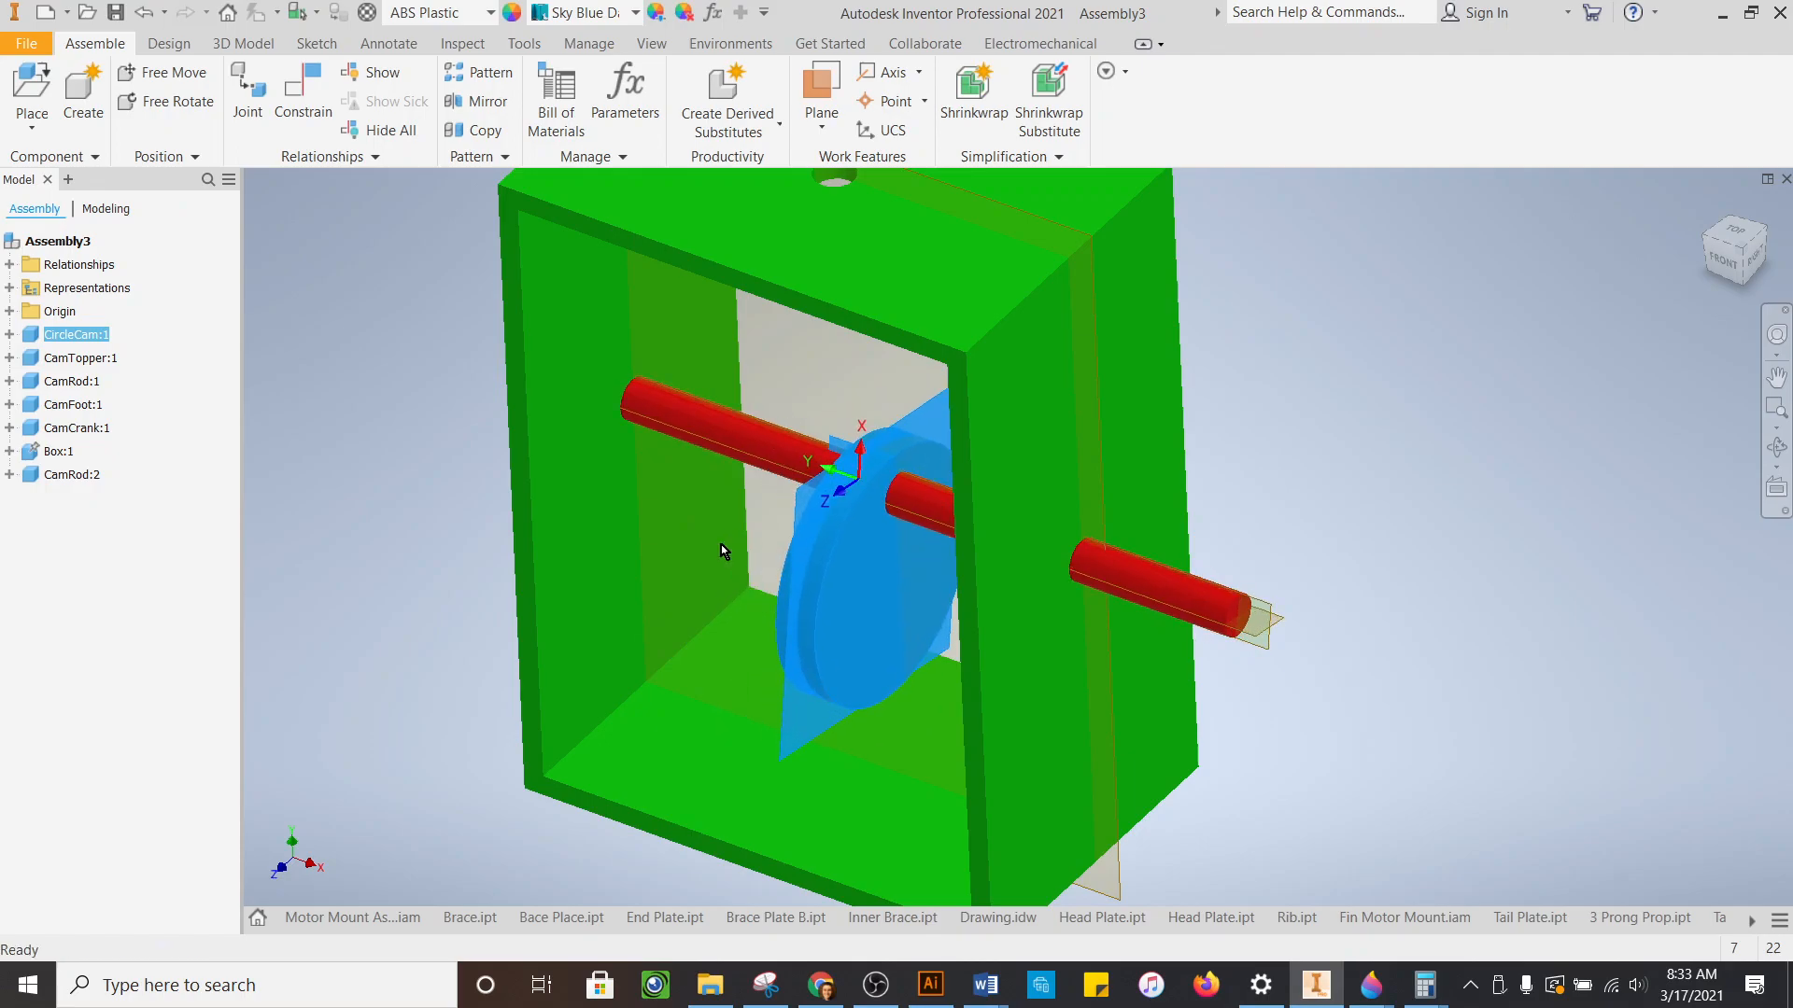
{"action": "left_click", "coordinate": [145, 14]}
{"action": "left_click", "coordinate": [145, 13]}
{"action": "left_click", "coordinate": [144, 13]}
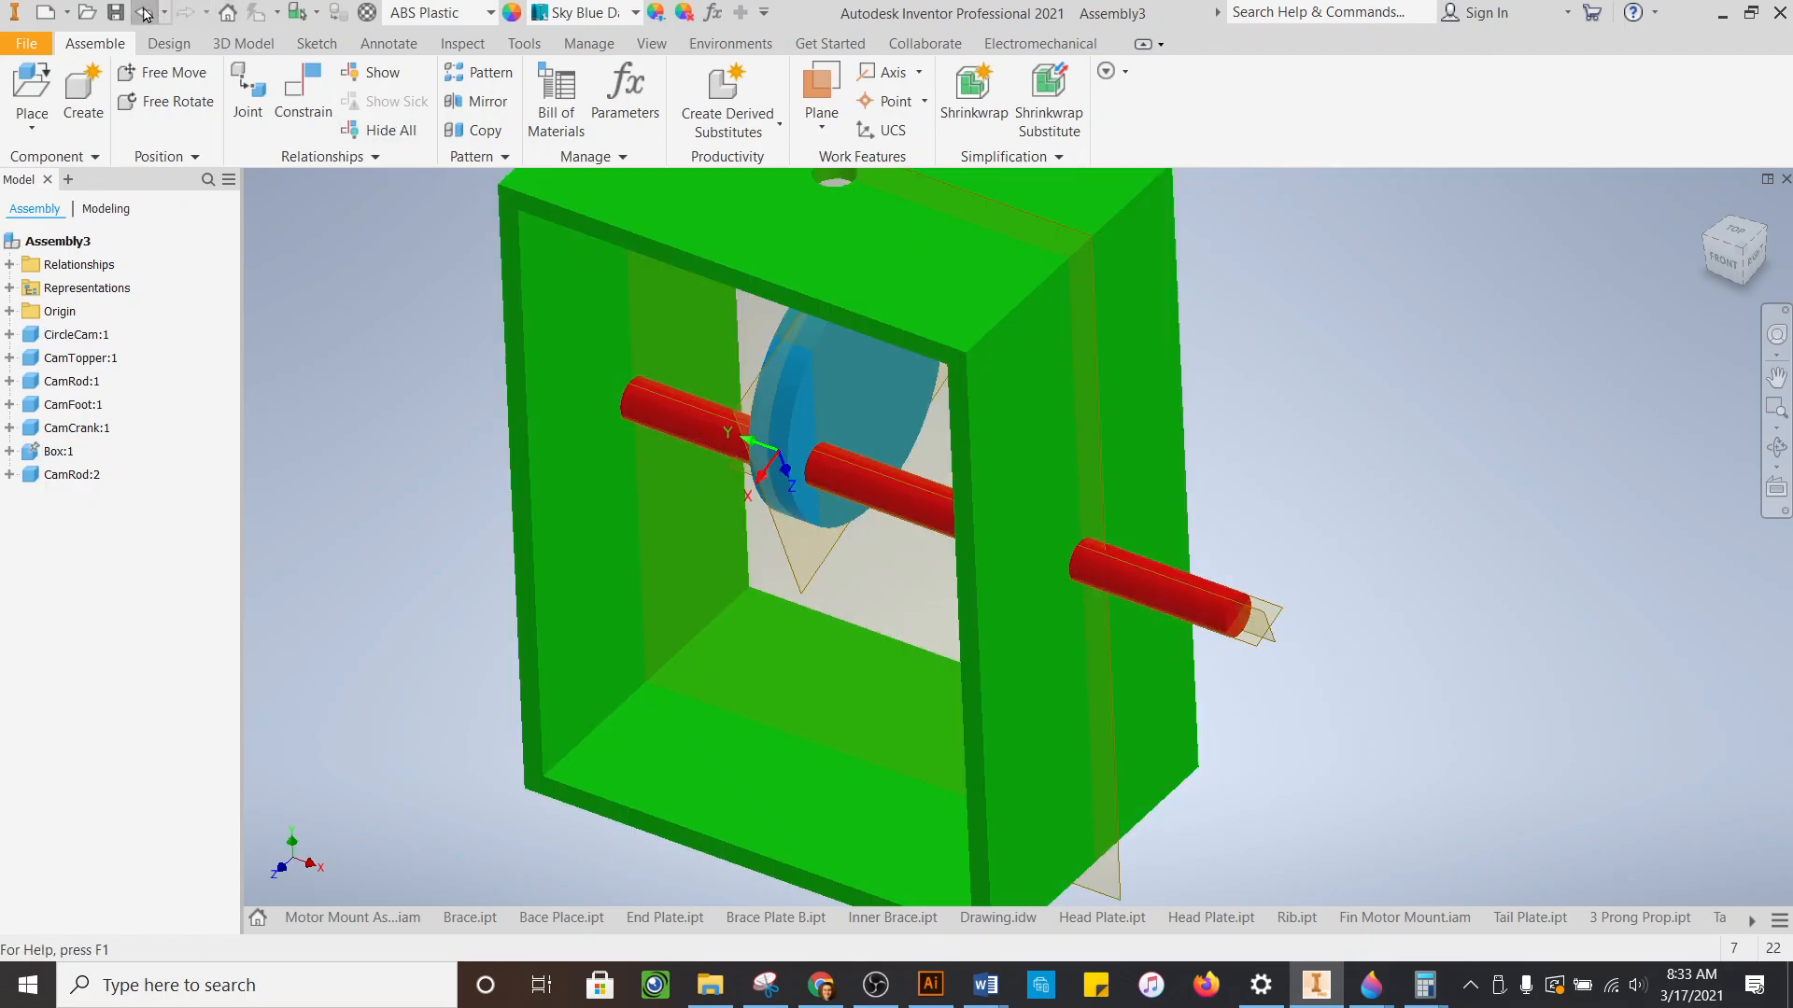
{"action": "left_click_drag", "start_coordinate": [849, 418], "coordinate": [821, 532]}
- Undo the latest CircleCam movements and the plane mate between the cam and the CamRod
{"action": "left_click", "coordinate": [144, 13]}
{"action": "left_click", "coordinate": [147, 15]}
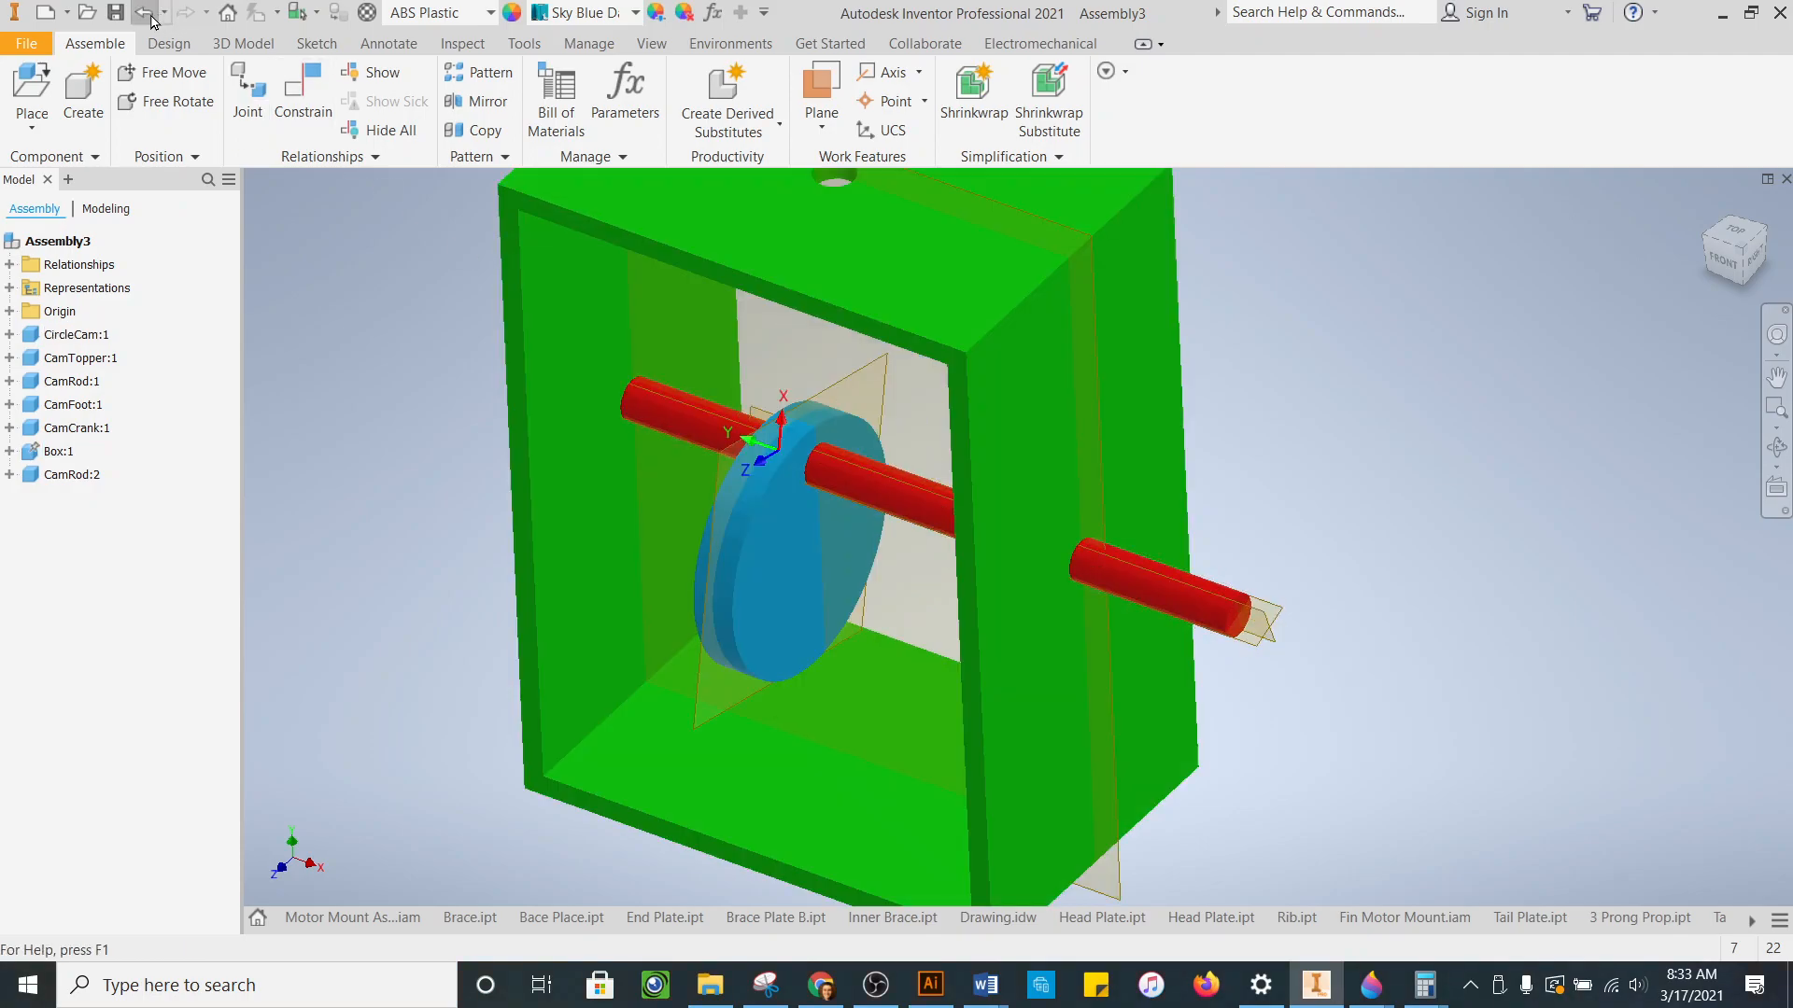
{"action": "left_click", "coordinate": [148, 15]}
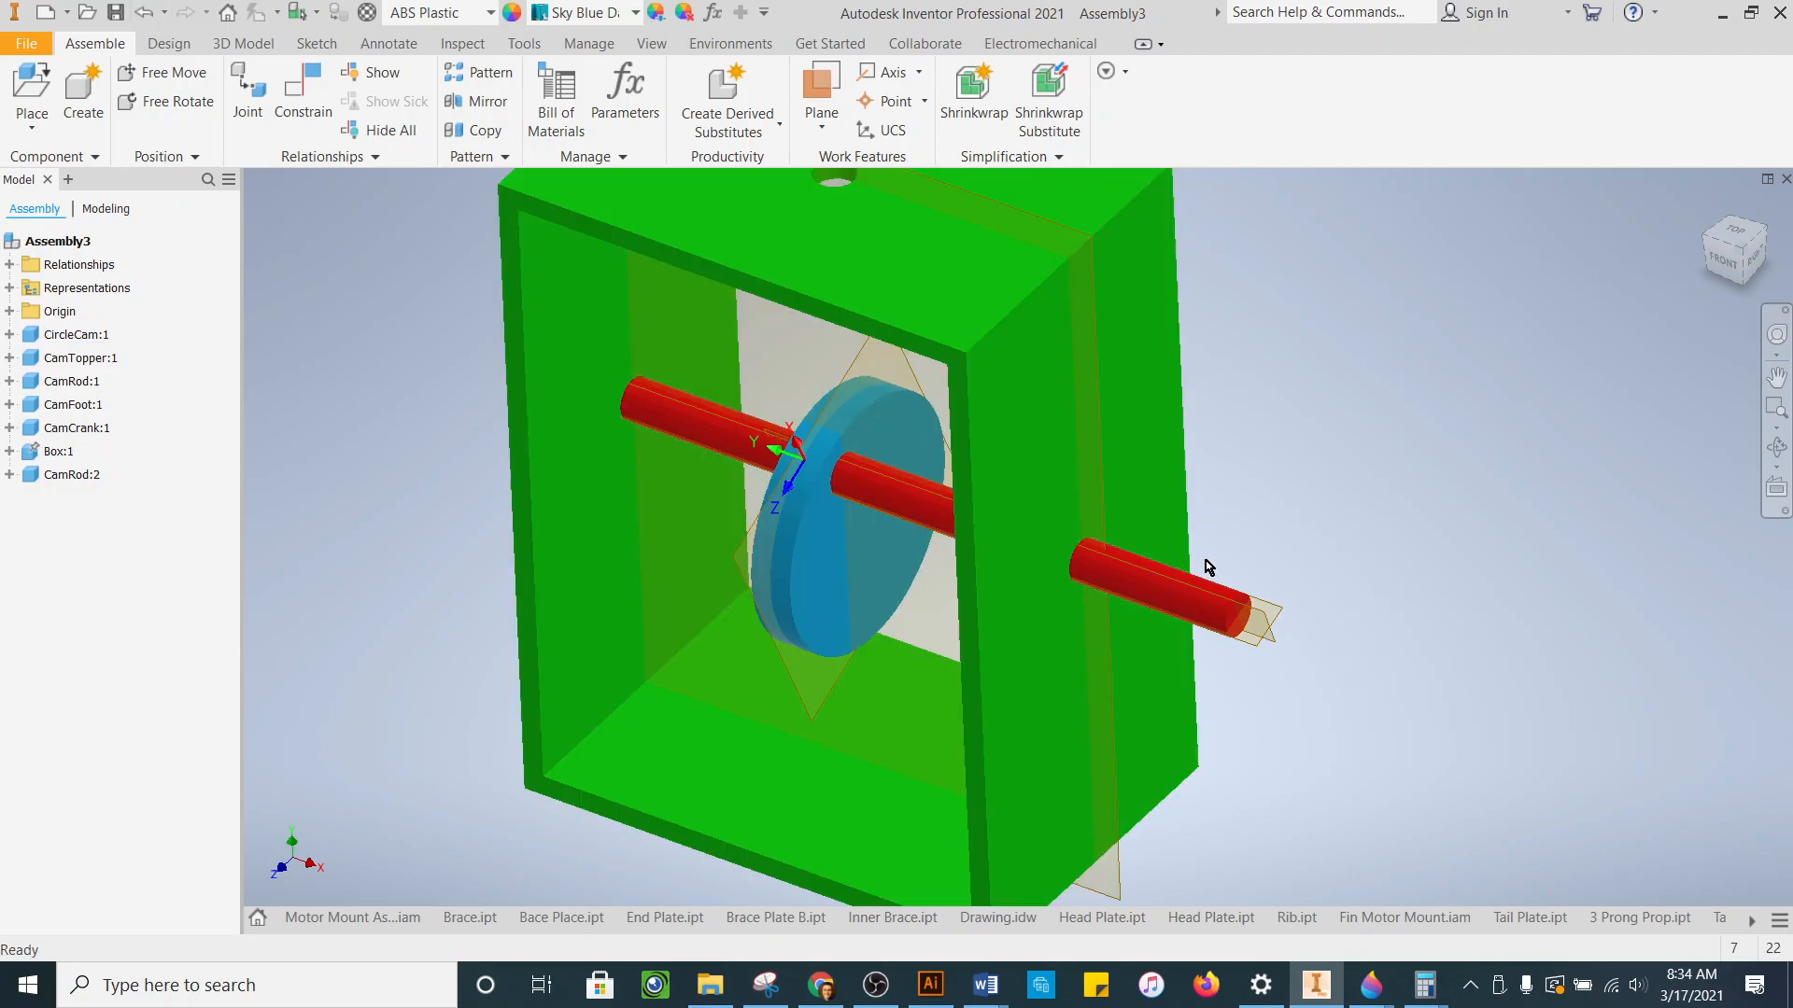
- Turn and slide the CircleCam on the CamRod inside the Box to check its free movement
{"action": "left_click", "coordinate": [1404, 540]}
{"action": "left_click_drag", "start_coordinate": [783, 597], "coordinate": [821, 519]}
{"action": "left_click", "coordinate": [1489, 436]}
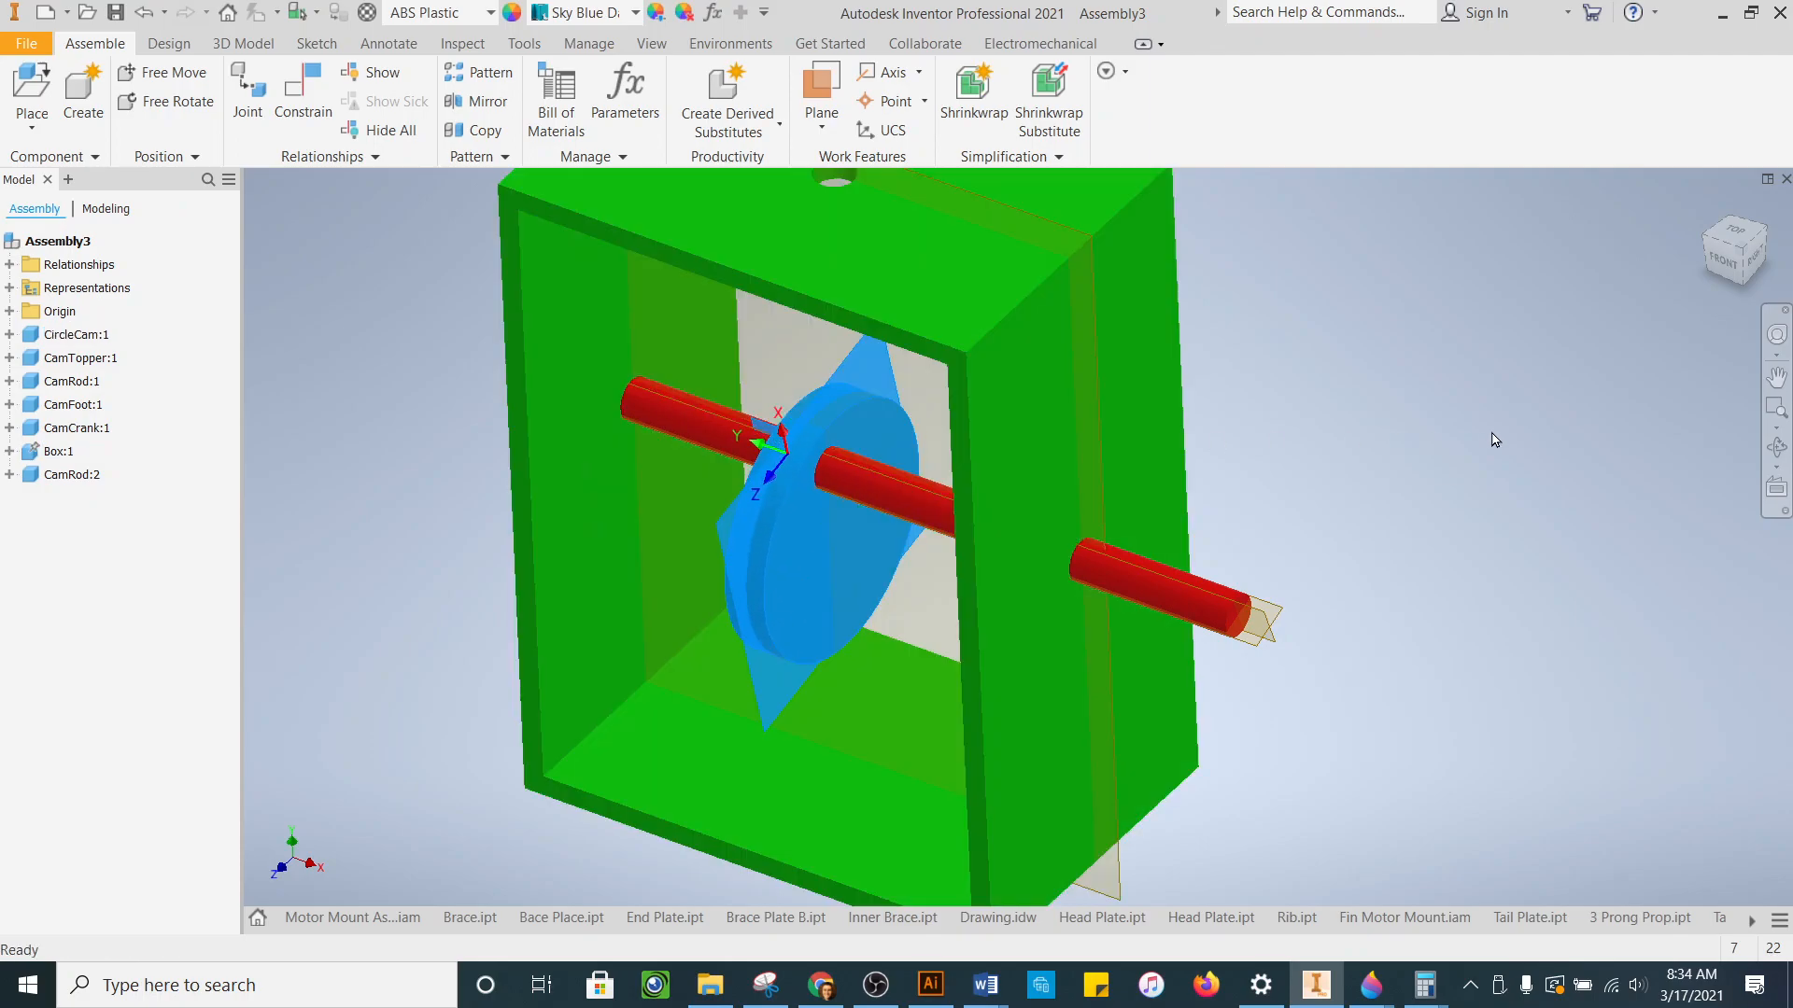
- Mate the CircleCam's UCS1 XY plane to the YZ plane at the CamRod's protruding end with a 0.000 in offset
{"action": "left_click", "coordinate": [297, 93]}
{"action": "scroll", "coordinate": [805, 448], "scroll_direction": "up", "scroll_amount": 2}
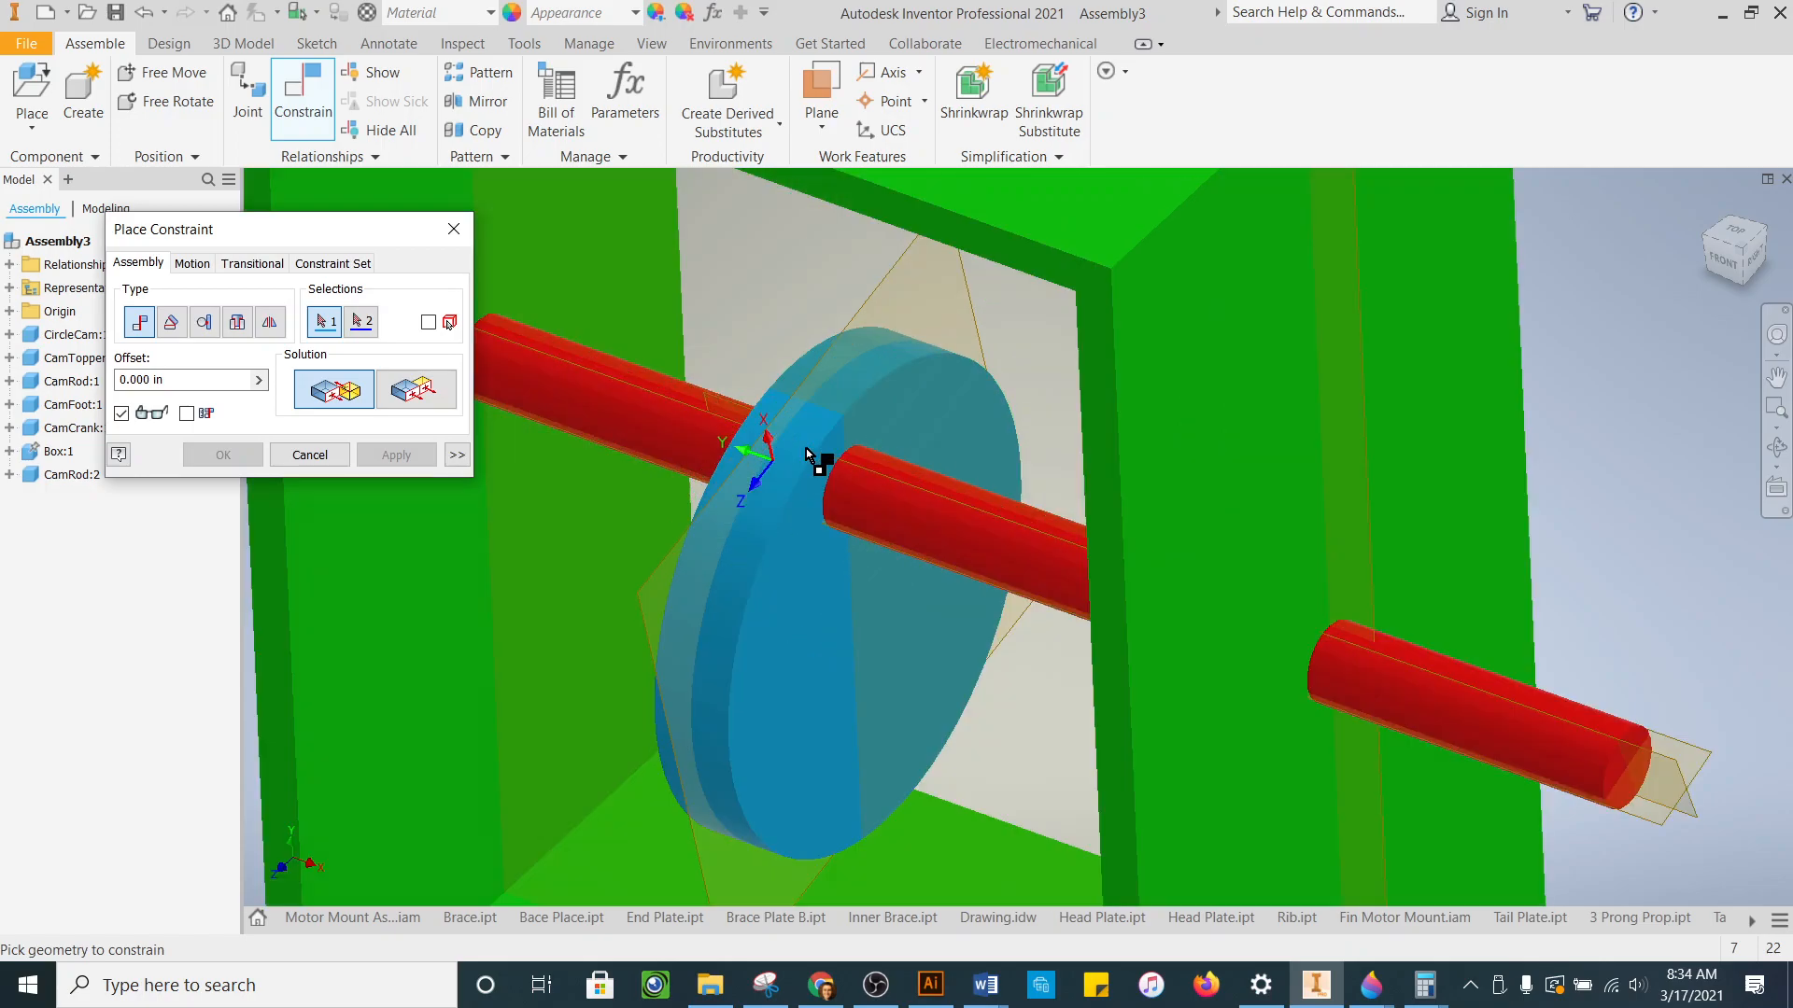
{"action": "scroll", "coordinate": [805, 448], "scroll_direction": "up", "scroll_amount": 2}
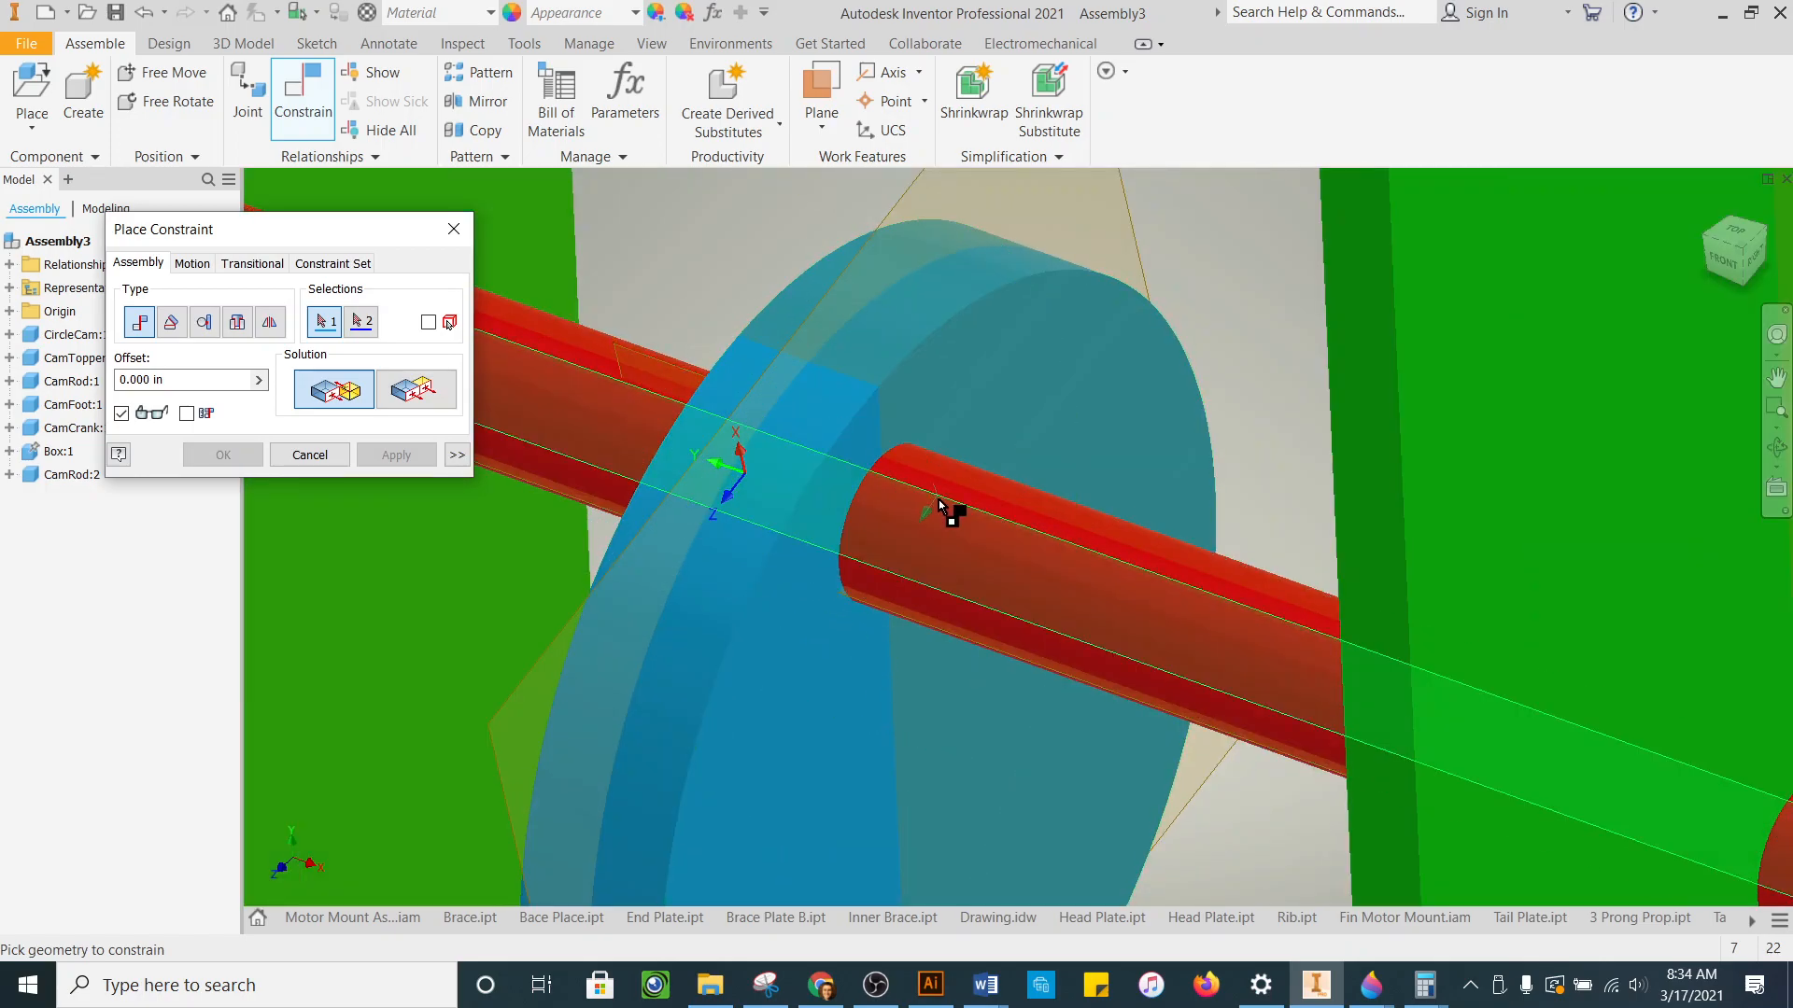
{"action": "scroll", "coordinate": [783, 410], "scroll_direction": "down", "scroll_amount": 3}
{"action": "scroll", "coordinate": [773, 418], "scroll_direction": "up", "scroll_amount": 2}
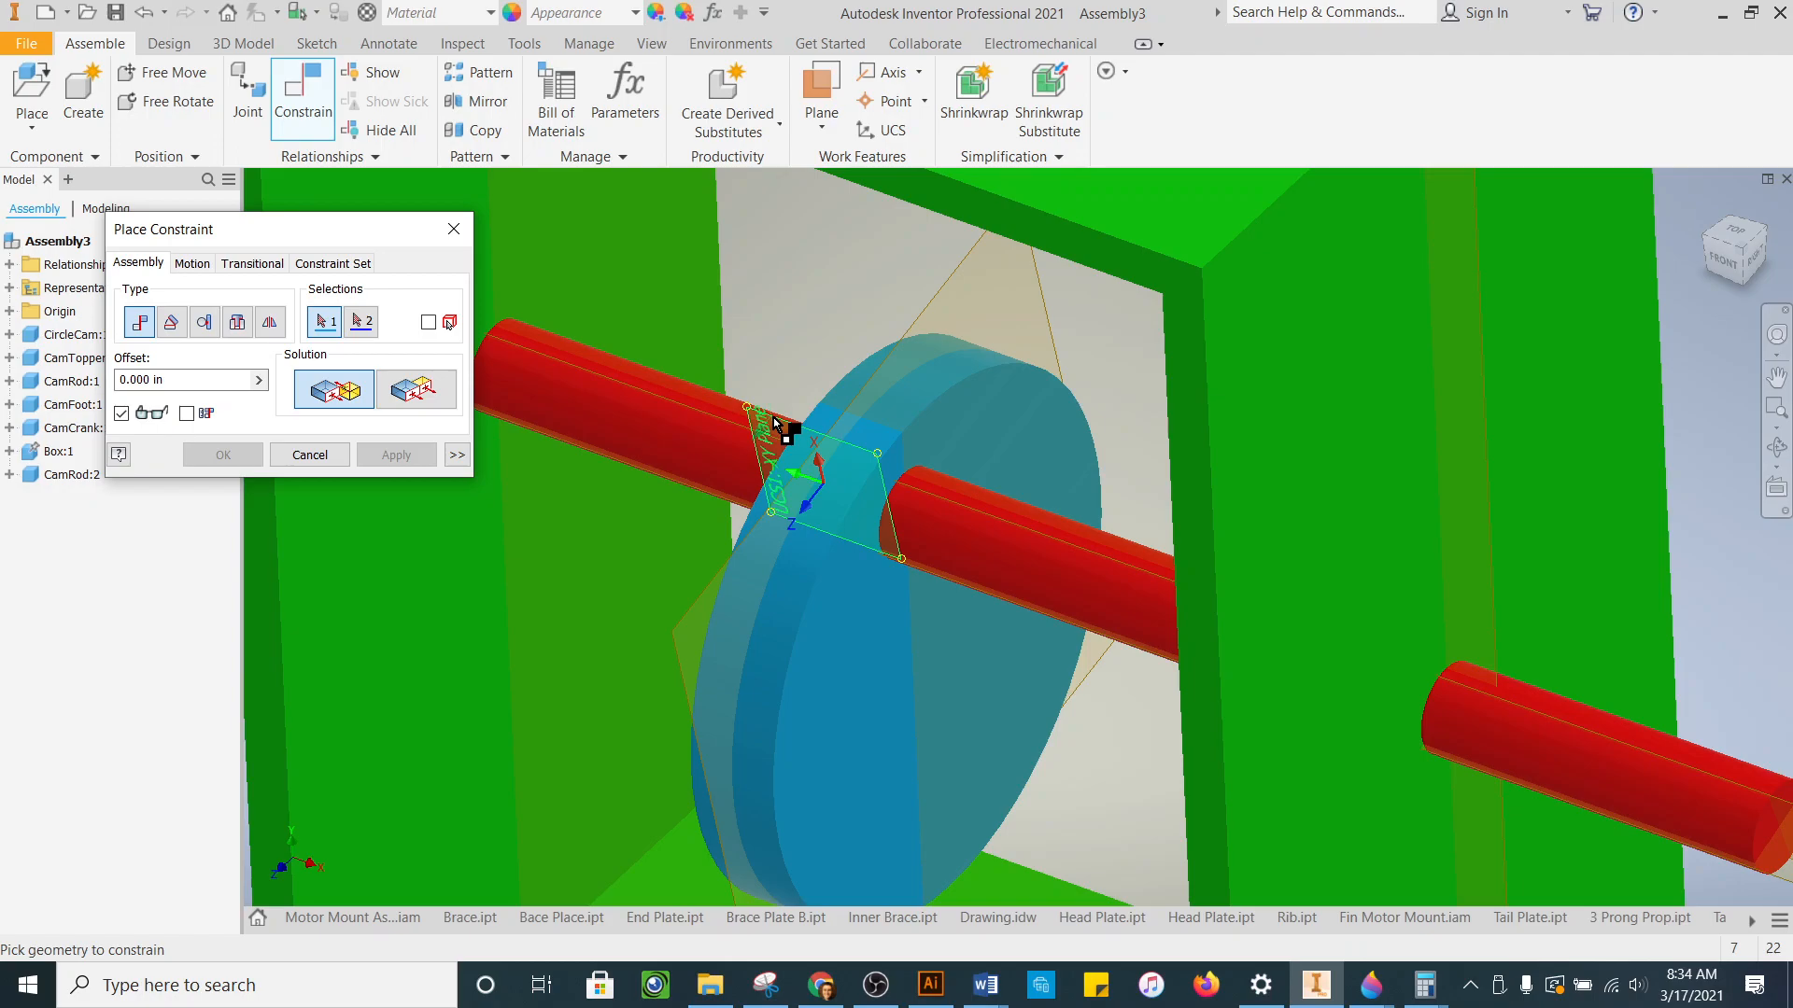
{"action": "mouse_move", "coordinate": [773, 417]}
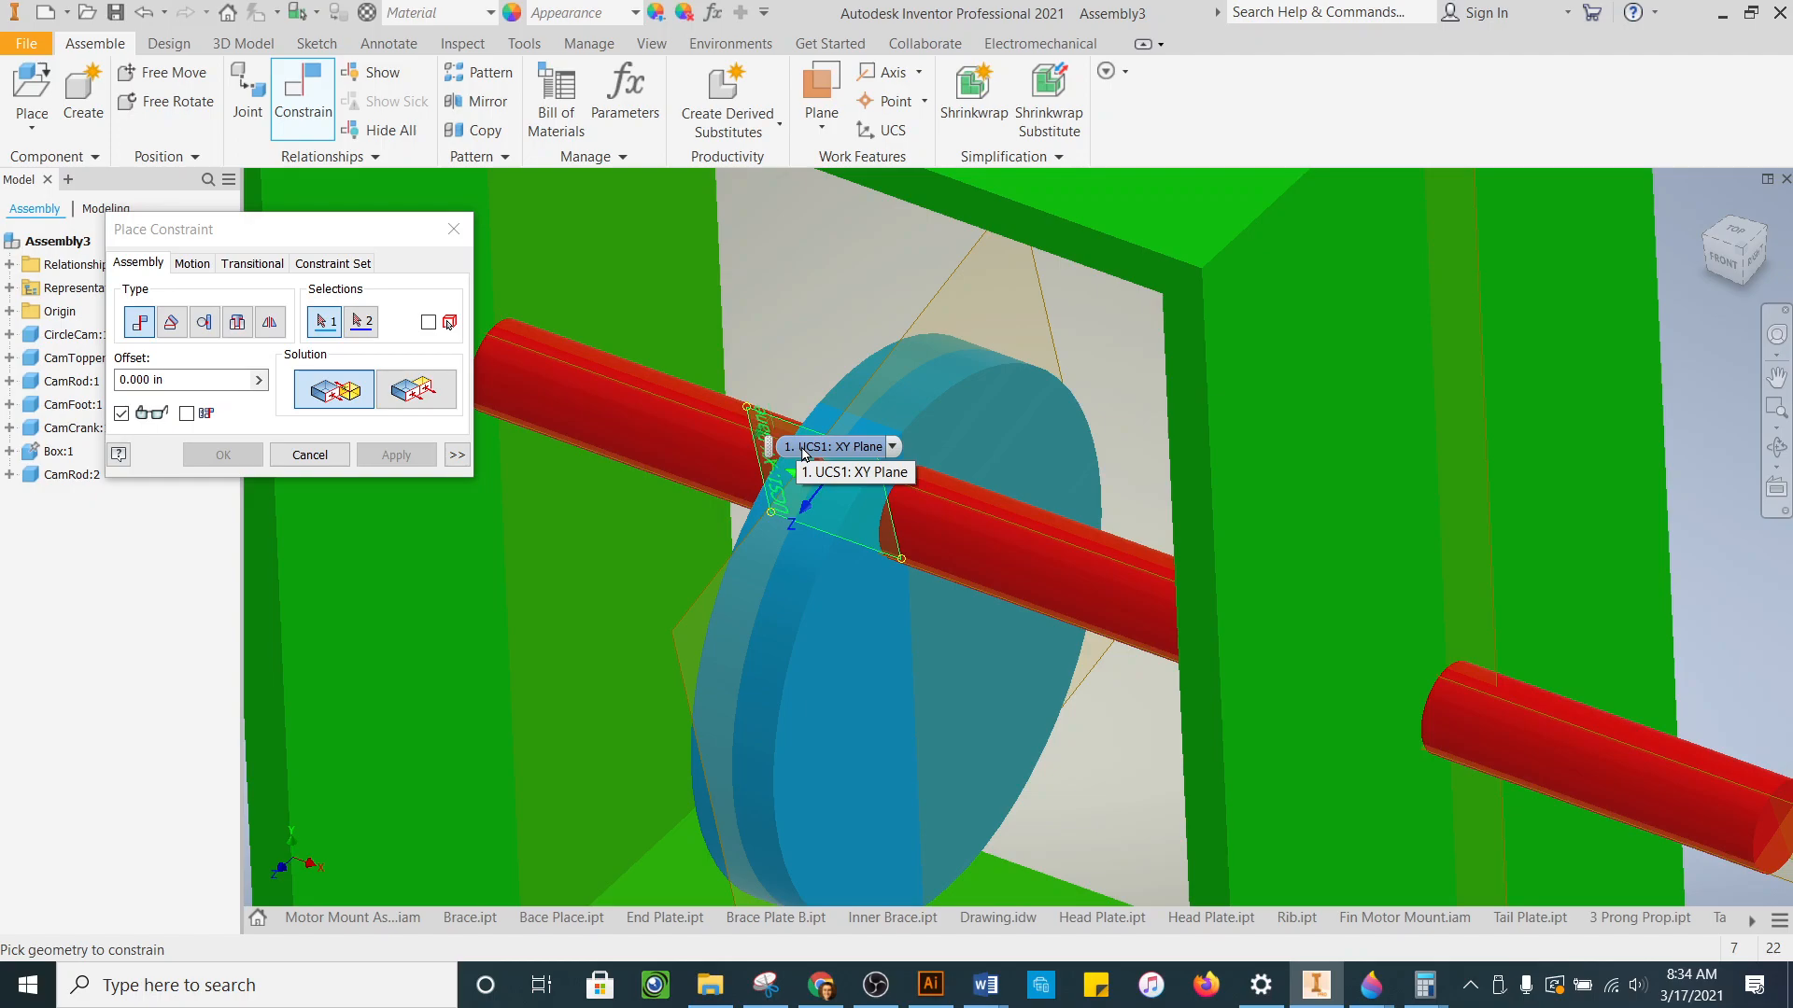
{"action": "left_click", "coordinate": [803, 448]}
{"action": "scroll", "coordinate": [706, 380], "scroll_direction": "up", "scroll_amount": 5}
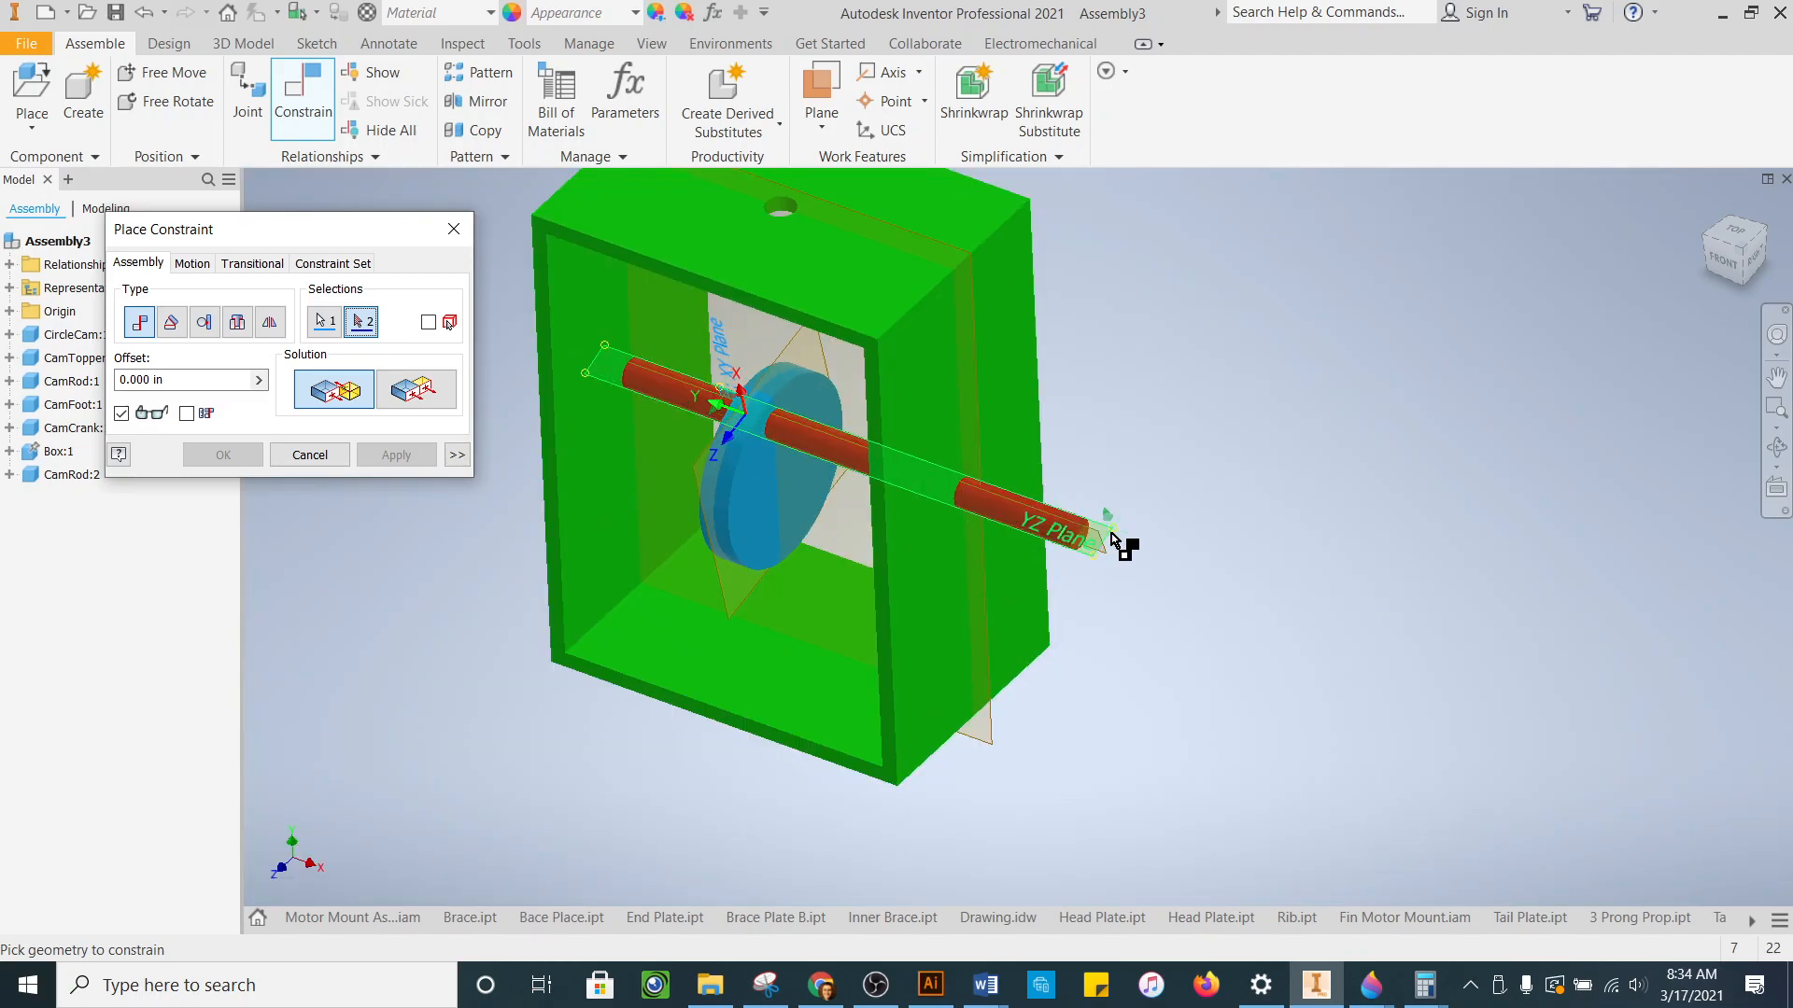
{"action": "left_click", "coordinate": [1111, 534]}
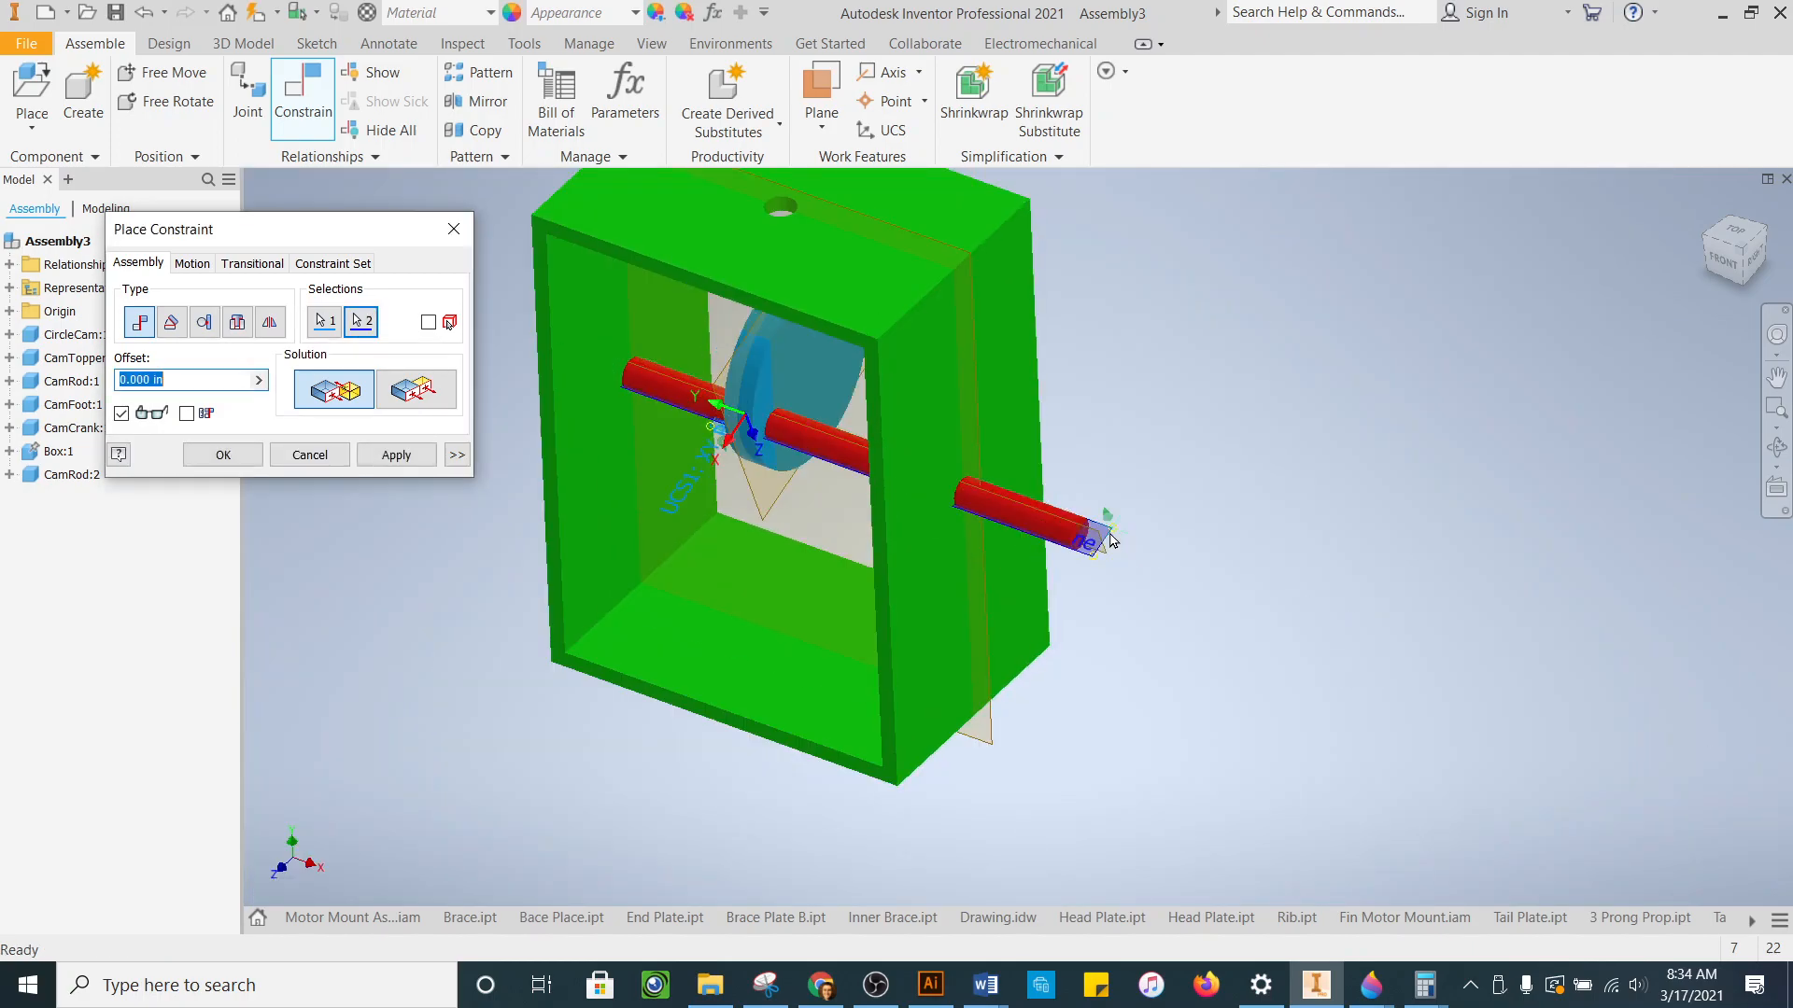
{"action": "left_click", "coordinate": [382, 463]}
{"action": "left_click", "coordinate": [308, 456]}
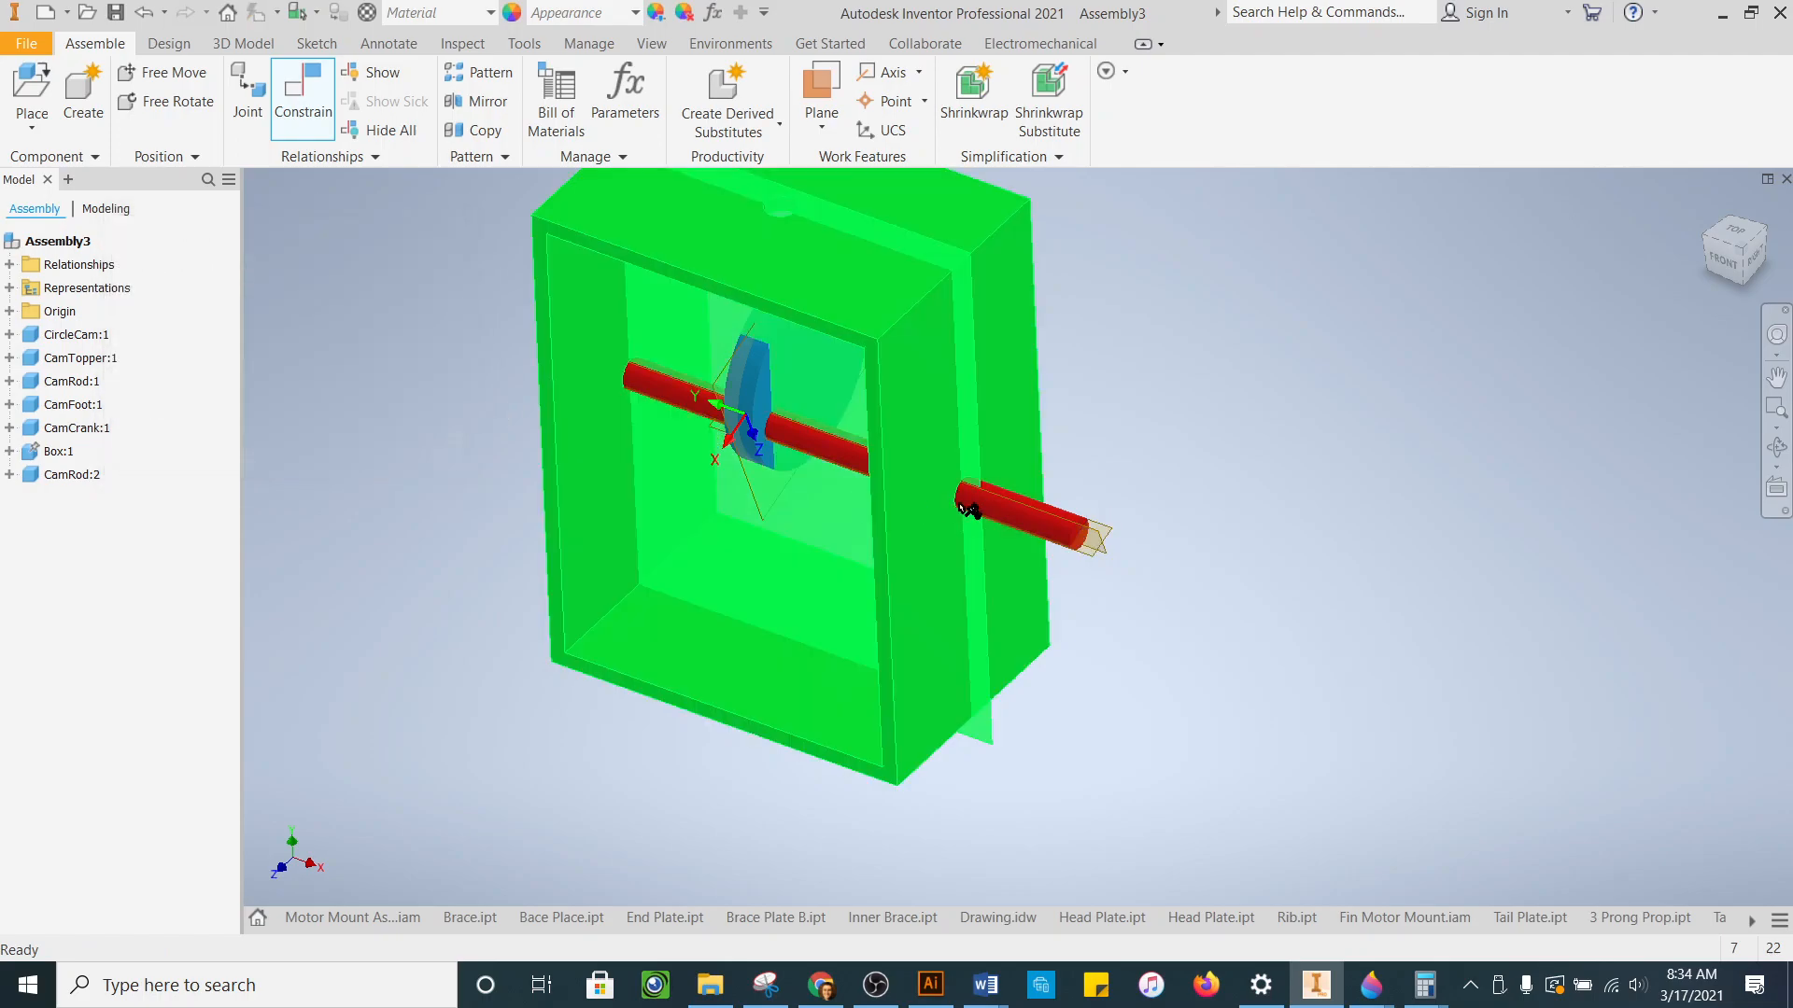
{"action": "right_click", "coordinate": [1180, 450]}
{"action": "left_click", "coordinate": [1344, 520]}
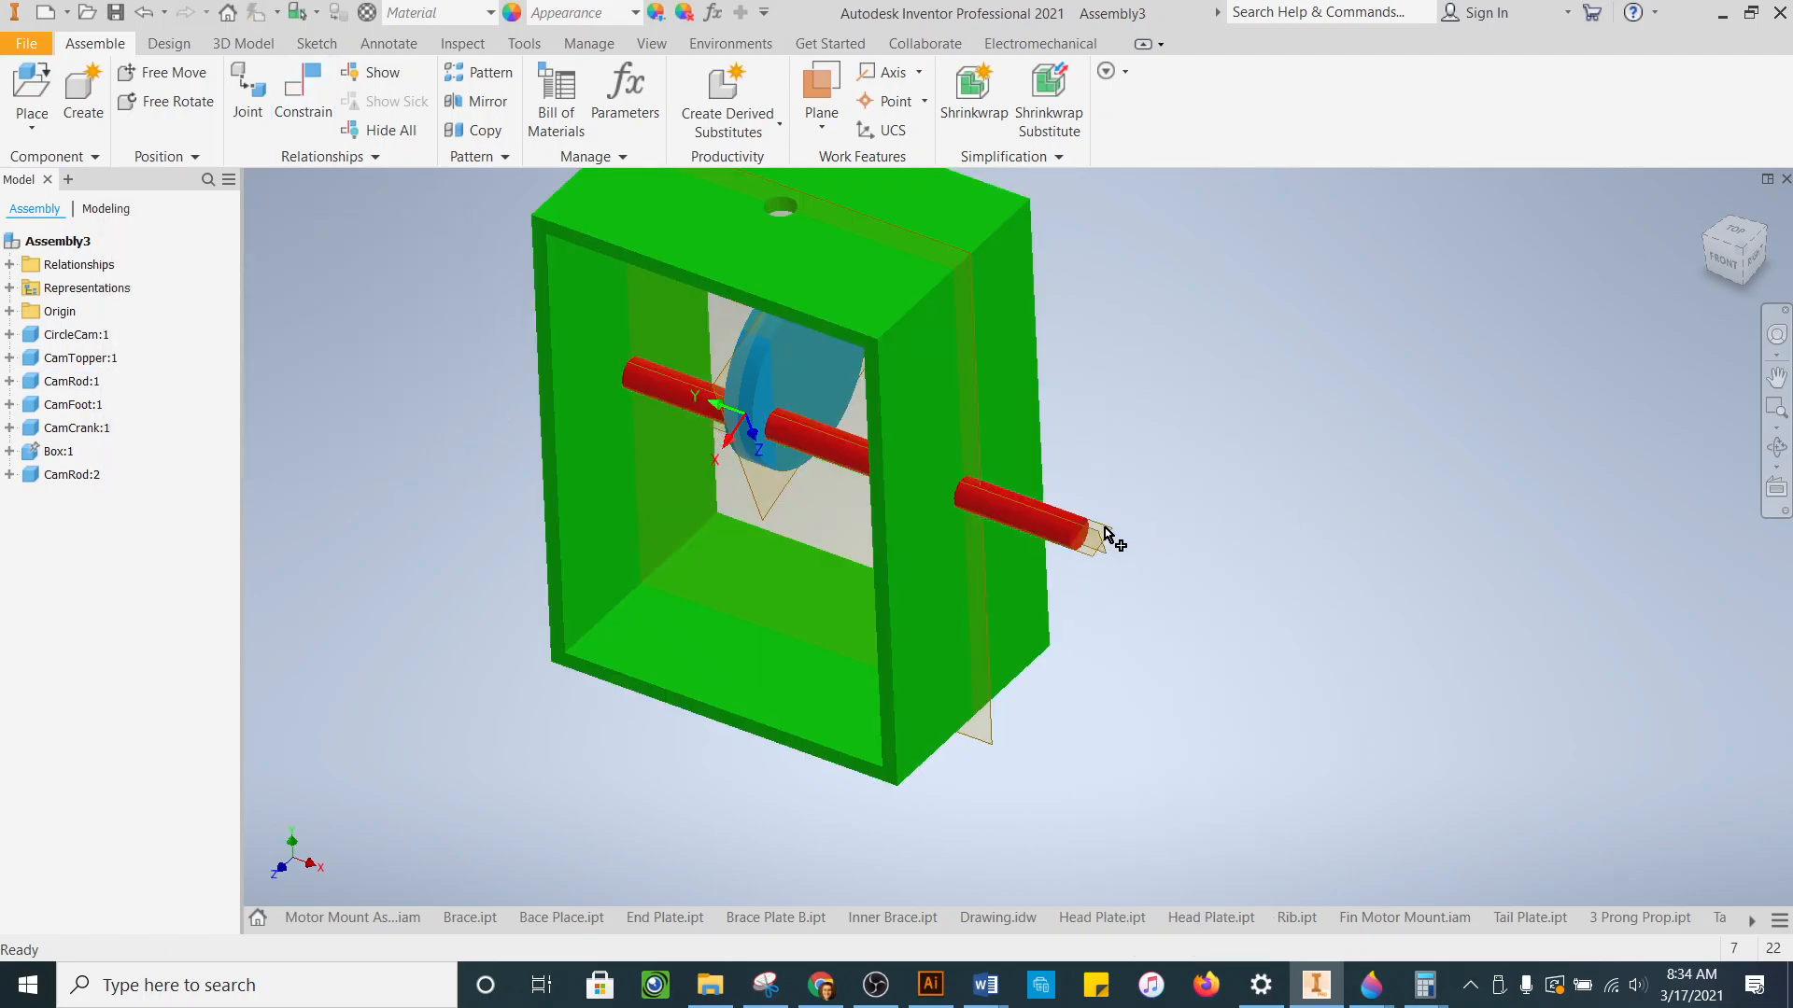
{"action": "left_click_drag", "start_coordinate": [1116, 539], "coordinate": [1078, 594]}
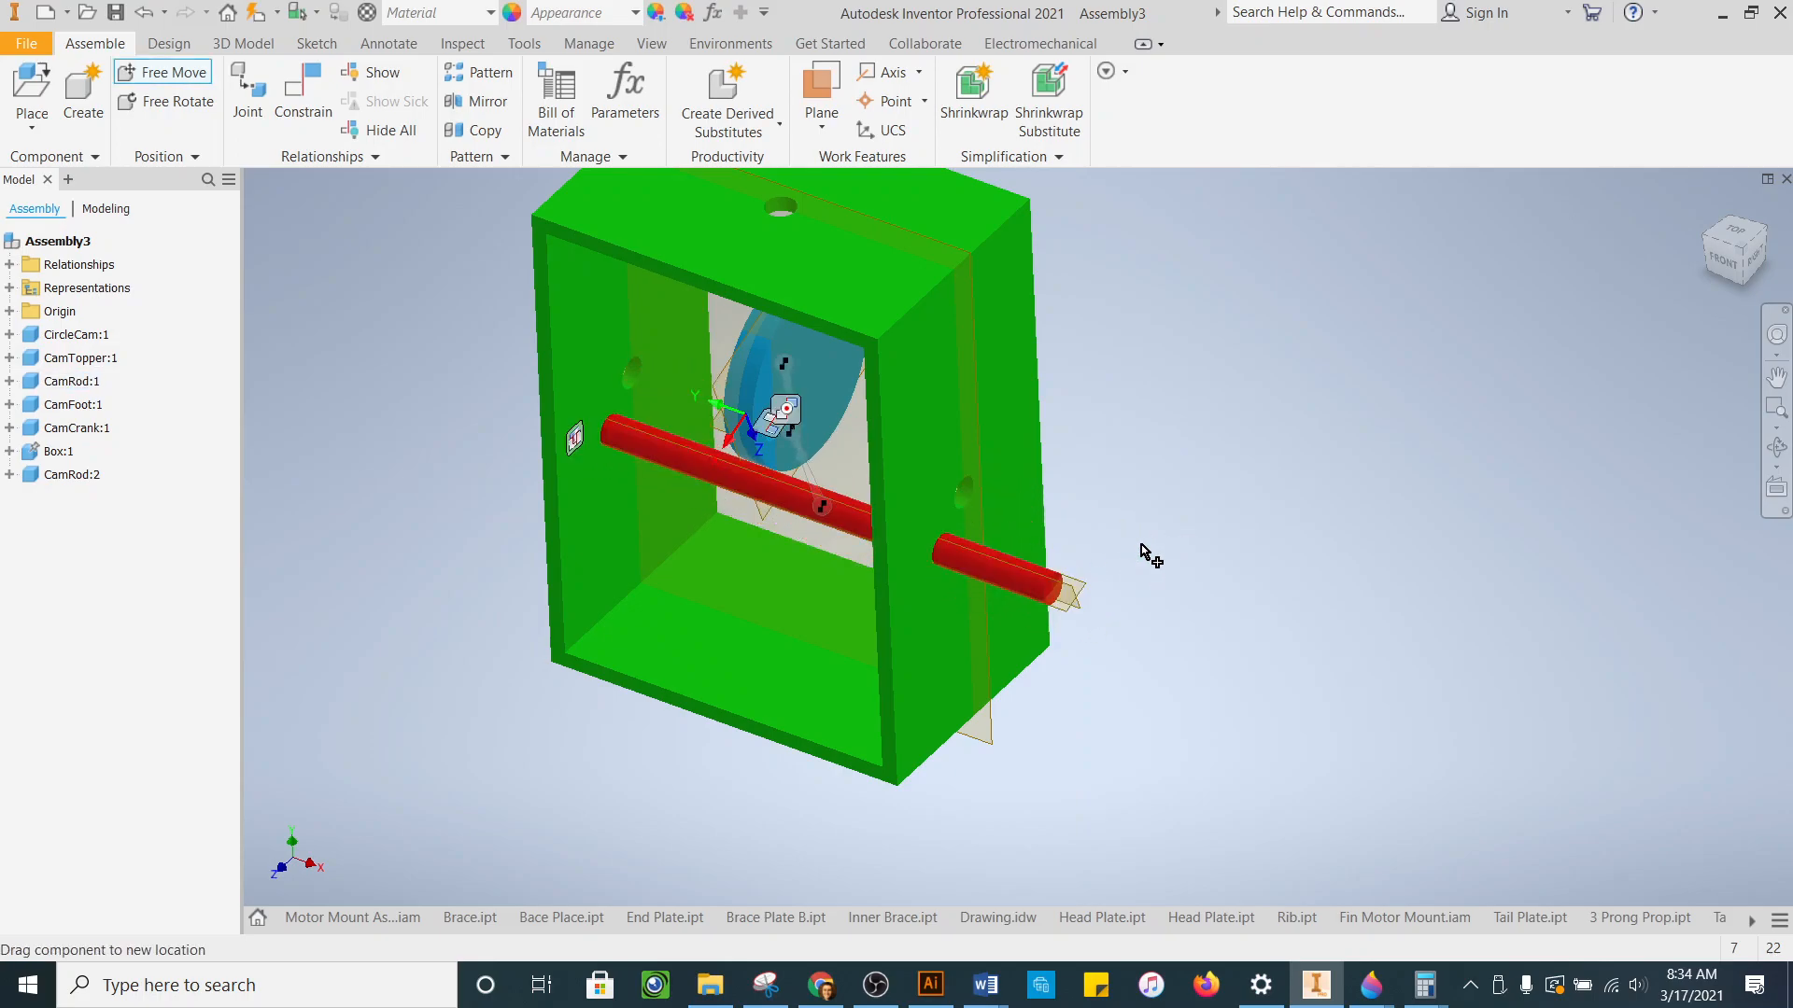
{"action": "key", "text": "Escape"}
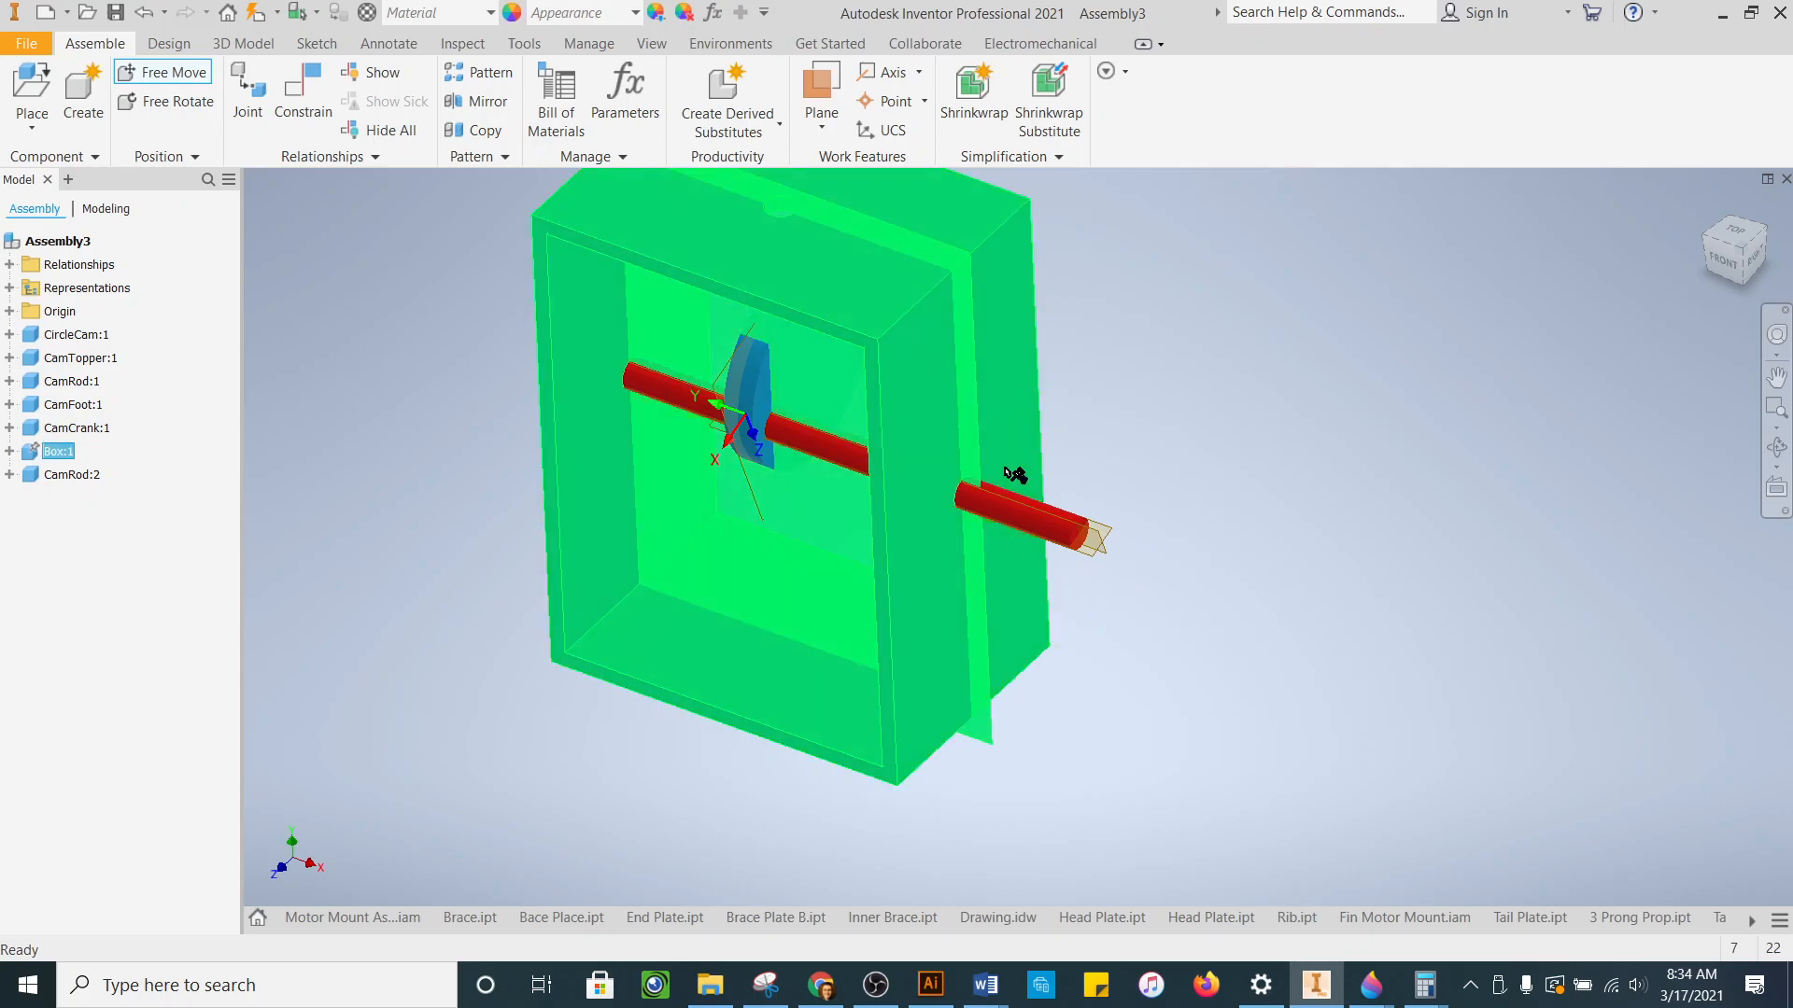
- Test the plane mate by turning the CamRod and sliding the CircleCam along it
{"action": "left_click", "coordinate": [1075, 530]}
{"action": "left_click_drag", "start_coordinate": [1073, 530], "coordinate": [1263, 444]}
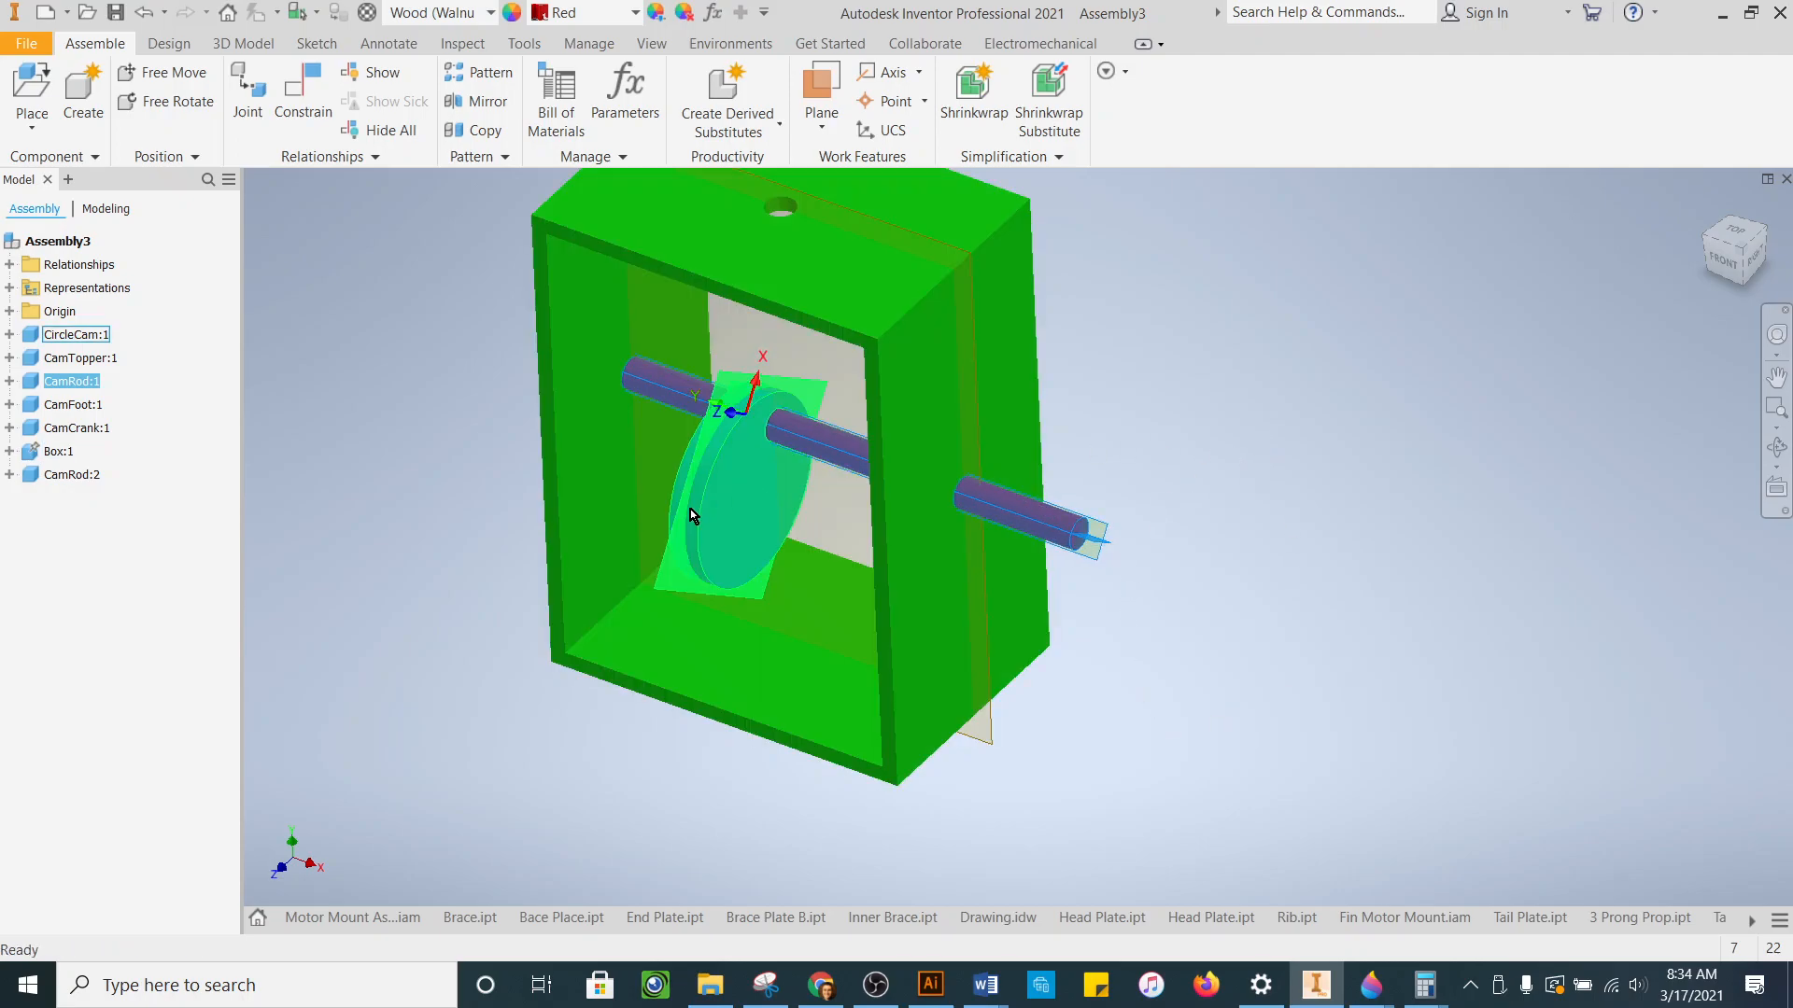
{"action": "left_click_drag", "start_coordinate": [723, 500], "coordinate": [755, 534]}
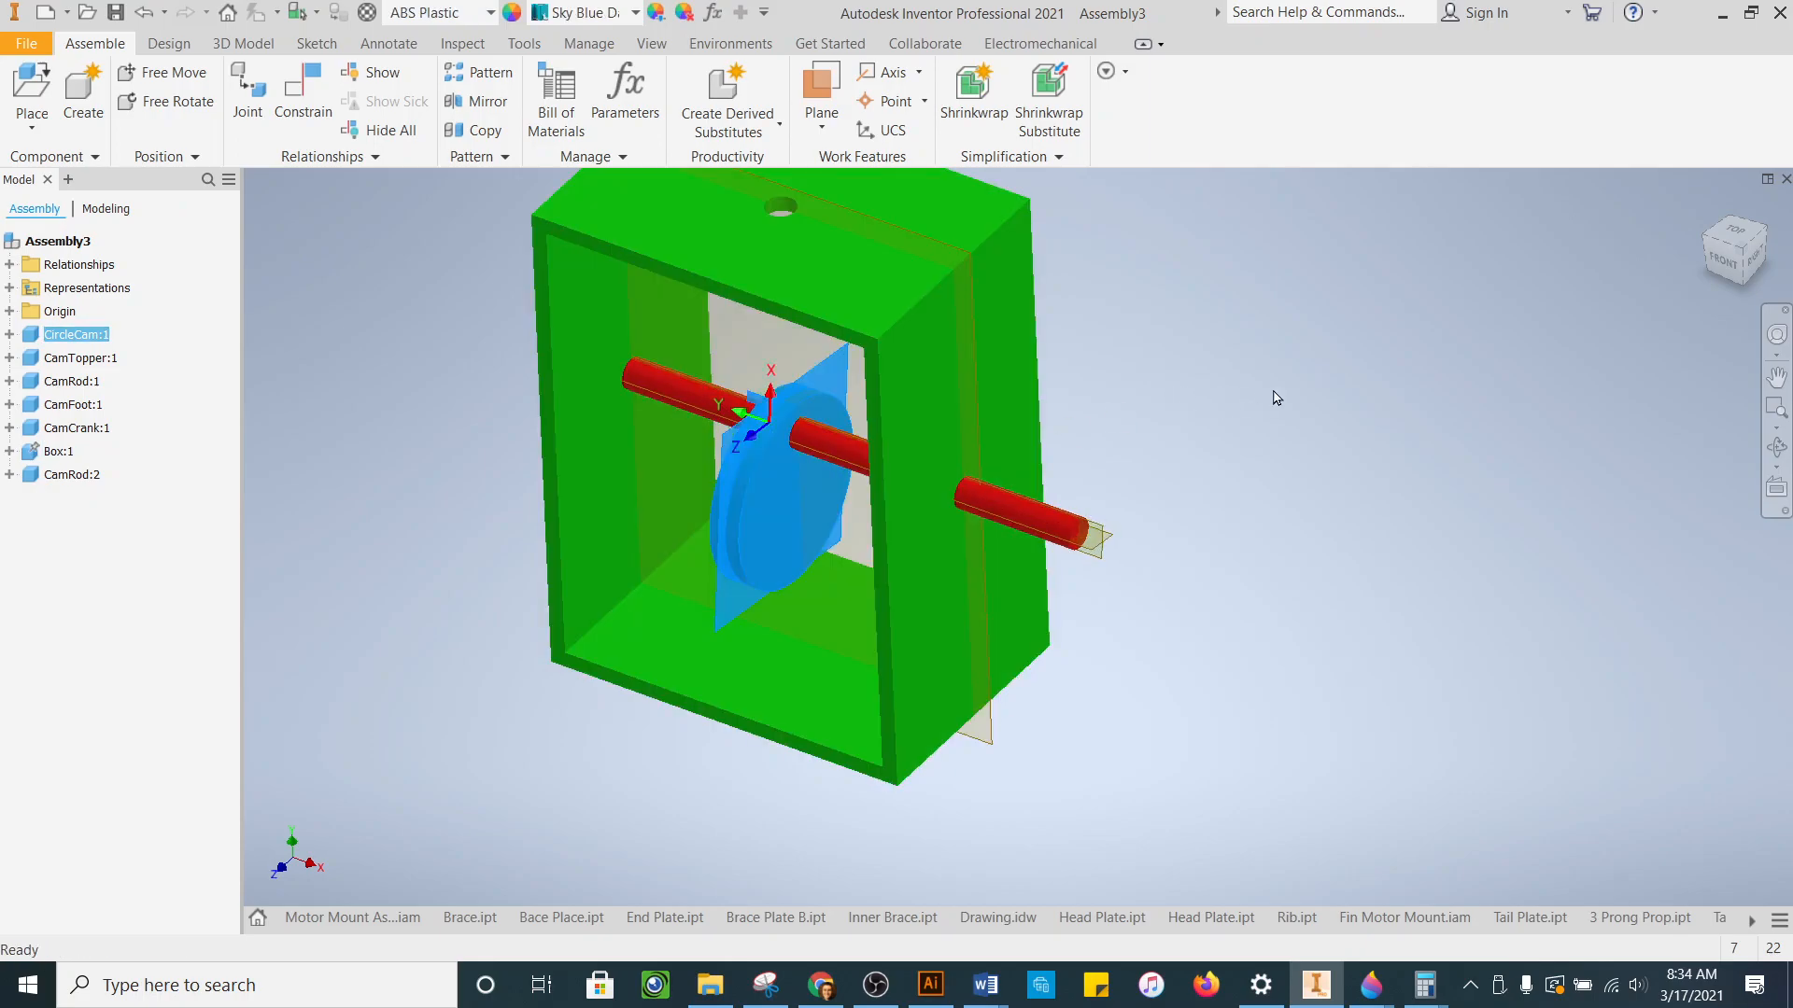
{"action": "left_click", "coordinate": [1276, 422]}
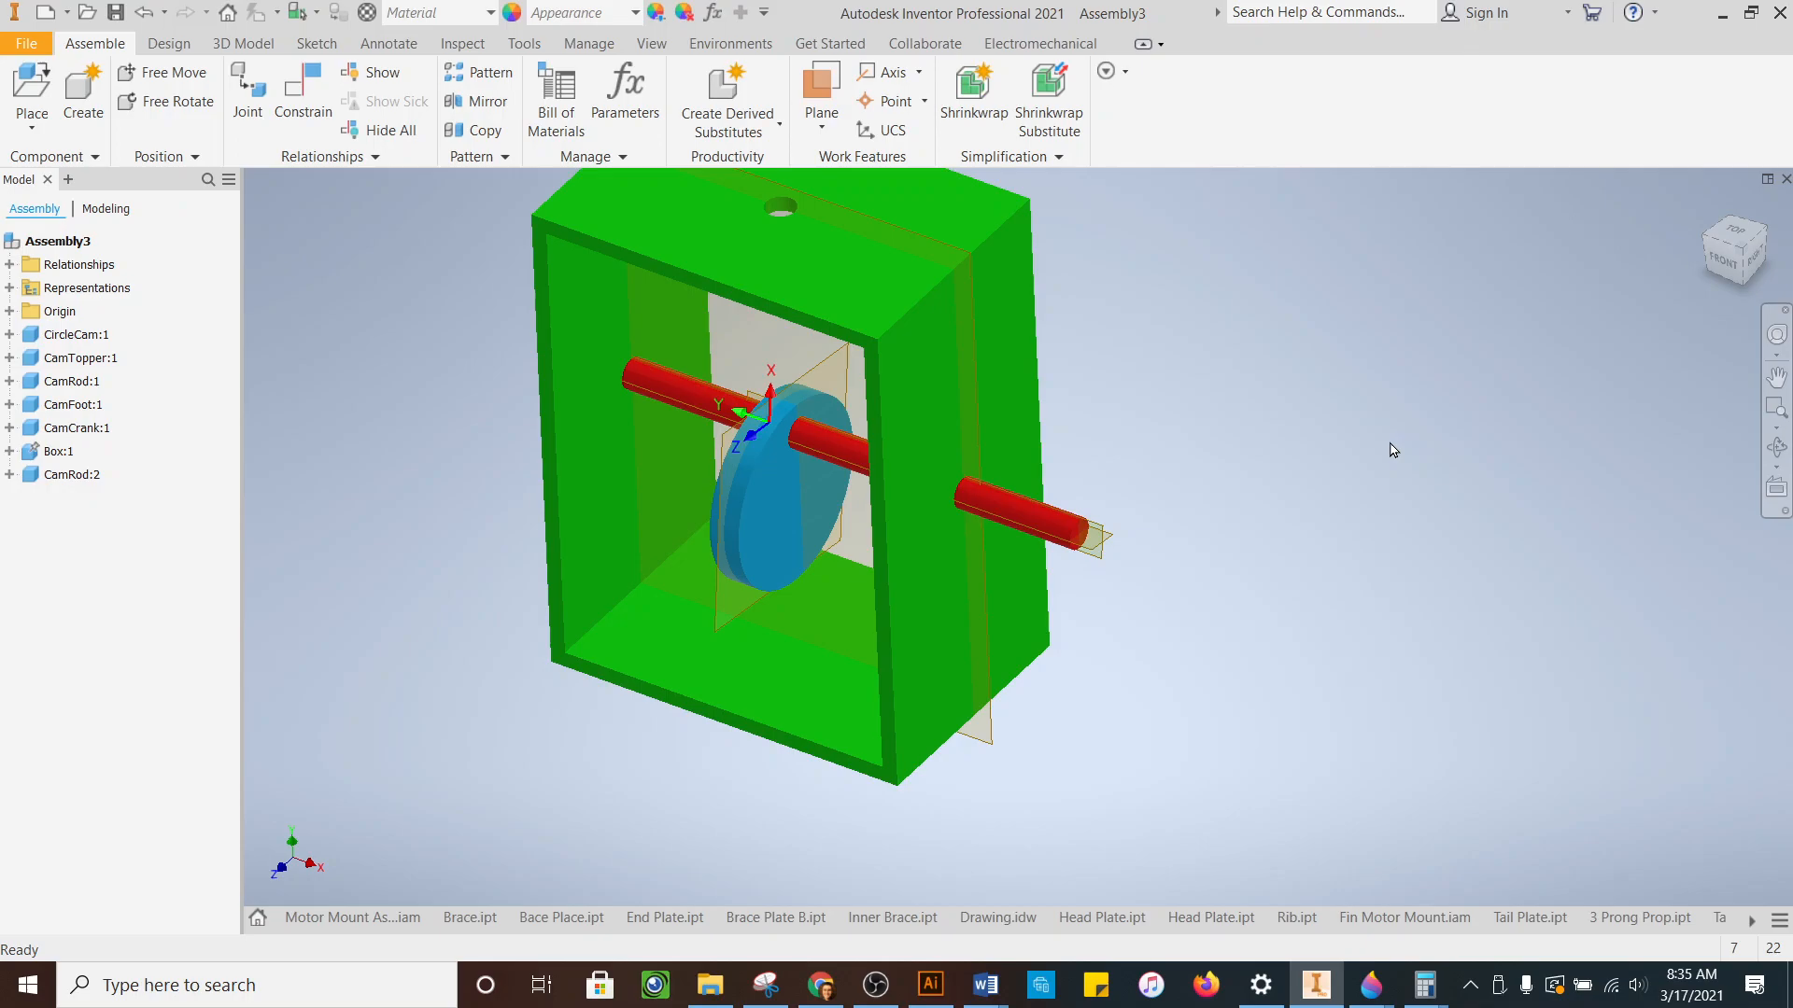
{"action": "scroll", "coordinate": [1393, 450], "scroll_direction": "up", "scroll_amount": 5}
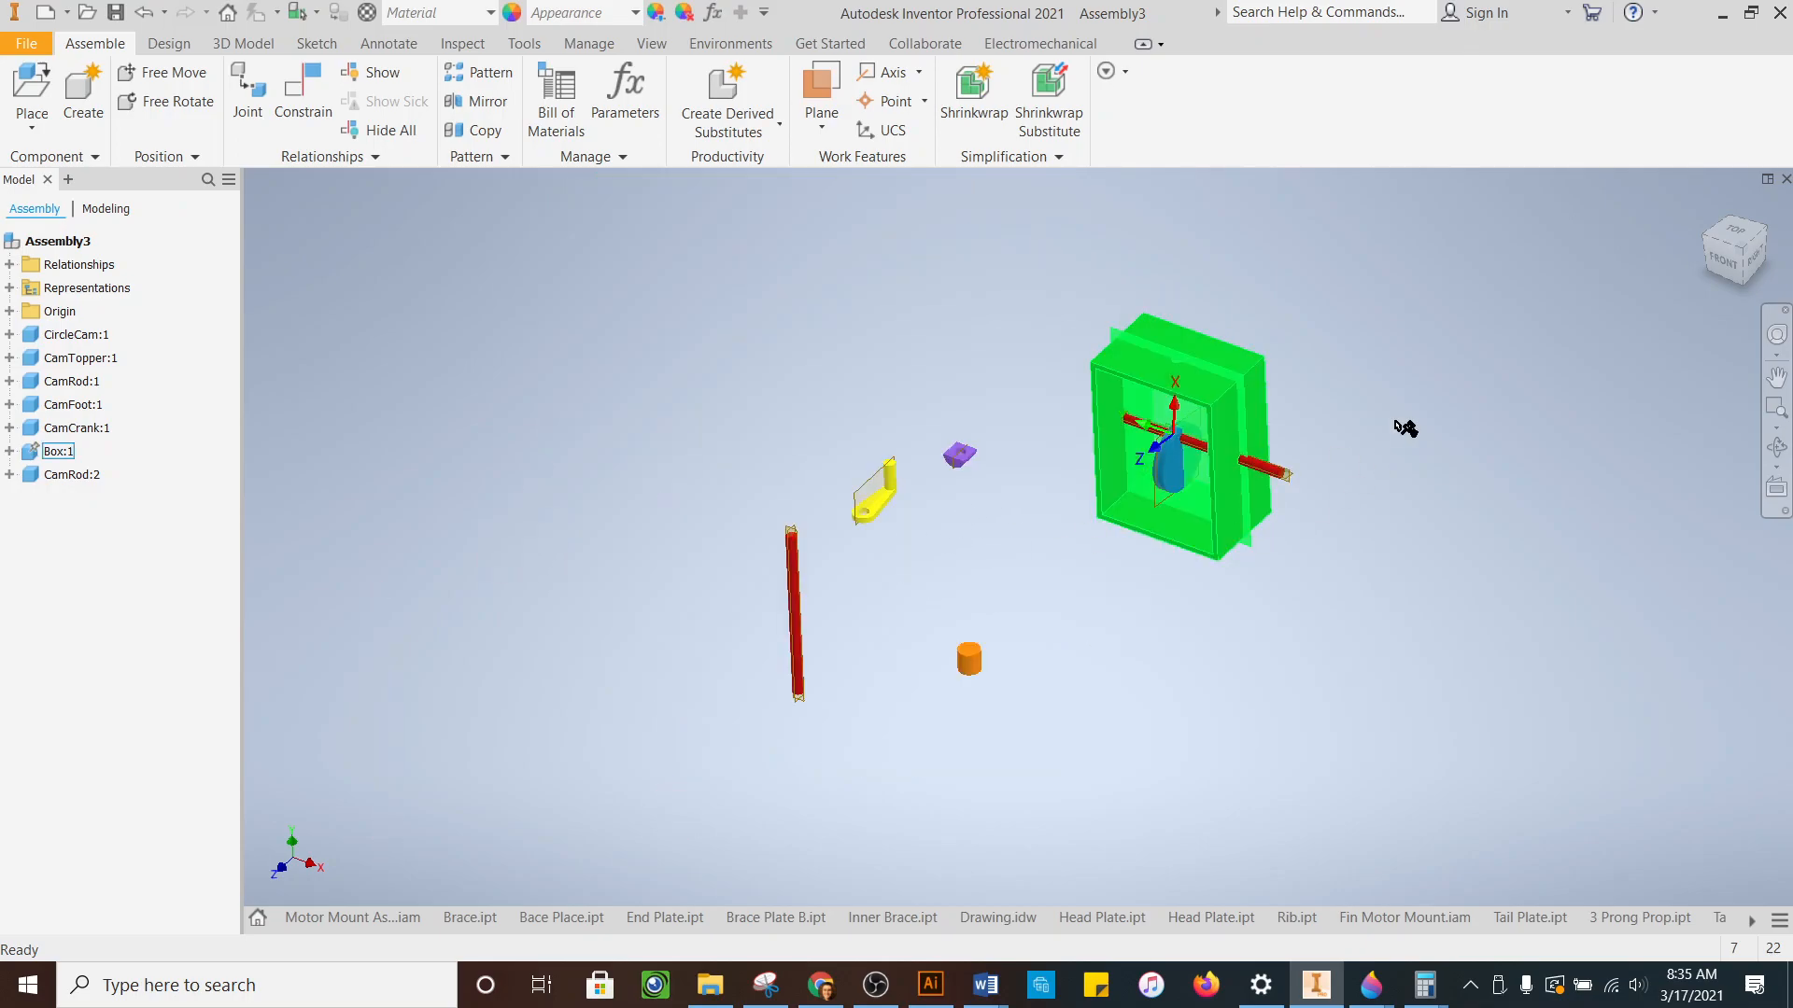
{"action": "scroll", "coordinate": [1059, 543], "scroll_direction": "down", "scroll_amount": 3}
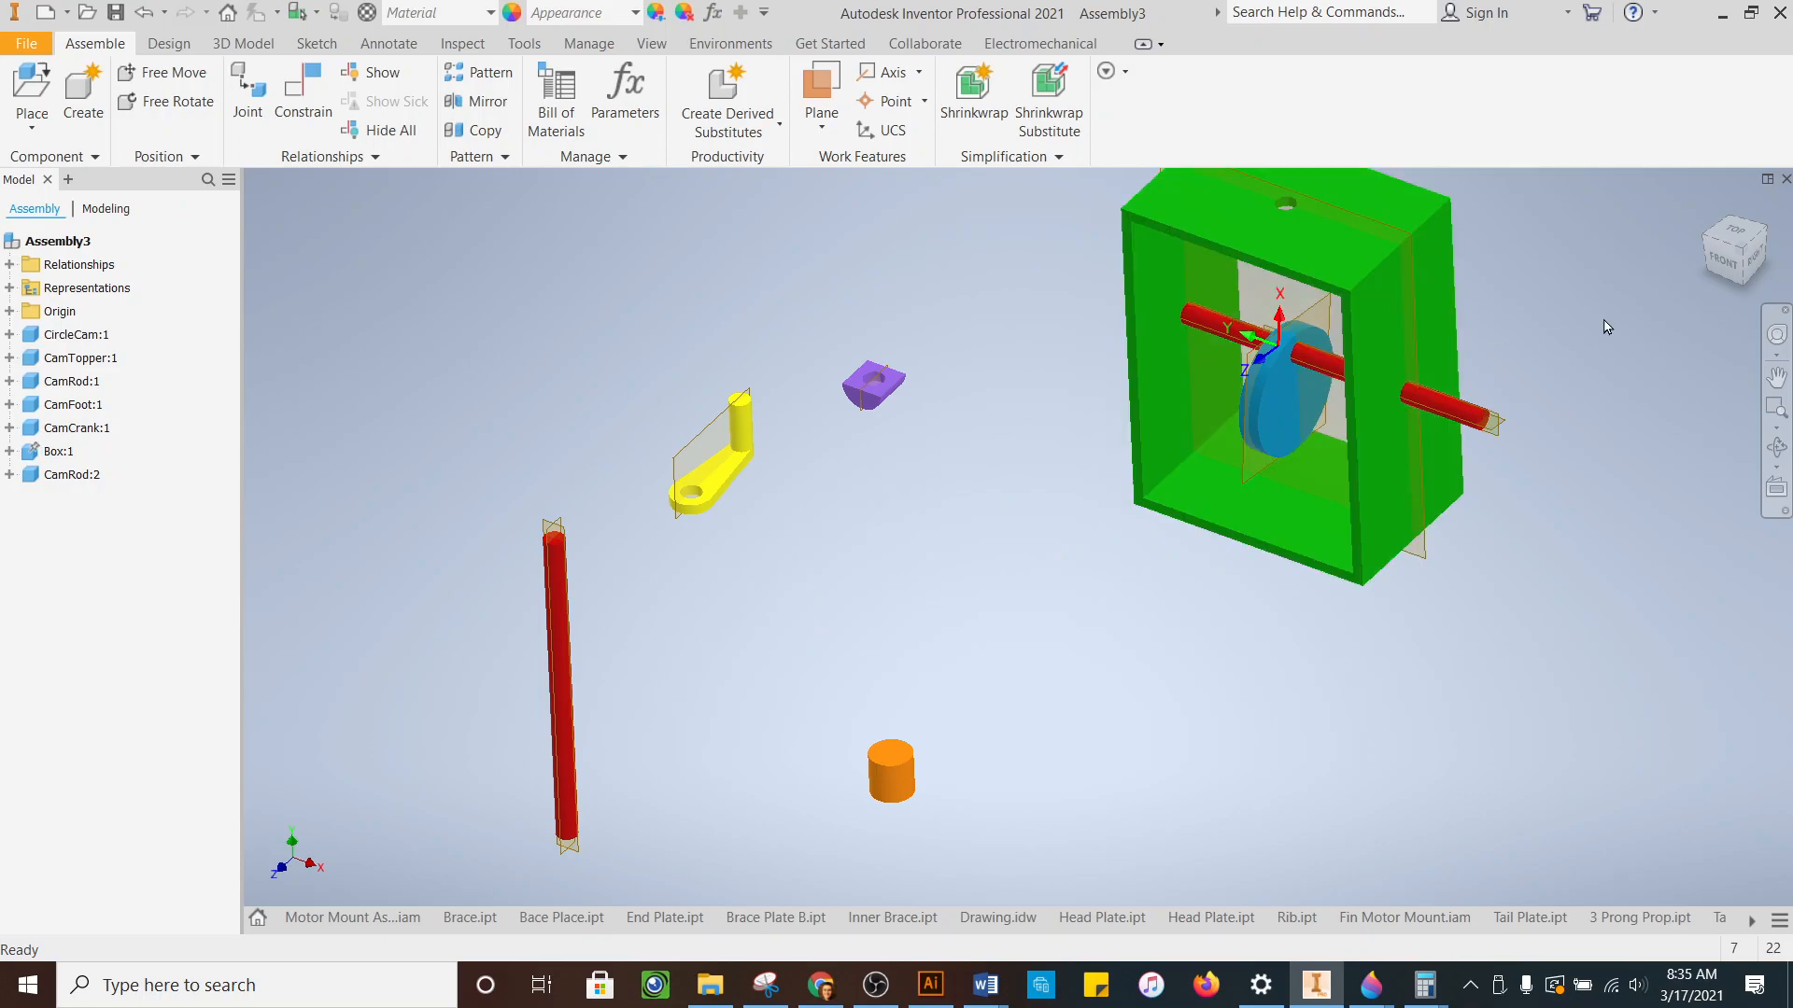
{"action": "scroll", "coordinate": [1388, 501], "scroll_direction": "up", "scroll_amount": 3}
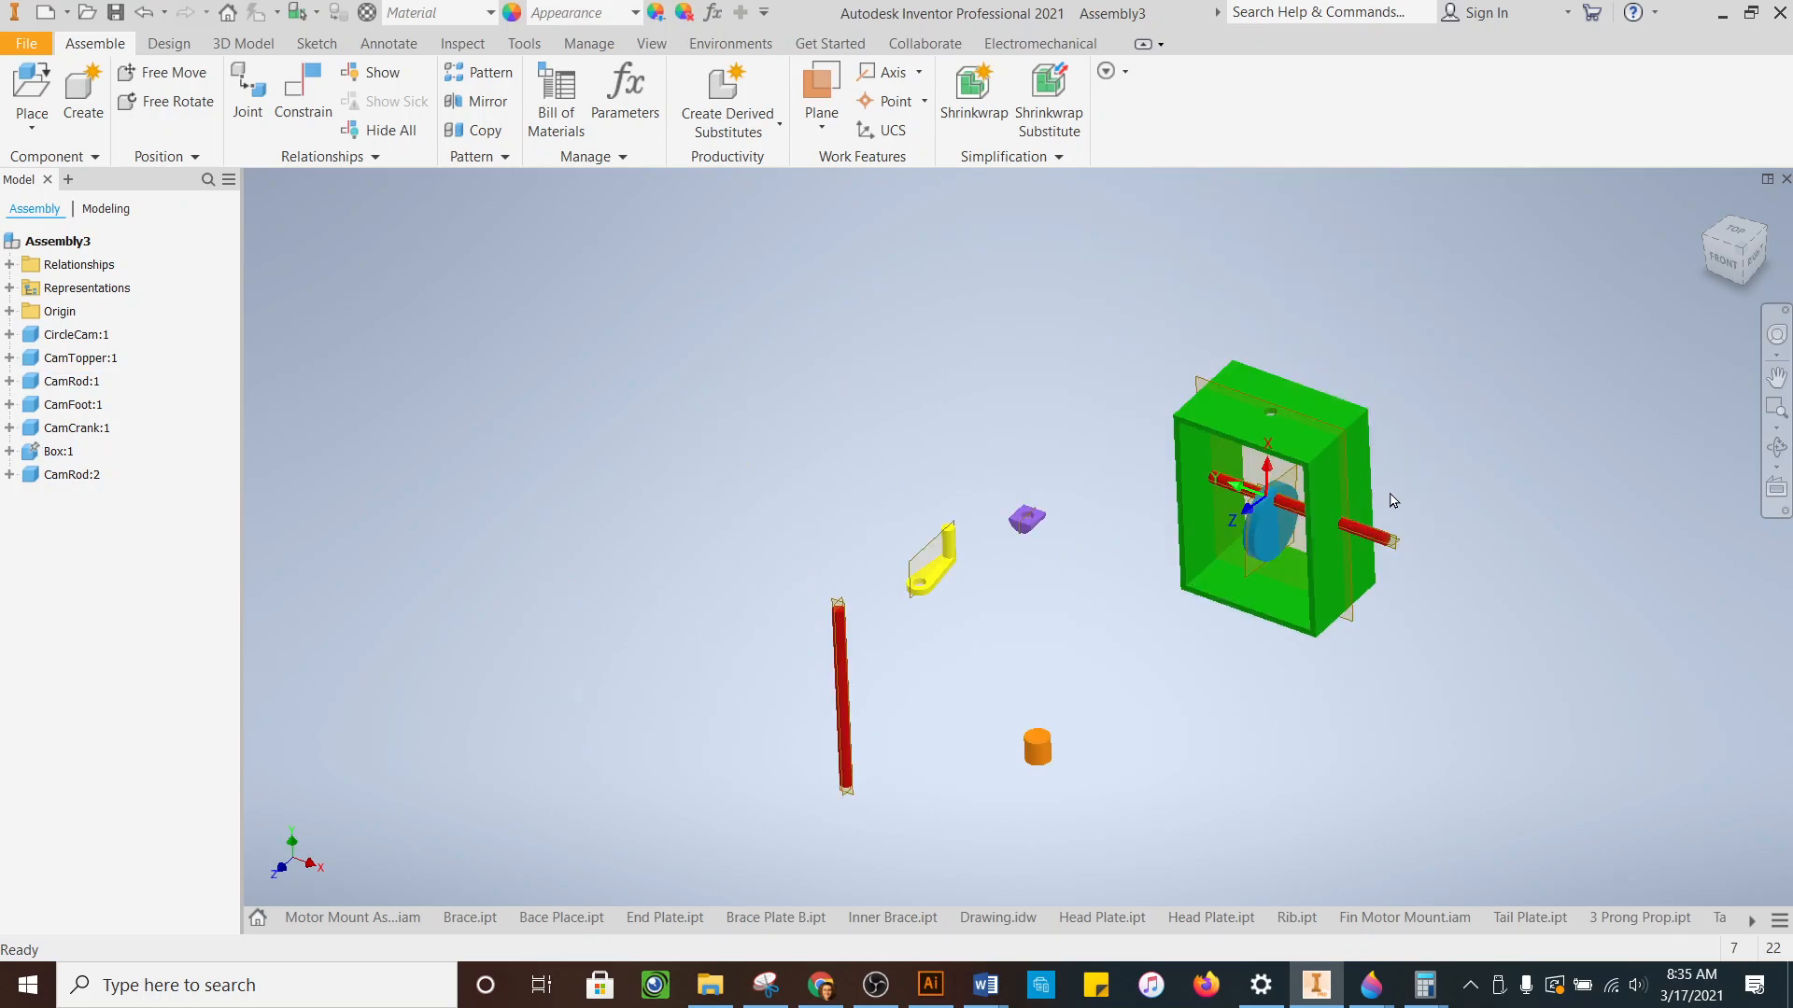
{"action": "scroll", "coordinate": [1420, 512], "scroll_direction": "down", "scroll_amount": 3}
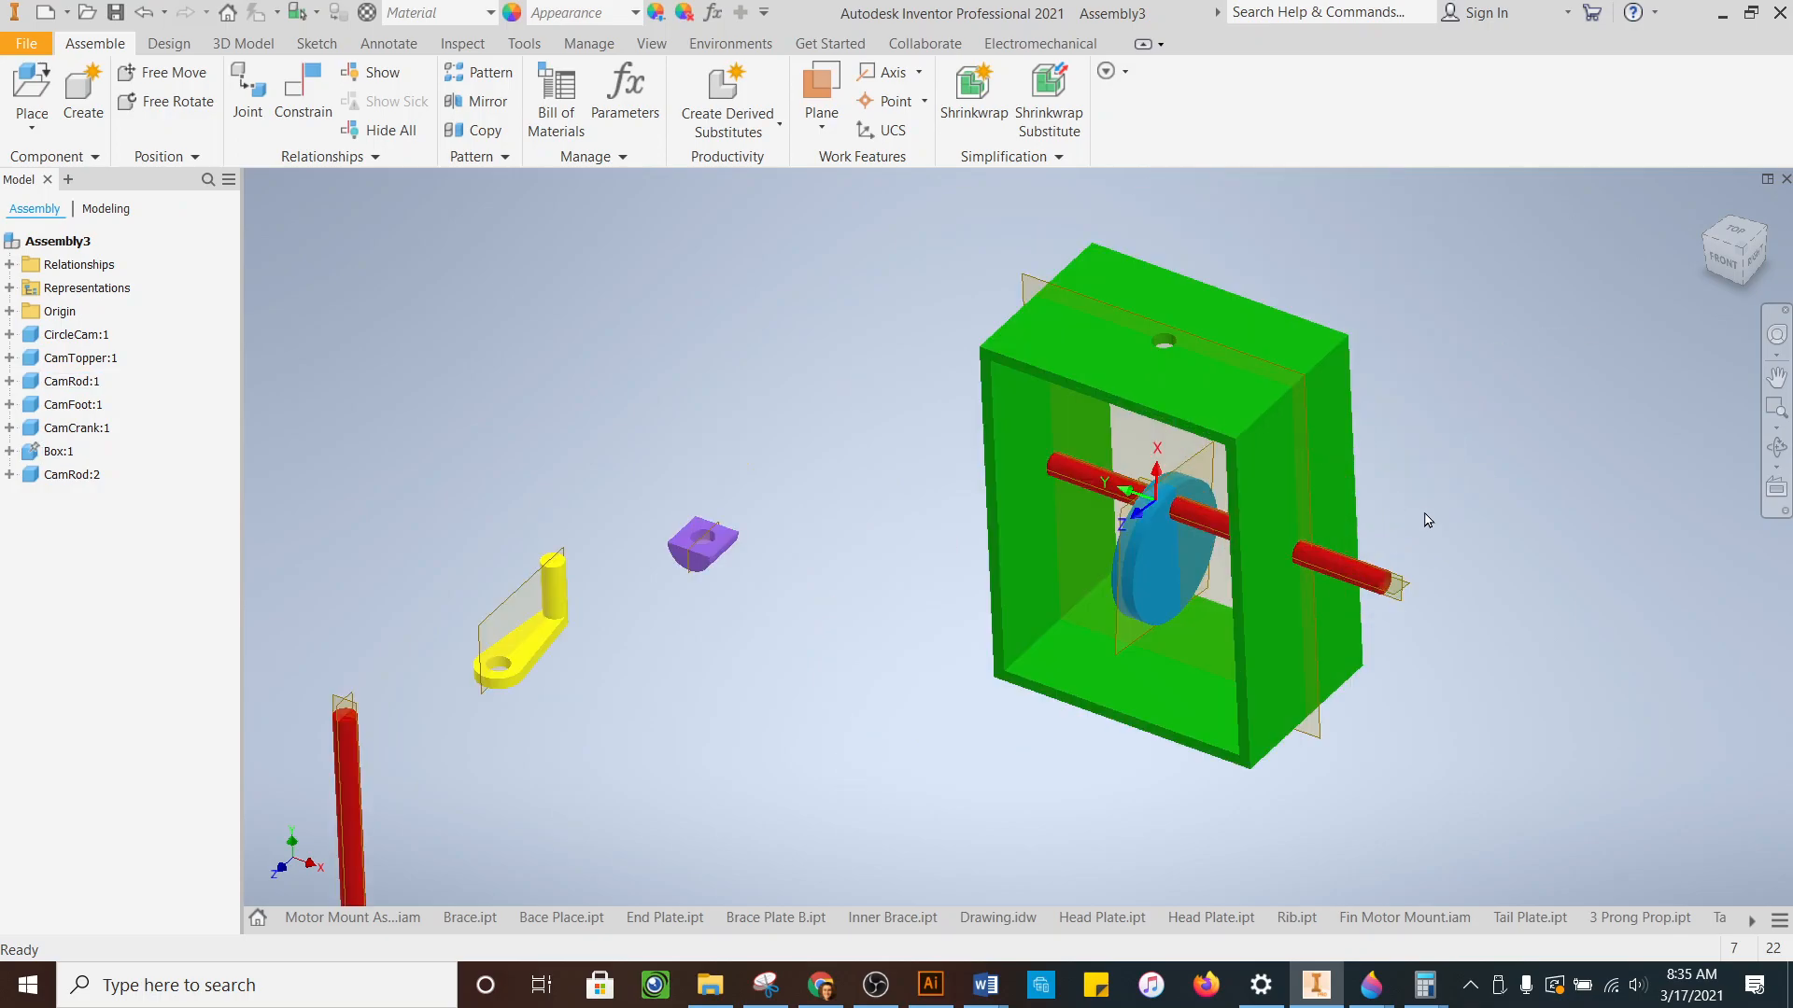
- Undo the test moves and the plane mate, and turn the CircleCam freely on the CamRod
{"action": "left_click", "coordinate": [146, 13]}
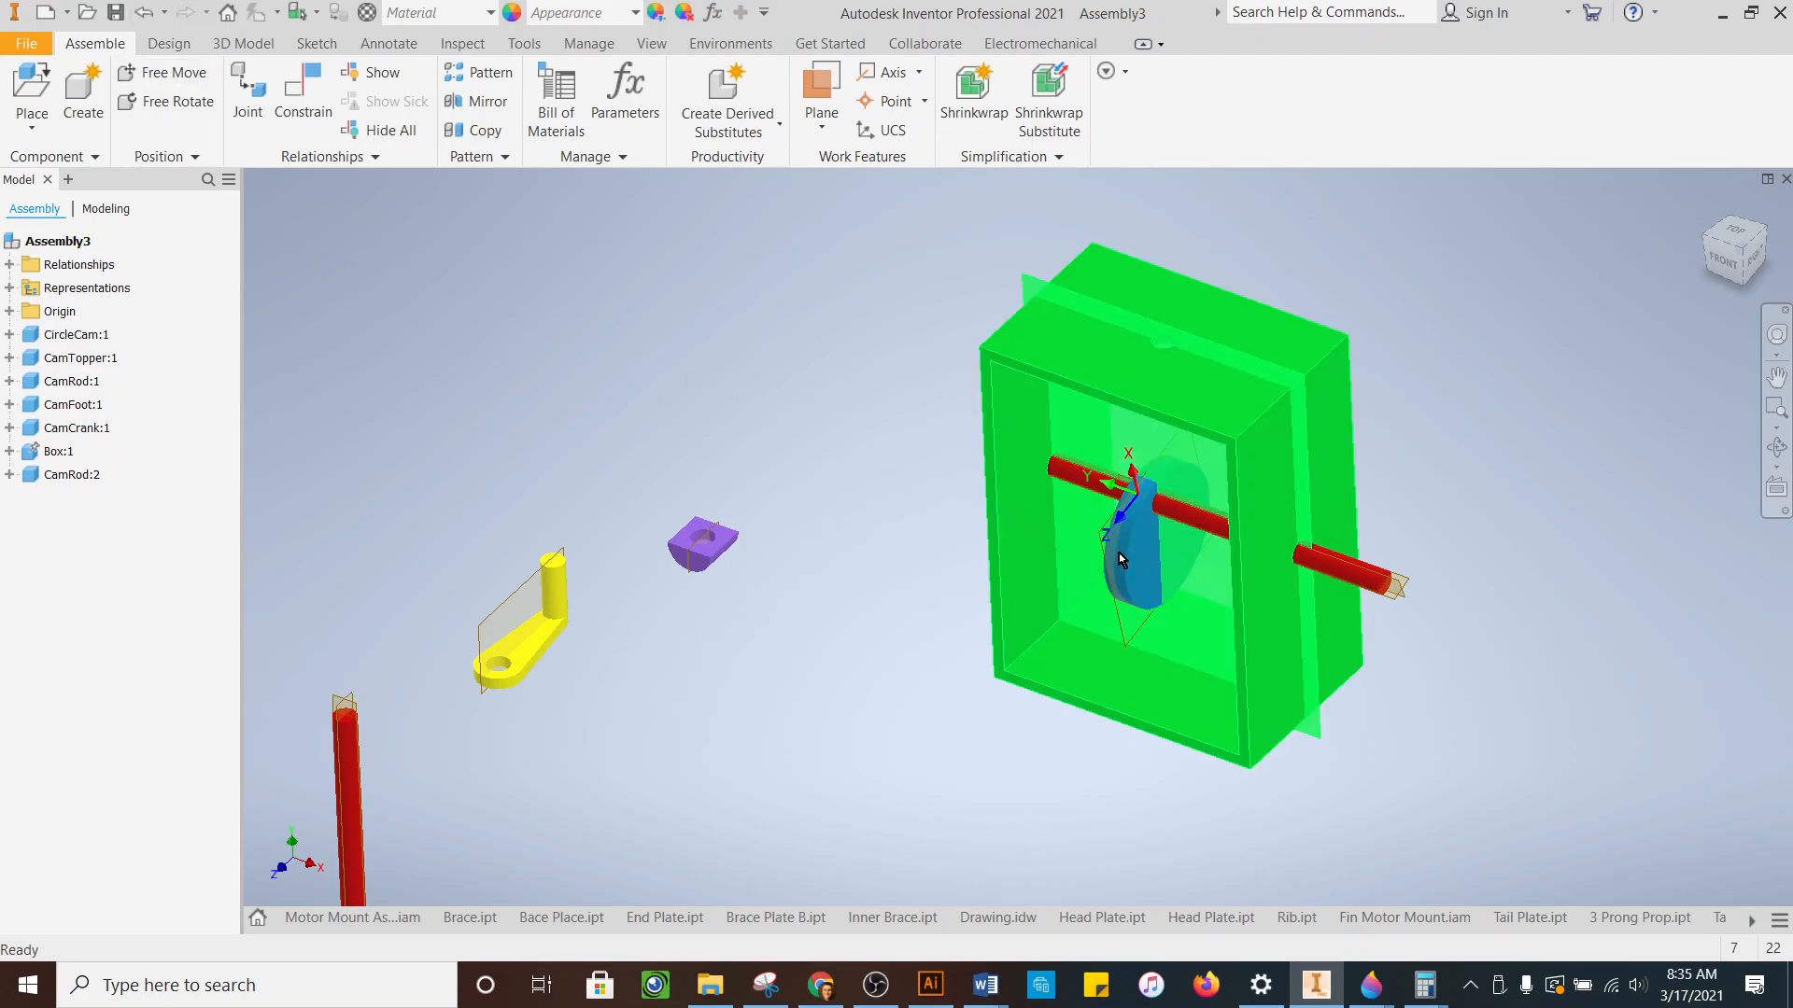
{"action": "mouse_move", "coordinate": [1135, 563]}
{"action": "left_mouse_down"}
{"action": "mouse_move", "coordinate": [1076, 464]}
{"action": "mouse_move", "coordinate": [1116, 608]}
{"action": "mouse_move", "coordinate": [1130, 560]}
{"action": "left_mouse_up"}
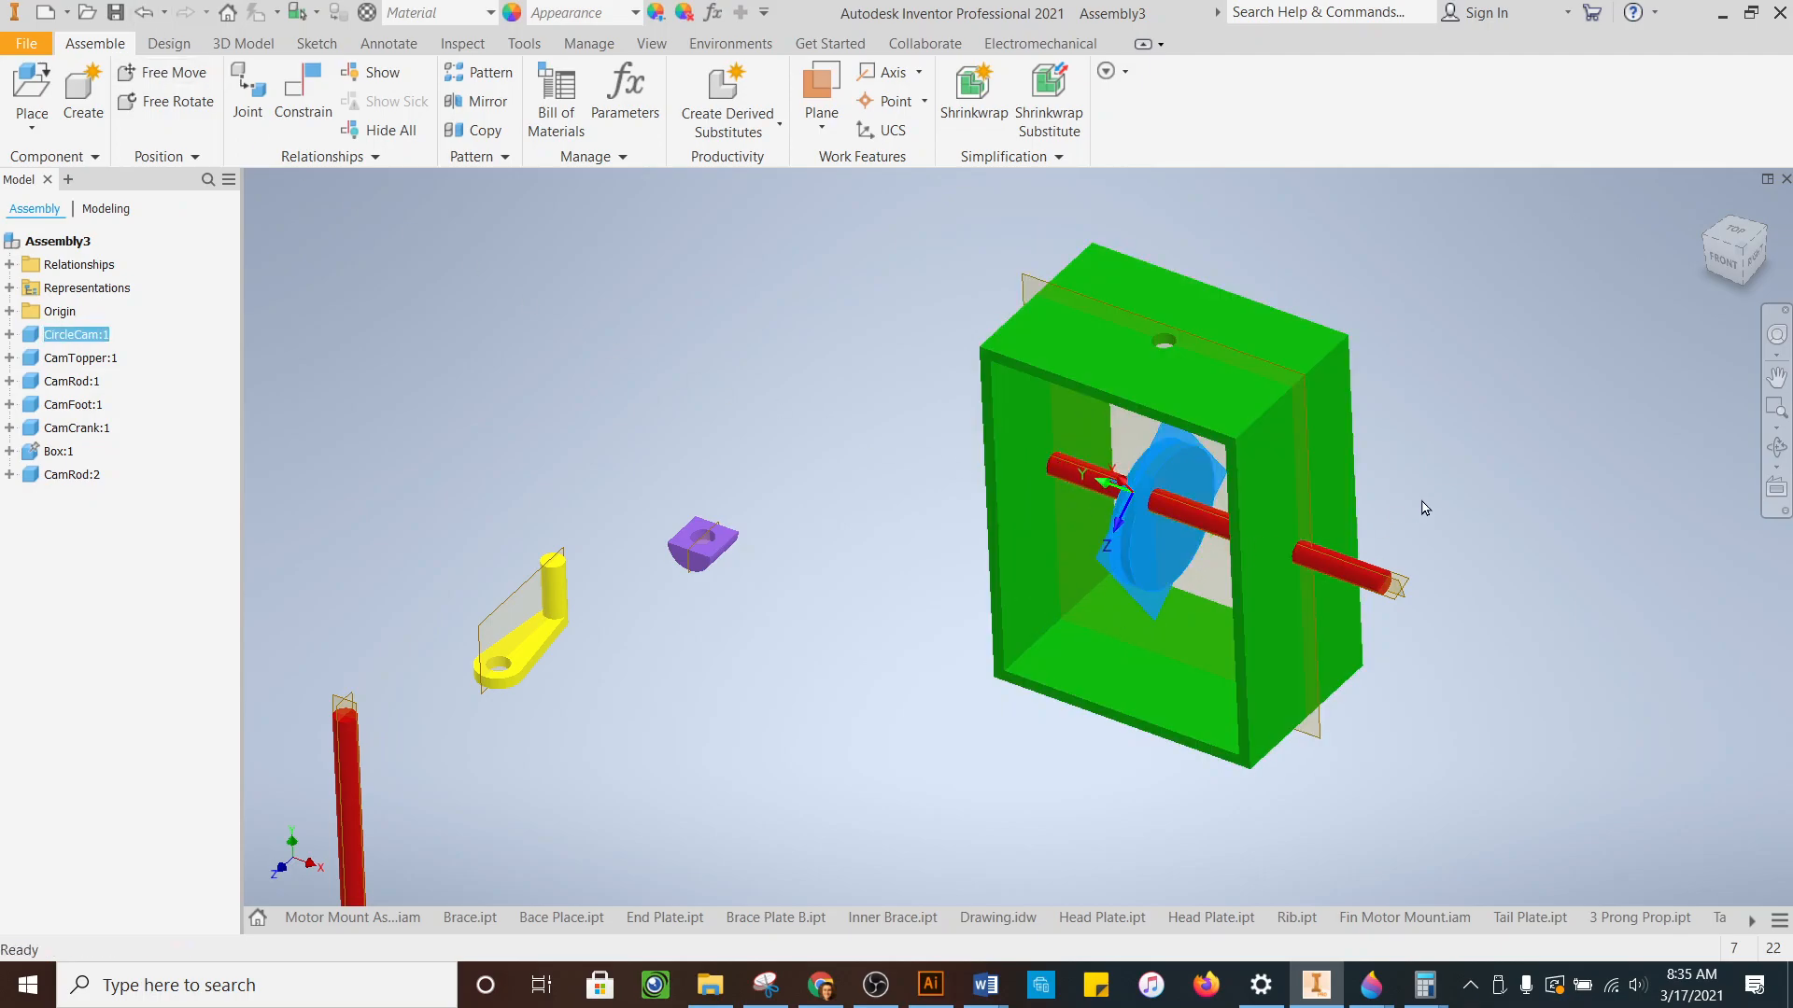
{"action": "scroll", "coordinate": [1182, 519], "scroll_direction": "down", "scroll_amount": 5}
{"action": "left_click_drag", "start_coordinate": [1073, 737], "coordinate": [1016, 450]}
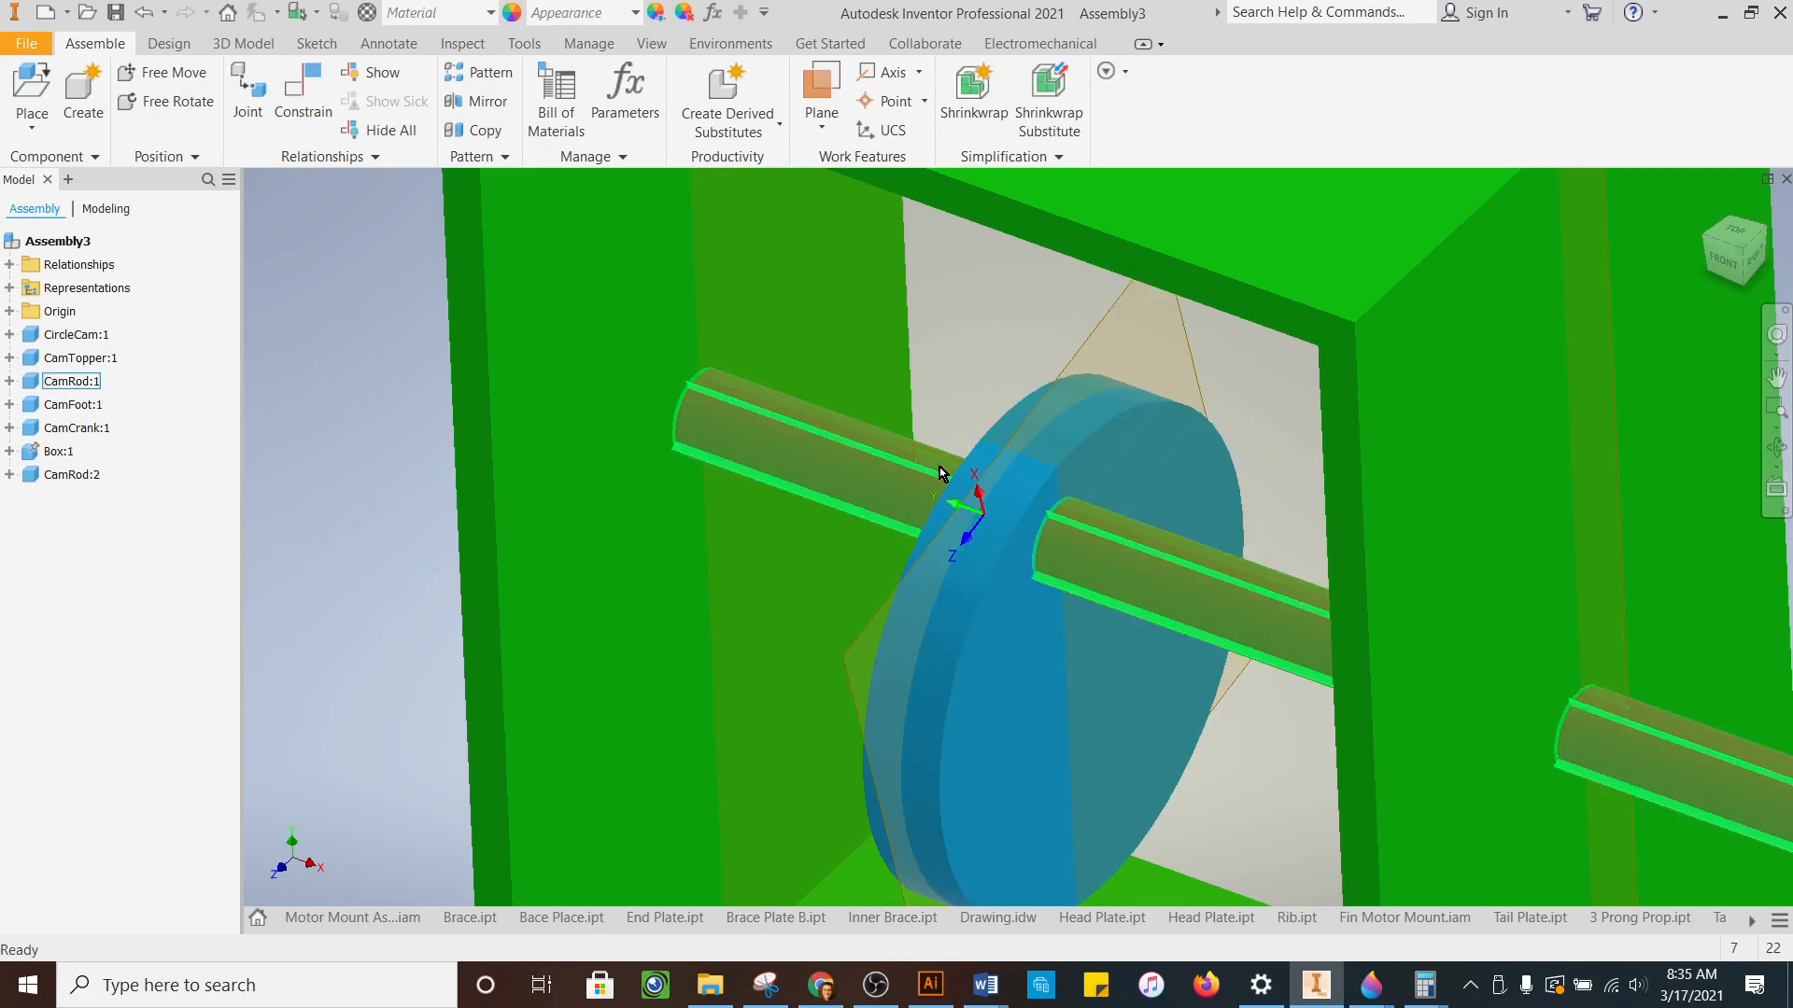
- Mate the CircleCam's UCS1 XY plane to the CamRod's protruding work plane at 0.000 in offset, and turn the rod to test it
{"action": "left_click", "coordinate": [319, 86]}
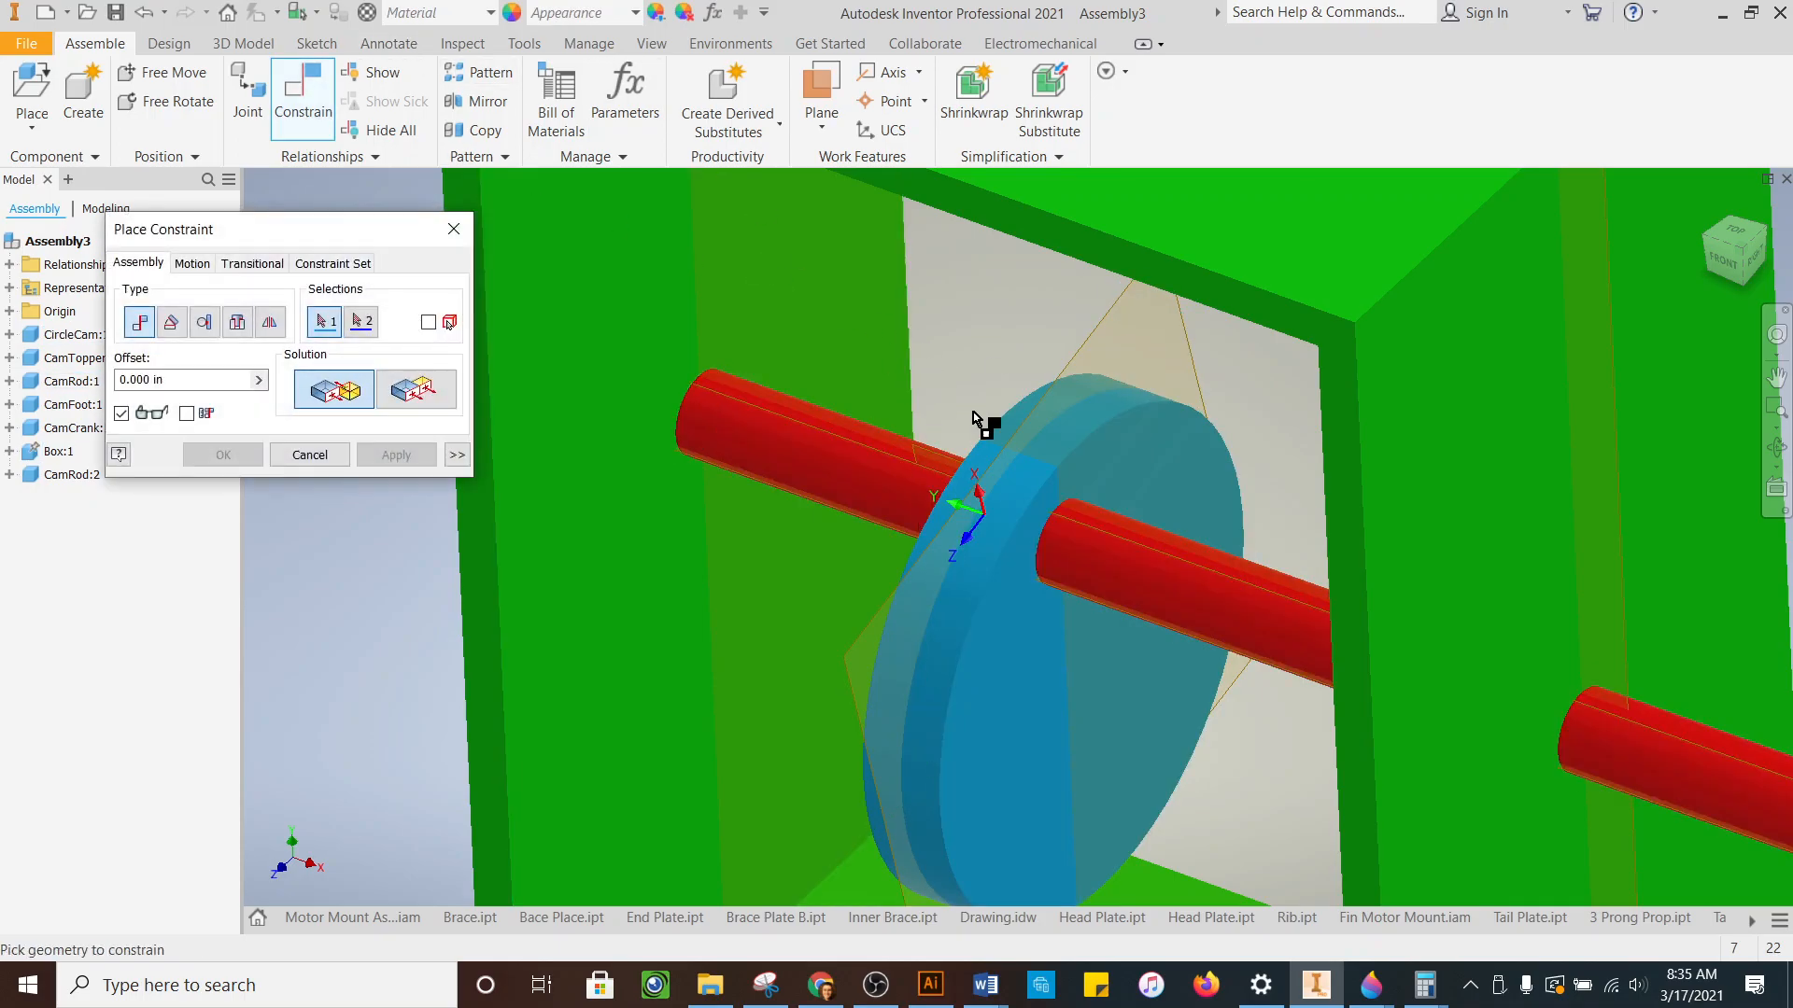
{"action": "left_click", "coordinate": [939, 456]}
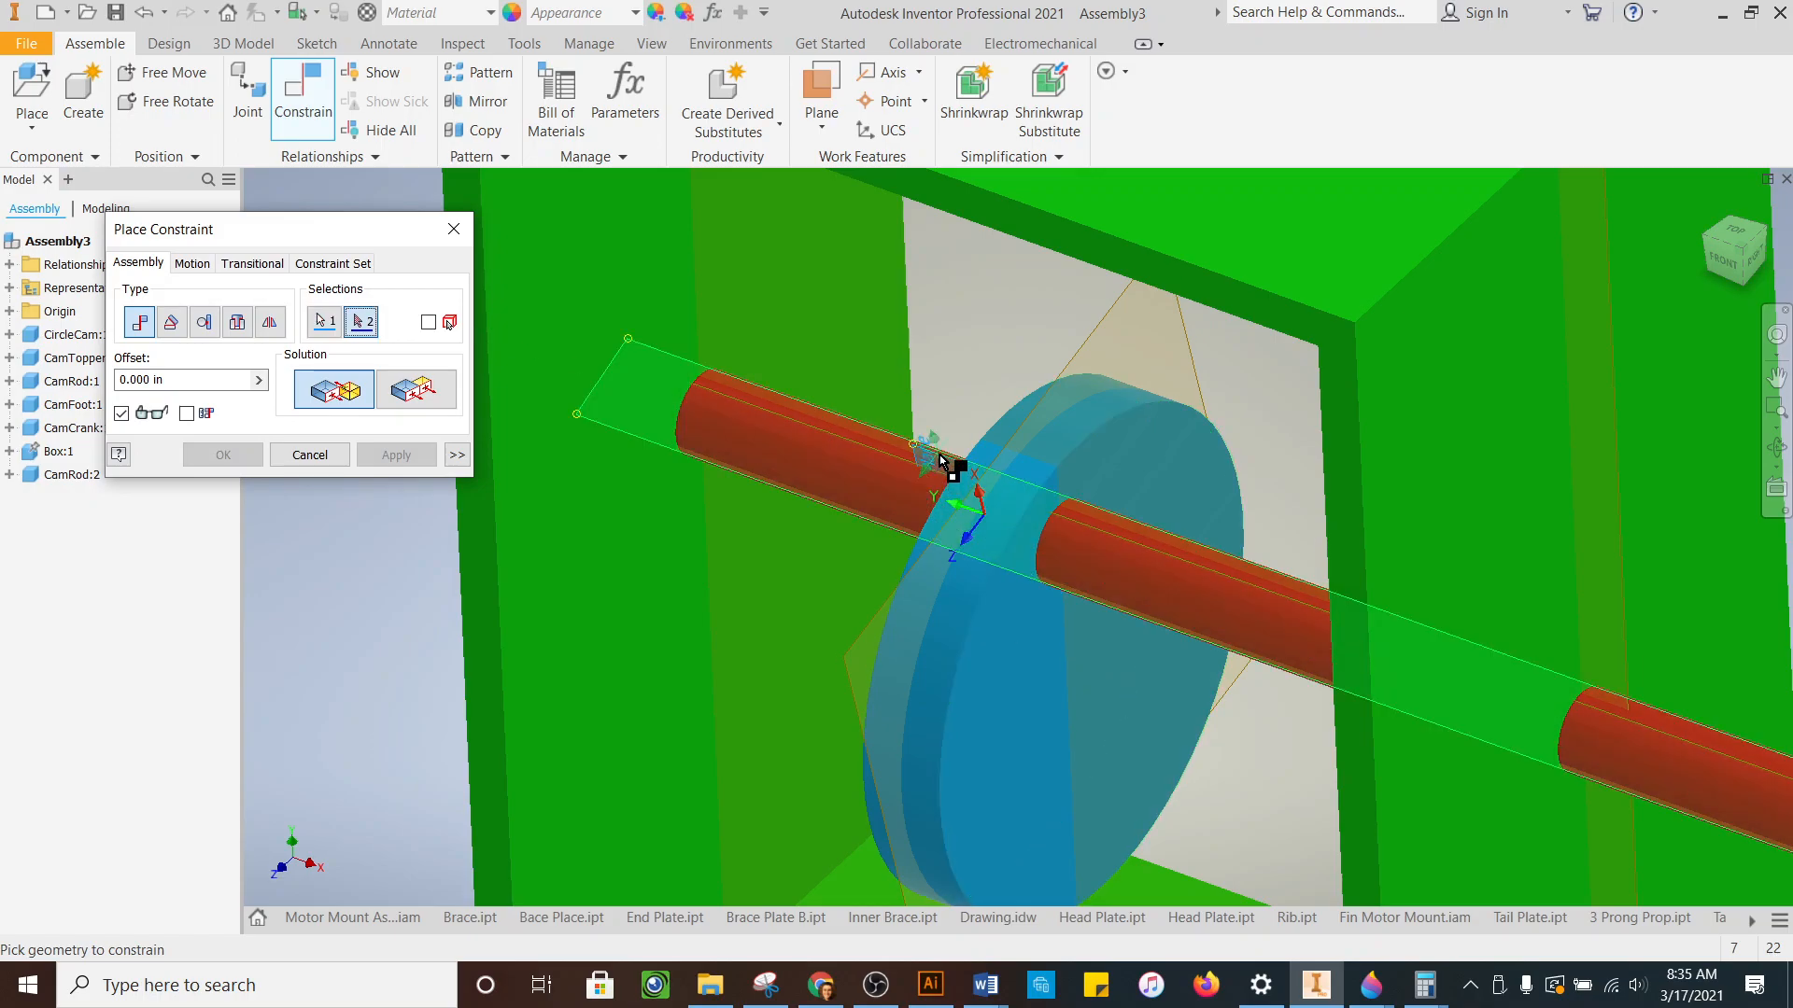
{"action": "scroll", "coordinate": [781, 288], "scroll_direction": "down", "scroll_amount": 4}
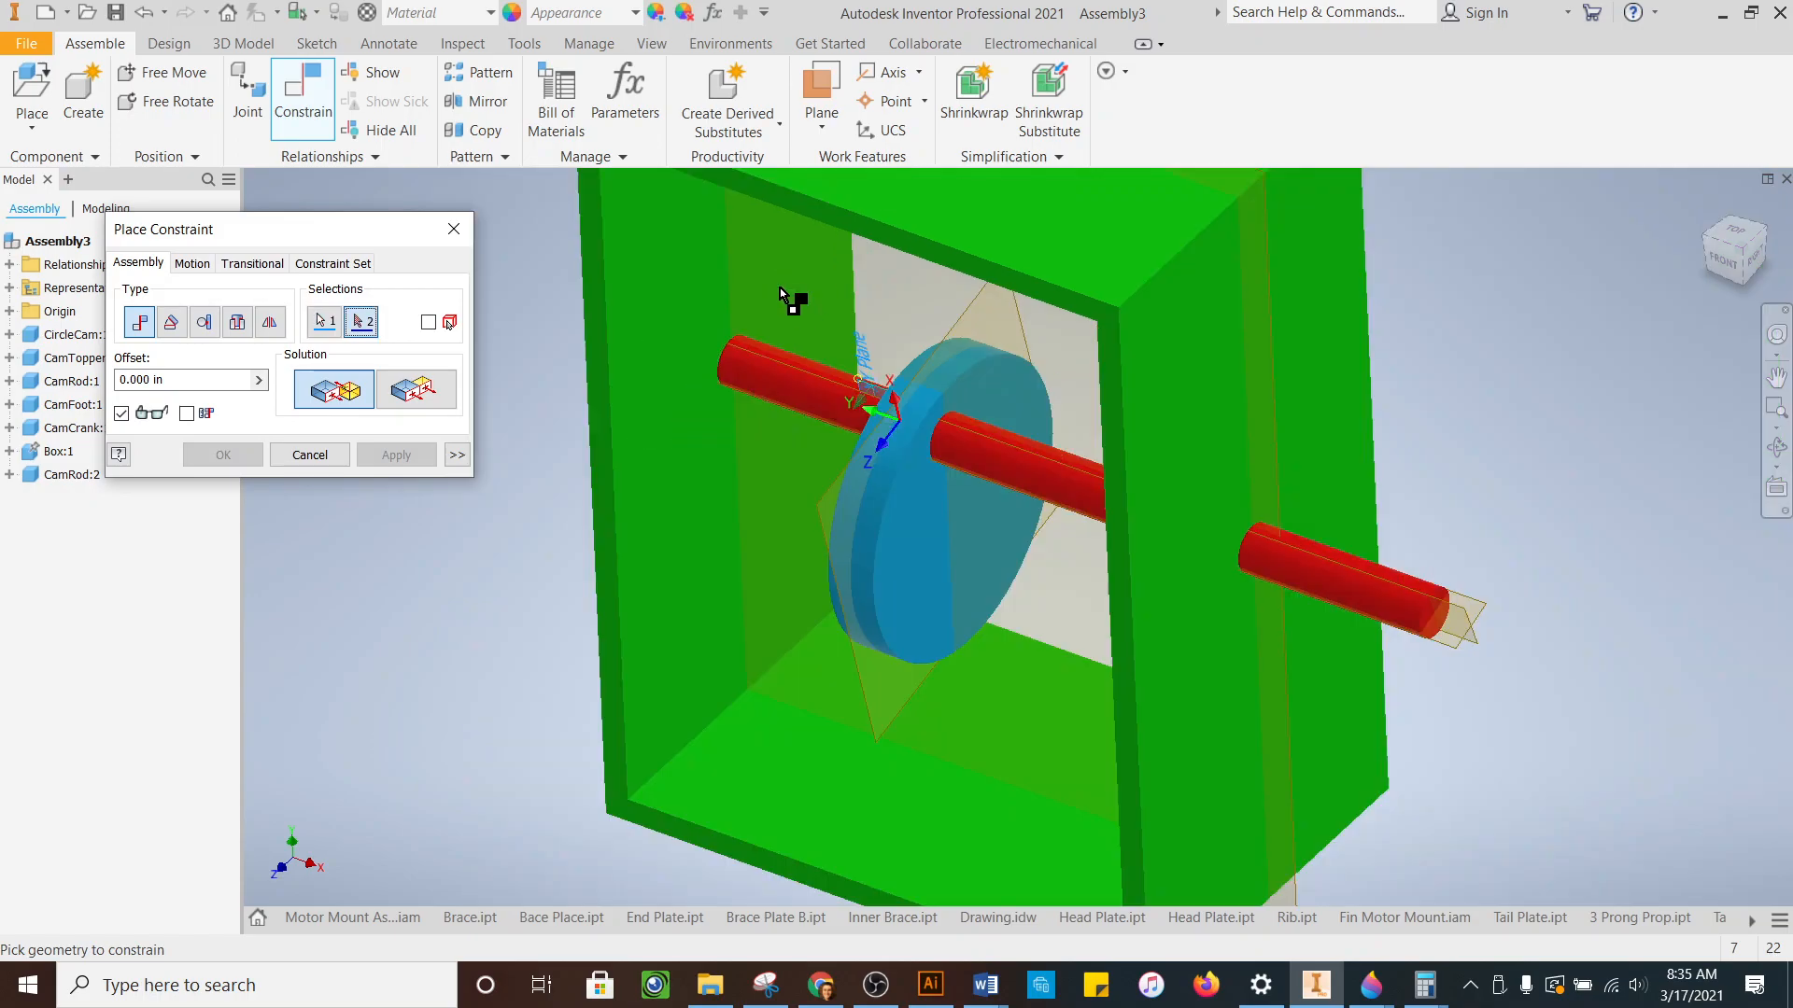
{"action": "left_click", "coordinate": [1476, 614]}
{"action": "left_click", "coordinate": [408, 457]}
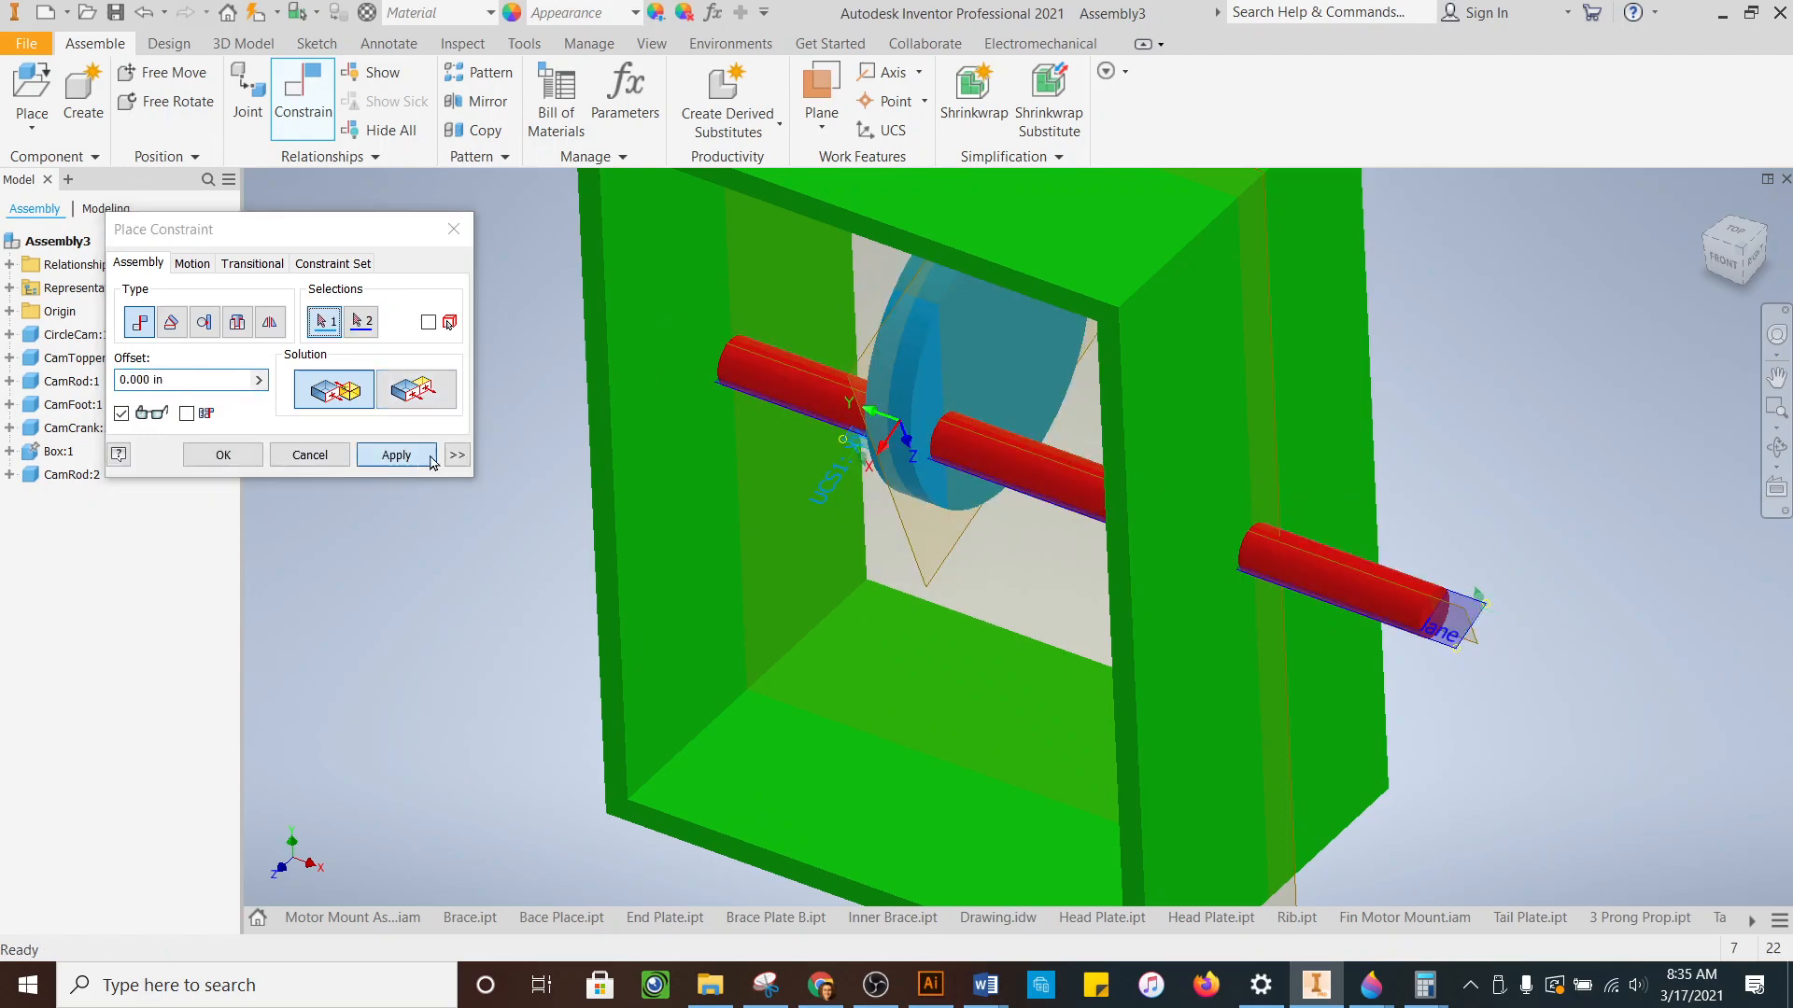
{"action": "scroll", "coordinate": [1420, 397], "scroll_direction": "down", "scroll_amount": 3}
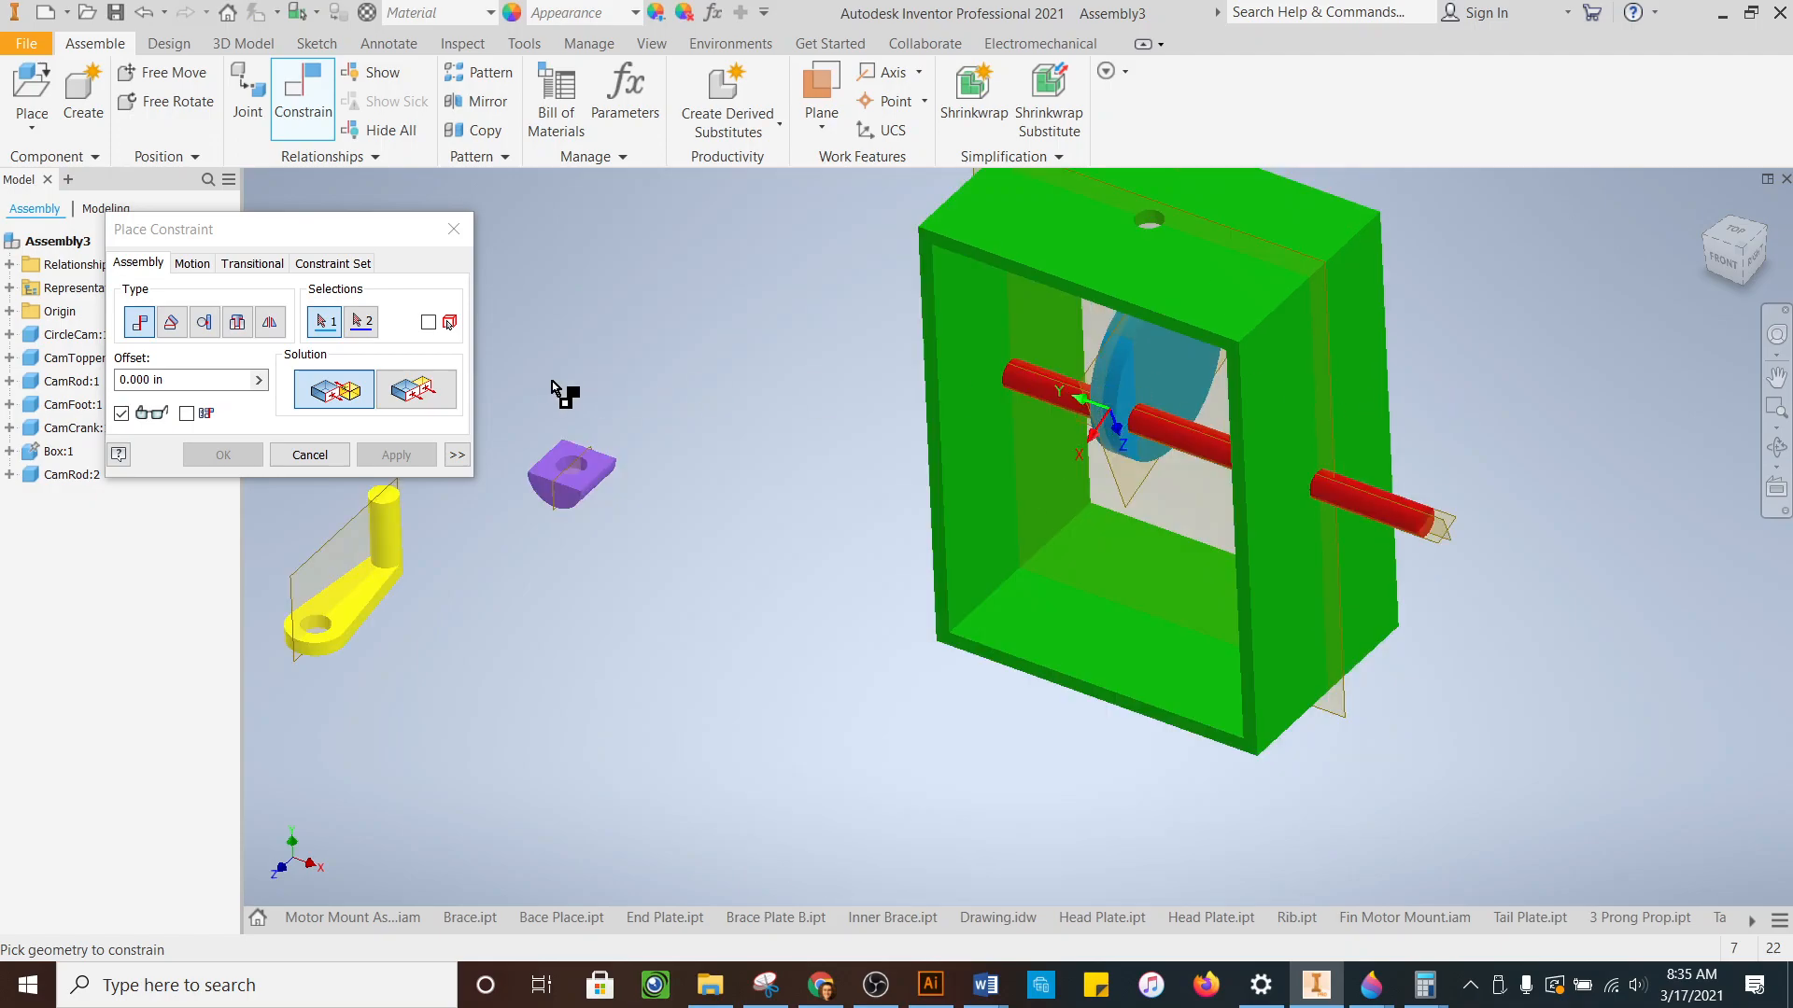
{"action": "left_click", "coordinate": [310, 454]}
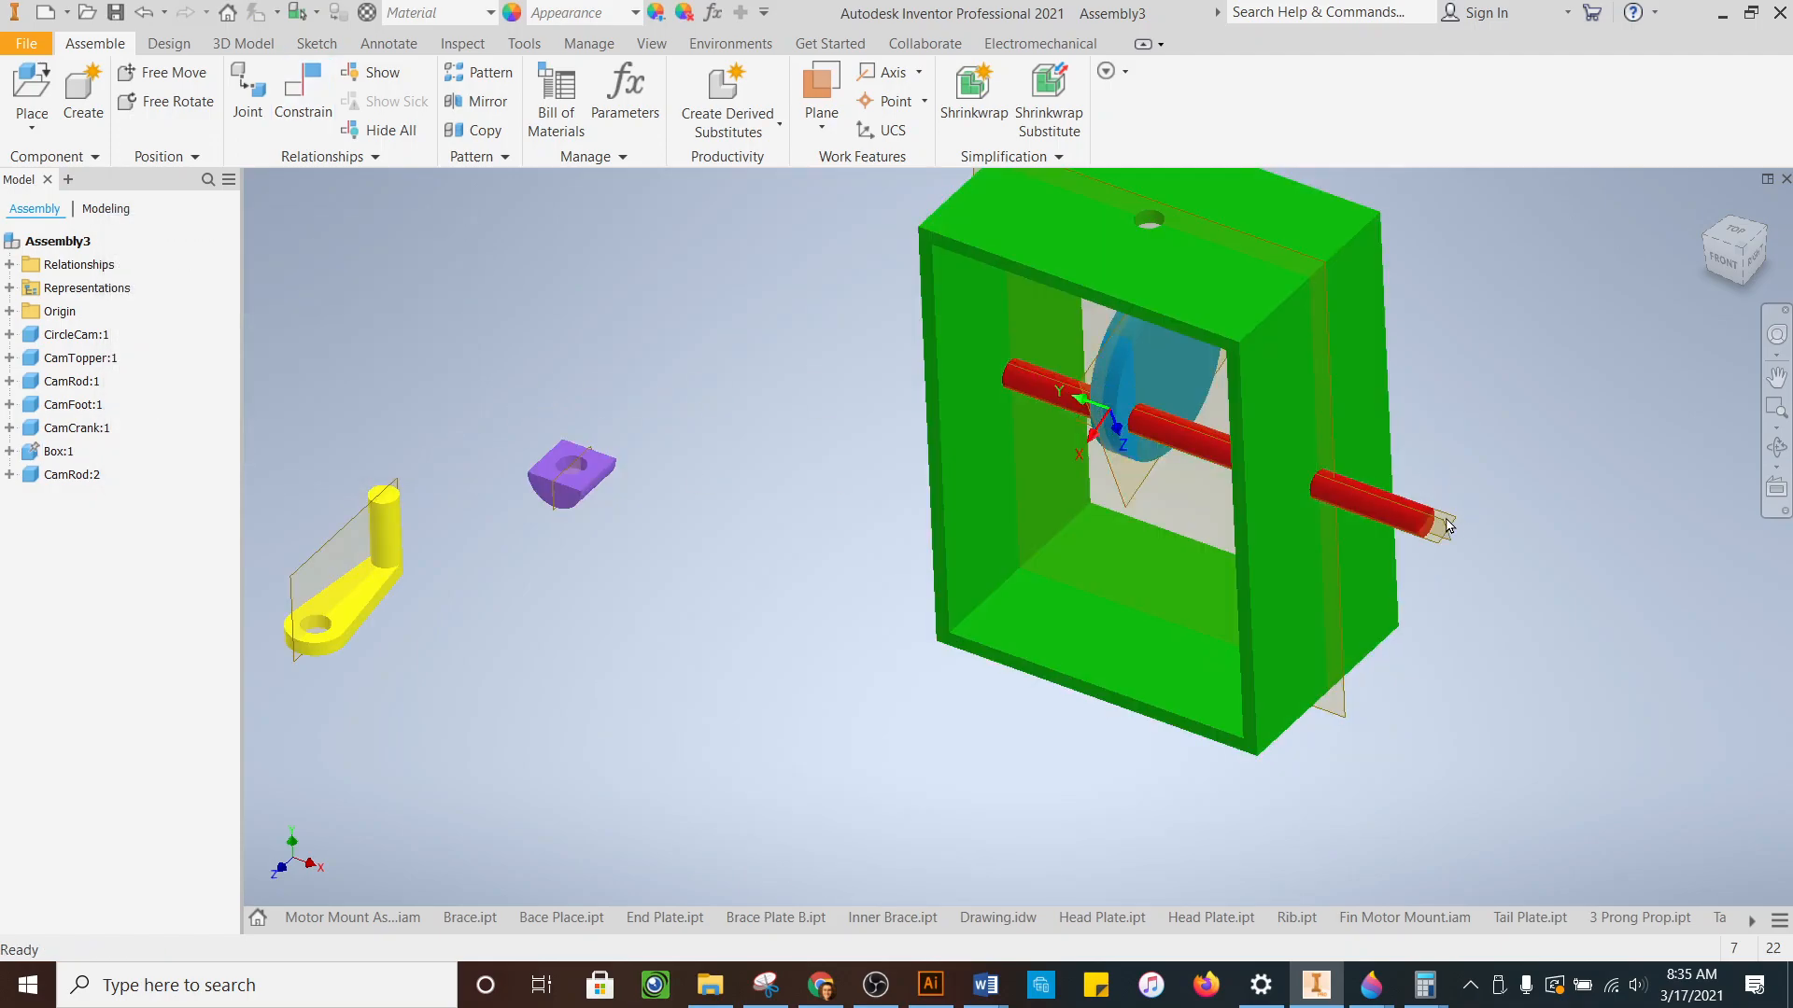
{"action": "left_click_drag", "start_coordinate": [1429, 506], "coordinate": [1453, 551]}
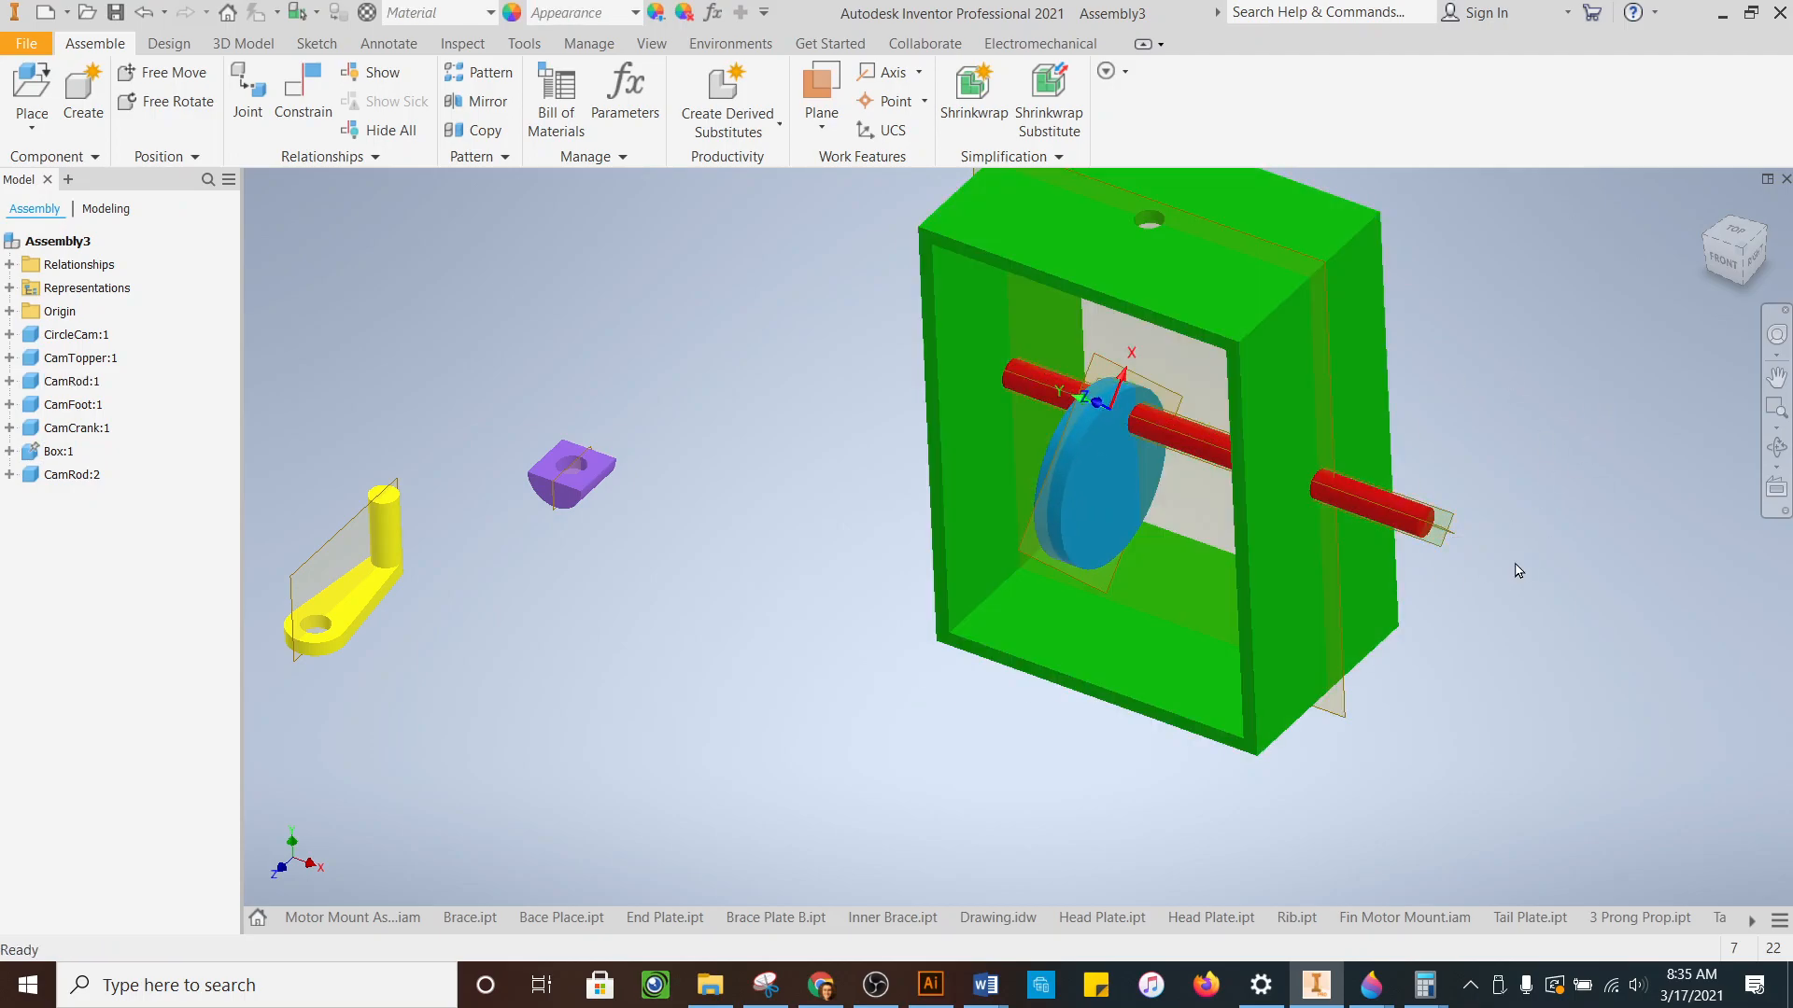
- Move the CamCrank next to the CamRod's protruding end outside the Box
{"action": "scroll", "coordinate": [1515, 570], "scroll_direction": "down", "scroll_amount": 5}
{"action": "scroll", "coordinate": [1494, 654], "scroll_direction": "up", "scroll_amount": 4}
{"action": "scroll", "coordinate": [1541, 429], "scroll_direction": "down", "scroll_amount": 2}
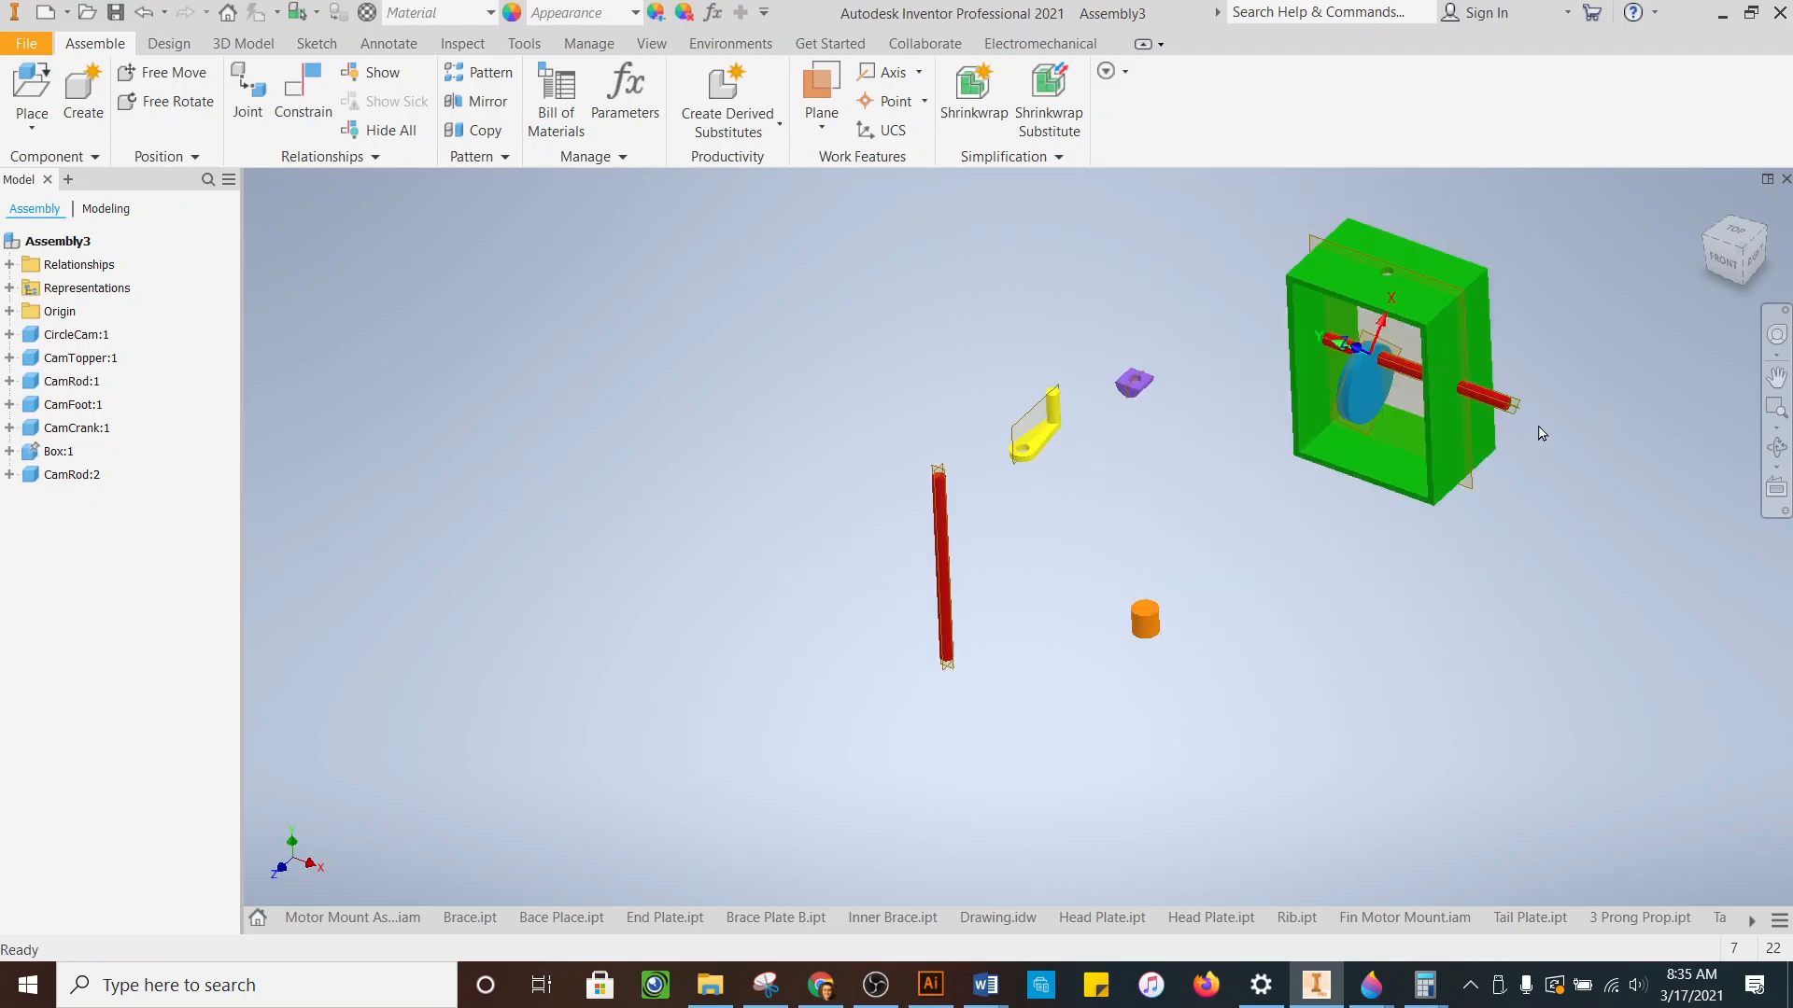
{"action": "scroll", "coordinate": [1550, 378], "scroll_direction": "up", "scroll_amount": 3}
{"action": "scroll", "coordinate": [1551, 376], "scroll_direction": "down", "scroll_amount": 2}
{"action": "left_click_drag", "start_coordinate": [453, 500], "coordinate": [1599, 381]}
{"action": "scroll", "coordinate": [1541, 457], "scroll_direction": "down", "scroll_amount": 3}
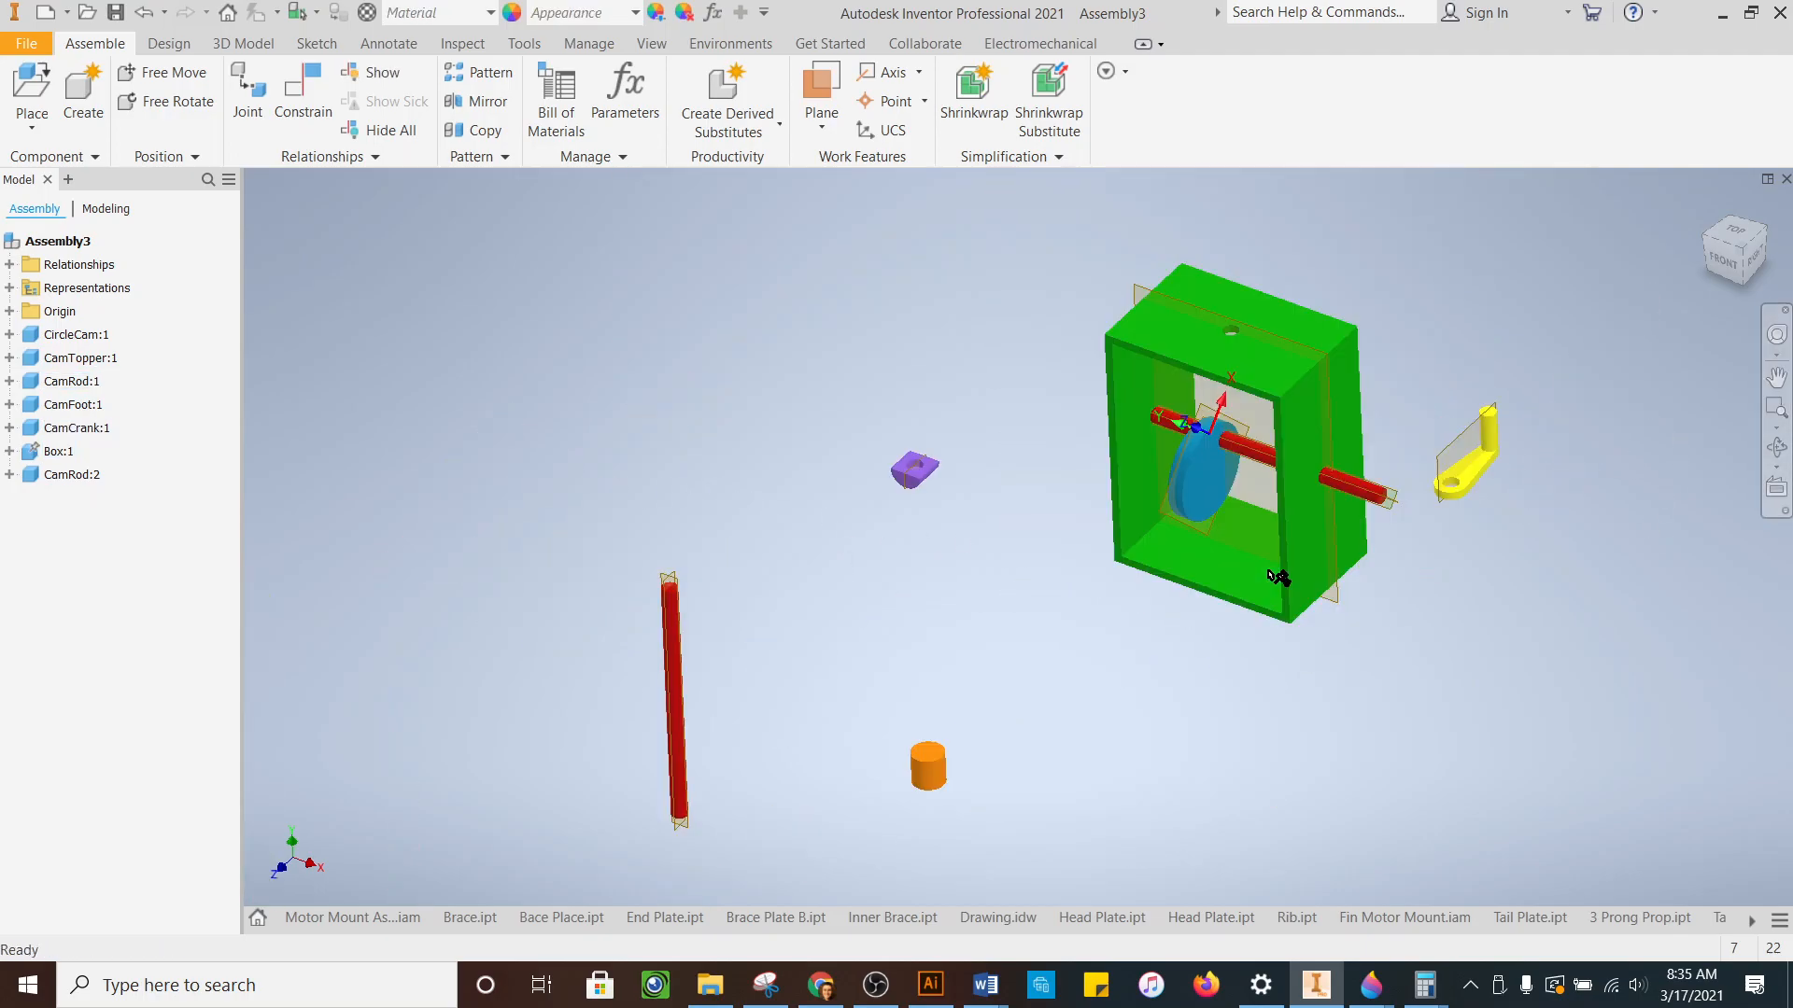
{"action": "scroll", "coordinate": [1486, 472], "scroll_direction": "up", "scroll_amount": 3}
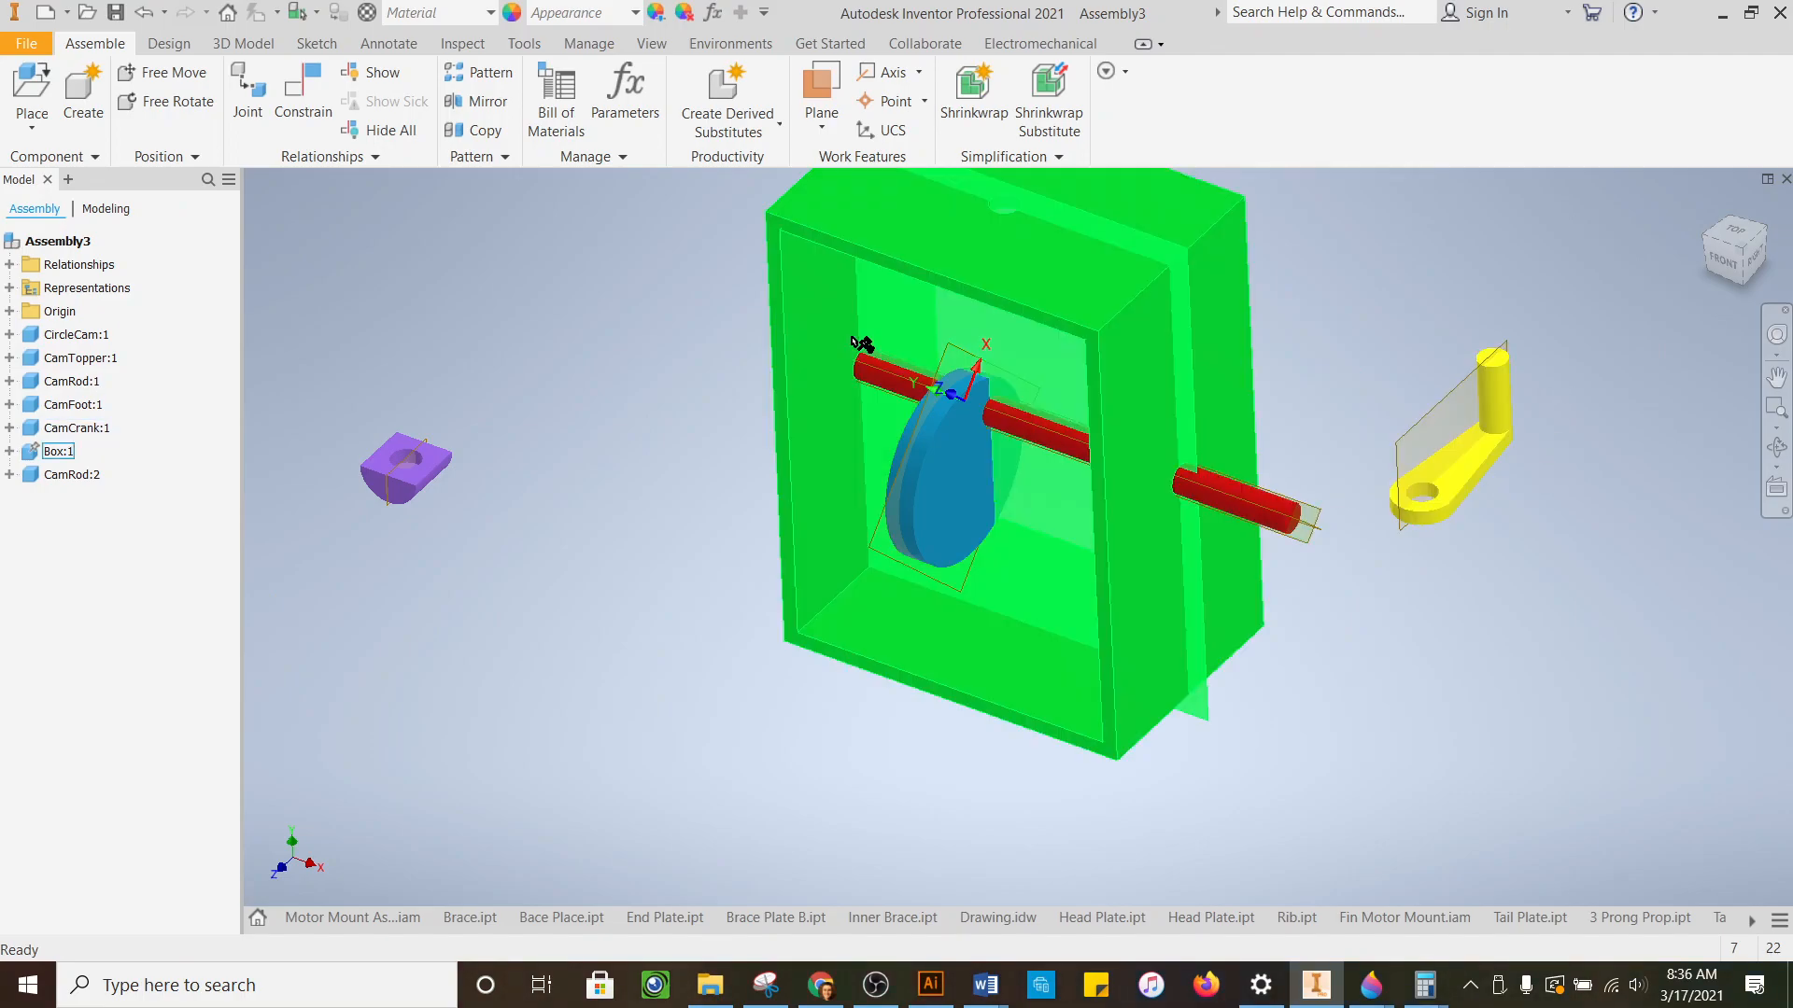
{"action": "scroll", "coordinate": [1504, 467], "scroll_direction": "up", "scroll_amount": 5}
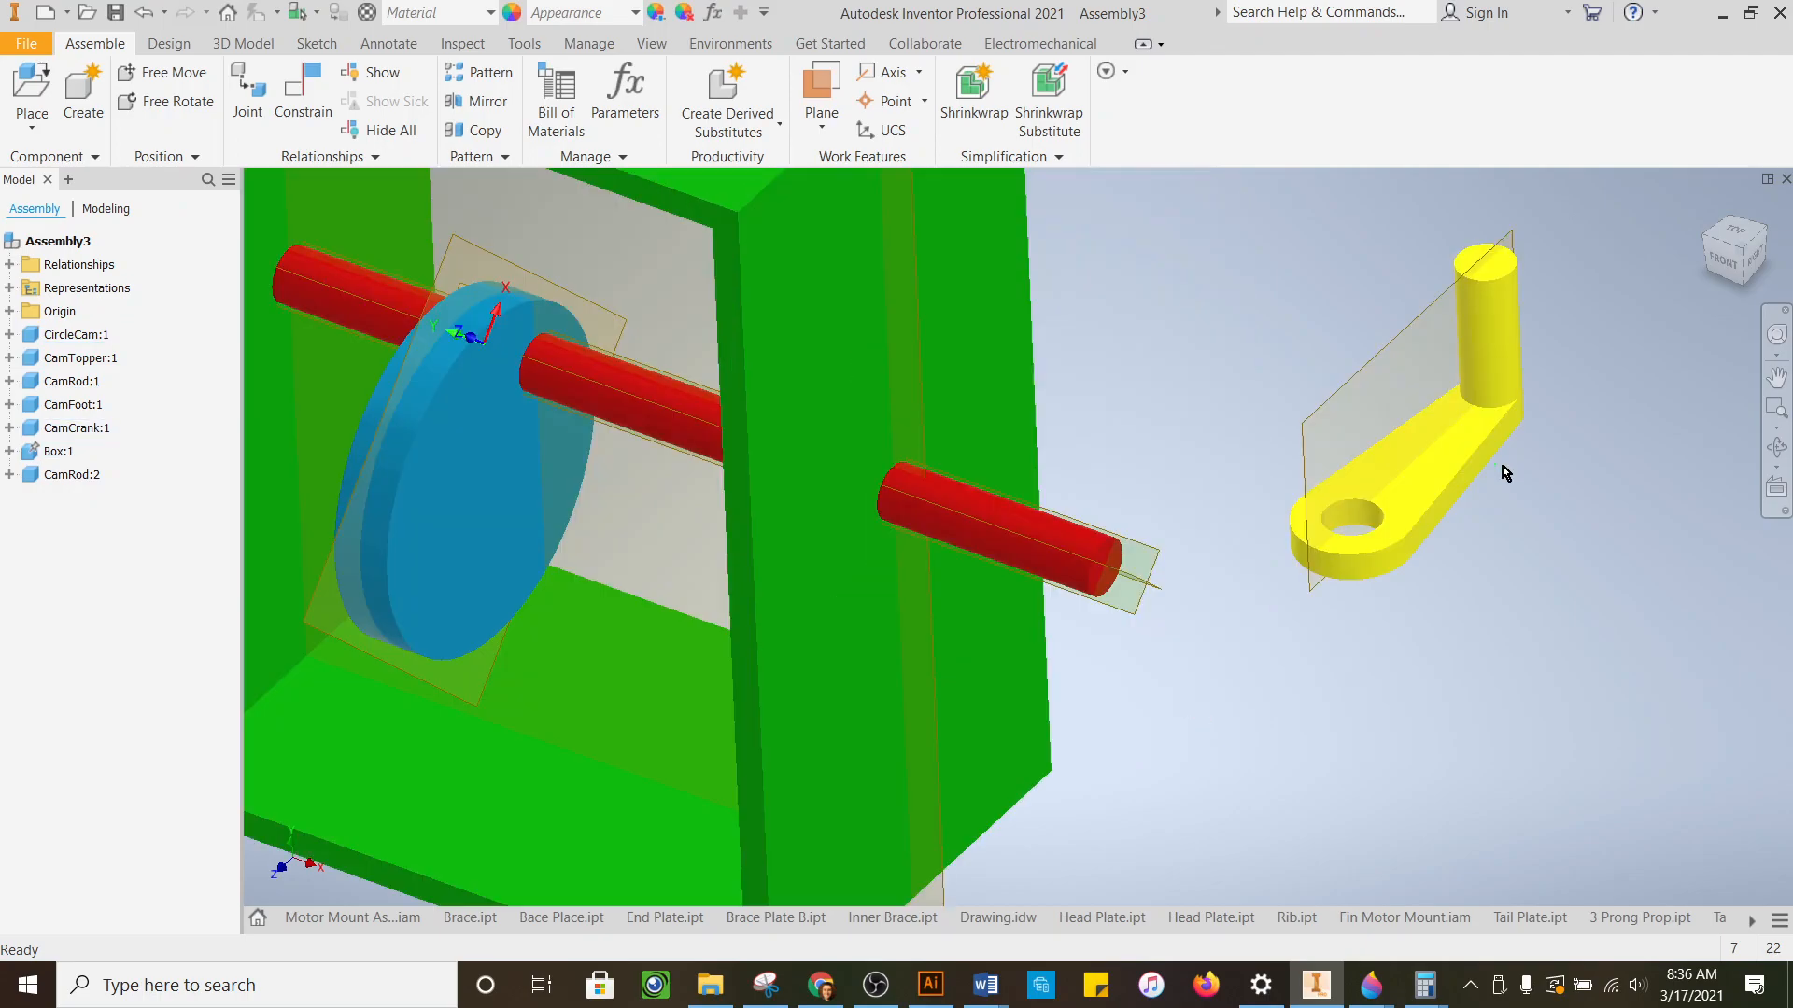
{"action": "left_click", "coordinate": [302, 93]}
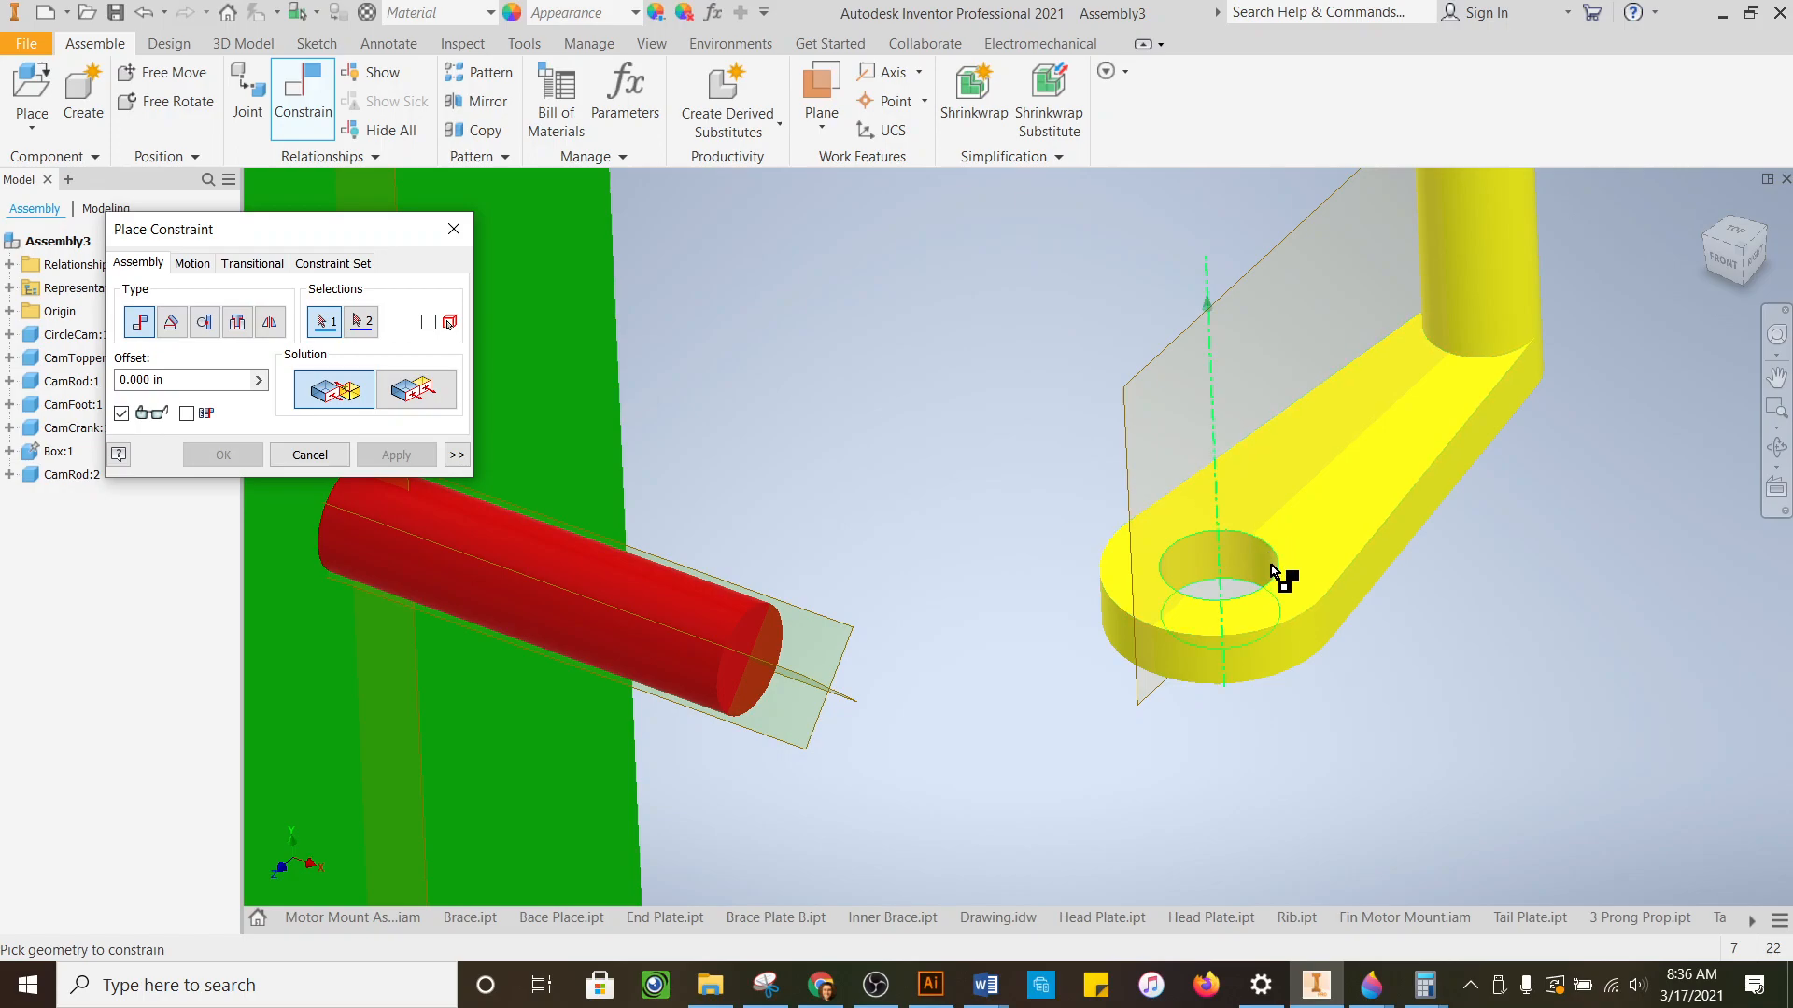
{"action": "left_click", "coordinate": [1270, 564]}
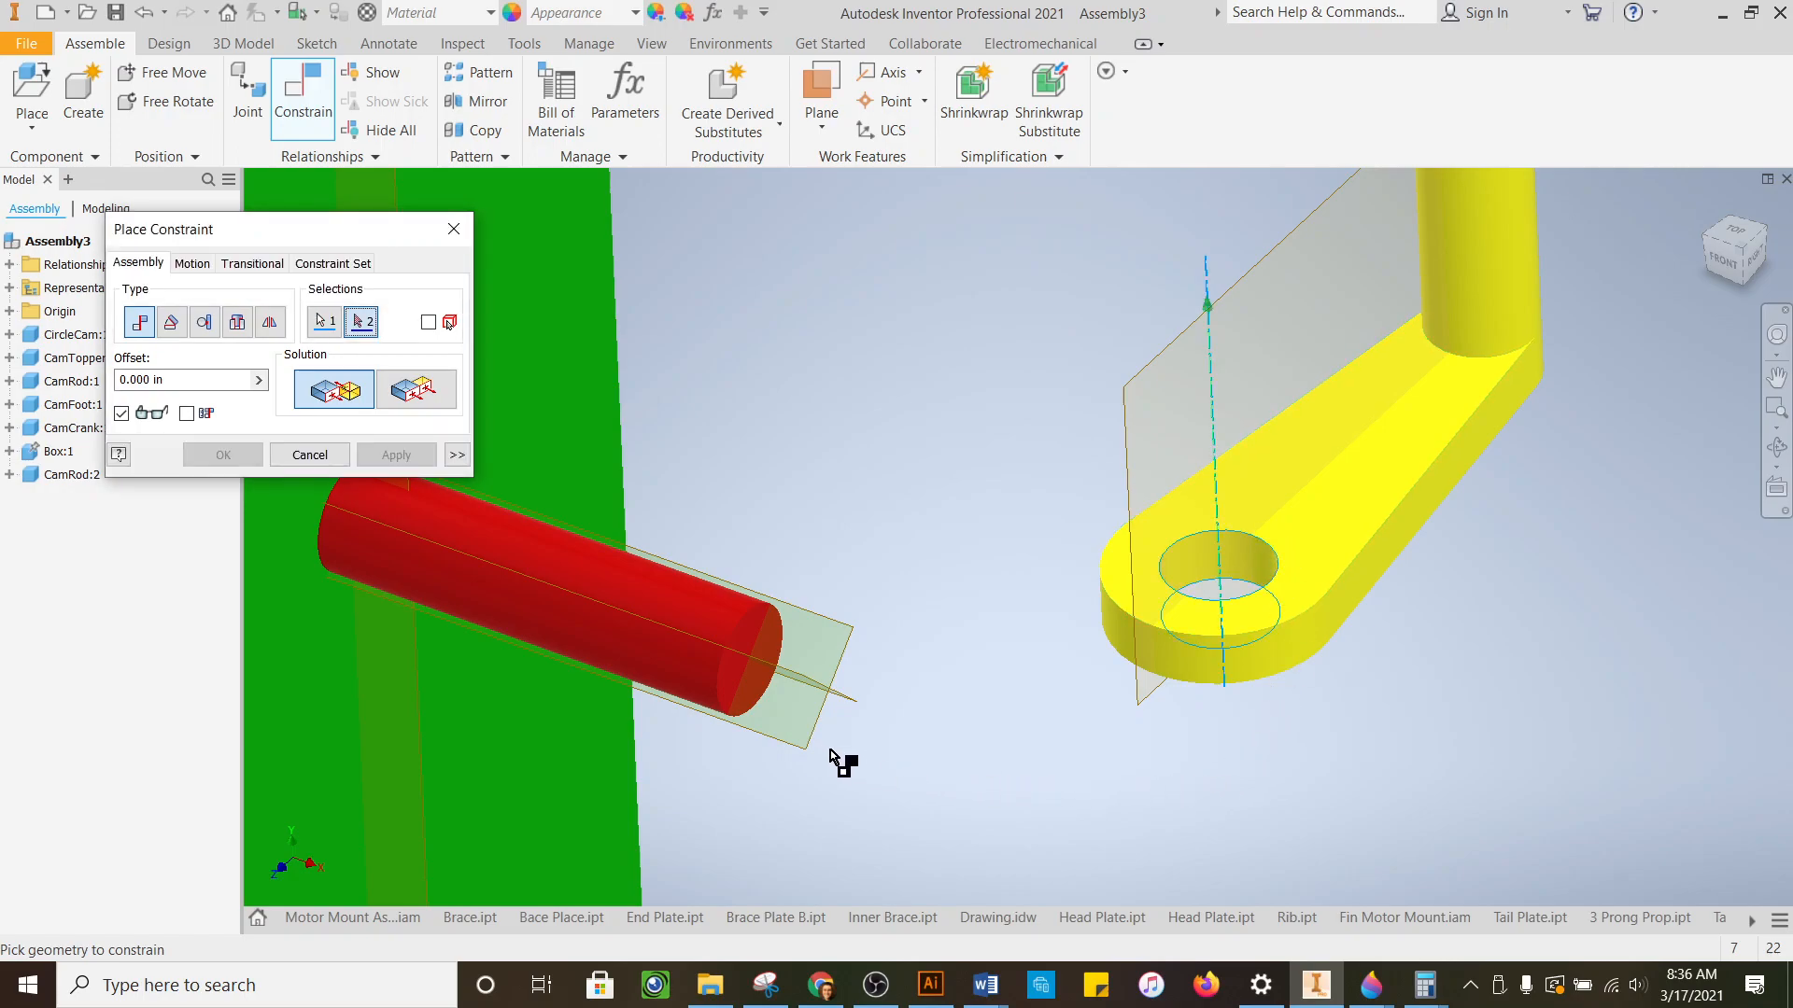
{"action": "left_click", "coordinate": [685, 602]}
{"action": "scroll", "coordinate": [1326, 375], "scroll_direction": "up", "scroll_amount": 2}
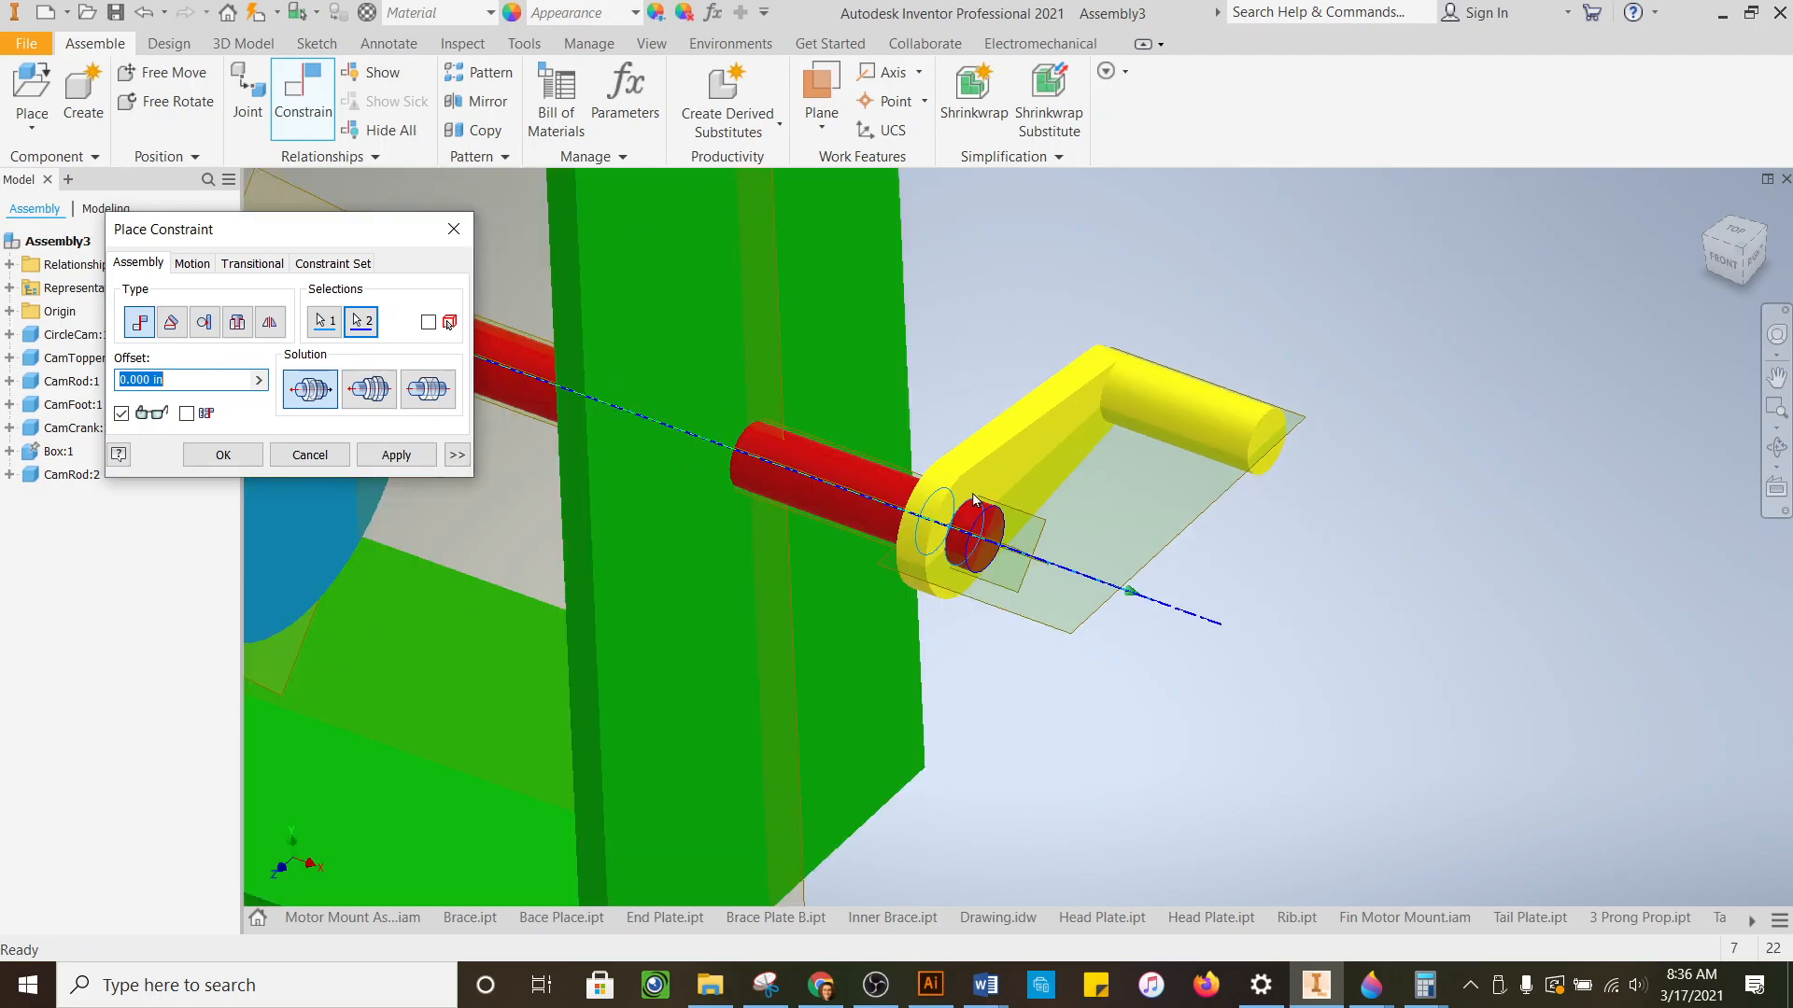
{"action": "left_click", "coordinate": [367, 390]}
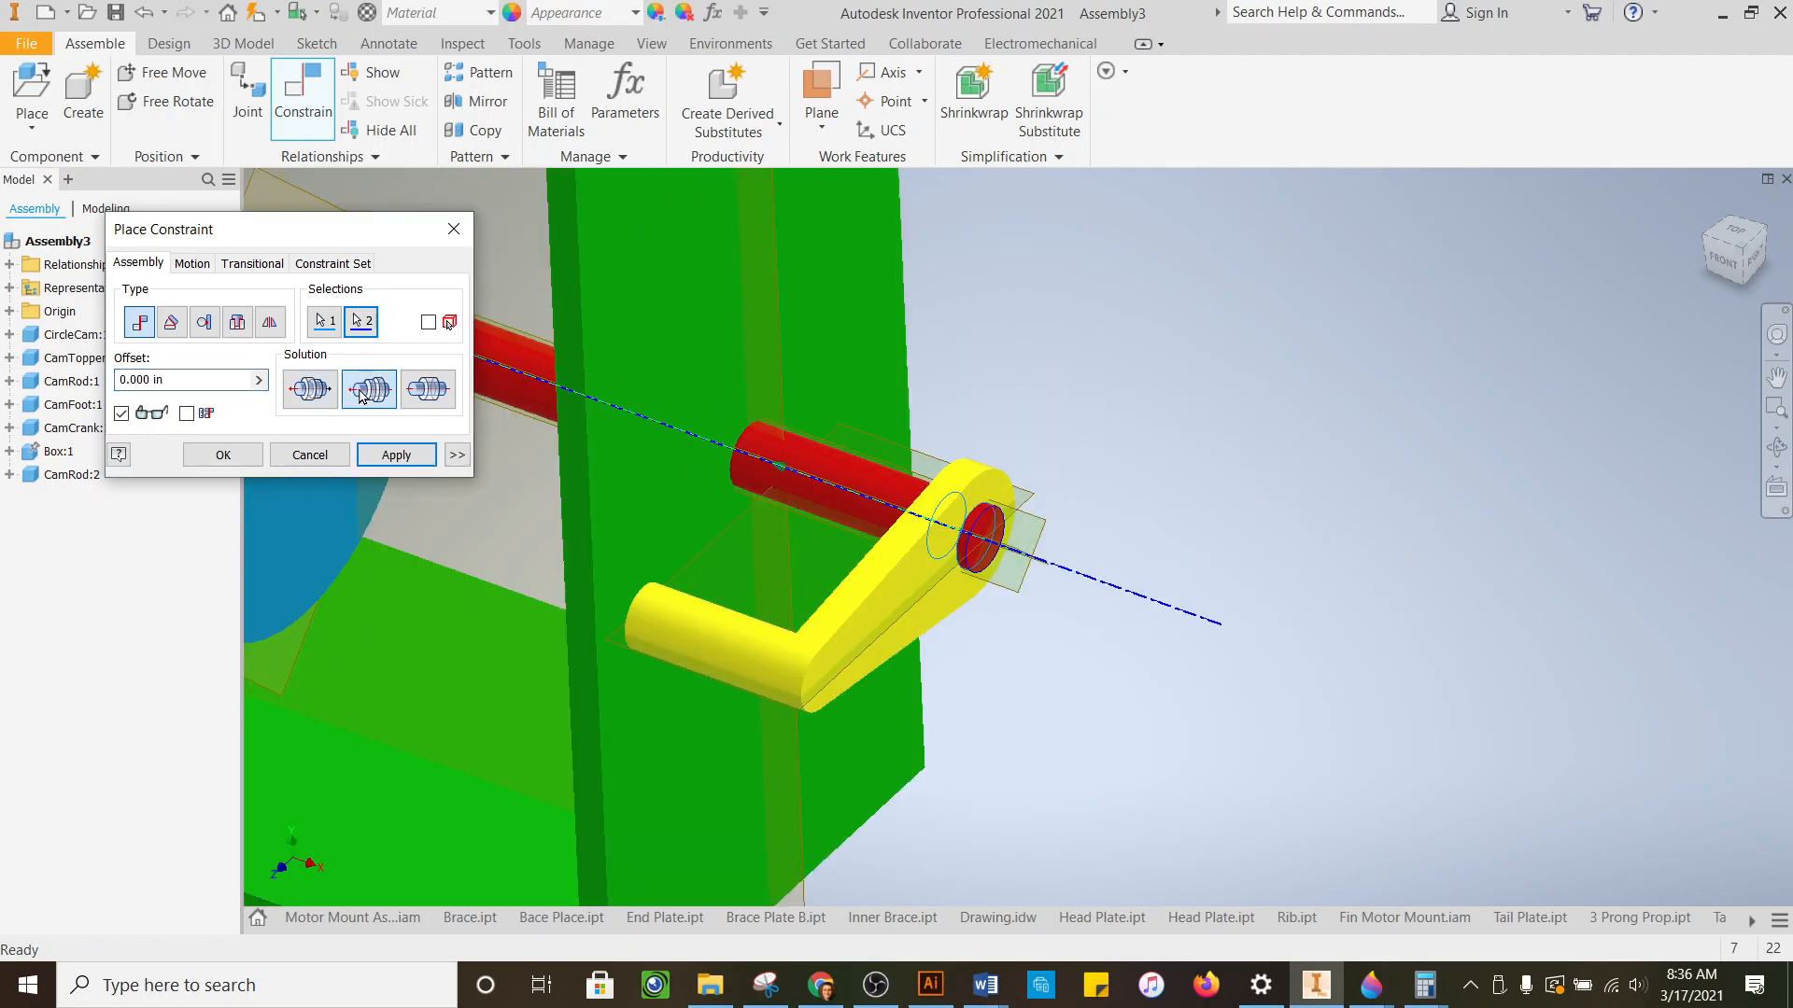
{"action": "left_click", "coordinate": [310, 389]}
{"action": "left_click", "coordinate": [426, 389]}
{"action": "left_click", "coordinate": [309, 390]}
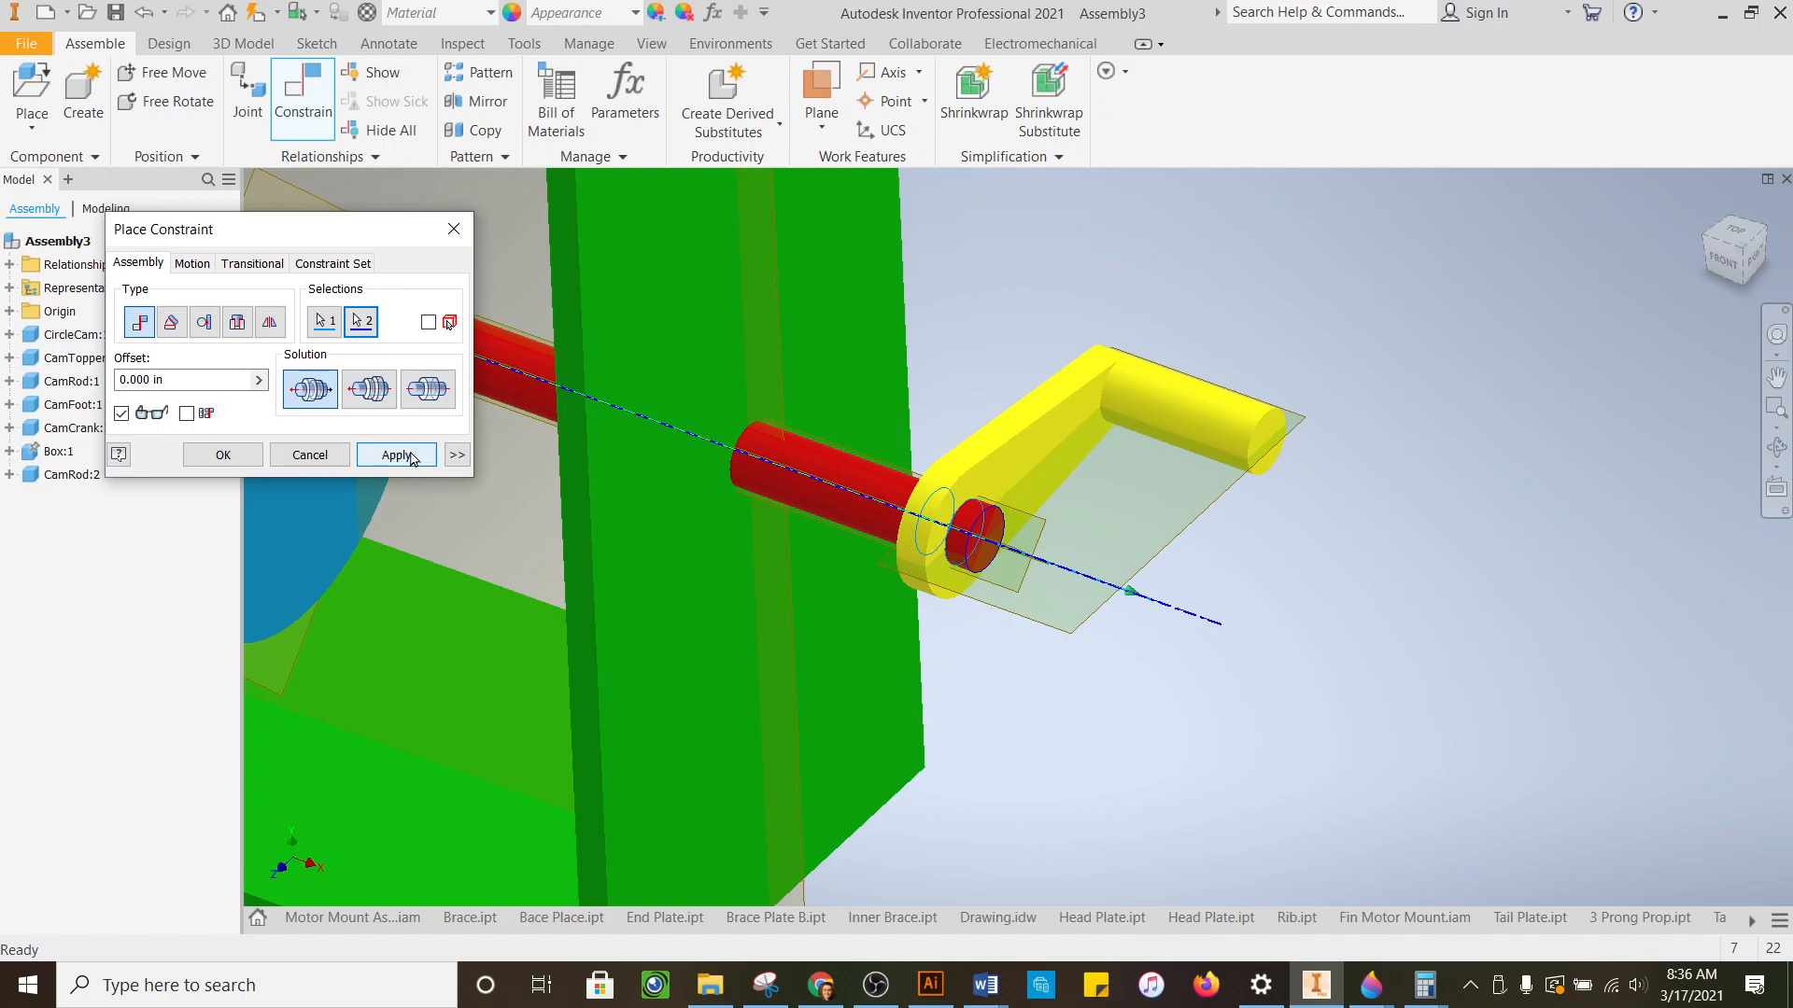
{"action": "left_click", "coordinate": [309, 454]}
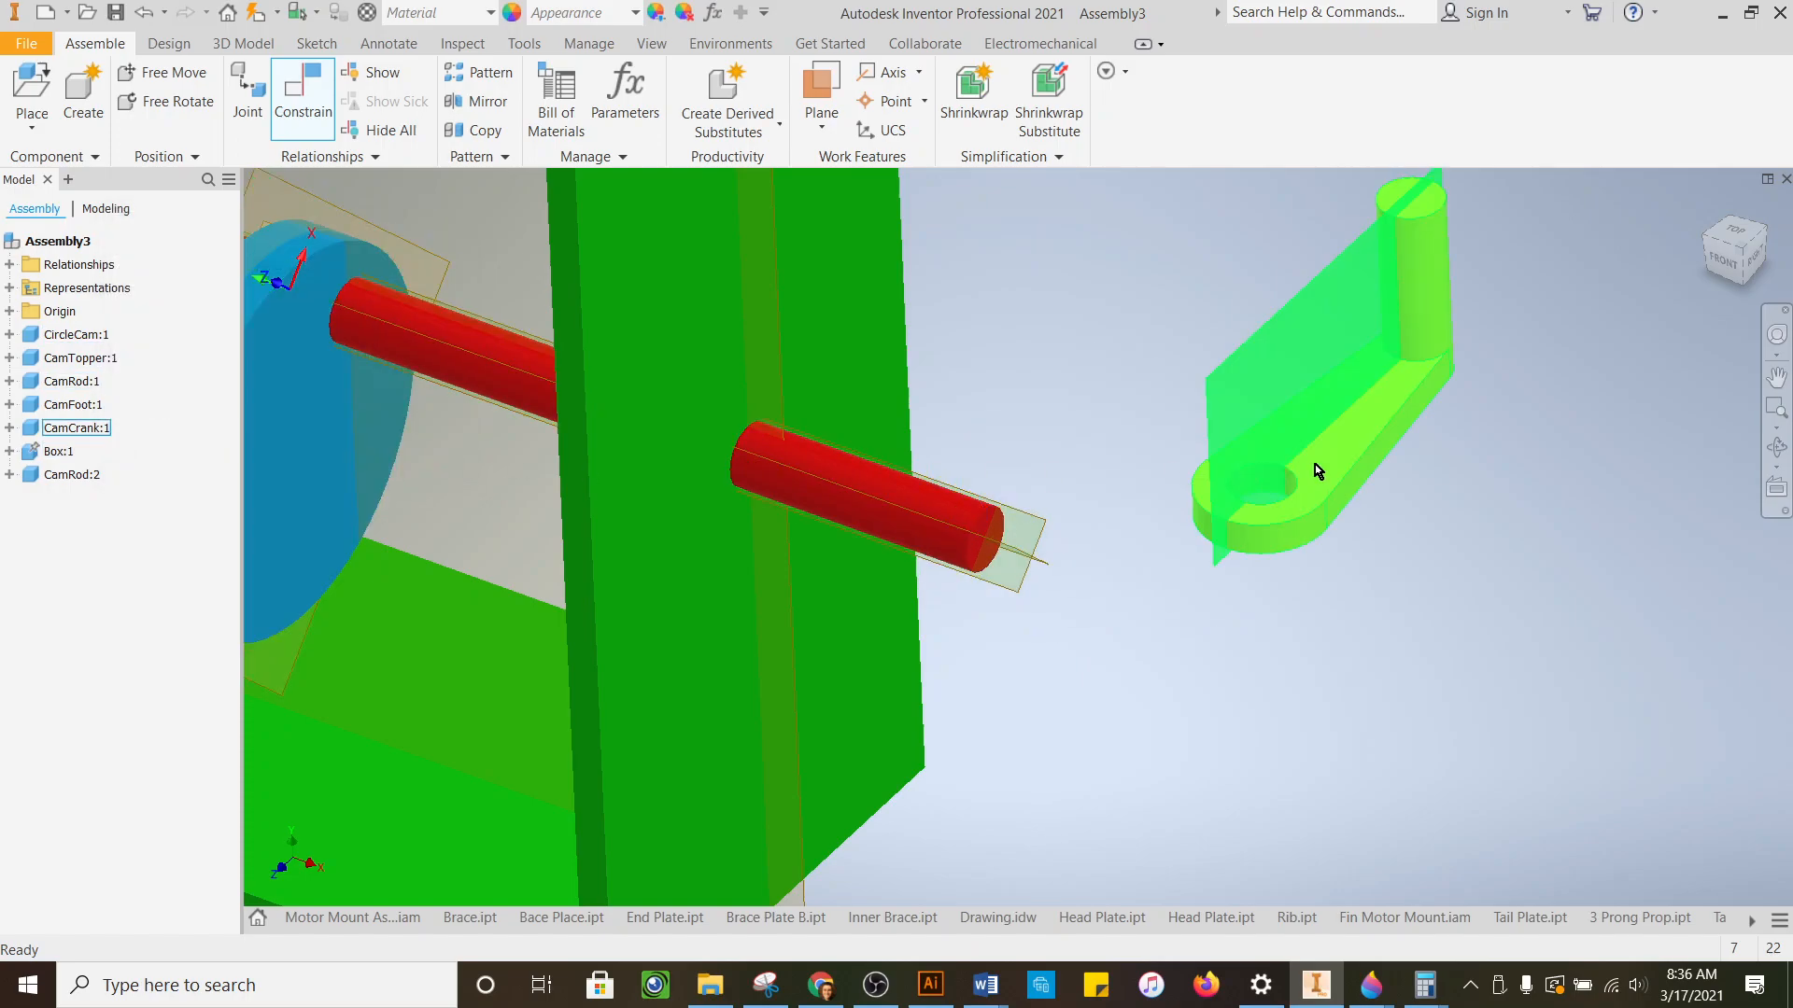
{"action": "left_click", "coordinate": [306, 98]}
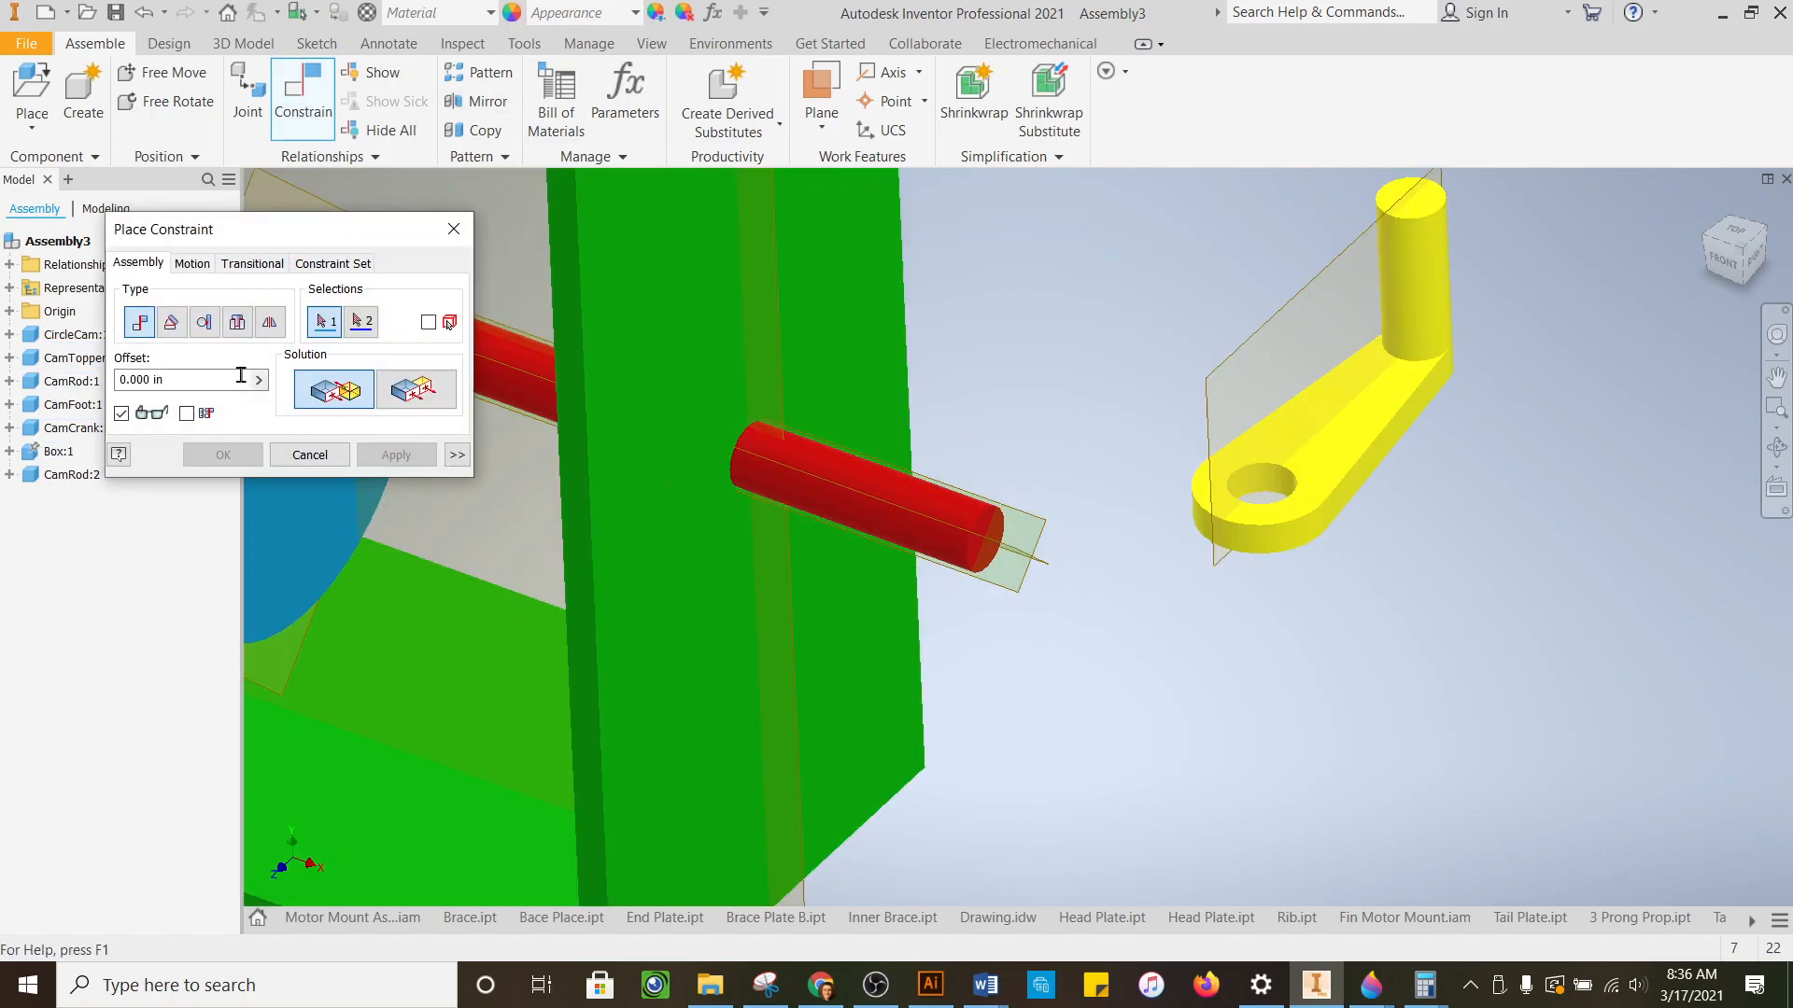
{"action": "left_click", "coordinate": [238, 322]}
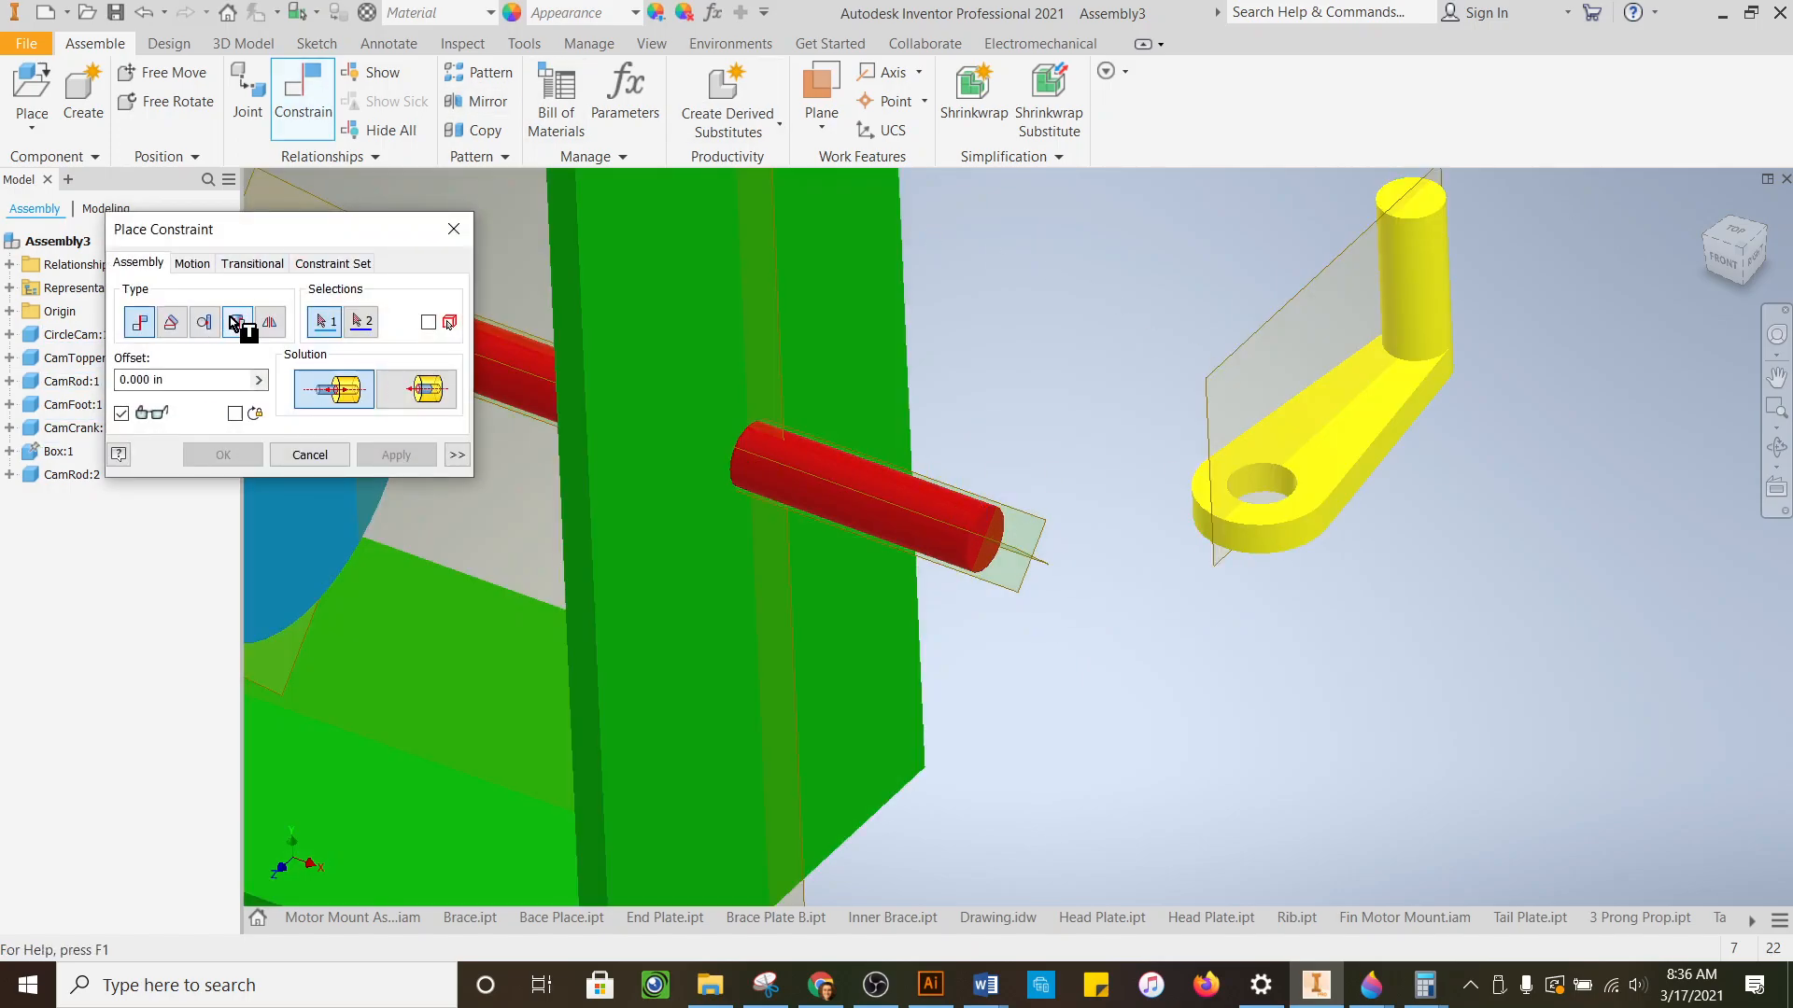
{"action": "left_click", "coordinate": [1295, 482]}
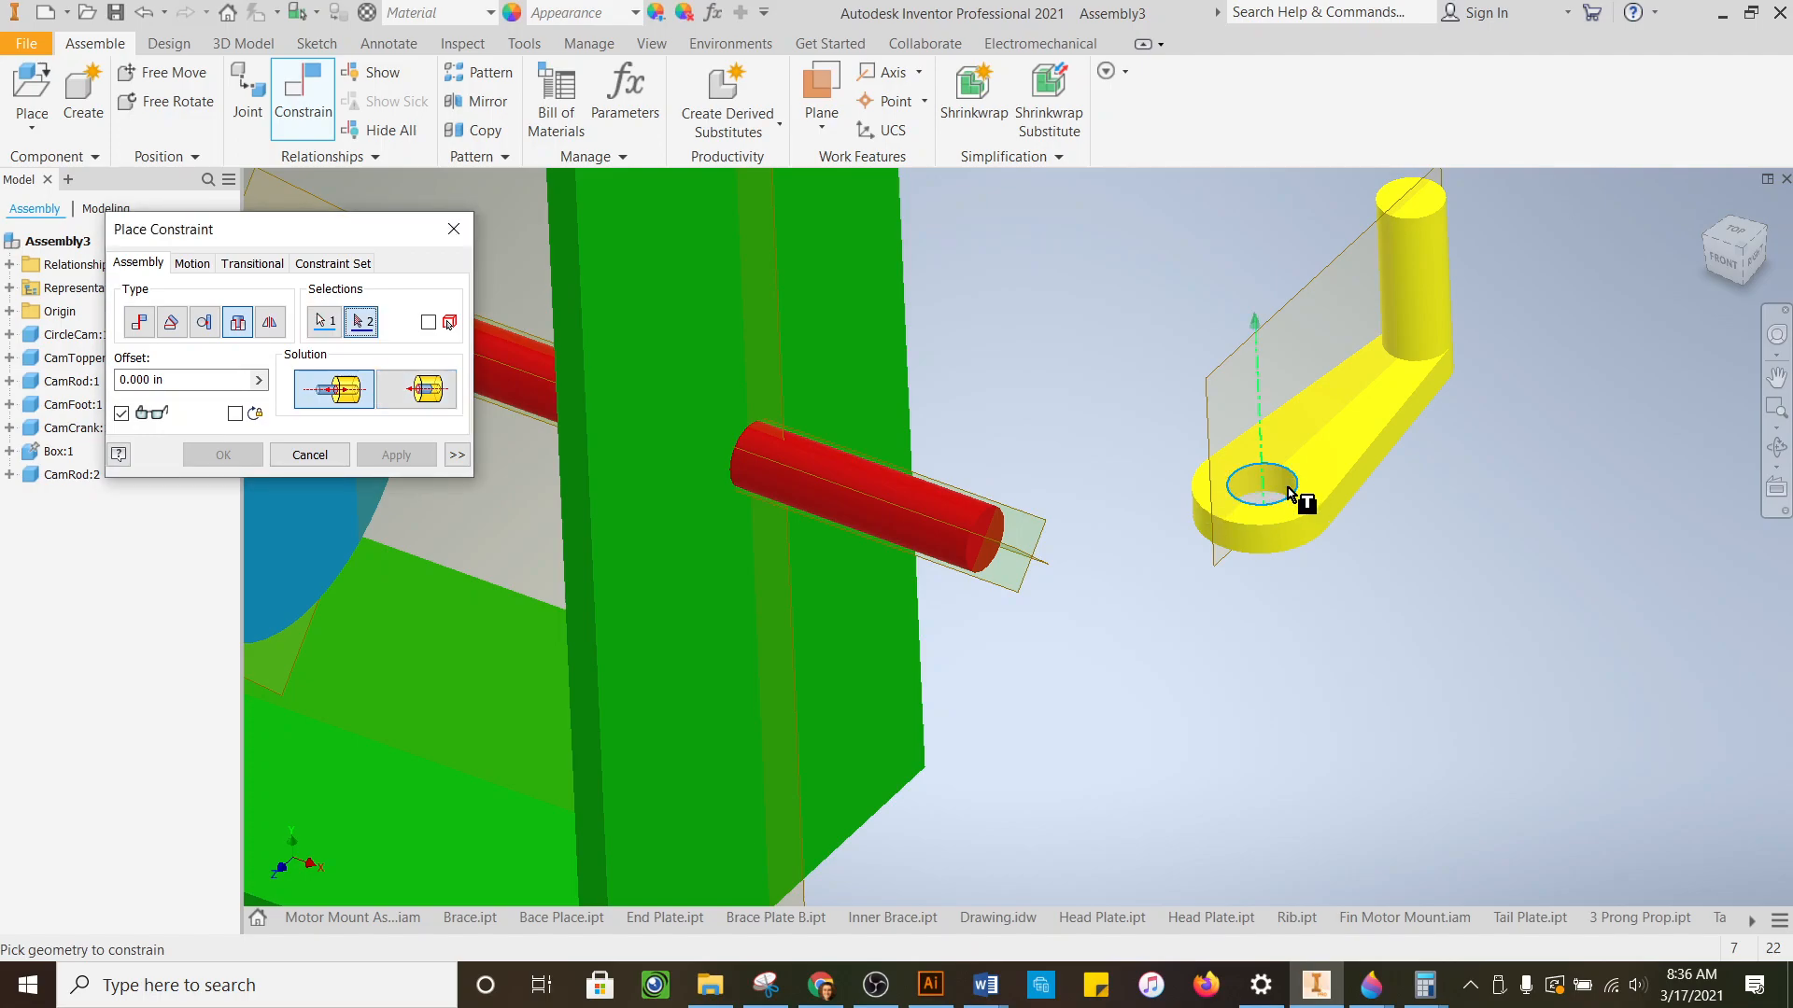
{"action": "left_click", "coordinate": [985, 509]}
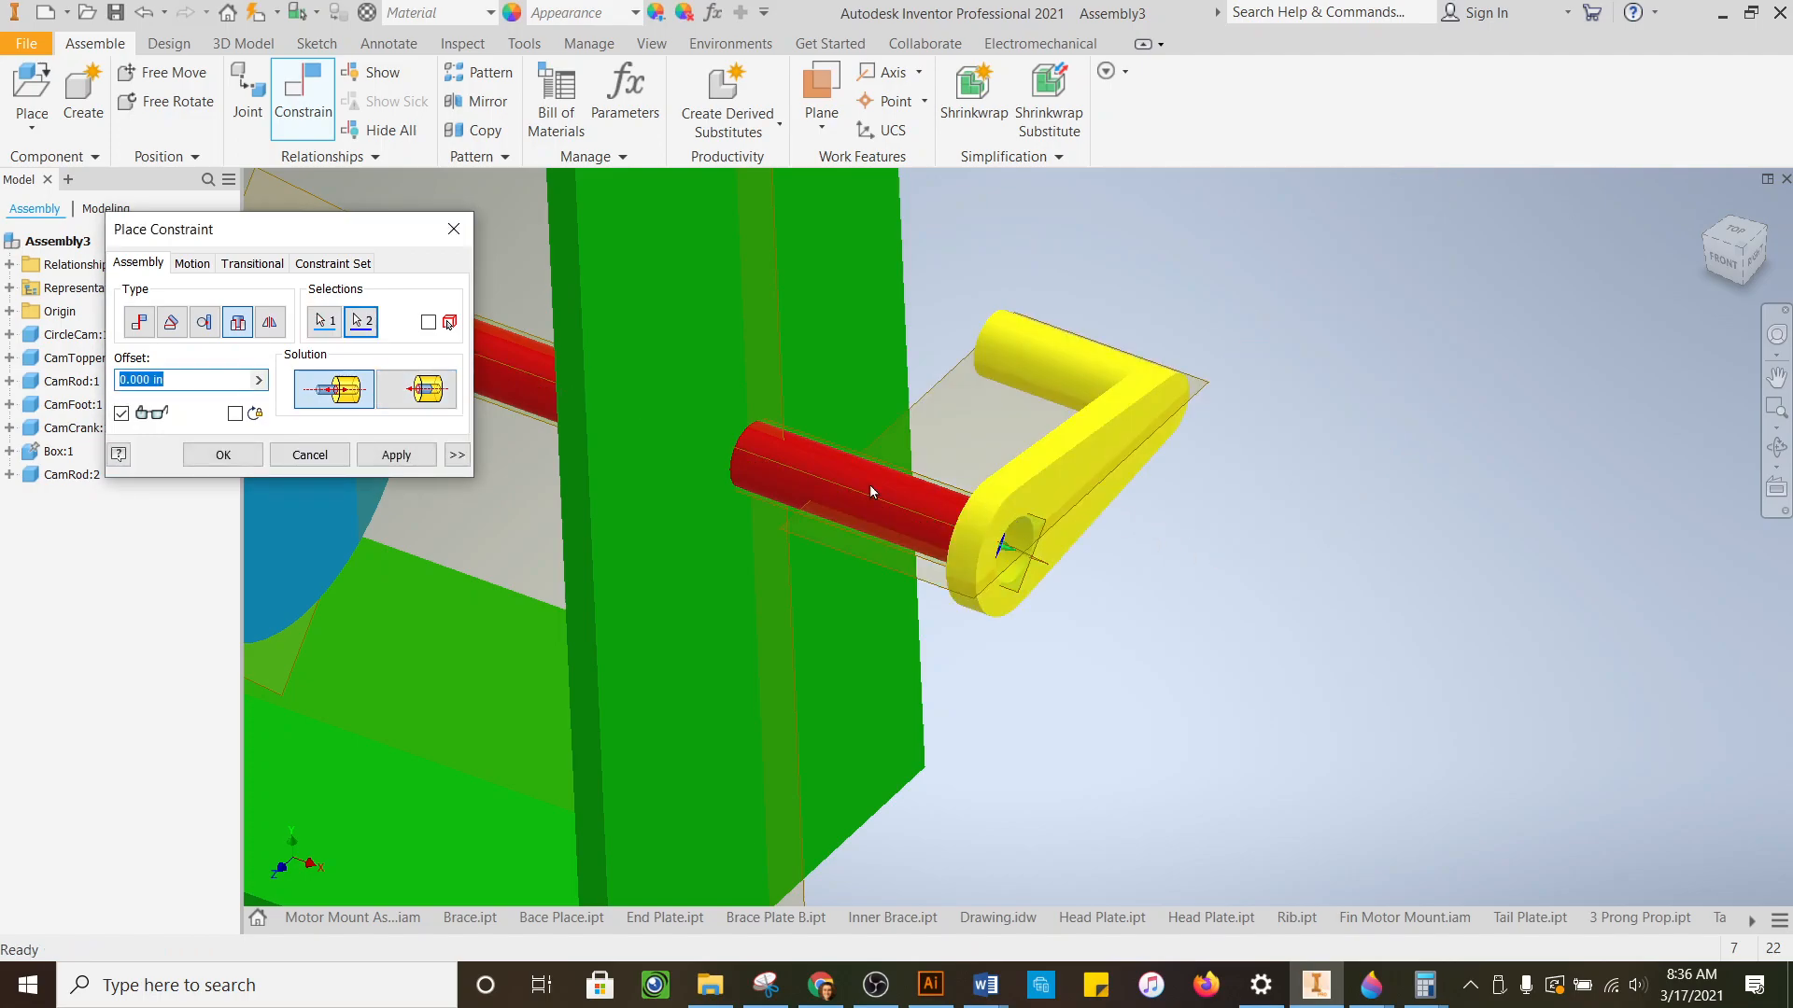
{"action": "left_click", "coordinate": [429, 387]}
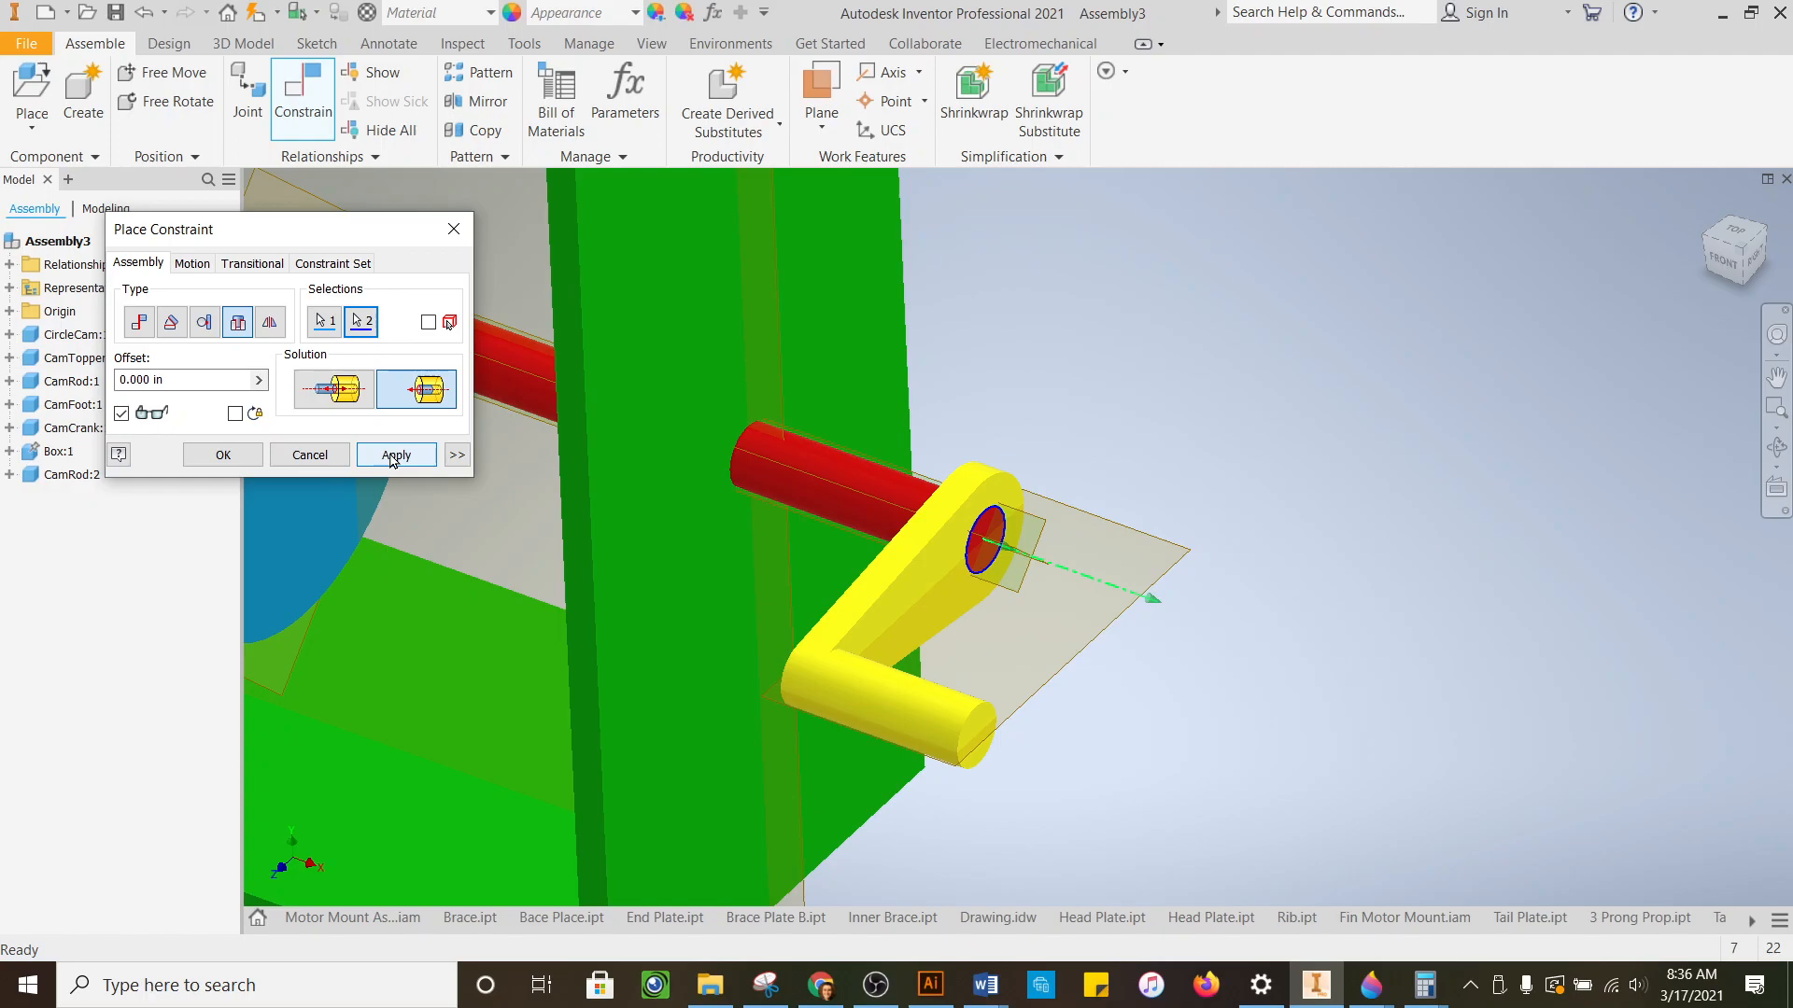
{"action": "left_click", "coordinate": [310, 455]}
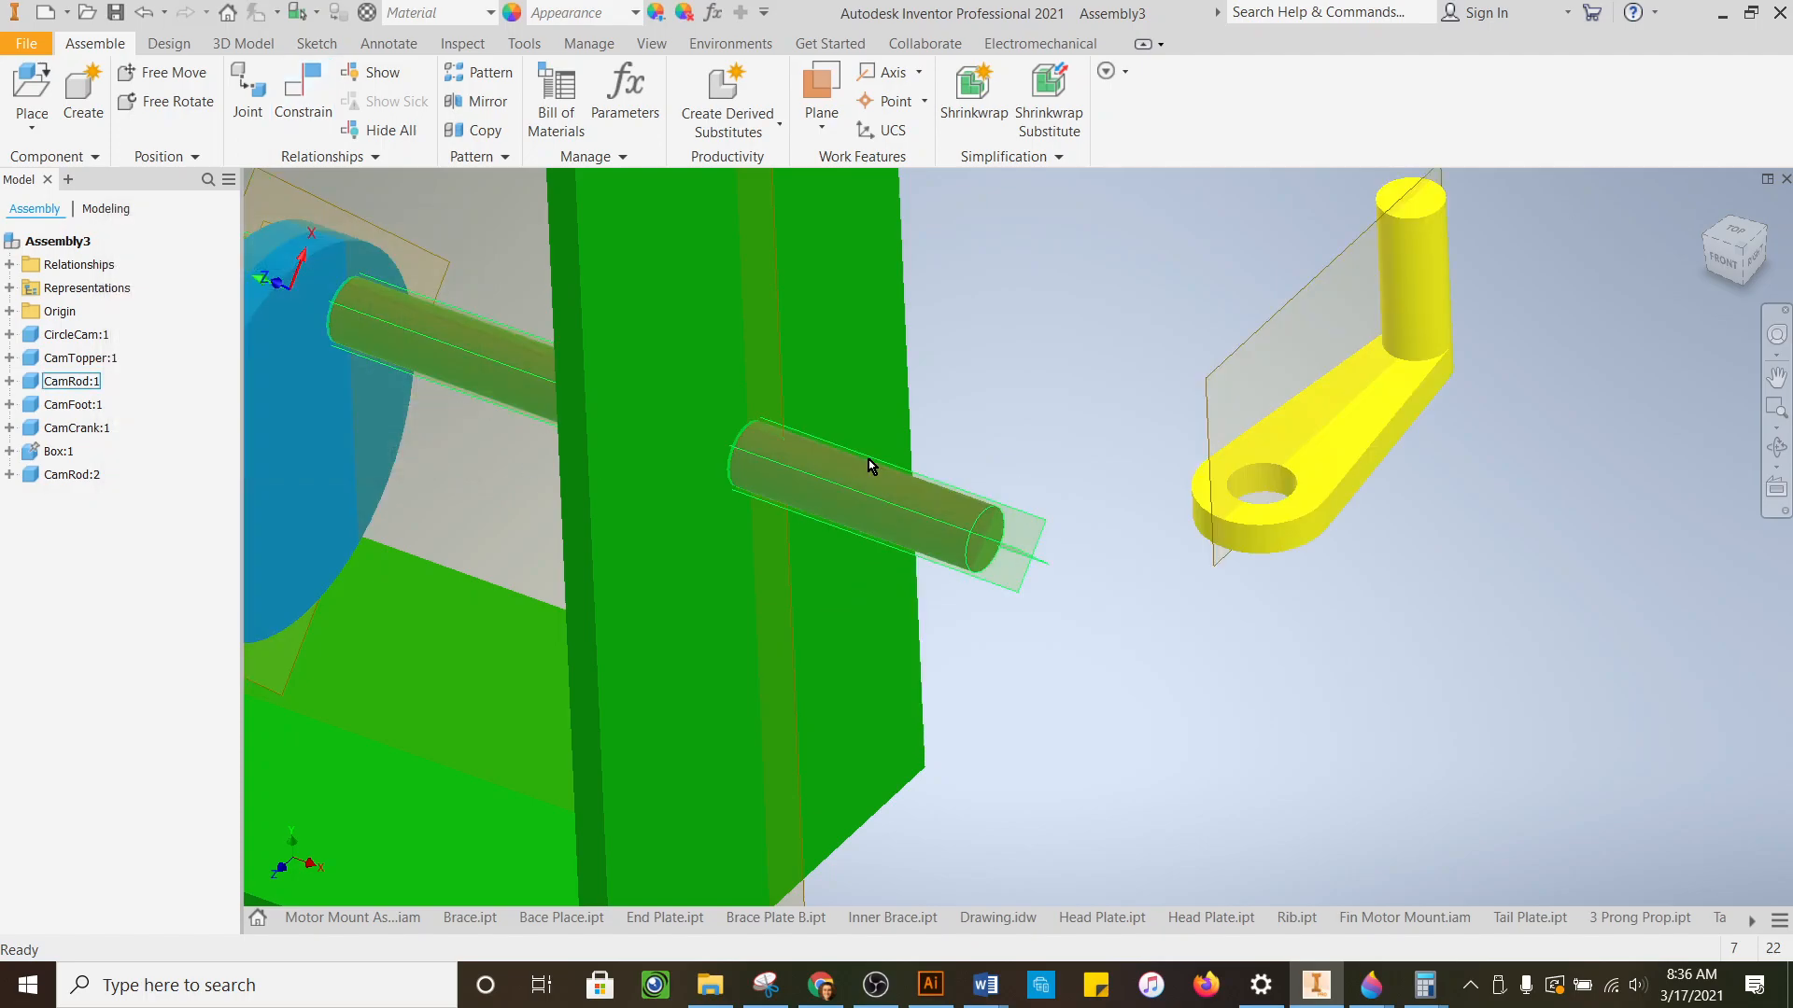
- Insert-constrain the CamCrank's hole edge to the CamRod's protruding end edge with the Aligned solution at 0.000 in offset
{"action": "left_click", "coordinate": [307, 99]}
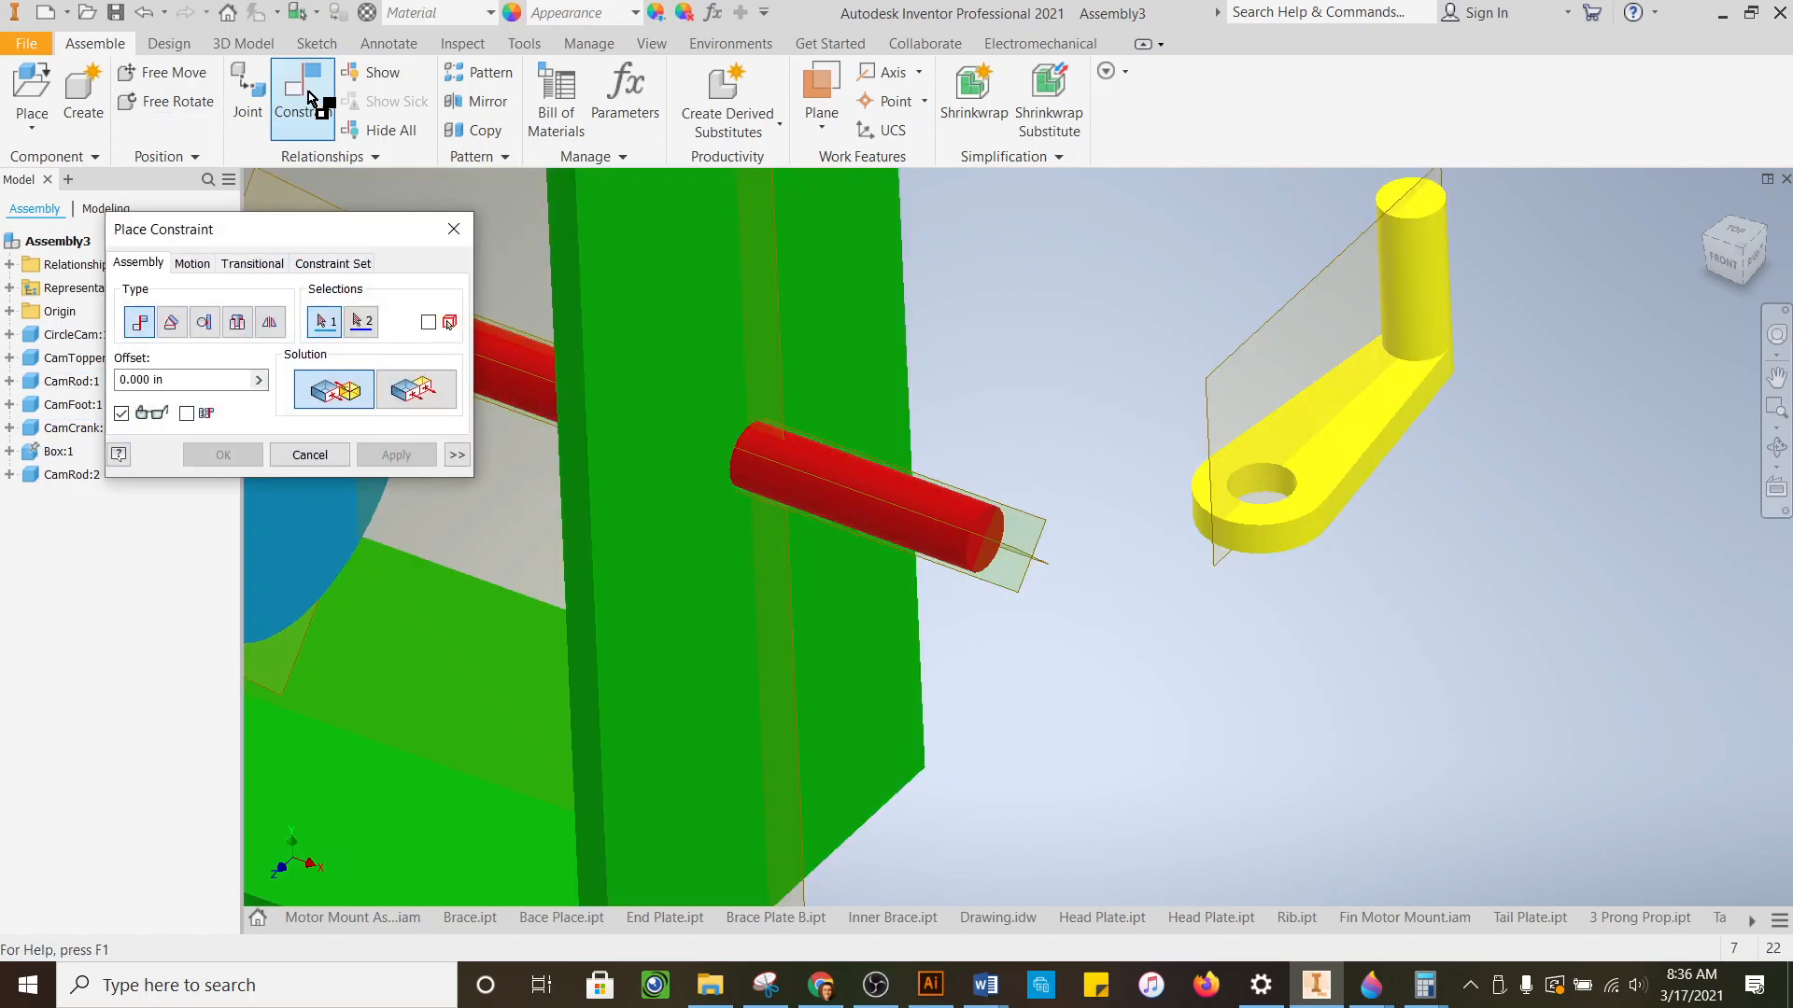
{"action": "left_click", "coordinate": [237, 323]}
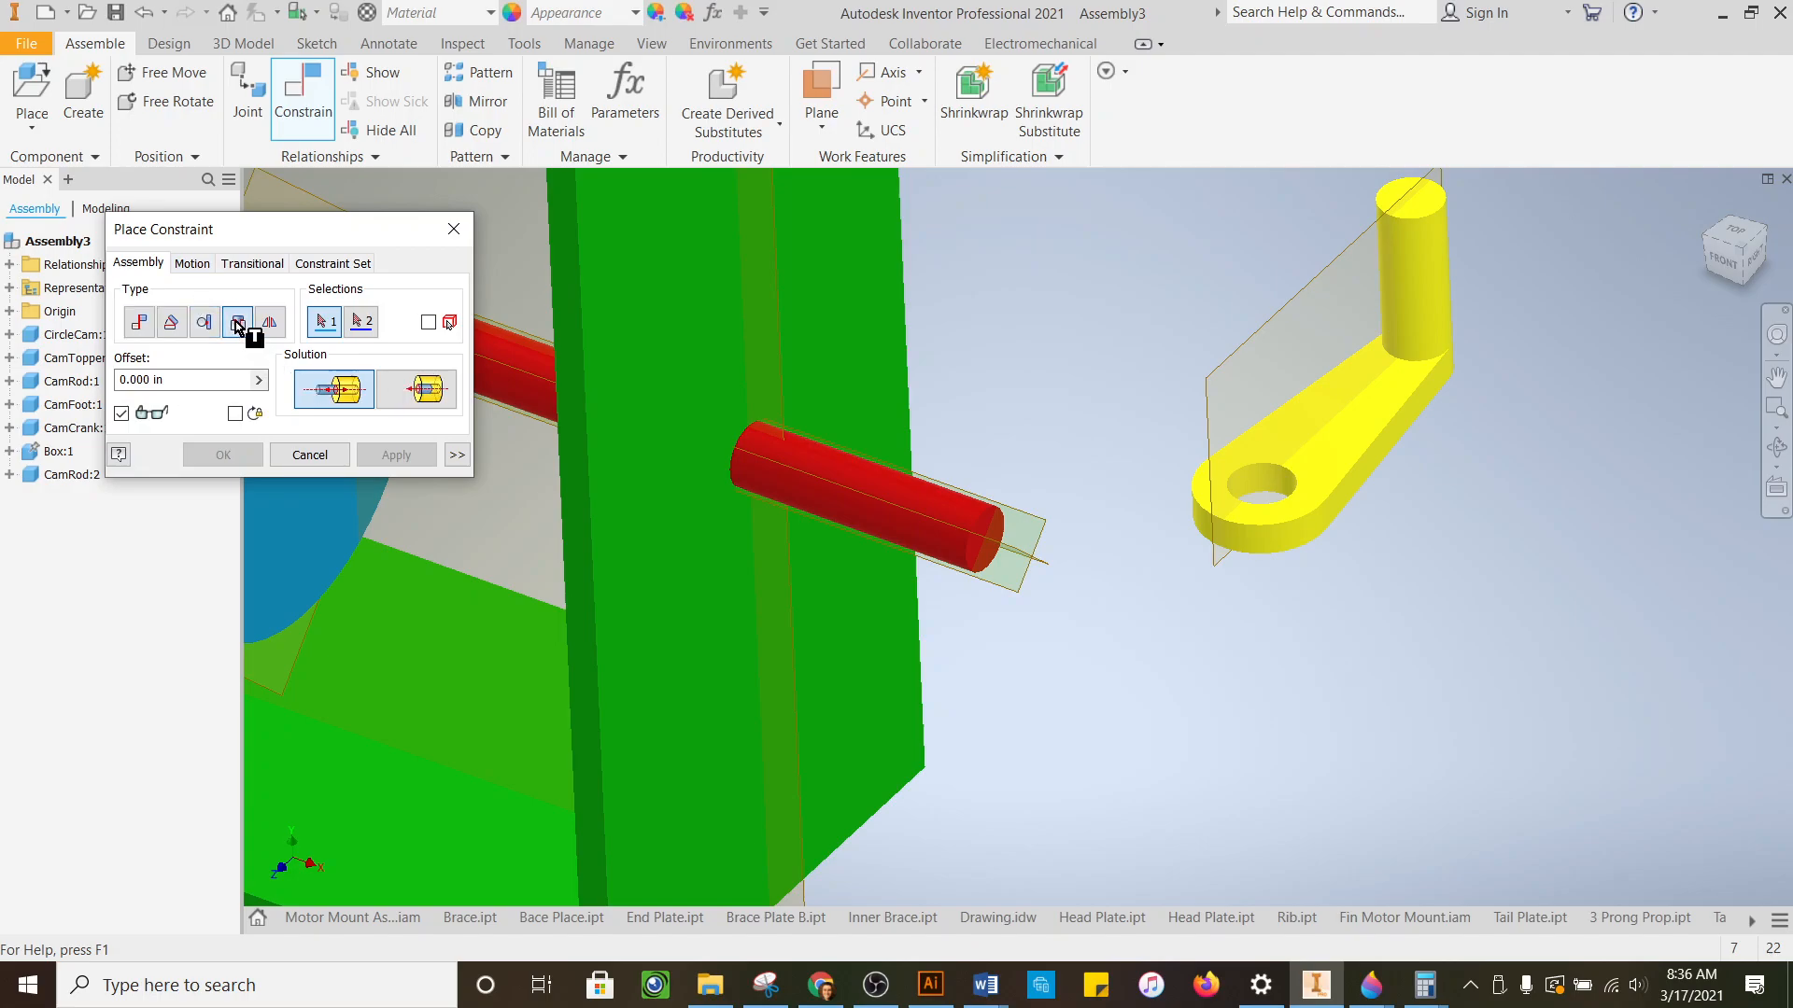
{"action": "left_click", "coordinate": [1290, 473]}
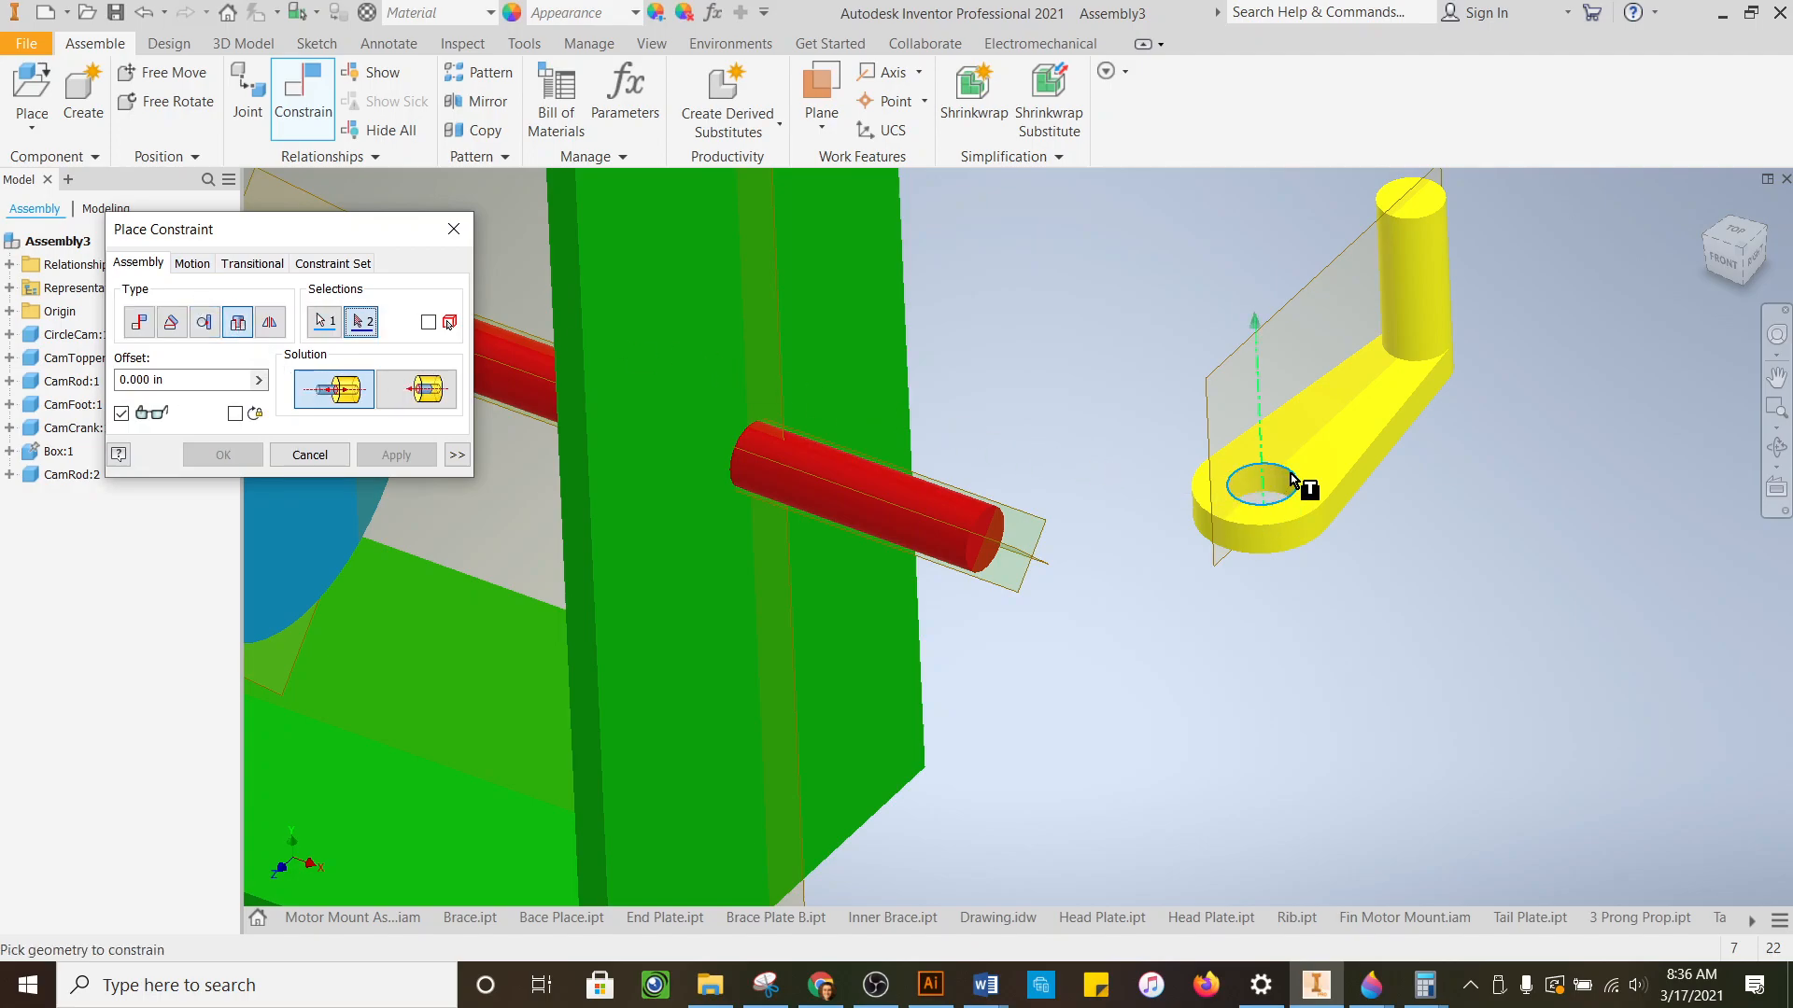
{"action": "left_click", "coordinate": [986, 512]}
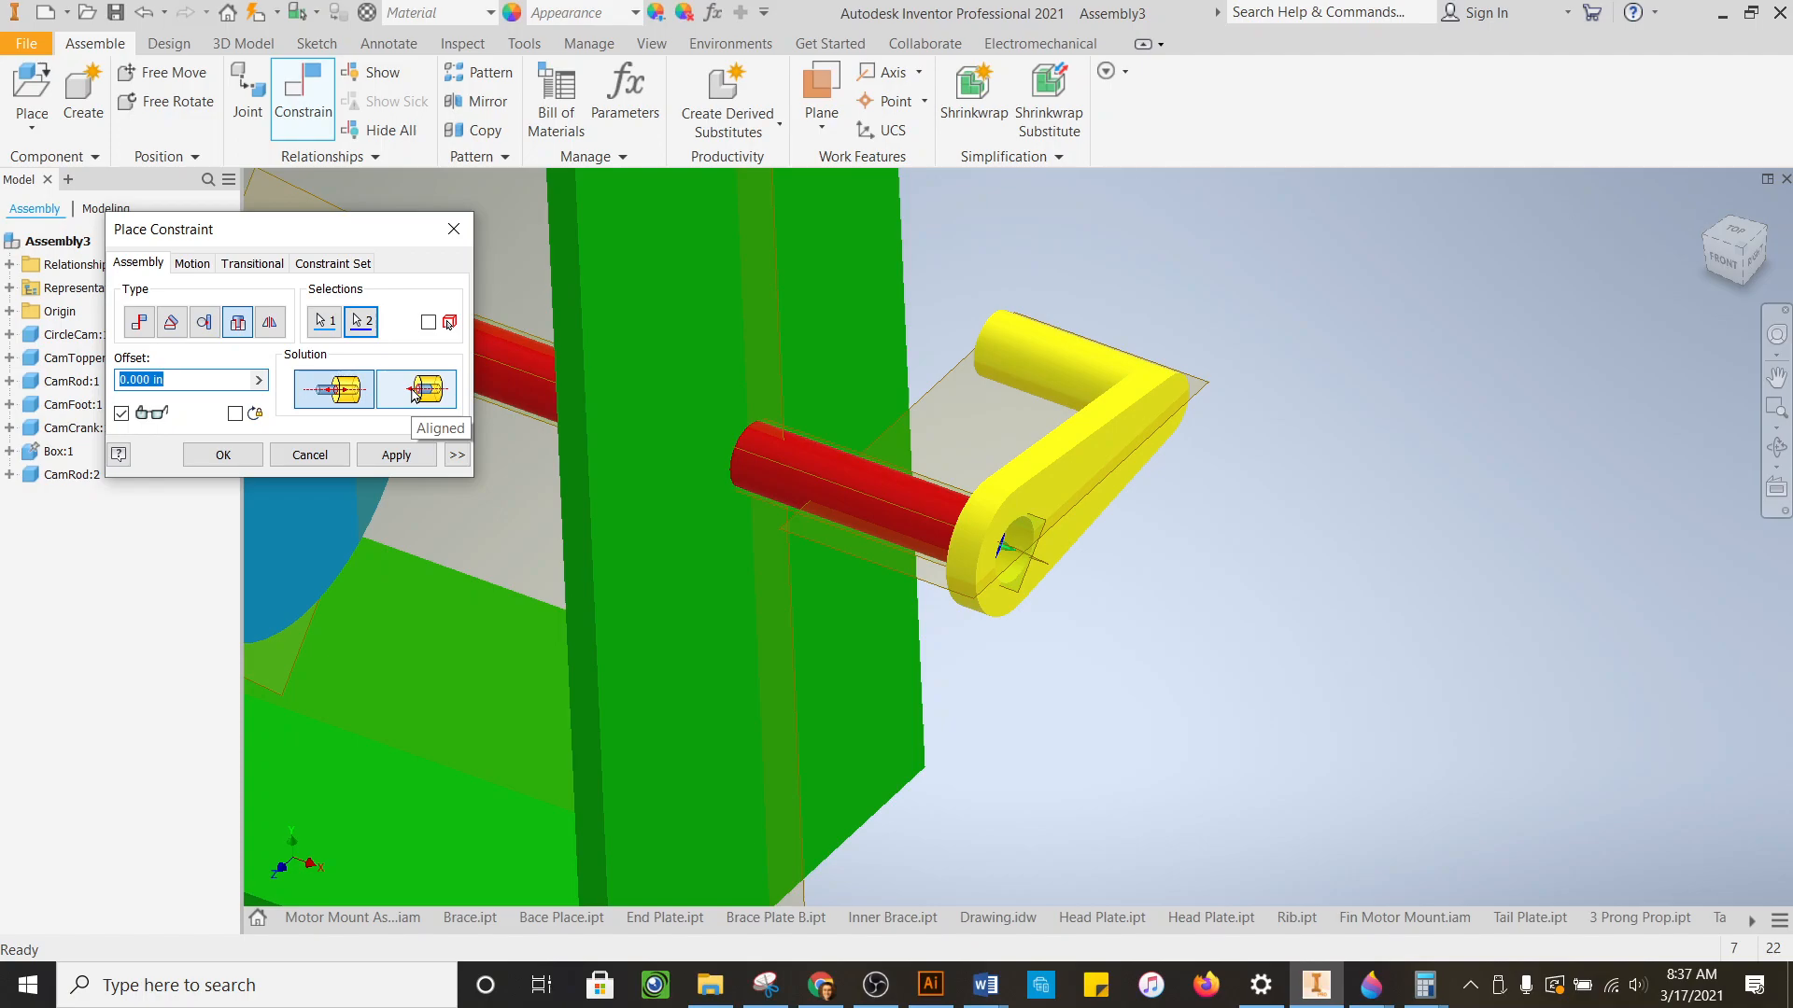
{"action": "left_click", "coordinate": [415, 390]}
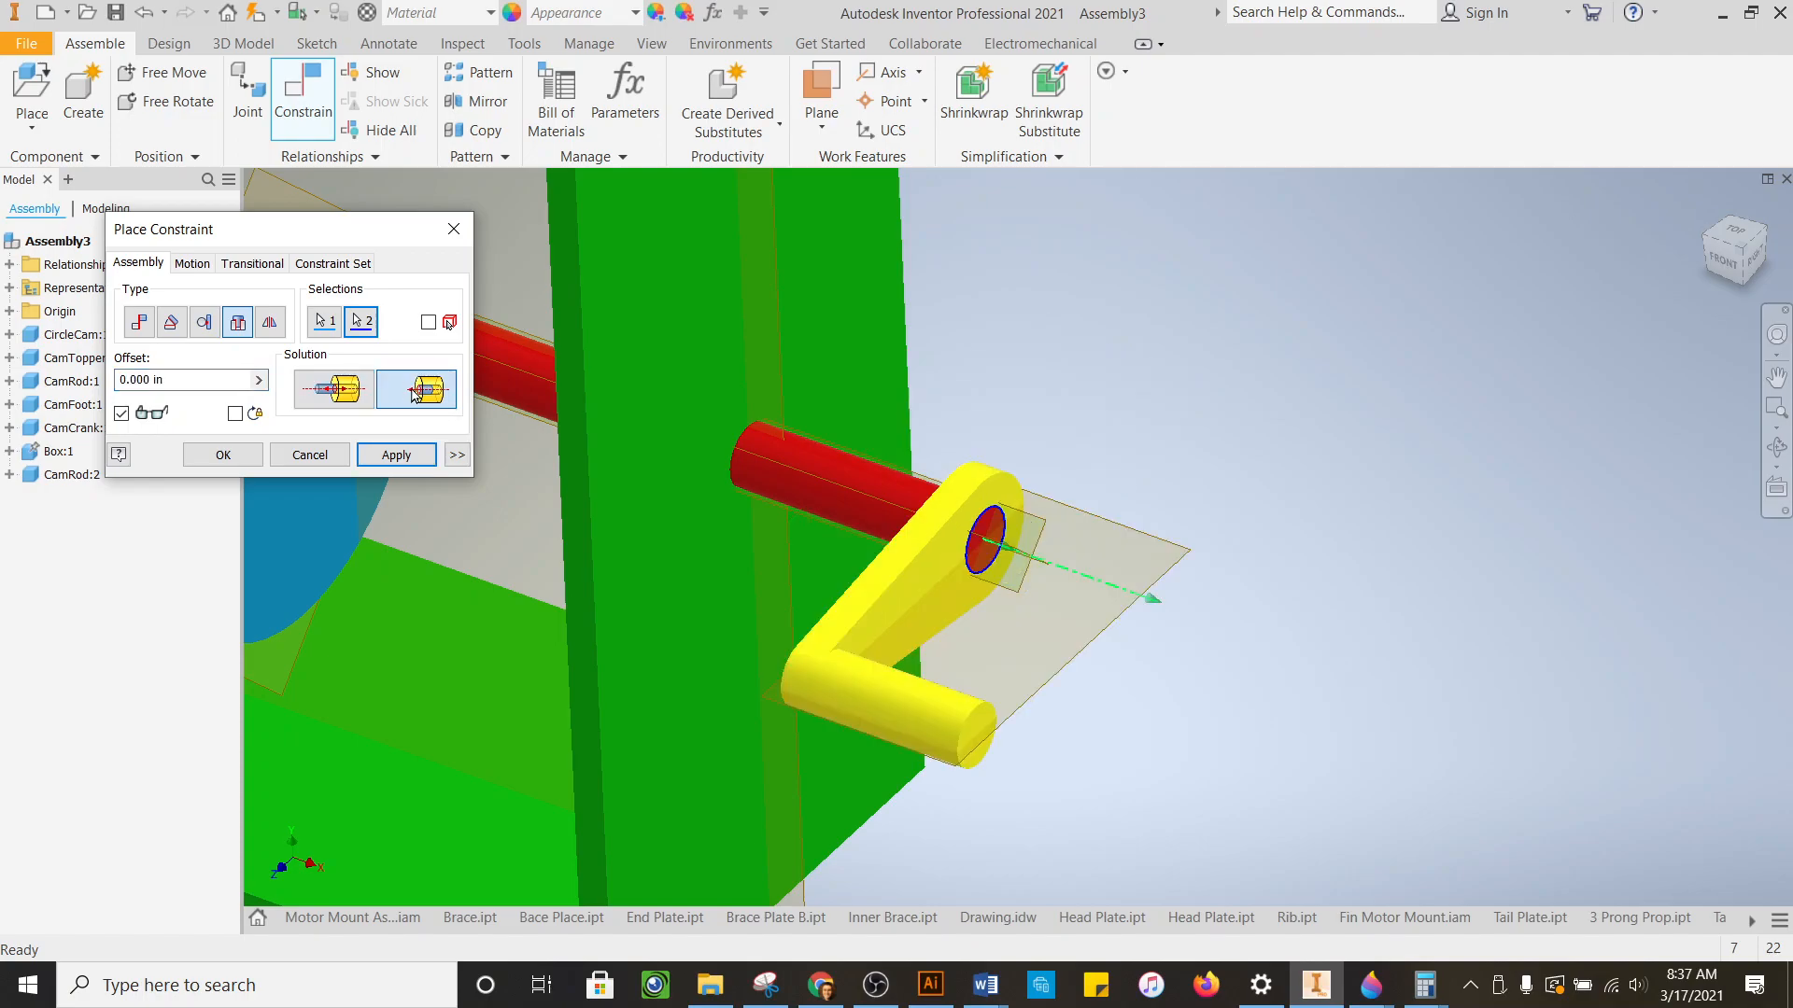
{"action": "left_click", "coordinate": [414, 463]}
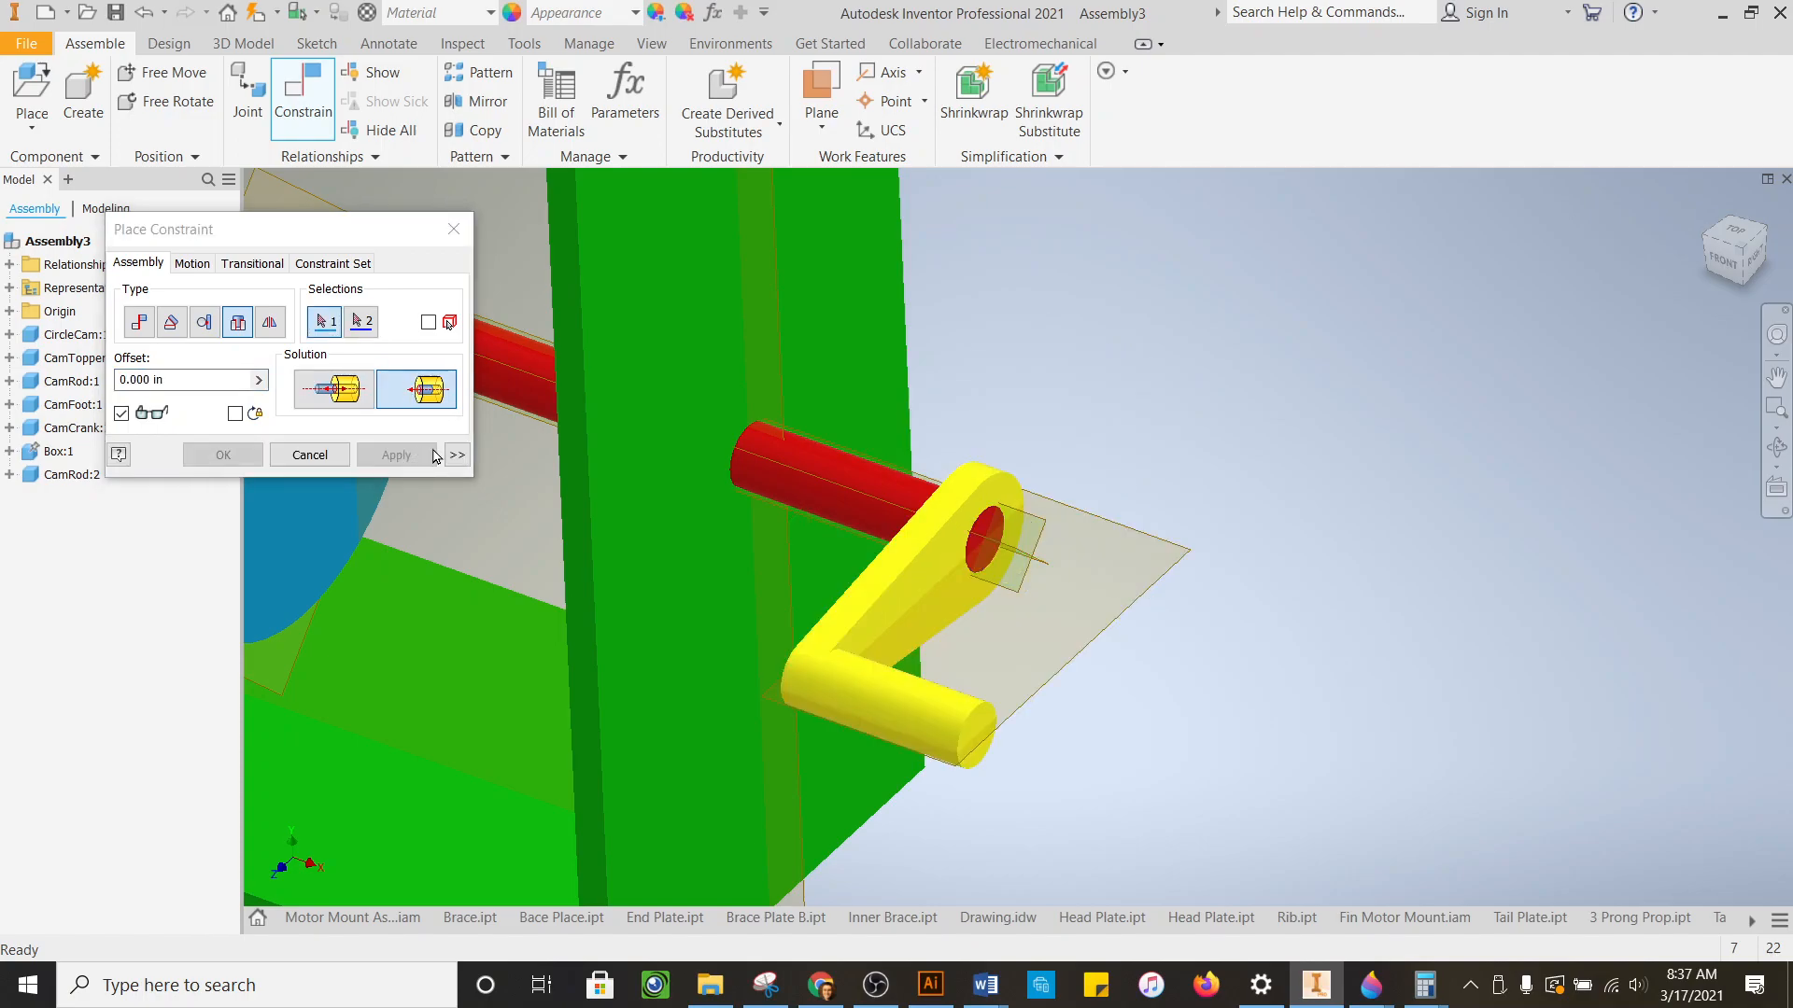
{"action": "right_click", "coordinate": [1365, 349]}
{"action": "left_click", "coordinate": [1241, 348]}
- Turn the CamCrank around the CamRod's end to test the insert constraint
{"action": "left_click", "coordinate": [966, 722]}
{"action": "left_click_drag", "start_coordinate": [966, 722], "coordinate": [1182, 391]}
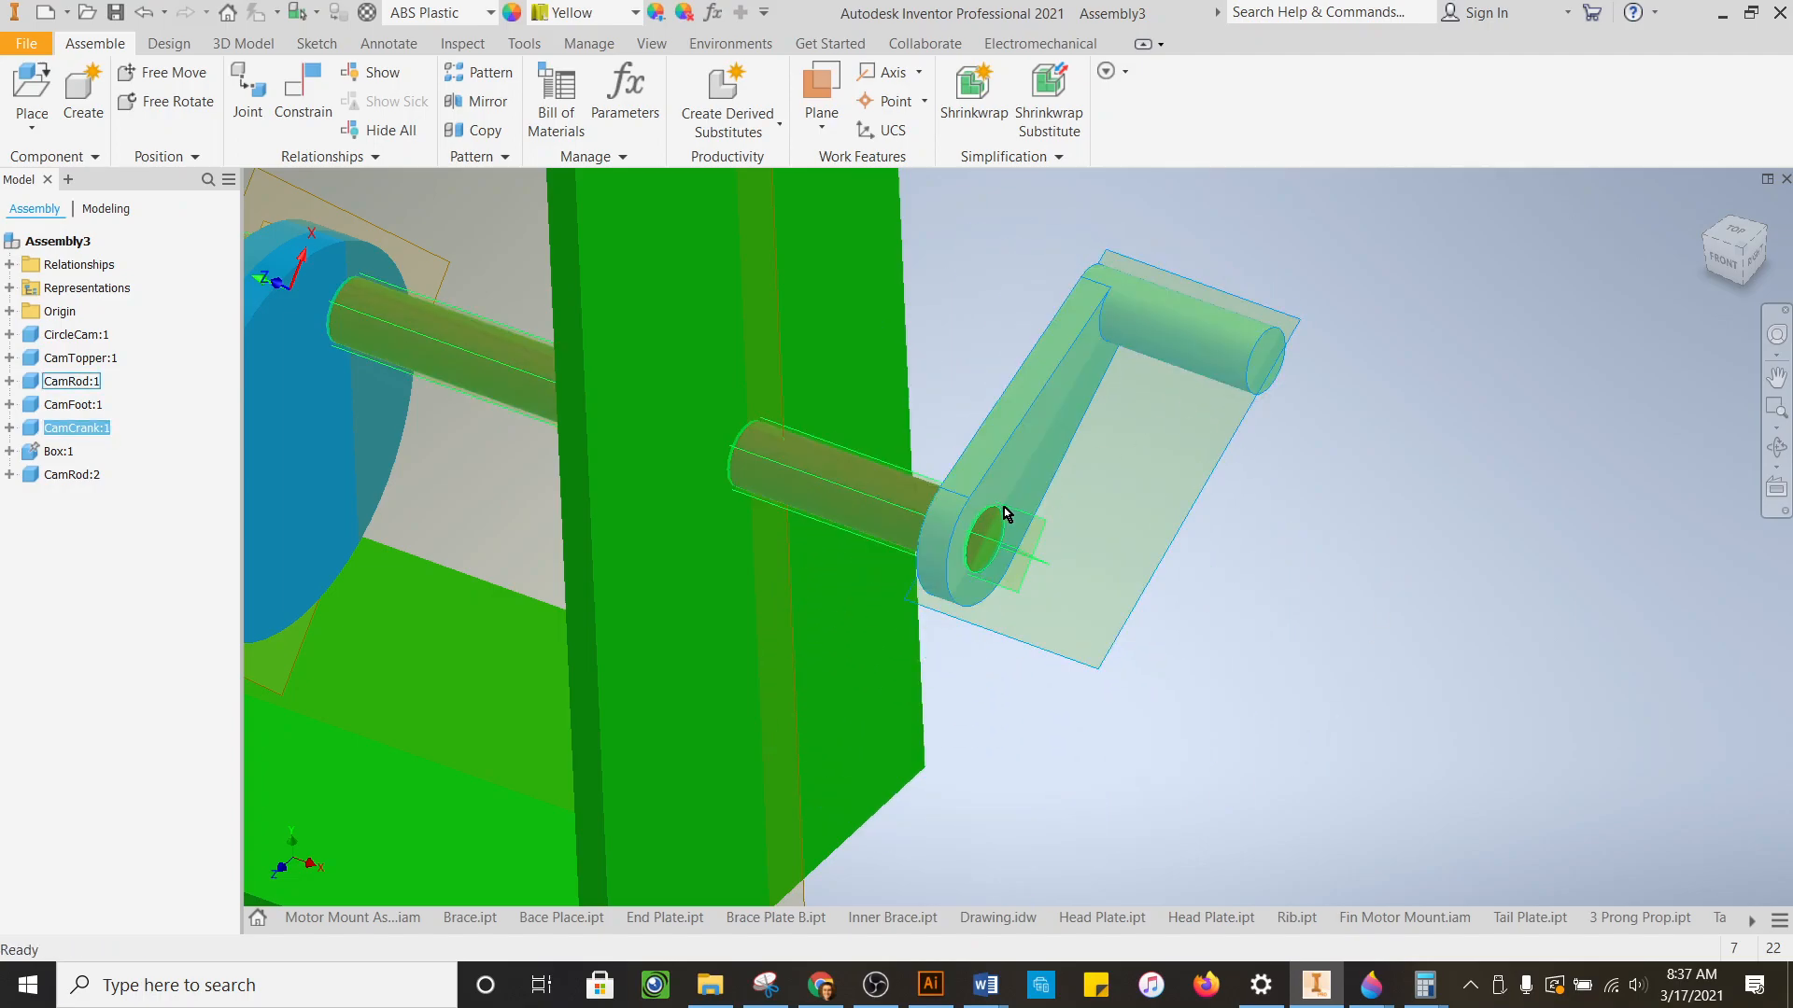
{"action": "left_click_drag", "start_coordinate": [1184, 479], "coordinate": [1289, 654]}
{"action": "scroll", "coordinate": [1338, 581], "scroll_direction": "up", "scroll_amount": 3}
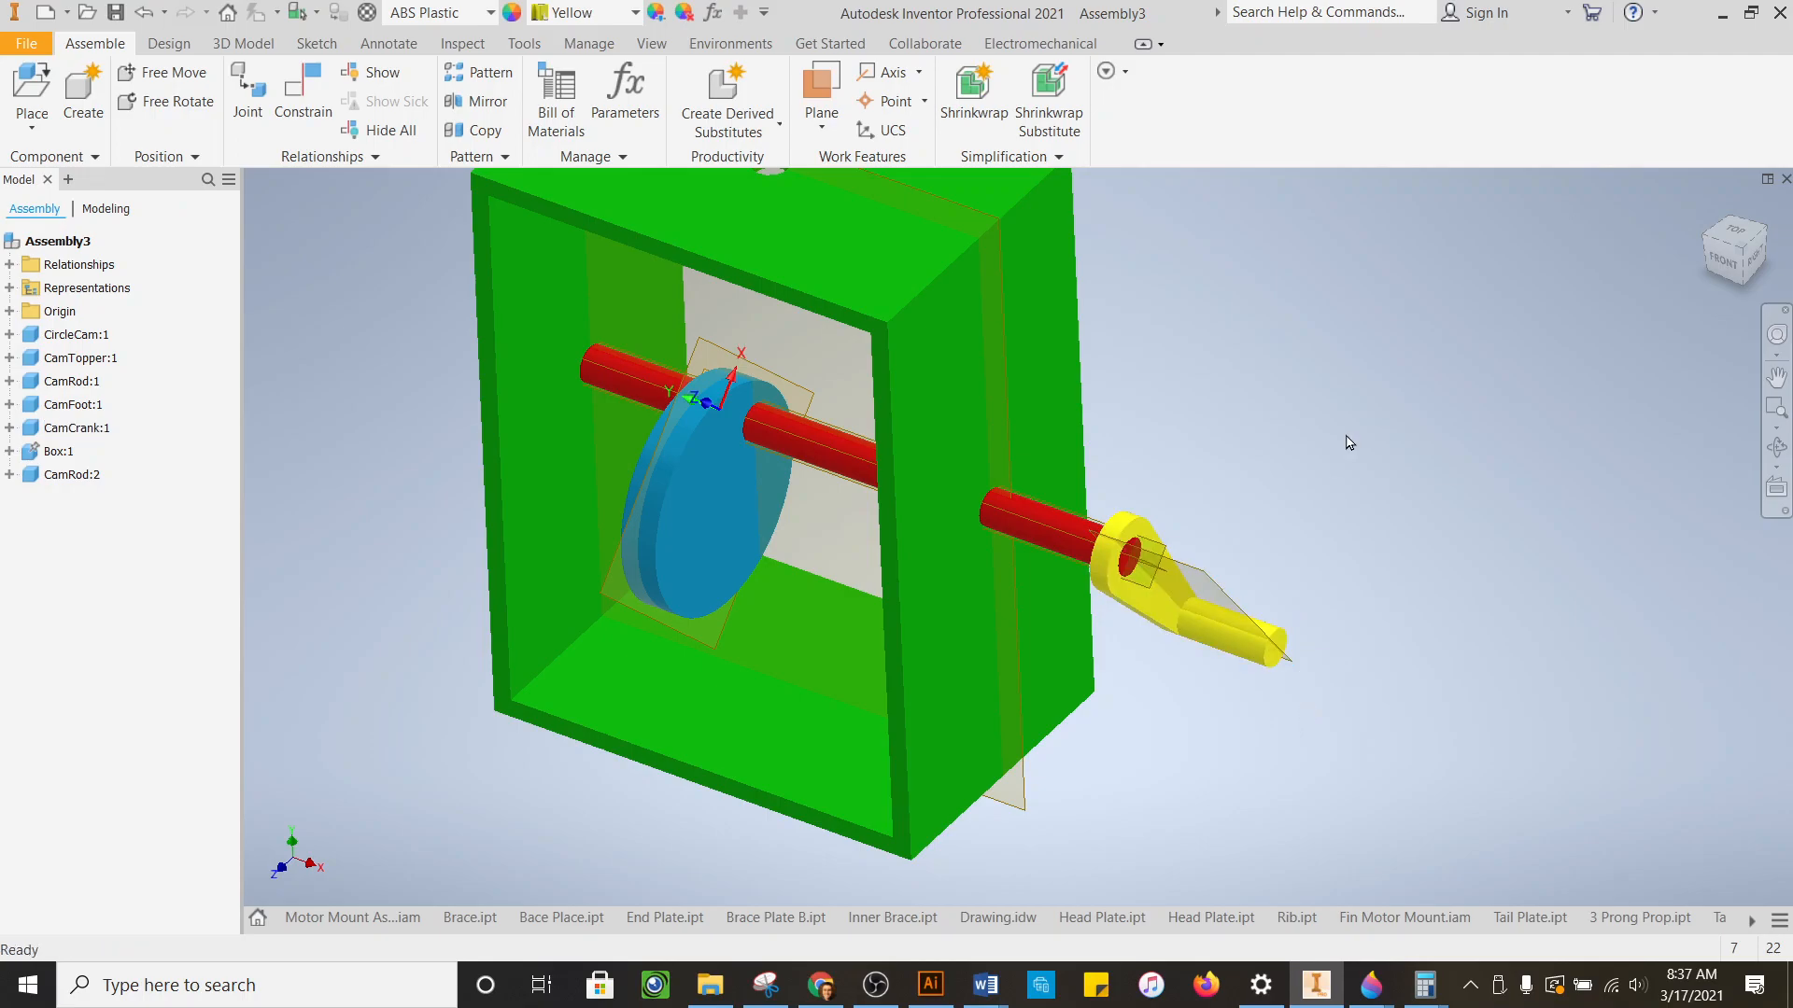
{"action": "scroll", "coordinate": [1237, 567], "scroll_direction": "down", "scroll_amount": 3}
{"action": "scroll", "coordinate": [1254, 555], "scroll_direction": "up", "scroll_amount": 3}
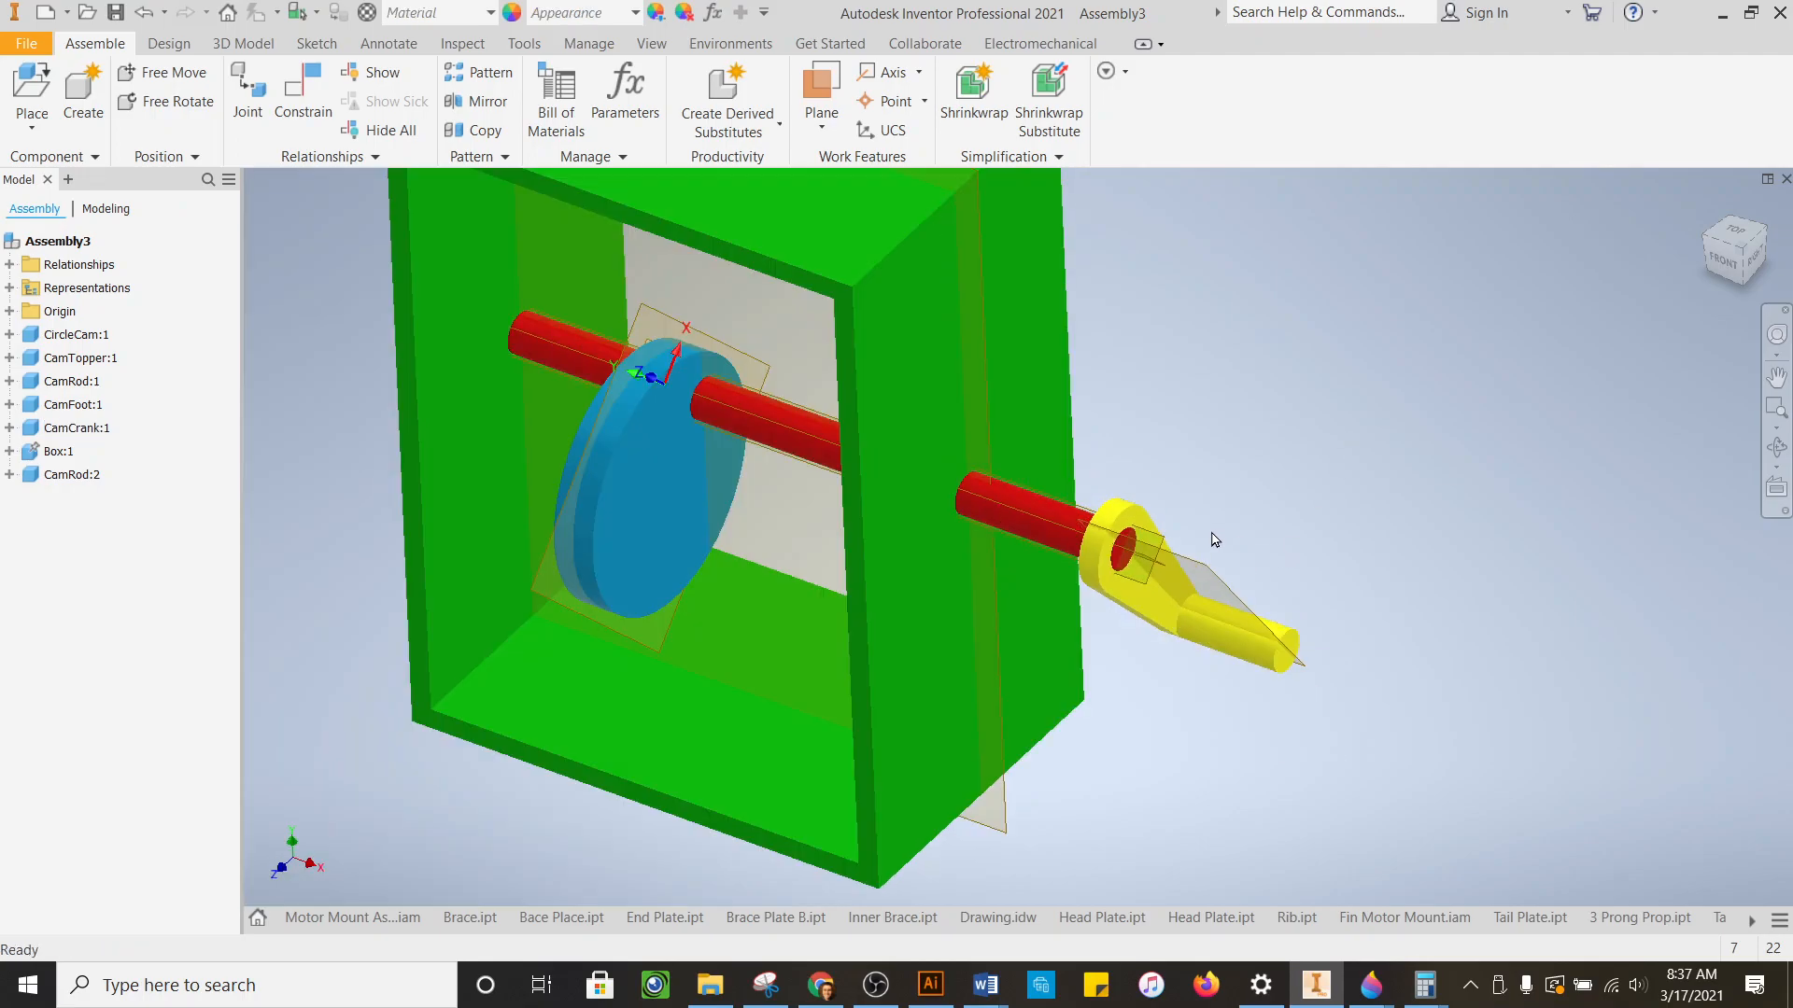
- Mate the CamCrank's YZ plane to the CamRod's protruding work plane at 0.000 in offset
{"action": "left_click", "coordinate": [301, 103]}
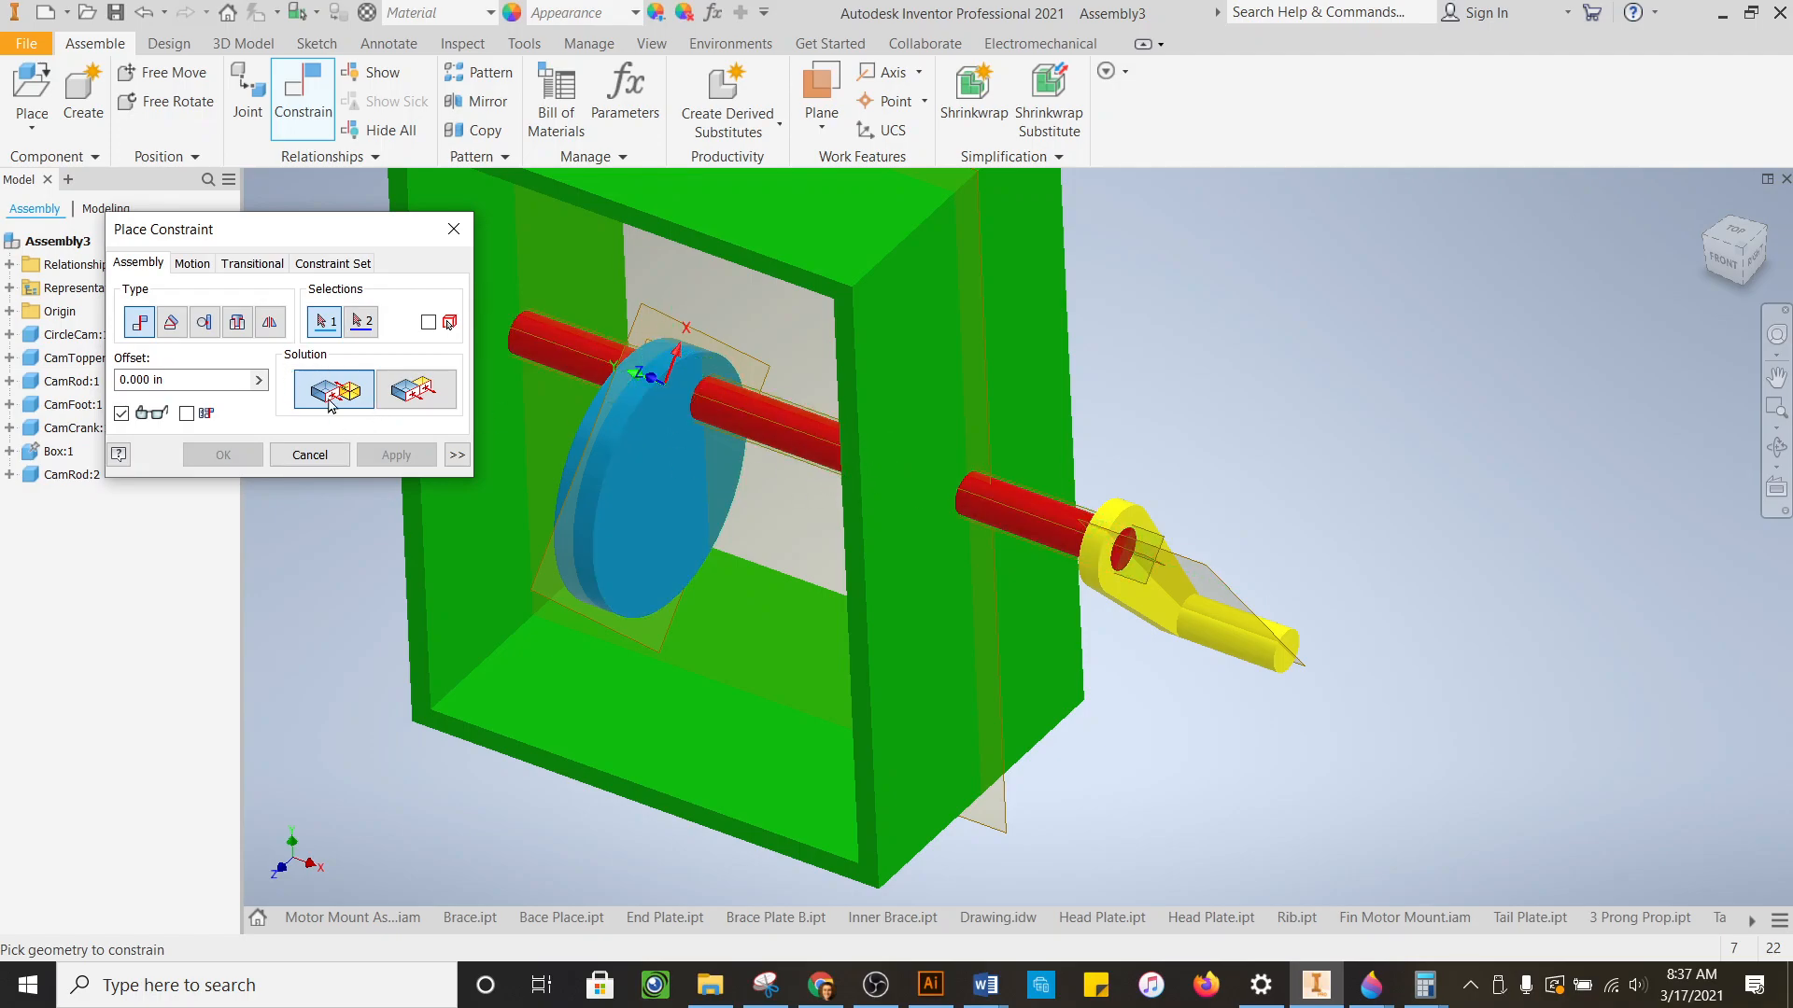
{"action": "scroll", "coordinate": [1190, 579], "scroll_direction": "down", "scroll_amount": 3}
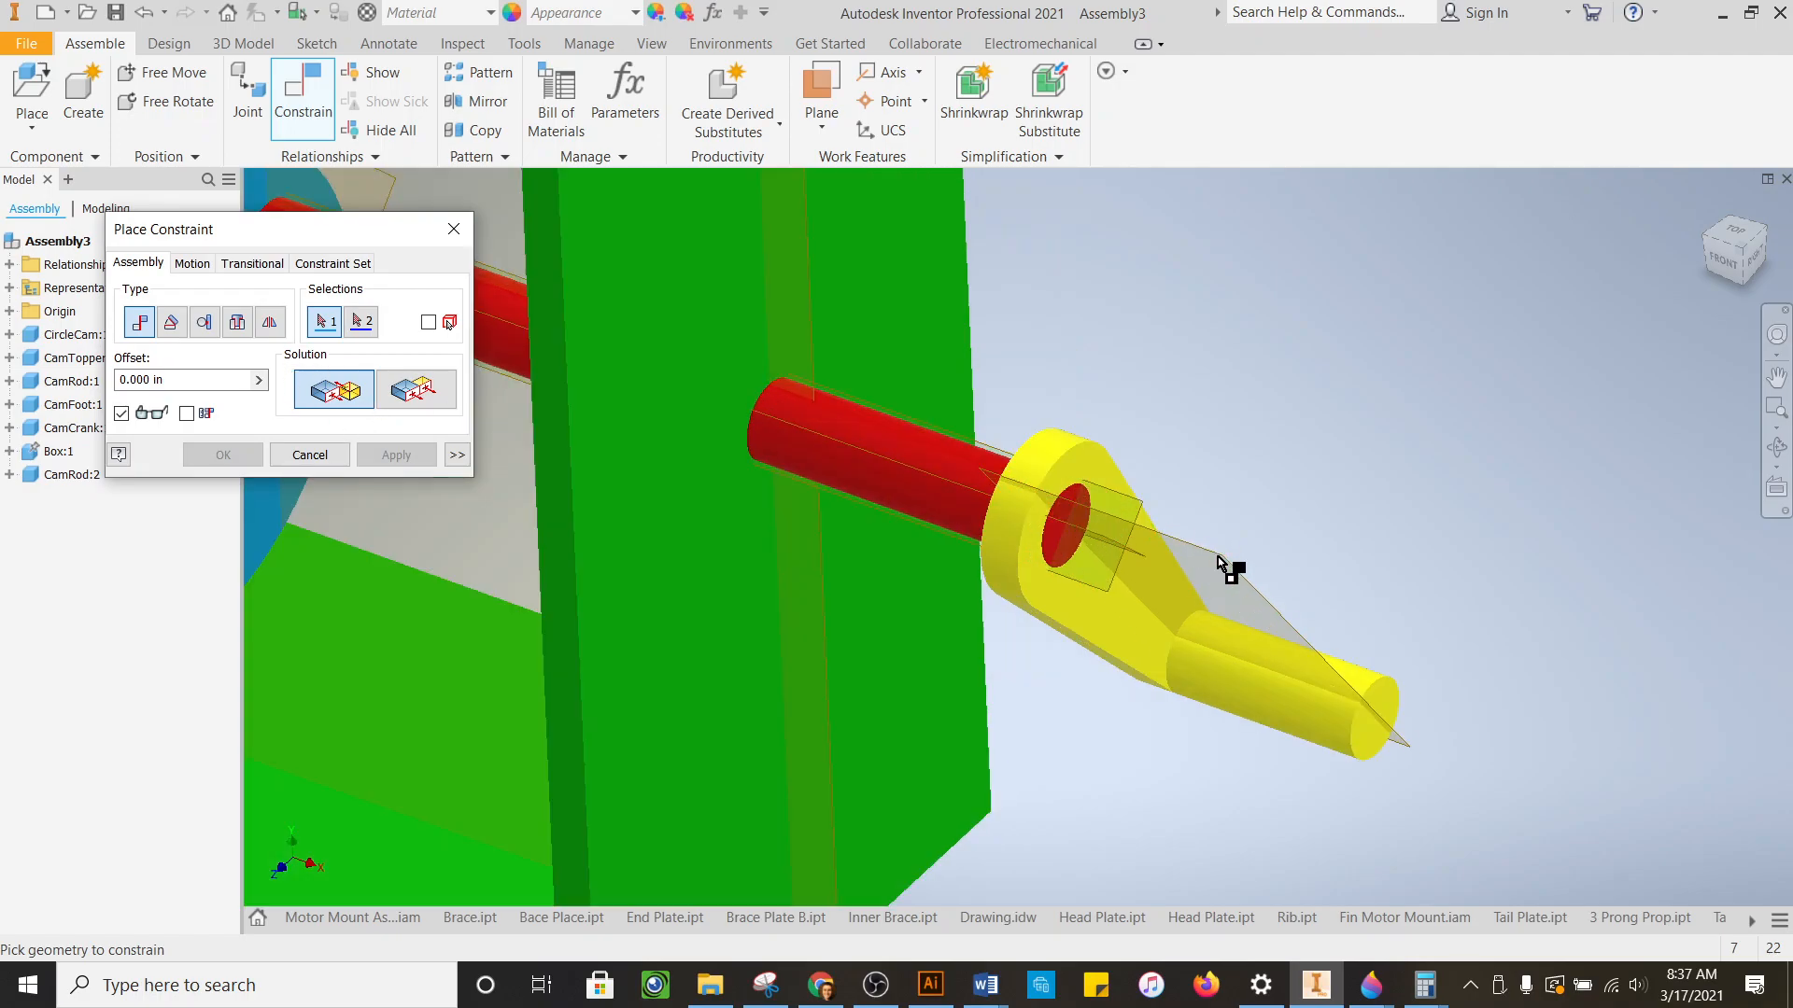
{"action": "left_click", "coordinate": [1220, 562]}
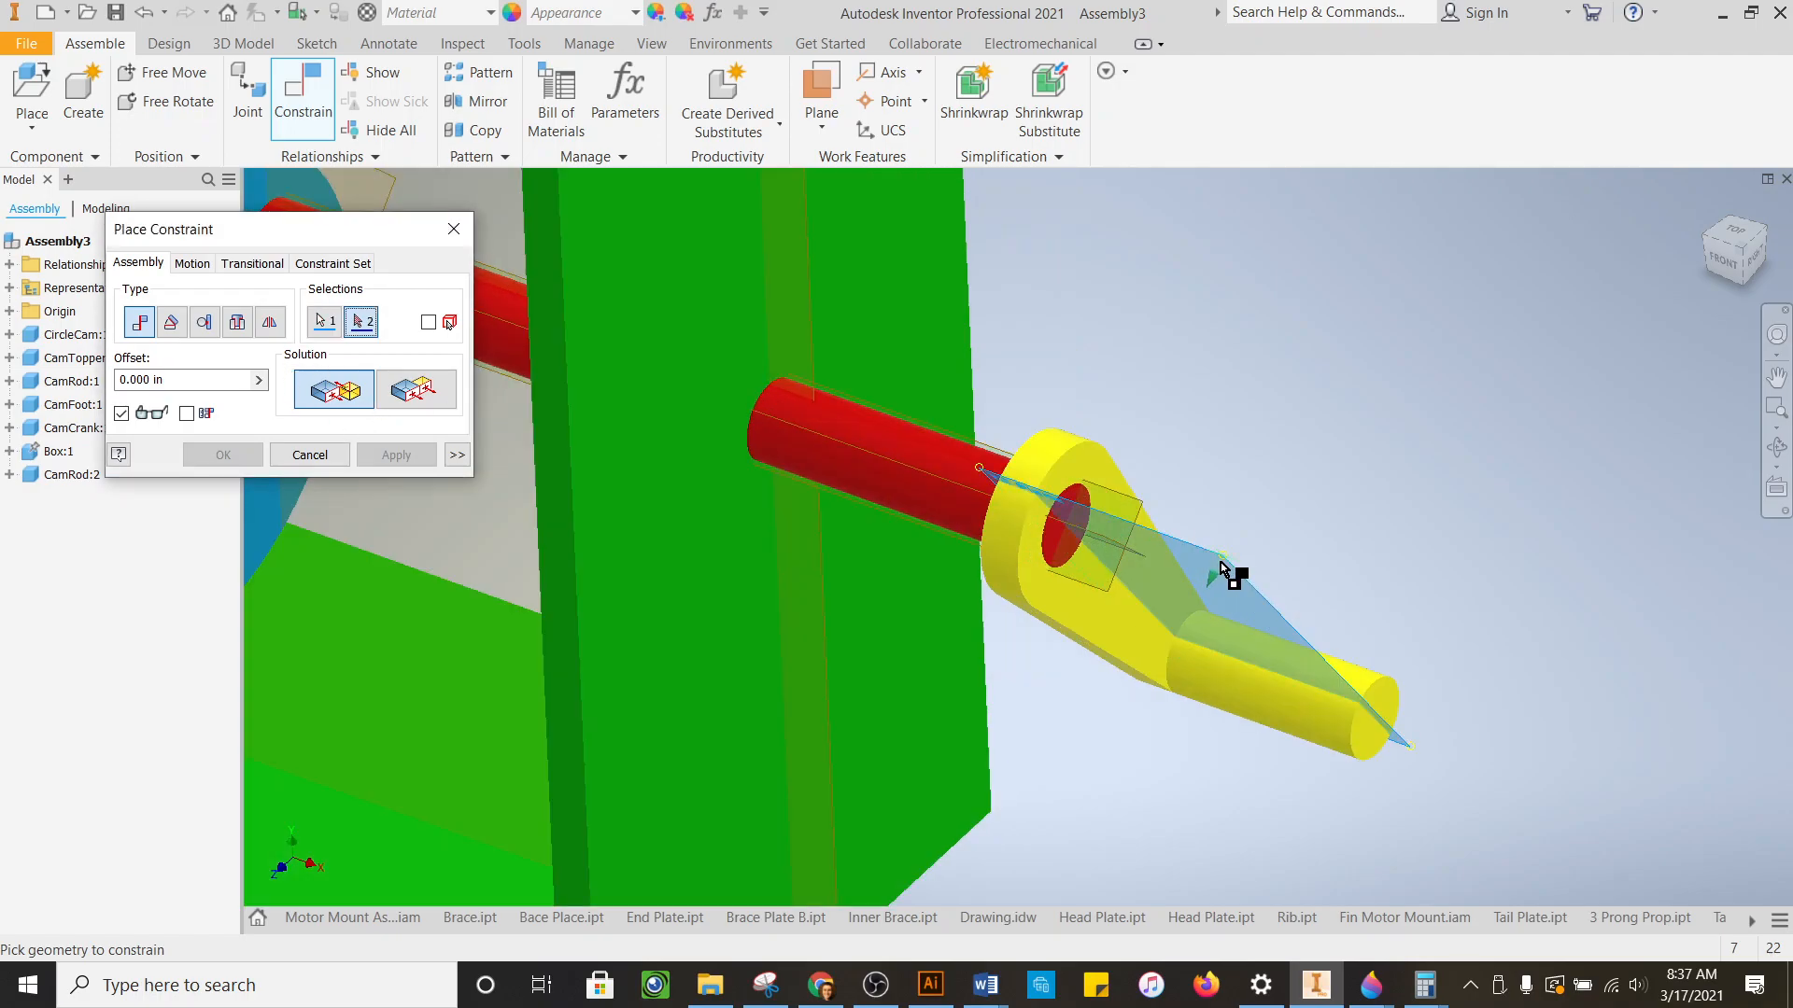
{"action": "left_click", "coordinate": [1135, 504]}
{"action": "scroll", "coordinate": [1221, 456], "scroll_direction": "up", "scroll_amount": 3}
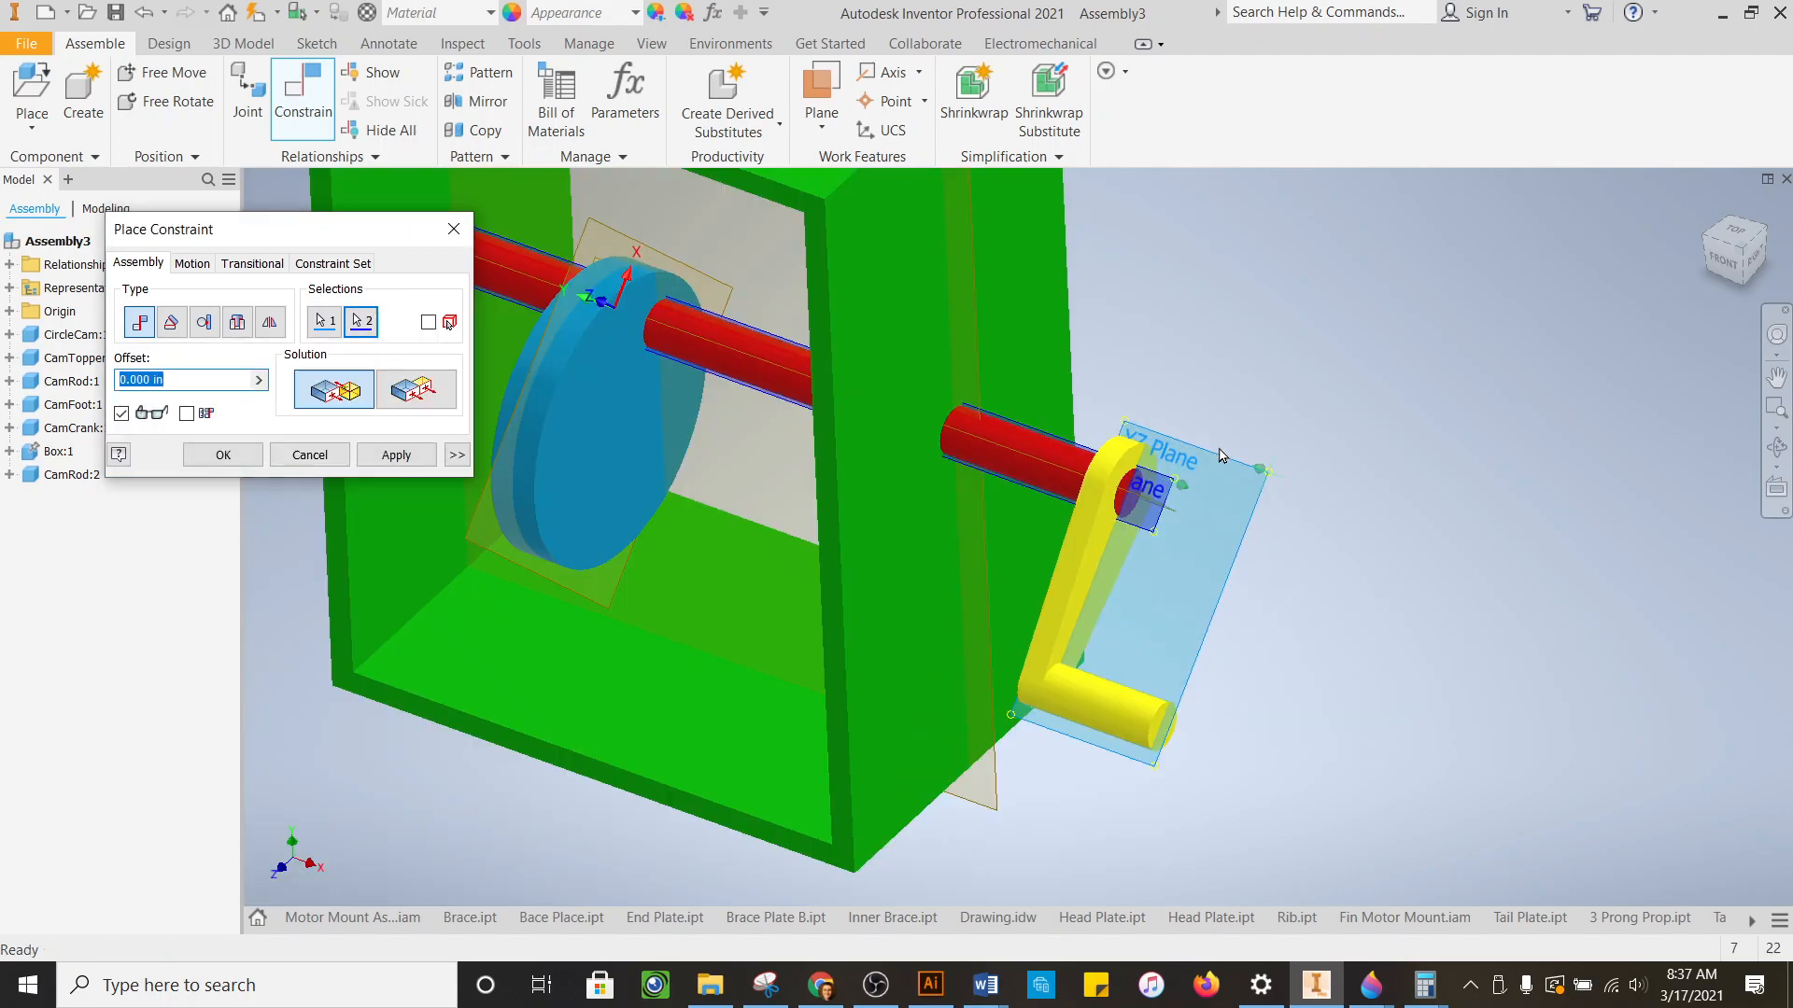
{"action": "left_click", "coordinate": [396, 454]}
{"action": "scroll", "coordinate": [887, 499], "scroll_direction": "up", "scroll_amount": 3}
{"action": "left_click", "coordinate": [292, 456]}
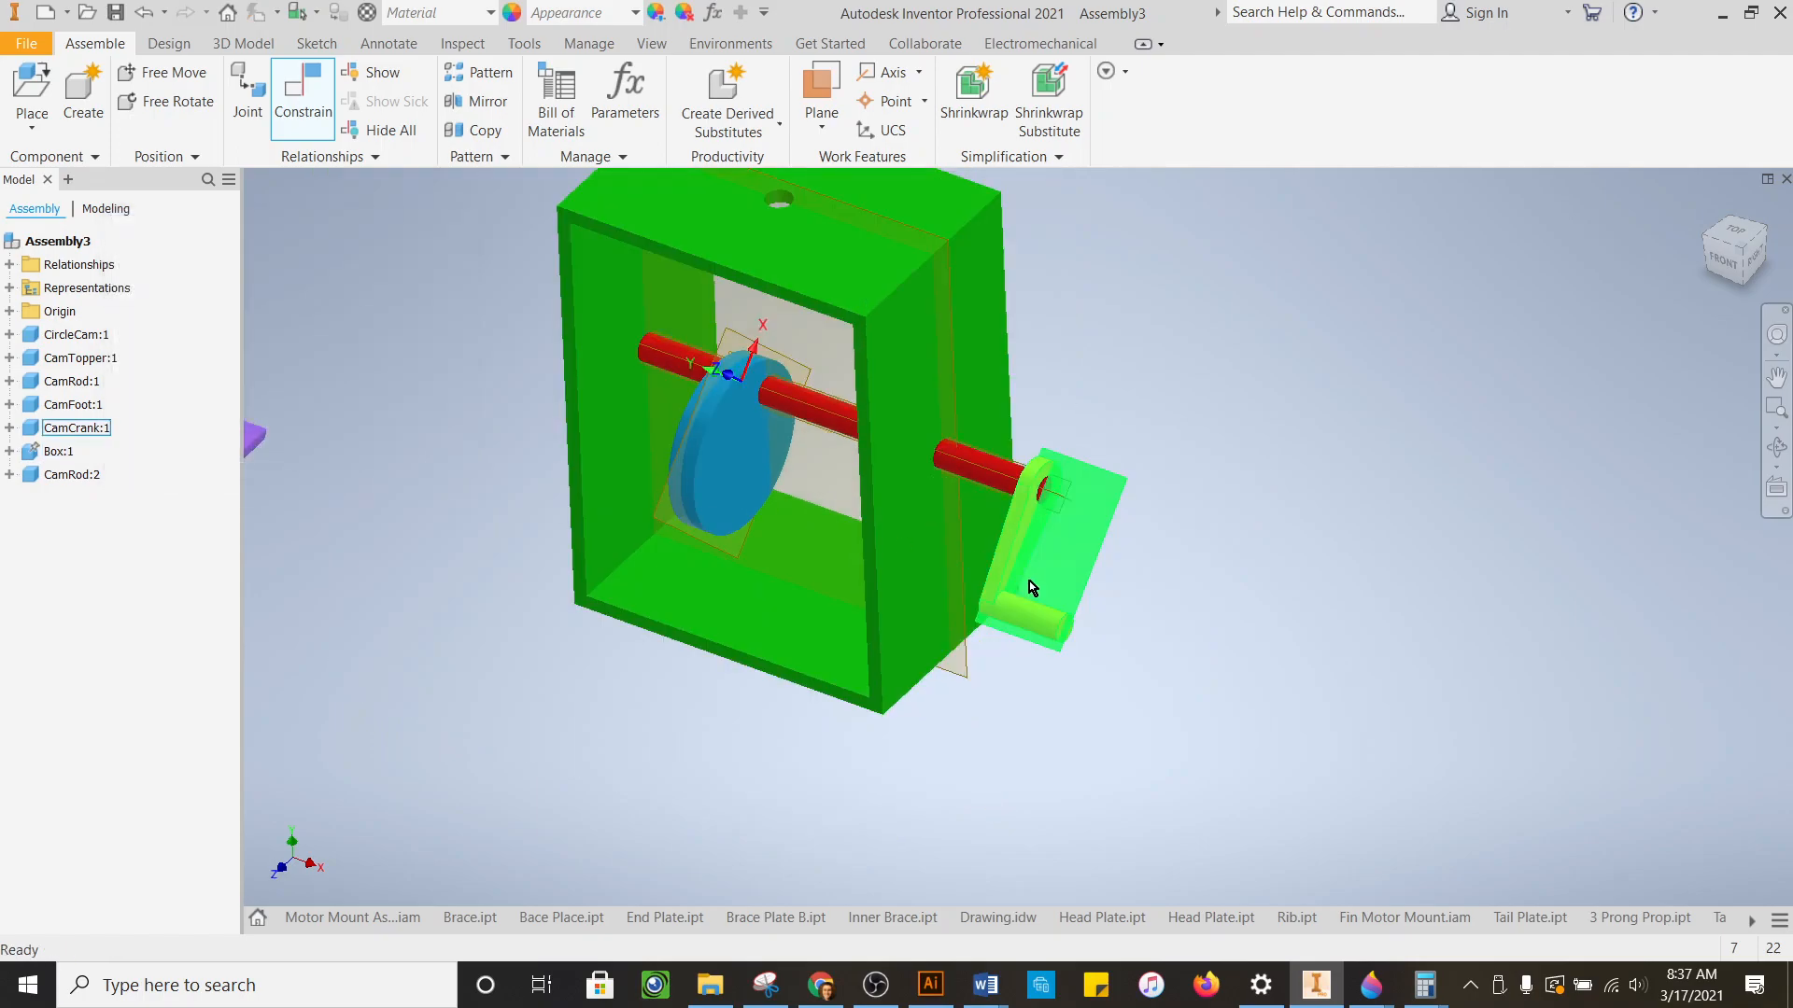
- Turn the CamCrank through several positions to test whether it drives the CamRod and CircleCam
{"action": "left_click_drag", "start_coordinate": [1040, 618], "coordinate": [1231, 470]}
{"action": "left_click", "coordinate": [1231, 470]}
{"action": "scroll", "coordinate": [1101, 487], "scroll_direction": "up", "scroll_amount": 5}
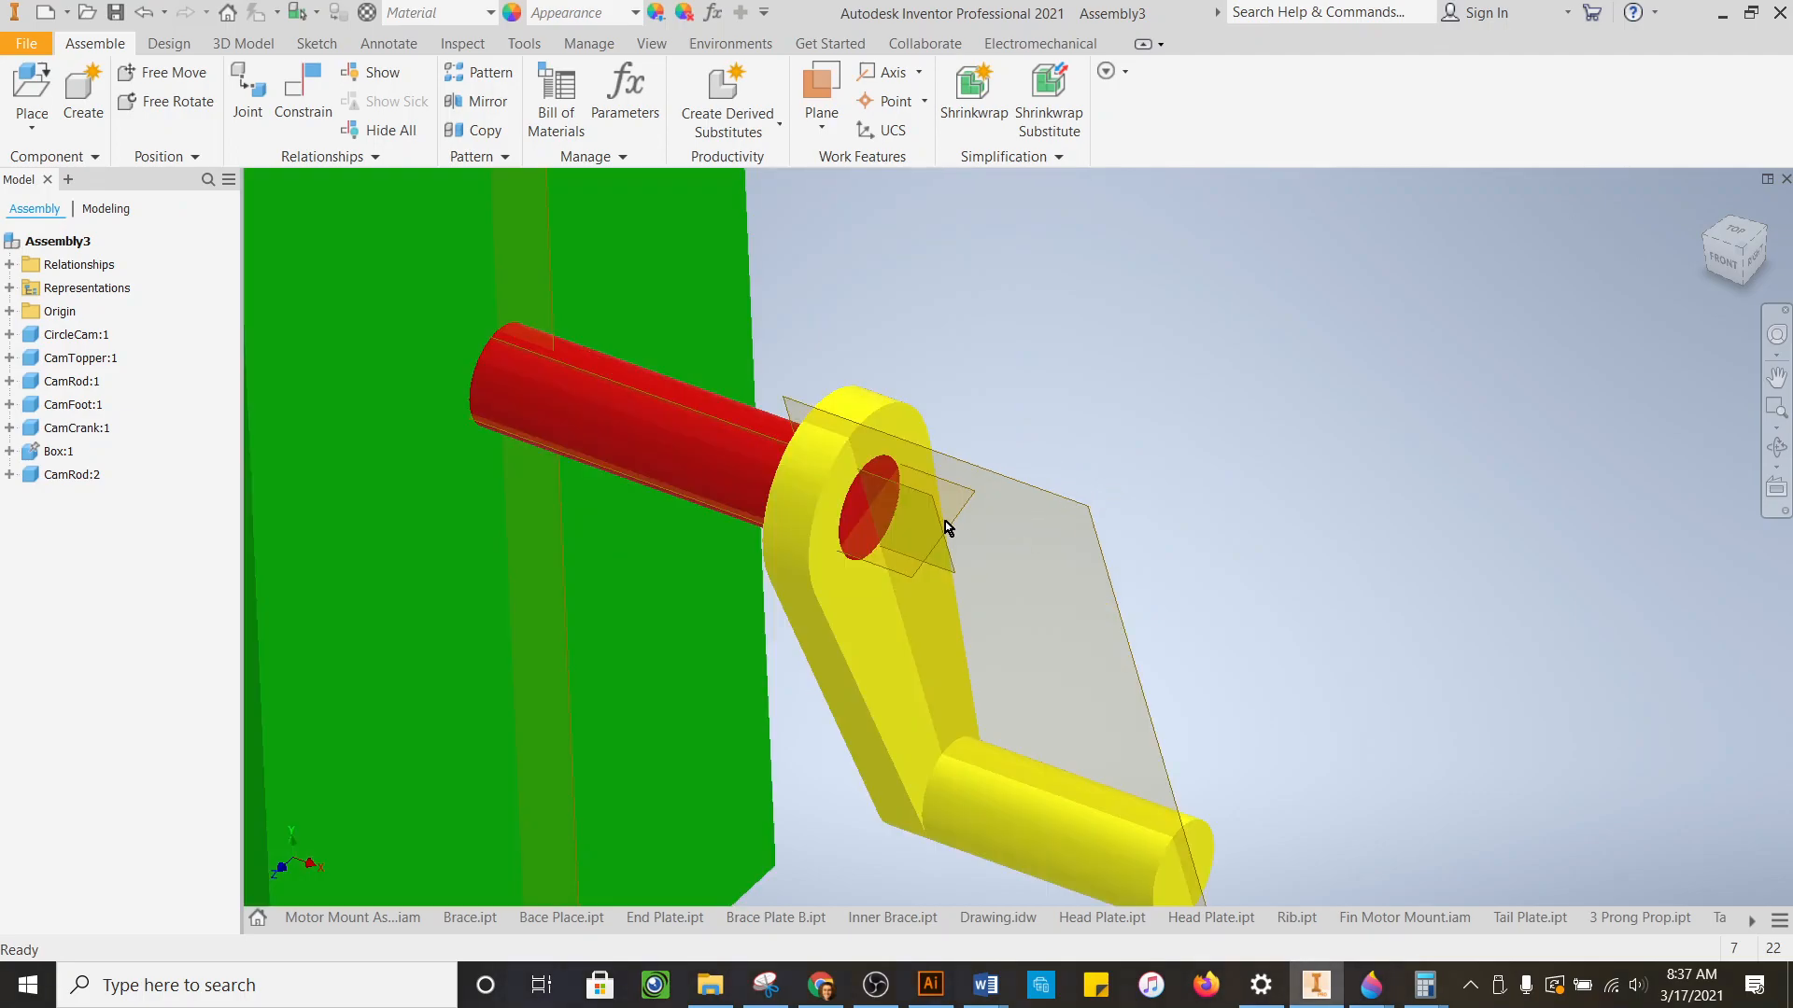
{"action": "left_click", "coordinate": [893, 544]}
{"action": "left_click", "coordinate": [1252, 567]}
{"action": "scroll", "coordinate": [1252, 567], "scroll_direction": "down", "scroll_amount": 3}
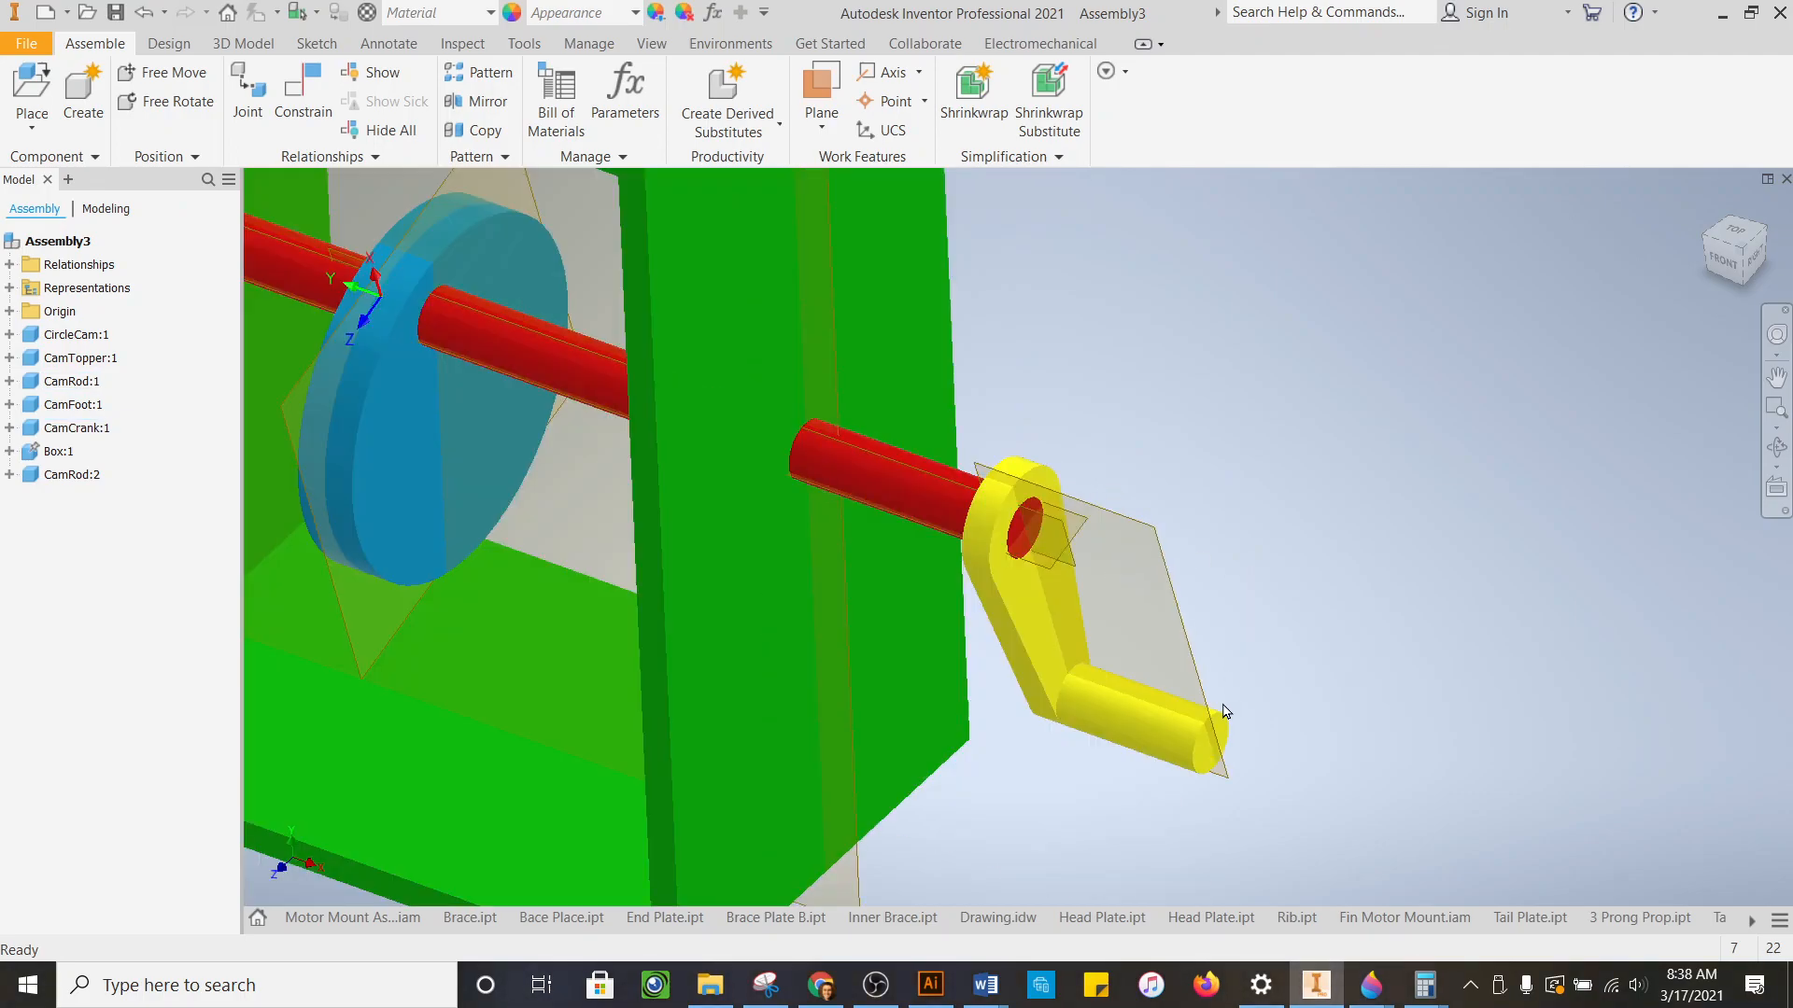
{"action": "scroll", "coordinate": [1223, 705], "scroll_direction": "down", "scroll_amount": 3}
{"action": "left_click_drag", "start_coordinate": [1224, 713], "coordinate": [1254, 648]}
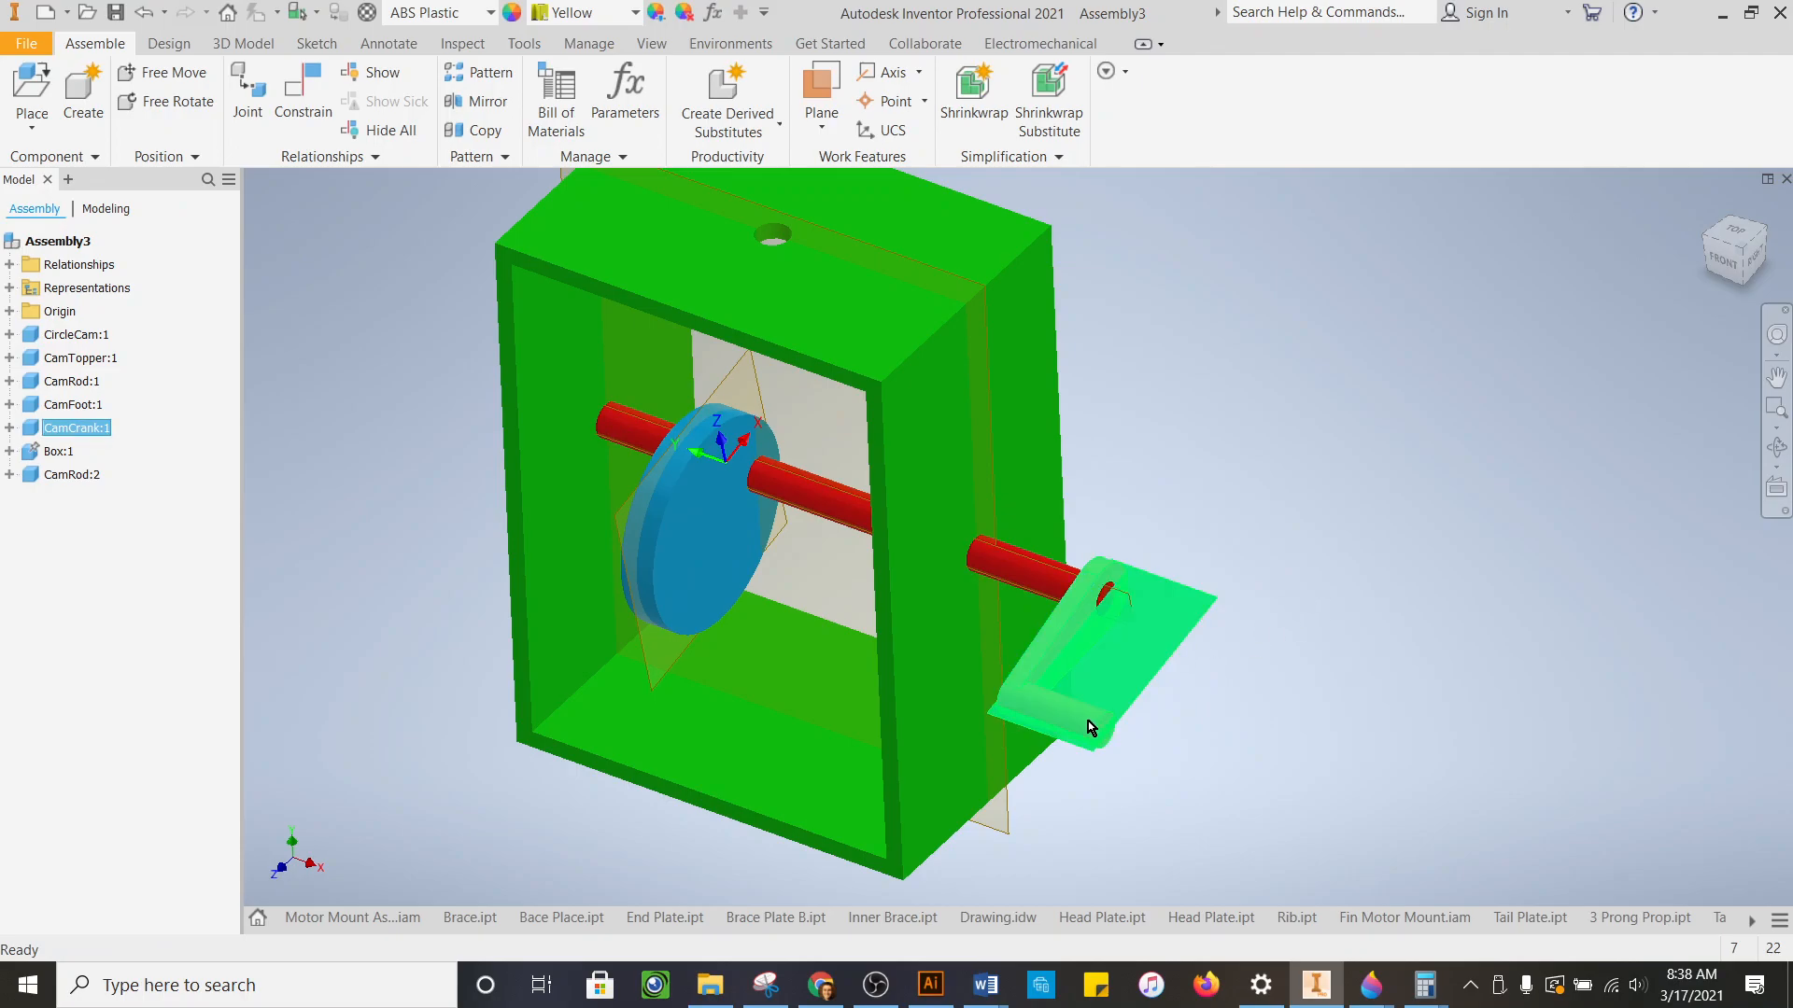
{"action": "left_click_drag", "start_coordinate": [1089, 720], "coordinate": [945, 496]}
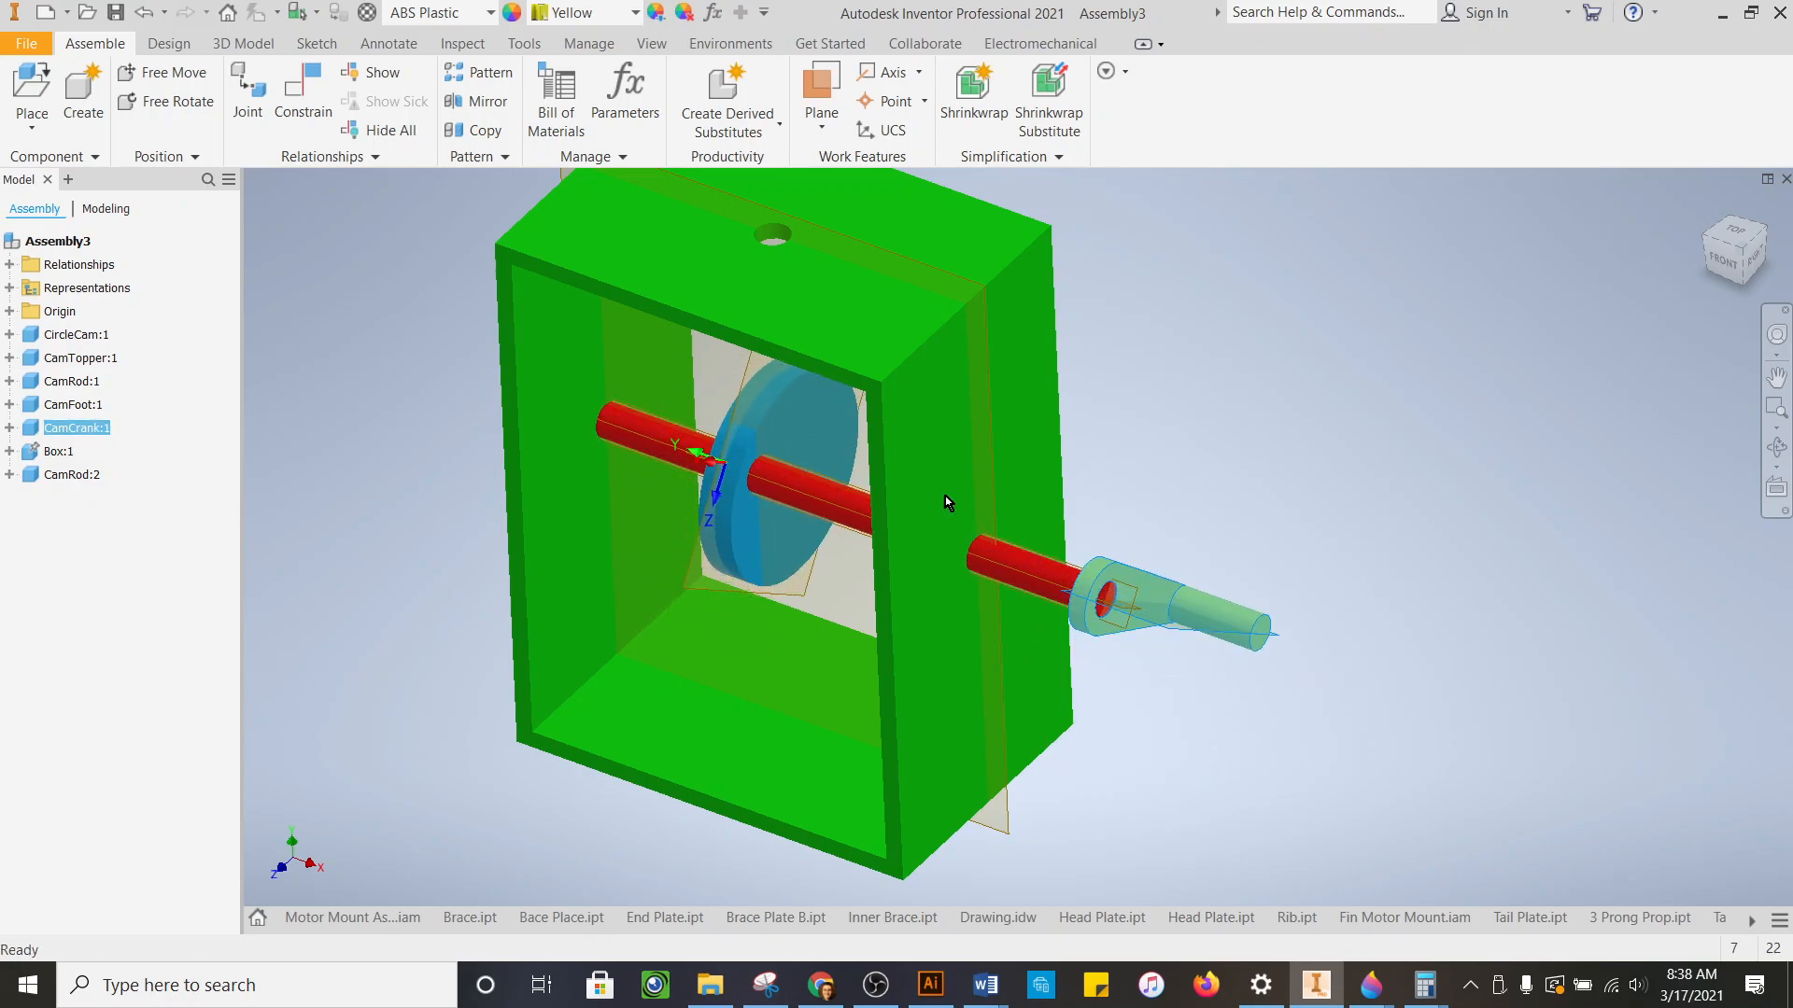
- Undo the crank test moves, the plane mate and the insert constraint so the CamCrank is detached from the CamRod
{"action": "left_click", "coordinate": [146, 13]}
{"action": "left_click", "coordinate": [147, 13]}
{"action": "left_click", "coordinate": [147, 14]}
{"action": "left_click", "coordinate": [147, 14]}
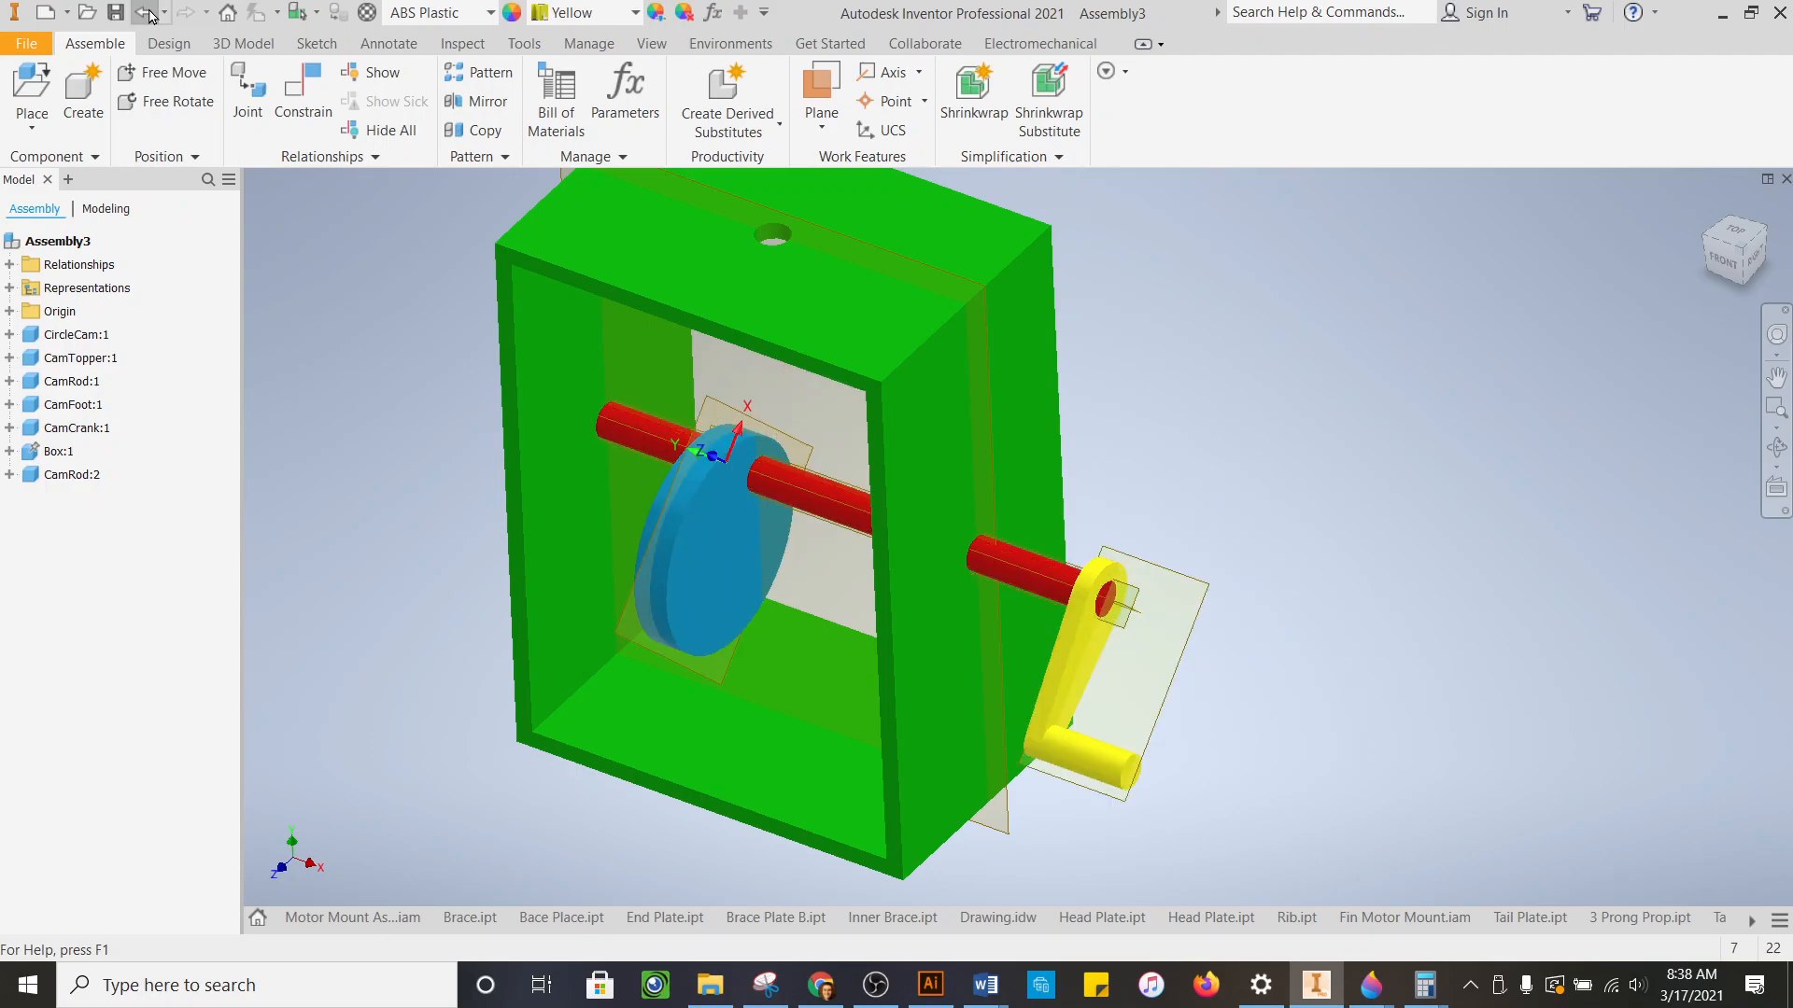
{"action": "left_click", "coordinate": [147, 14]}
{"action": "left_click", "coordinate": [147, 14]}
{"action": "left_click", "coordinate": [147, 14]}
{"action": "left_click", "coordinate": [147, 14]}
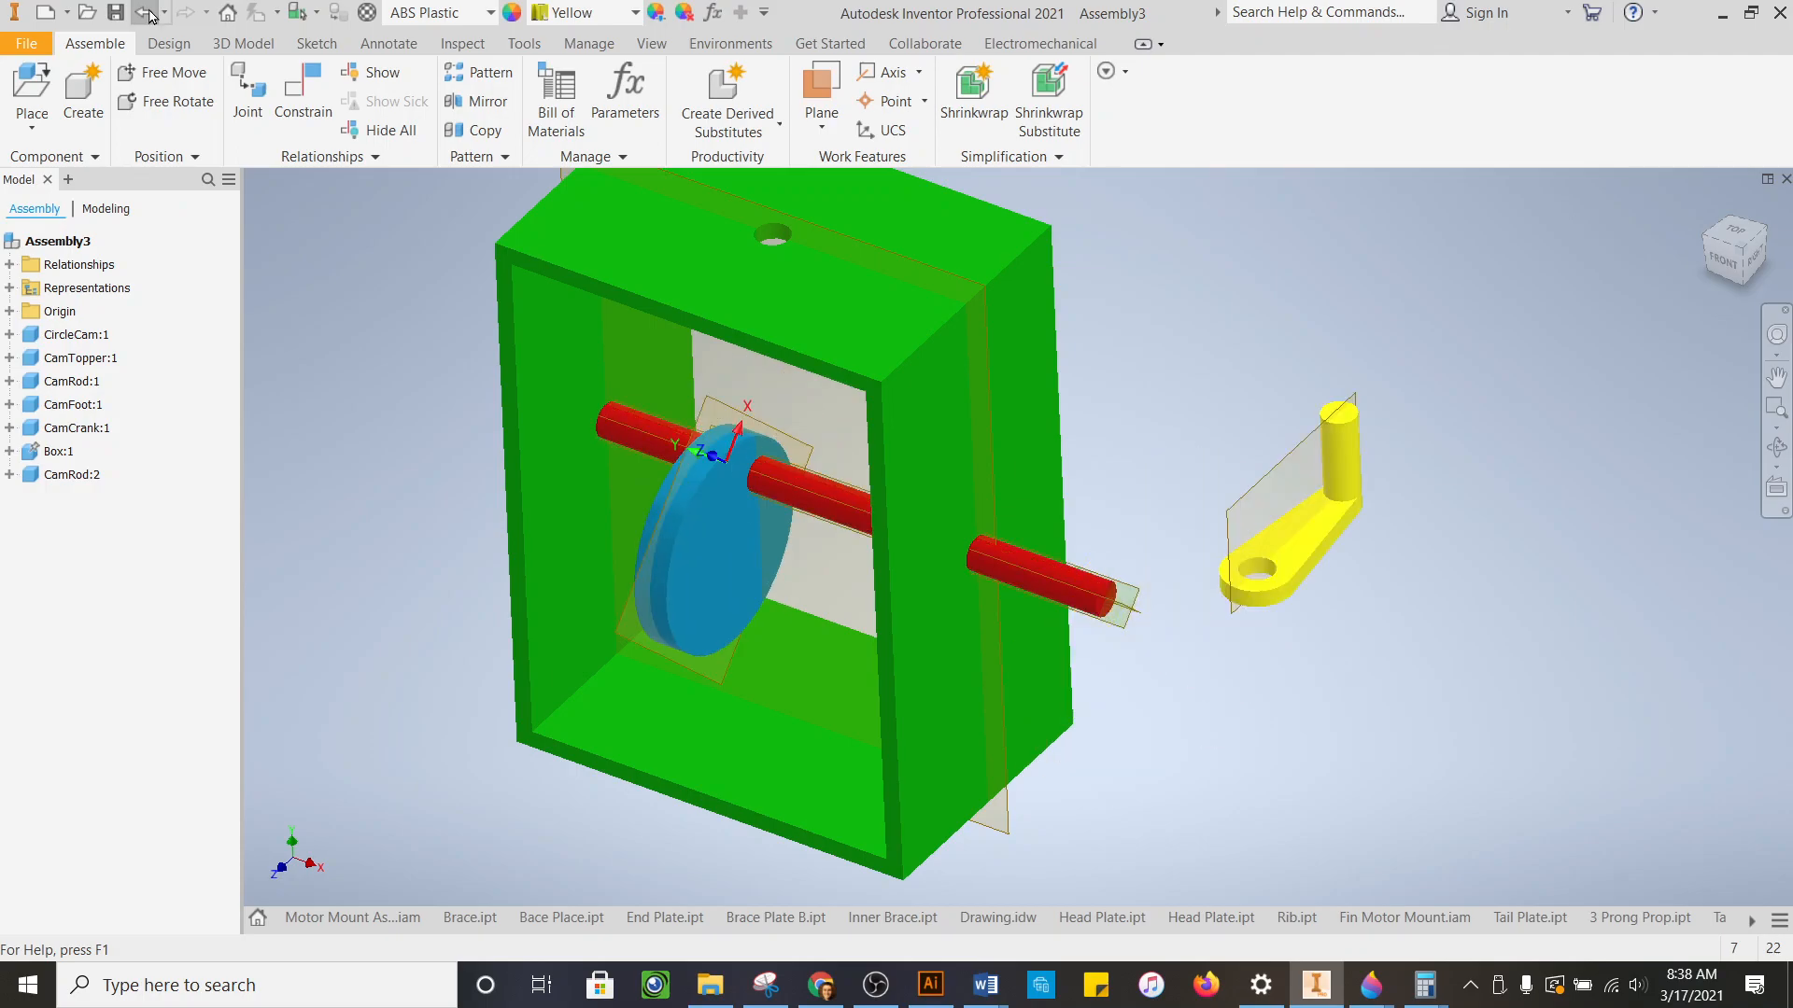
{"action": "left_click", "coordinate": [1540, 578]}
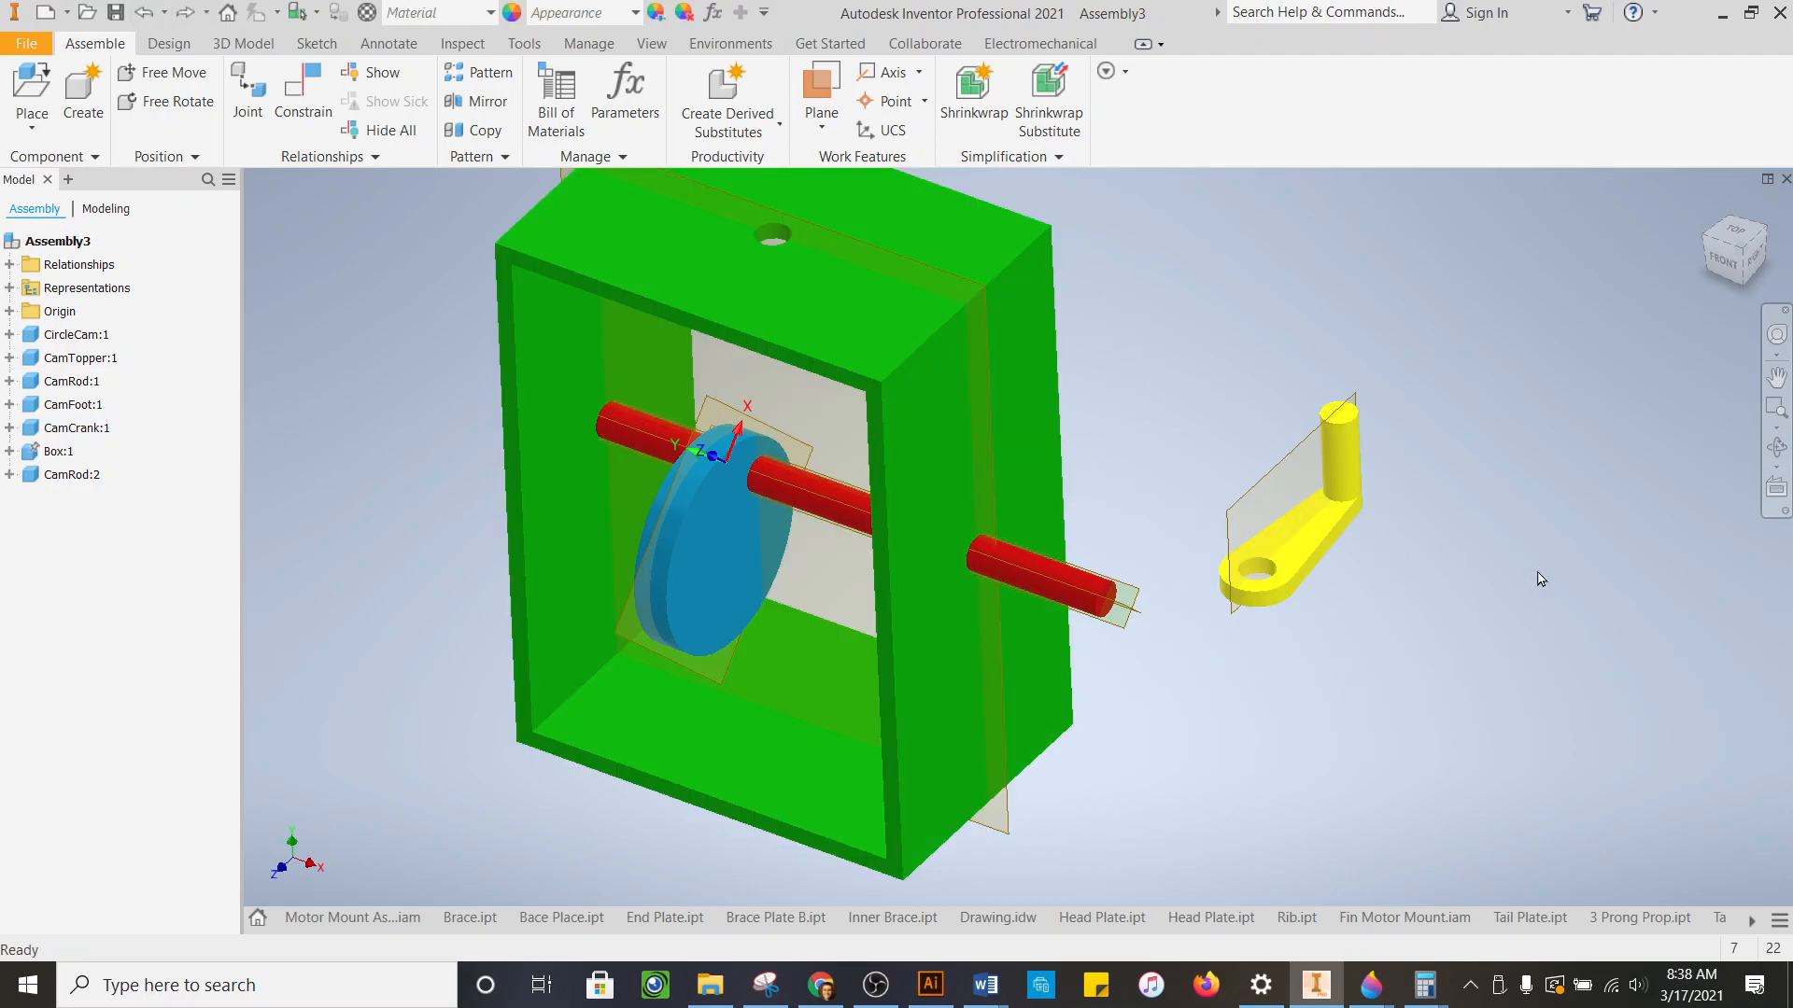
- Insert the CamCrank's hole onto the CamRod's protruding end using the aligned solution and a 0.000 in offset
{"action": "left_click", "coordinate": [304, 99]}
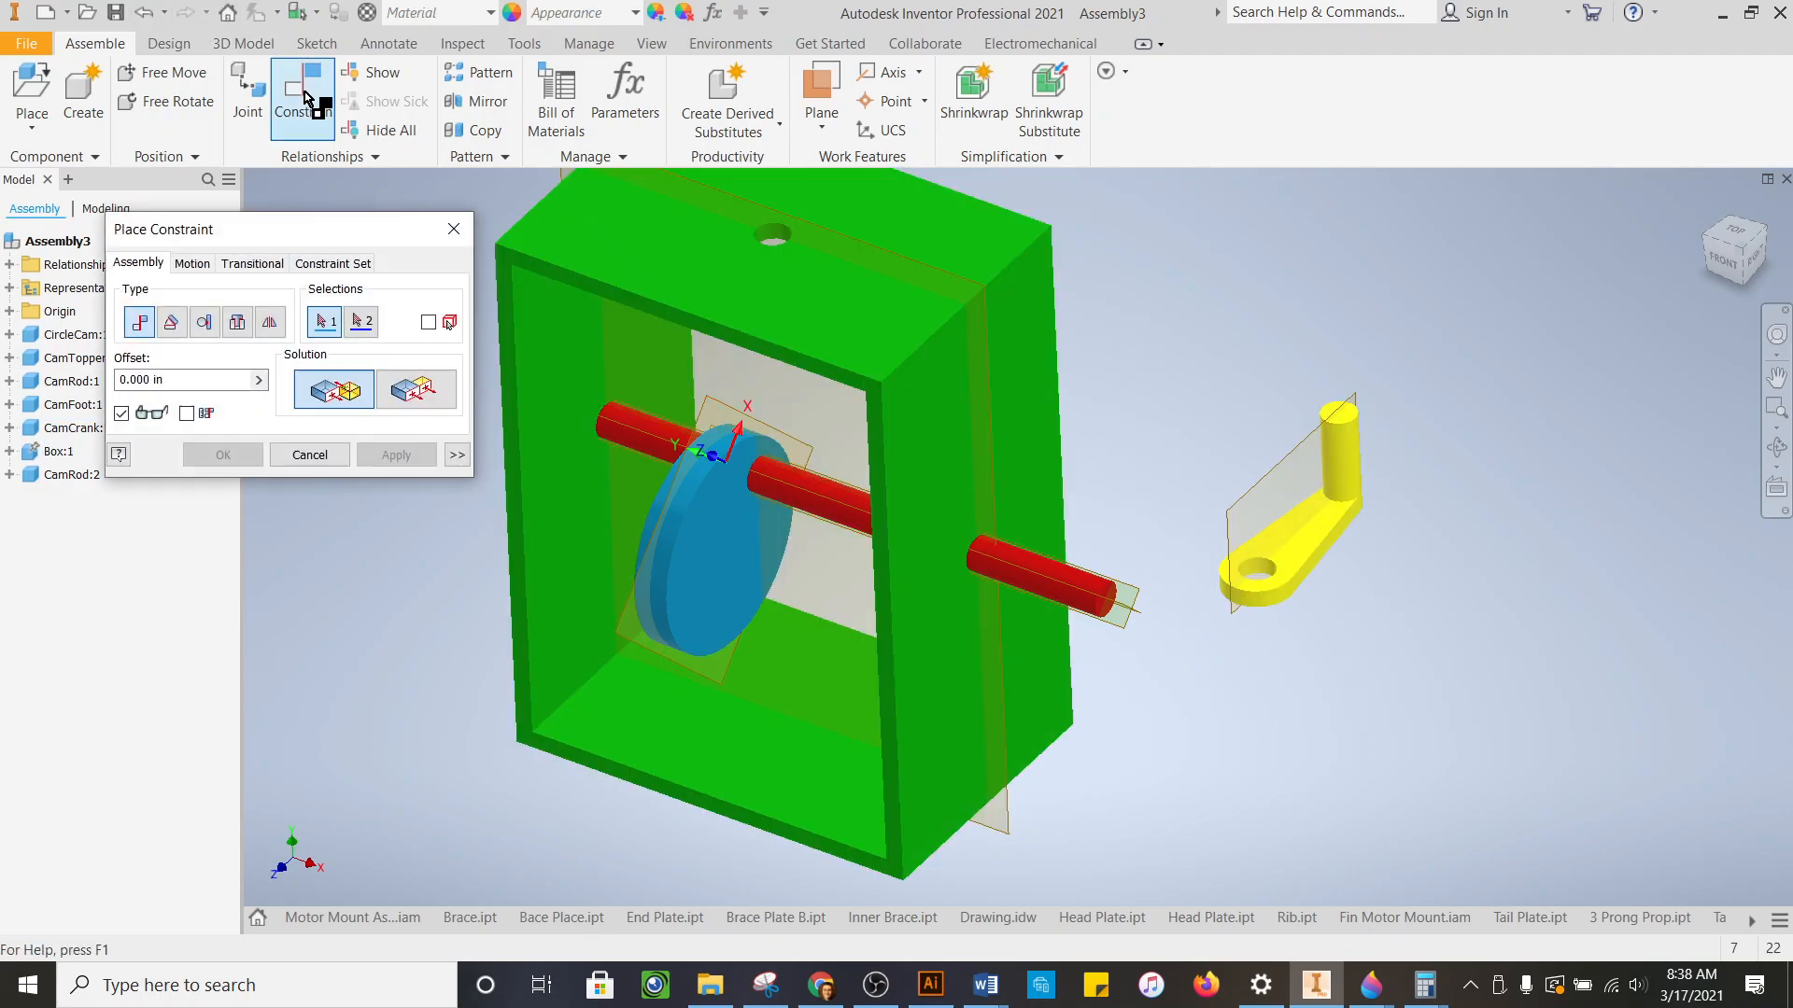
{"action": "left_click", "coordinate": [237, 323]}
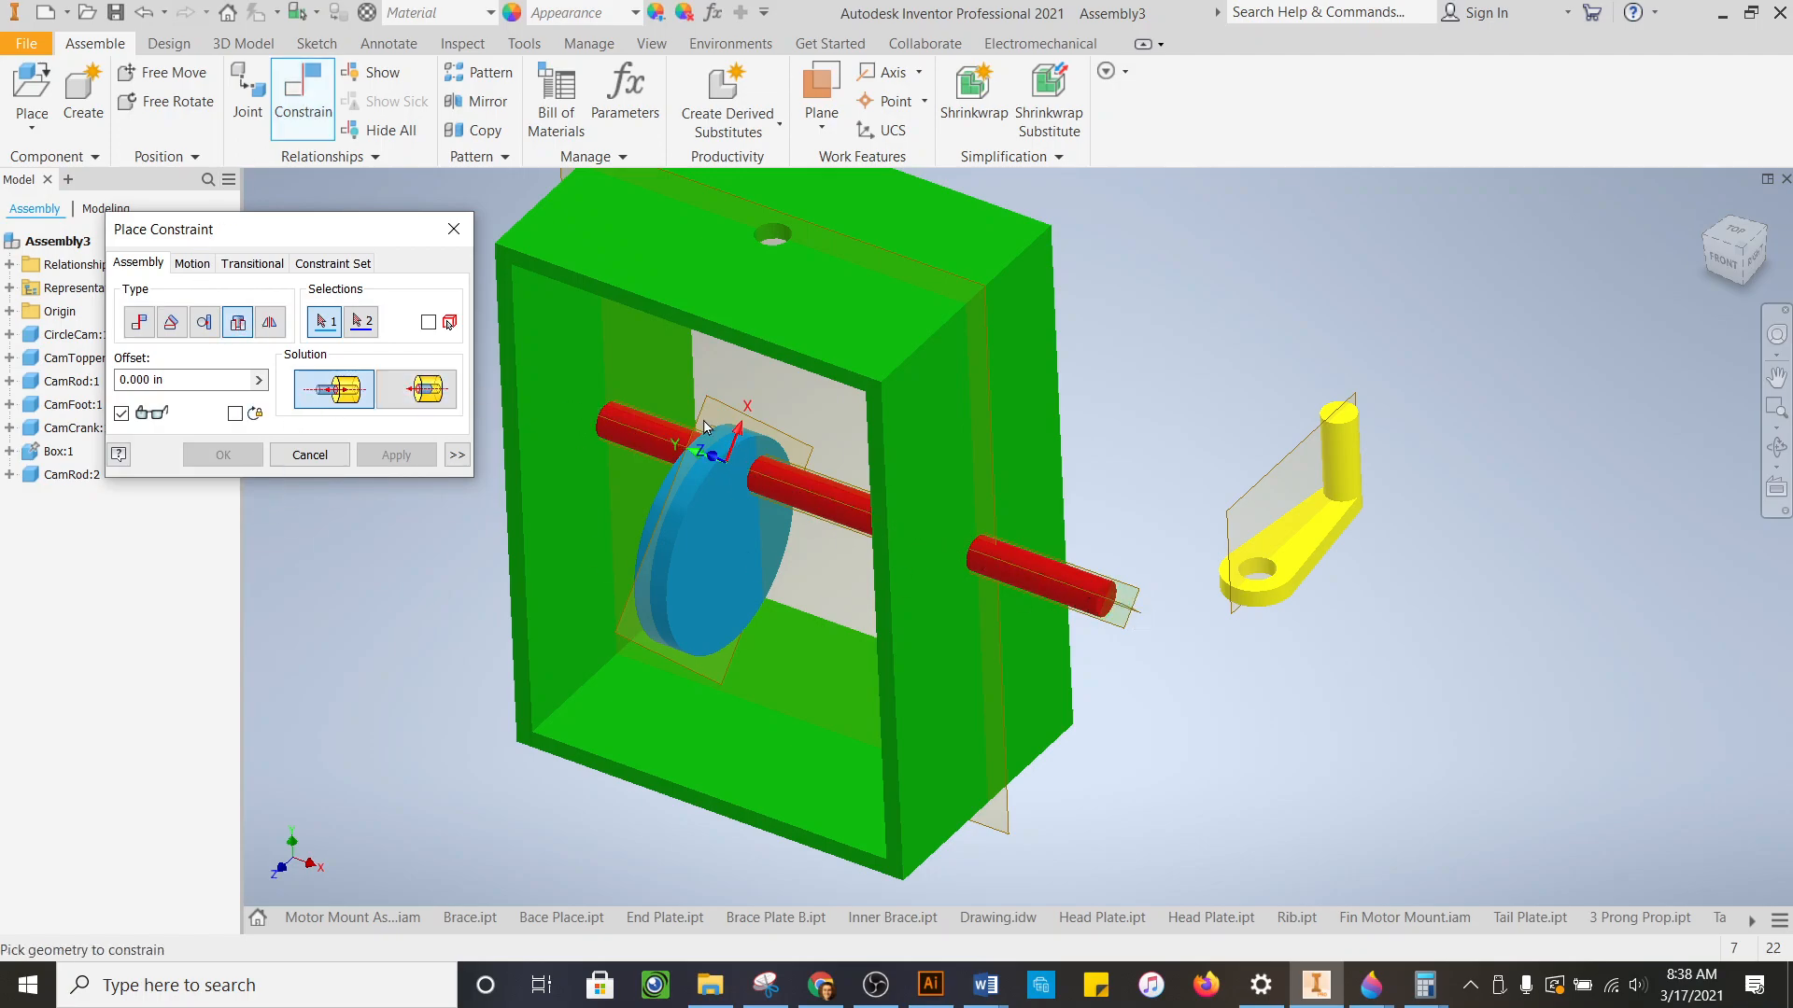
{"action": "scroll", "coordinate": [1281, 581], "scroll_direction": "down", "scroll_amount": 3}
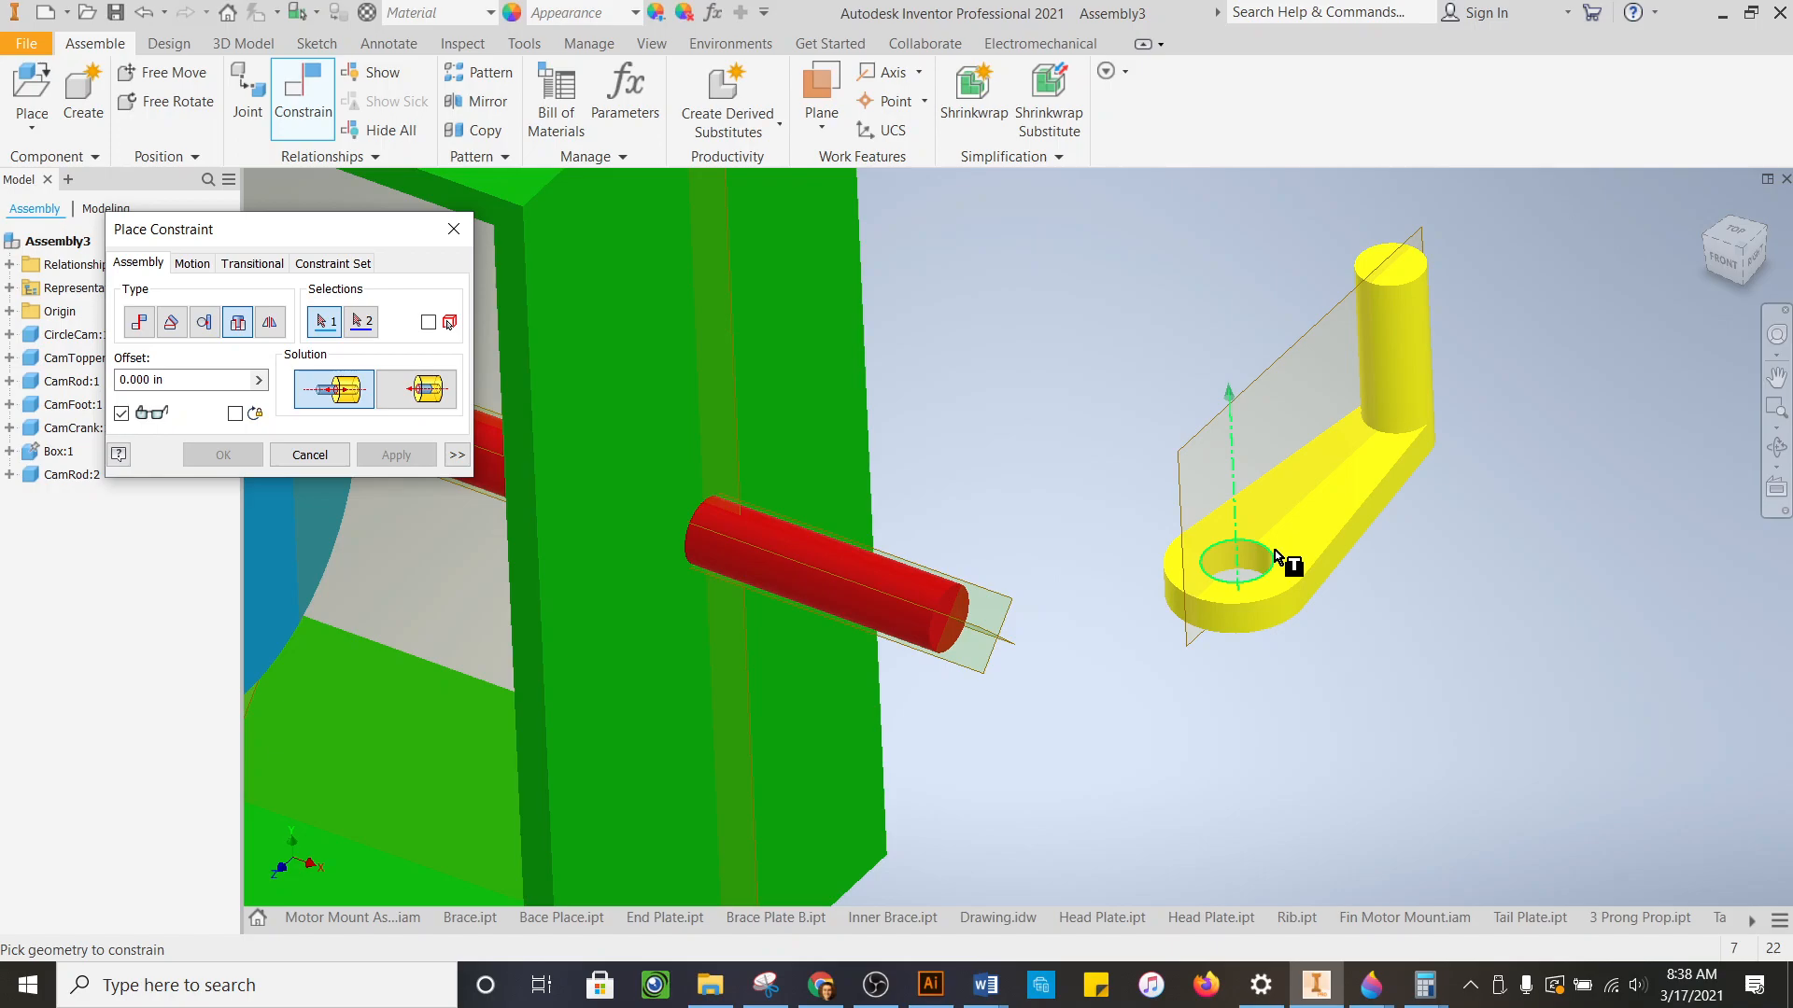
{"action": "left_click", "coordinate": [1275, 550]}
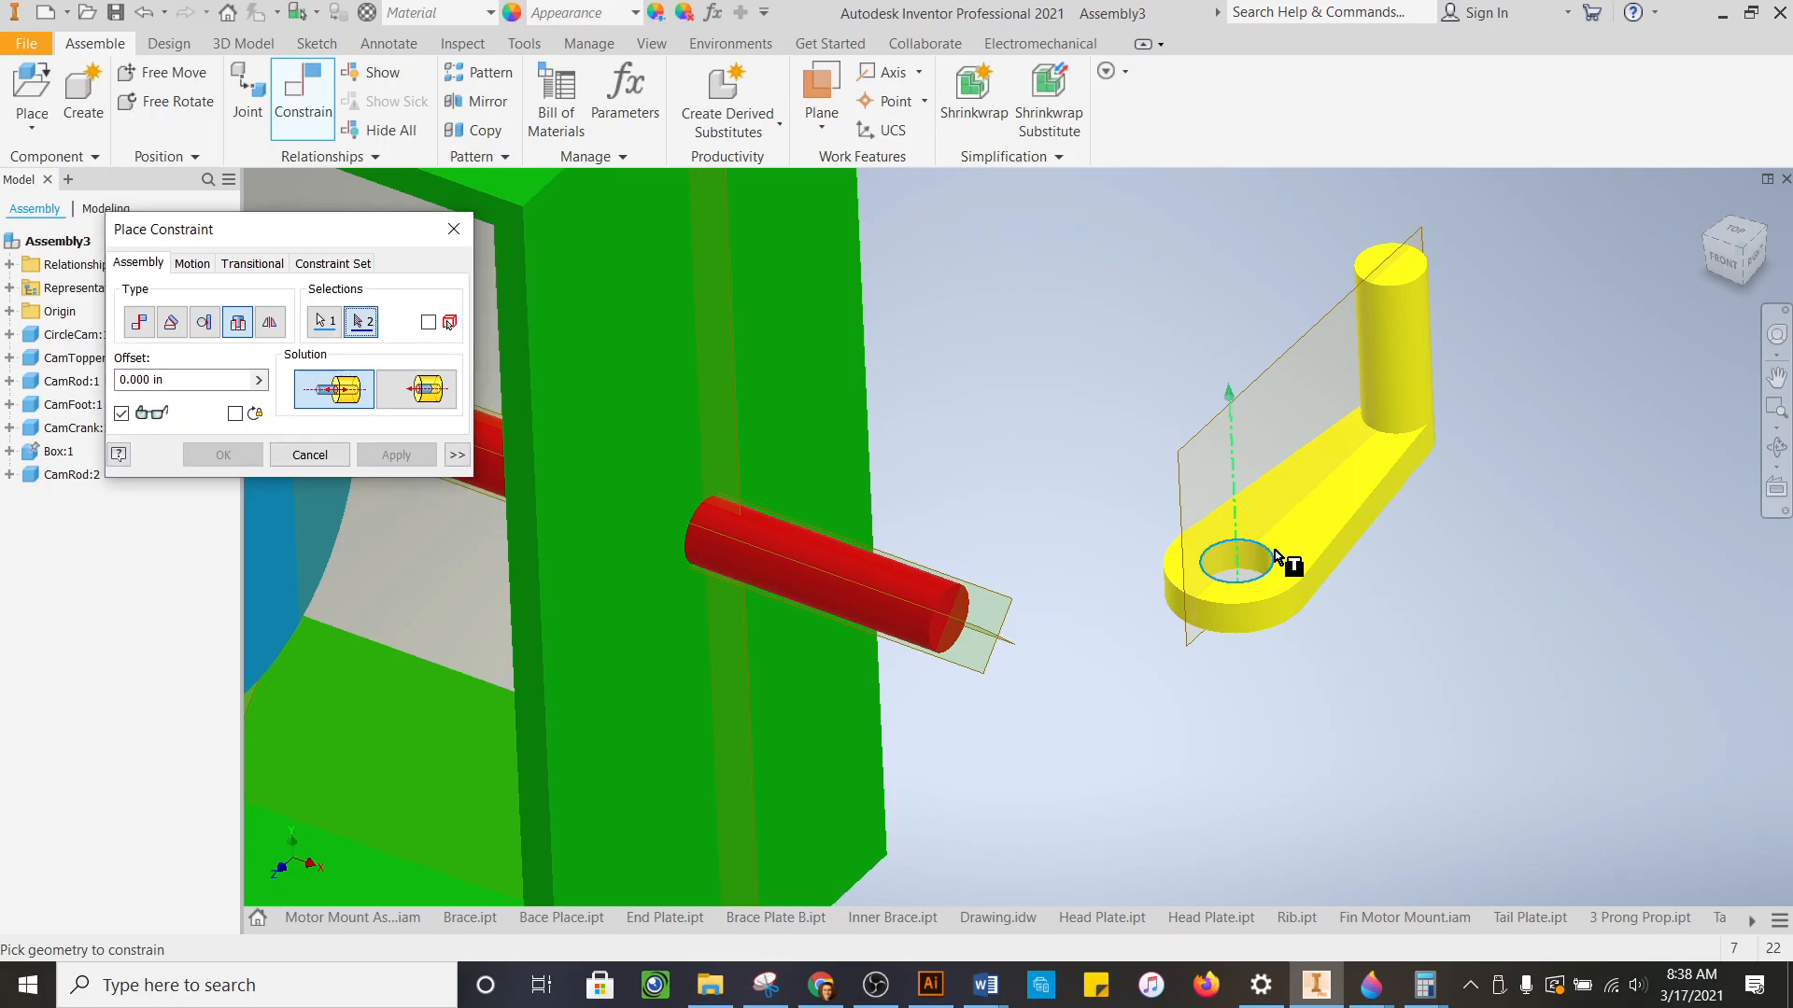
{"action": "left_click", "coordinate": [961, 595]}
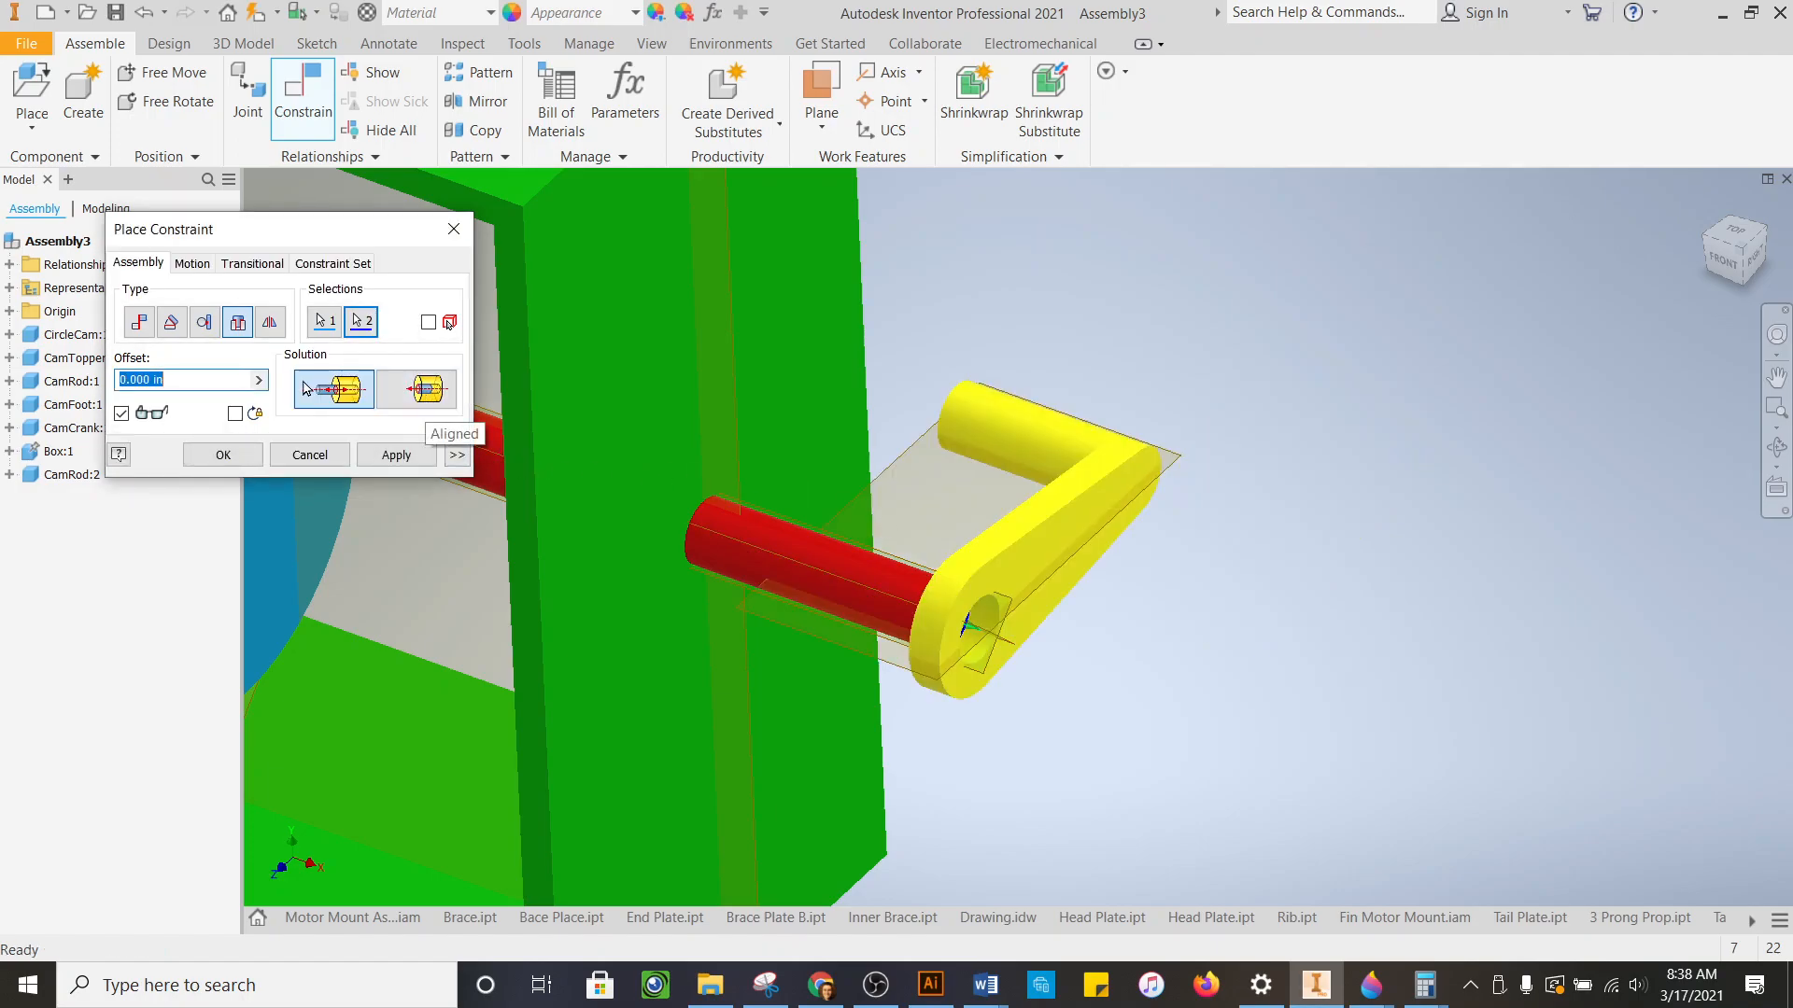
{"action": "left_click", "coordinate": [427, 394]}
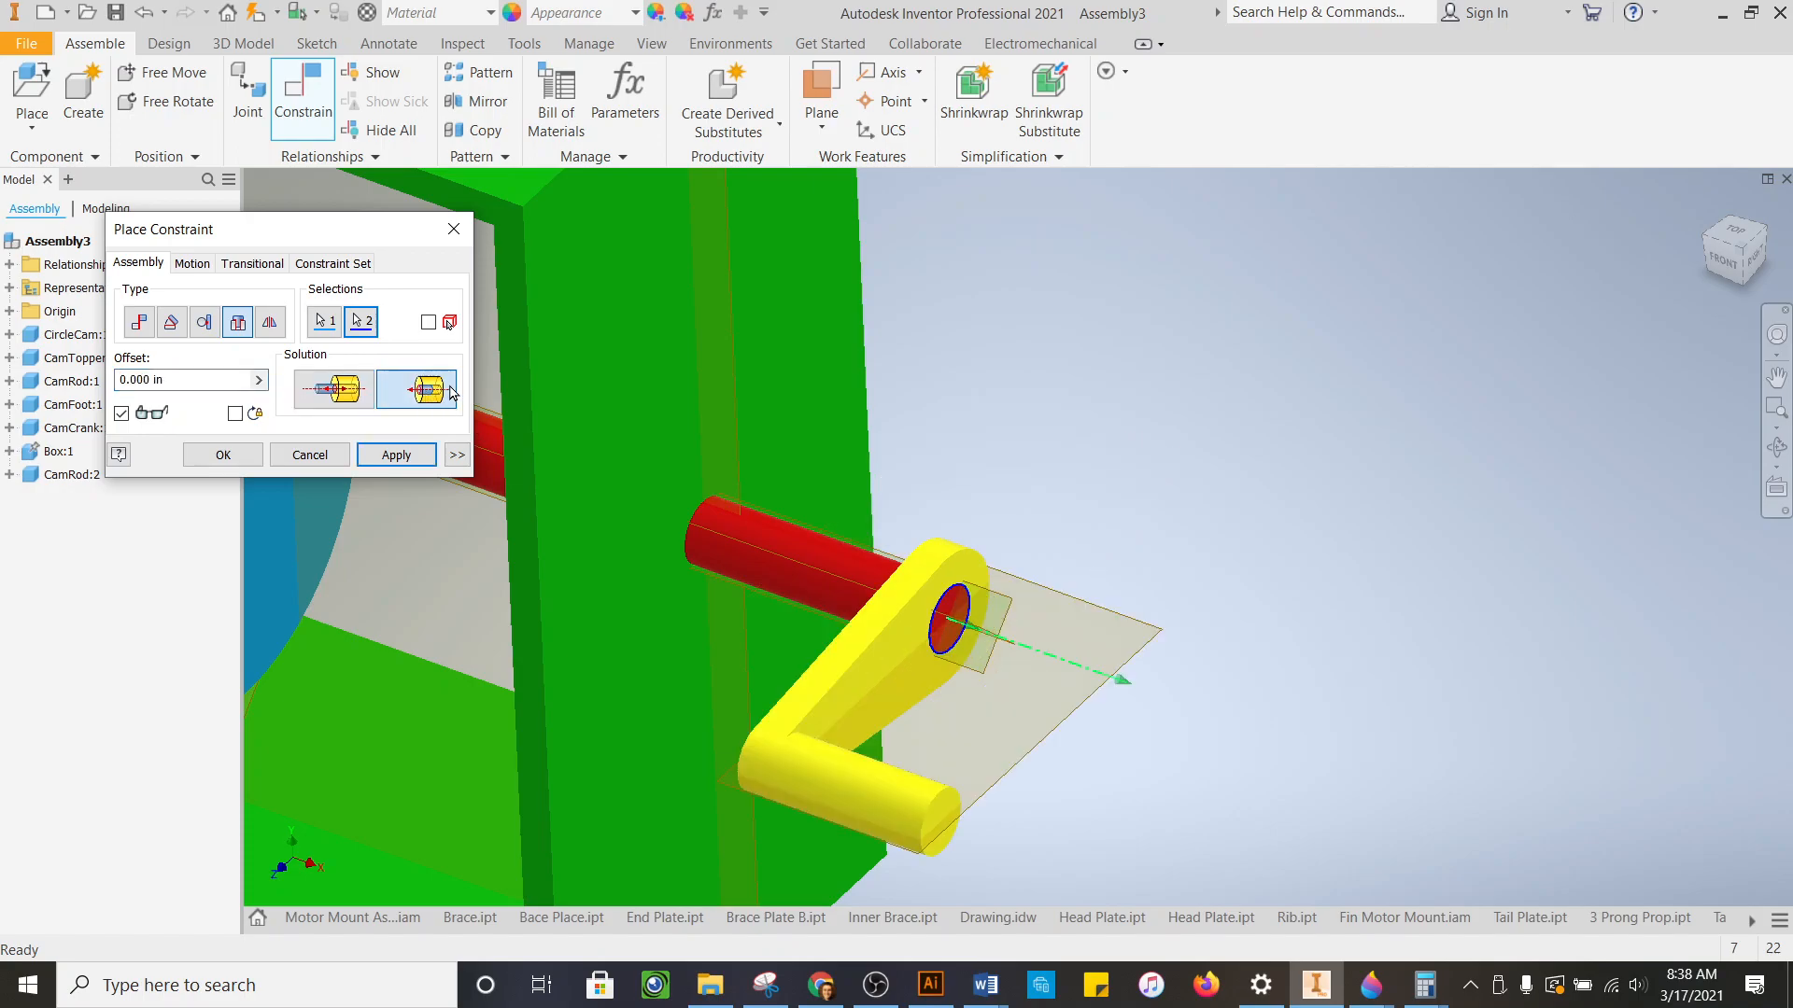
{"action": "left_click", "coordinate": [386, 463]}
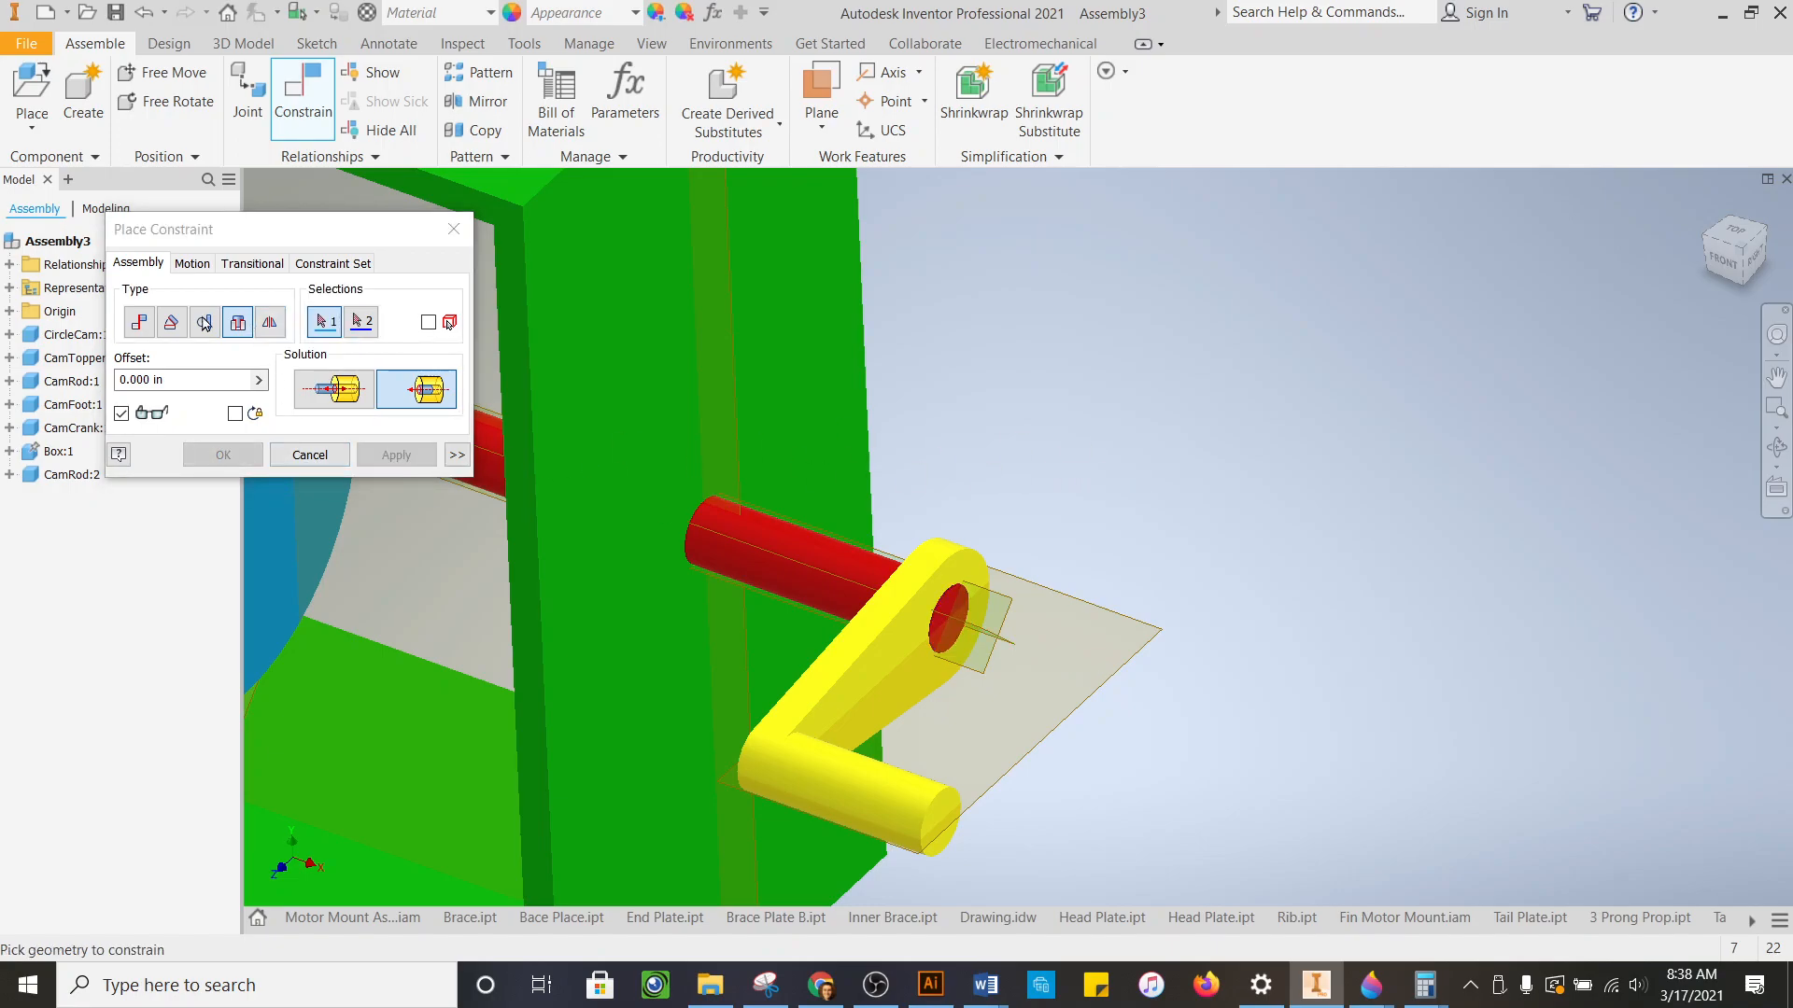
- Mate the CamCrank's YZ plane to the work plane at the CamRod's protruding end with a 0.000 in offset
{"action": "left_click", "coordinate": [139, 323]}
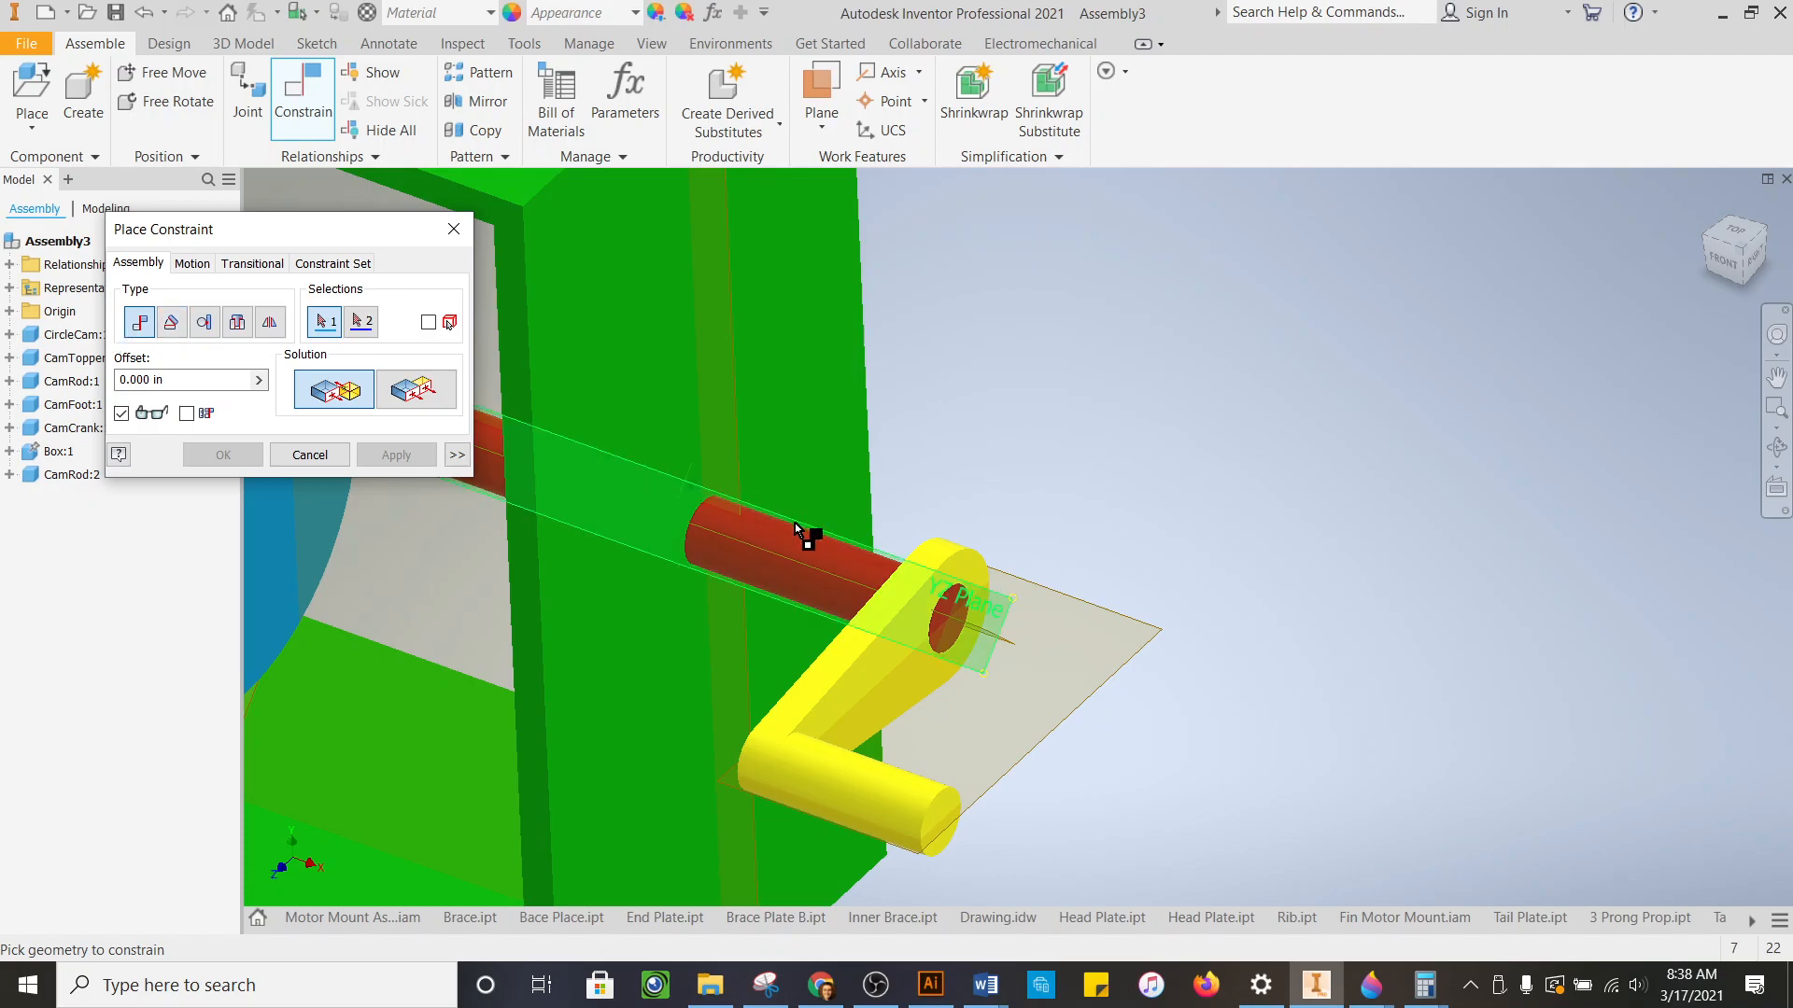
{"action": "left_click", "coordinate": [1161, 627]}
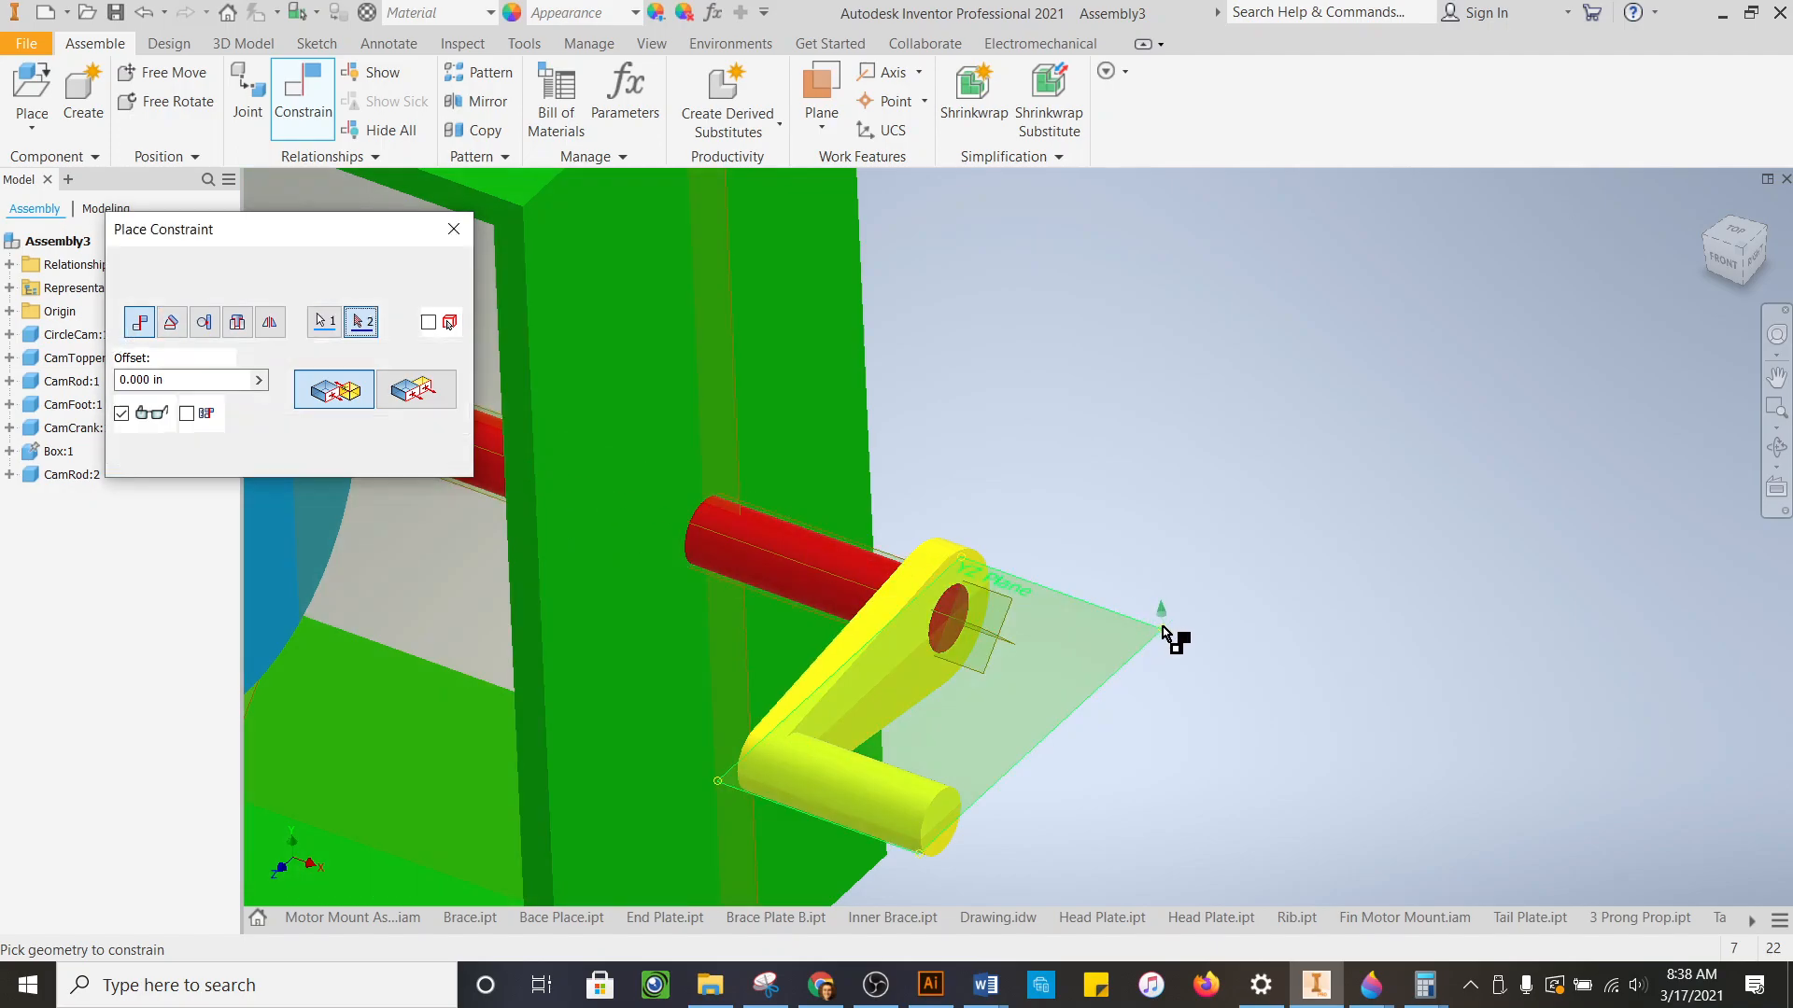
{"action": "left_click", "coordinate": [1007, 600]}
{"action": "left_click", "coordinate": [396, 454]}
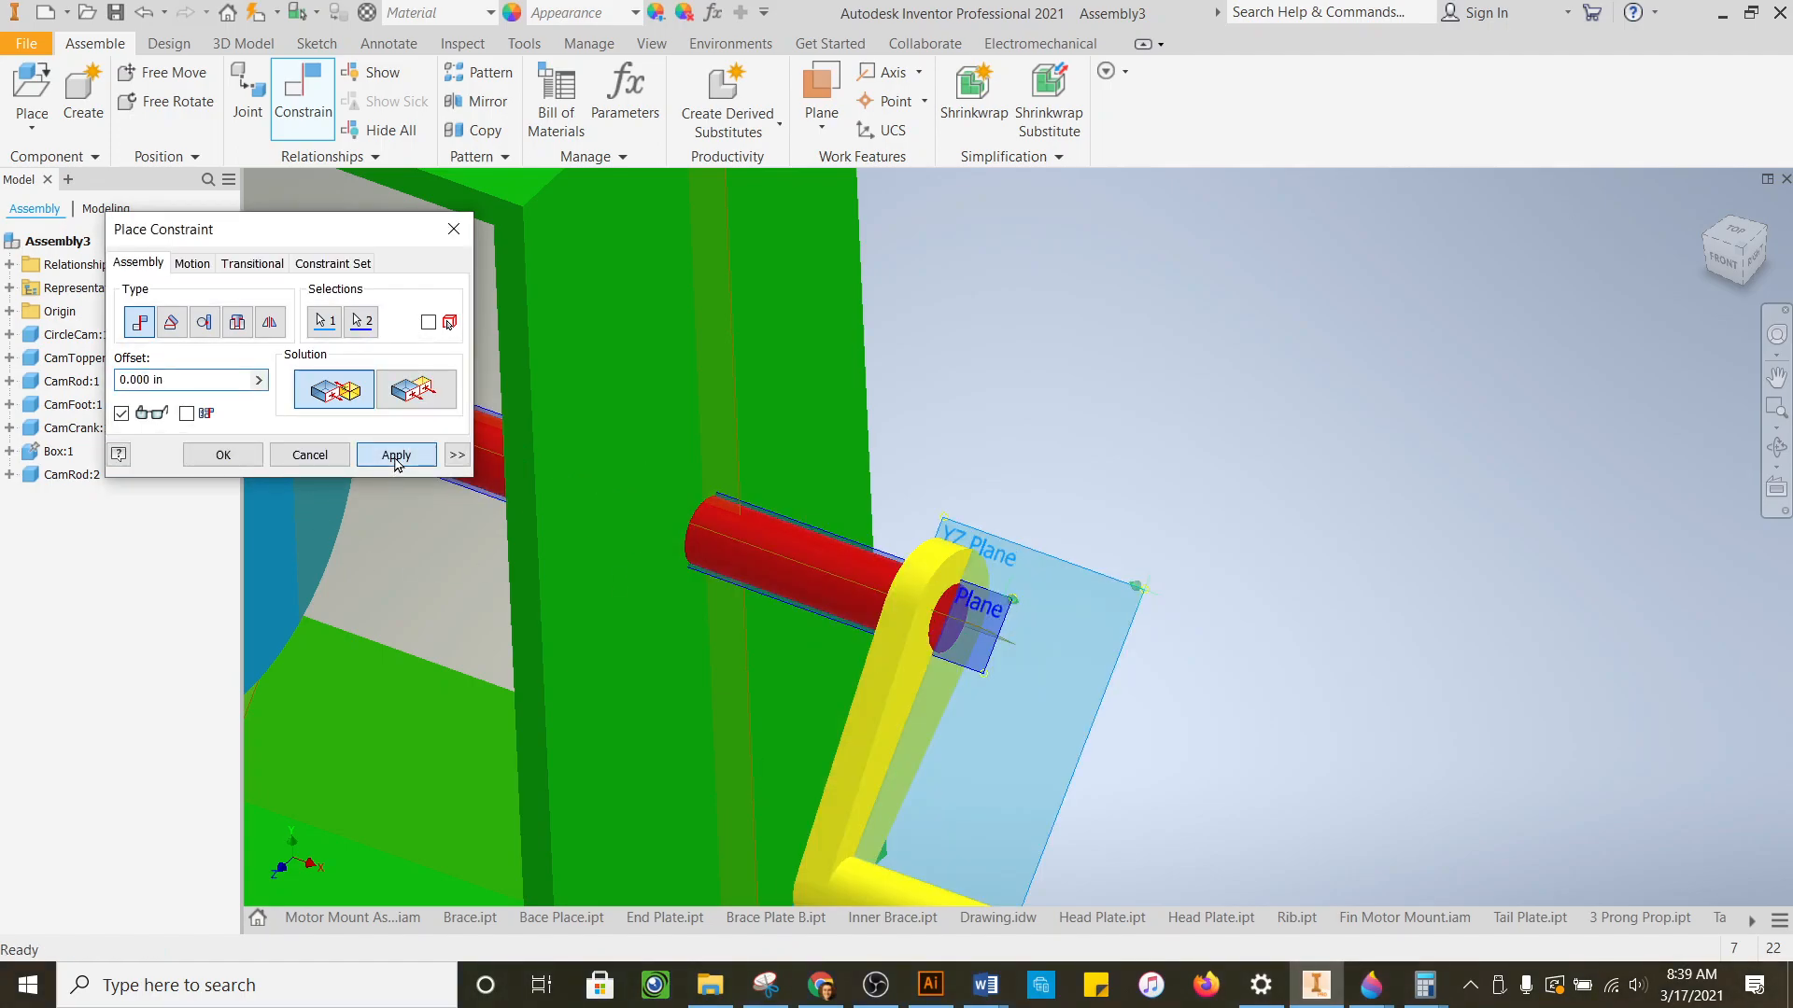
{"action": "scroll", "coordinate": [945, 412], "scroll_direction": "up", "scroll_amount": 5}
{"action": "left_click", "coordinate": [310, 454]}
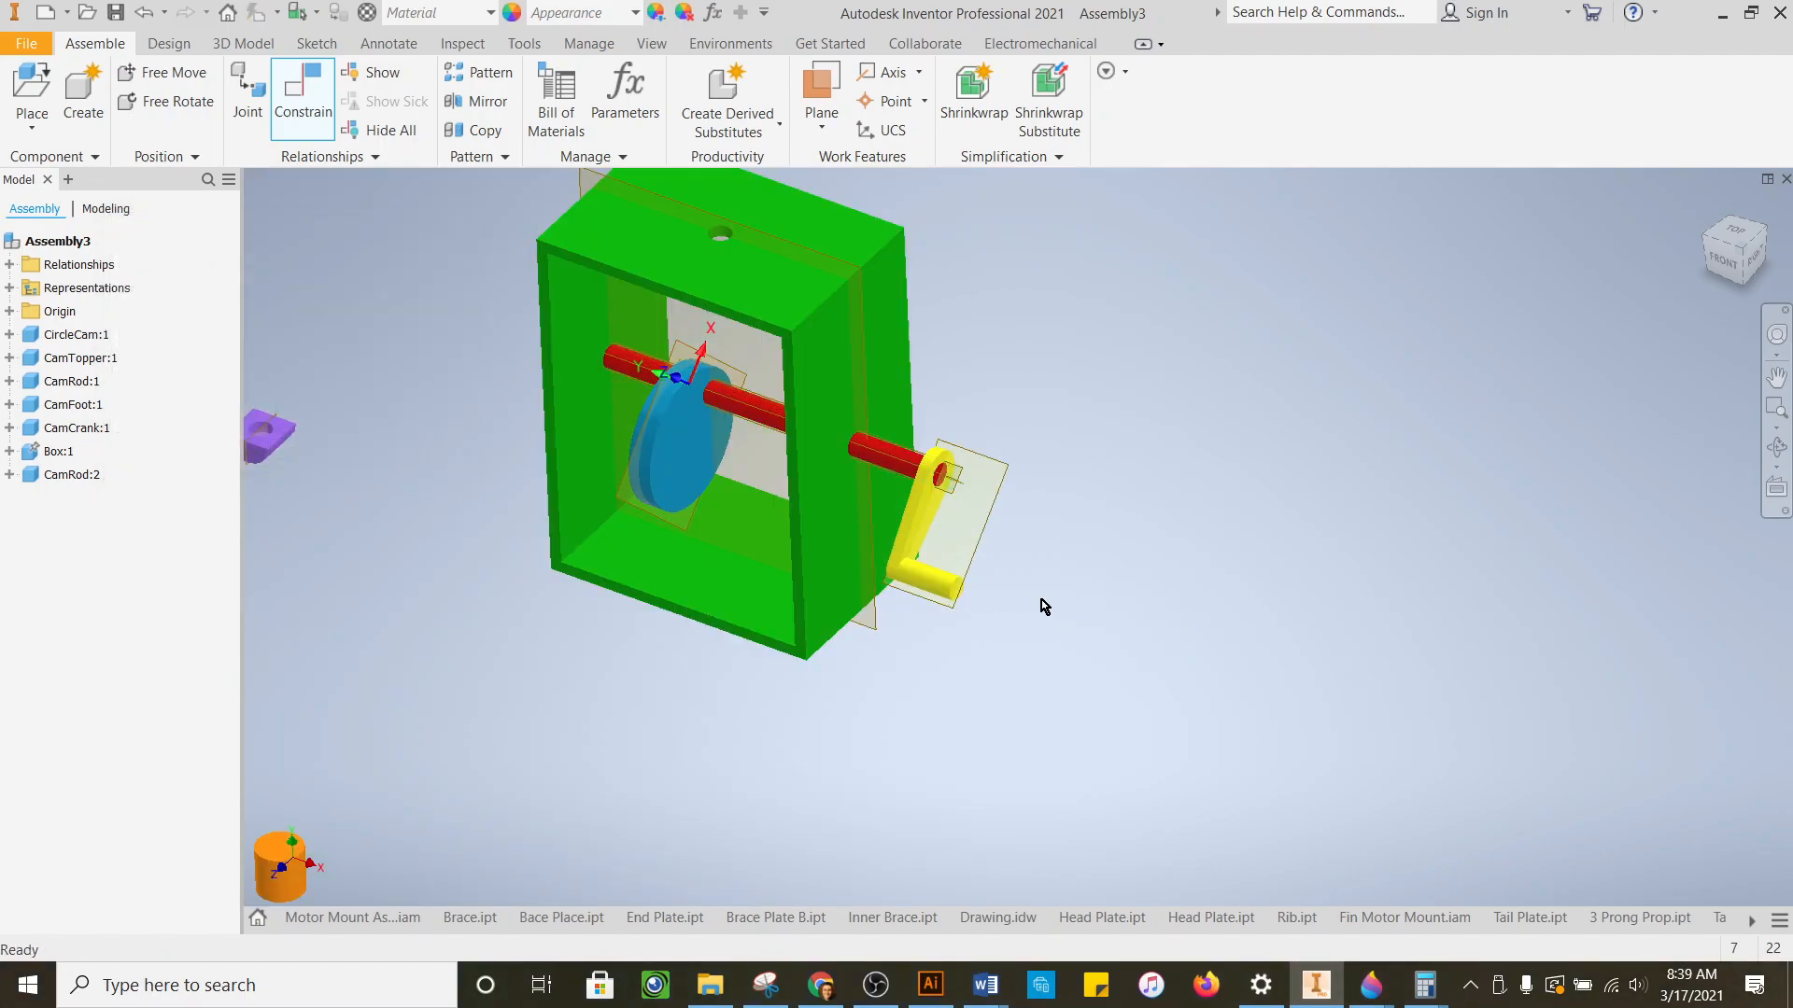
- Rotate the CamCrank and the CircleCam through several positions to check that crank, rod and cam turn together
{"action": "left_click_drag", "start_coordinate": [938, 584], "coordinate": [793, 613]}
{"action": "left_click_drag", "start_coordinate": [699, 495], "coordinate": [657, 530]}
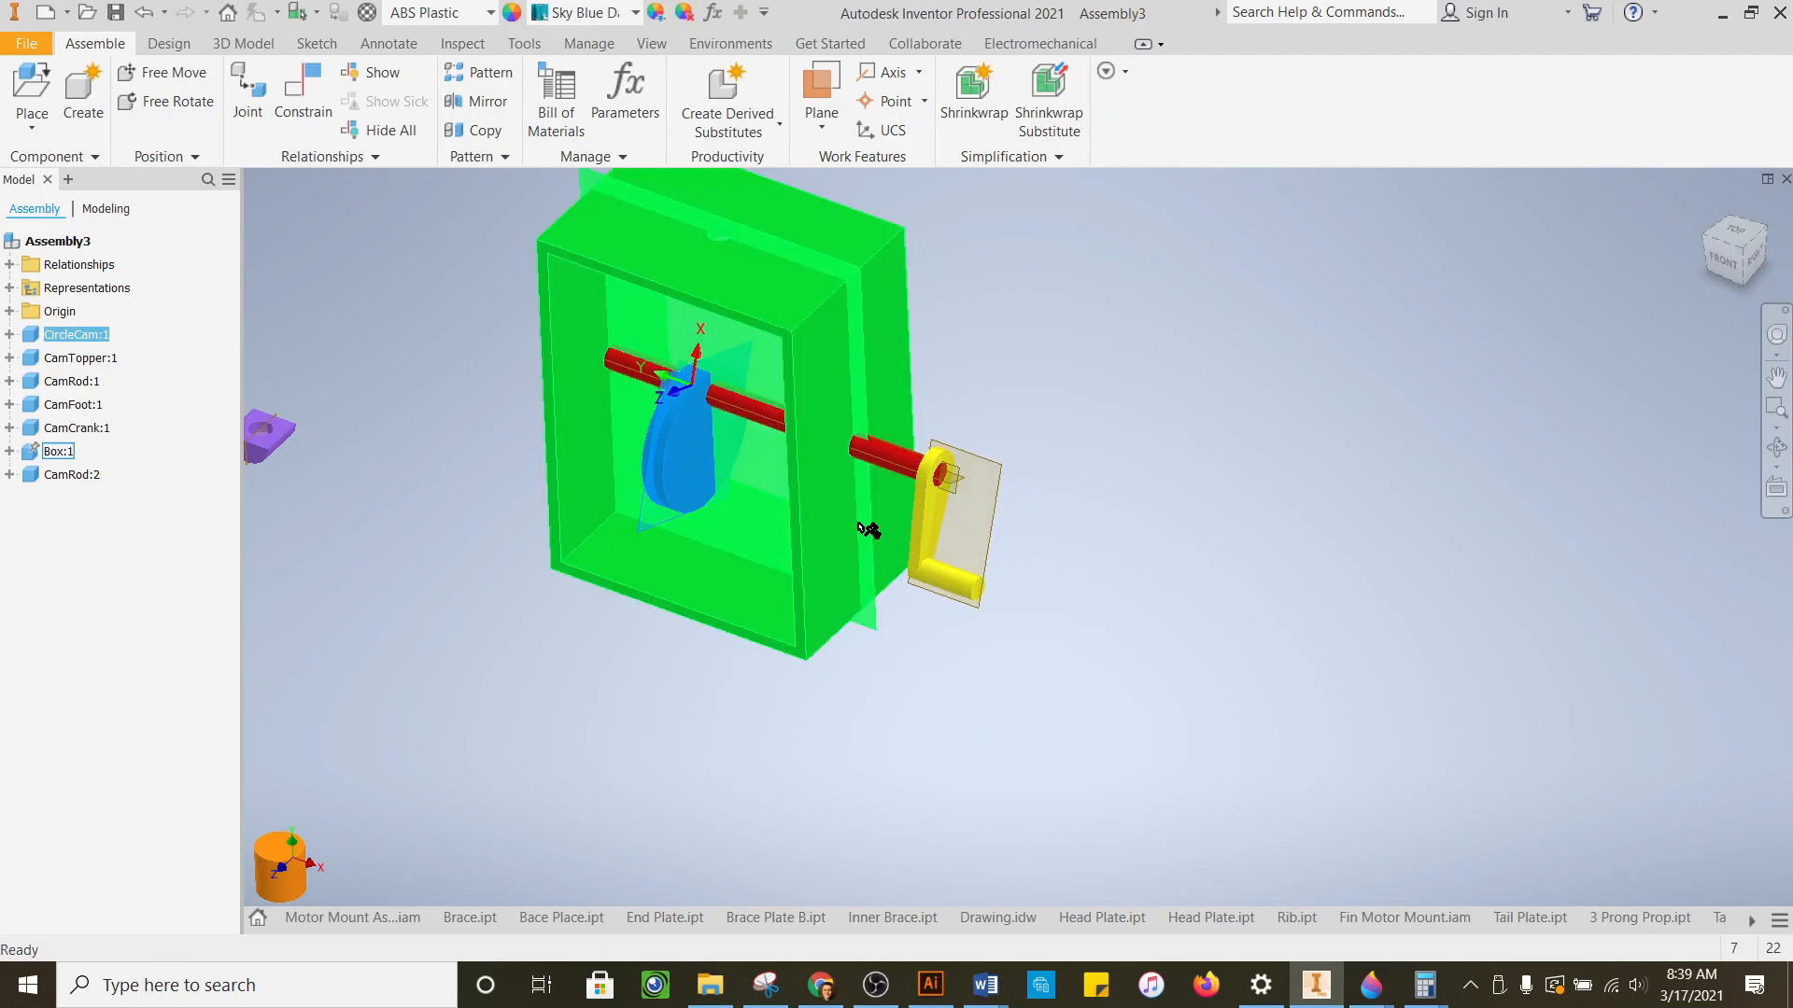
{"action": "left_click_drag", "start_coordinate": [972, 585], "coordinate": [964, 486]}
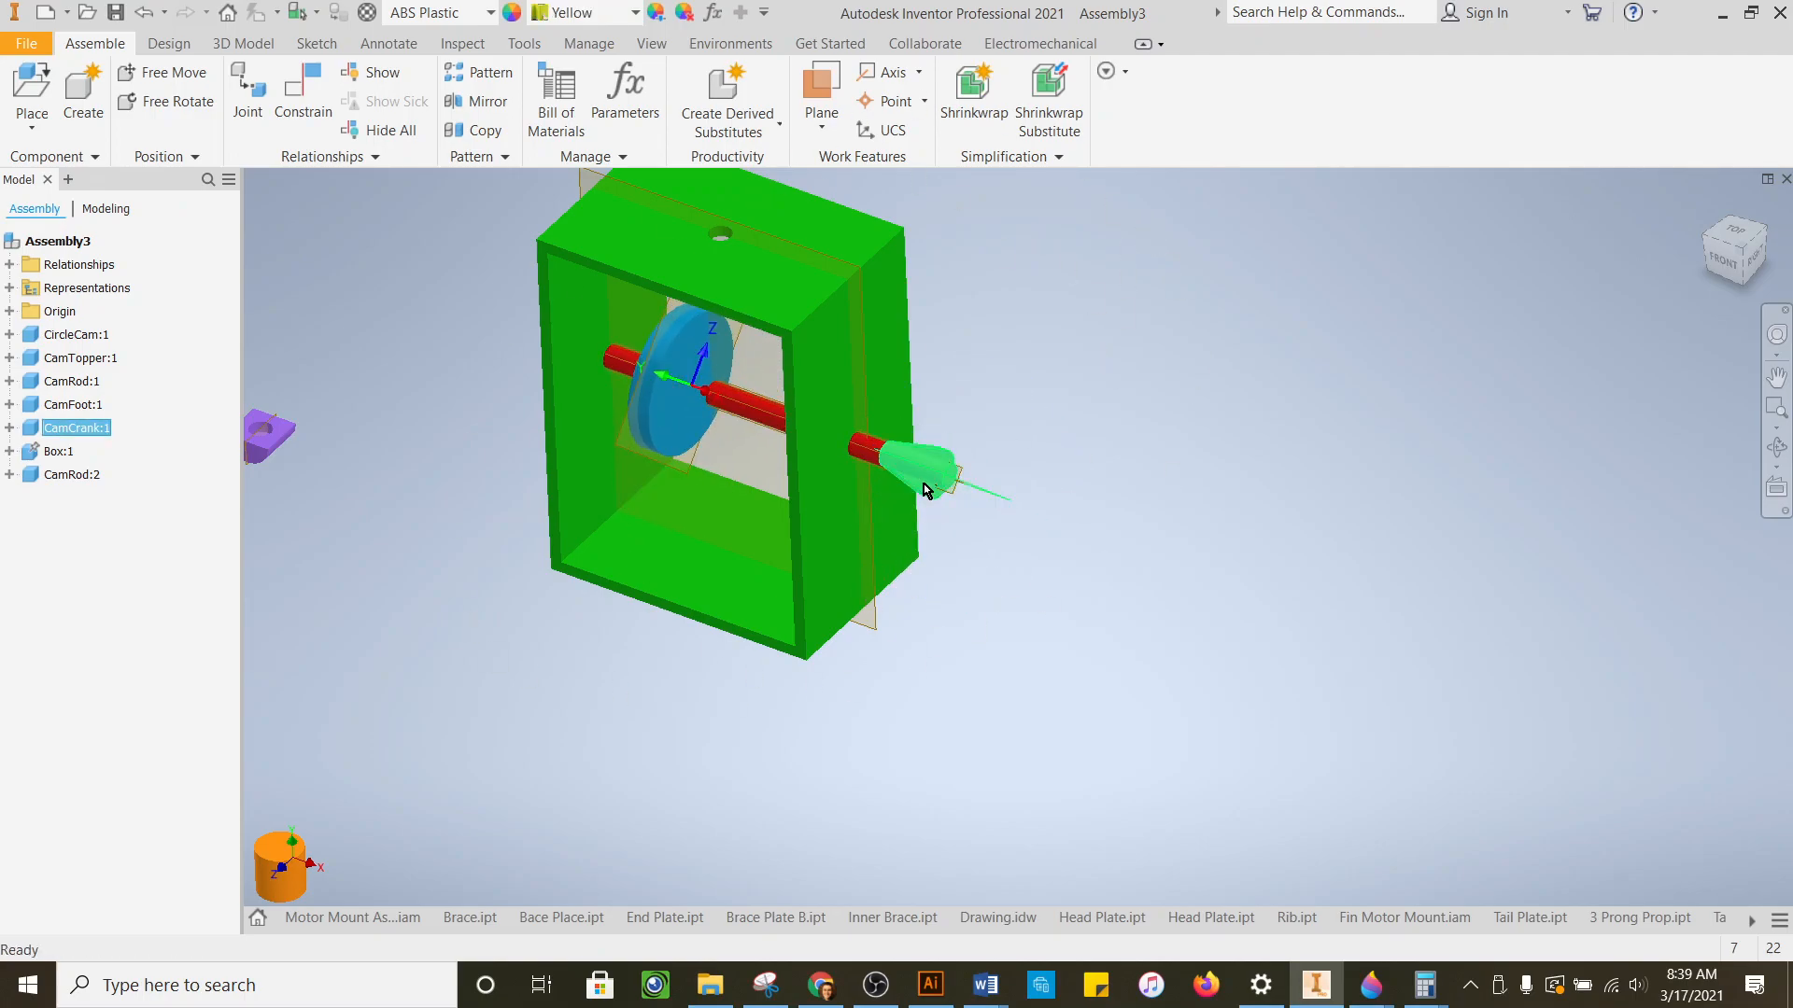
{"action": "mouse_move", "coordinate": [923, 483]}
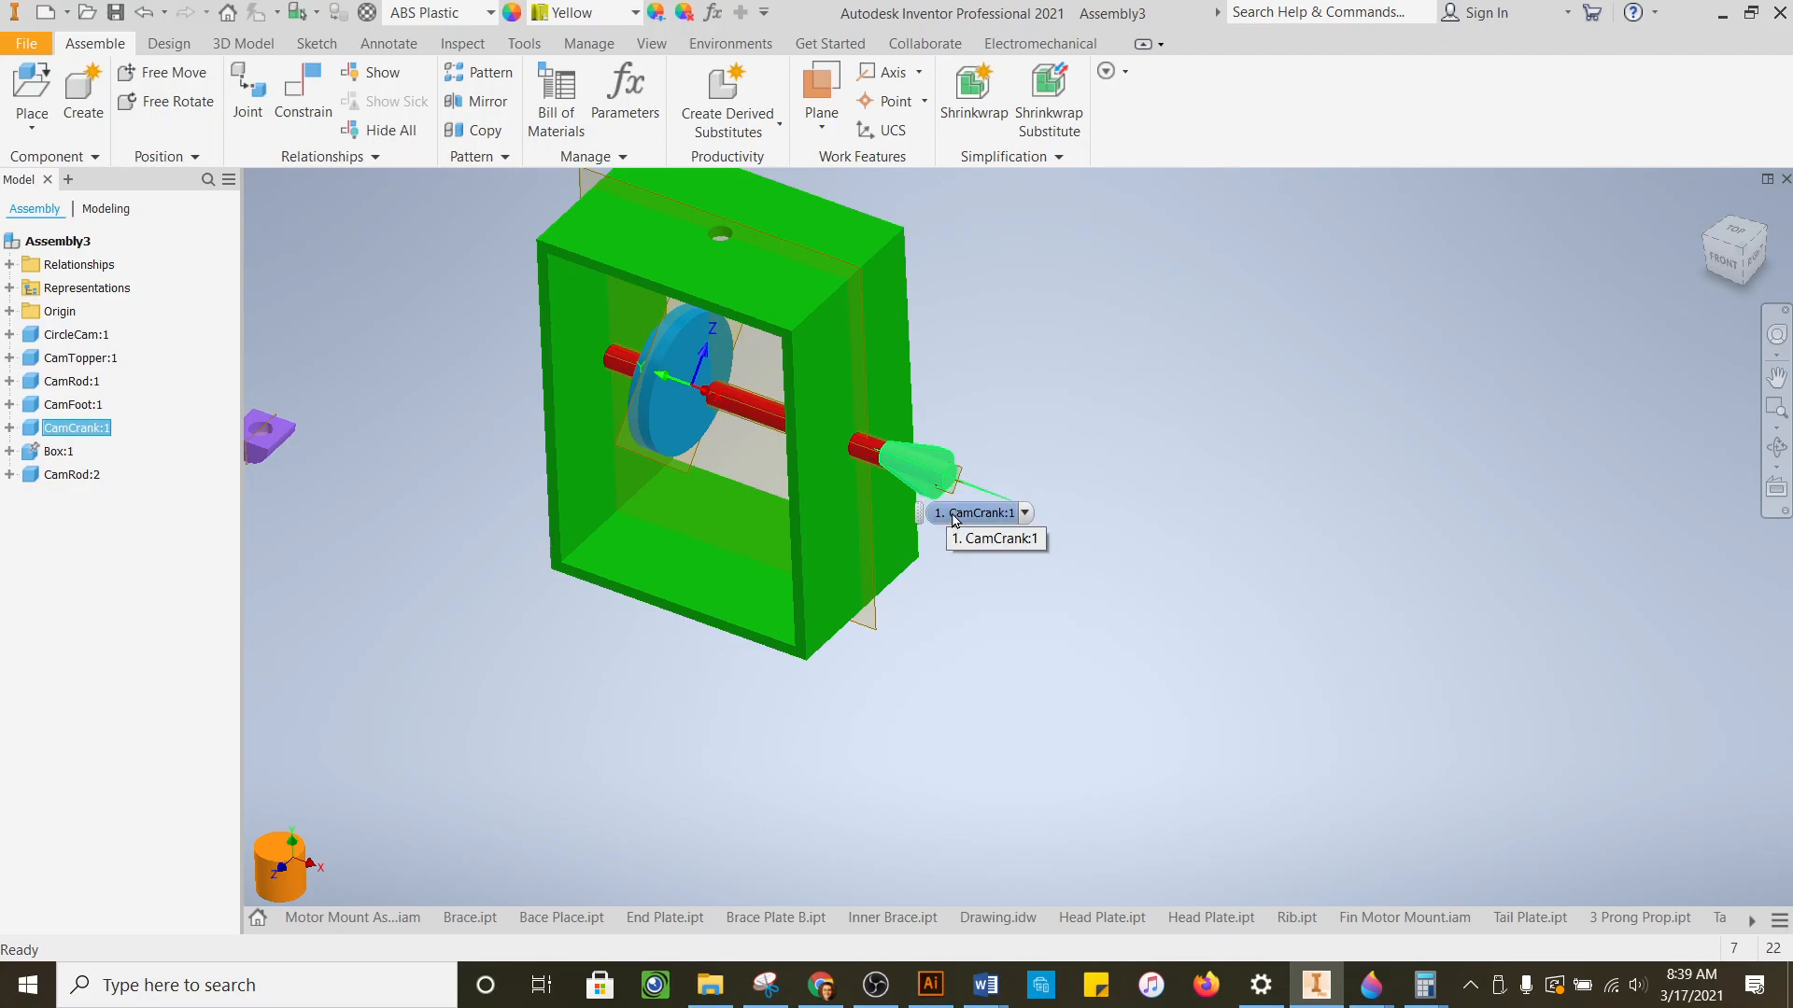
{"action": "left_click", "coordinate": [674, 385]}
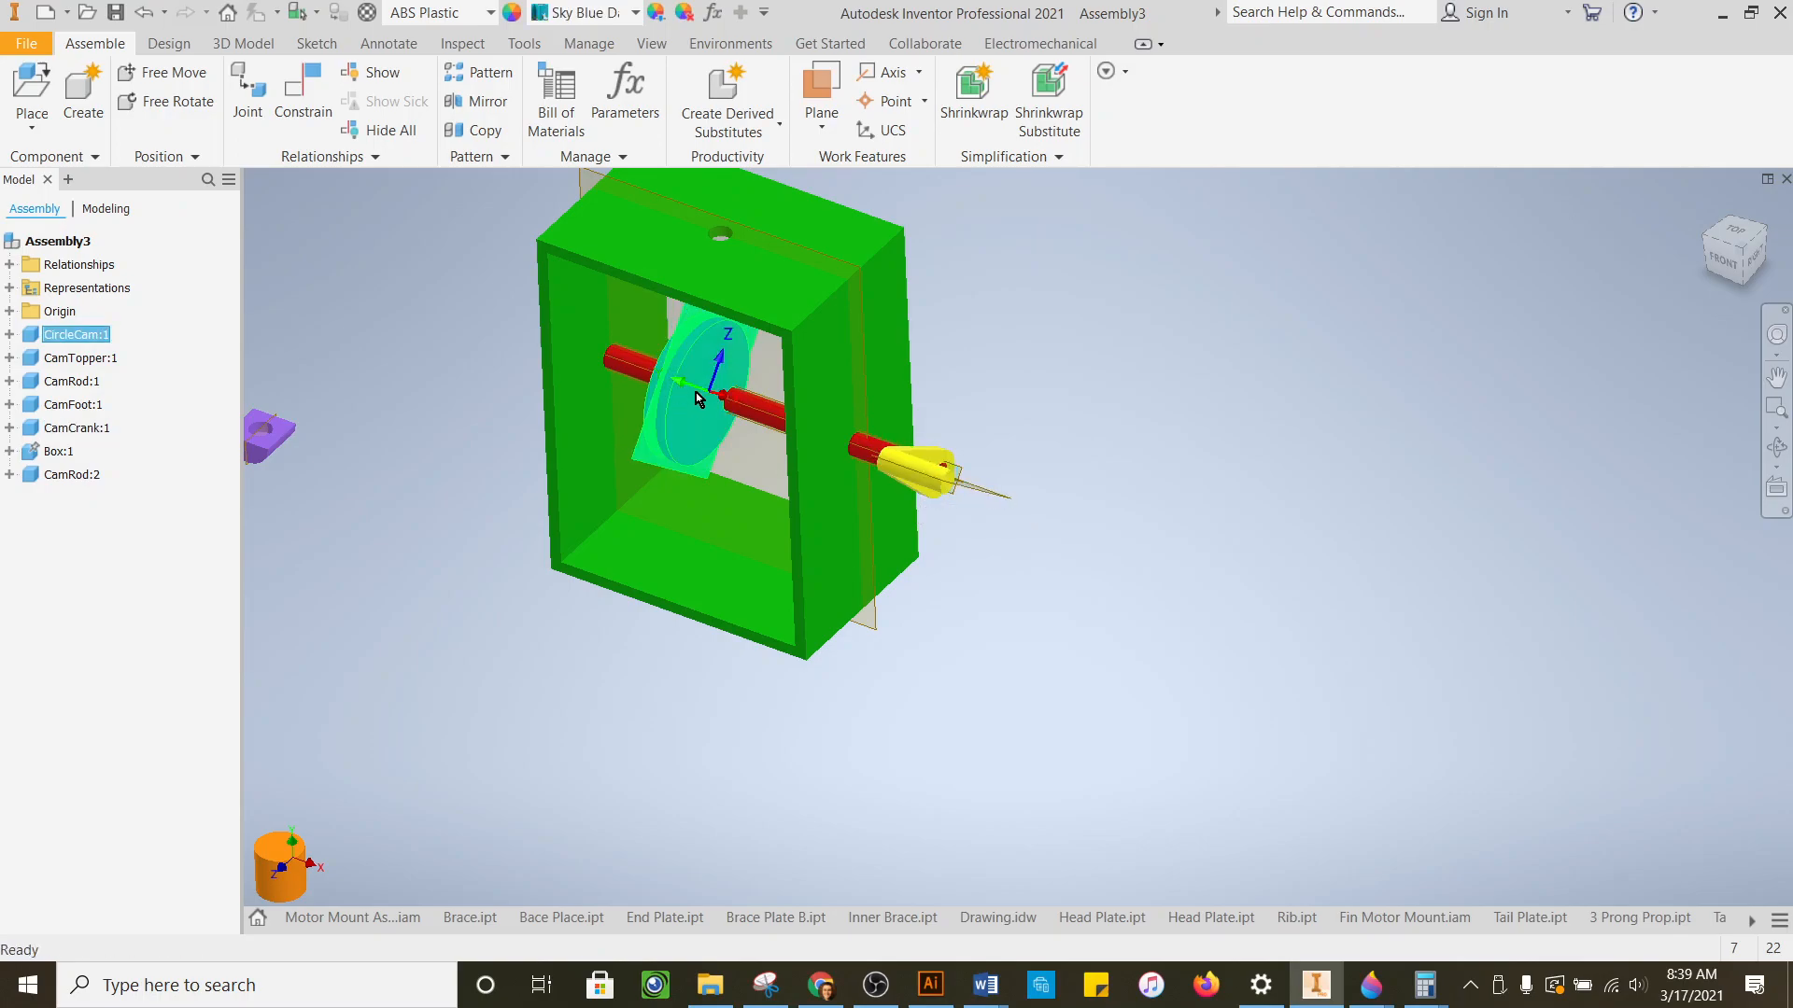
{"action": "scroll", "coordinate": [699, 394], "scroll_direction": "up", "scroll_amount": 2}
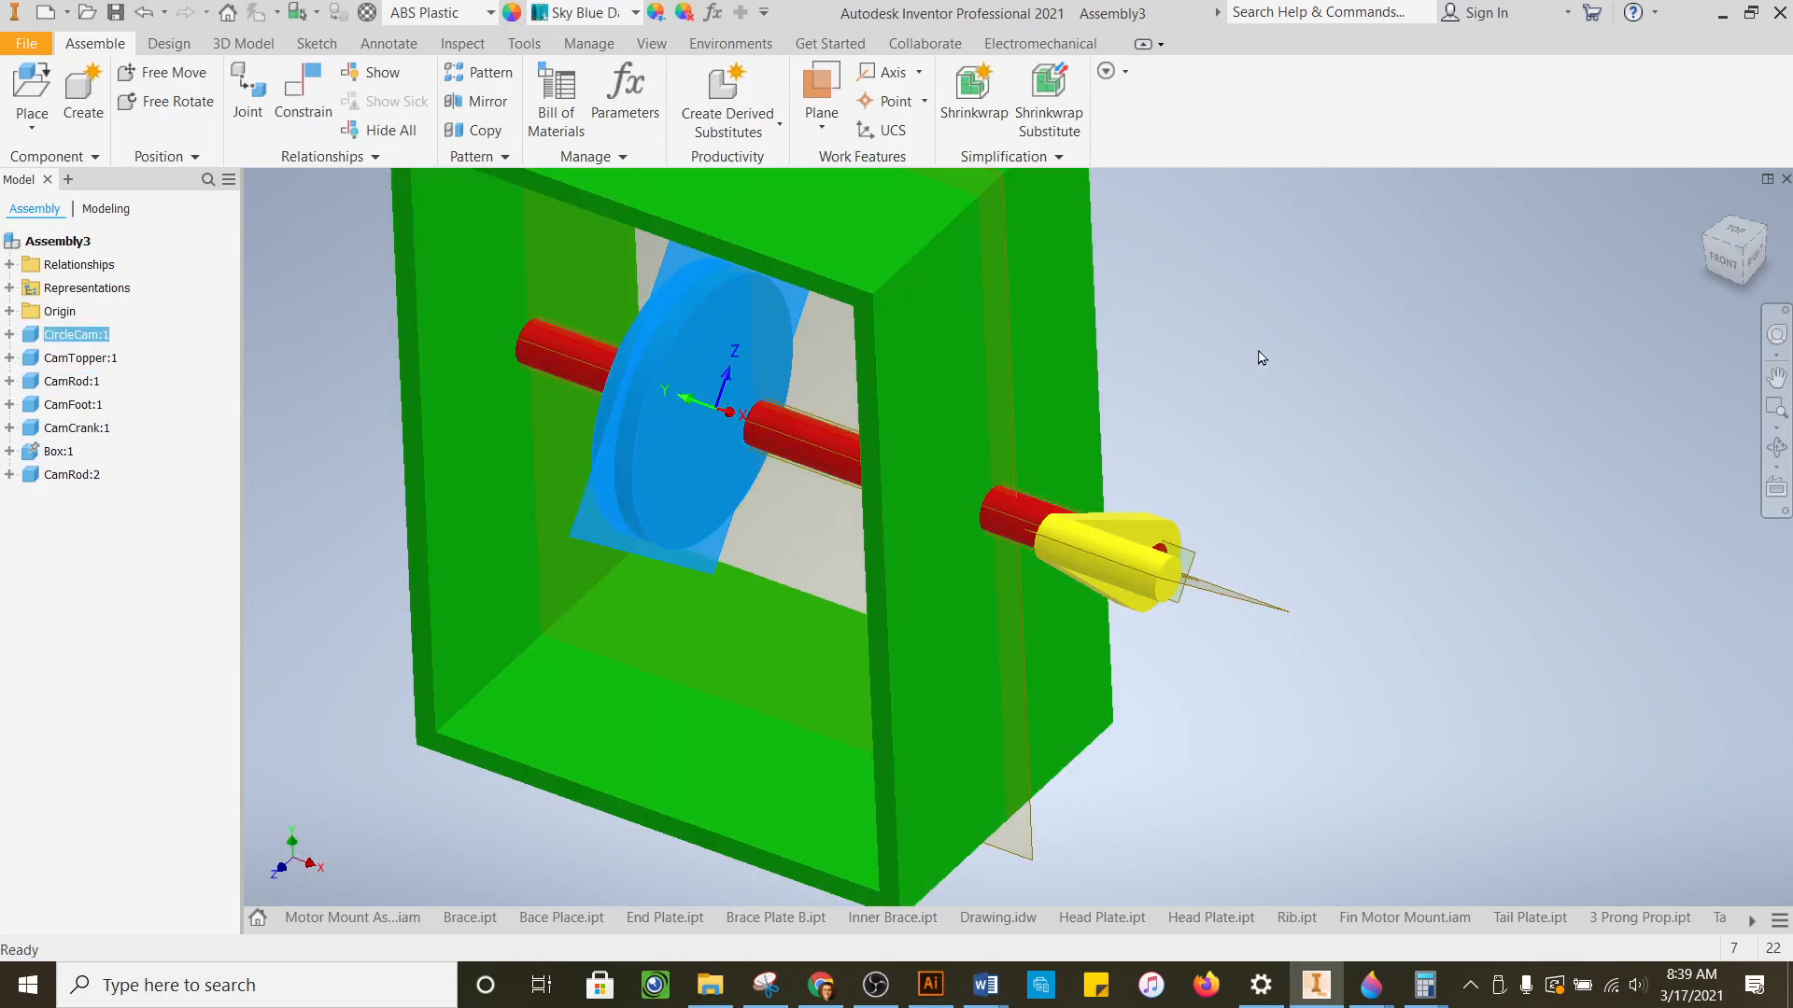
{"action": "mouse_move", "coordinate": [685, 433]}
{"action": "left_mouse_down"}
{"action": "mouse_move", "coordinate": [713, 570]}
{"action": "mouse_move", "coordinate": [682, 821]}
{"action": "mouse_move", "coordinate": [720, 514]}
{"action": "left_mouse_up"}
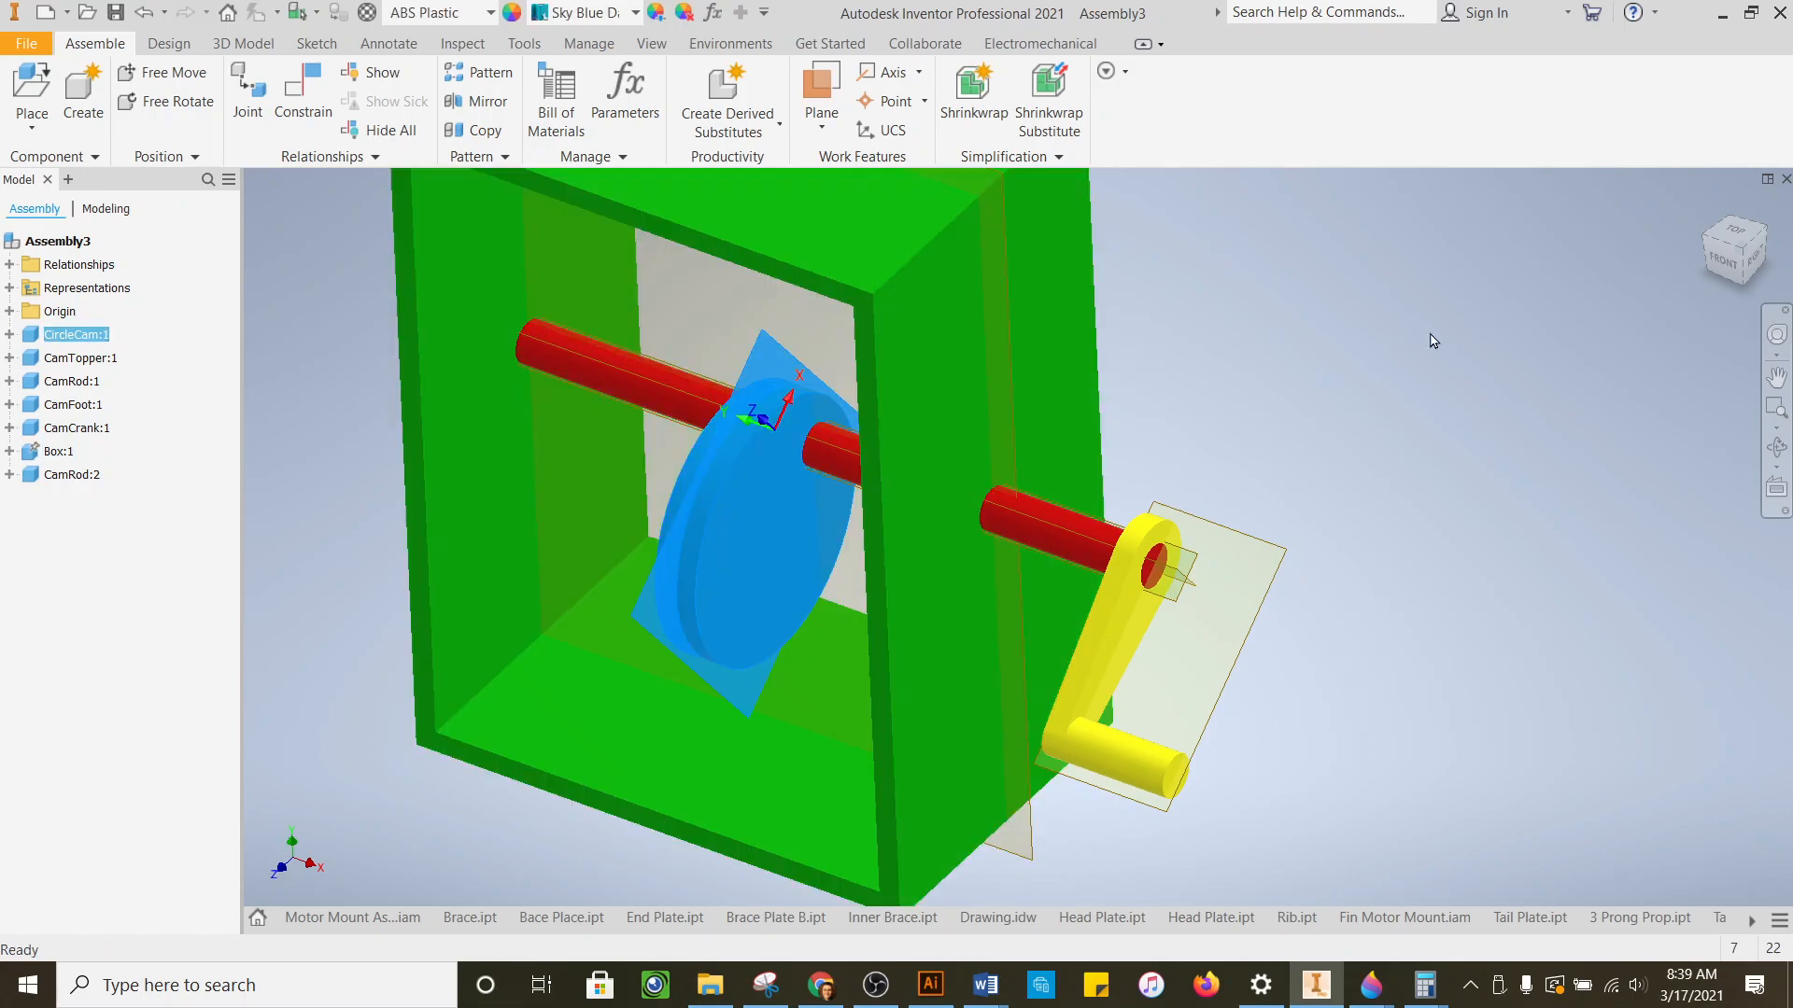
{"action": "left_click_drag", "start_coordinate": [763, 404], "coordinate": [696, 439]}
{"action": "scroll", "coordinate": [613, 401], "scroll_direction": "up", "scroll_amount": 5}
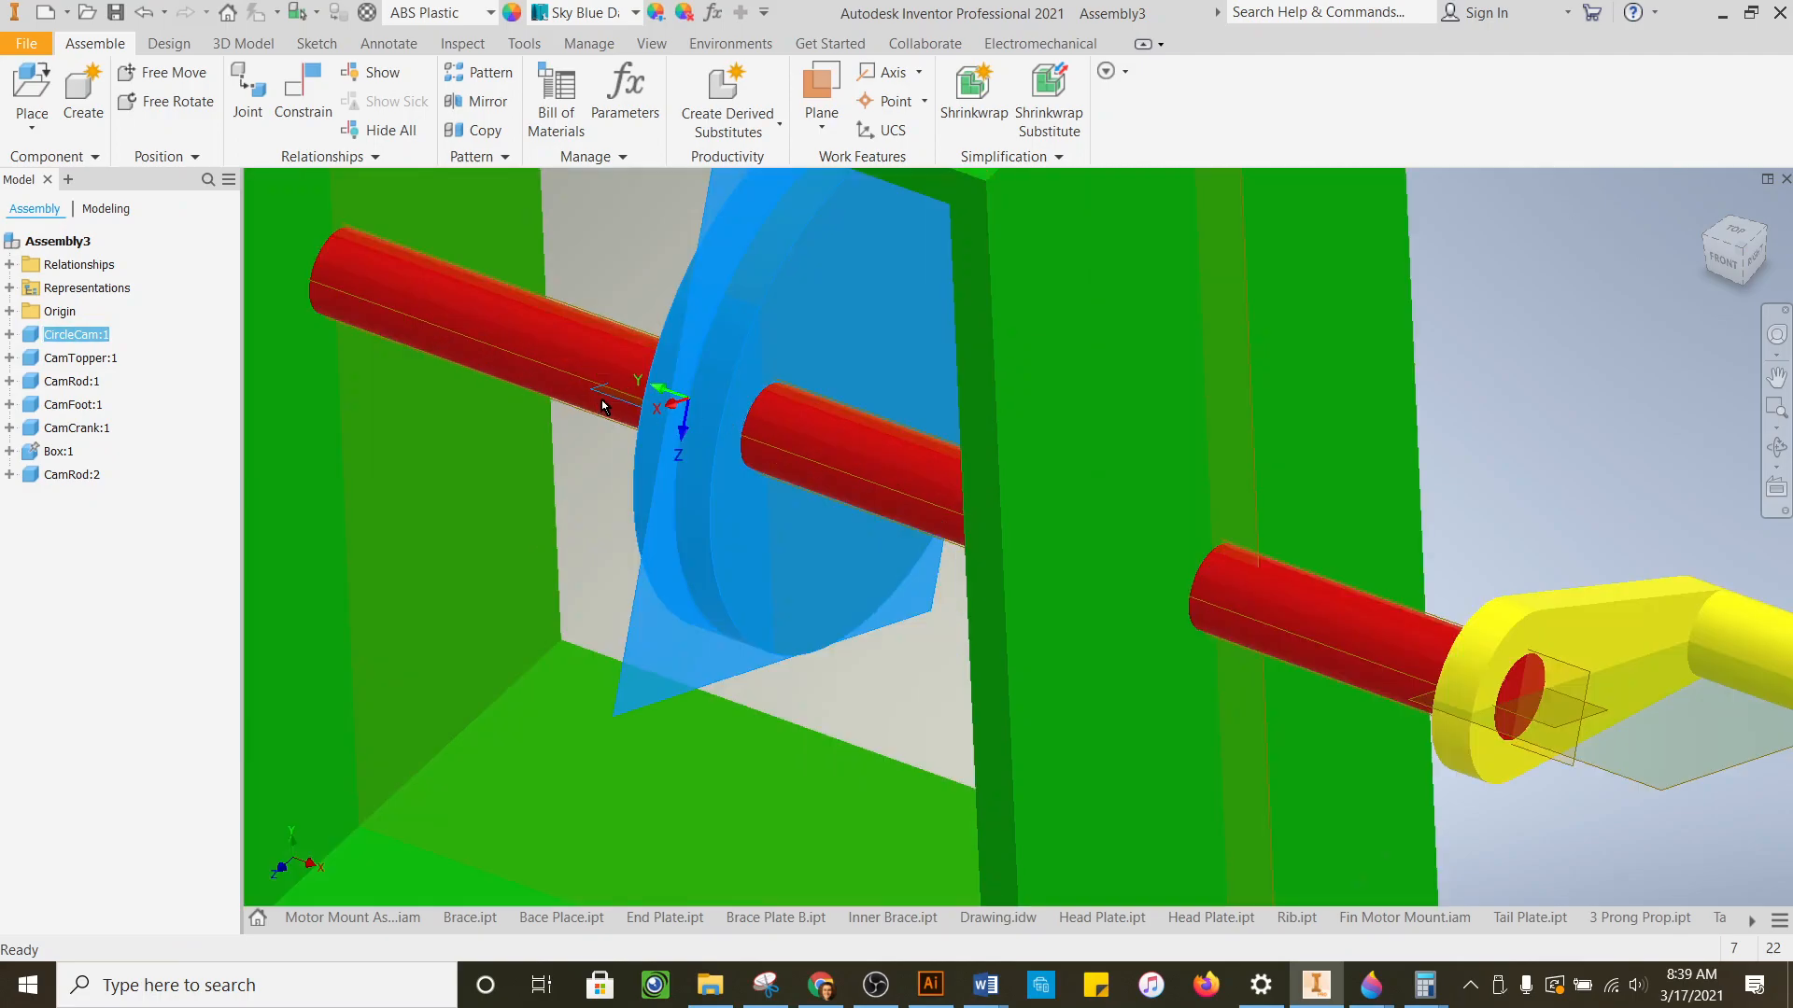
{"action": "scroll", "coordinate": [603, 395], "scroll_direction": "up", "scroll_amount": 3}
{"action": "scroll", "coordinate": [588, 388], "scroll_direction": "down", "scroll_amount": 8}
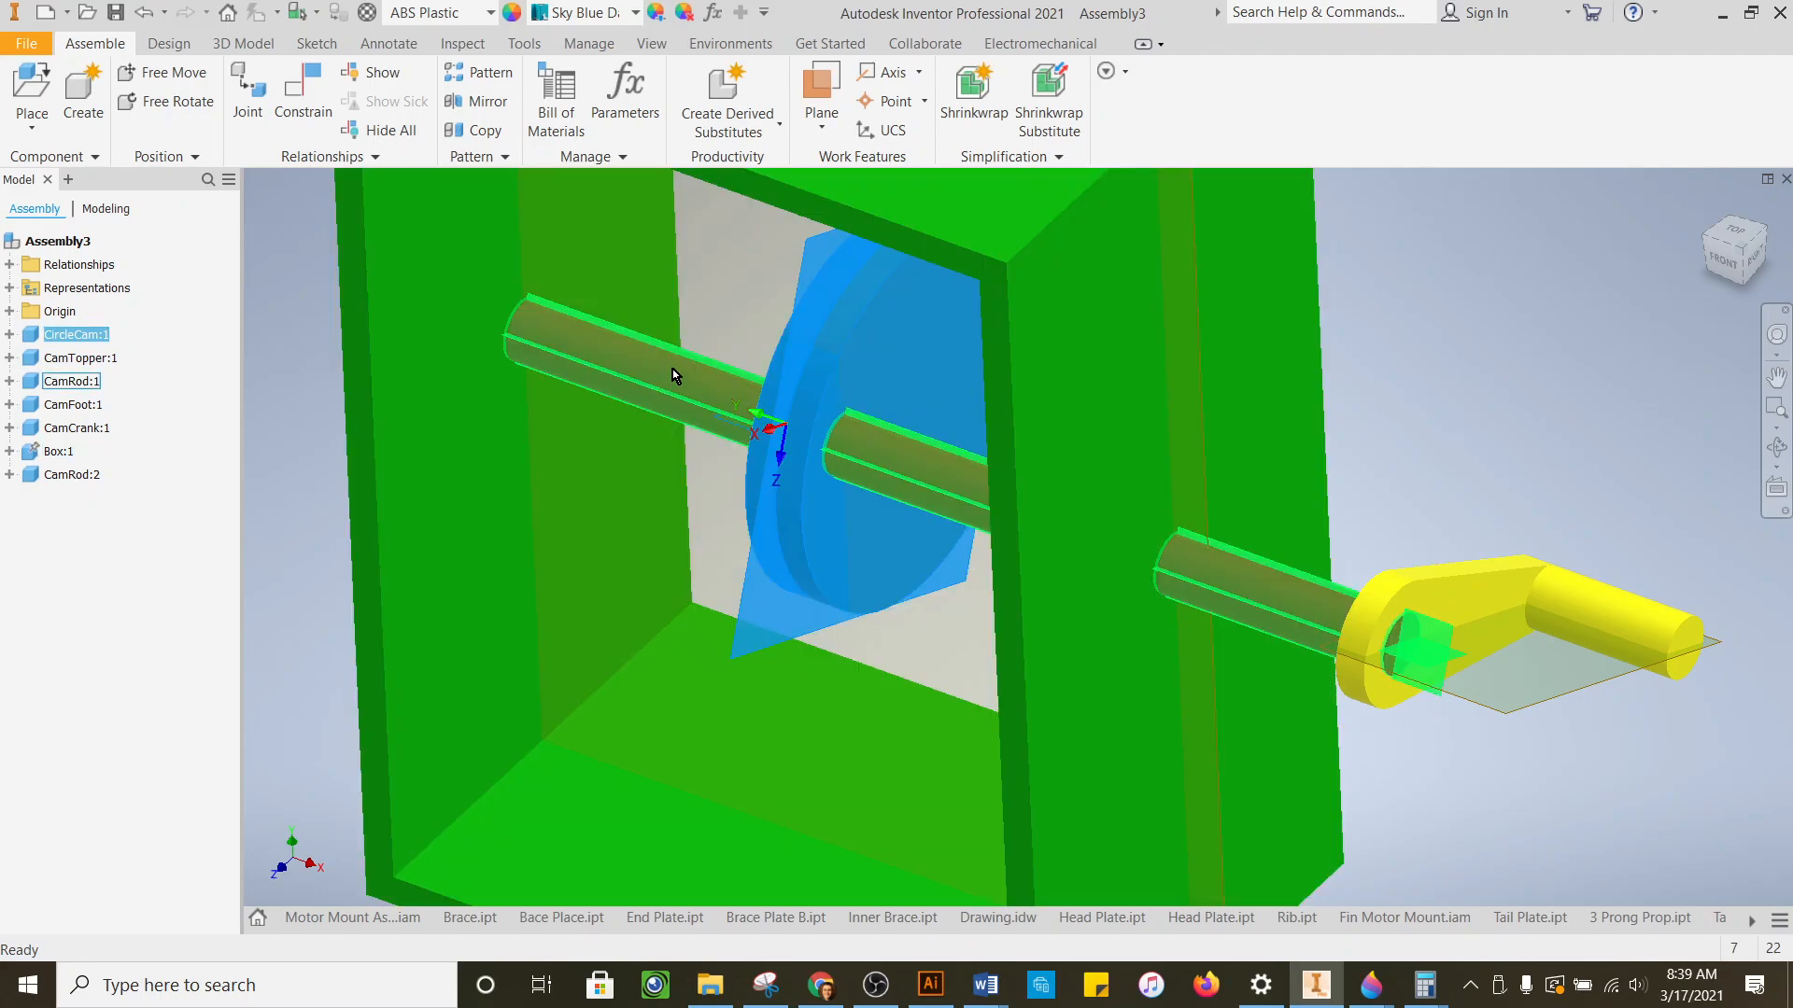
{"action": "scroll", "coordinate": [899, 384], "scroll_direction": "up", "scroll_amount": 5}
{"action": "left_click", "coordinate": [1365, 373]}
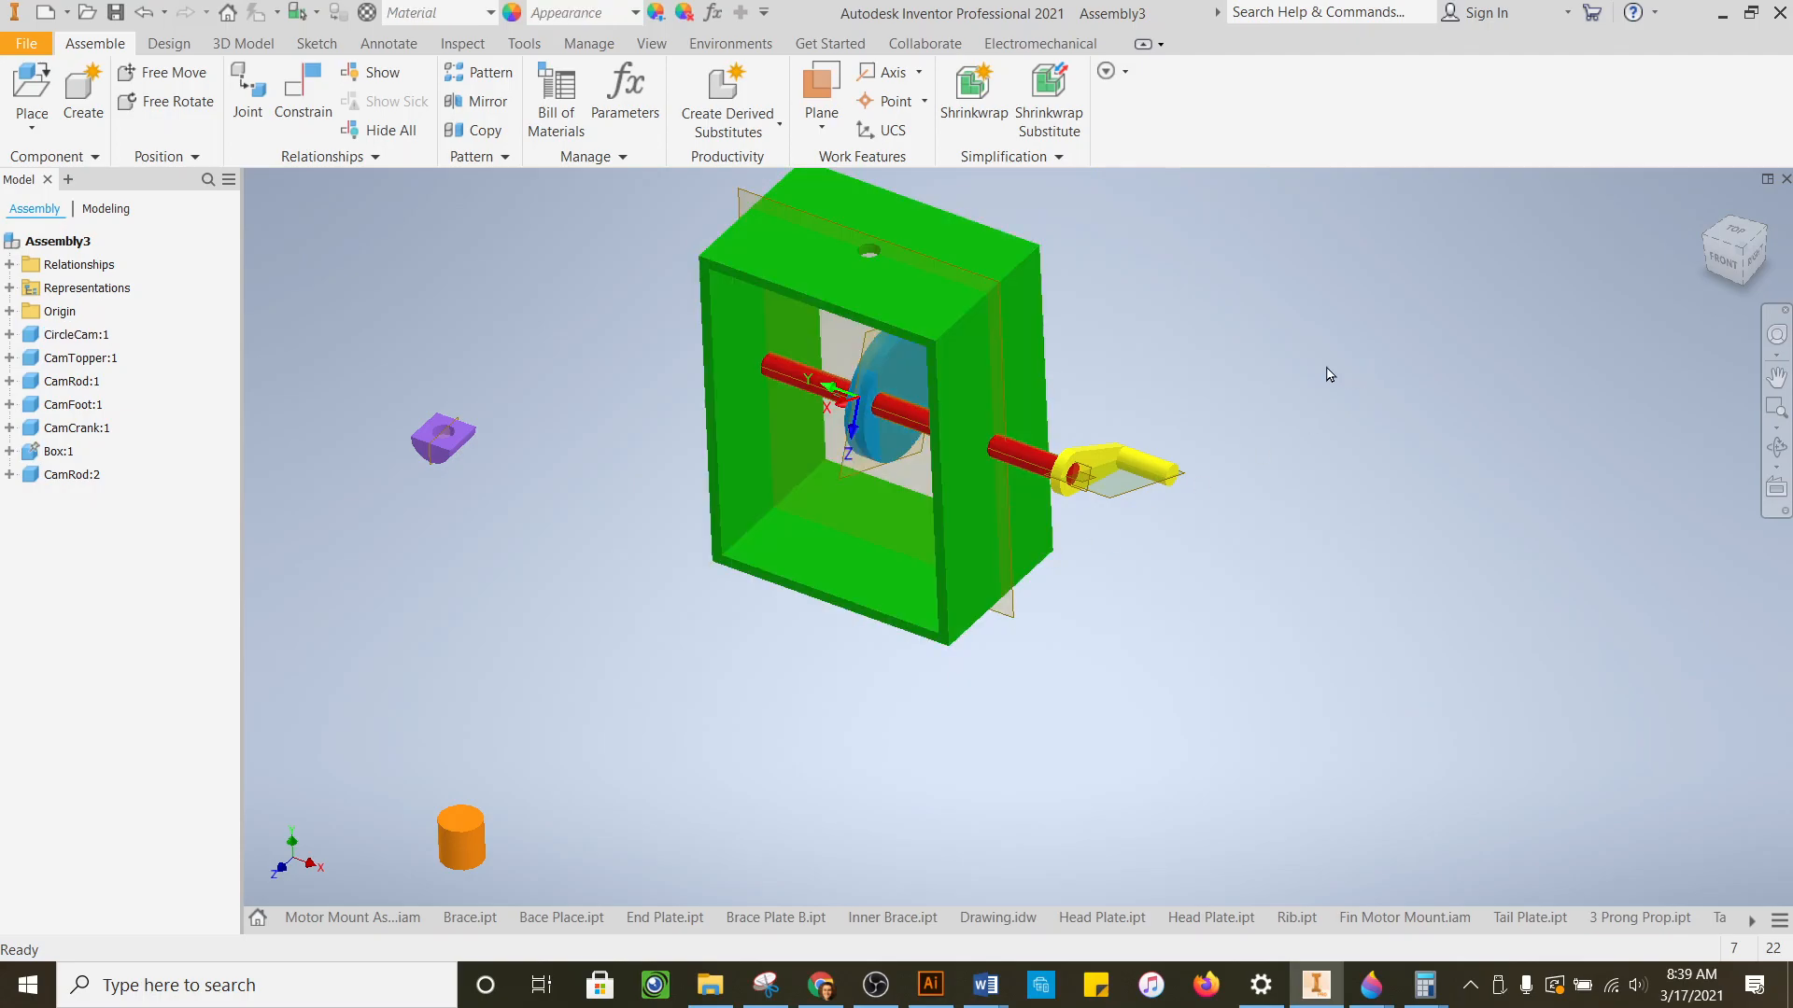
- Move the loose CamRod closer to the Box, placing the orange CamTopper above its upper end and the purple CamFoot below its lower end
{"action": "scroll", "coordinate": [1235, 403], "scroll_direction": "up", "scroll_amount": 3}
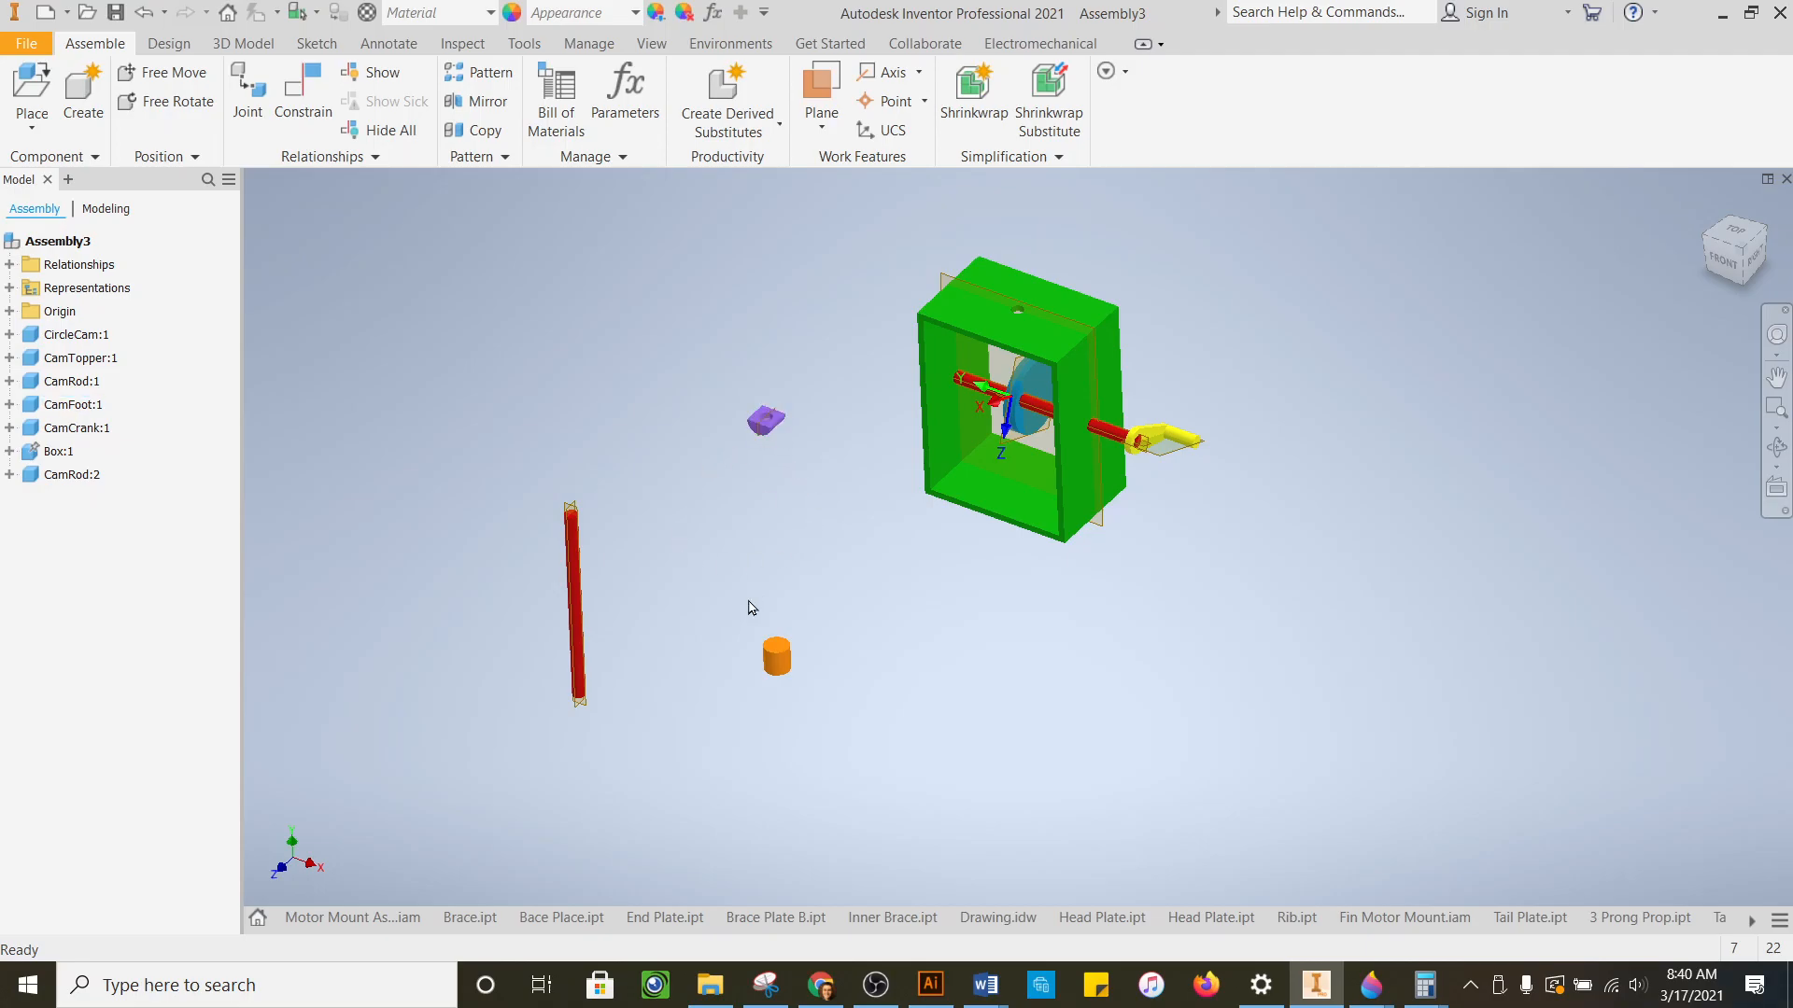
{"action": "left_click_drag", "start_coordinate": [583, 557], "coordinate": [874, 438]}
{"action": "left_click", "coordinate": [939, 634]}
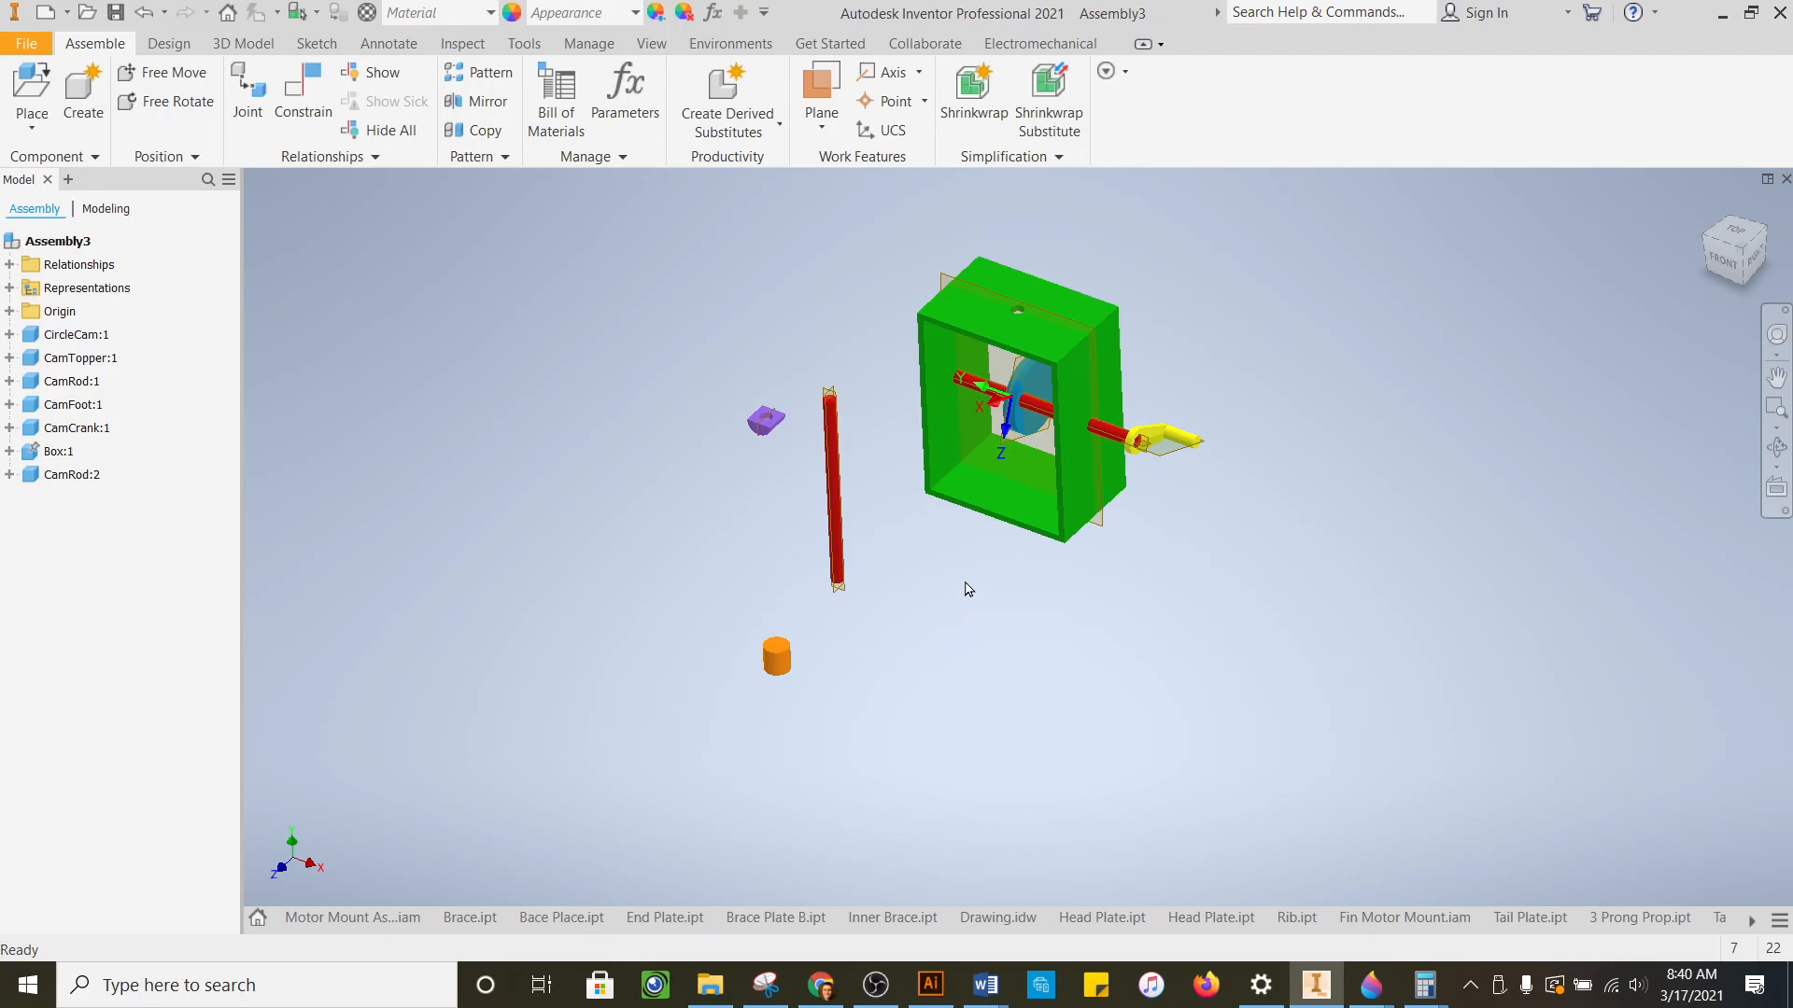
{"action": "scroll", "coordinate": [887, 429], "scroll_direction": "down", "scroll_amount": 3}
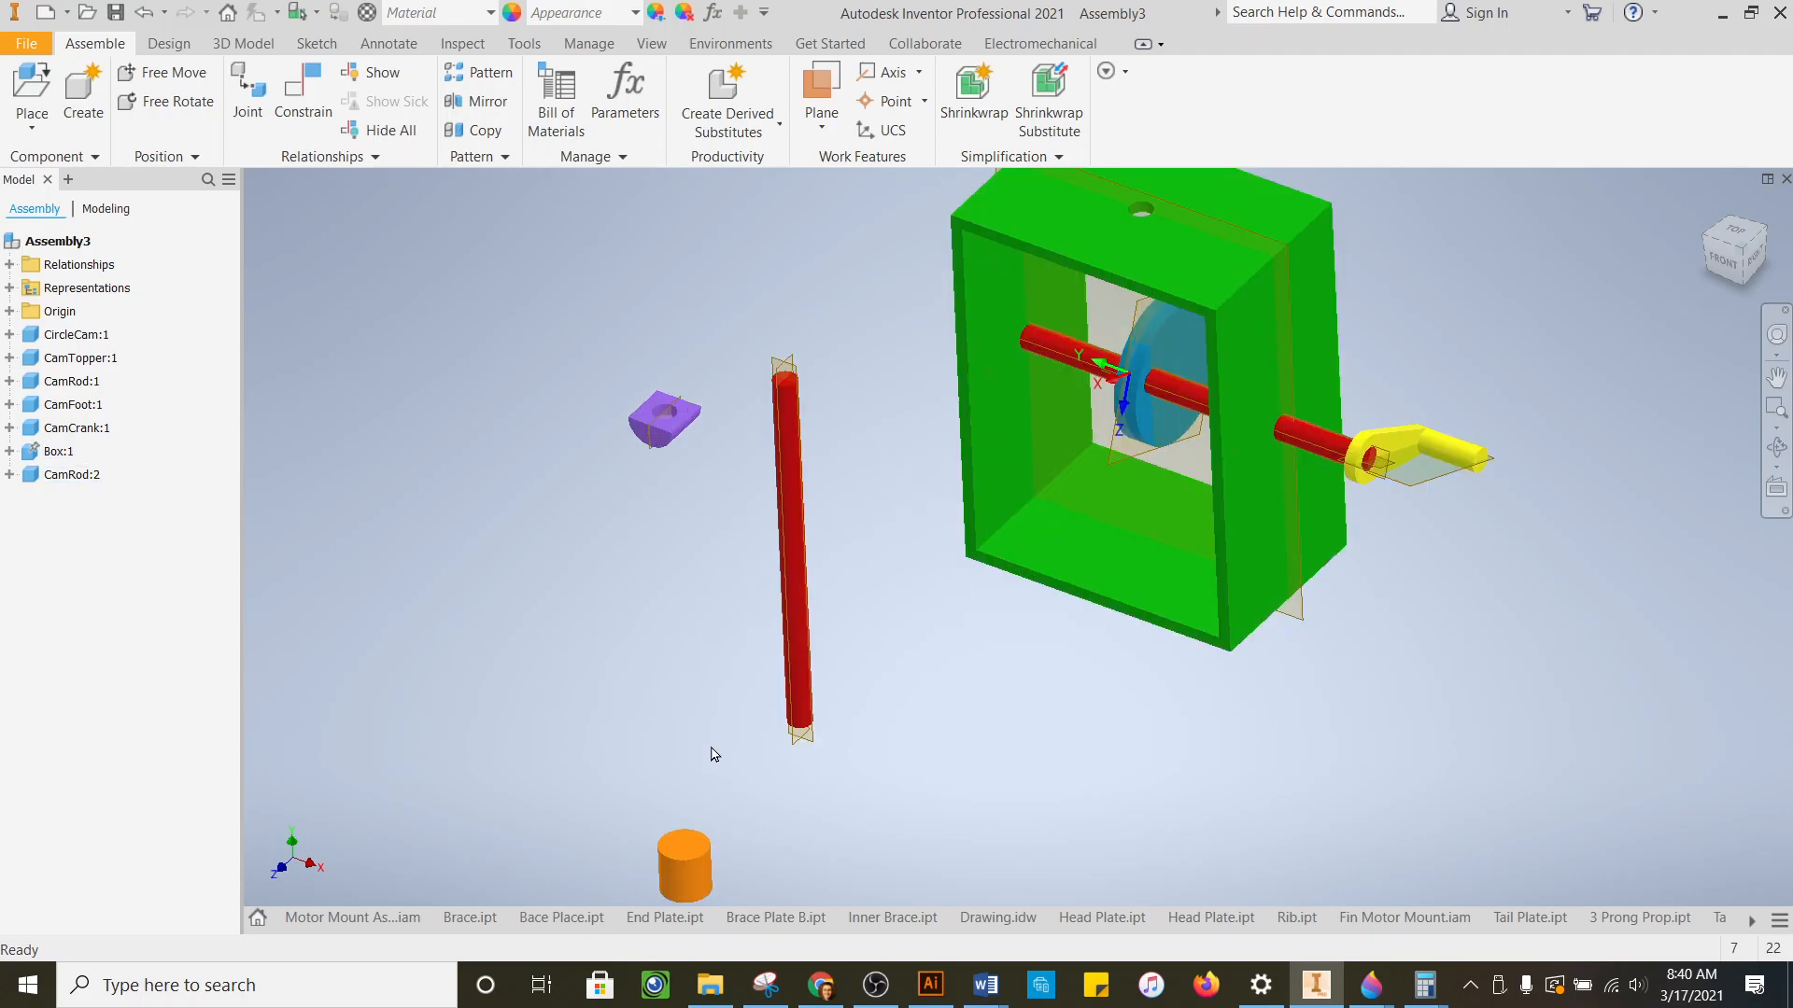
{"action": "left_click_drag", "start_coordinate": [691, 831], "coordinate": [783, 282]}
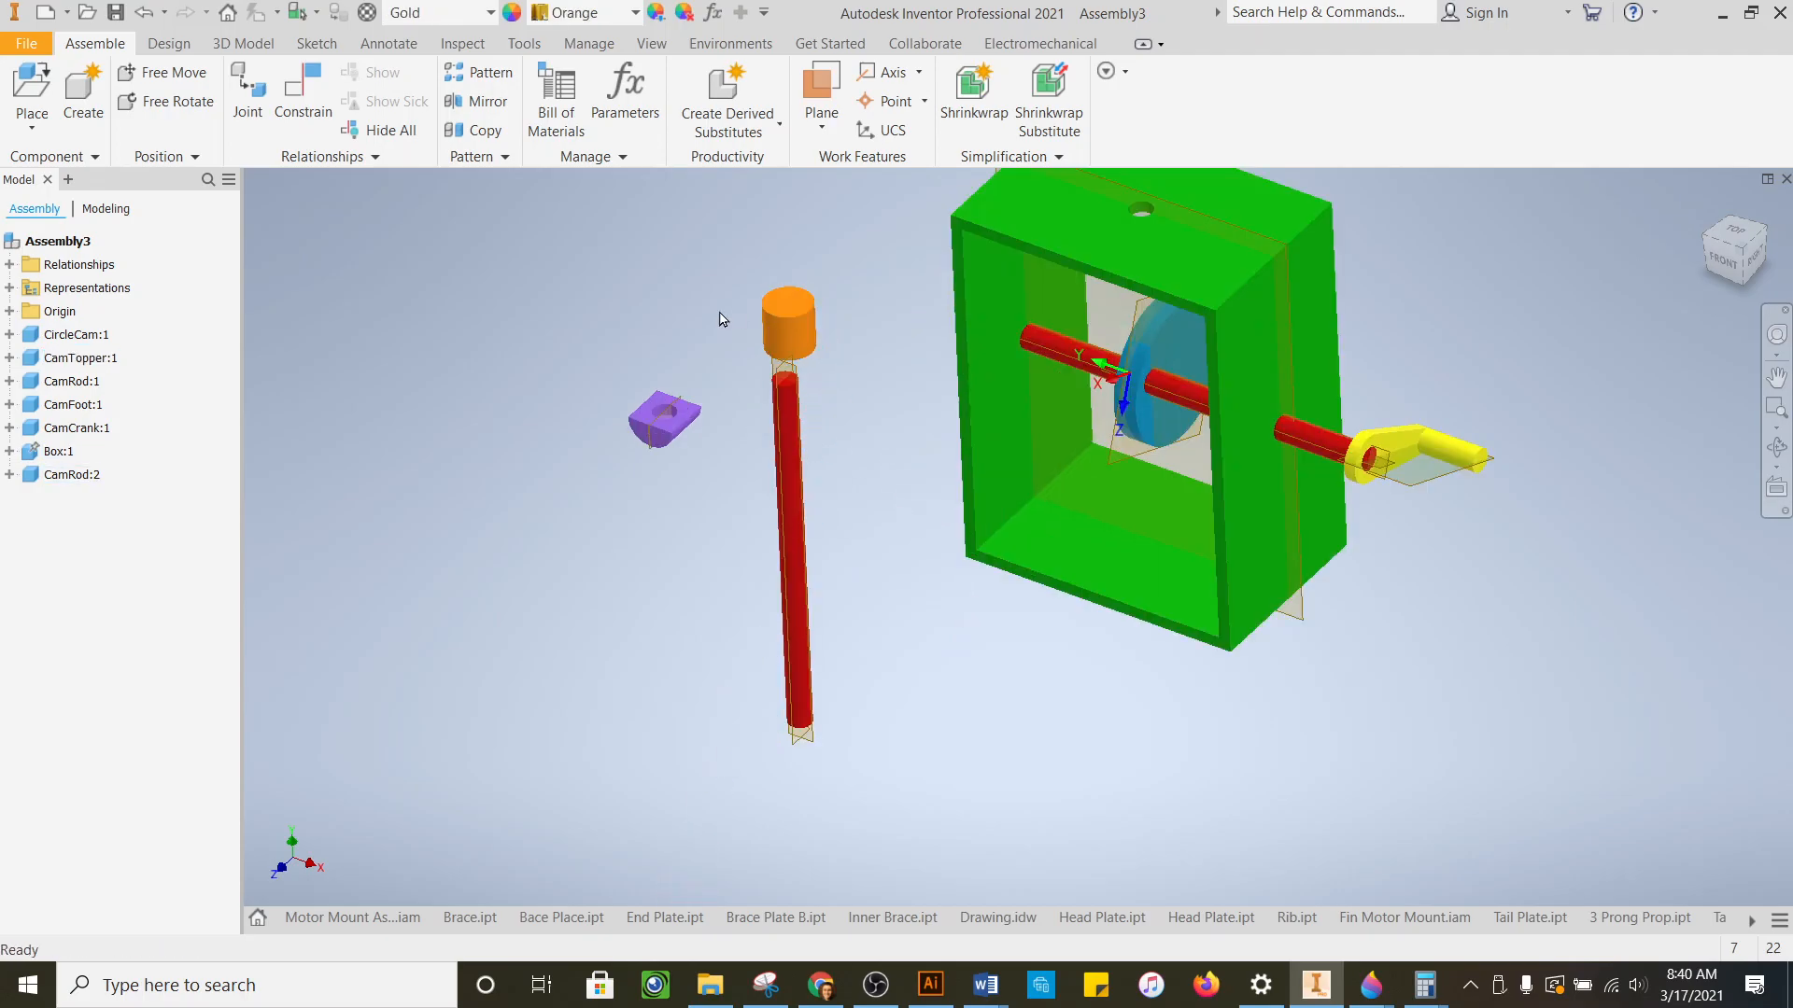
{"action": "left_click_drag", "start_coordinate": [678, 424], "coordinate": [800, 800]}
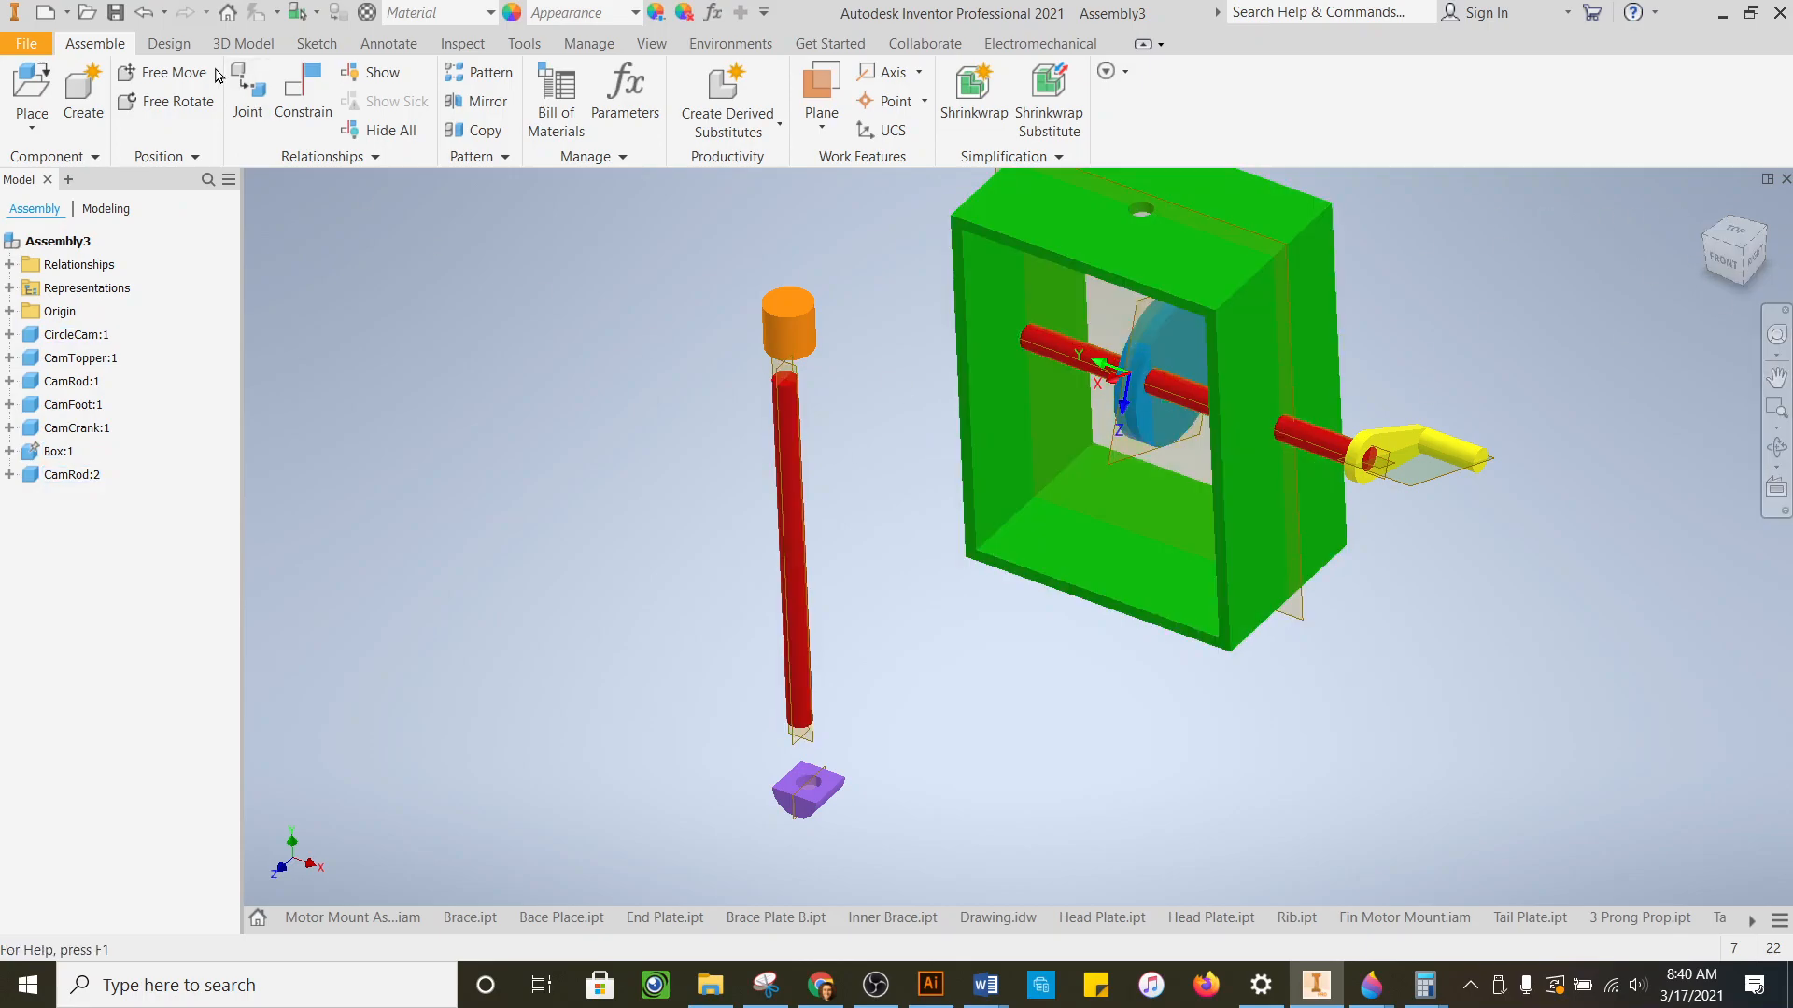
- Insert the loose CamRod's lower end into the CamFoot's hole, matching the hole's bottom edge with the opposed solution and 0.000 in offset
{"action": "left_click", "coordinate": [295, 97]}
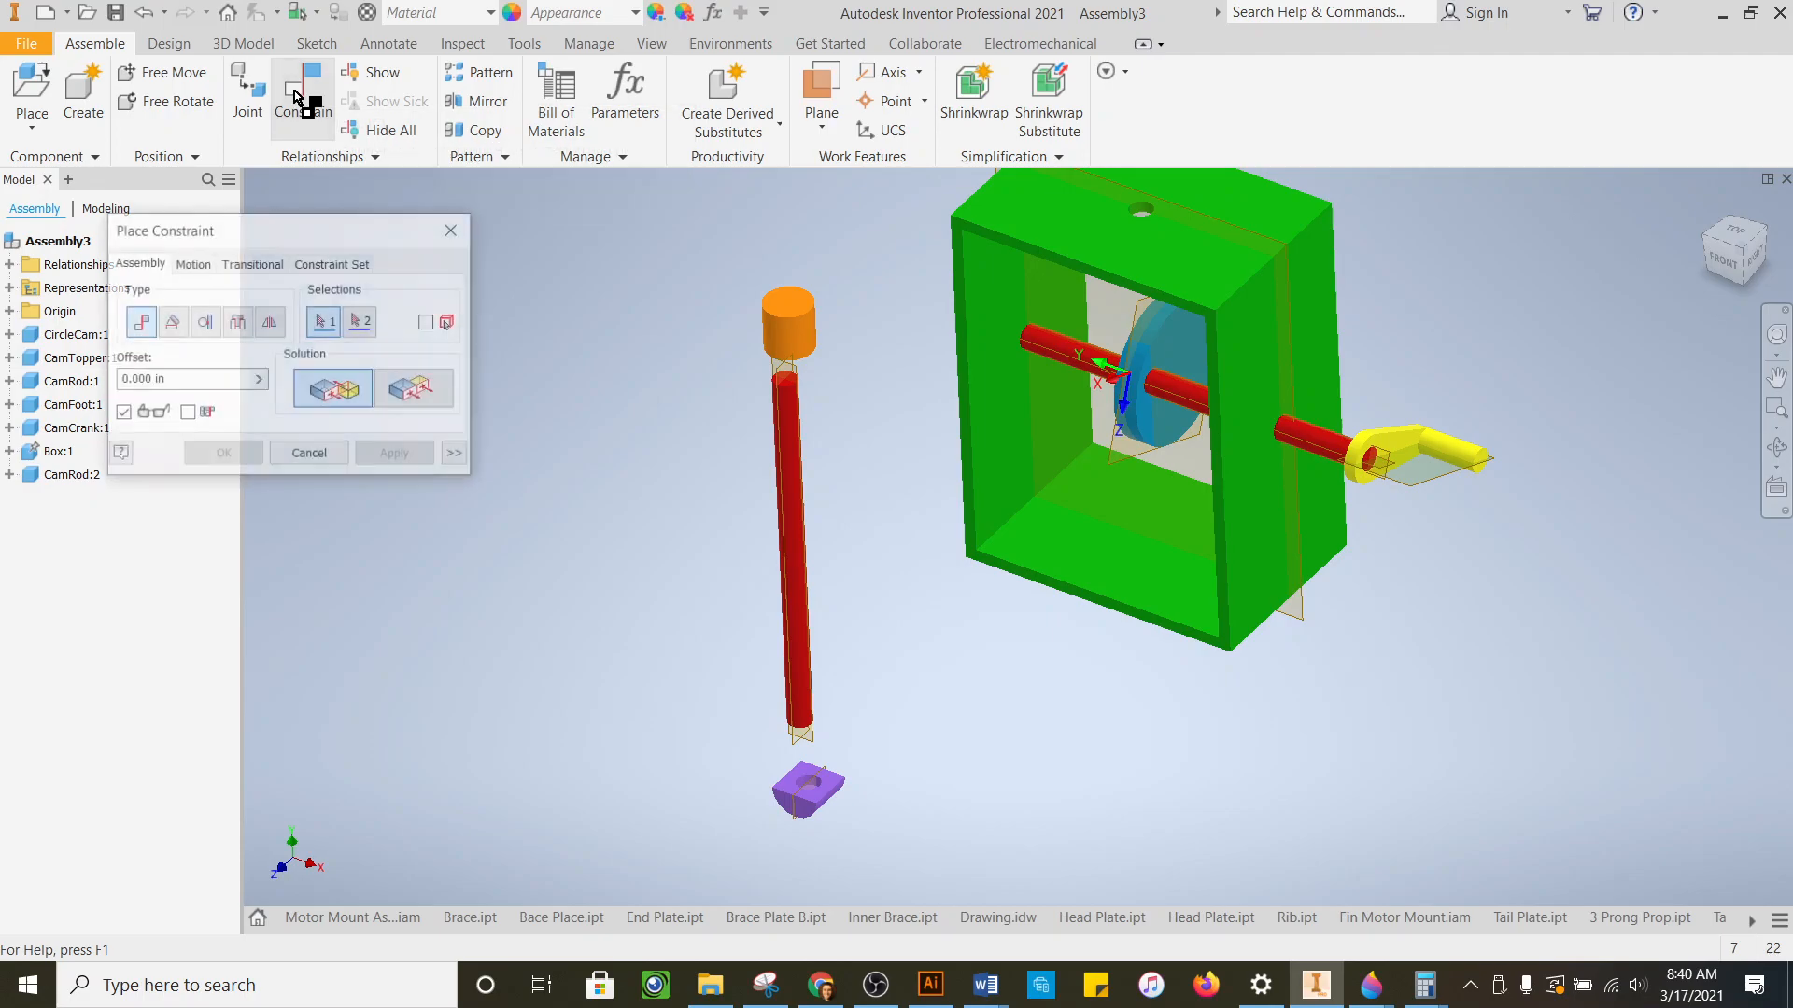
{"action": "left_click", "coordinate": [237, 321]}
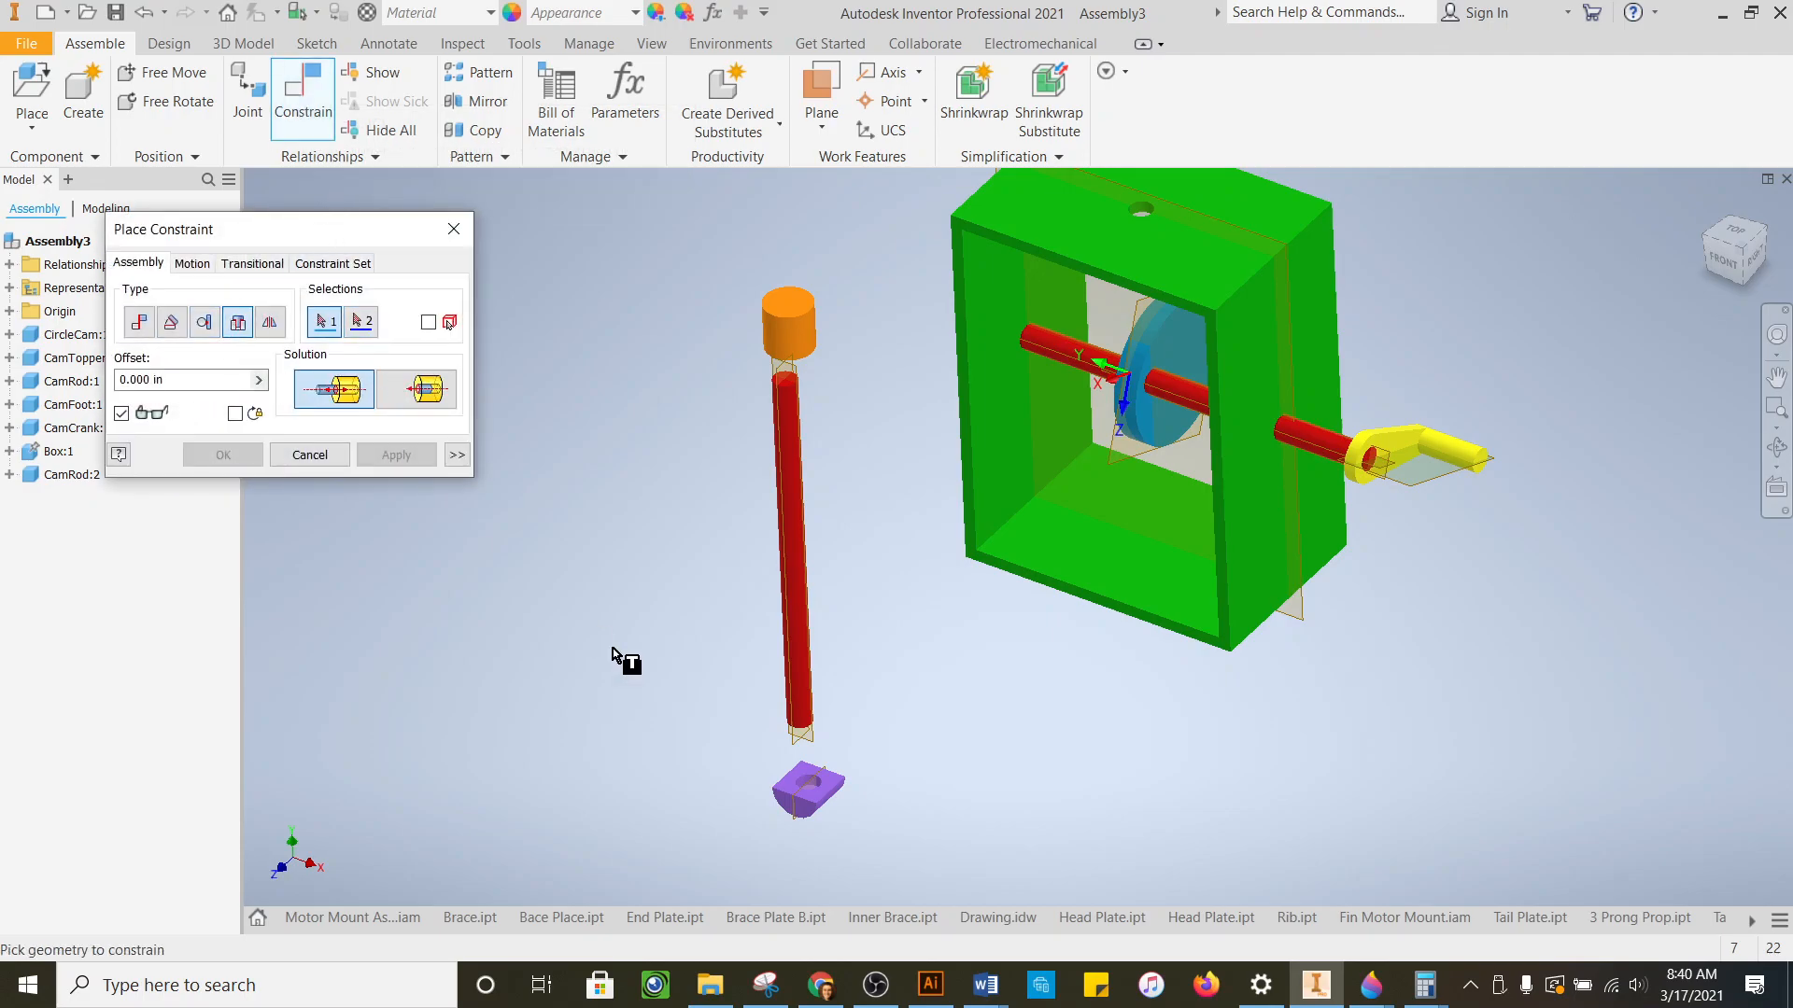
{"action": "scroll", "coordinate": [839, 805], "scroll_direction": "up", "scroll_amount": 5}
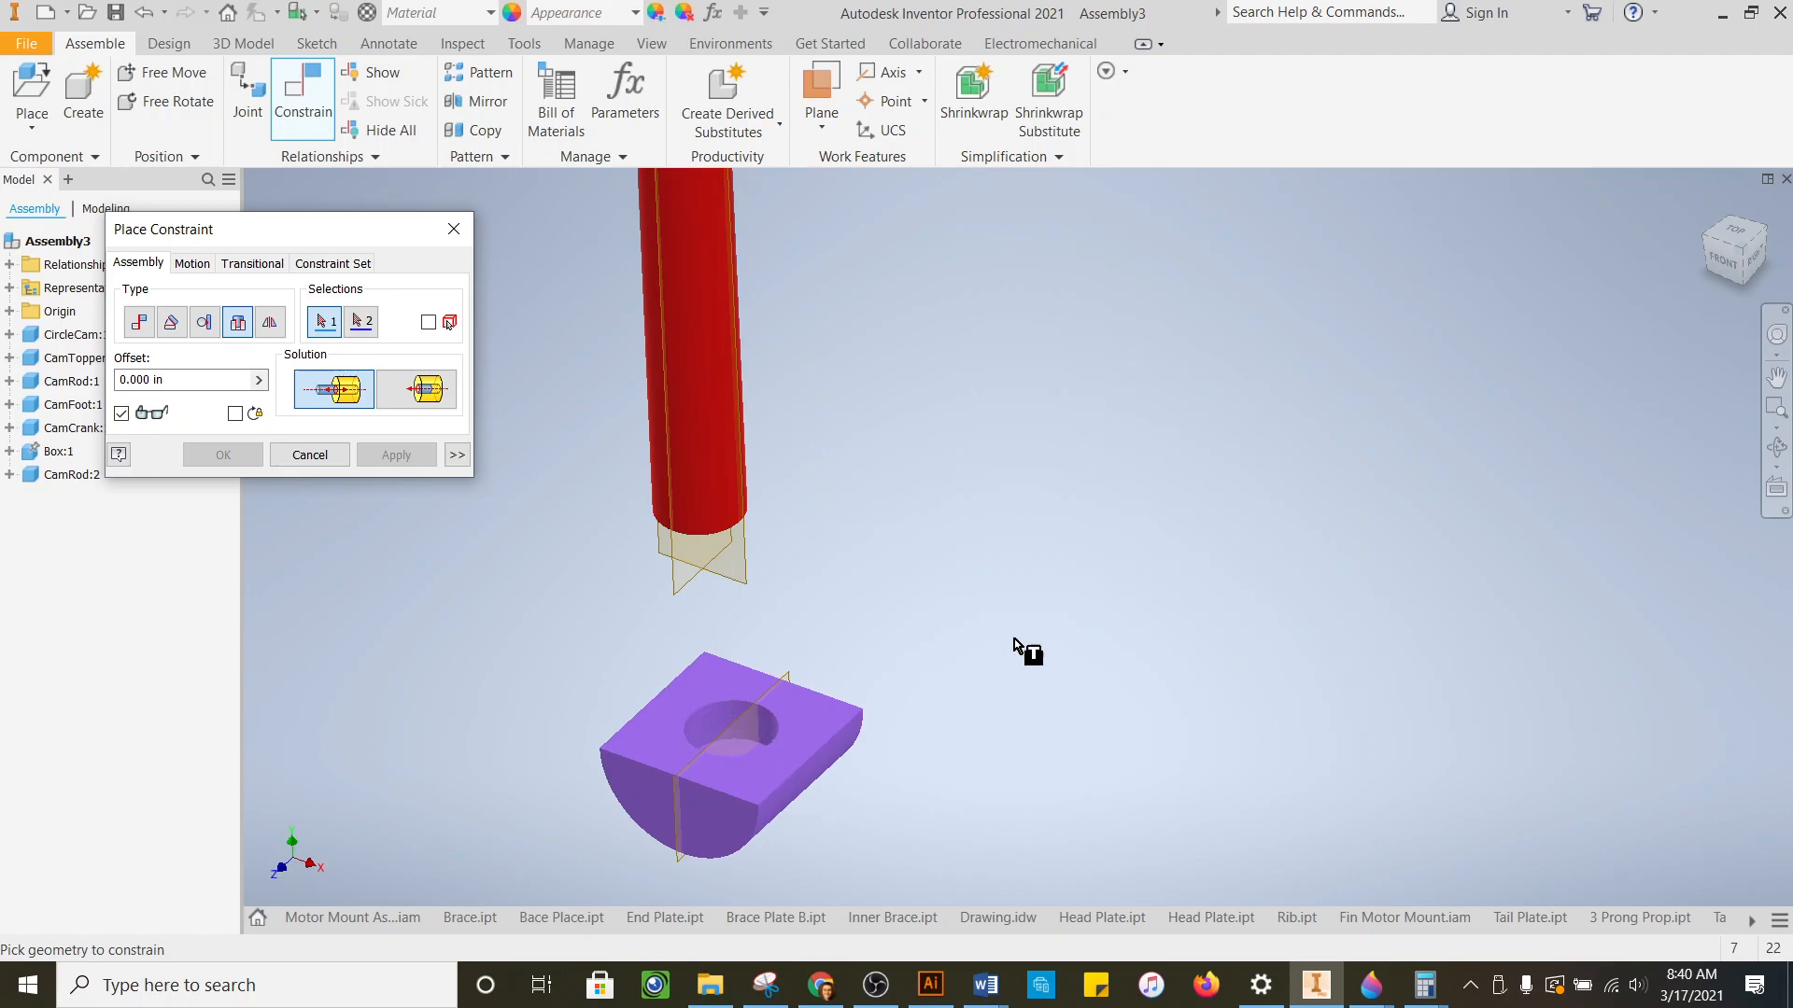
{"action": "left_click_drag", "start_coordinate": [1730, 245], "coordinate": [1731, 289]}
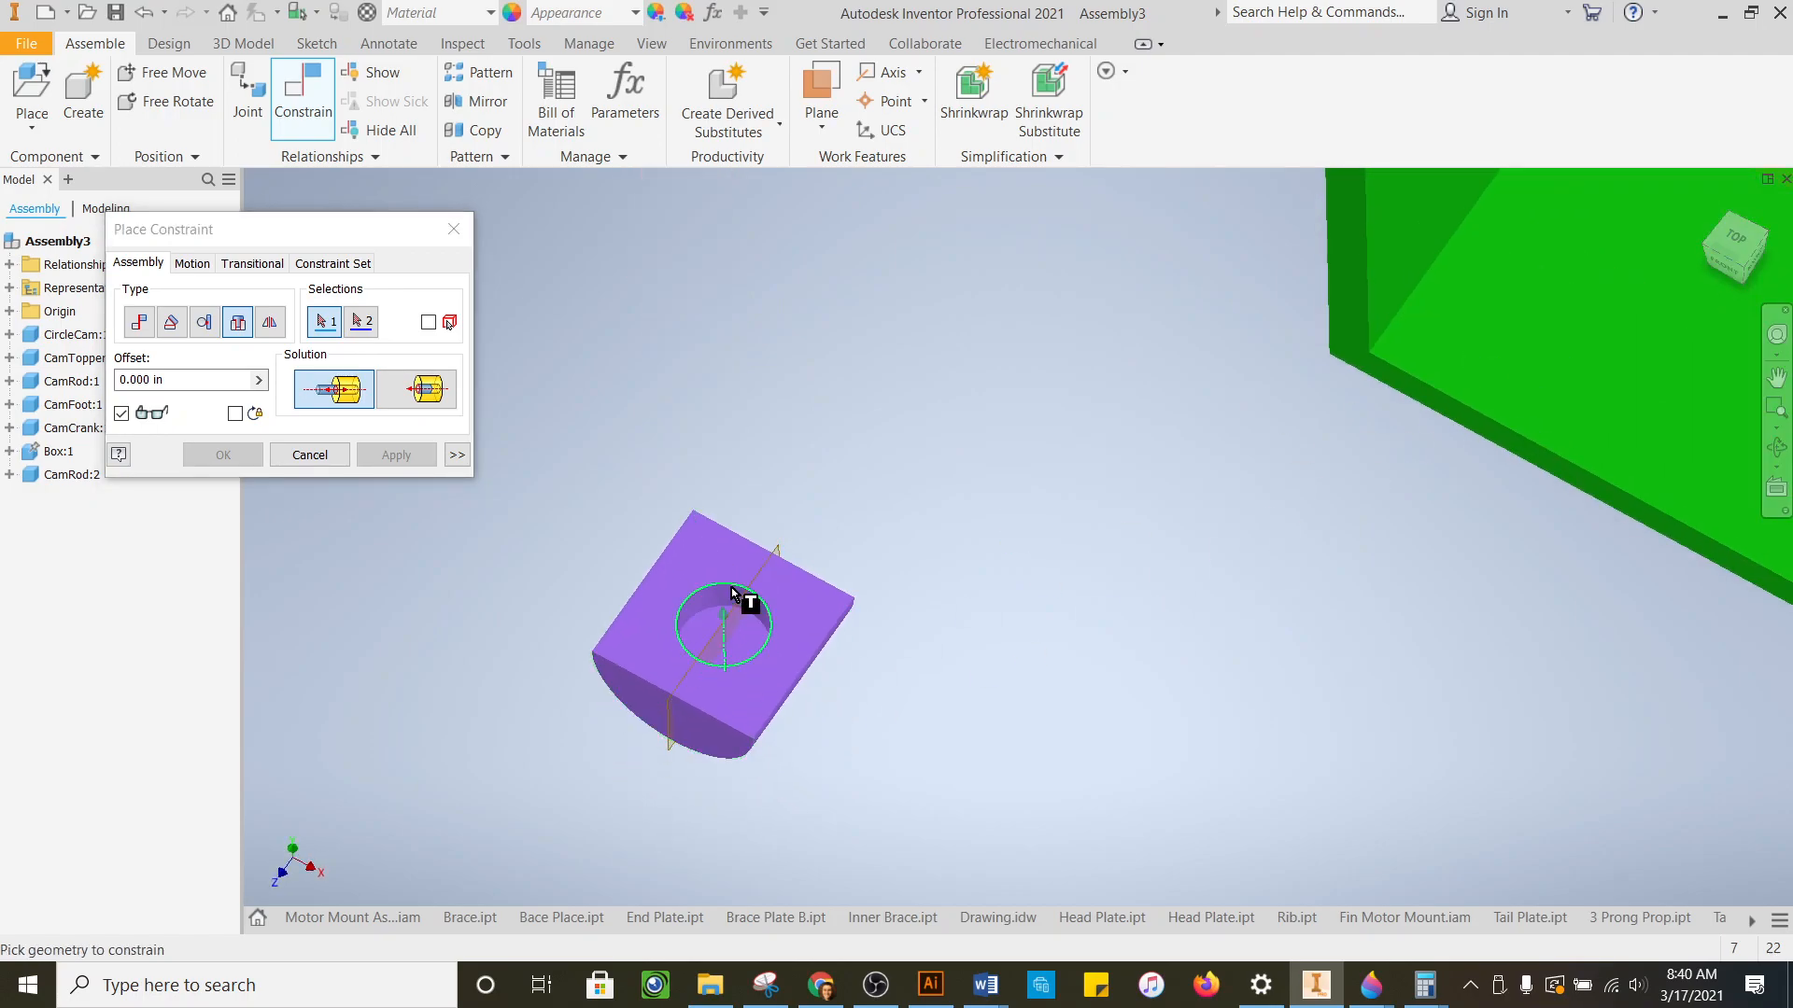
{"action": "scroll", "coordinate": [731, 586], "scroll_direction": "down", "scroll_amount": 3}
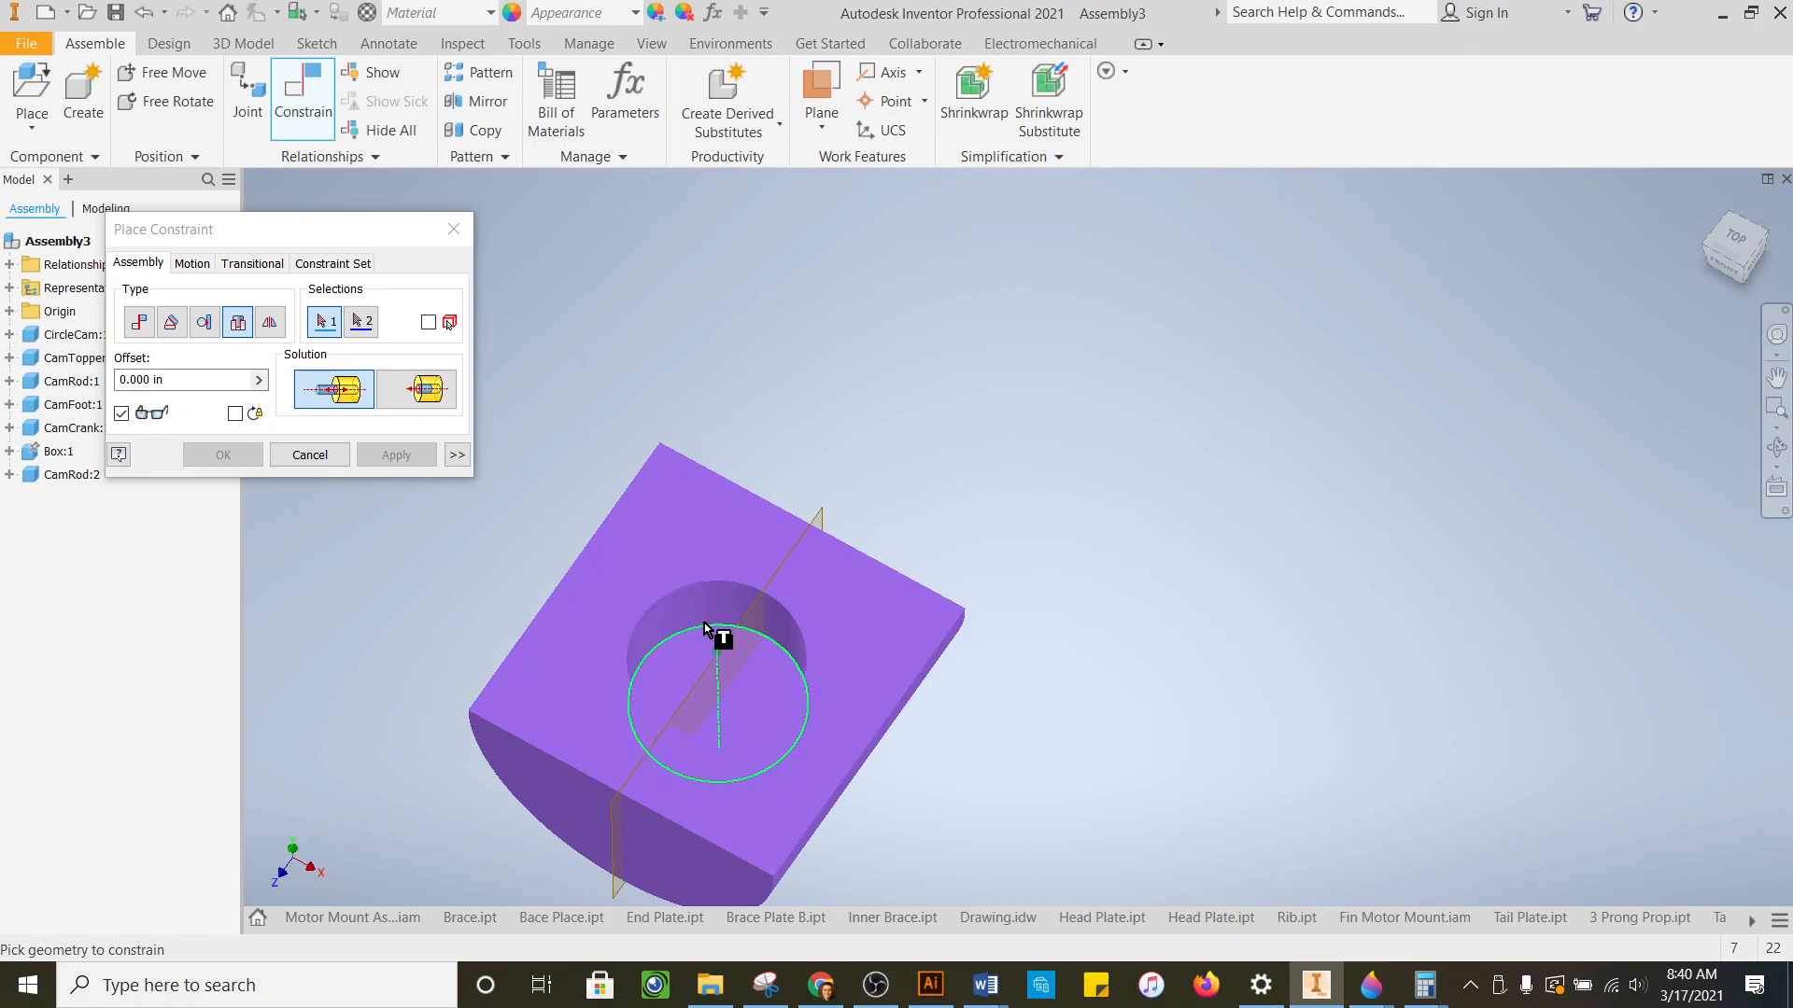
{"action": "left_click", "coordinate": [682, 630]}
{"action": "scroll", "coordinate": [832, 669], "scroll_direction": "down", "scroll_amount": 6}
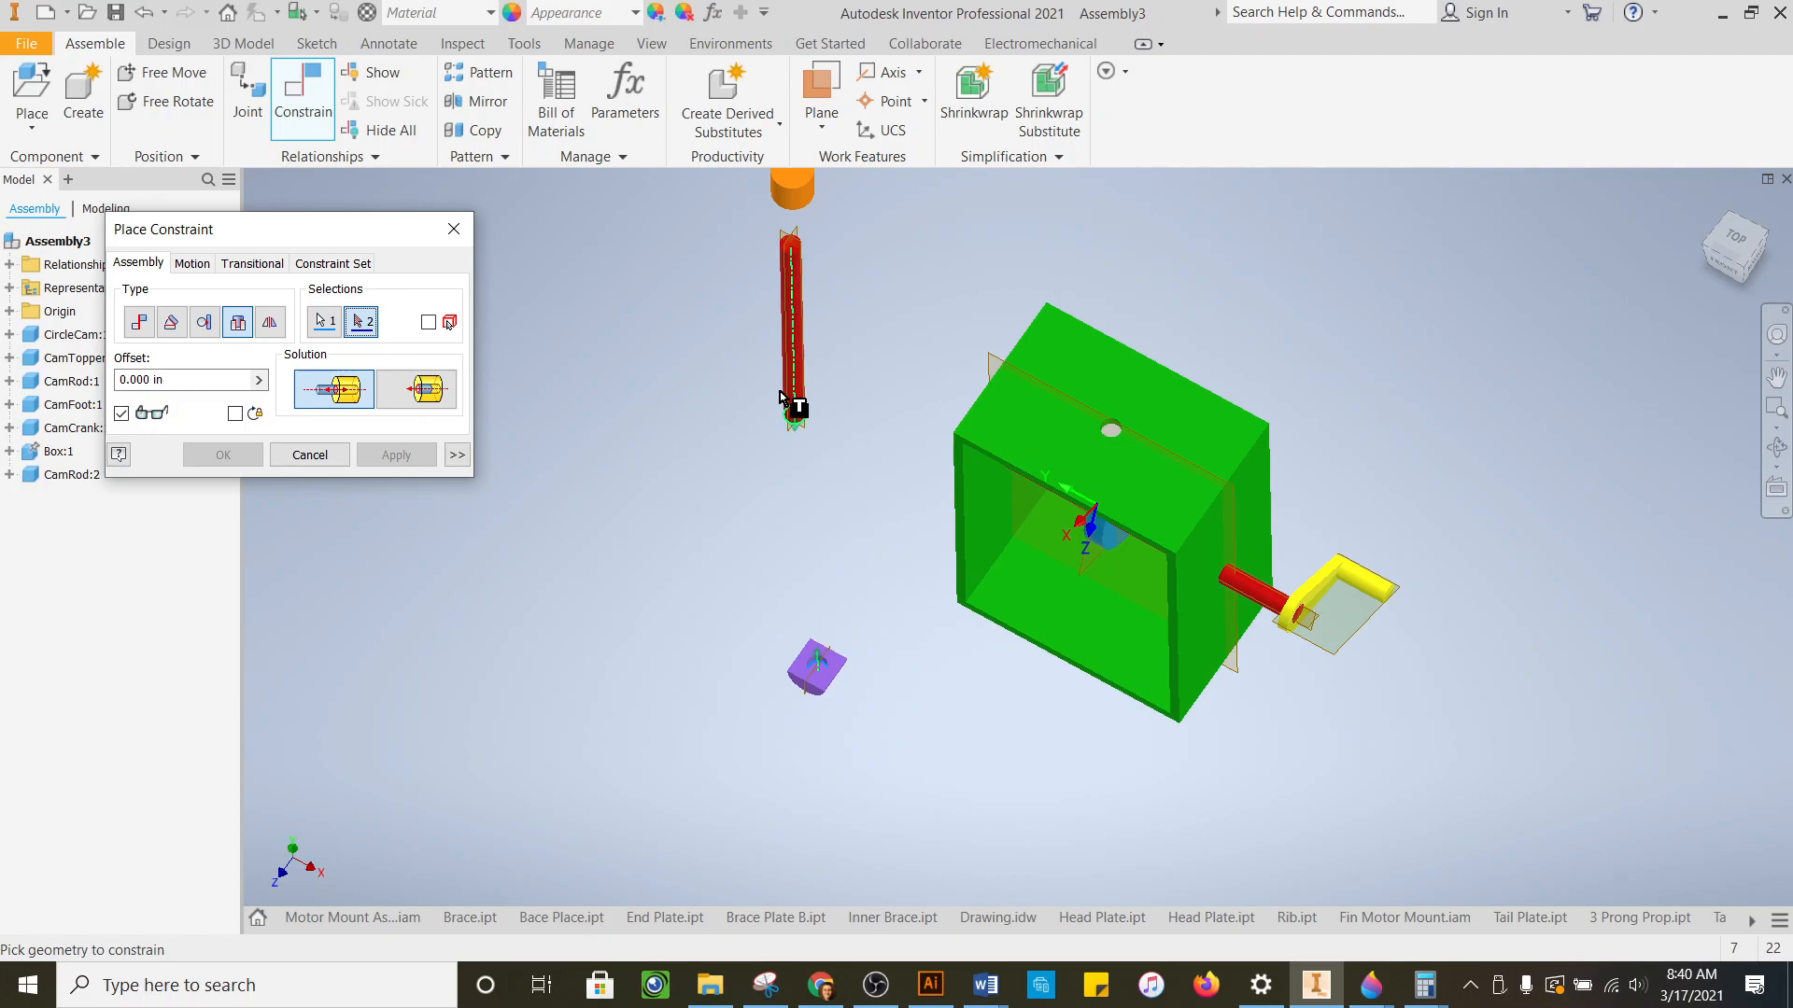
{"action": "scroll", "coordinate": [867, 510], "scroll_direction": "up", "scroll_amount": 5}
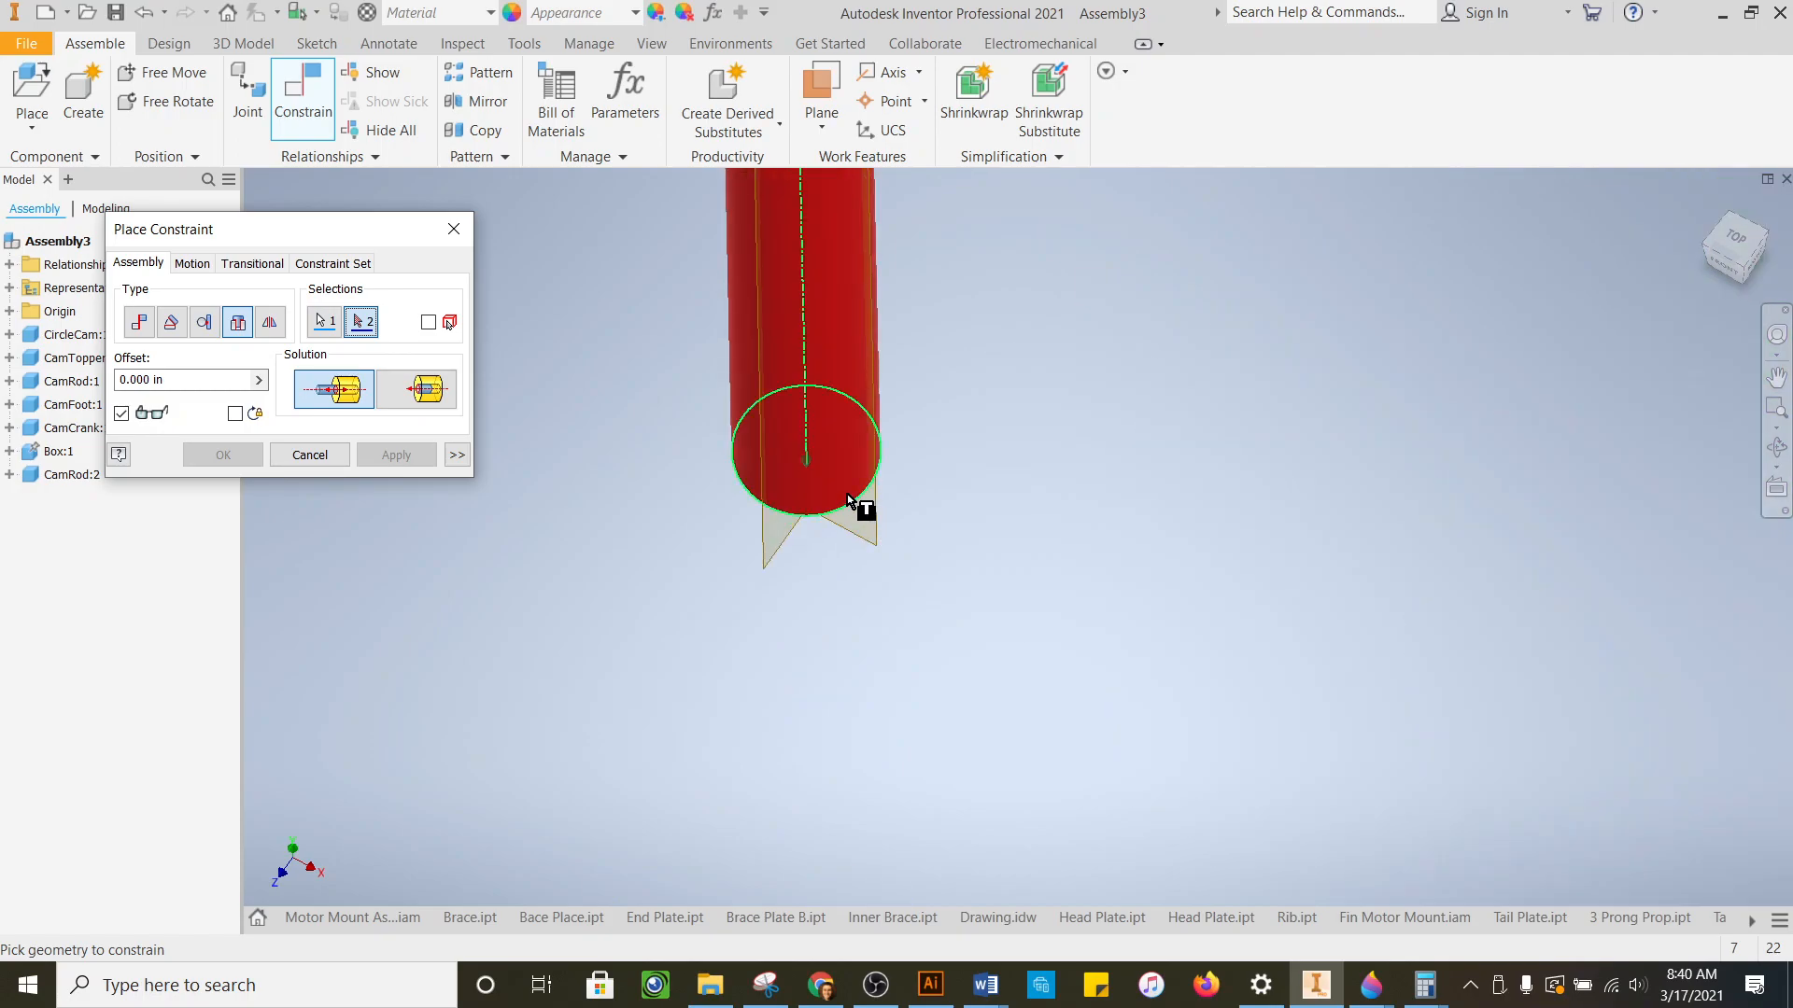
{"action": "left_click", "coordinate": [848, 494]}
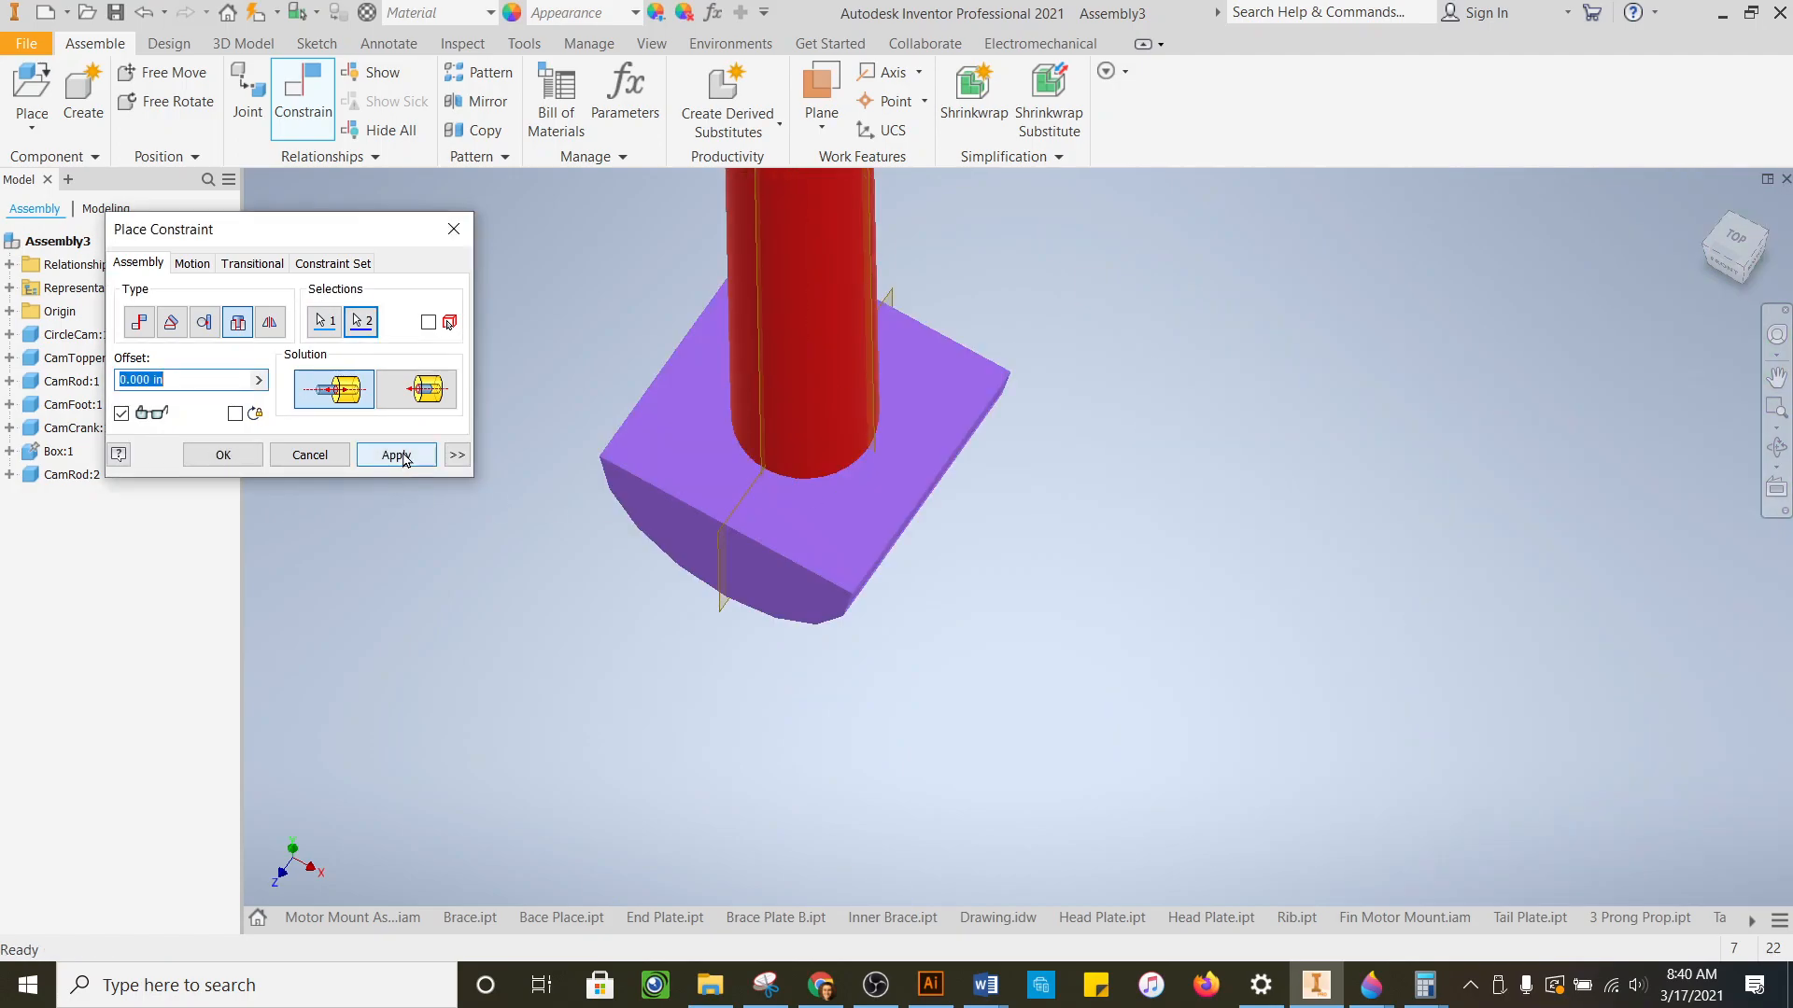
{"action": "left_click", "coordinate": [404, 458]}
{"action": "scroll", "coordinate": [573, 654], "scroll_direction": "down", "scroll_amount": 2}
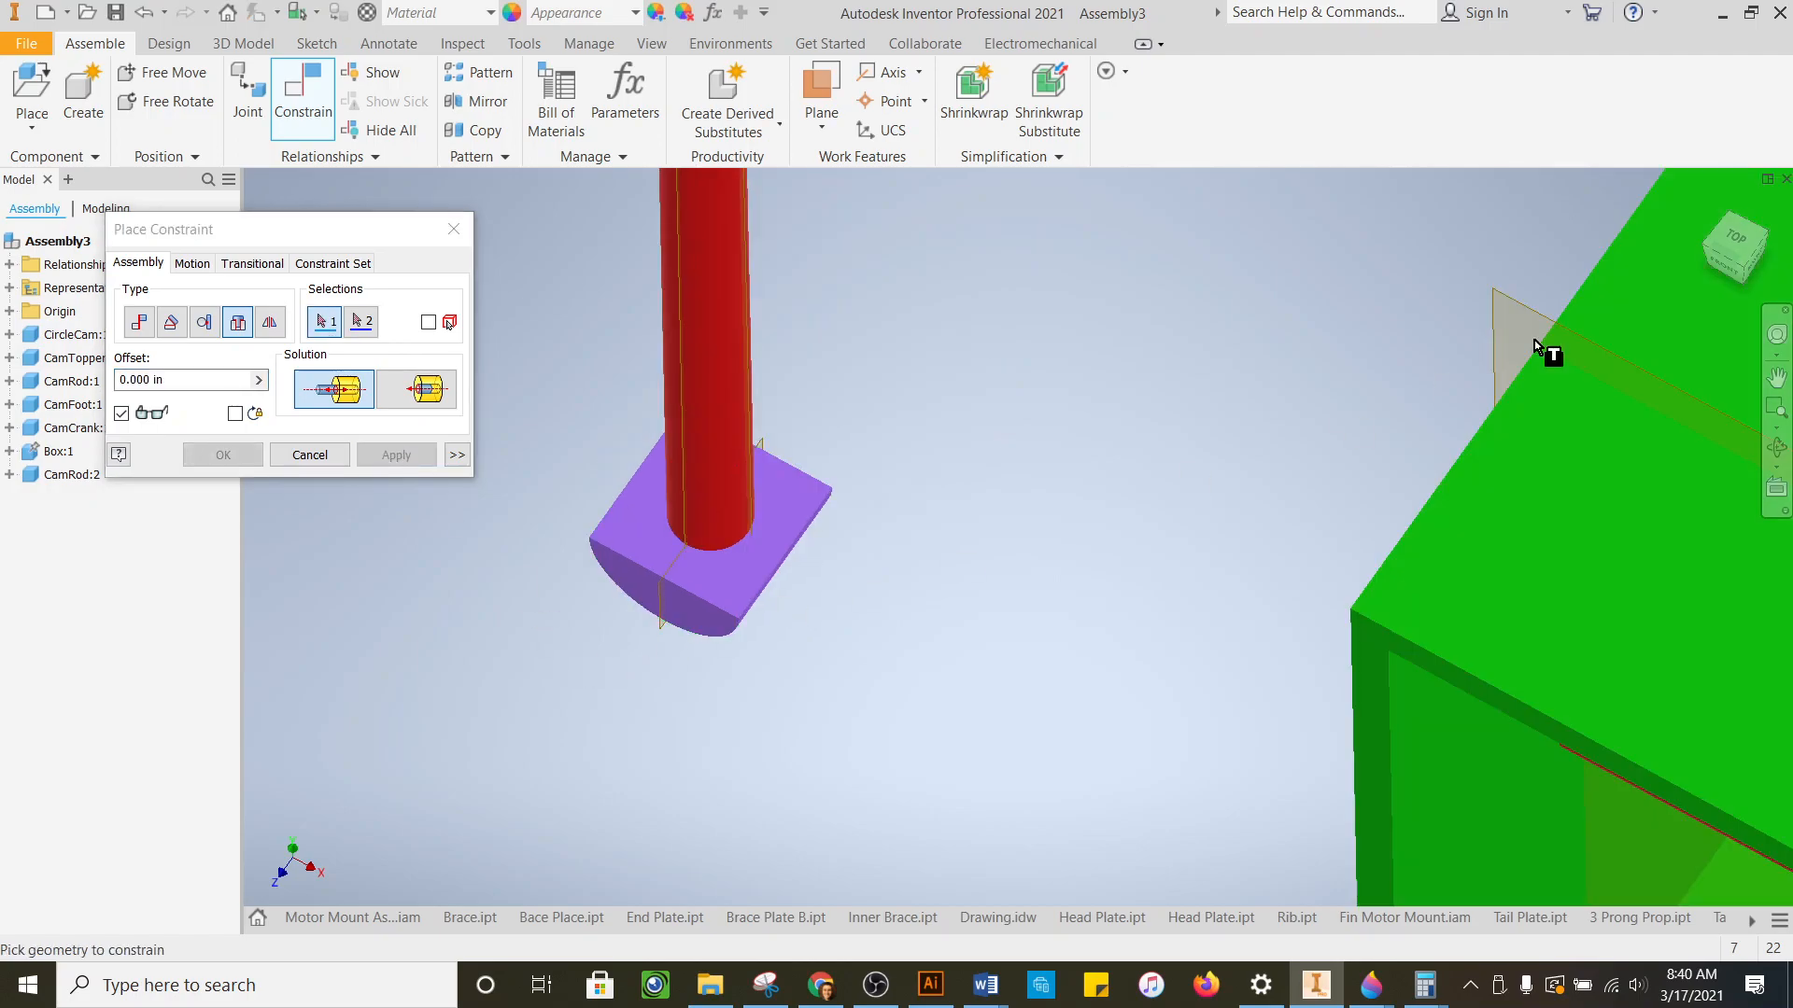
{"action": "left_click_drag", "start_coordinate": [1740, 250], "coordinate": [1728, 240]}
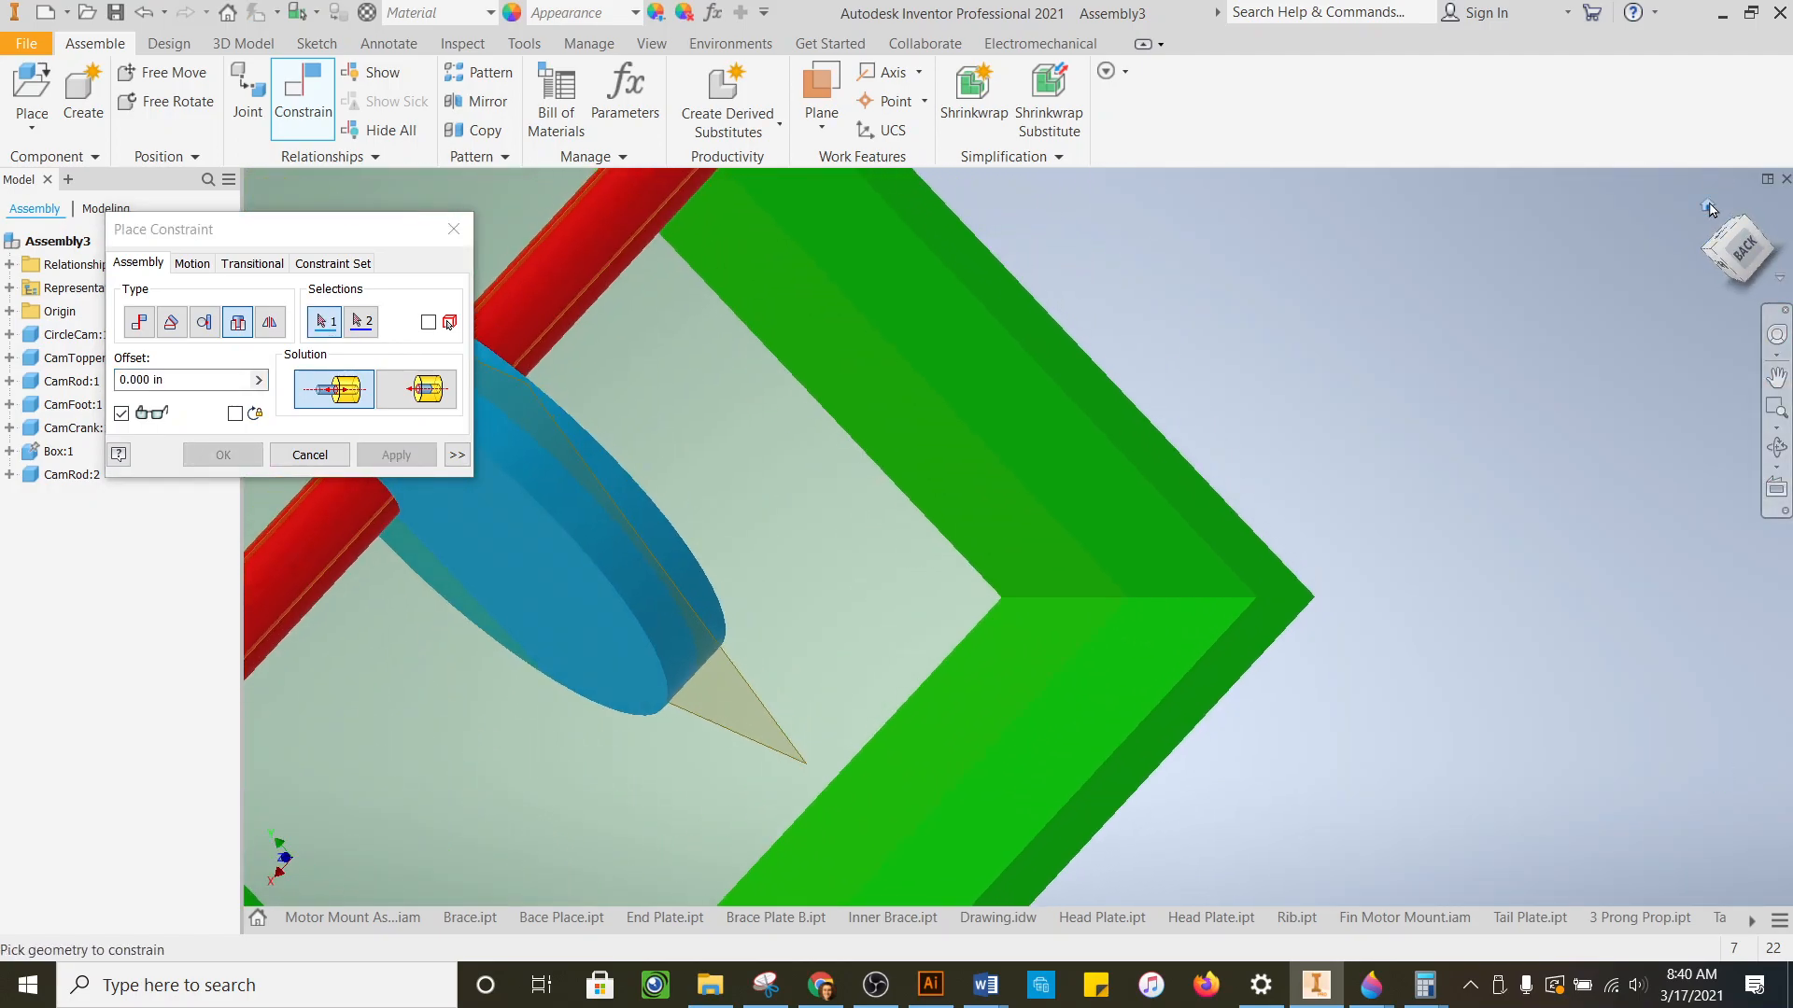
- Move the CamFoot and the loose CamRod through several positions to check how the two inserted parts move together
{"action": "left_click", "coordinate": [1710, 204]}
{"action": "scroll", "coordinate": [927, 637], "scroll_direction": "down", "scroll_amount": 5}
{"action": "right_click", "coordinate": [881, 530]}
{"action": "left_click", "coordinate": [300, 464]}
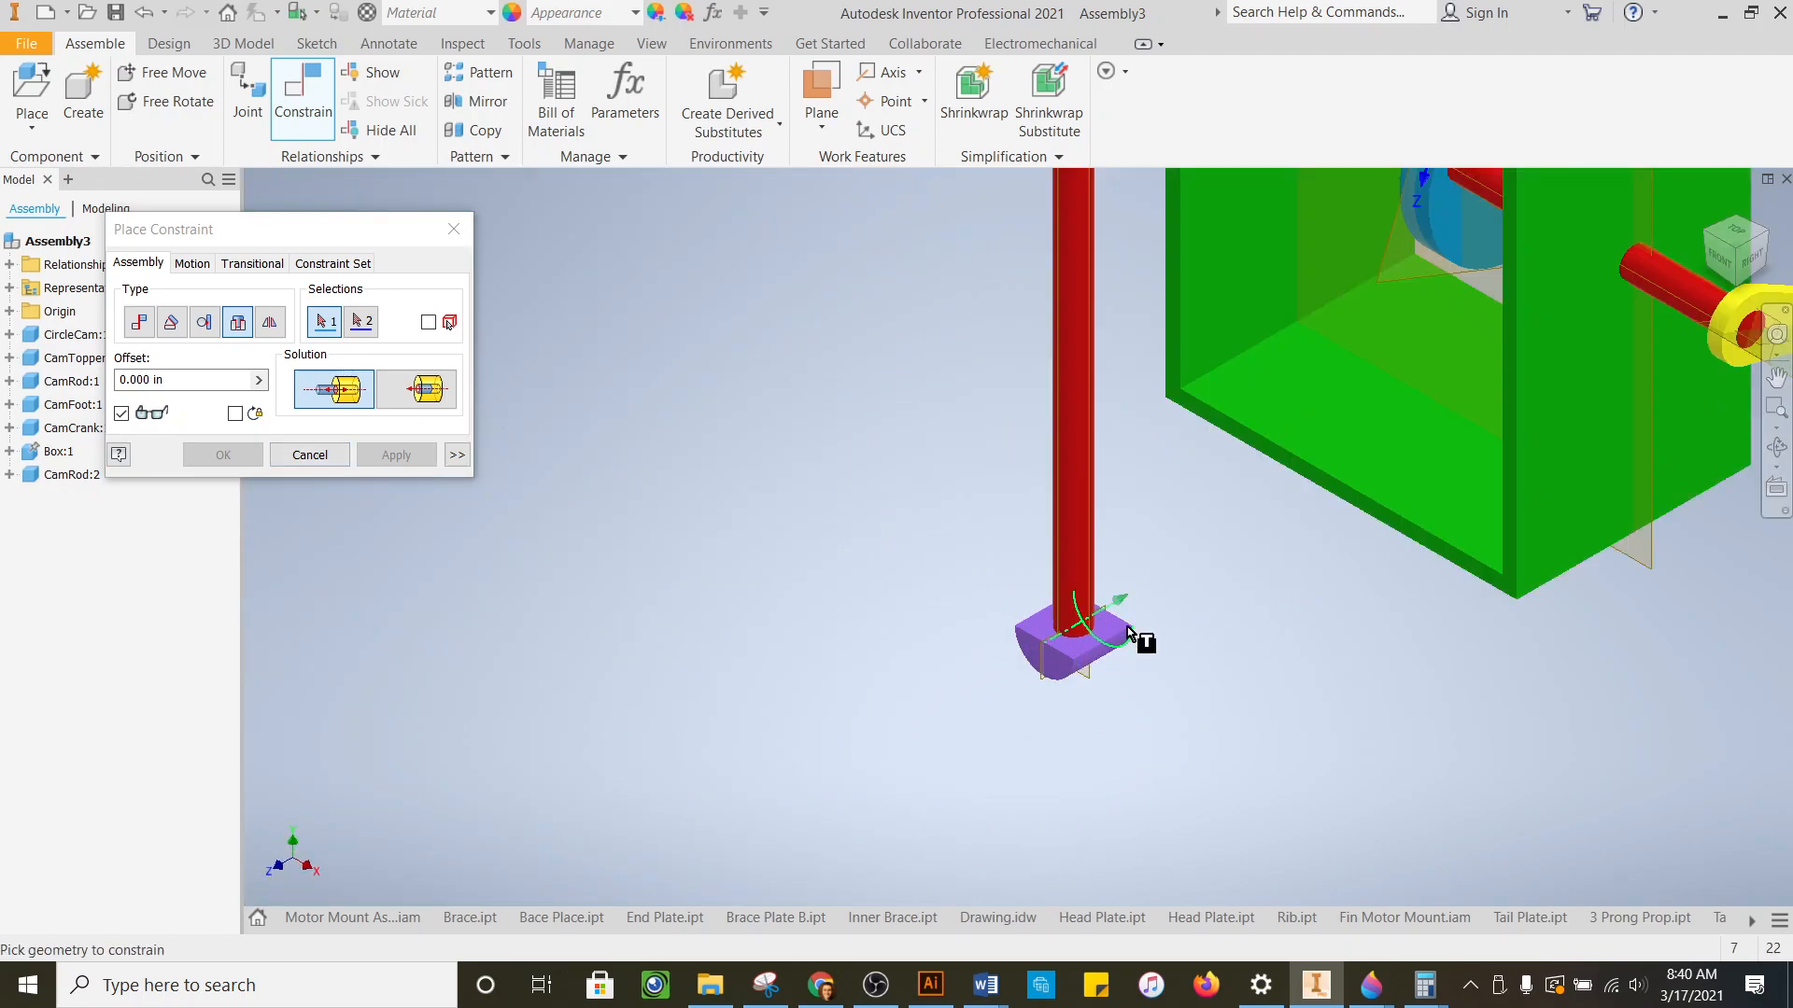
{"action": "scroll", "coordinate": [1124, 633], "scroll_direction": "up", "scroll_amount": 5}
{"action": "scroll", "coordinate": [1100, 365], "scroll_direction": "down", "scroll_amount": 3}
{"action": "mouse_move", "coordinate": [1736, 258]}
{"action": "left_mouse_down"}
{"action": "mouse_move", "coordinate": [1756, 252]}
{"action": "mouse_move", "coordinate": [1736, 267]}
{"action": "left_mouse_up"}
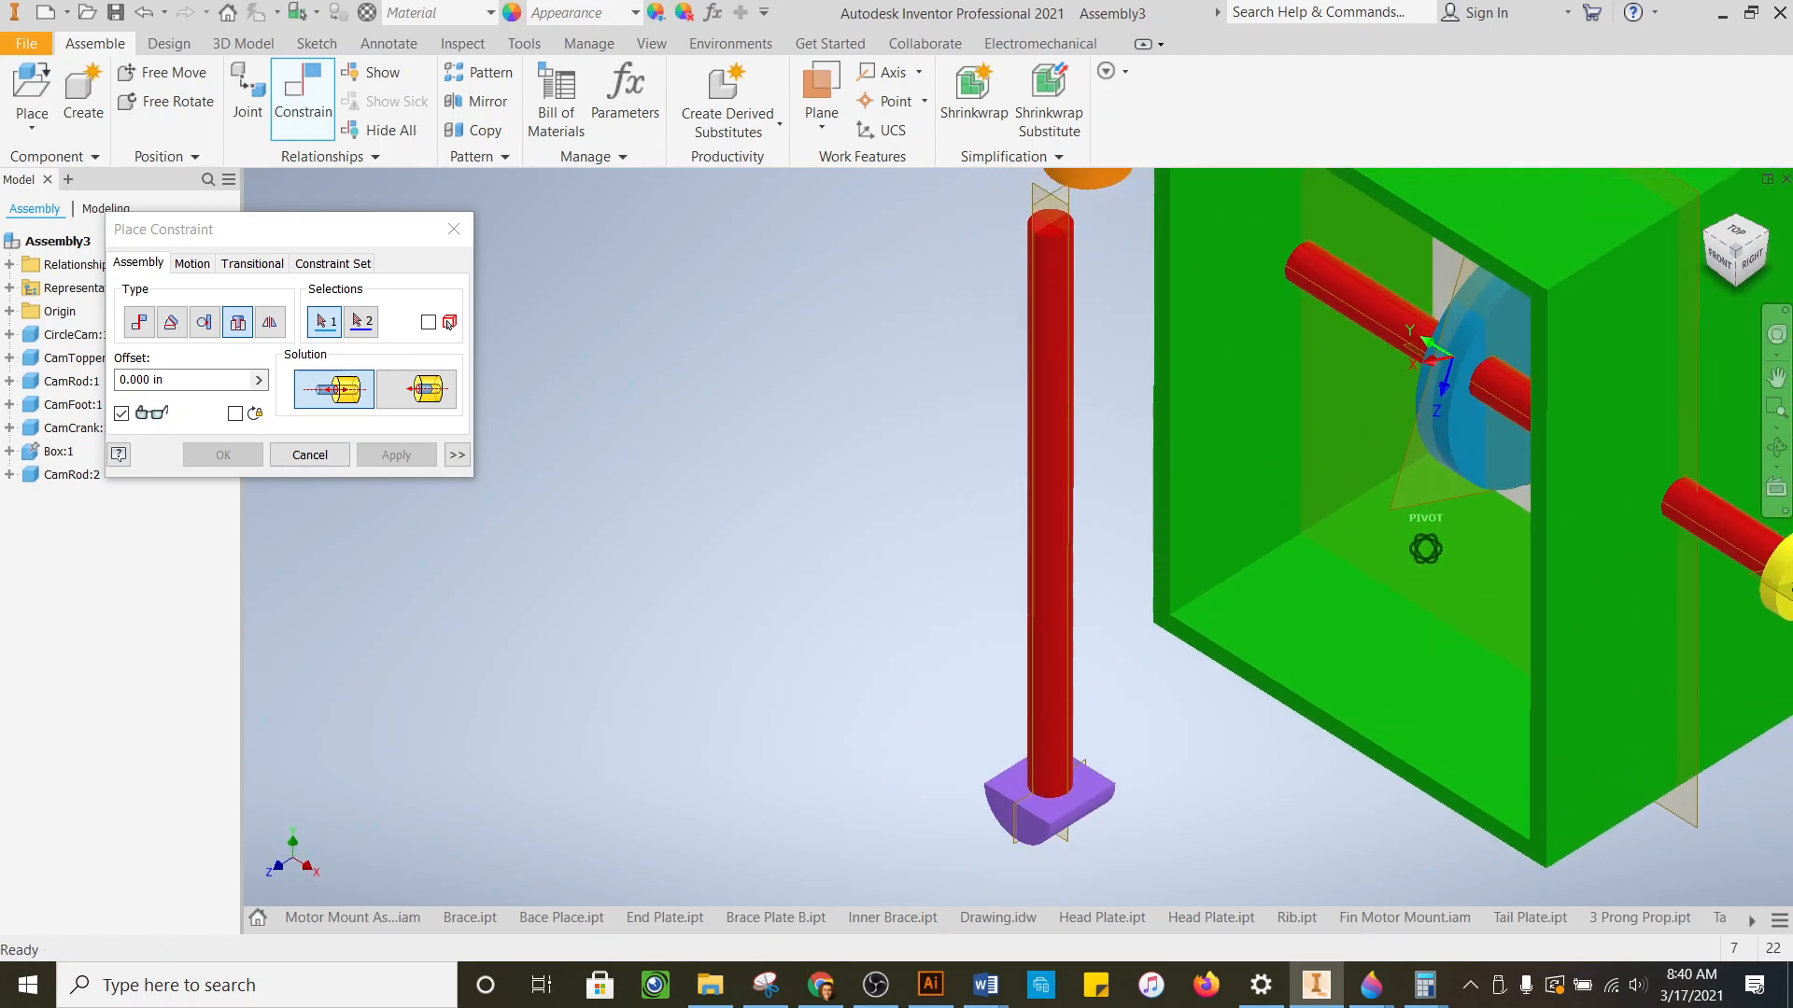
{"action": "scroll", "coordinate": [1045, 887], "scroll_direction": "down", "scroll_amount": 5}
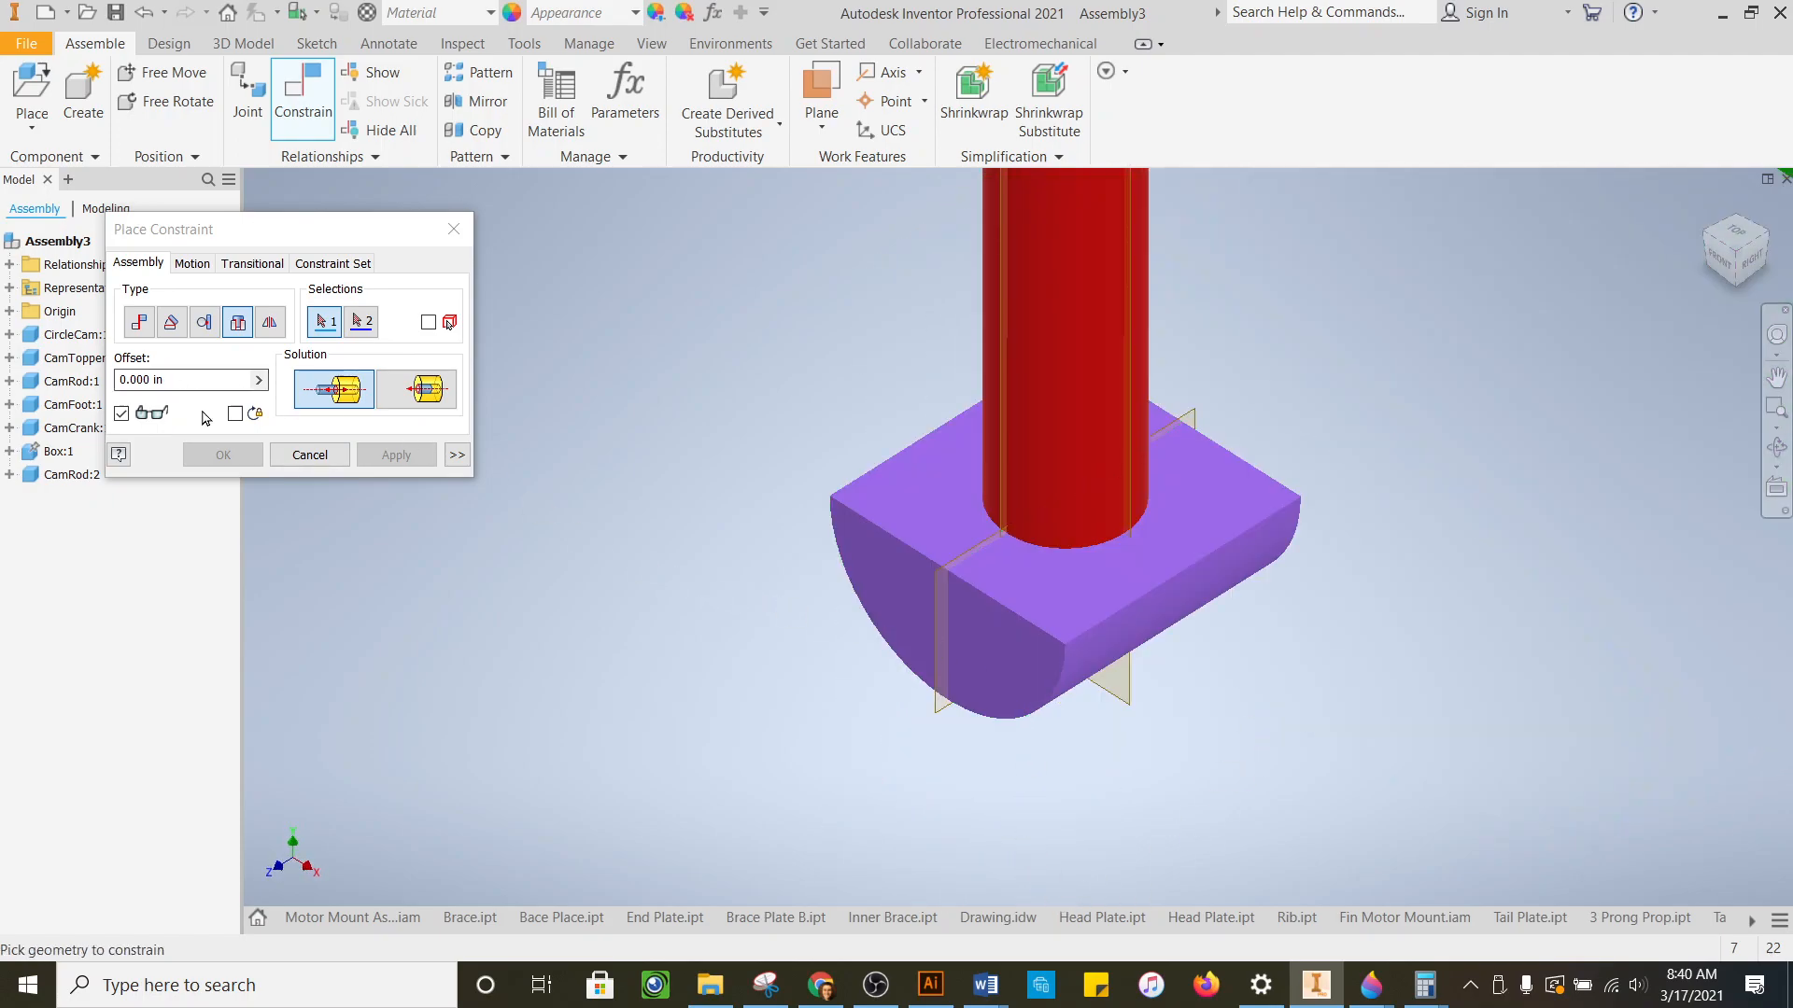
{"action": "left_click", "coordinate": [300, 462]}
{"action": "left_click_drag", "start_coordinate": [1123, 616], "coordinate": [1242, 616]}
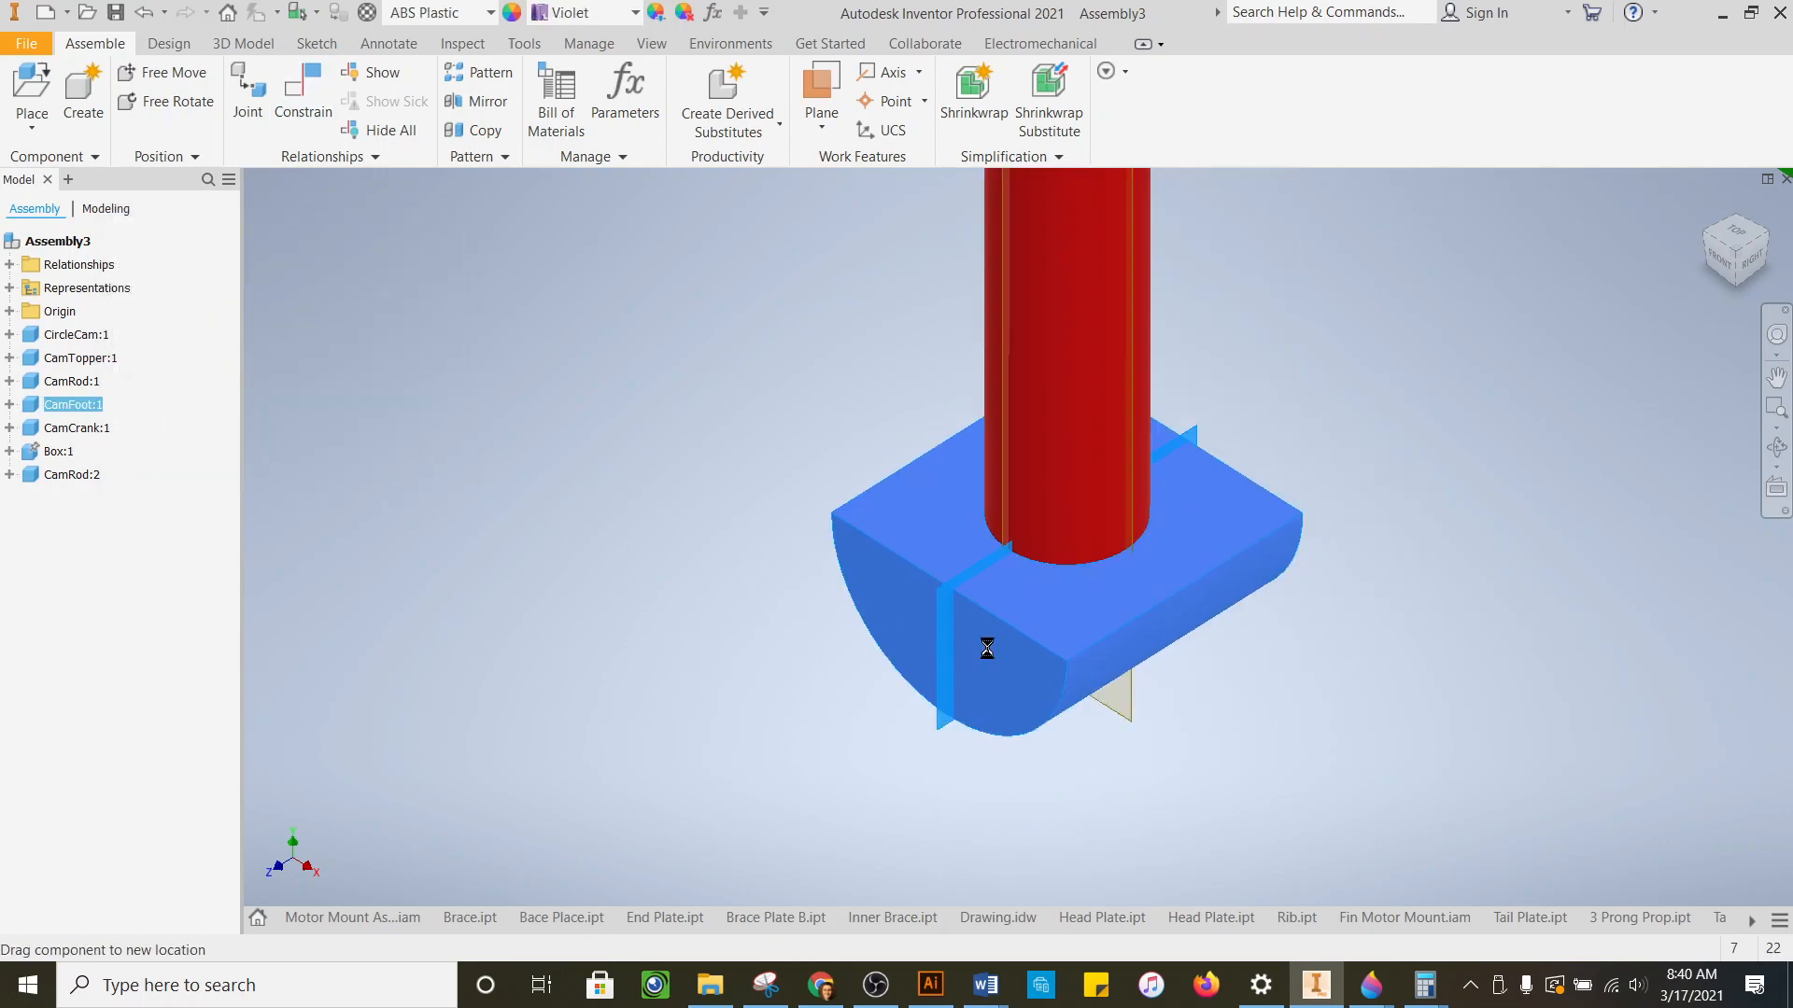
{"action": "left_click_drag", "start_coordinate": [1053, 481], "coordinate": [962, 518]}
{"action": "left_click_drag", "start_coordinate": [985, 451], "coordinate": [1055, 586]}
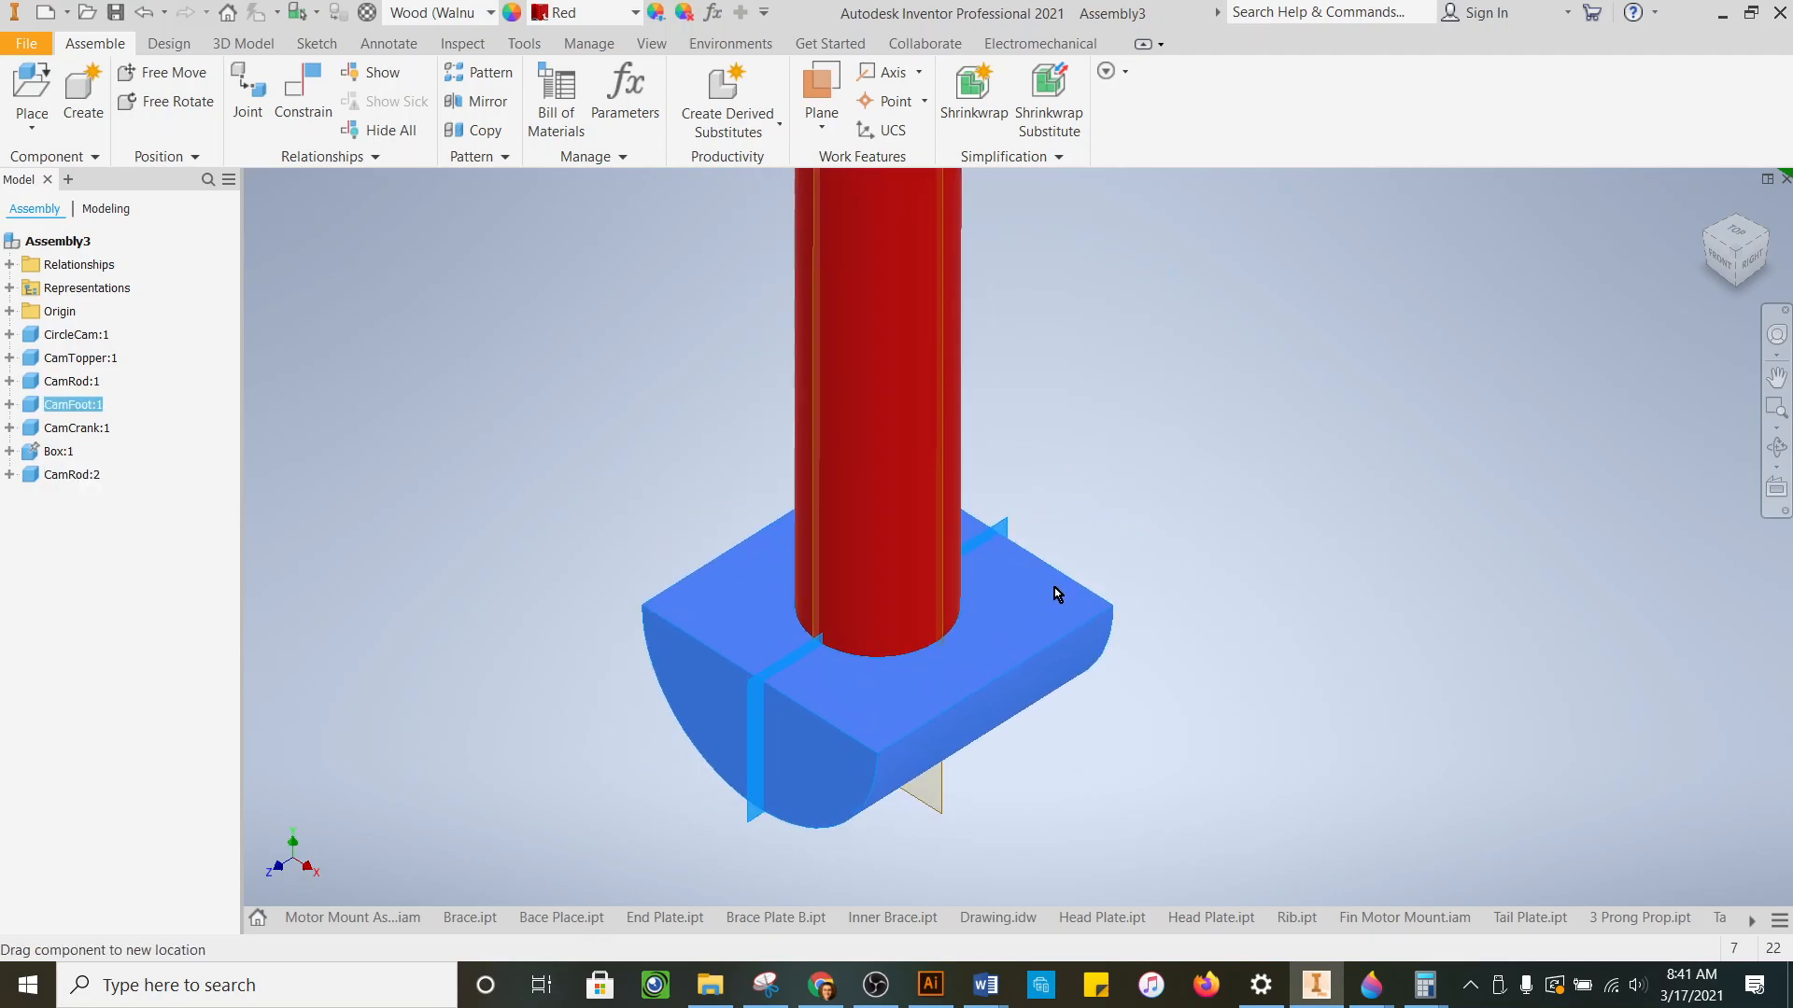
{"action": "left_click", "coordinate": [1749, 251]}
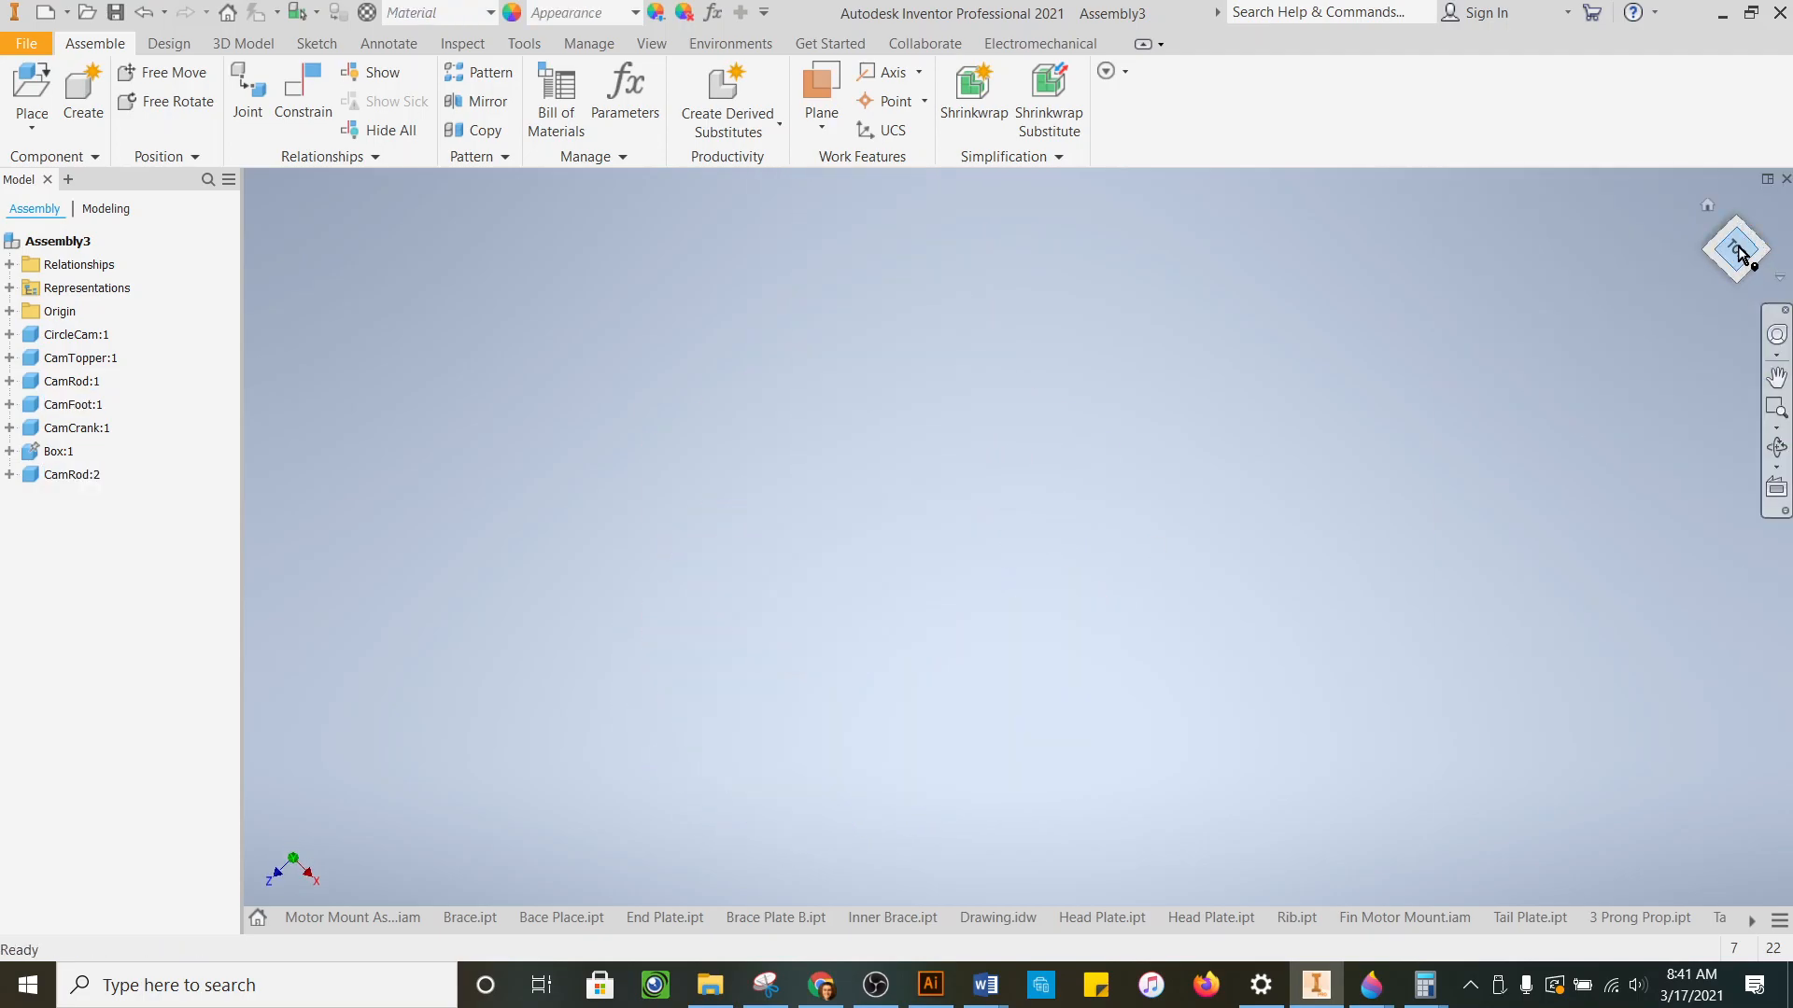
{"action": "scroll", "coordinate": [825, 482], "scroll_direction": "up", "scroll_amount": 5}
{"action": "left_click_drag", "start_coordinate": [681, 374], "coordinate": [948, 520]}
{"action": "mouse_move", "coordinate": [901, 588]}
{"action": "left_mouse_down"}
{"action": "mouse_move", "coordinate": [893, 630]}
{"action": "mouse_move", "coordinate": [908, 610]}
{"action": "left_mouse_up"}
{"action": "key", "text": "Escape"}
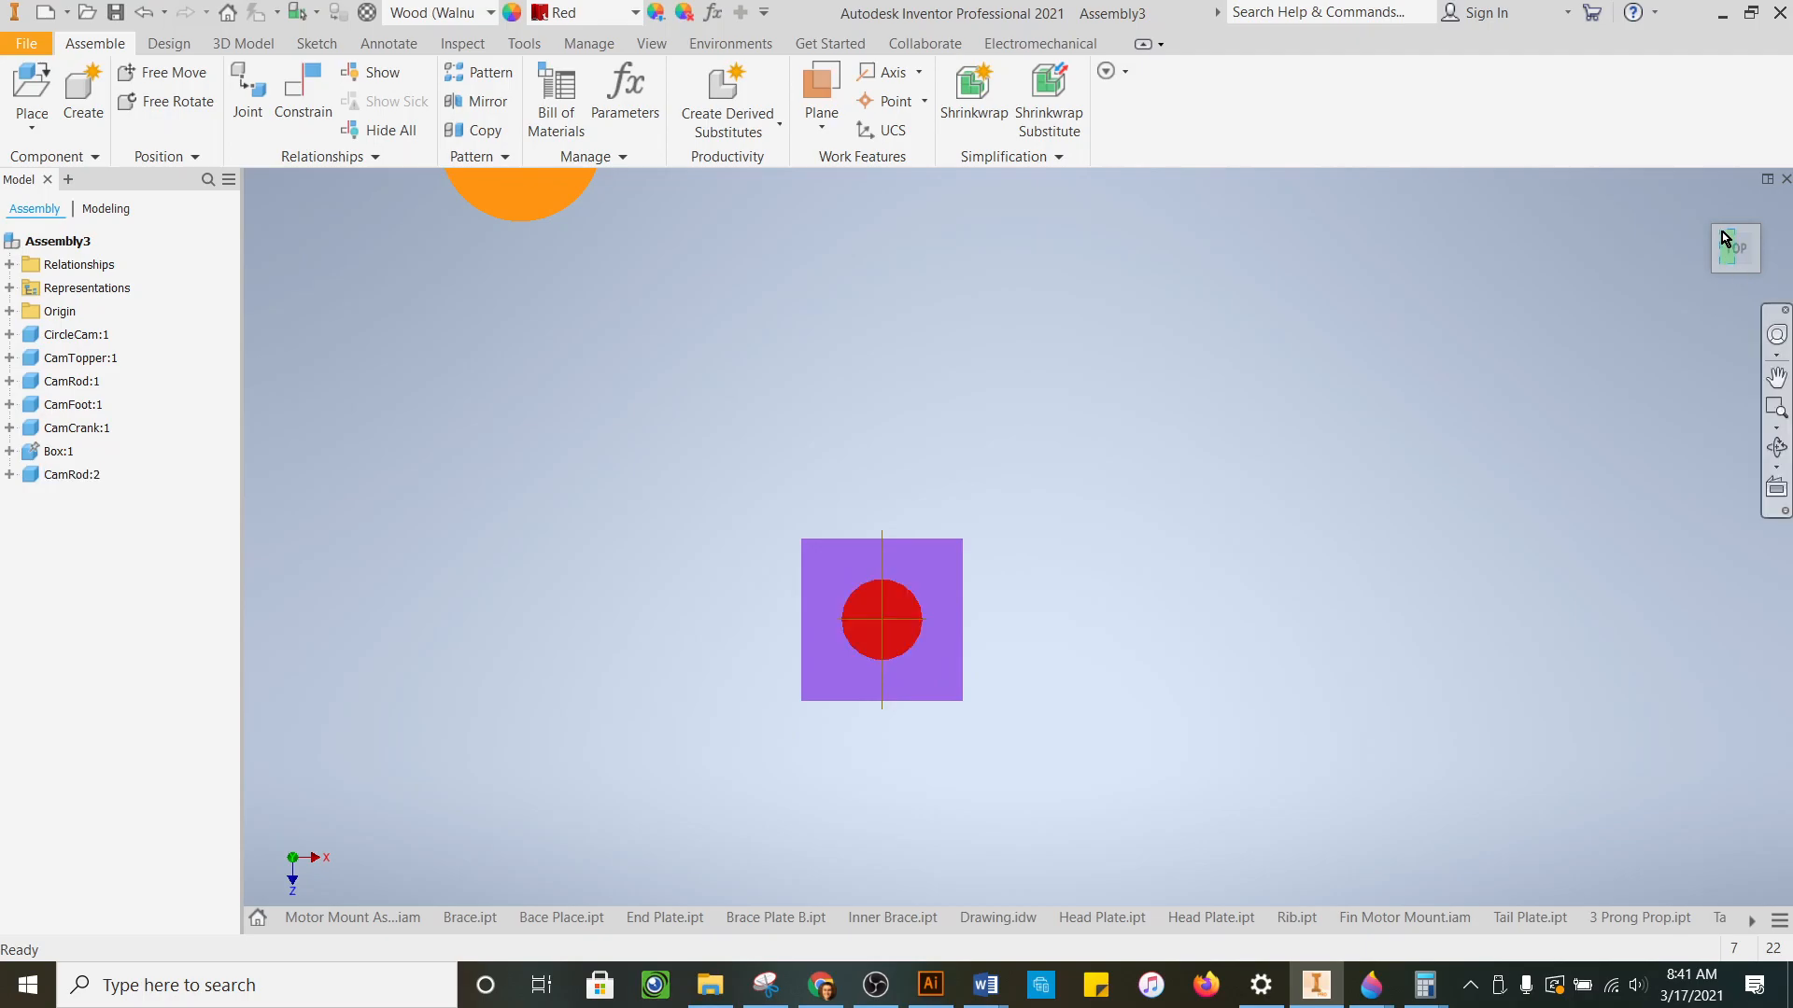
- Mate the loose CamRod's lengthwise work plane to the CamFoot's vertical mid-plane with a 0.000 in offset
{"action": "left_click", "coordinate": [1736, 269]}
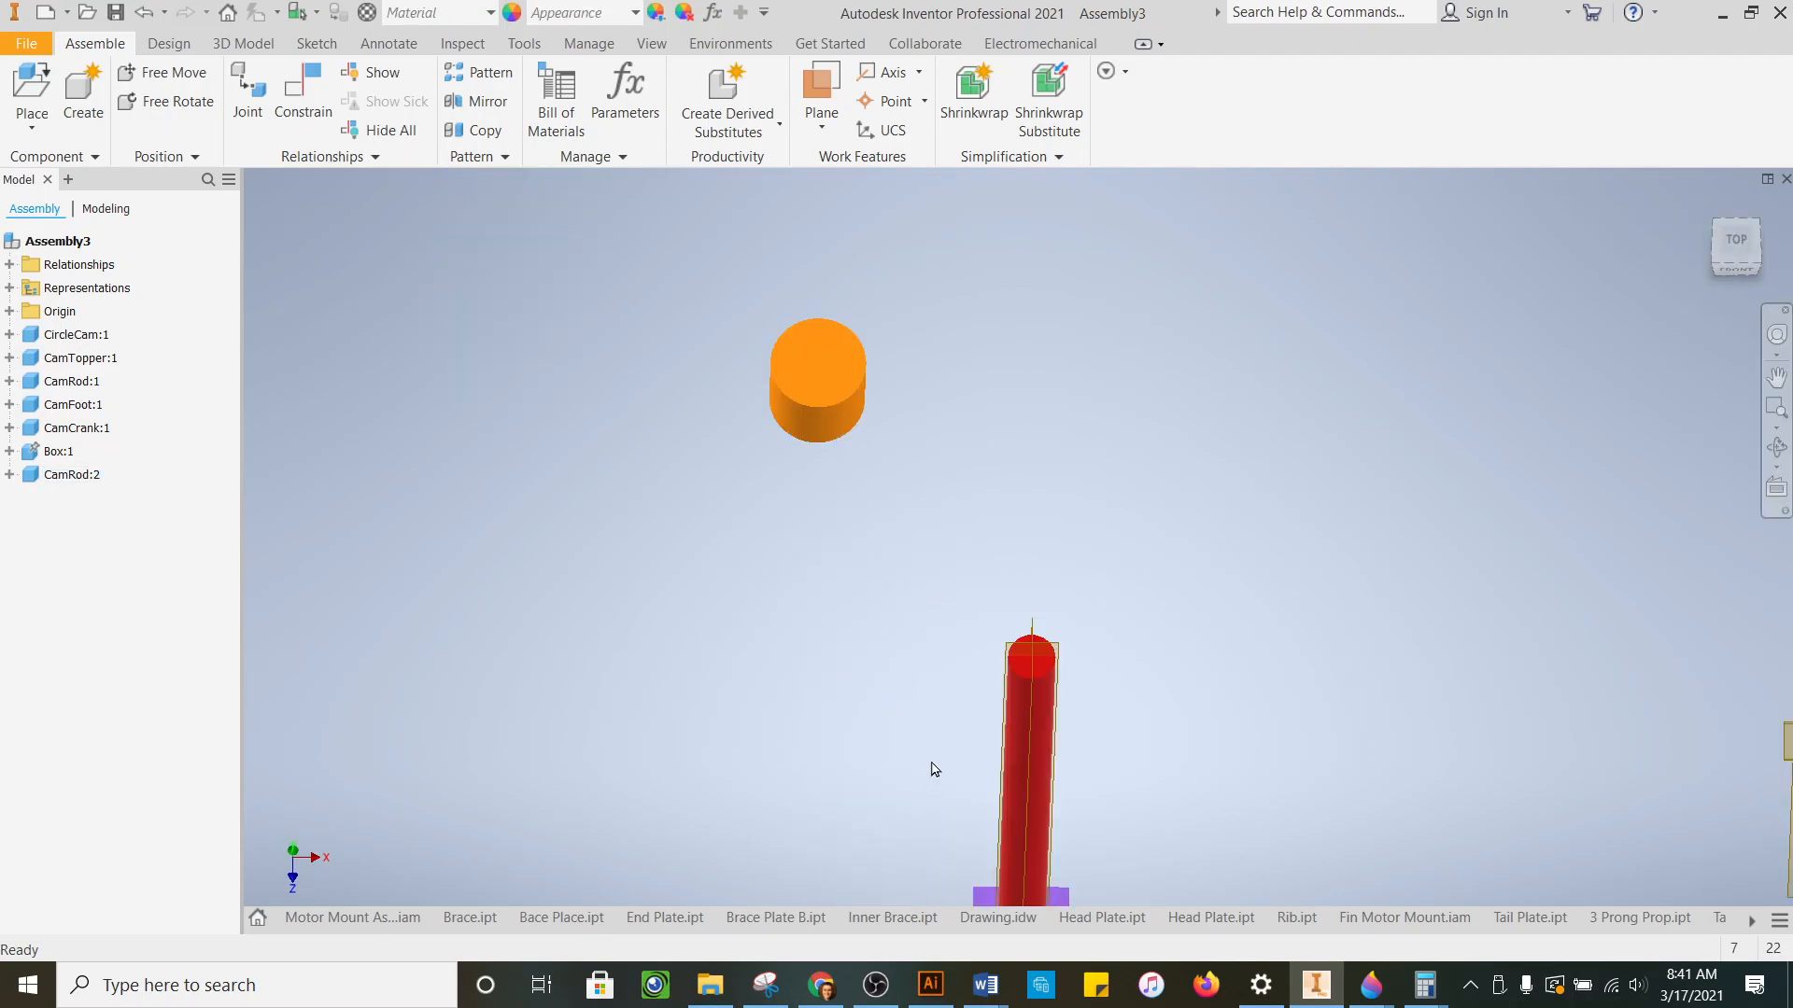
{"action": "scroll", "coordinate": [934, 776], "scroll_direction": "up", "scroll_amount": 2}
{"action": "scroll", "coordinate": [967, 865], "scroll_direction": "down", "scroll_amount": 4}
{"action": "scroll", "coordinate": [1207, 684], "scroll_direction": "up", "scroll_amount": 2}
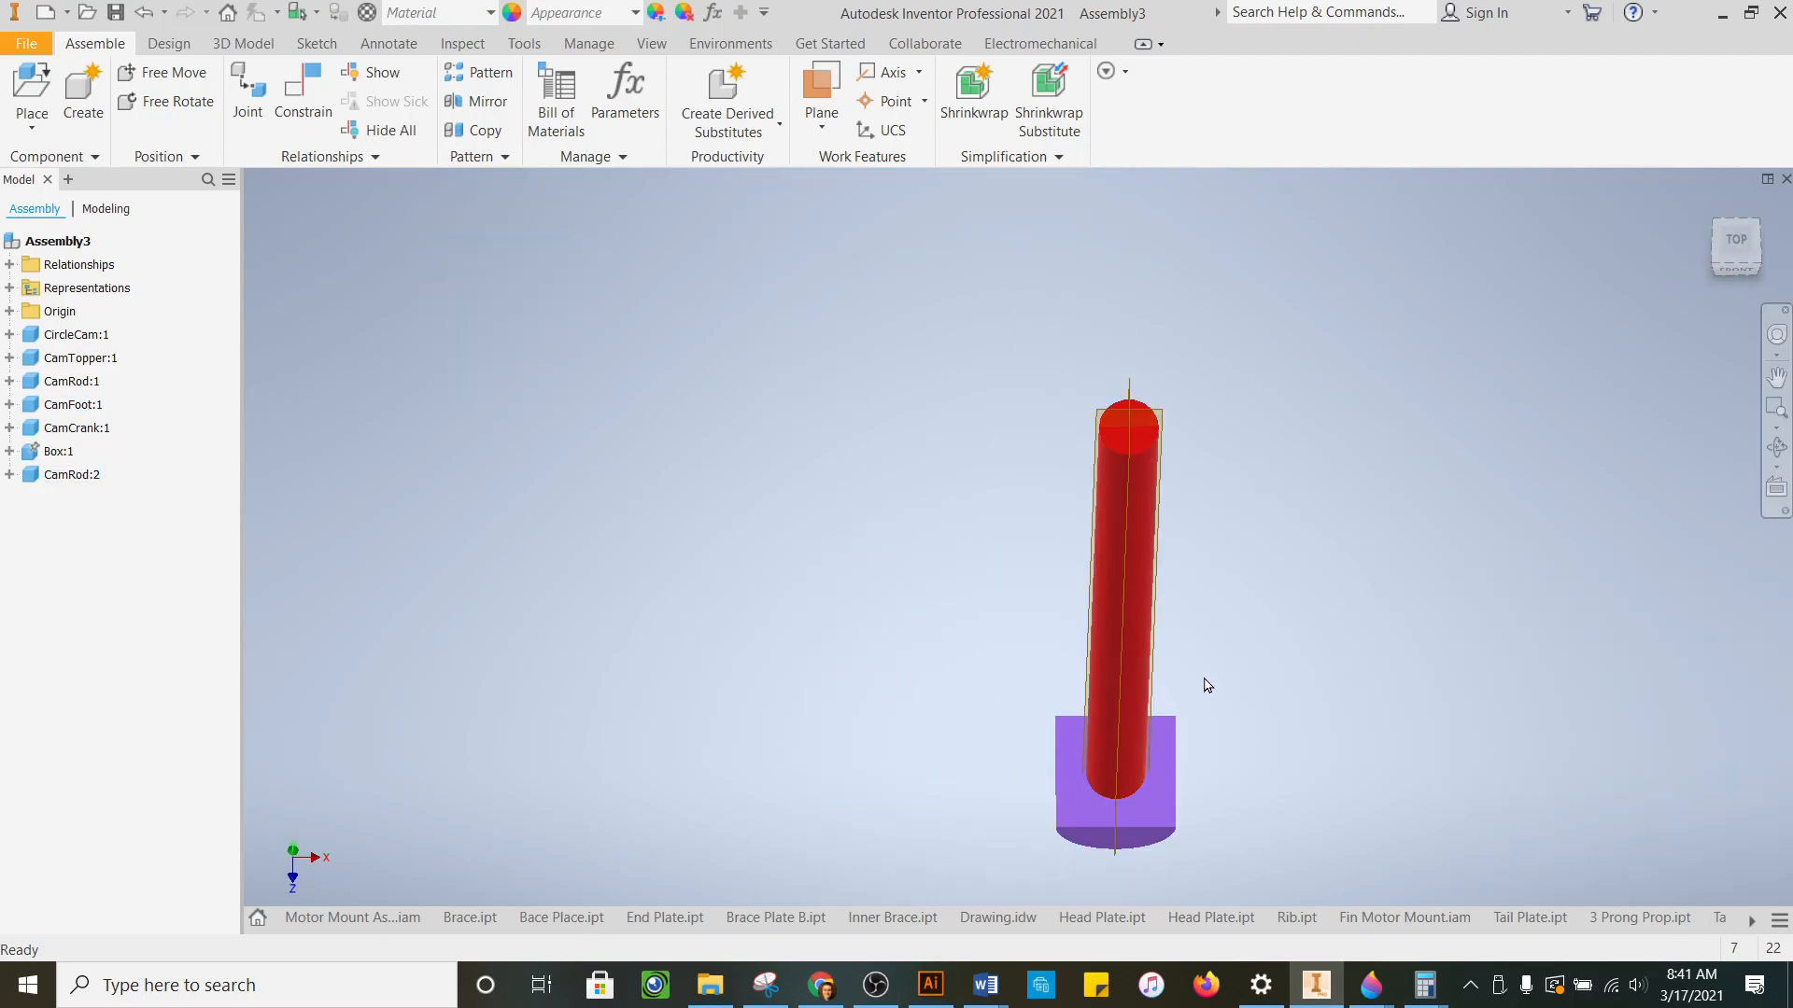
{"action": "scroll", "coordinate": [1119, 851], "scroll_direction": "down", "scroll_amount": 3}
{"action": "left_click_drag", "start_coordinate": [1729, 251], "coordinate": [1771, 219]}
{"action": "scroll", "coordinate": [1255, 455], "scroll_direction": "up", "scroll_amount": 2}
{"action": "scroll", "coordinate": [1258, 458], "scroll_direction": "up", "scroll_amount": 2}
{"action": "scroll", "coordinate": [1107, 845], "scroll_direction": "down", "scroll_amount": 5}
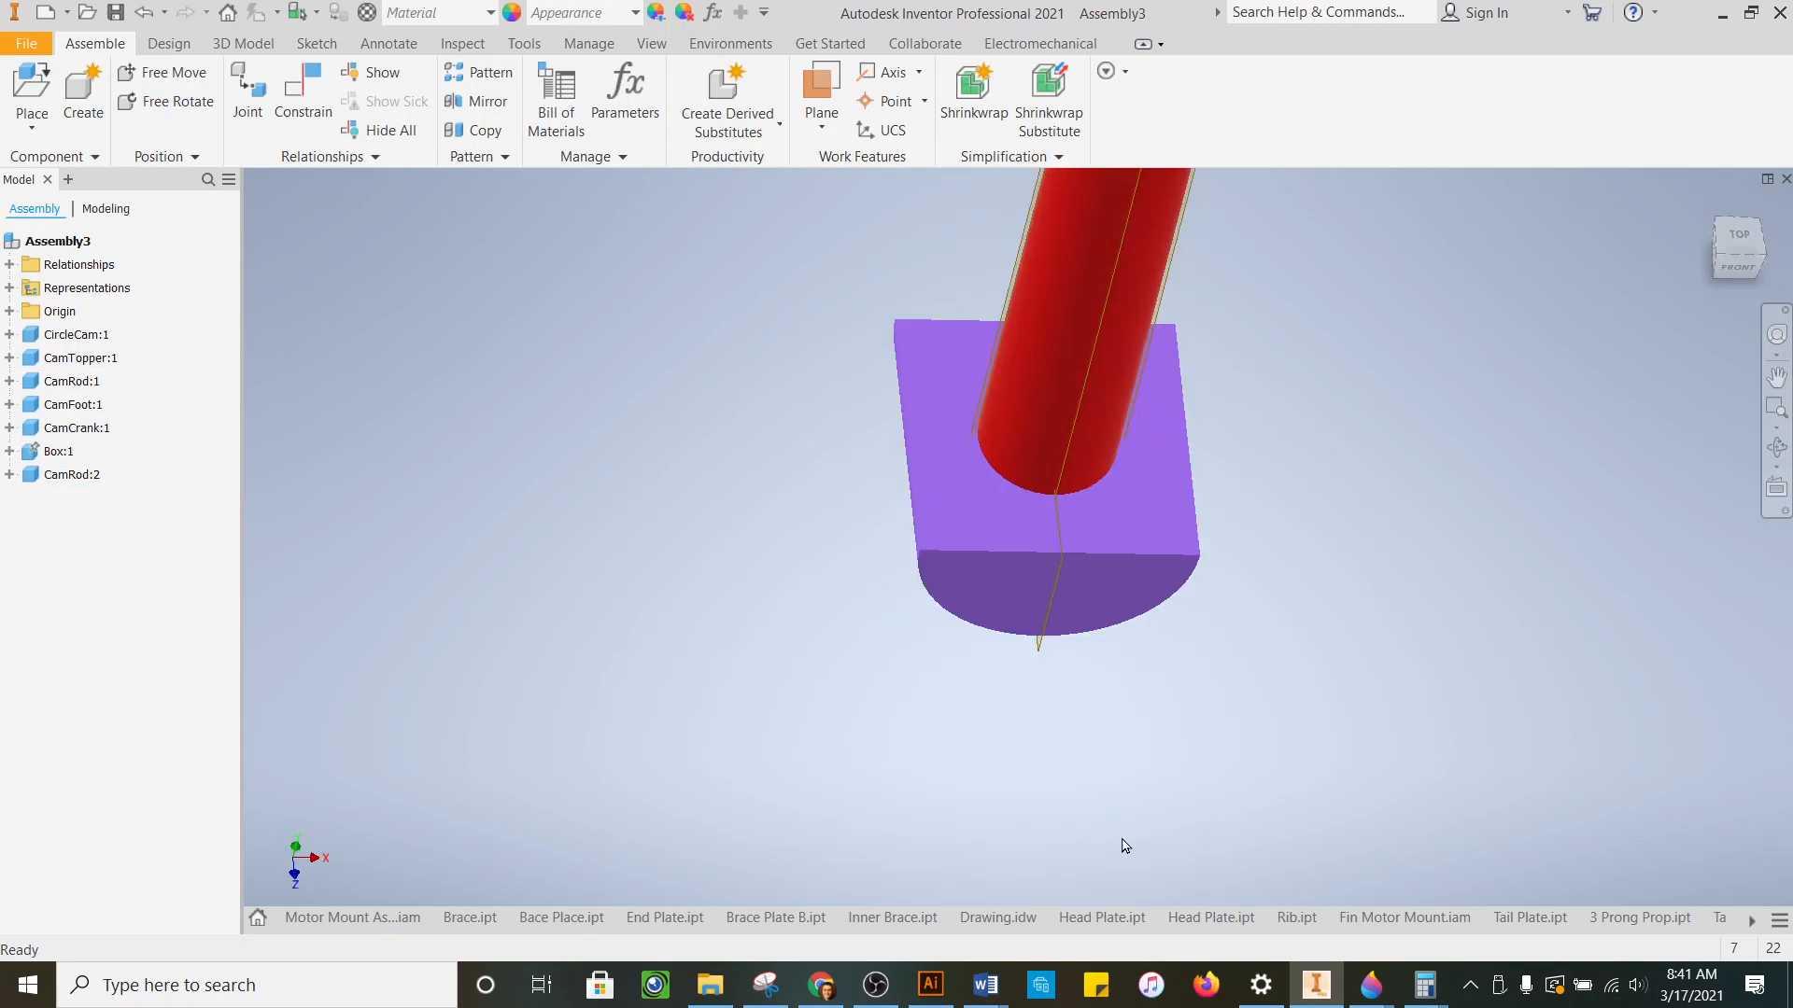
{"action": "scroll", "coordinate": [1038, 521], "scroll_direction": "down", "scroll_amount": 3}
{"action": "scroll", "coordinate": [1197, 611], "scroll_direction": "down", "scroll_amount": 2}
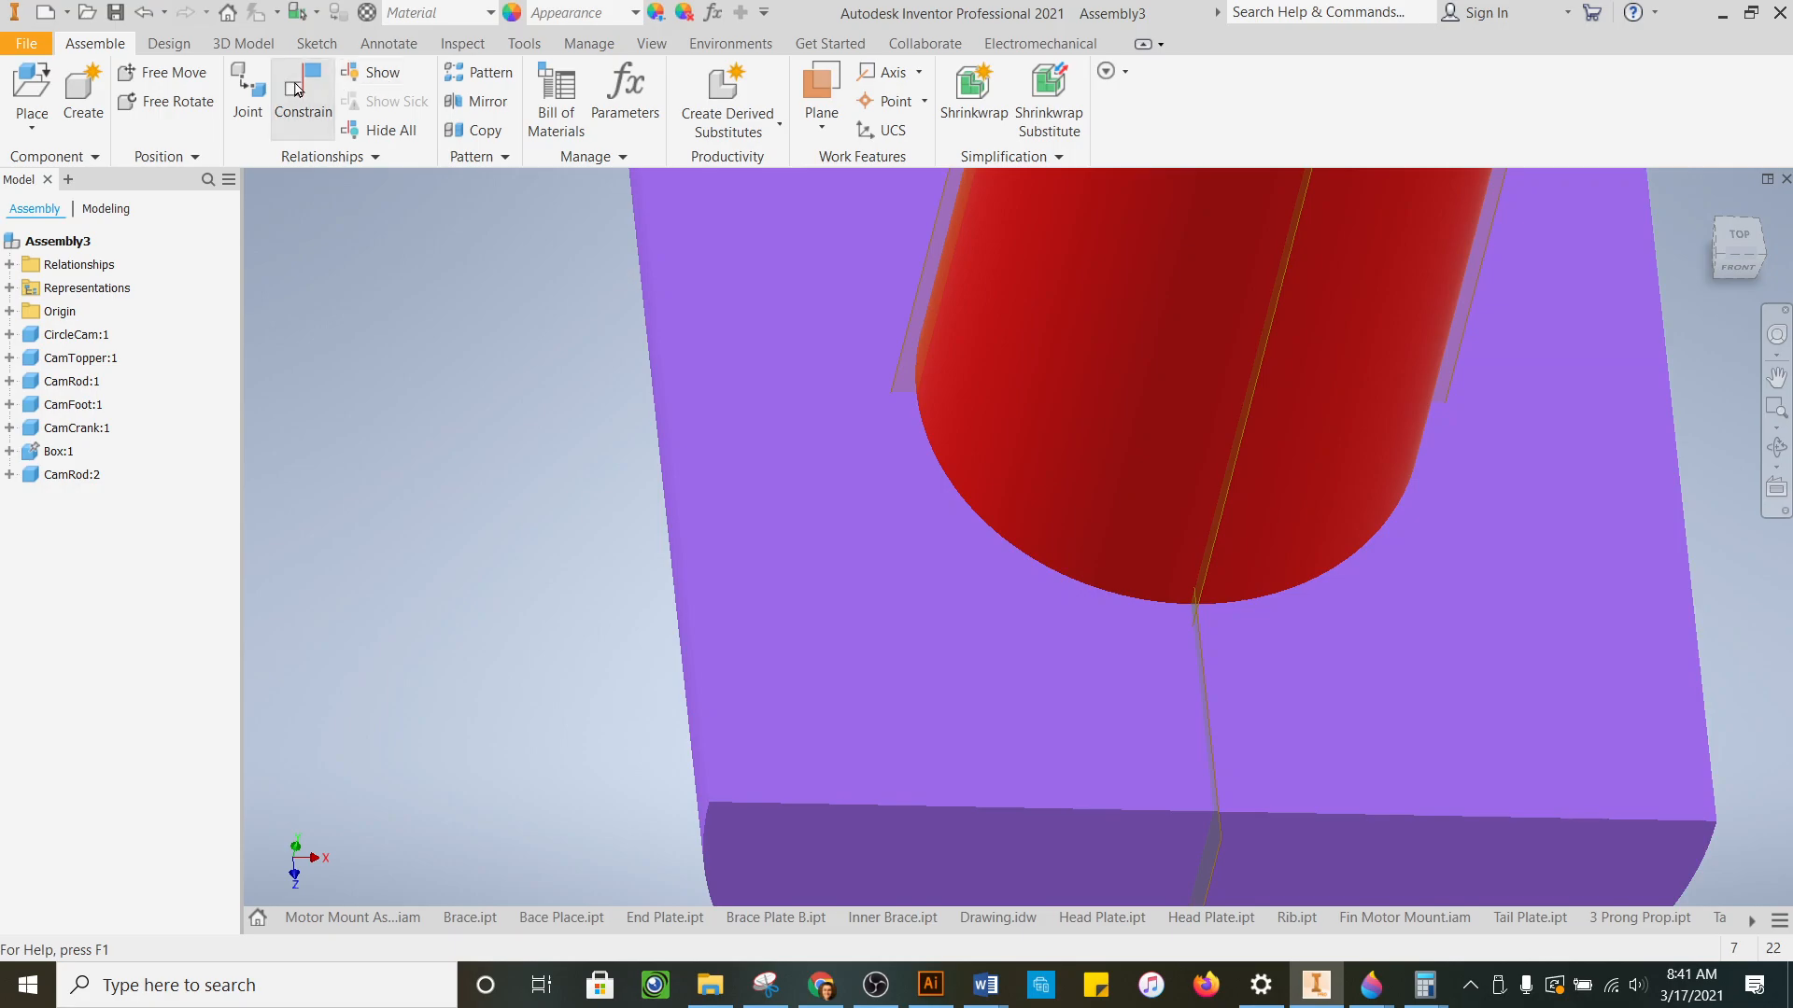
{"action": "left_click", "coordinate": [297, 89]}
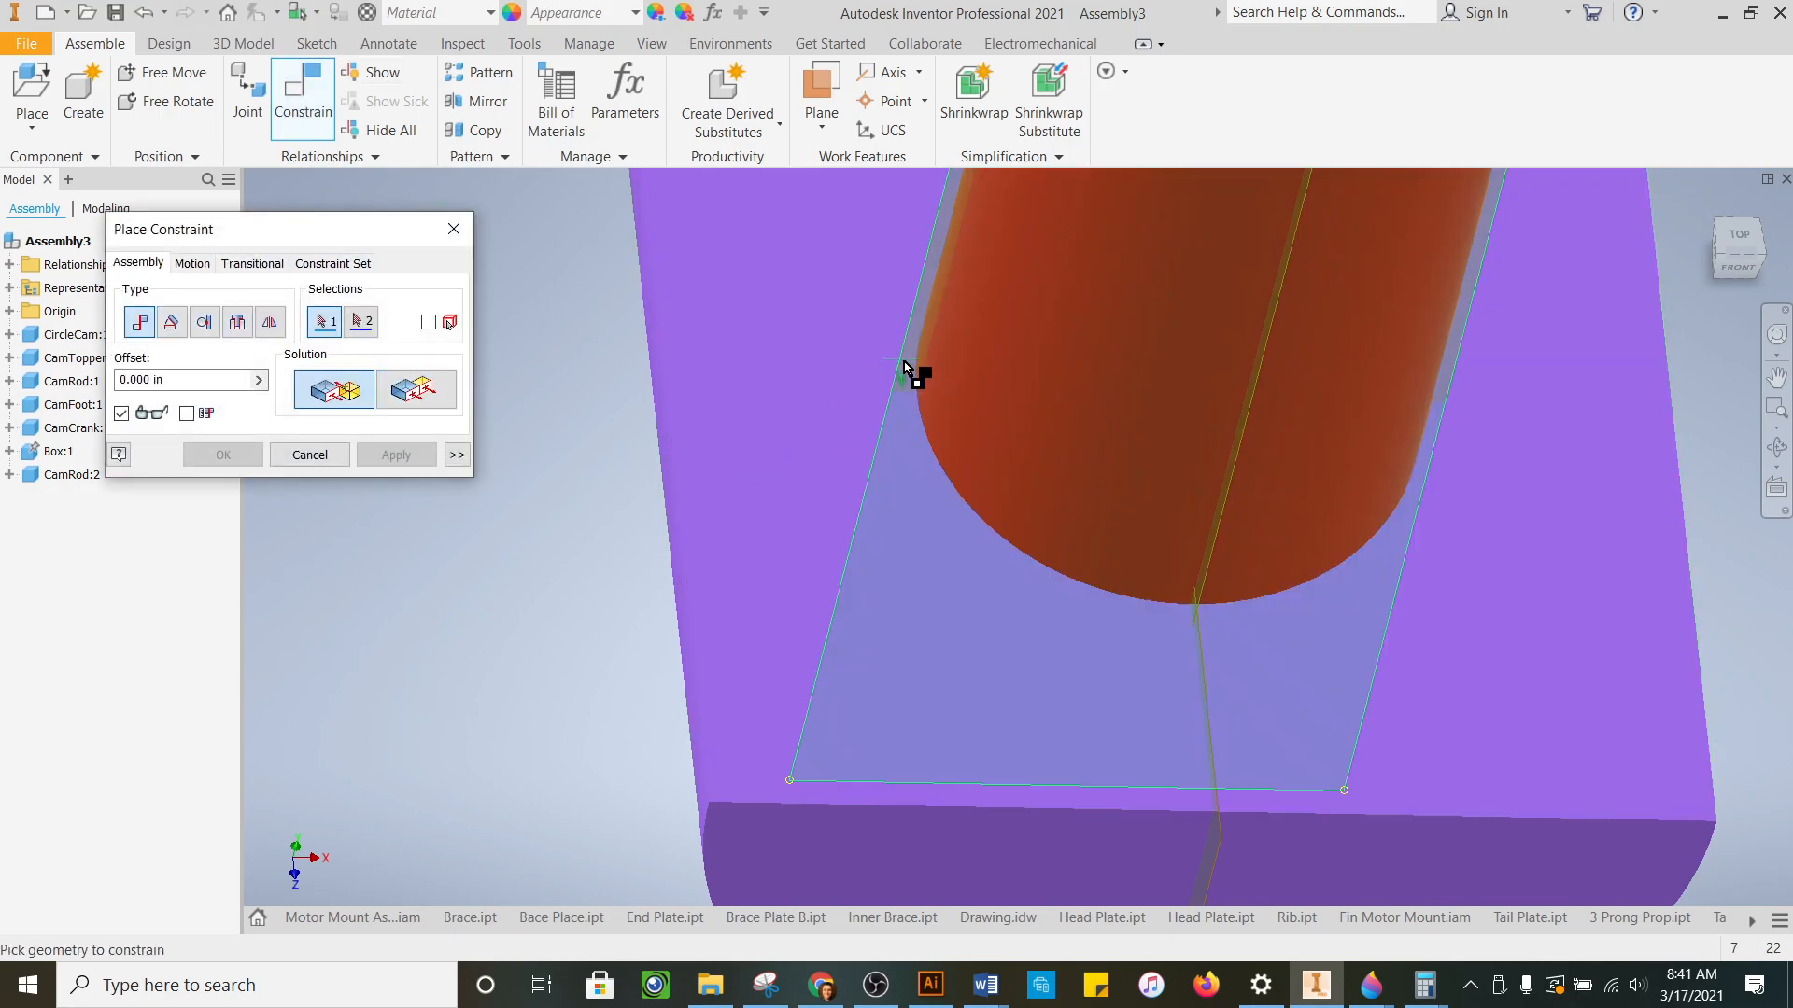
{"action": "left_click", "coordinate": [904, 361]}
{"action": "scroll", "coordinate": [840, 352], "scroll_direction": "down", "scroll_amount": 2}
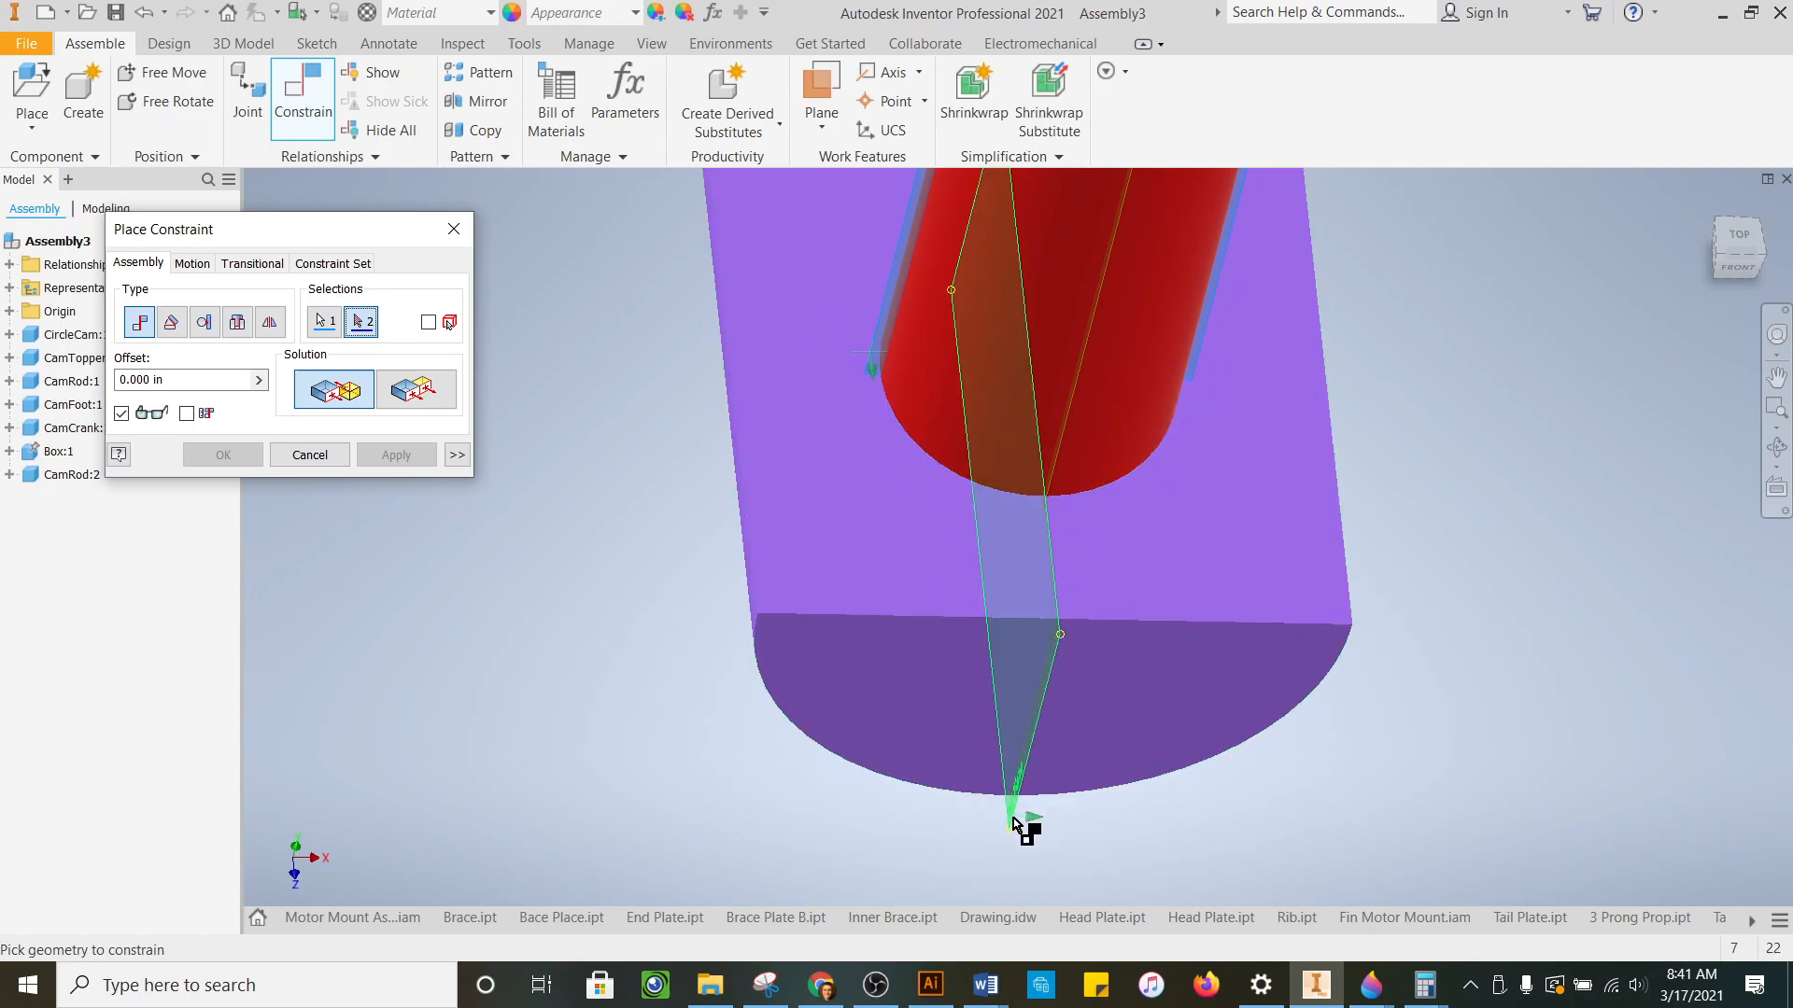
{"action": "left_click", "coordinate": [1014, 822]}
{"action": "left_click", "coordinate": [390, 458]}
{"action": "left_click", "coordinate": [345, 457]}
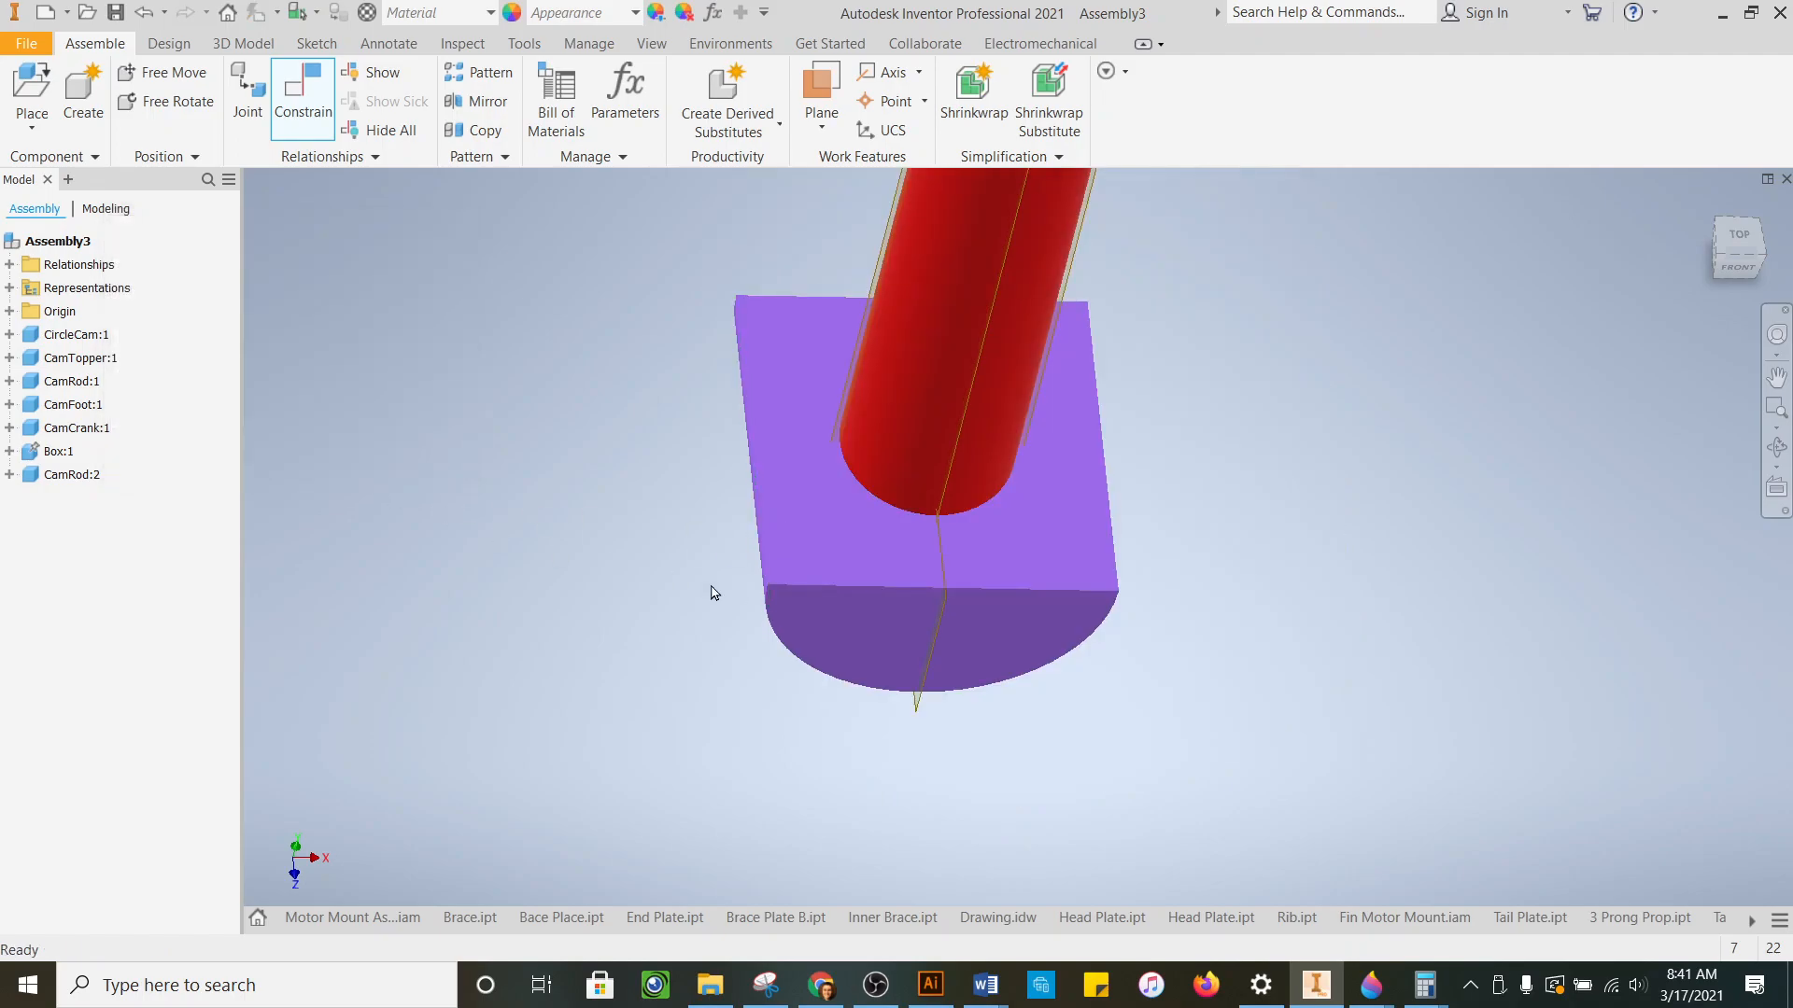
- Move the CamFoot slightly to check that it follows the CamRod without turning
{"action": "scroll", "coordinate": [813, 579], "scroll_direction": "up", "scroll_amount": 3}
{"action": "scroll", "coordinate": [976, 530], "scroll_direction": "up", "scroll_amount": 4}
{"action": "left_click_drag", "start_coordinate": [977, 529], "coordinate": [1014, 631]}
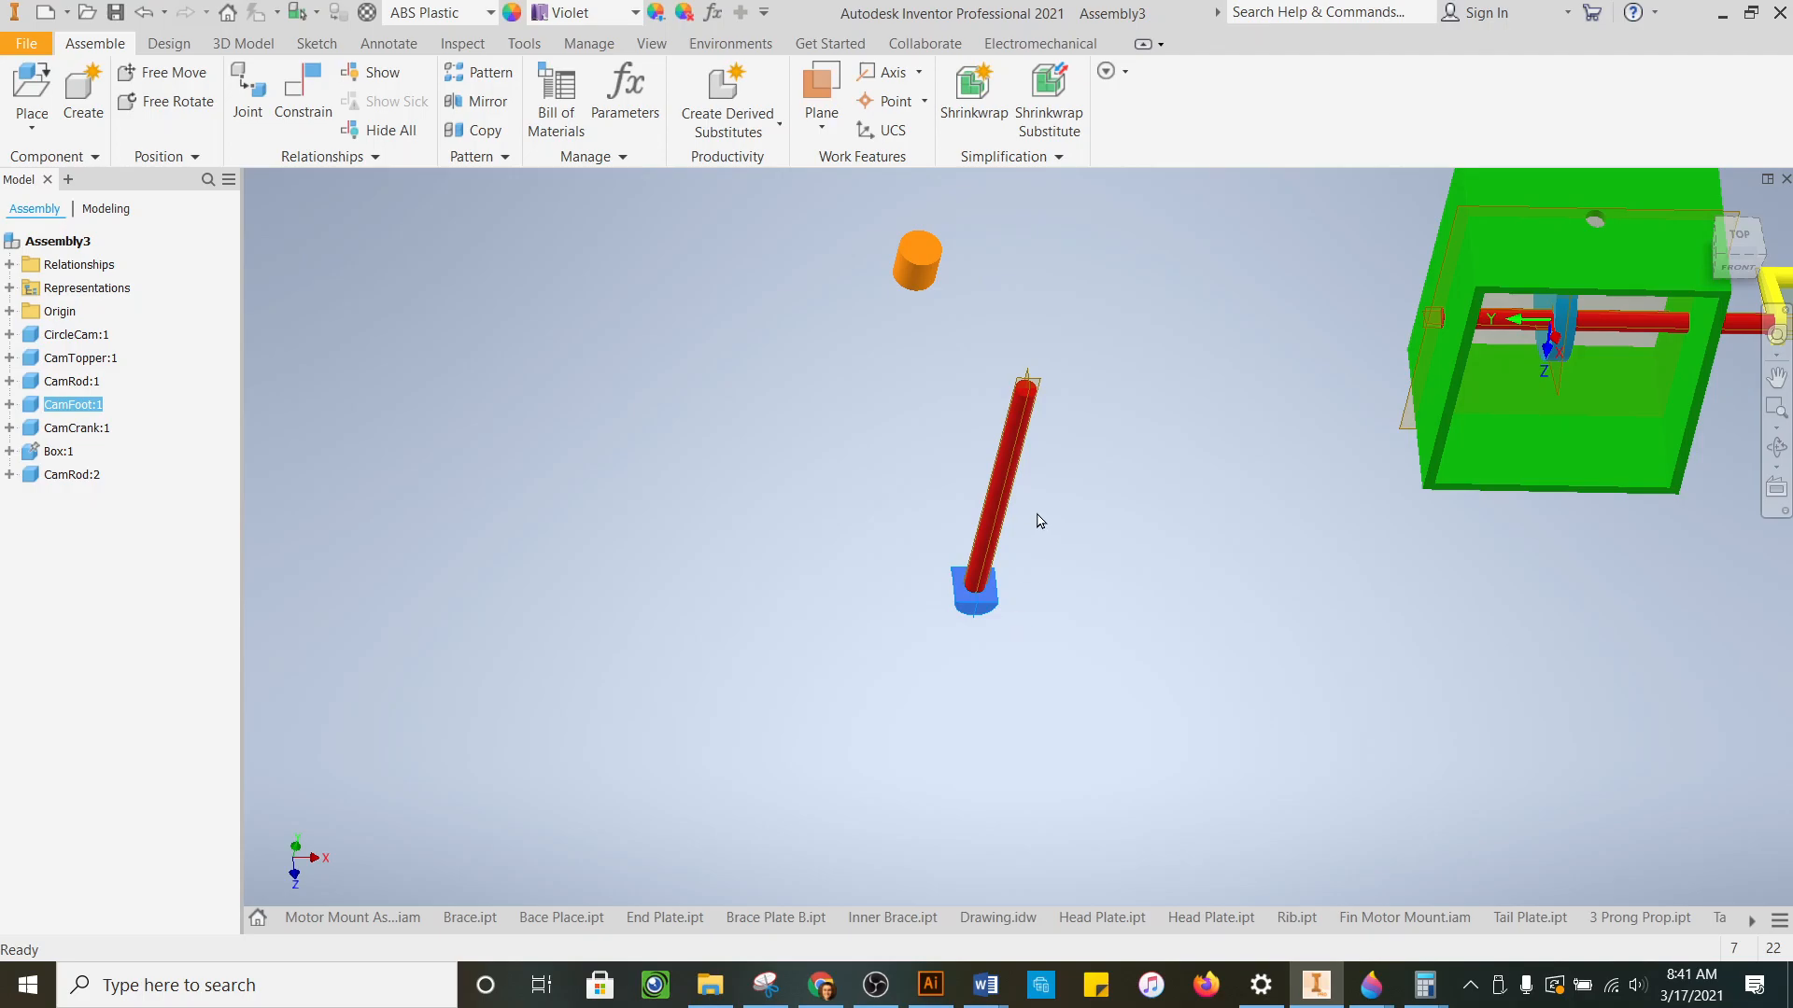
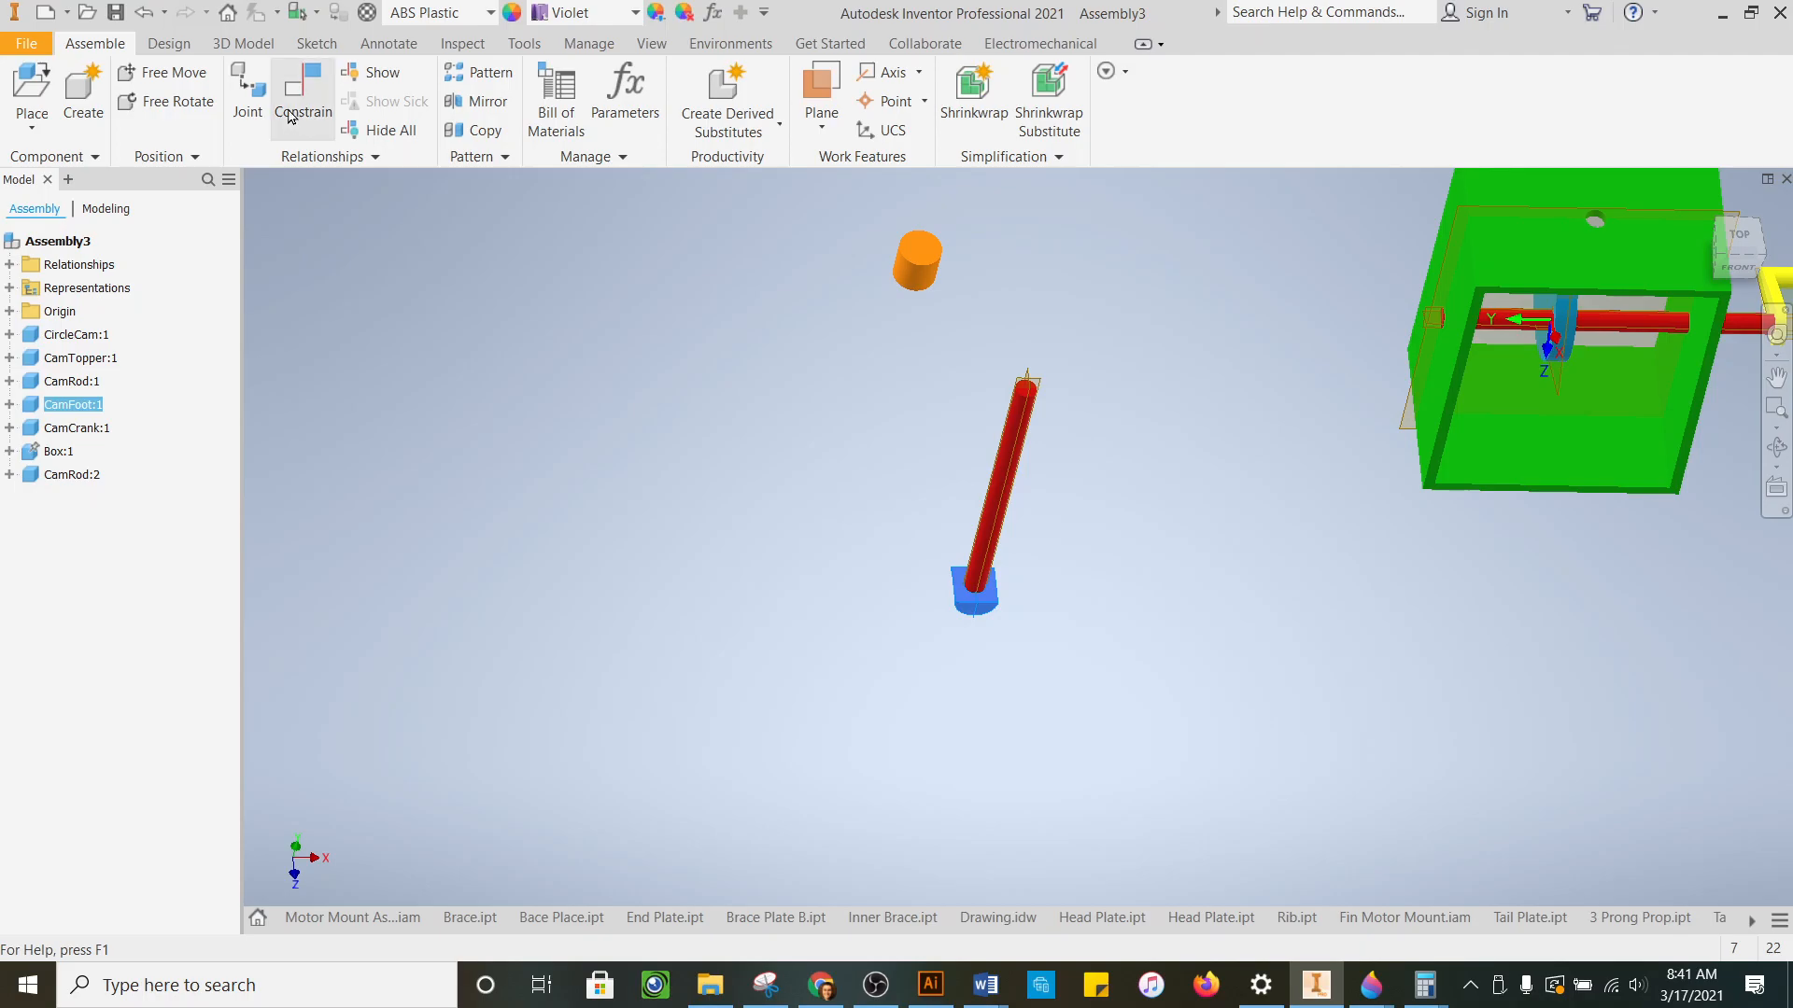
- Undo the recent moves and constraints between the CamRod and CamFoot, back to before the CamFoot was inserted
{"action": "left_click", "coordinate": [145, 17]}
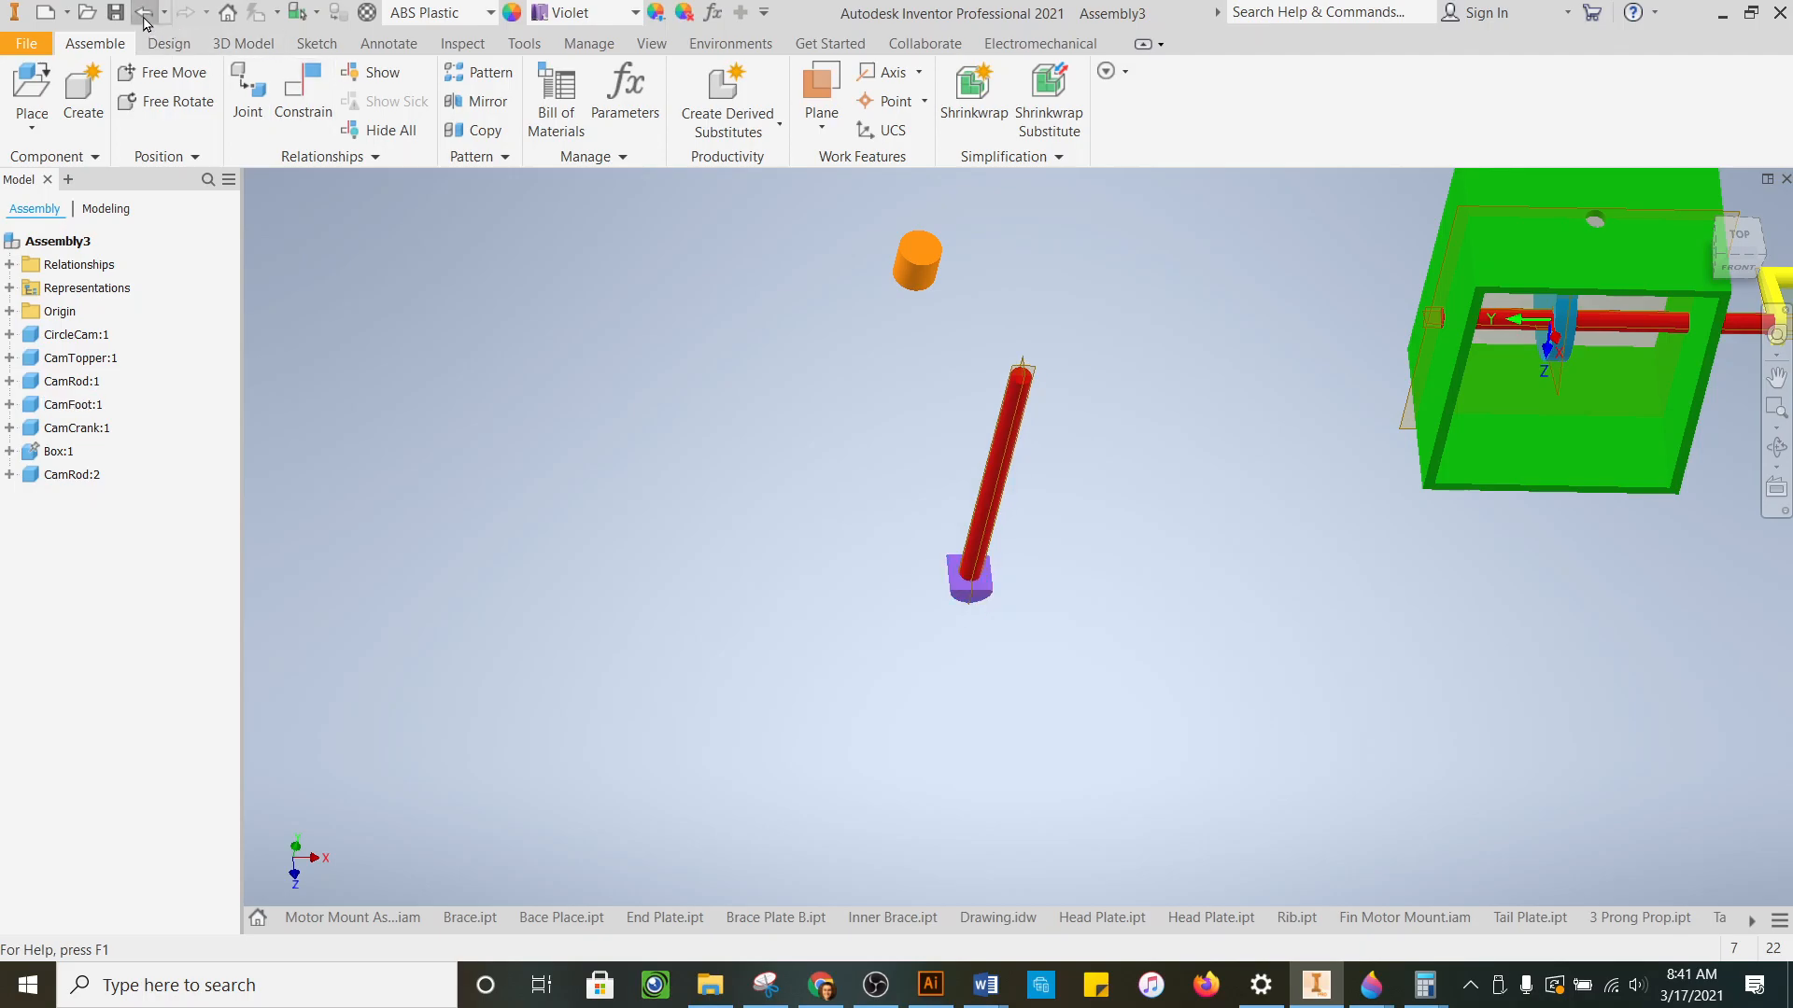
{"action": "left_click", "coordinate": [144, 17]}
{"action": "left_click", "coordinate": [144, 17]}
{"action": "left_click", "coordinate": [145, 17]}
{"action": "left_click", "coordinate": [145, 16]}
{"action": "left_click", "coordinate": [145, 16]}
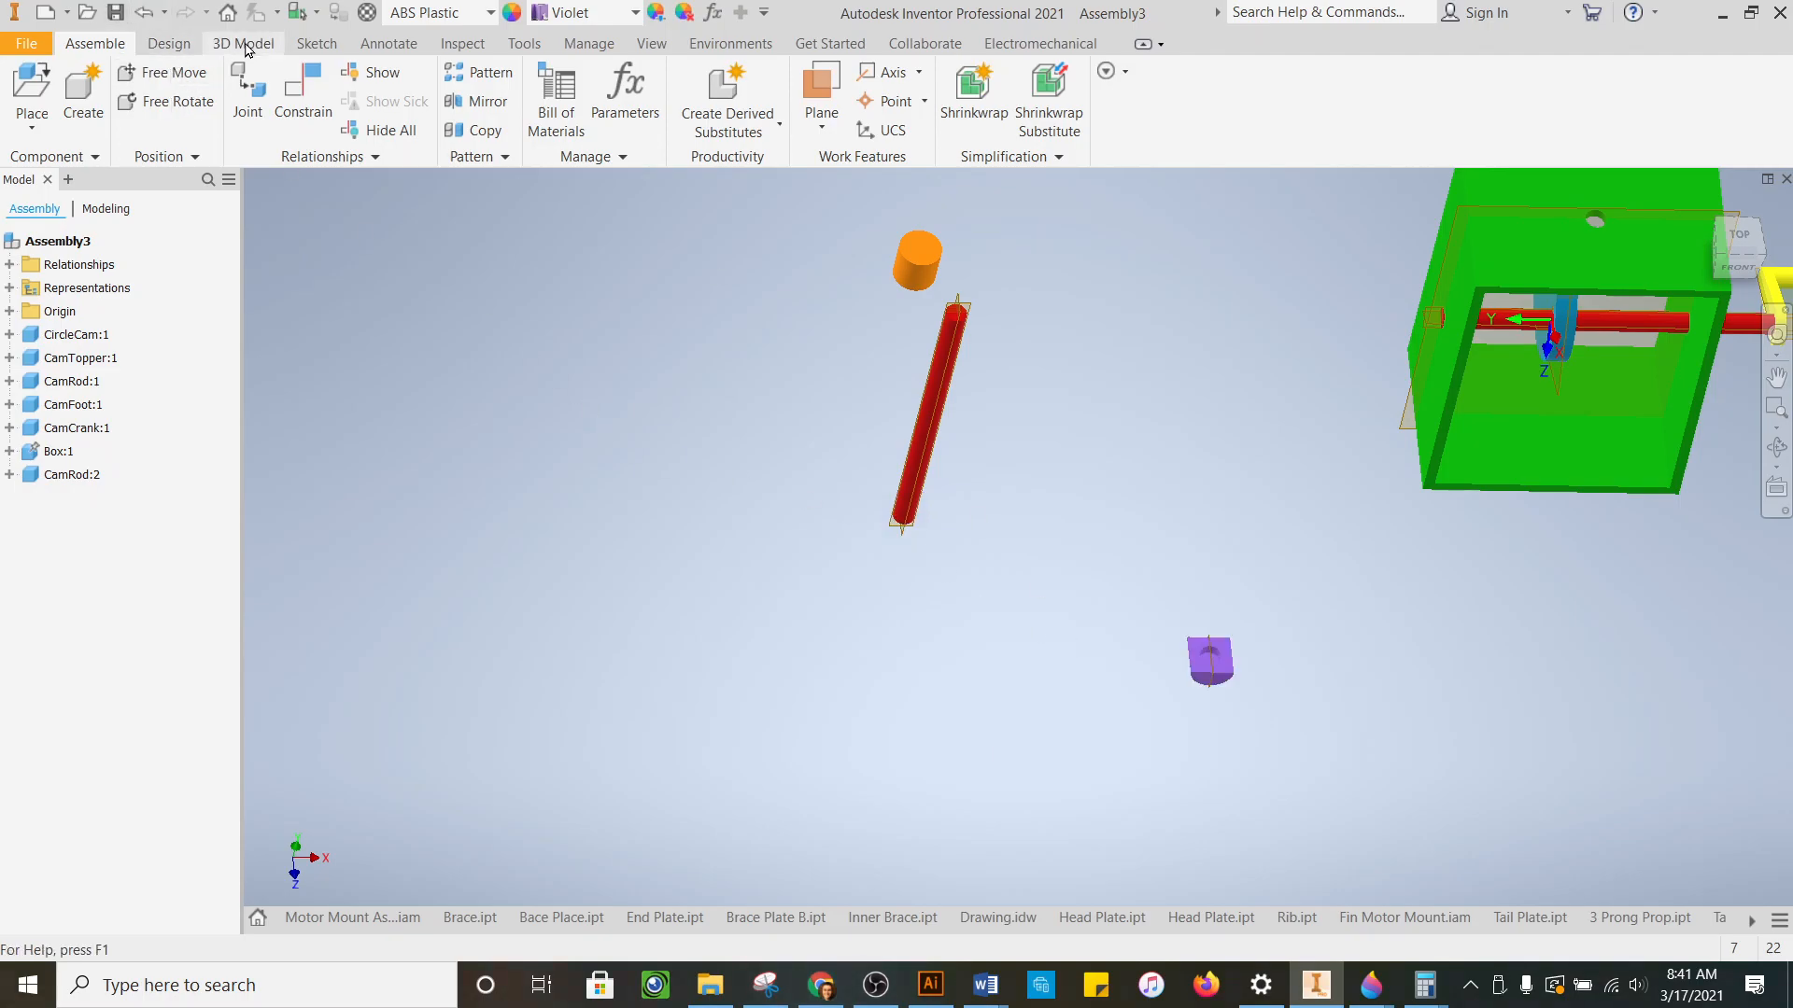
- Insert the bottom edge of the CamFoot's hole onto the loose CamRod's lower end edge, opposed, with a 0.000 in offset
{"action": "left_click", "coordinate": [299, 79]}
{"action": "scroll", "coordinate": [1083, 696], "scroll_direction": "up", "scroll_amount": 5}
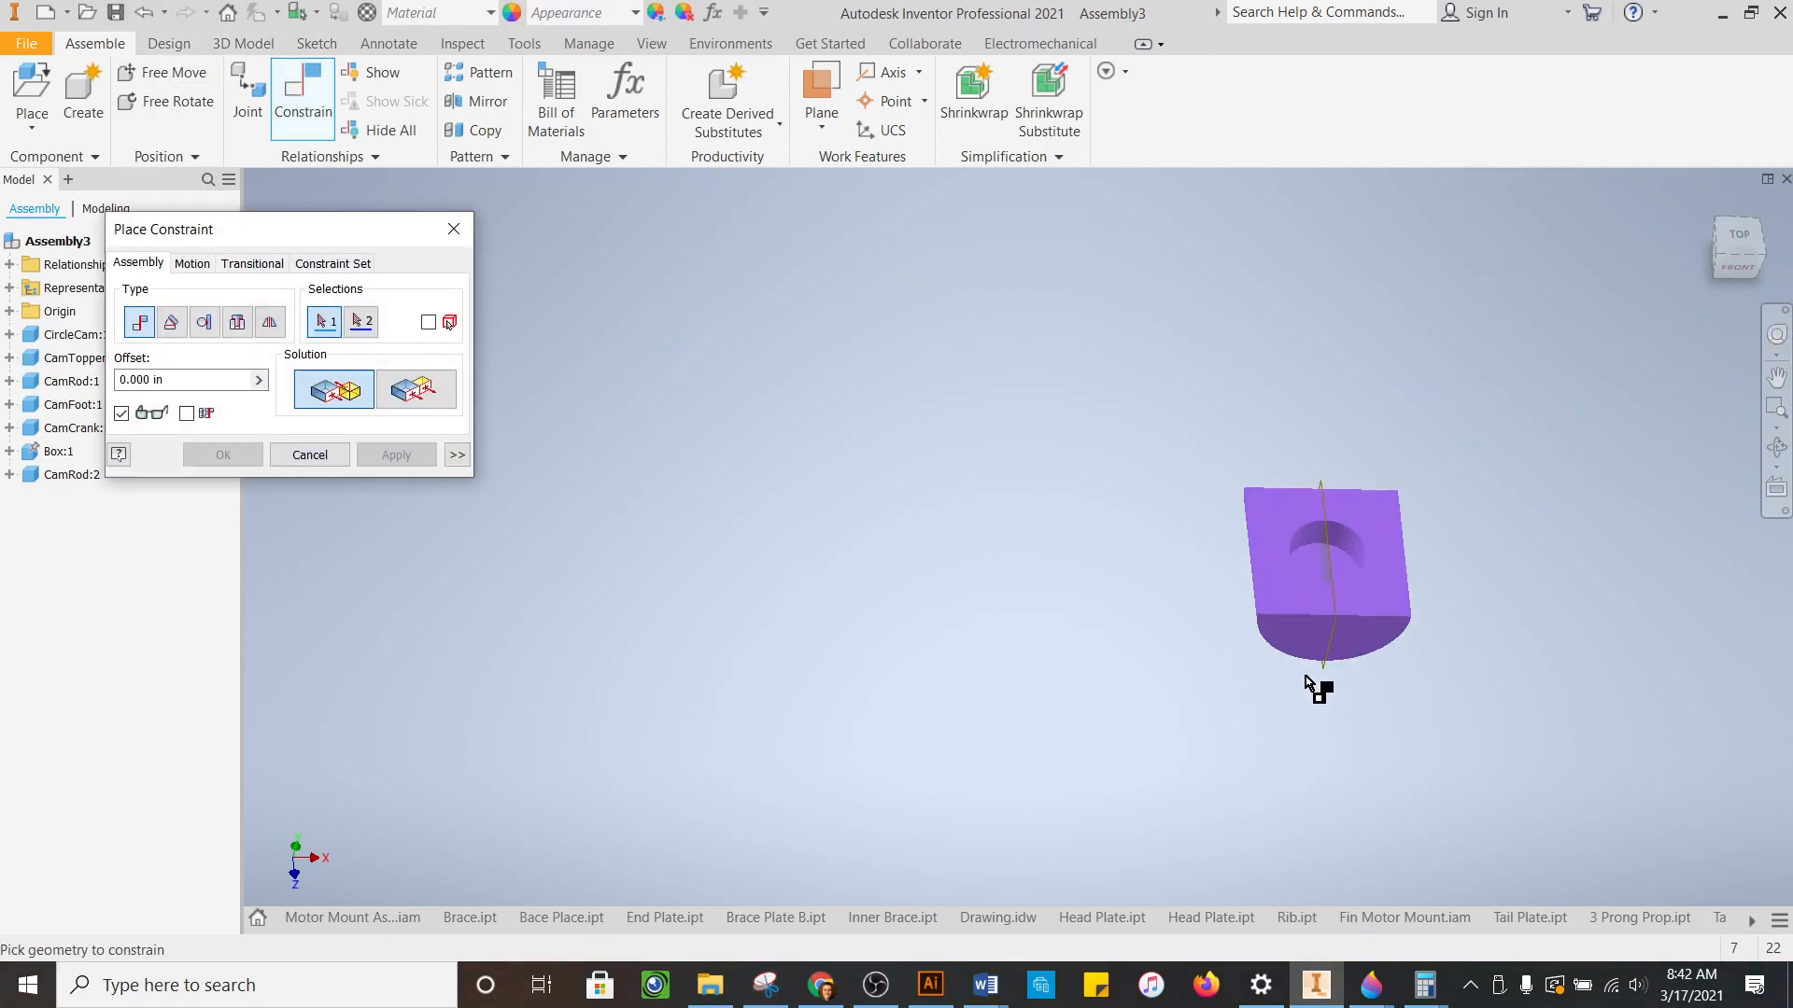
{"action": "left_click", "coordinate": [240, 325]}
{"action": "scroll", "coordinate": [1393, 567], "scroll_direction": "up", "scroll_amount": 5}
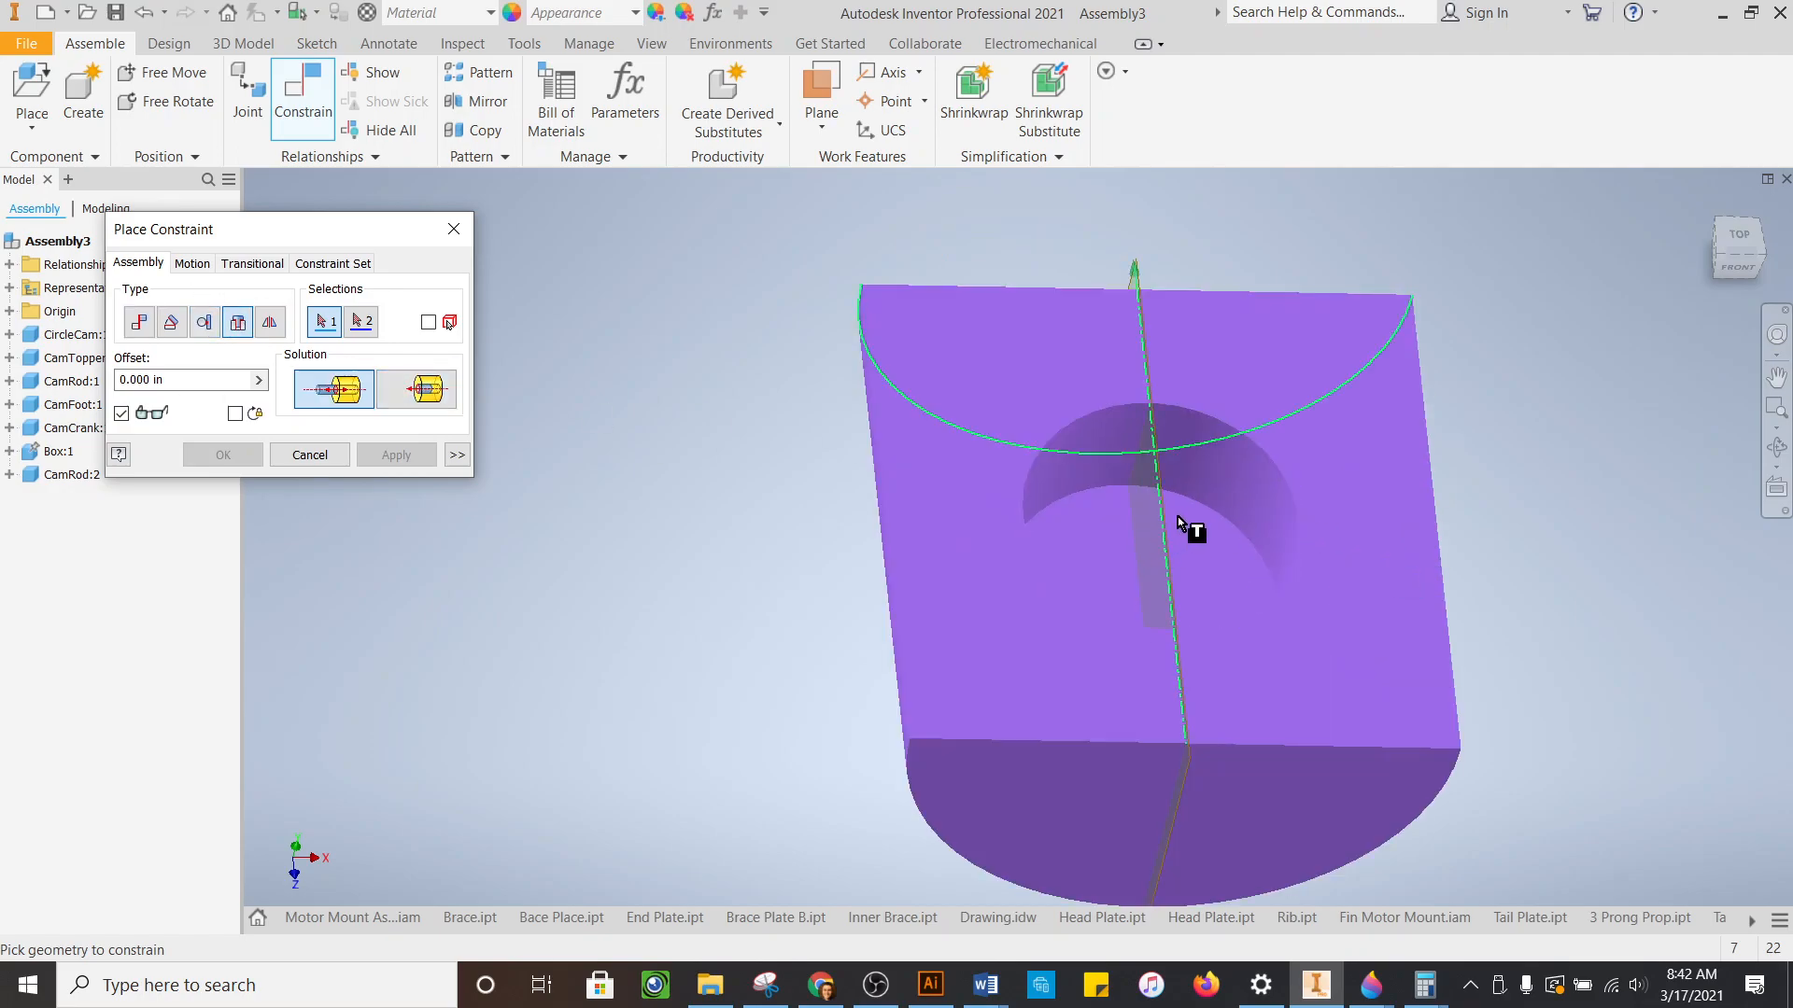
{"action": "scroll", "coordinate": [1186, 521], "scroll_direction": "up", "scroll_amount": 5}
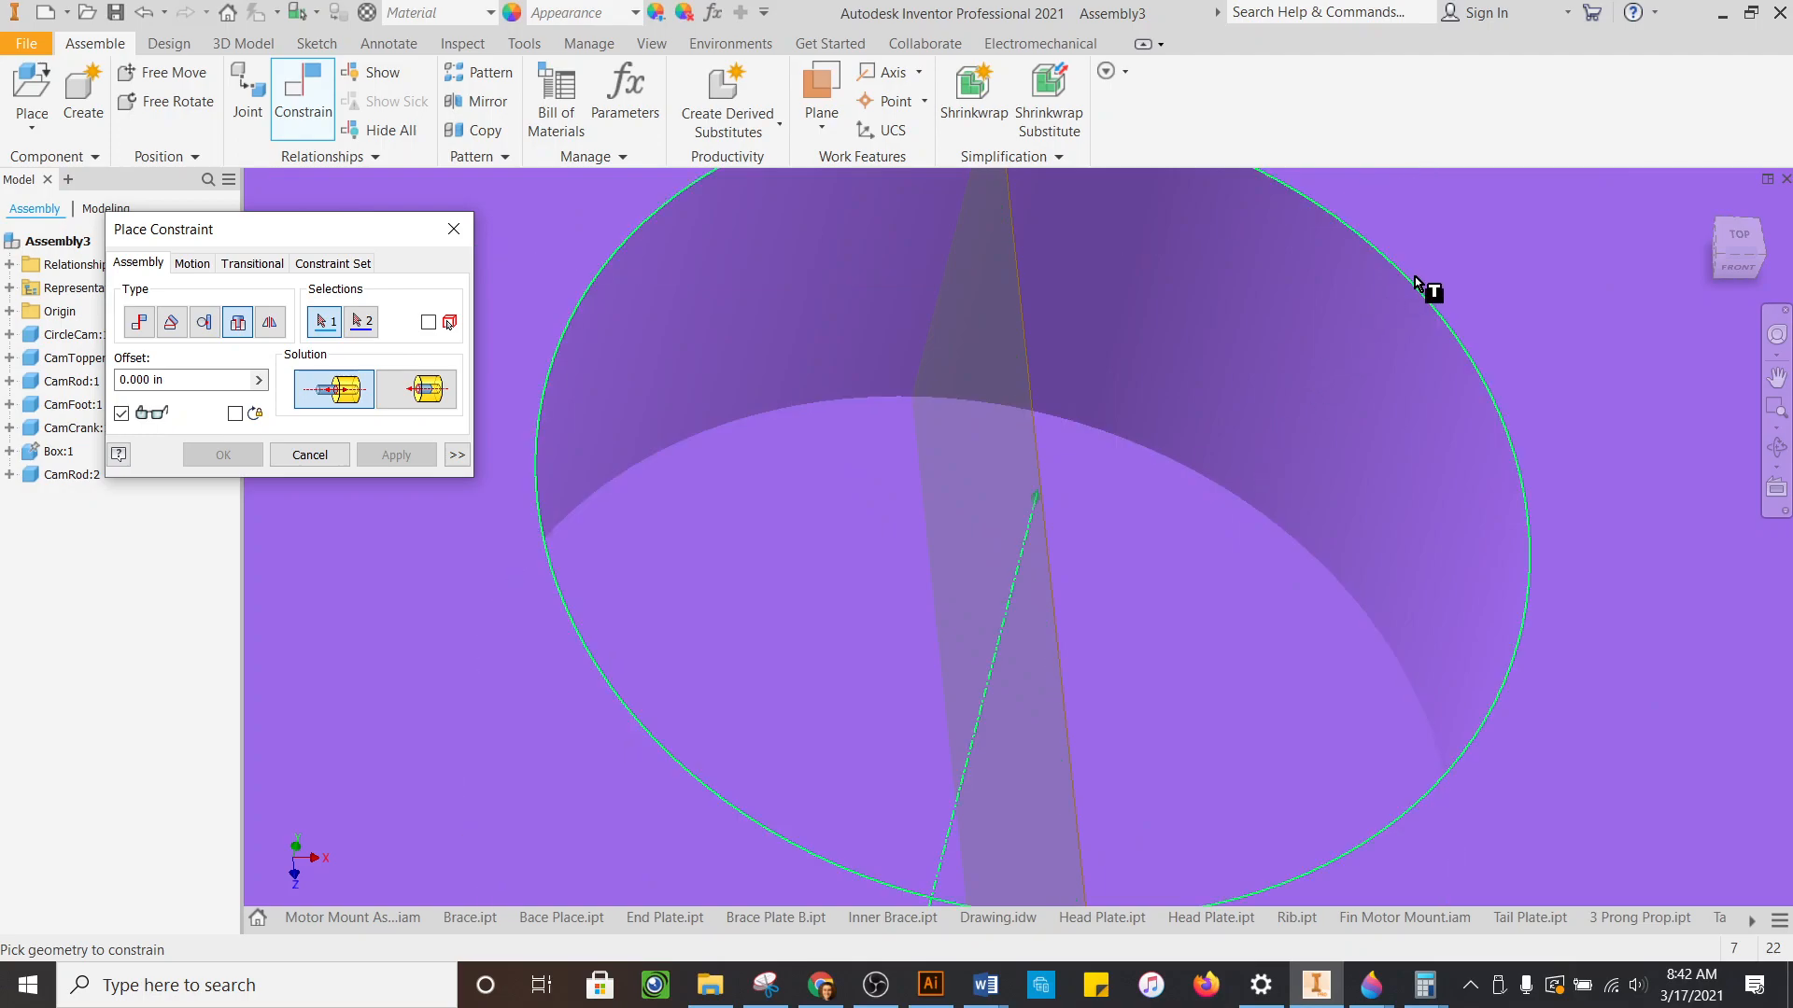
{"action": "left_click", "coordinate": [1279, 515]}
{"action": "scroll", "coordinate": [1279, 515], "scroll_direction": "down", "scroll_amount": 10}
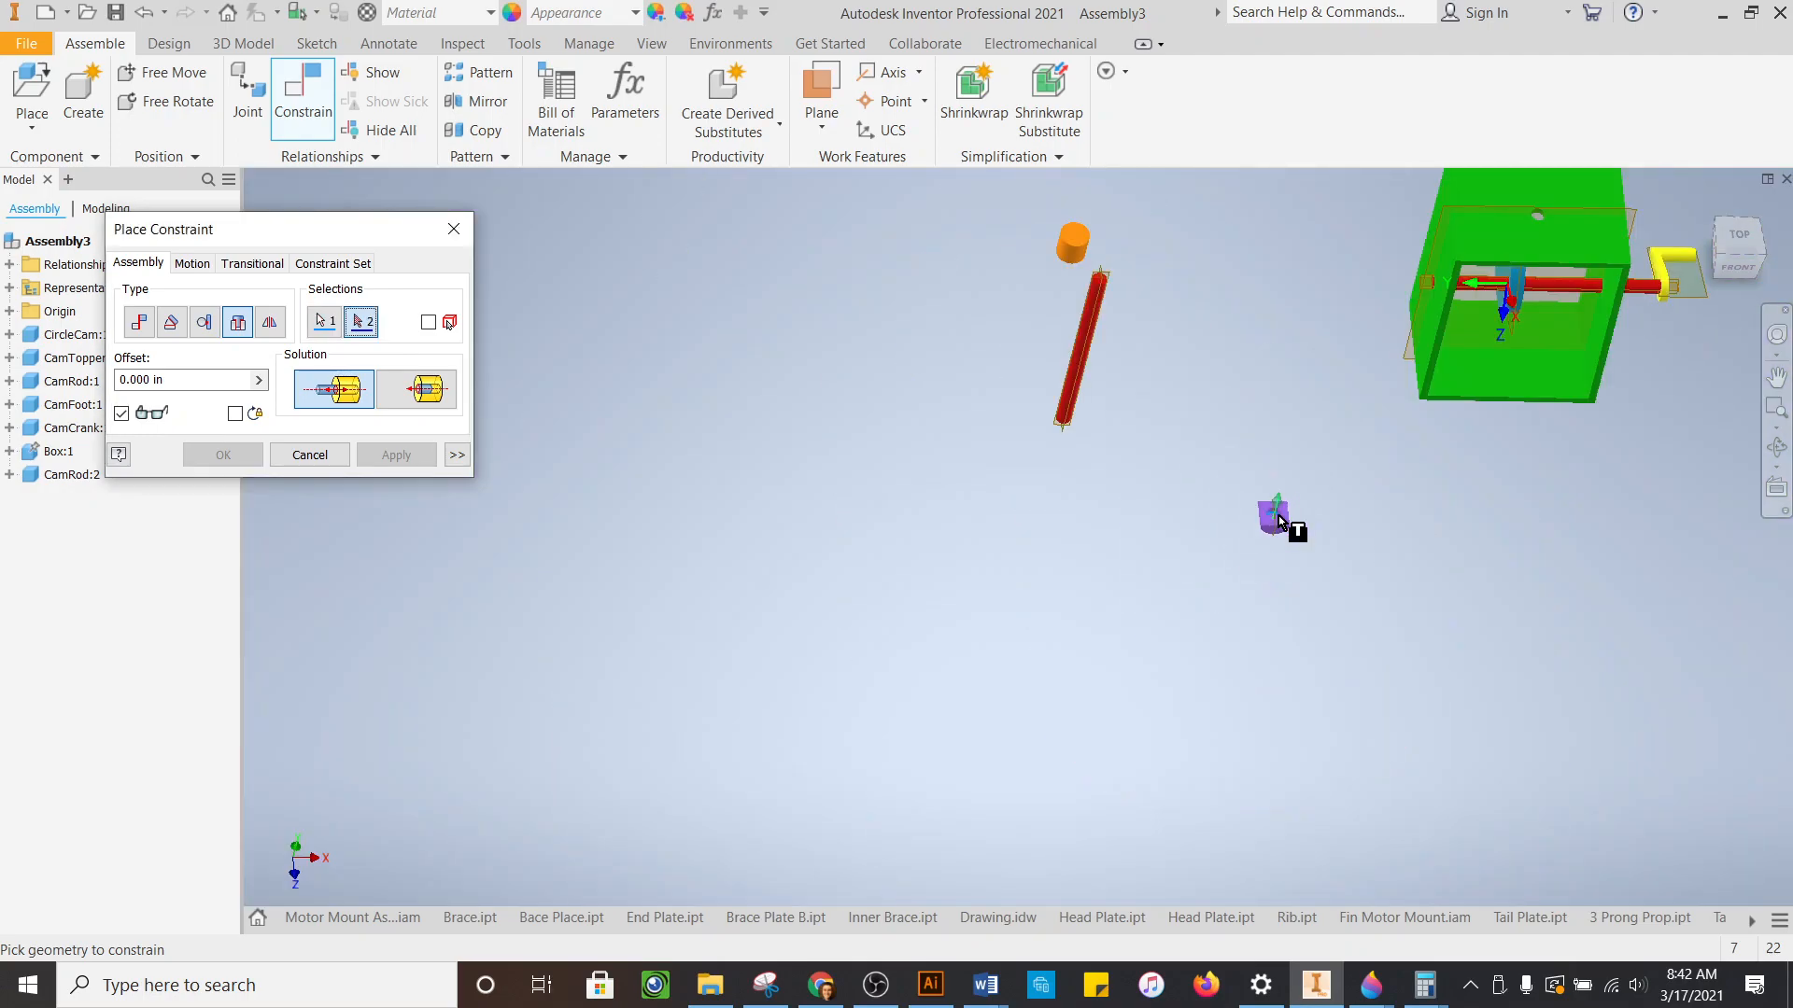
{"action": "scroll", "coordinate": [984, 467], "scroll_direction": "up", "scroll_amount": 6}
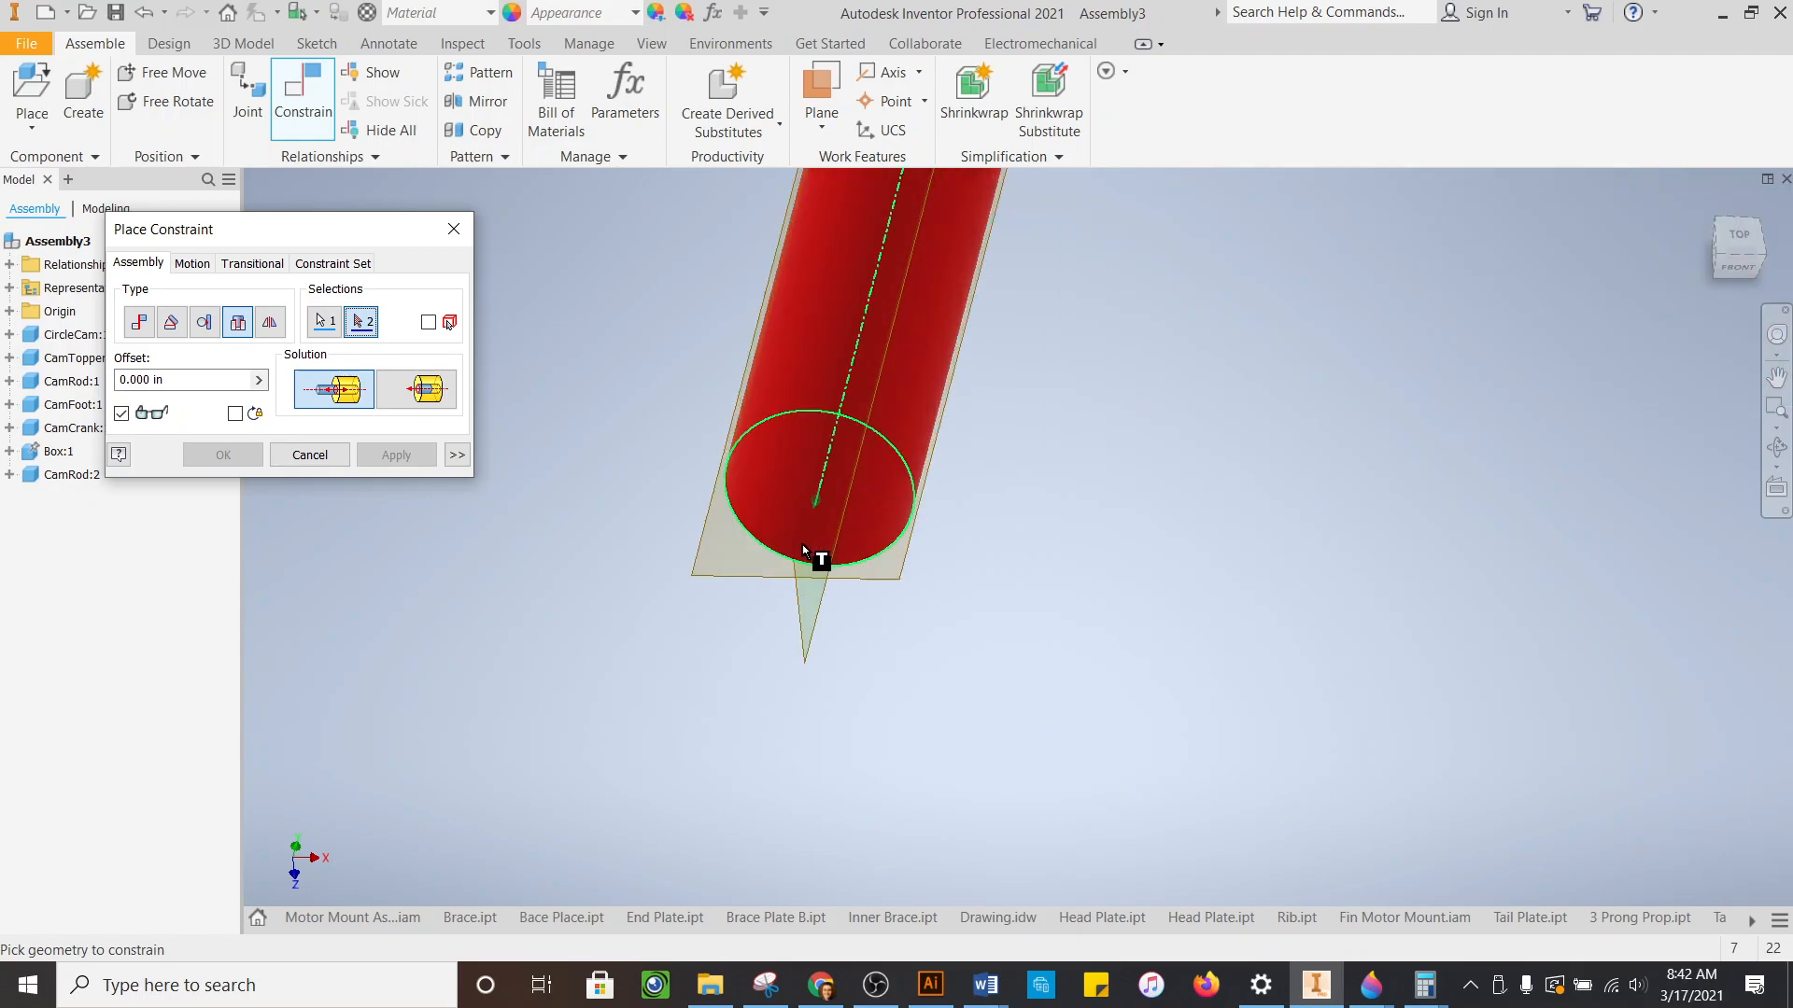
{"action": "left_click", "coordinate": [802, 545]}
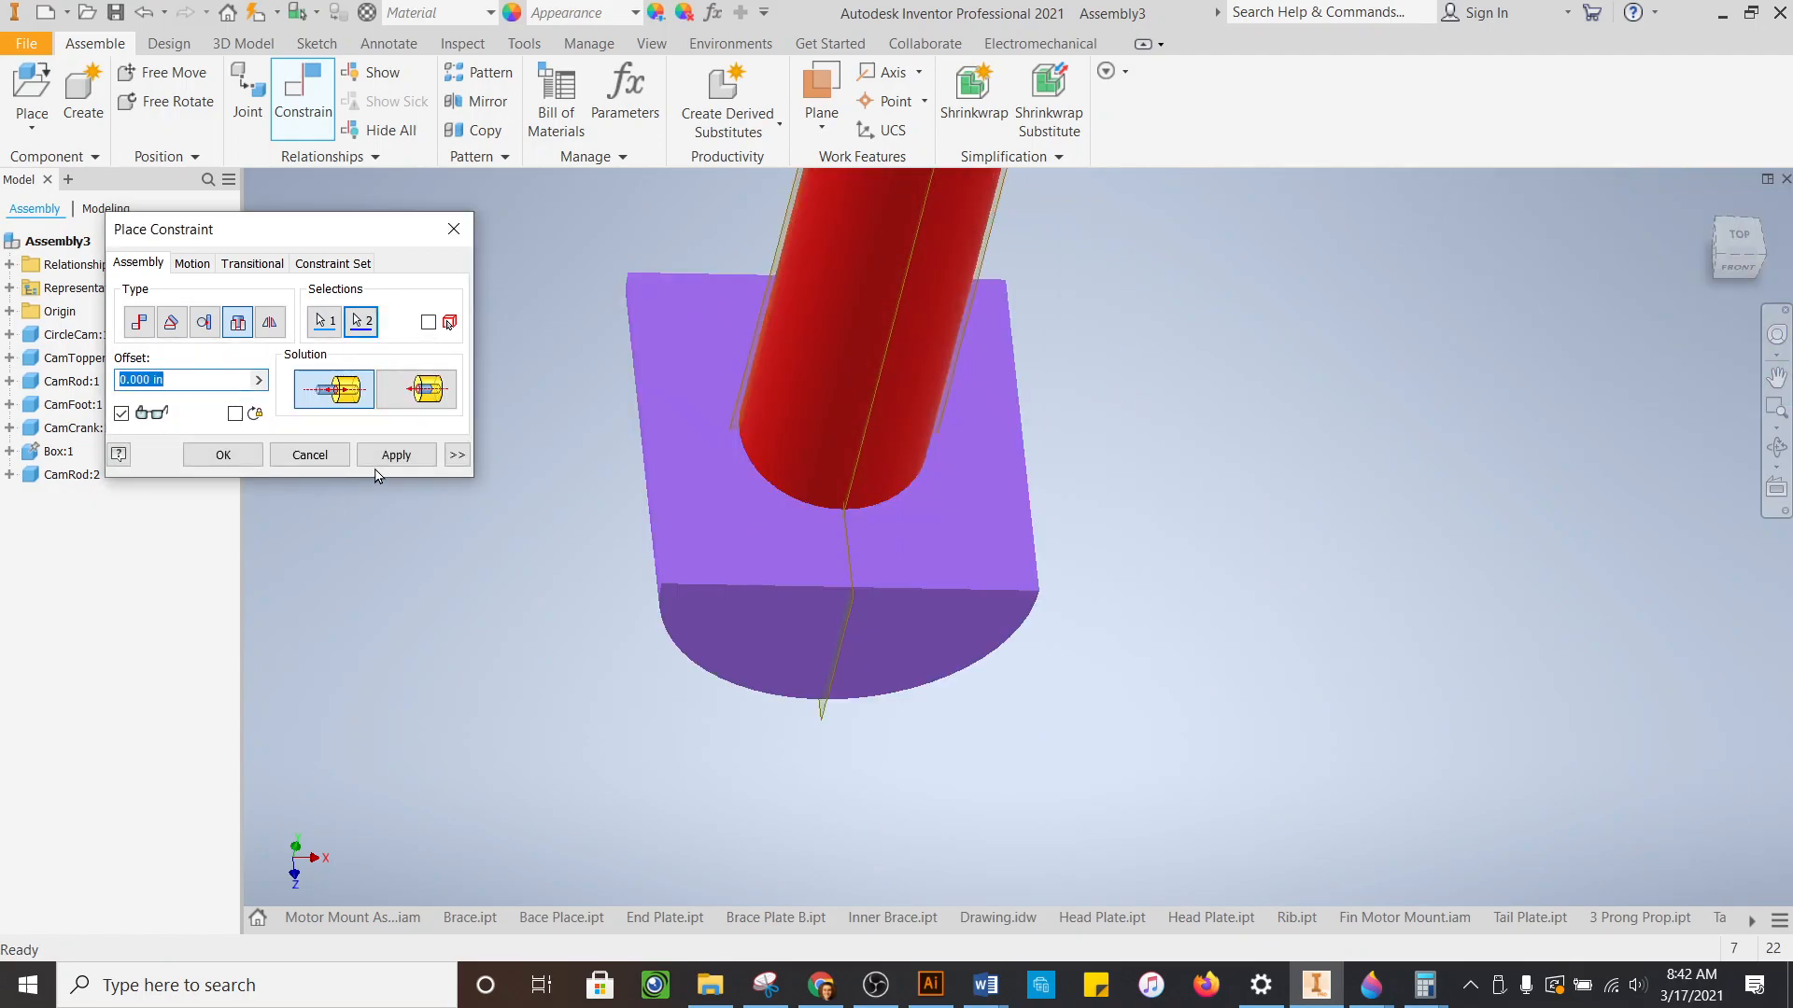
{"action": "left_click", "coordinate": [383, 460]}
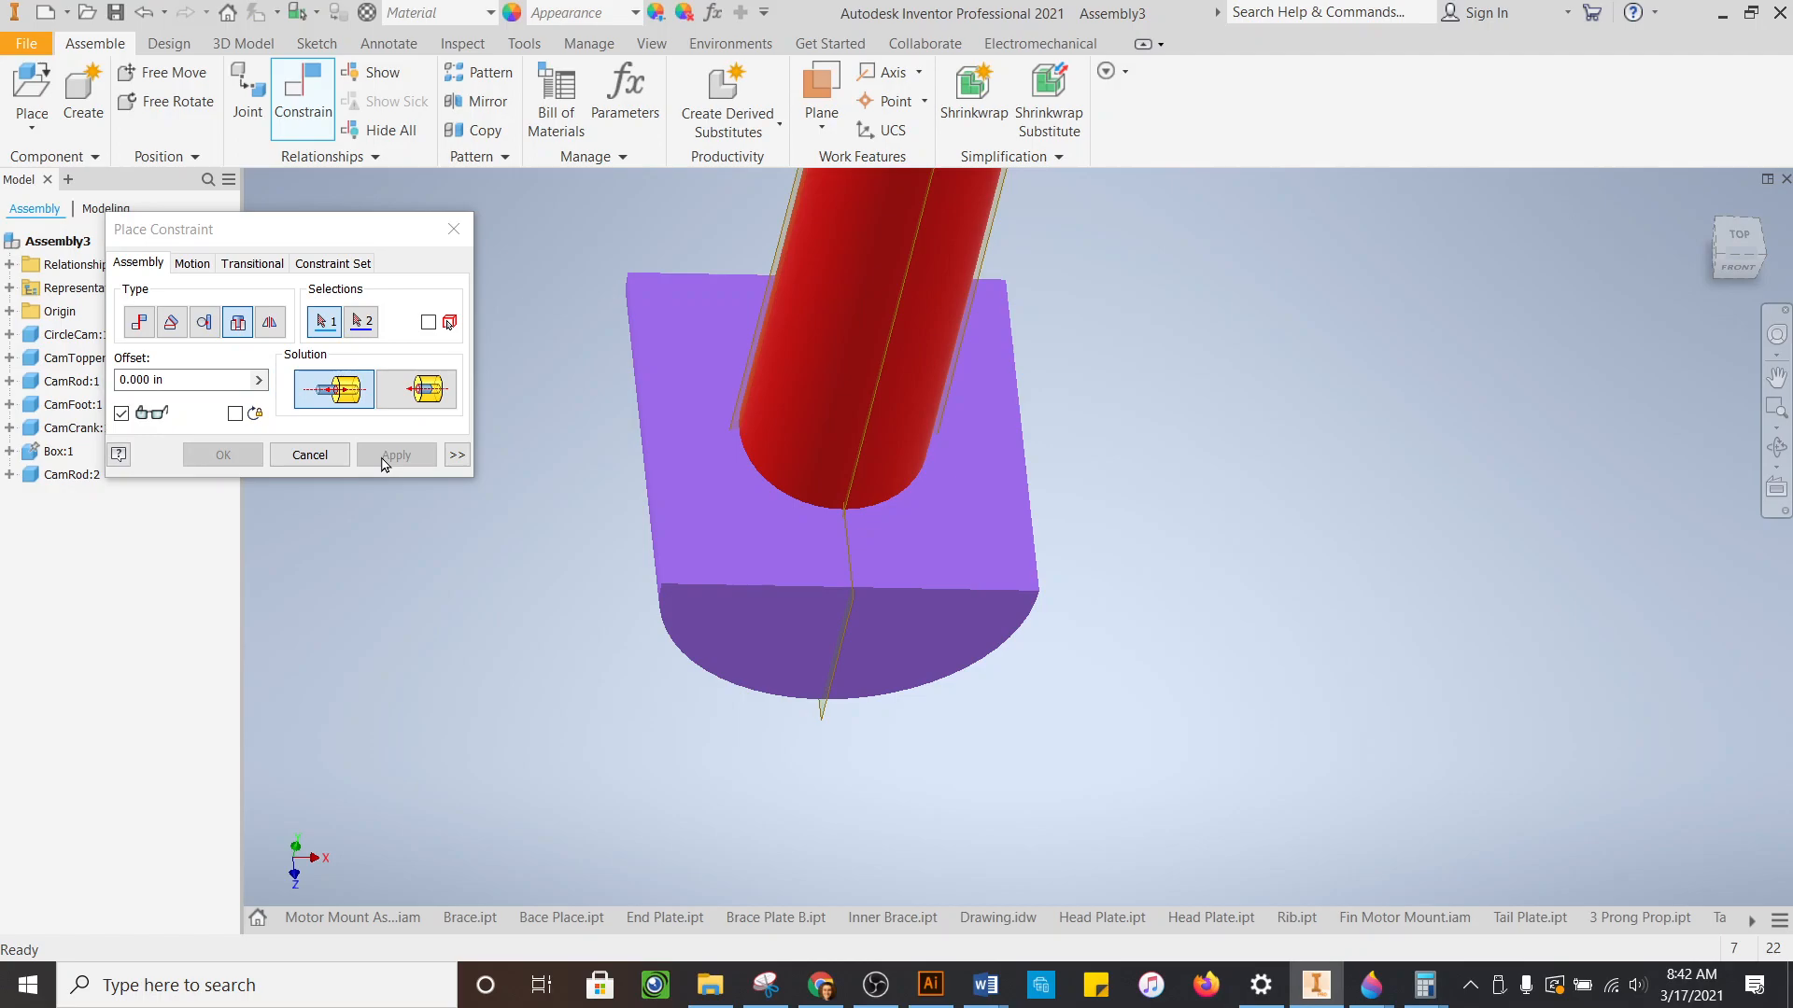
- Mate the loose CamRod's lengthwise work plane to the CamFoot's vertical work plane with a 0.000 in offset
{"action": "left_click", "coordinate": [136, 326]}
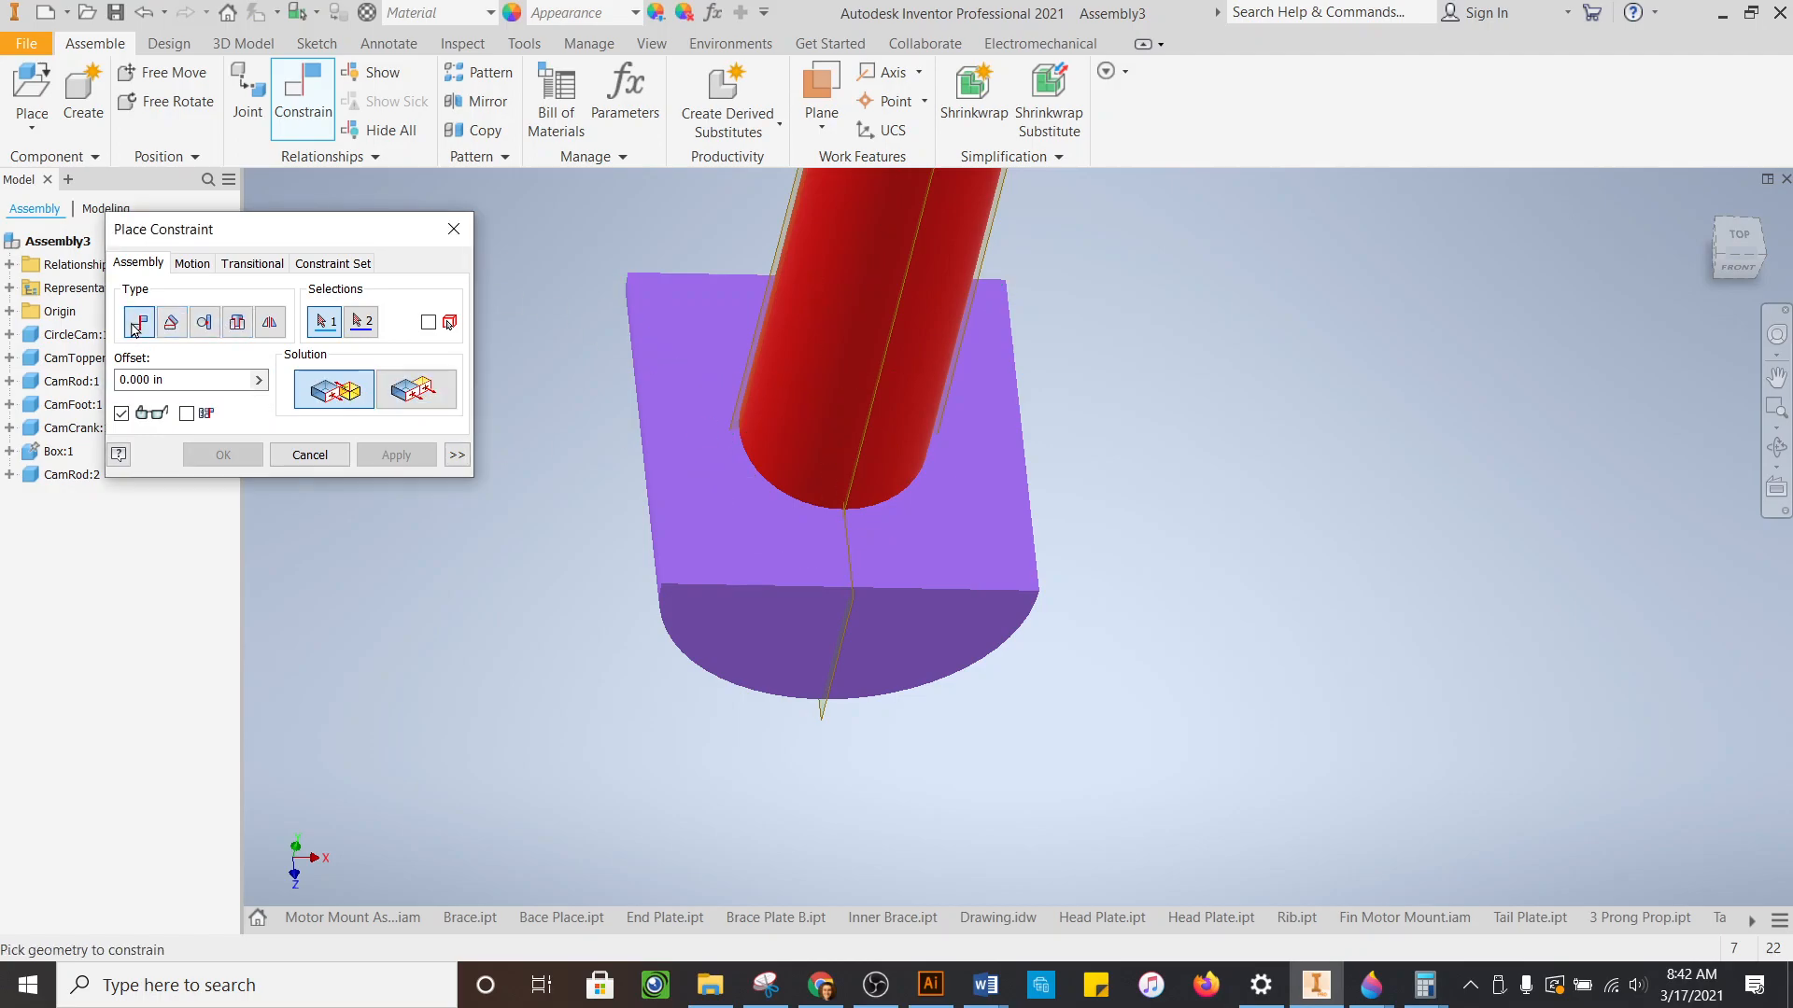
{"action": "left_click", "coordinate": [731, 413]}
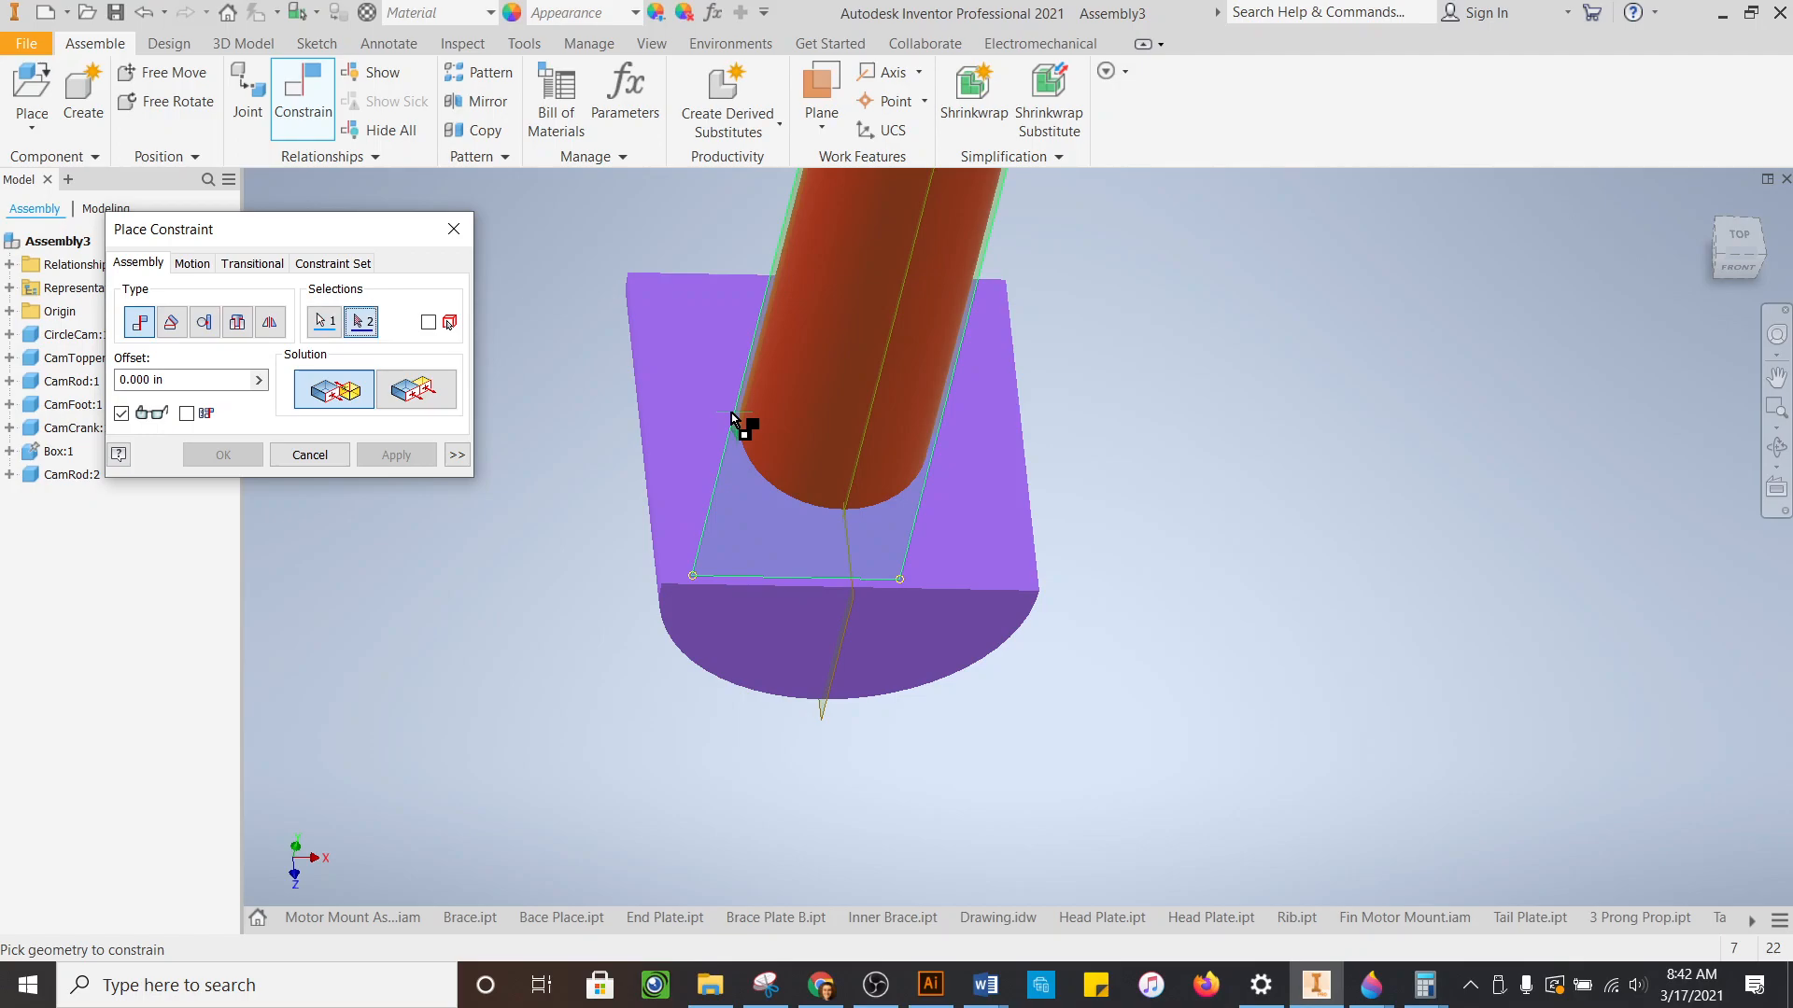
{"action": "left_click", "coordinate": [821, 714]}
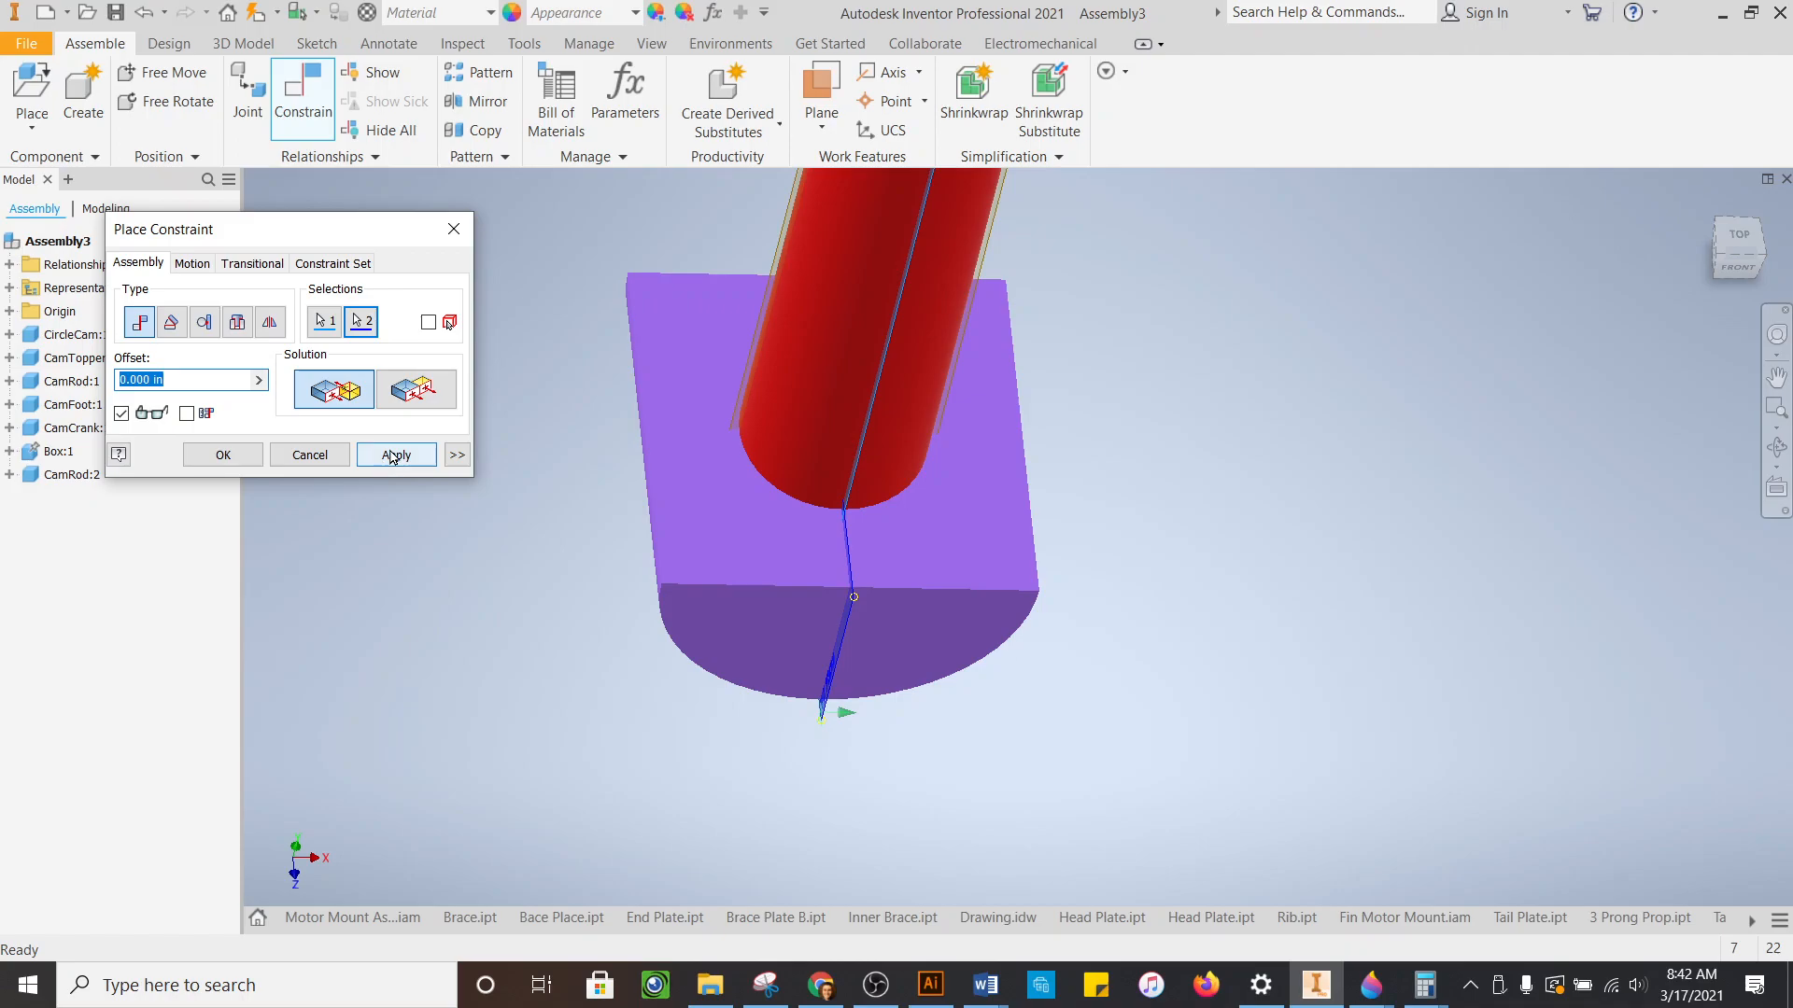
{"action": "left_click", "coordinate": [395, 454]}
- Close the constraint command, shift the loose CamRod with its CamFoot, and position the orange CamTopper above the rod's upper end
{"action": "scroll", "coordinate": [674, 653], "scroll_direction": "up", "scroll_amount": 6}
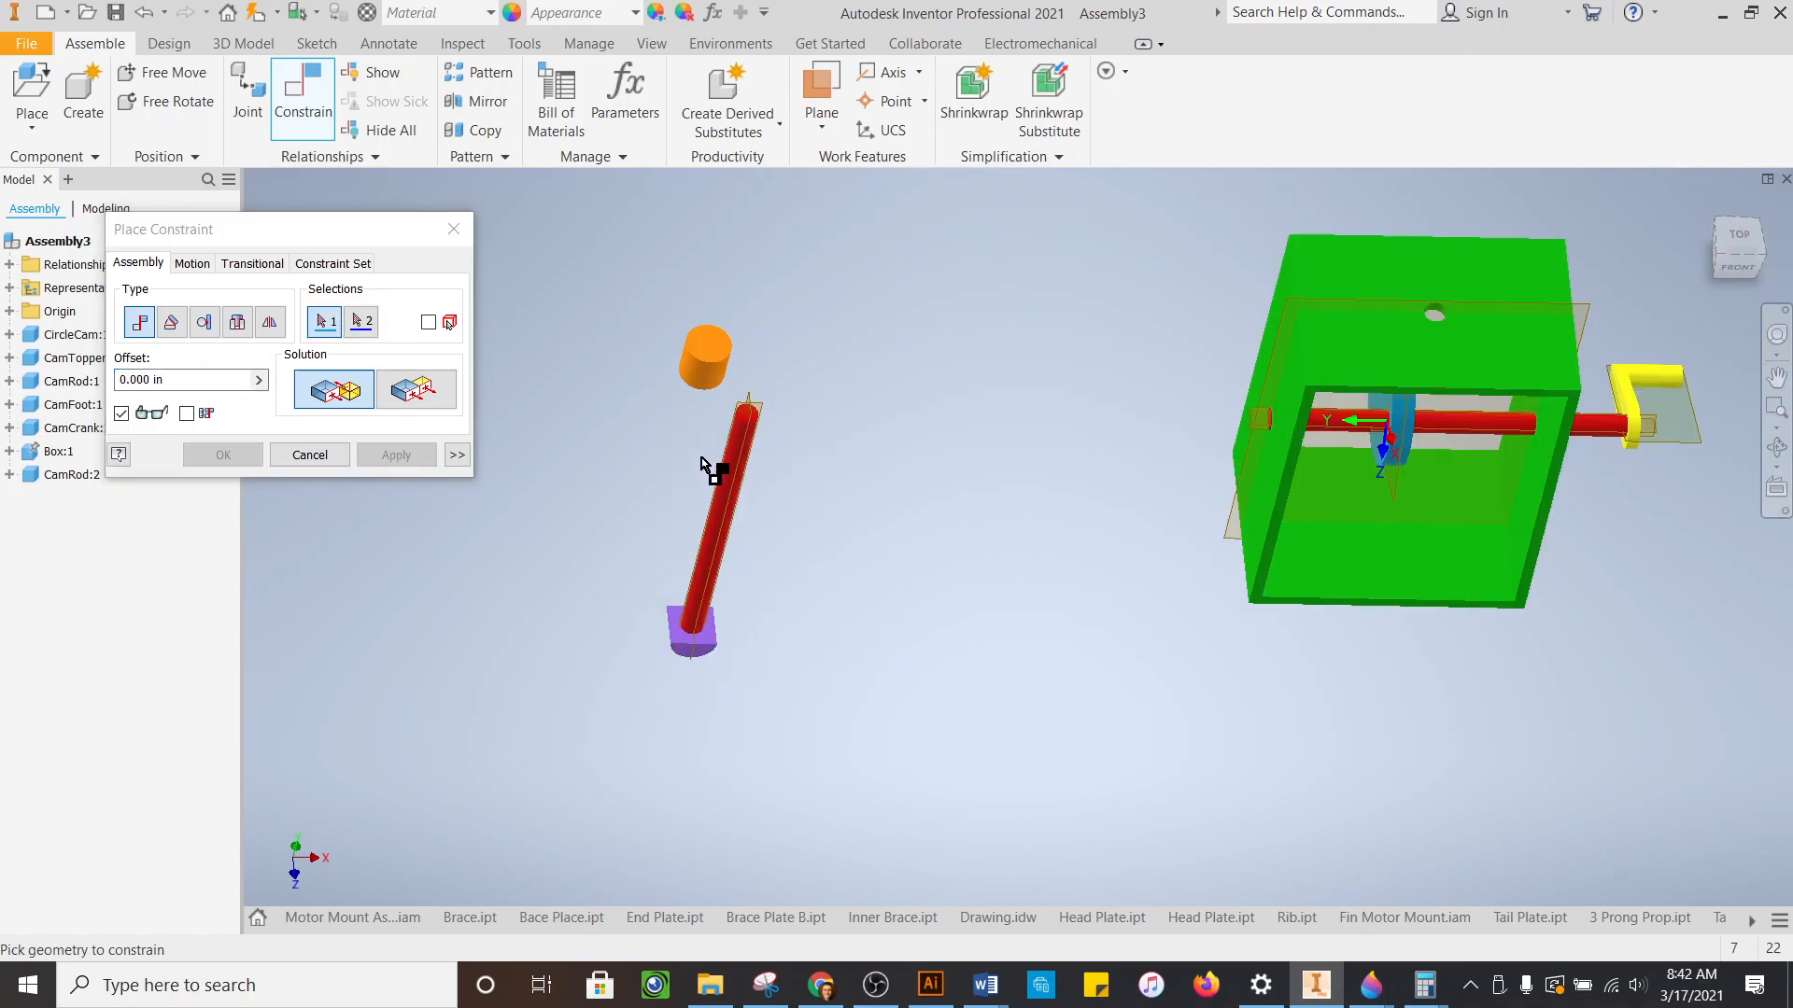
{"action": "left_click", "coordinate": [1739, 265]}
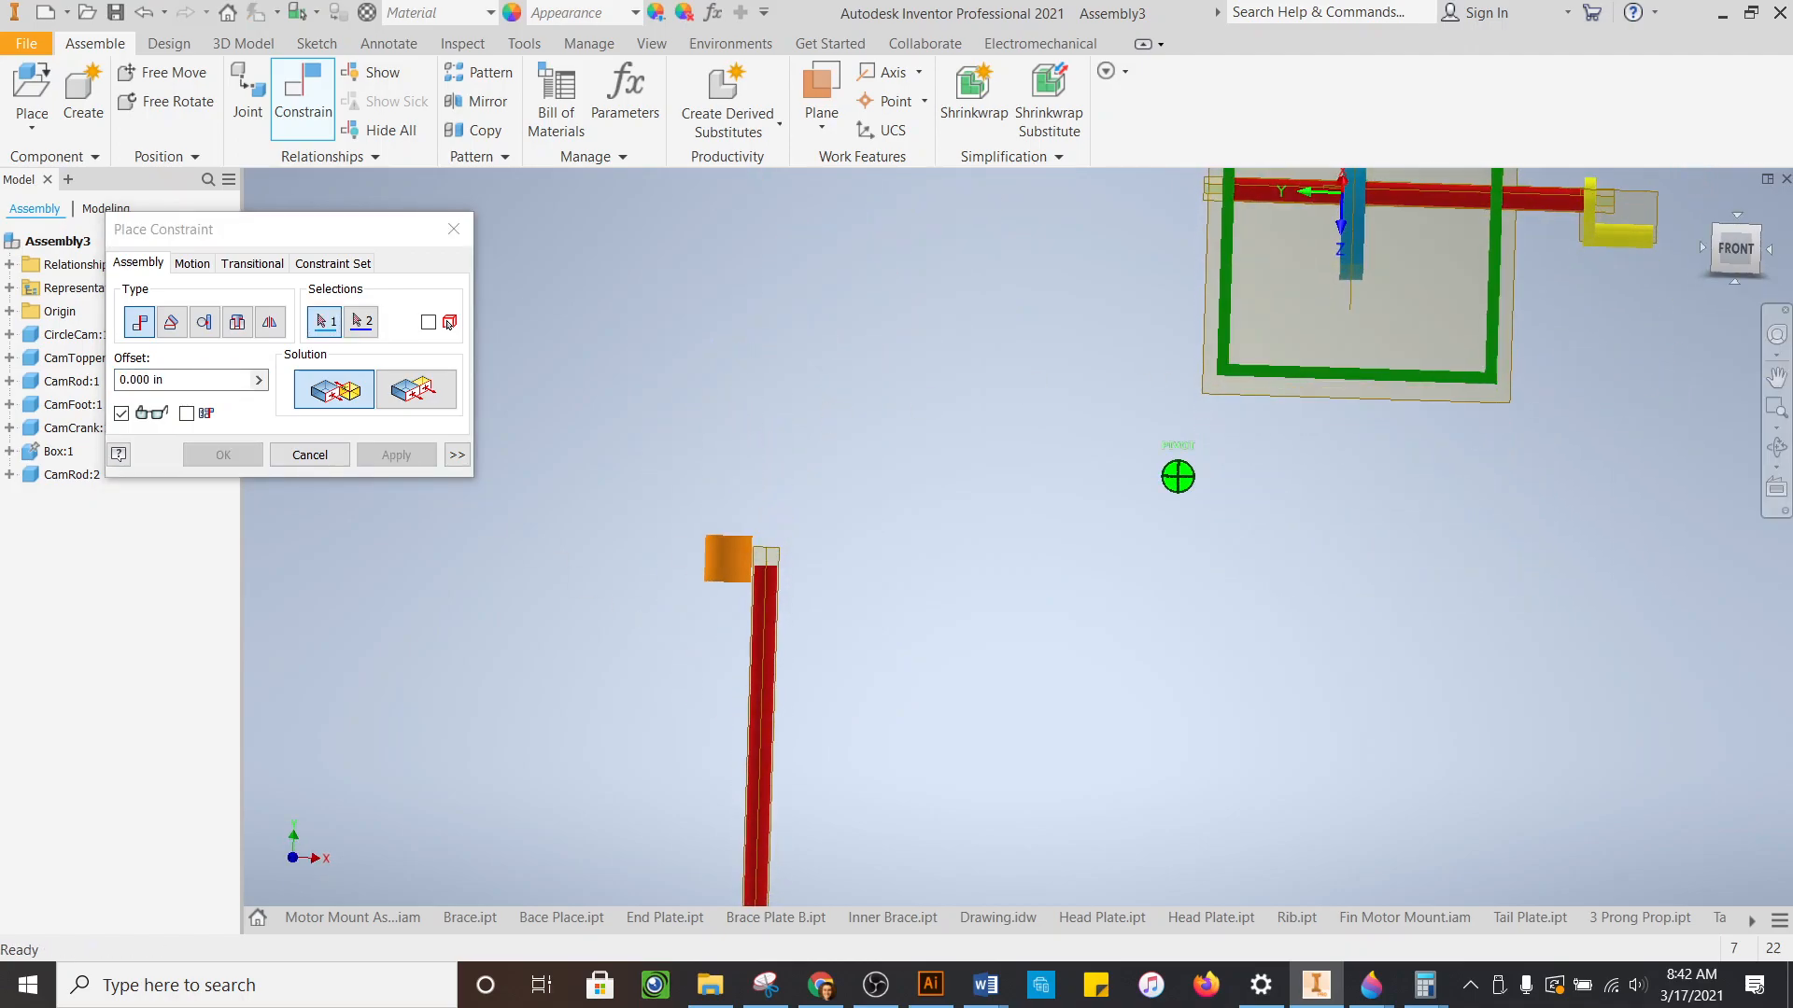
{"action": "left_click_drag", "start_coordinate": [1738, 265], "coordinate": [1777, 247]}
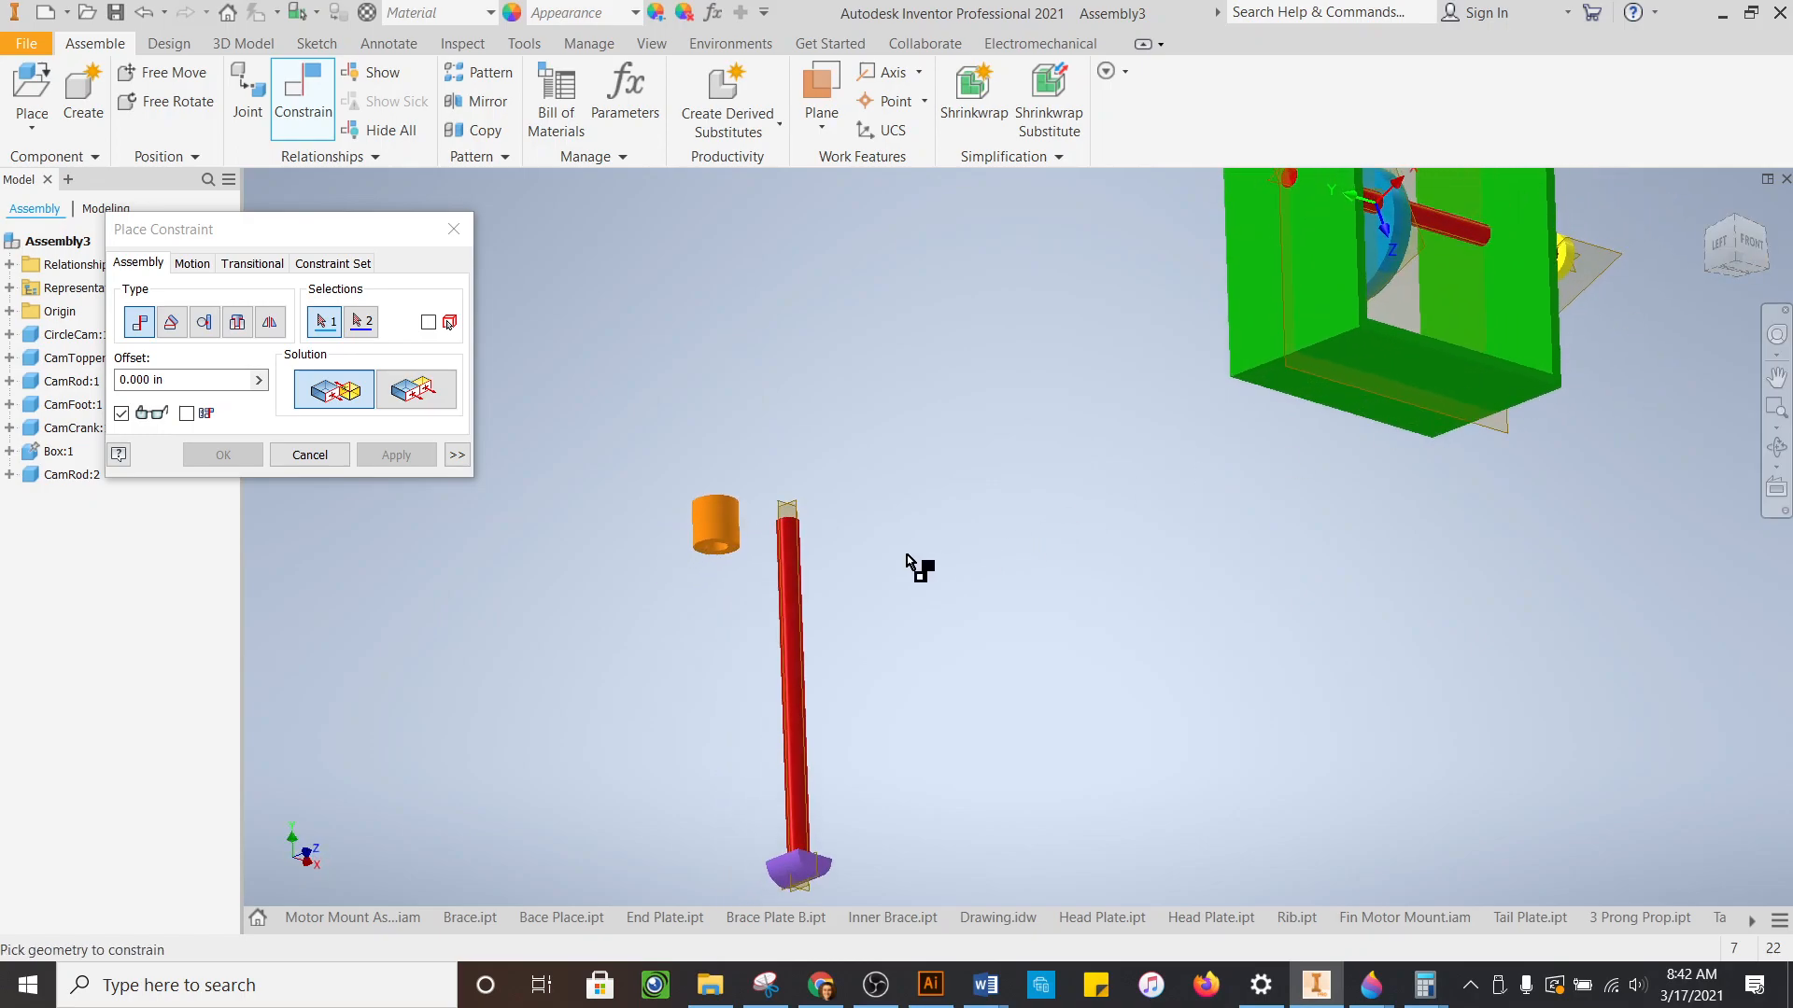
{"action": "scroll", "coordinate": [560, 577], "scroll_direction": "down", "scroll_amount": 3}
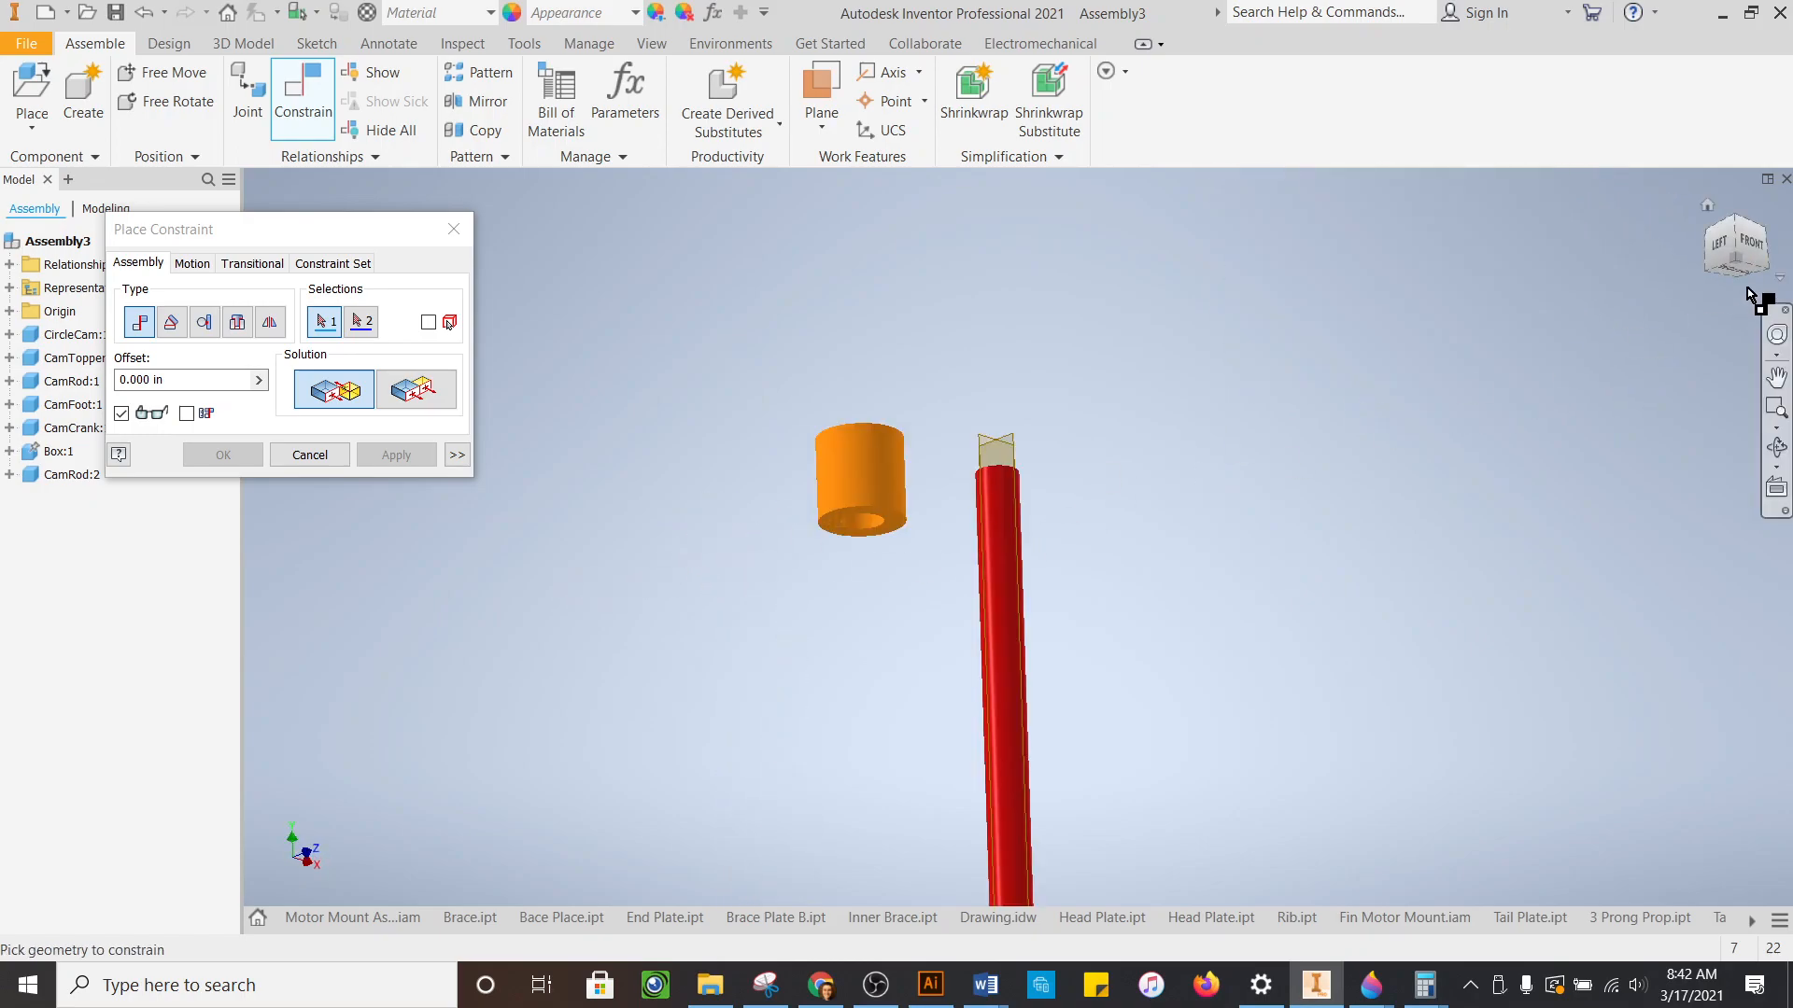
{"action": "scroll", "coordinate": [1254, 462], "scroll_direction": "up", "scroll_amount": 2}
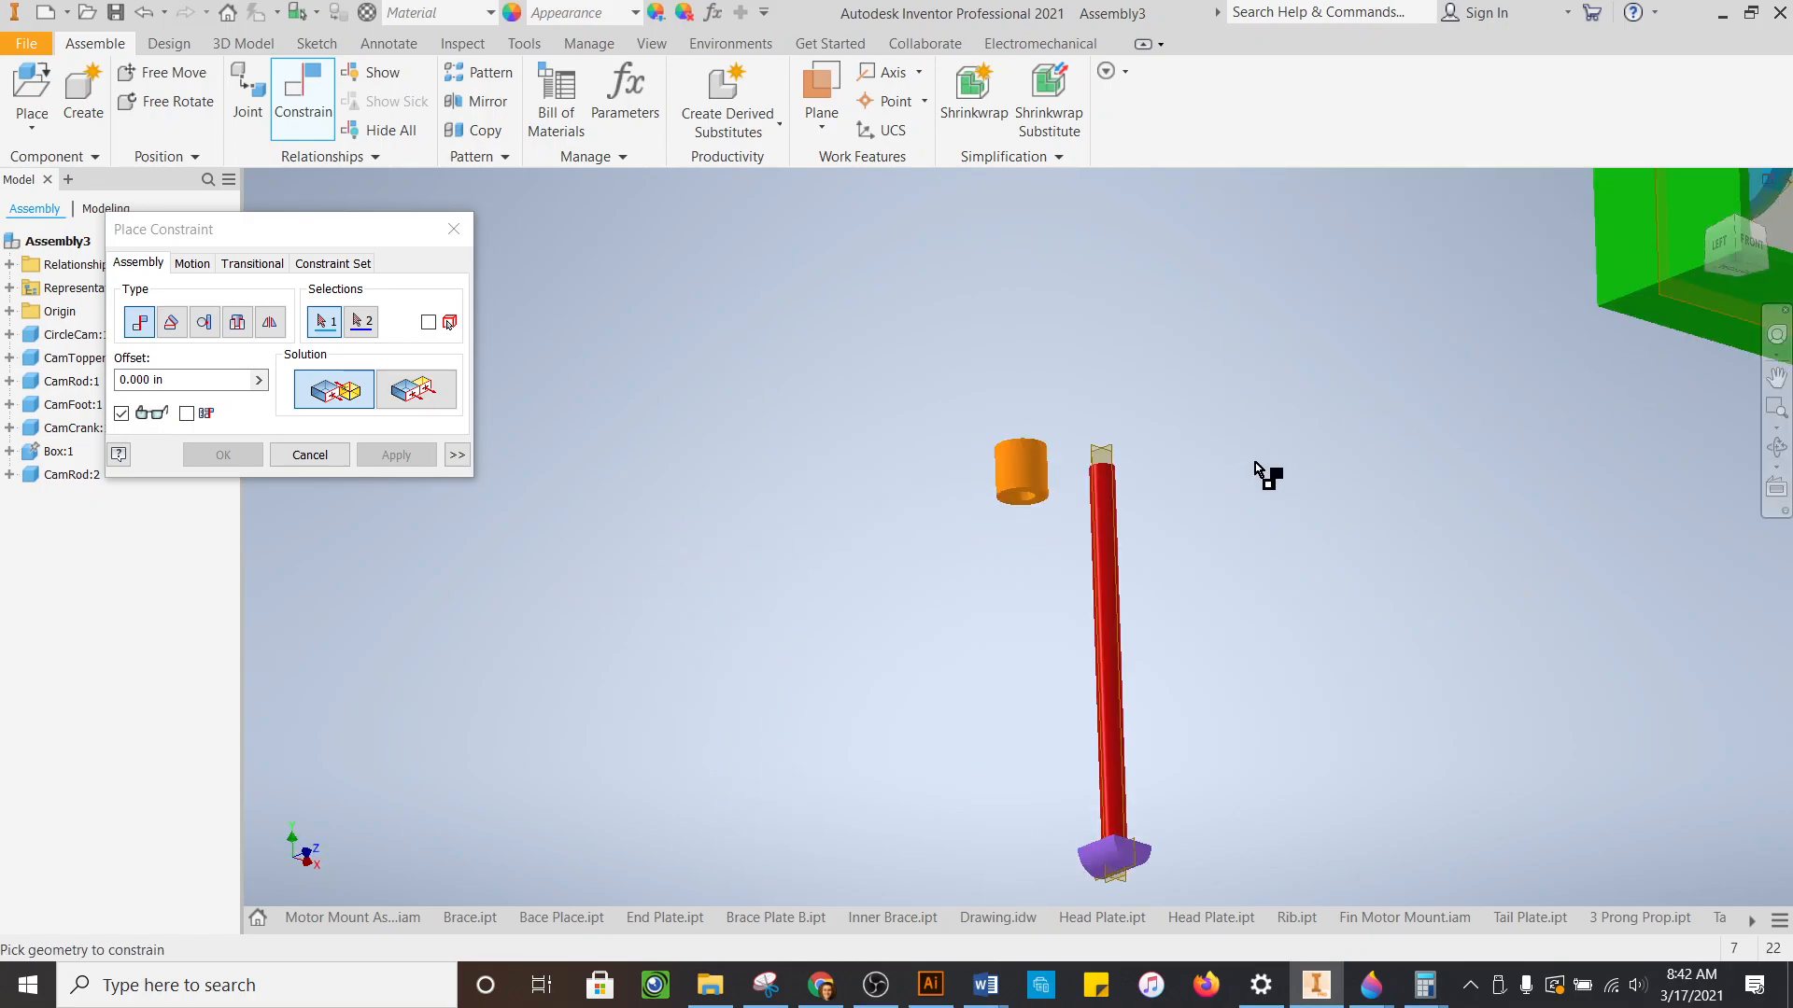
{"action": "left_click", "coordinate": [311, 454]}
{"action": "scroll", "coordinate": [1211, 466], "scroll_direction": "up", "scroll_amount": 2}
{"action": "mouse_move", "coordinate": [1153, 551]}
{"action": "left_mouse_down"}
{"action": "mouse_move", "coordinate": [1210, 445]}
{"action": "mouse_move", "coordinate": [1167, 518]}
{"action": "left_mouse_up"}
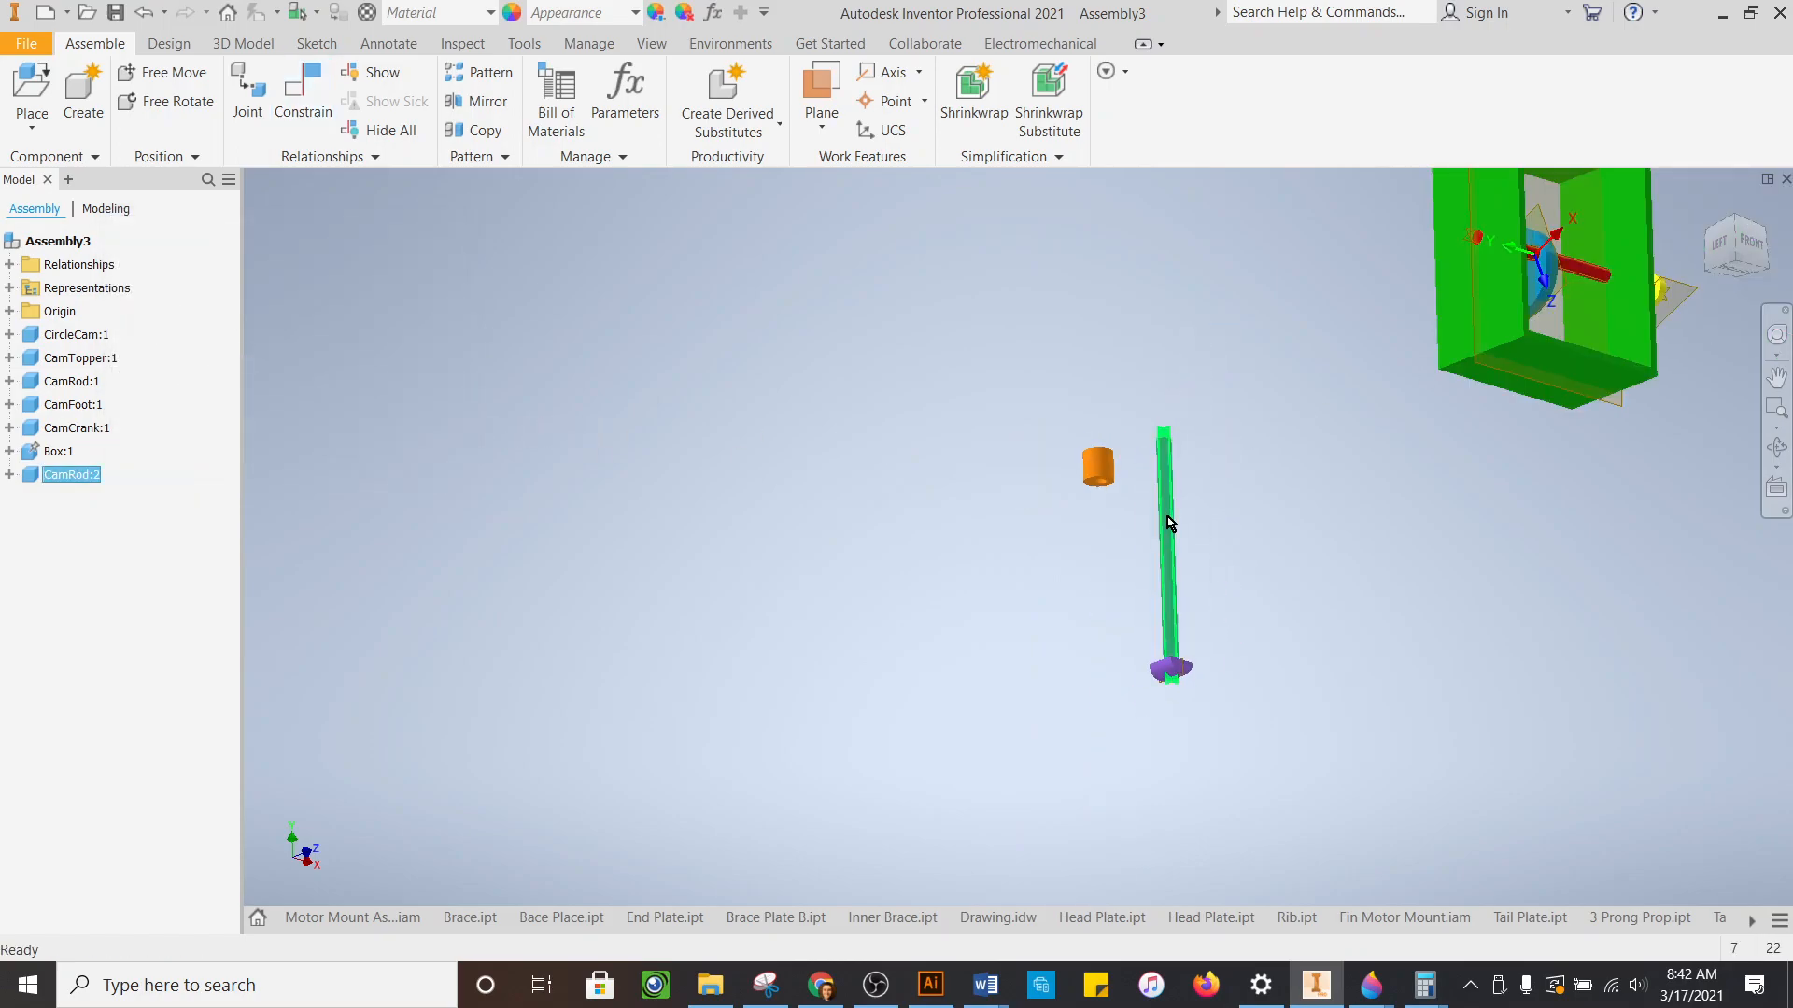
{"action": "scroll", "coordinate": [1269, 520], "scroll_direction": "down", "scroll_amount": 4}
{"action": "scroll", "coordinate": [761, 416], "scroll_direction": "up", "scroll_amount": 3}
{"action": "left_click_drag", "start_coordinate": [738, 392], "coordinate": [842, 244]}
{"action": "left_click", "coordinate": [1101, 390]}
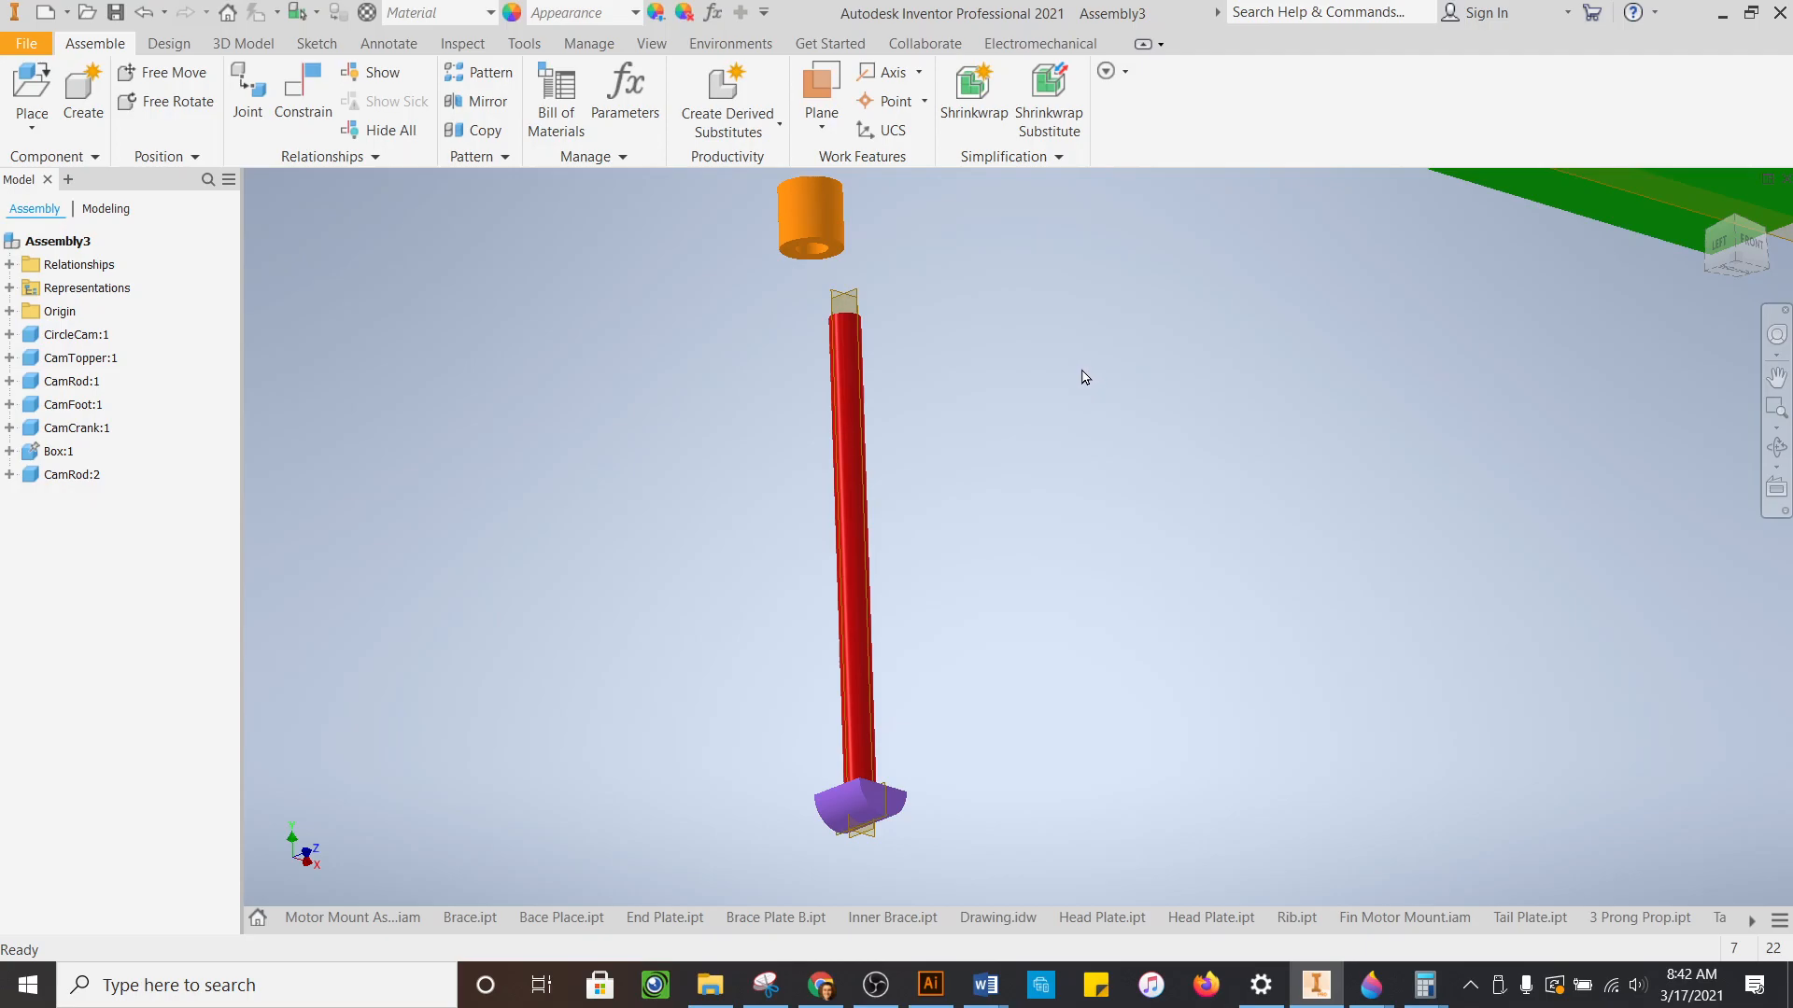
- Insert the lower edge of the CamTopper's hole onto the loose CamRod's upper end edge, opposed, with a 0.000 in offset
{"action": "left_click", "coordinate": [293, 89]}
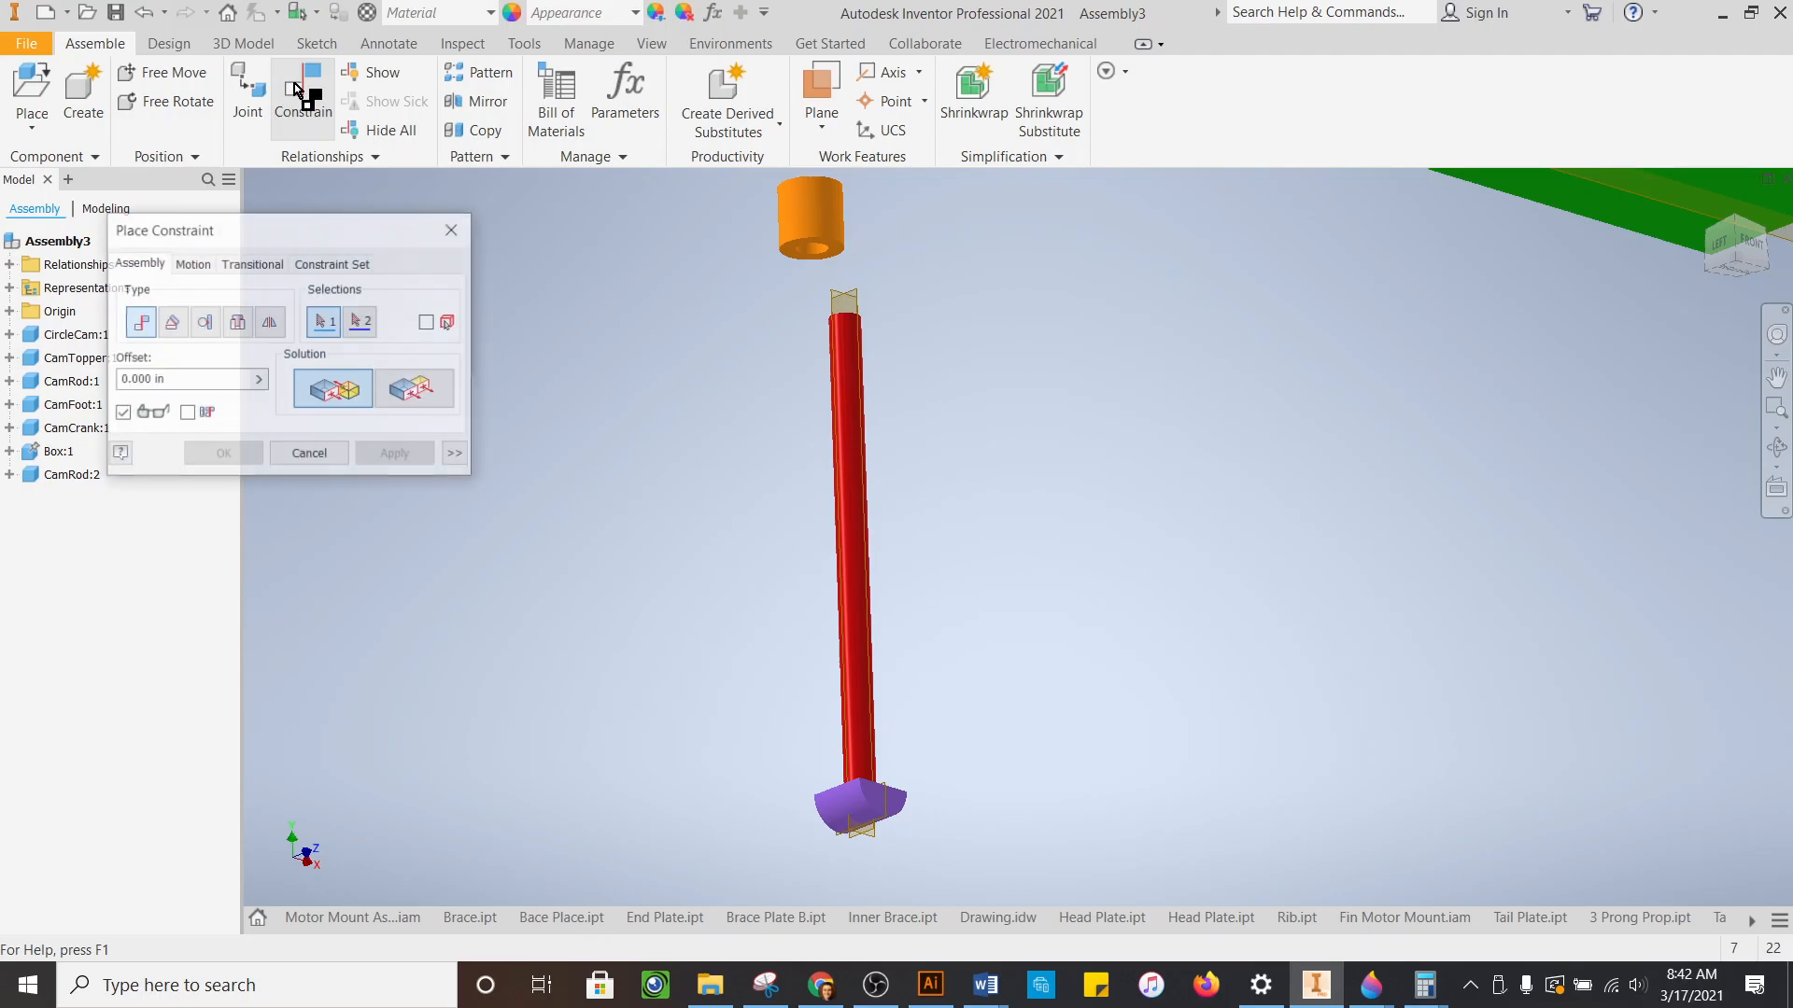
{"action": "left_click", "coordinate": [239, 322]}
{"action": "left_click", "coordinate": [1746, 255]}
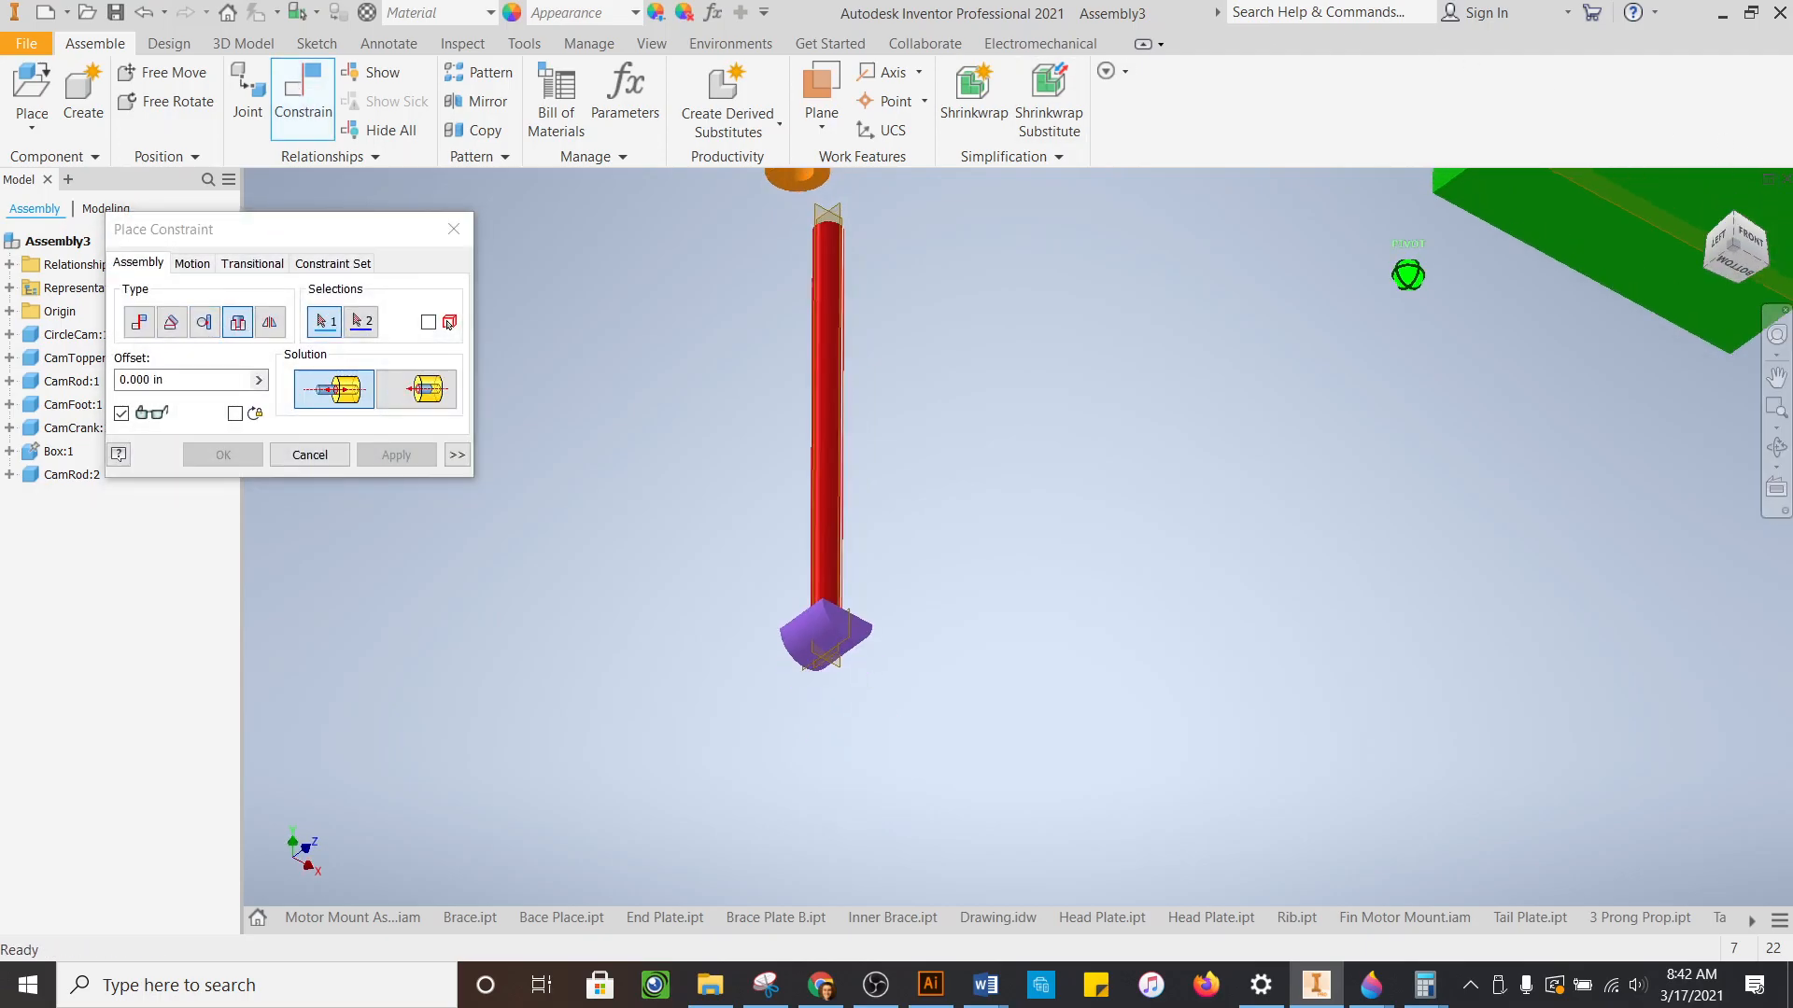
{"action": "scroll", "coordinate": [1113, 276], "scroll_direction": "up", "scroll_amount": 8}
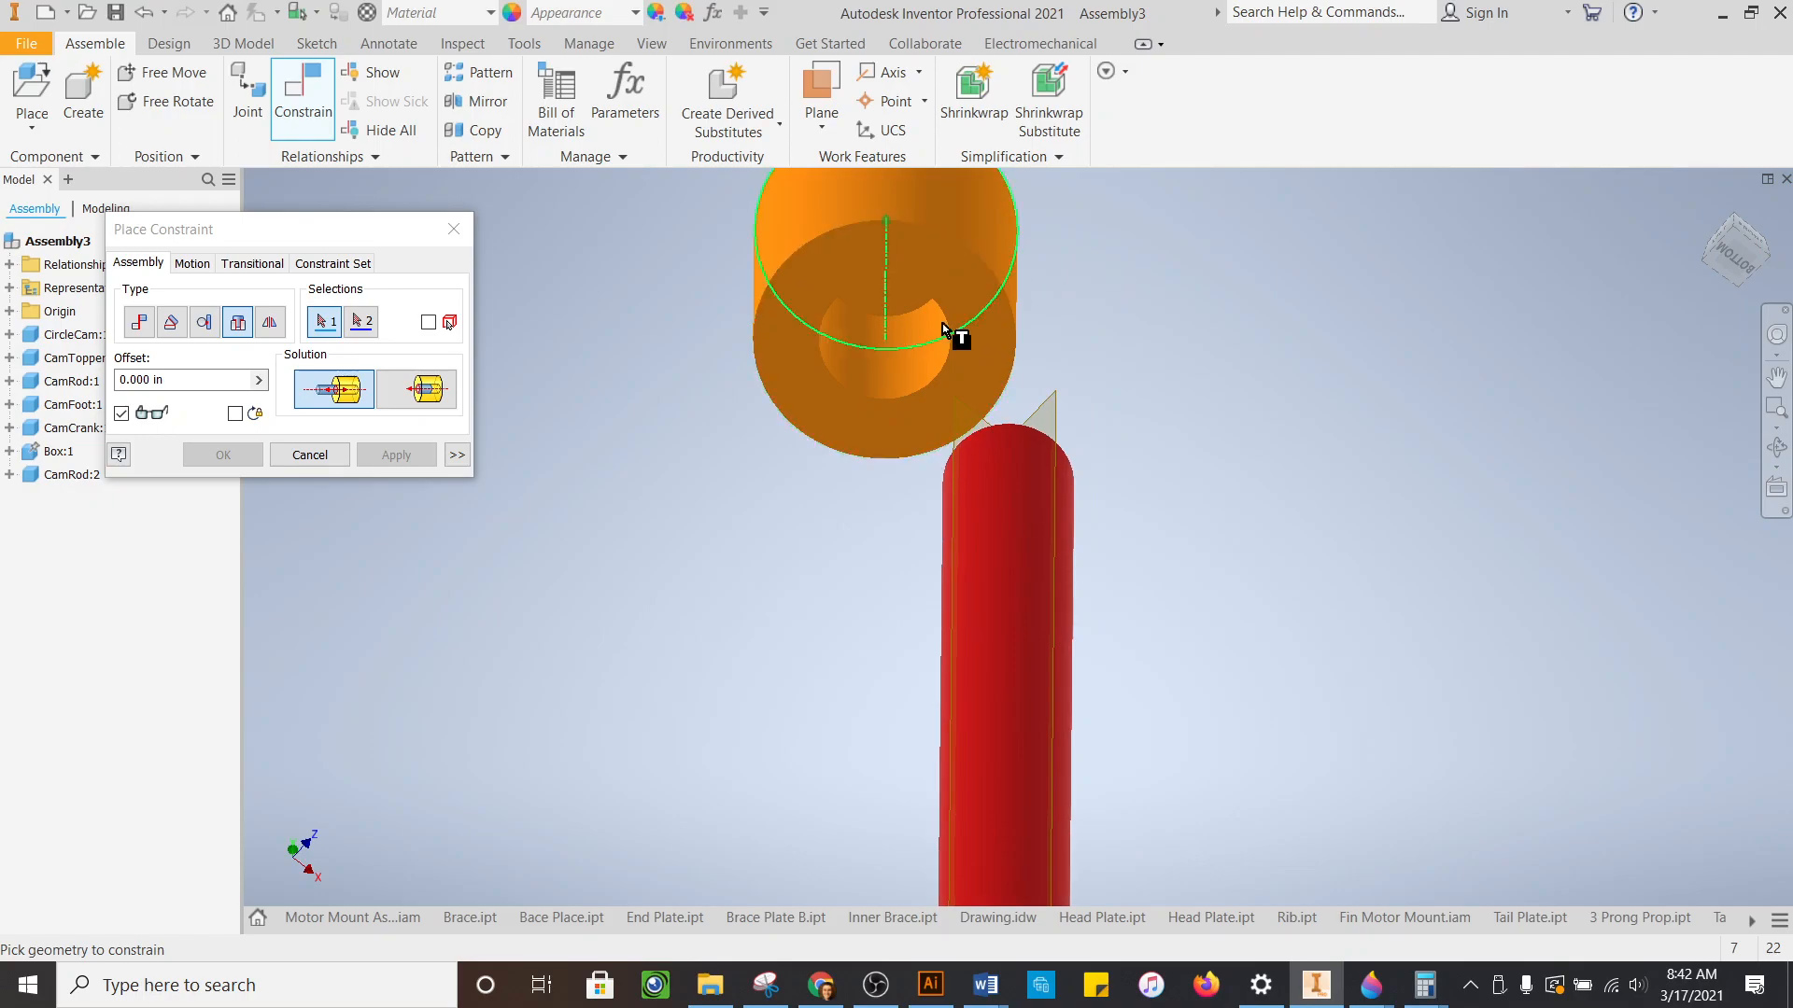
{"action": "left_click", "coordinate": [908, 314]}
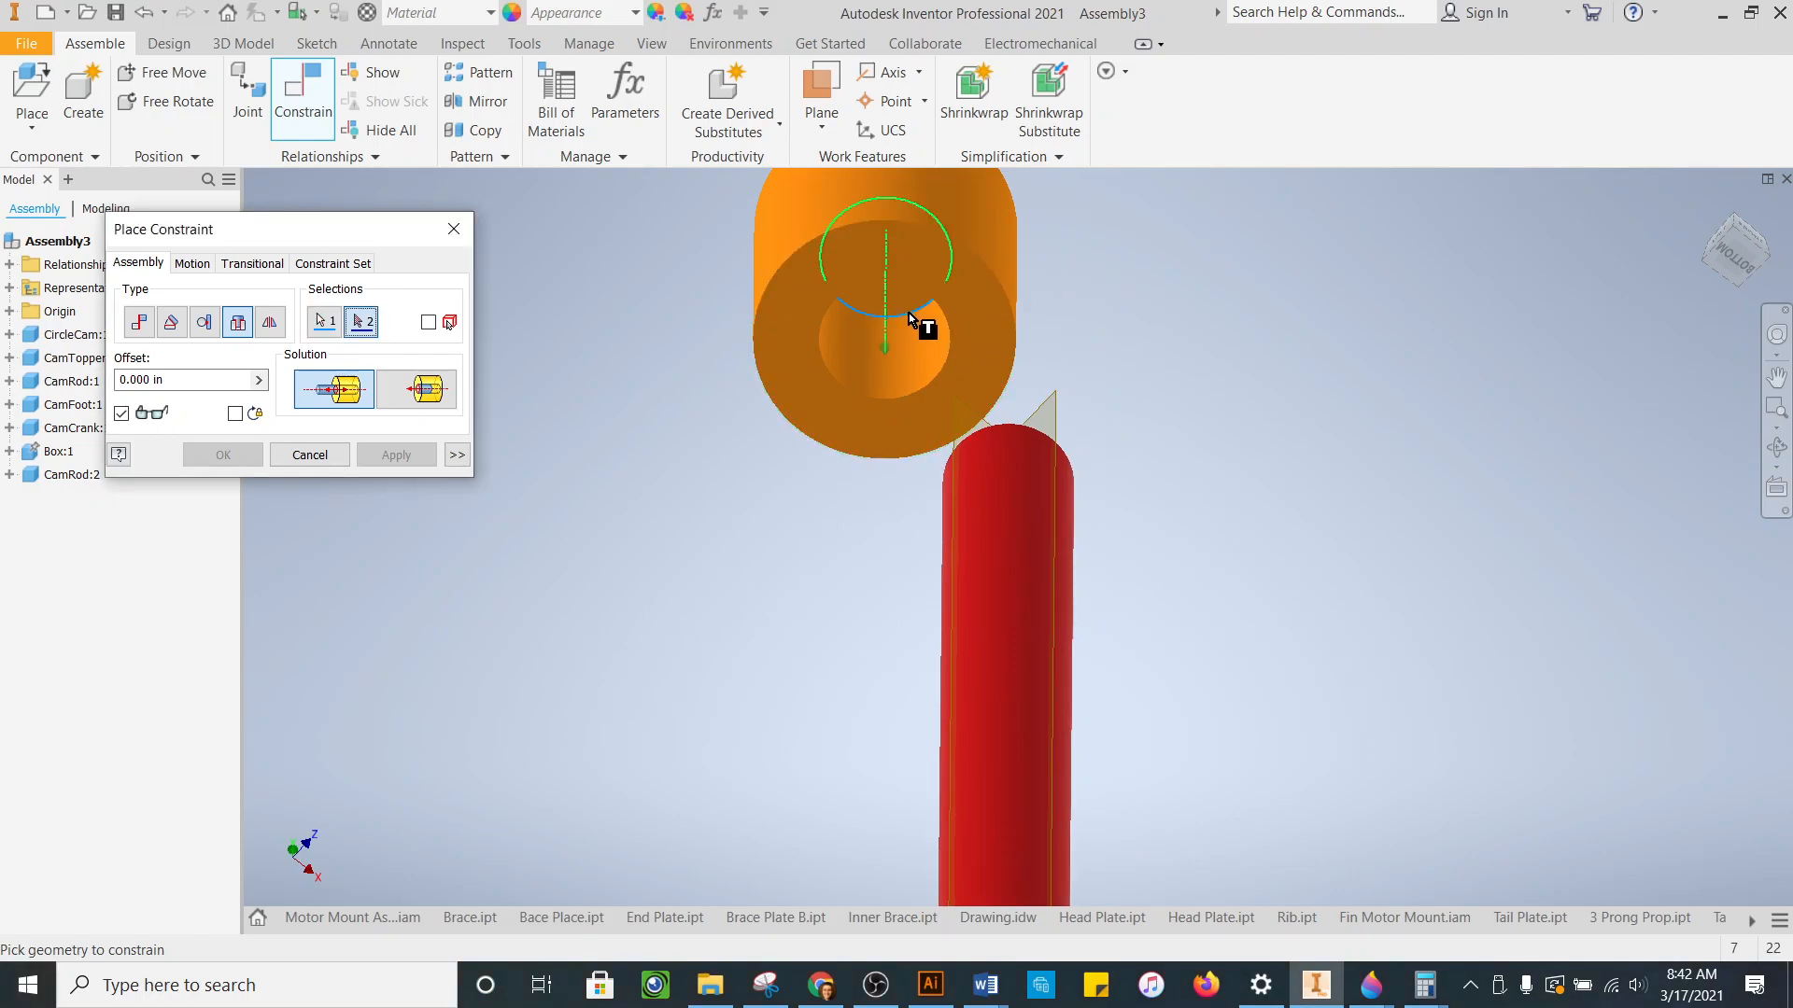
{"action": "left_click", "coordinate": [1018, 434]}
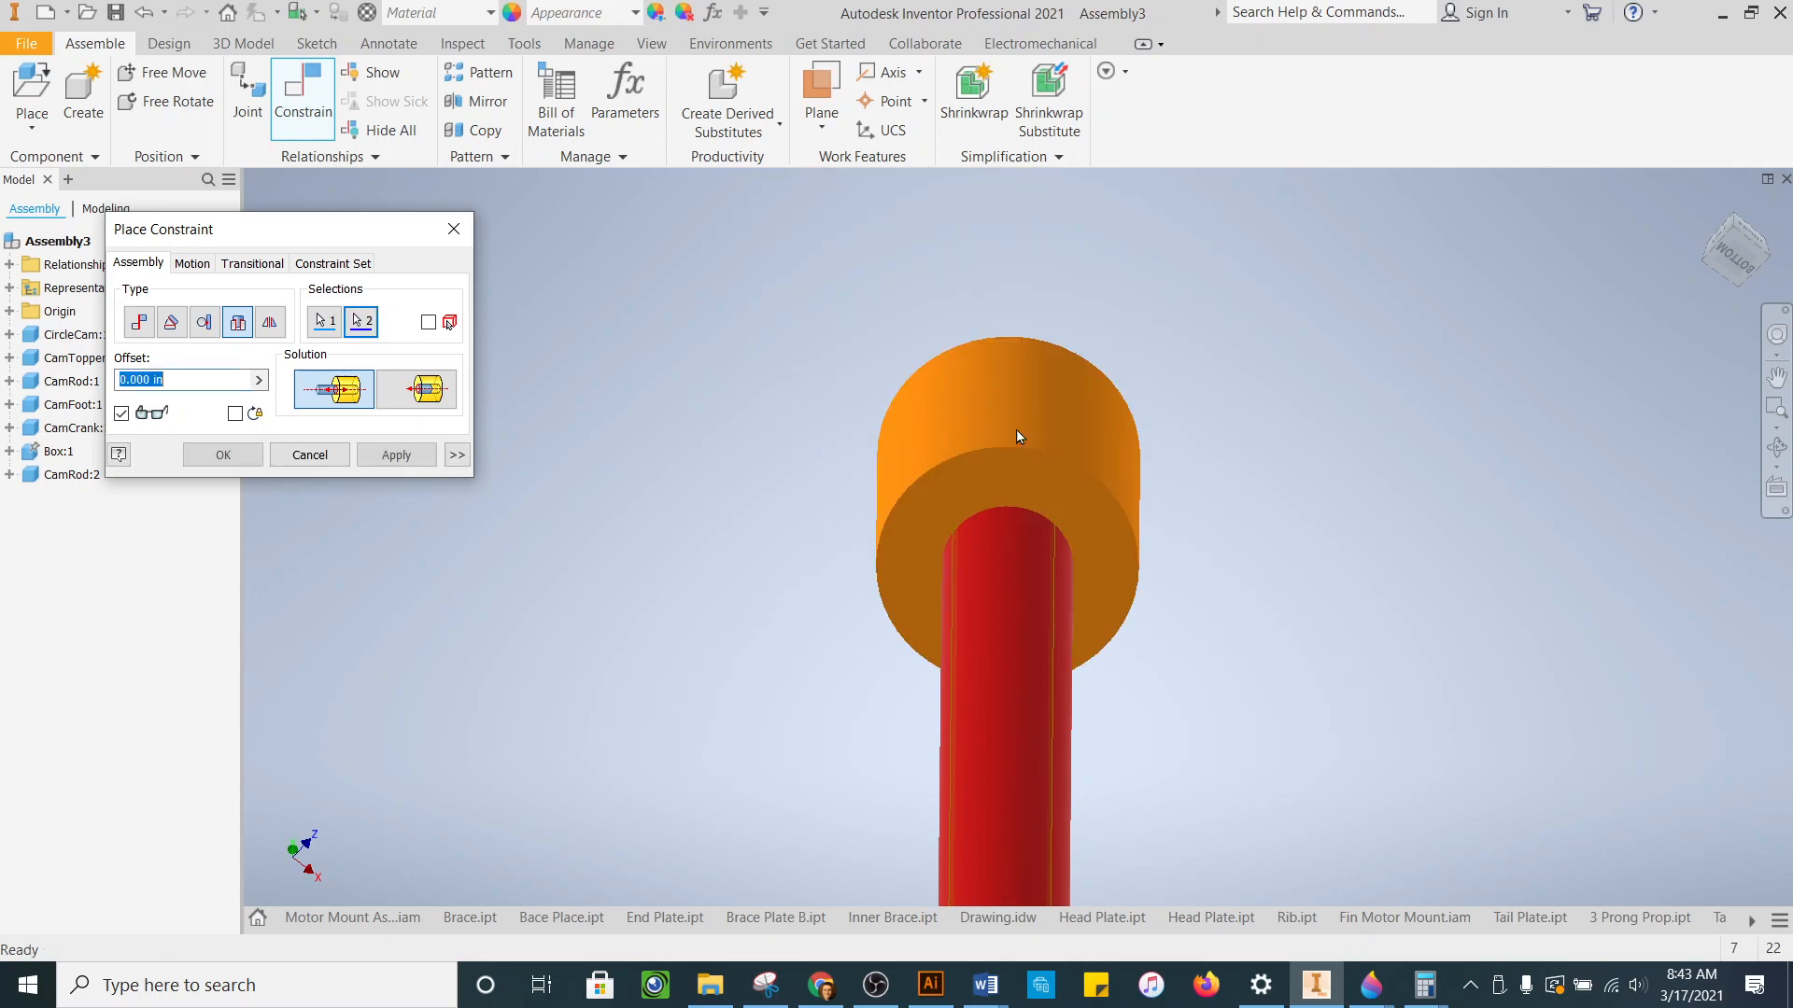
{"action": "left_click", "coordinate": [396, 455]}
- Close the constraint command and move the loose CamRod with its CamTopper and CamFoot up beside the Box
{"action": "left_click_drag", "start_coordinate": [1728, 258], "coordinate": [1730, 319]}
{"action": "scroll", "coordinate": [1227, 454], "scroll_direction": "up", "scroll_amount": 3}
{"action": "scroll", "coordinate": [1227, 454], "scroll_direction": "up", "scroll_amount": 5}
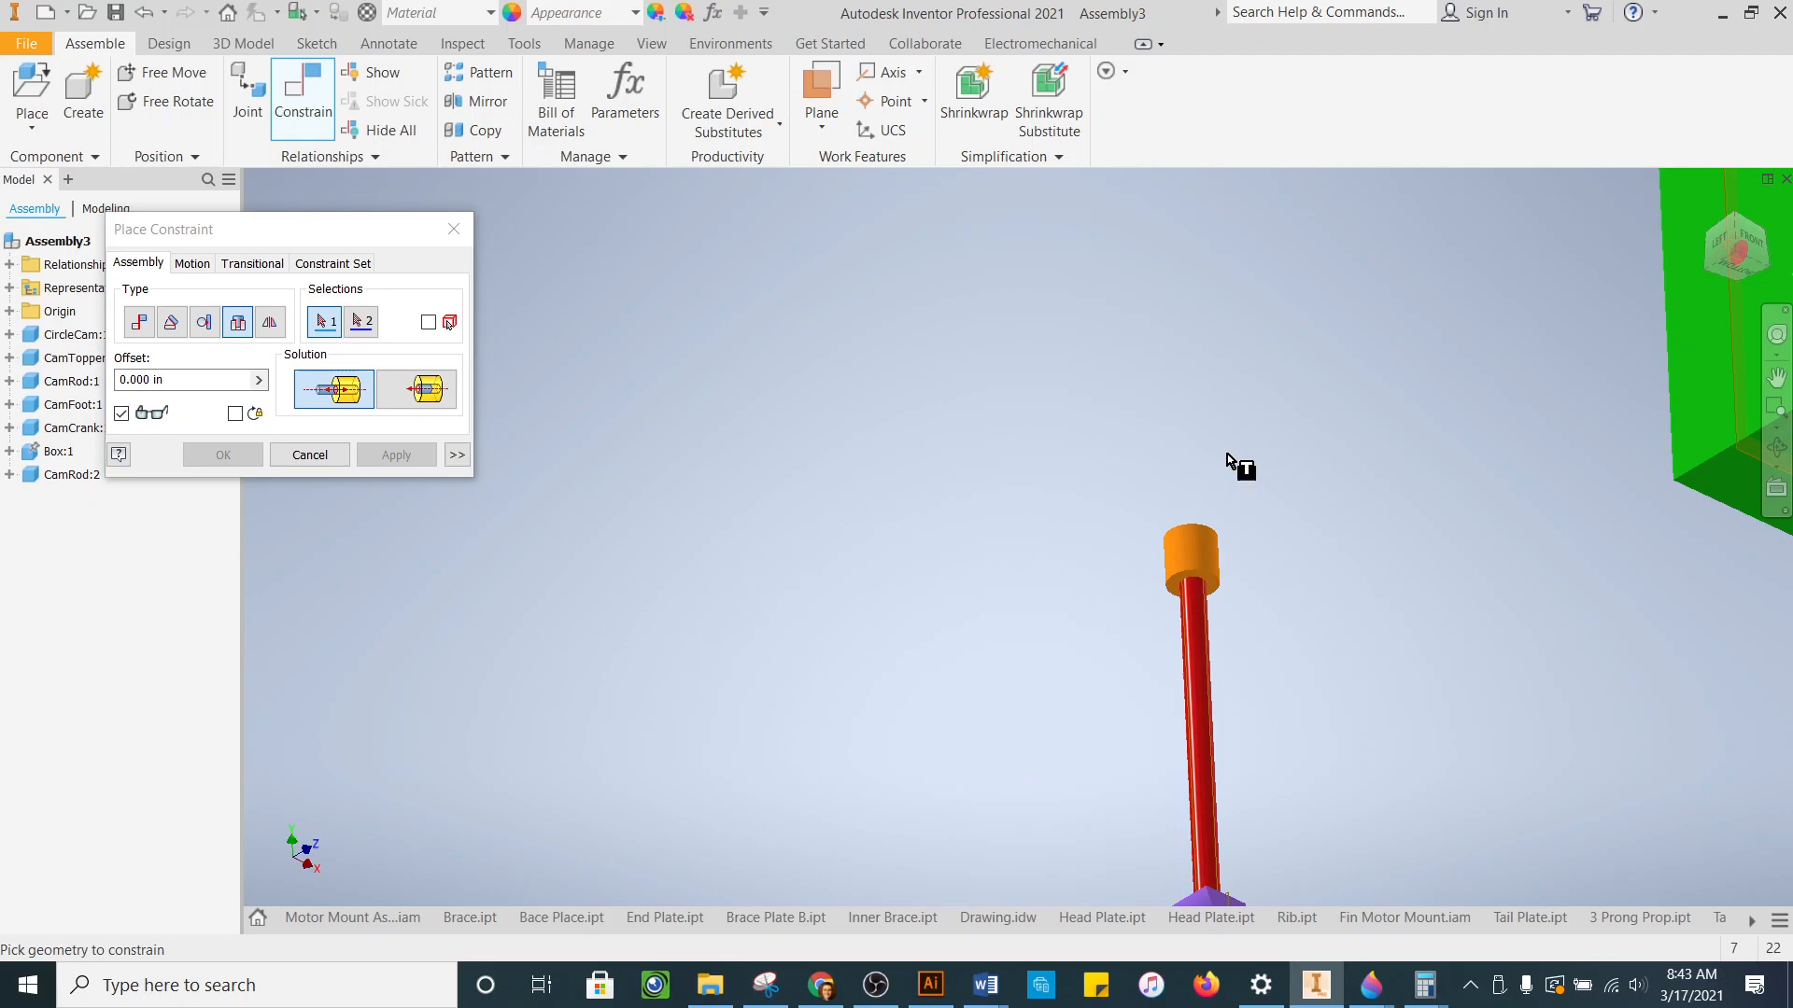
{"action": "left_click_drag", "start_coordinate": [1759, 279], "coordinate": [1785, 285]}
{"action": "scroll", "coordinate": [940, 417], "scroll_direction": "up", "scroll_amount": 2}
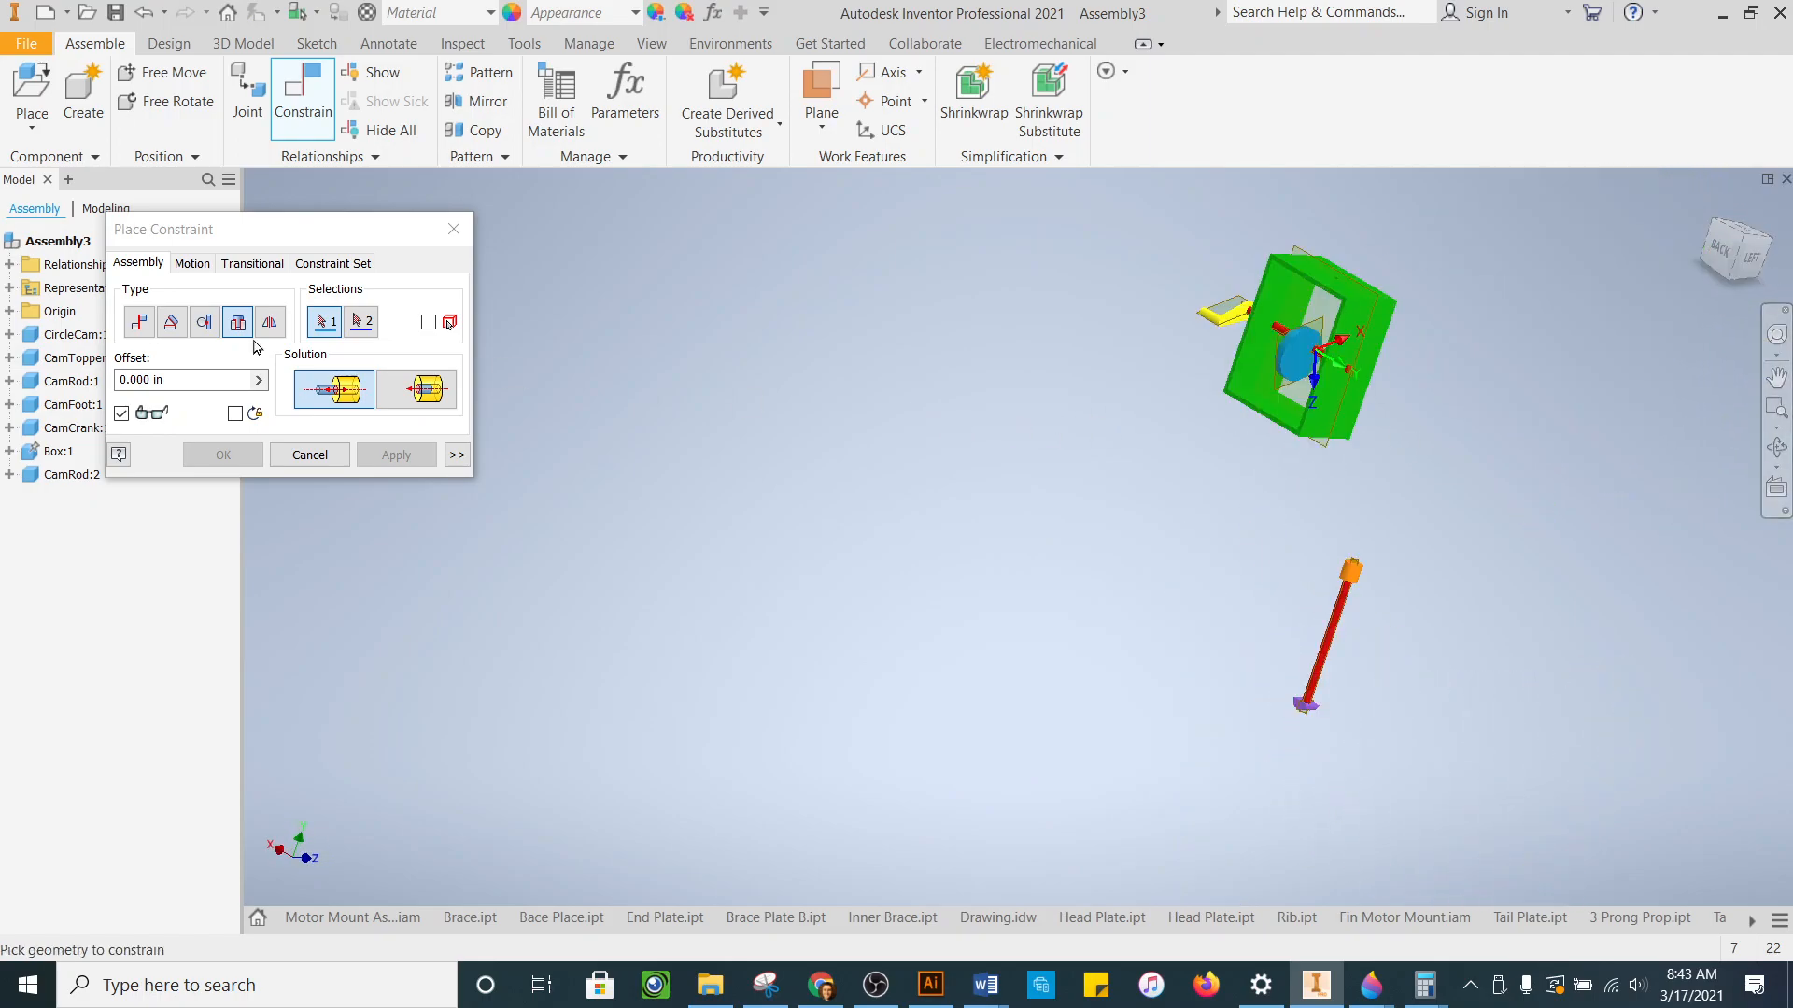
{"action": "left_click", "coordinate": [310, 455]}
{"action": "left_click_drag", "start_coordinate": [1341, 572], "coordinate": [1464, 291]}
{"action": "scroll", "coordinate": [1515, 339], "scroll_direction": "down", "scroll_amount": 3}
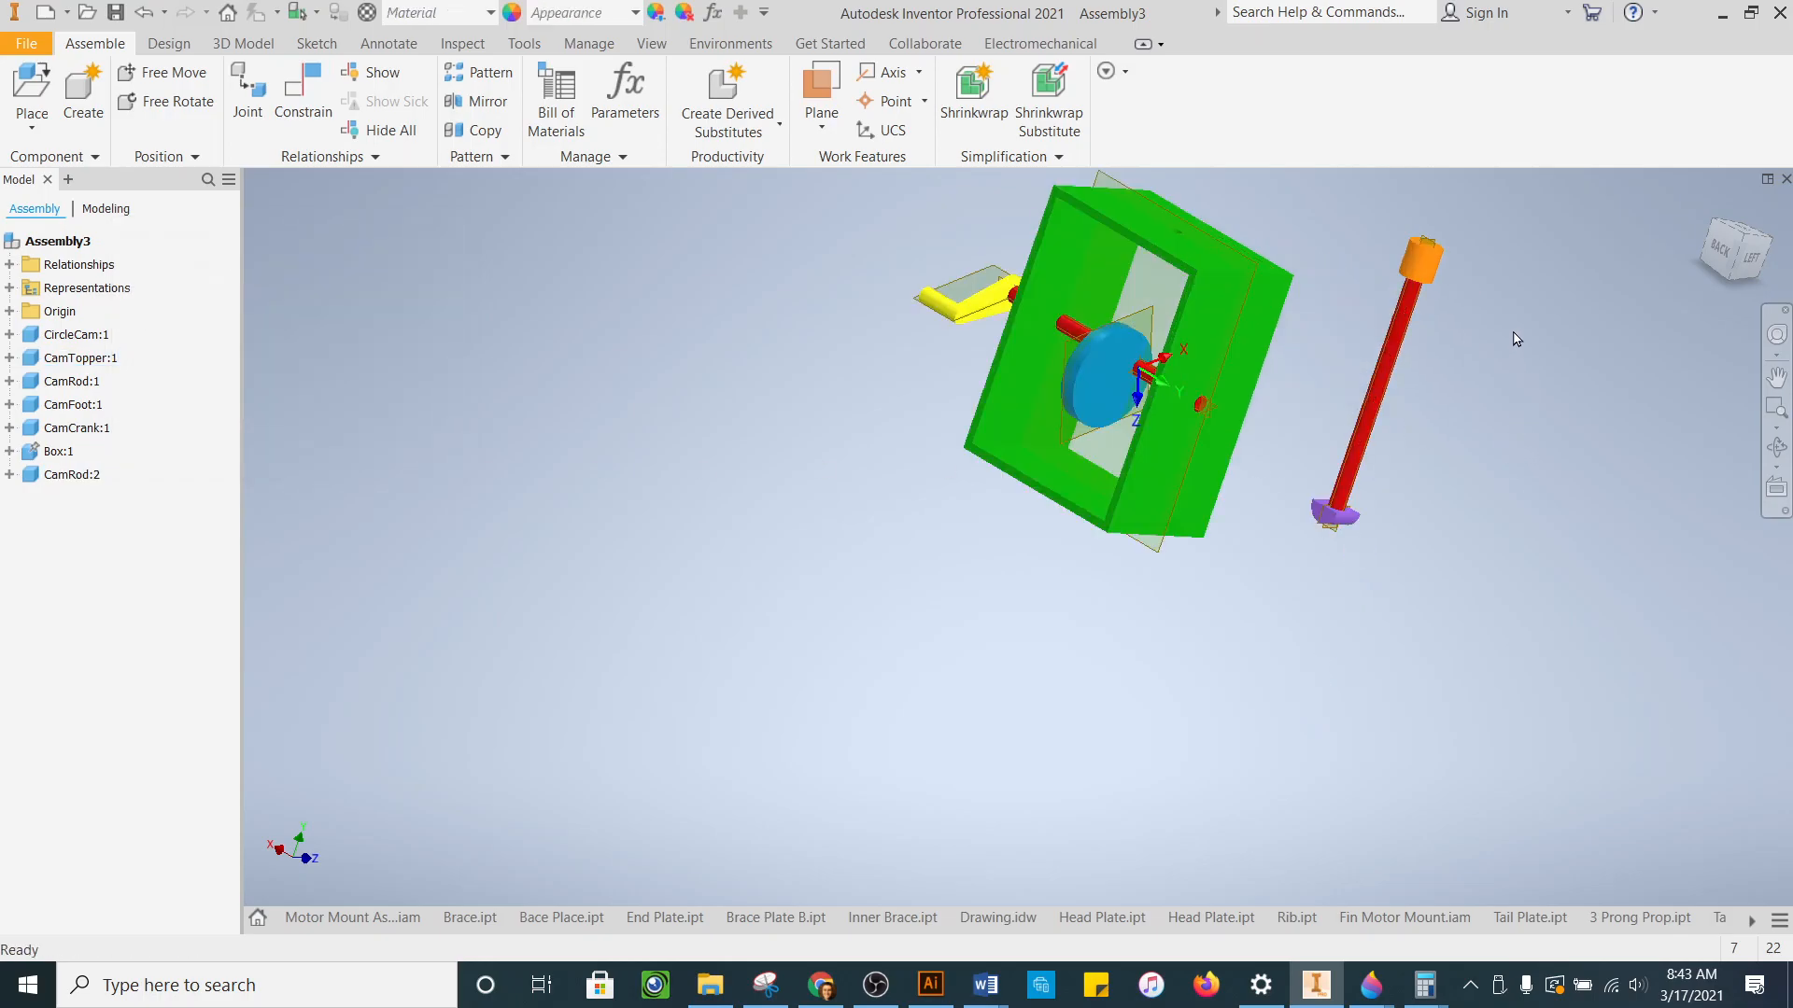
{"action": "left_click_drag", "start_coordinate": [1400, 331], "coordinate": [1320, 425]}
- Turn the CamCrank and shift the loose rod by its shaft and its CamTopper to check how the connected parts move
{"action": "left_click_drag", "start_coordinate": [932, 298], "coordinate": [747, 597]}
{"action": "mouse_move", "coordinate": [1329, 368]}
{"action": "left_mouse_down"}
{"action": "mouse_move", "coordinate": [1337, 474]}
{"action": "mouse_move", "coordinate": [1350, 390]}
{"action": "mouse_move", "coordinate": [1320, 355]}
{"action": "mouse_move", "coordinate": [1308, 379]}
{"action": "left_mouse_up"}
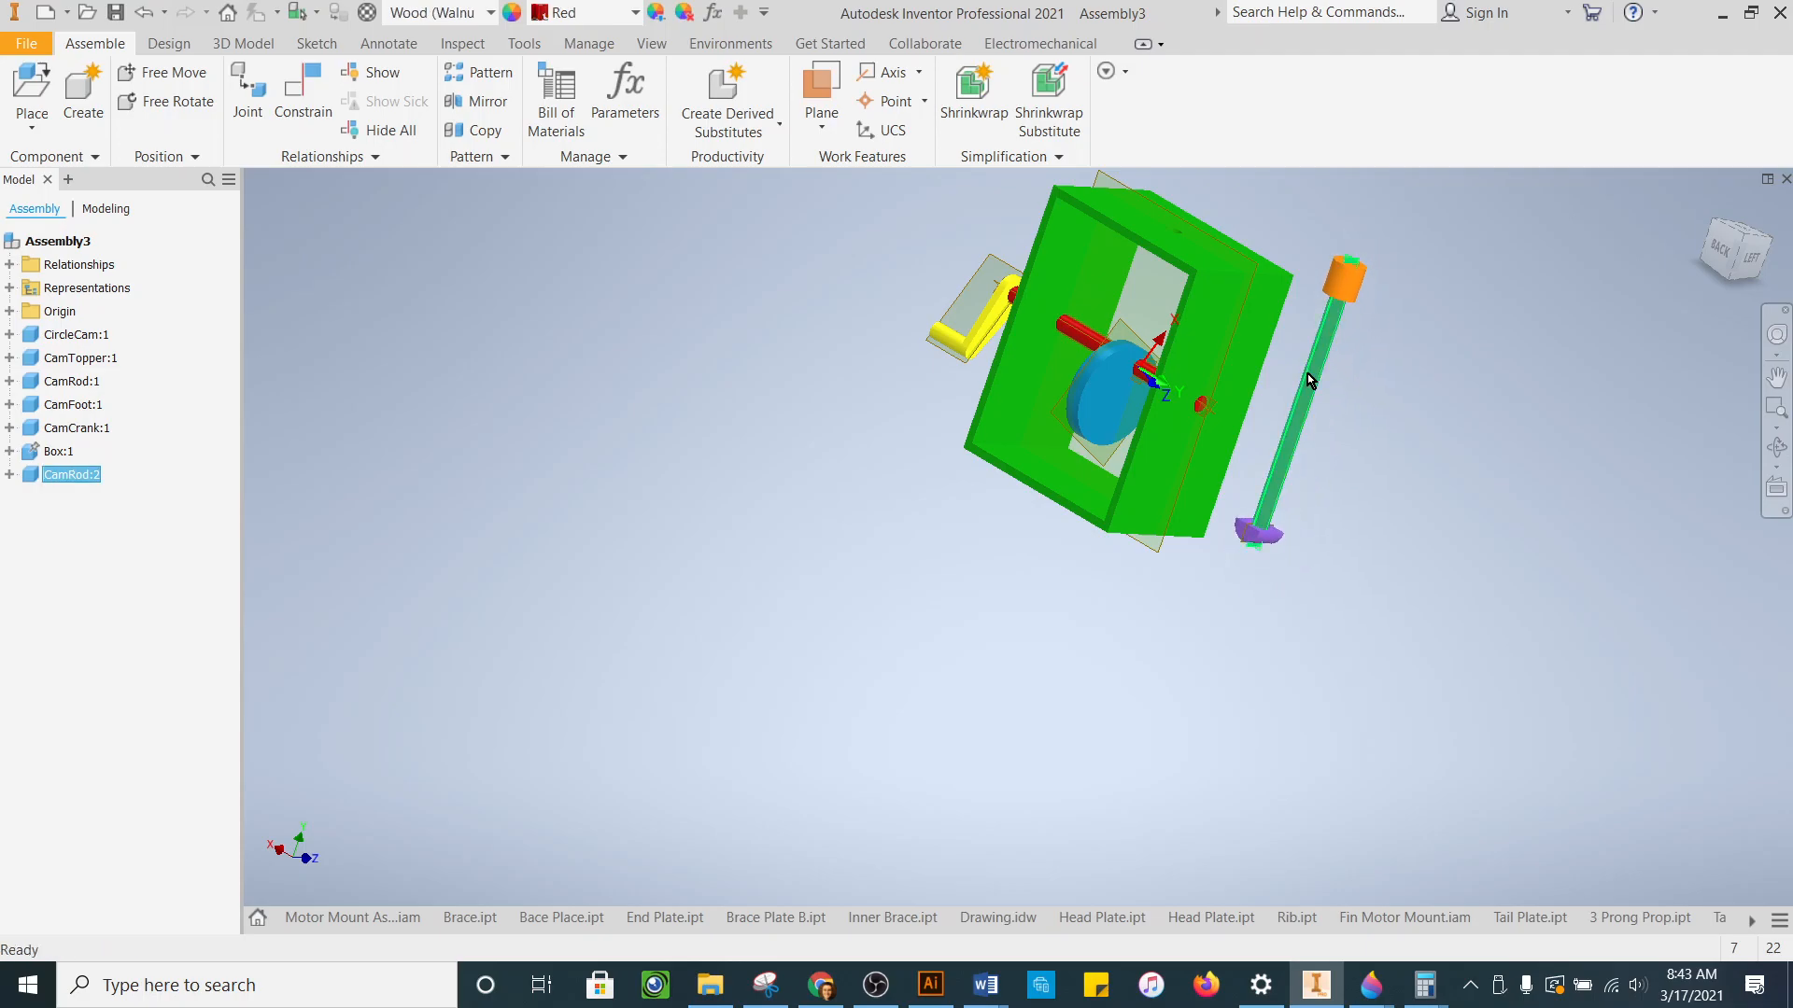
{"action": "left_click", "coordinate": [1569, 300]}
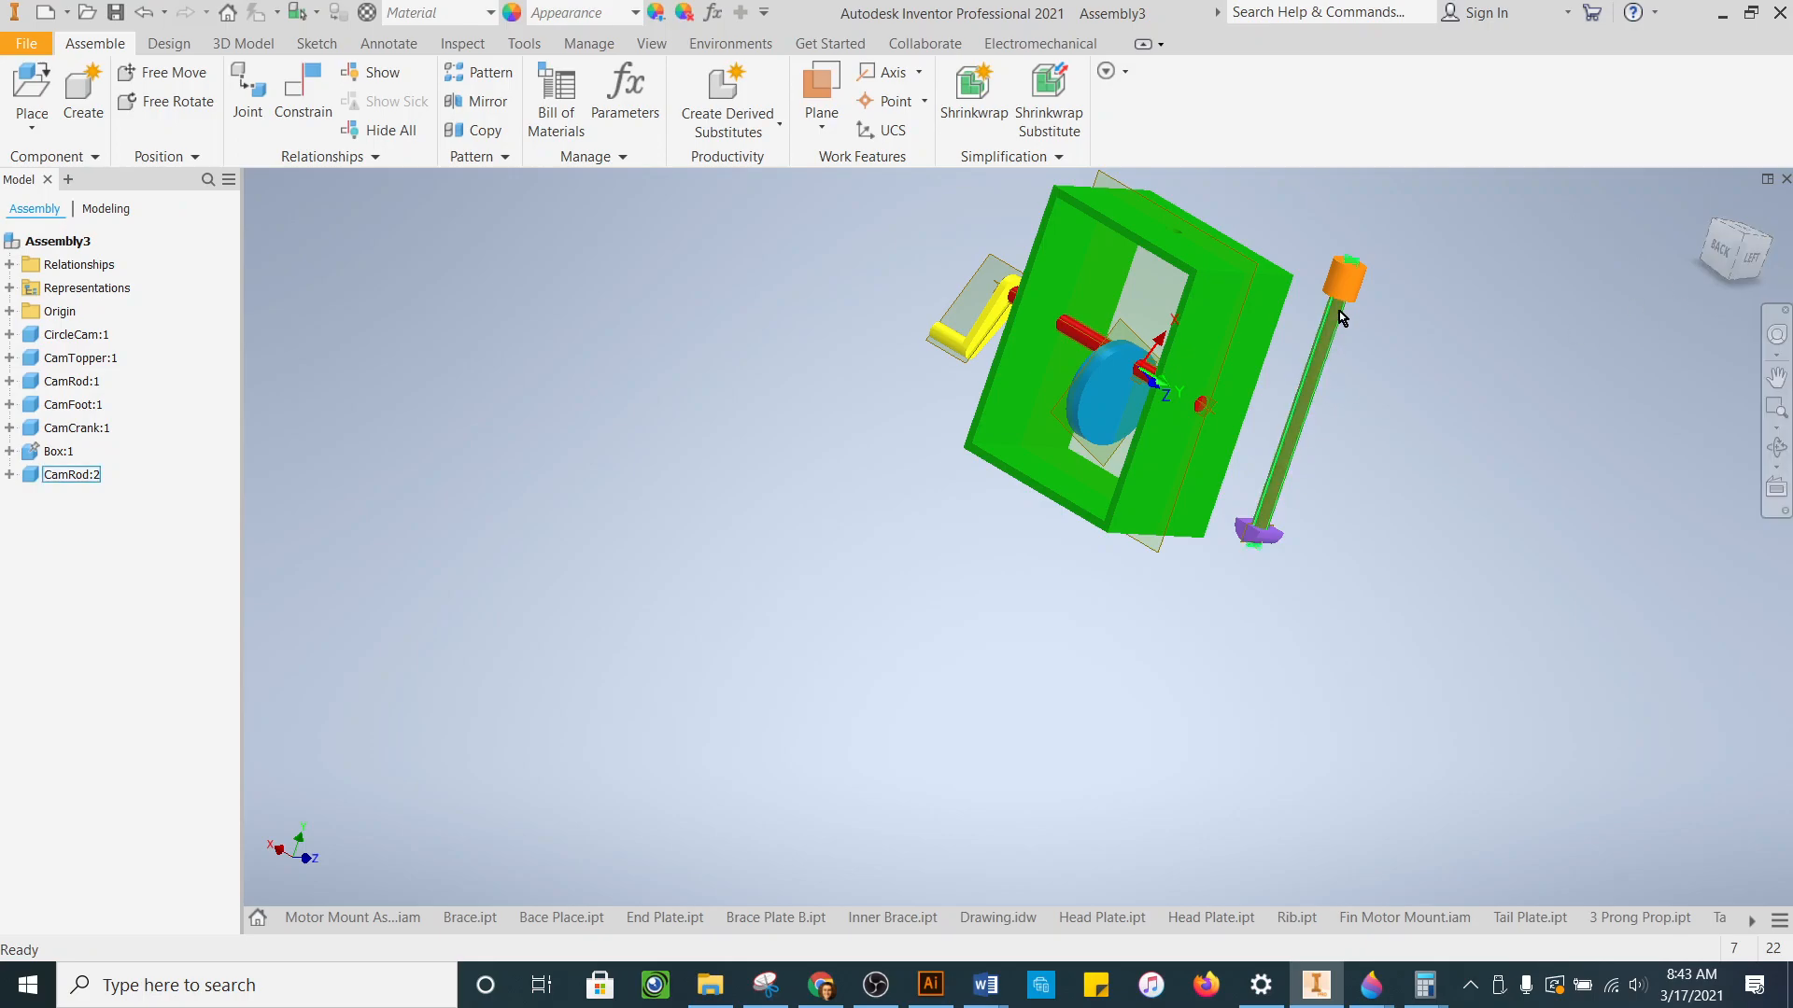
{"action": "scroll", "coordinate": [1363, 248], "scroll_direction": "down", "scroll_amount": 3}
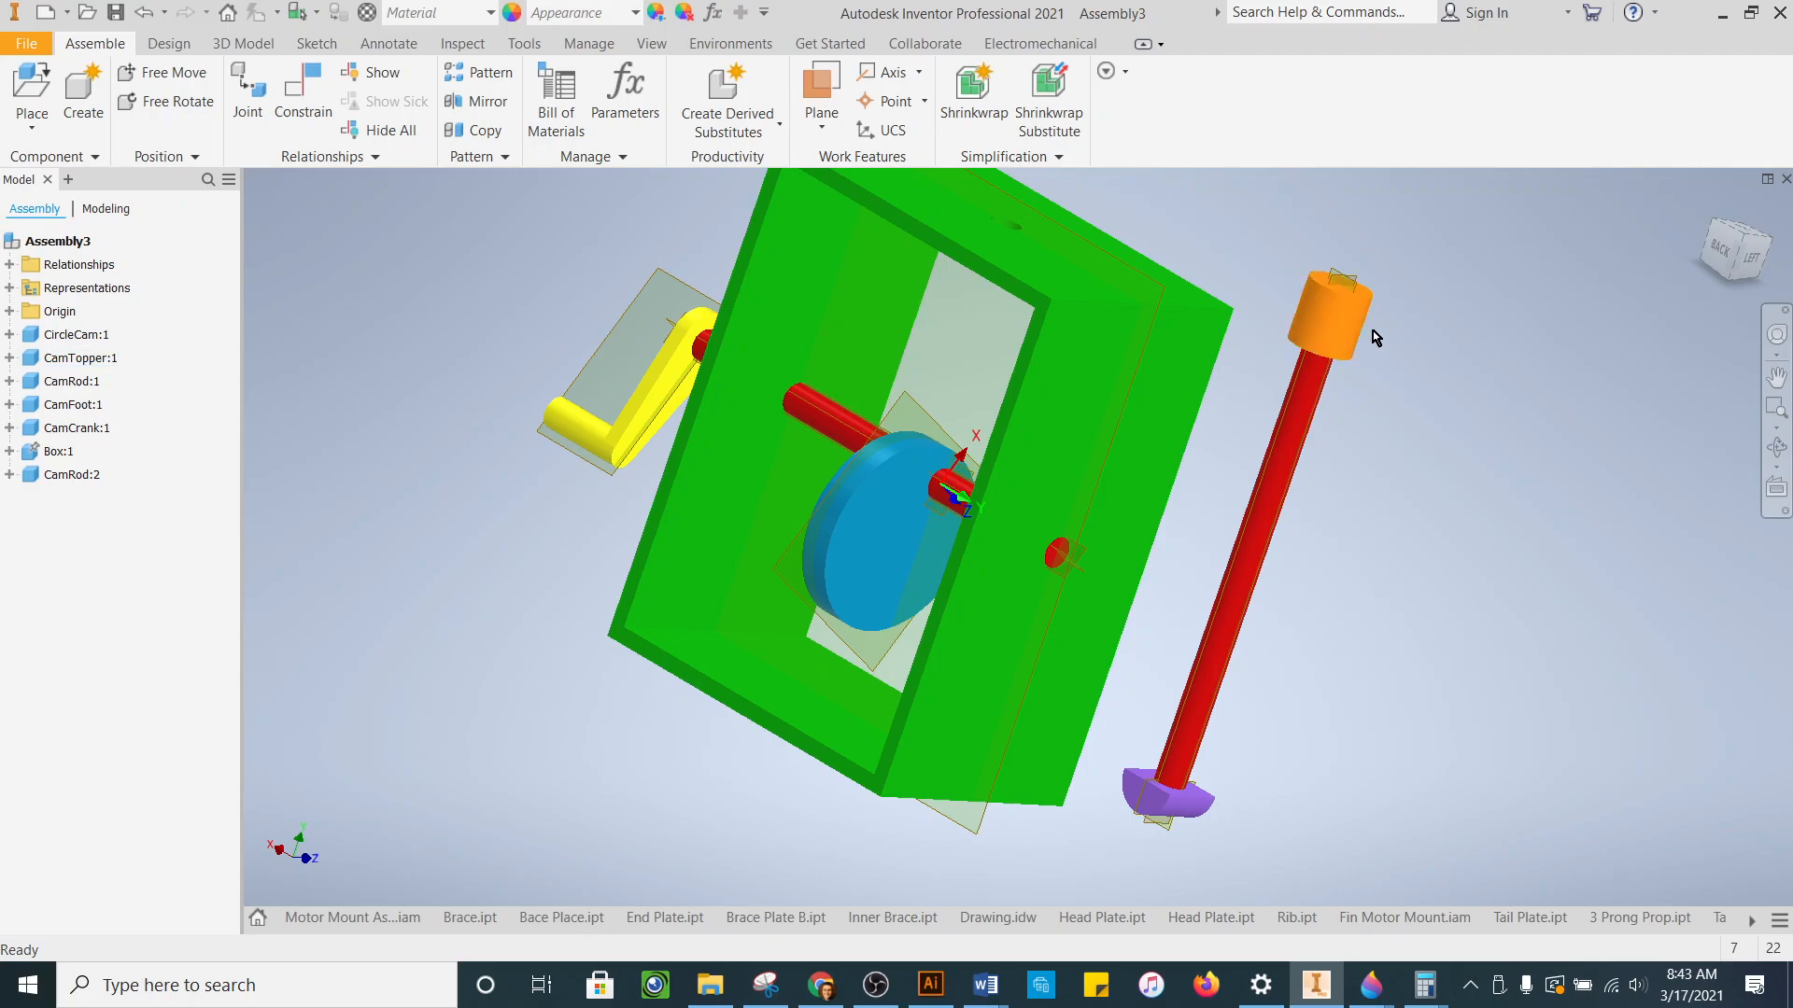
{"action": "left_click_drag", "start_coordinate": [1333, 334], "coordinate": [1397, 342]}
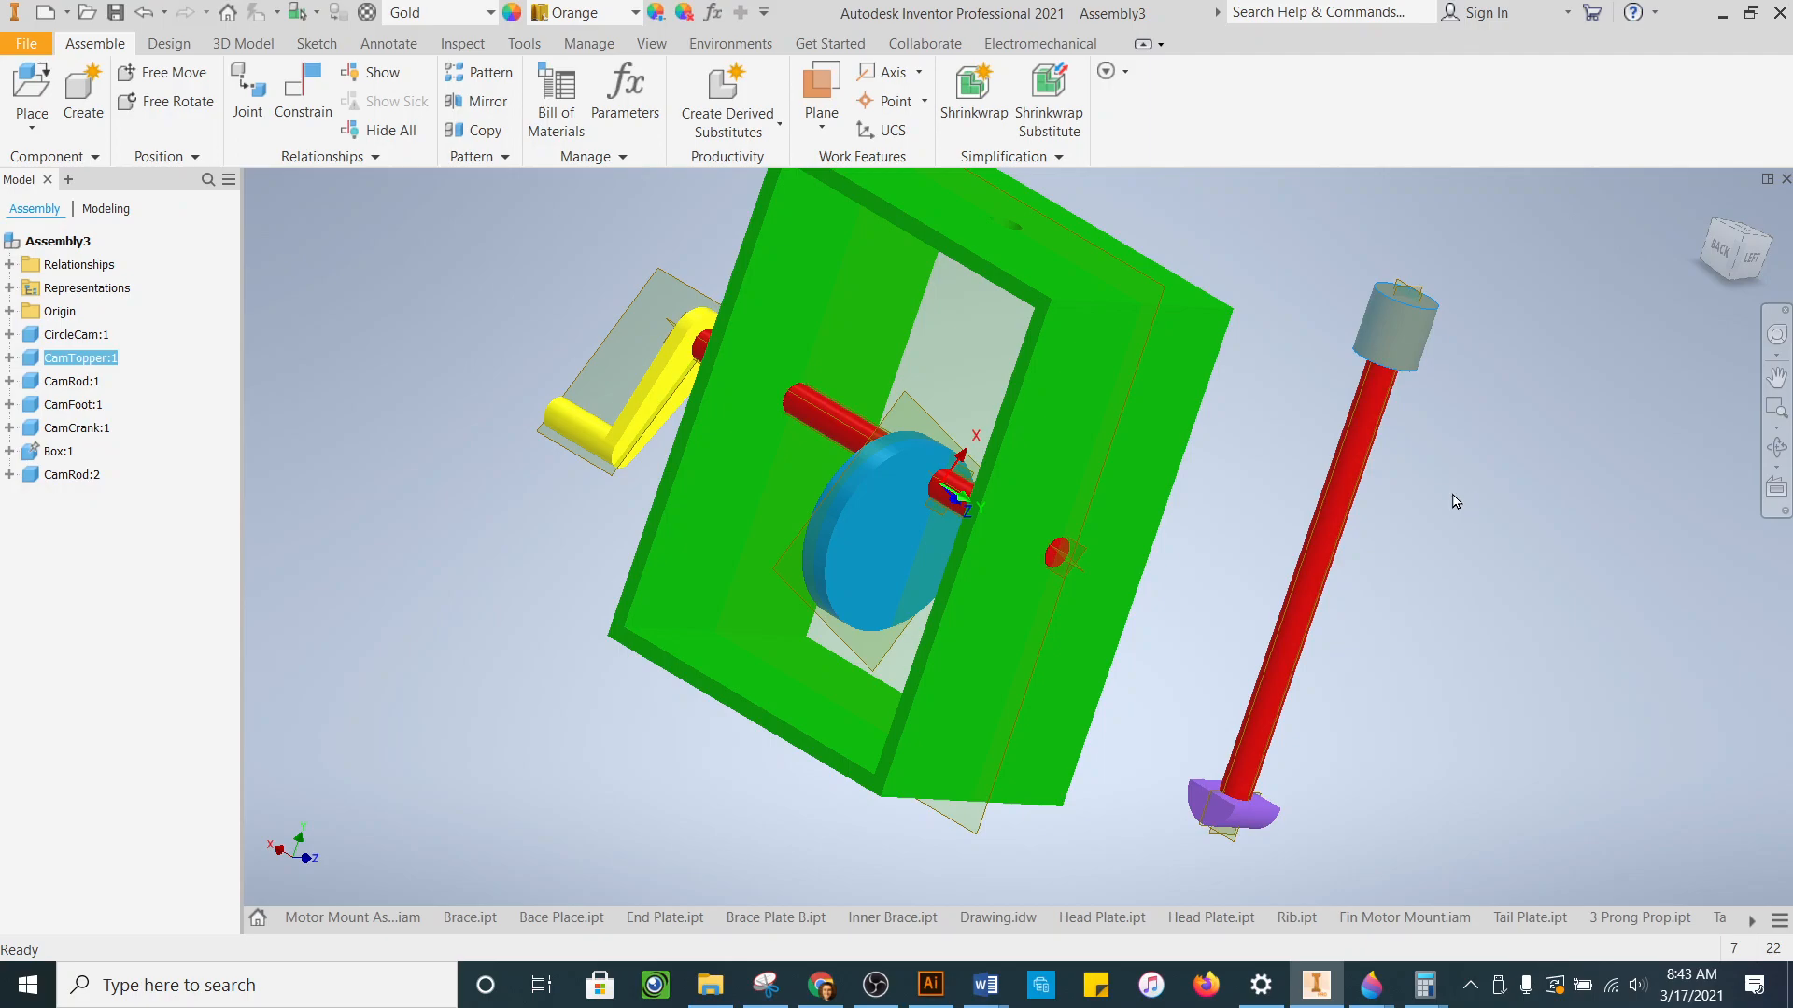
{"action": "scroll", "coordinate": [1446, 482], "scroll_direction": "up", "scroll_amount": 3}
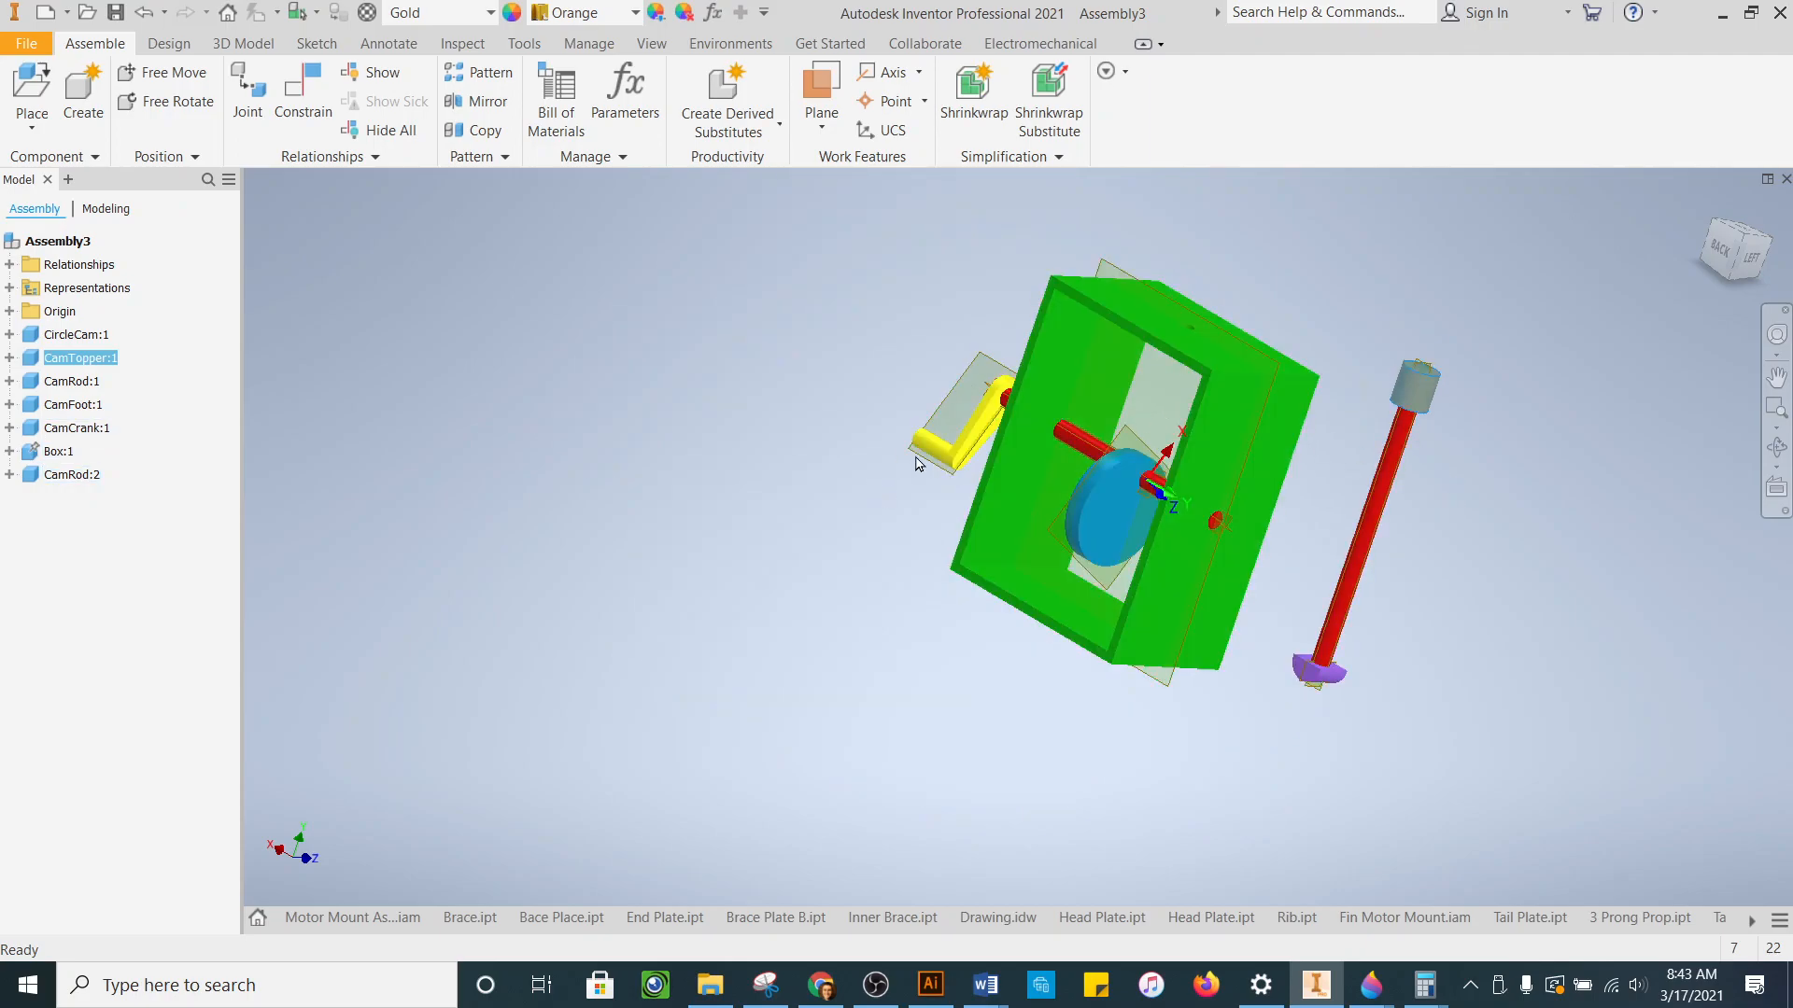
{"action": "scroll", "coordinate": [1383, 477], "scroll_direction": "down", "scroll_amount": 3}
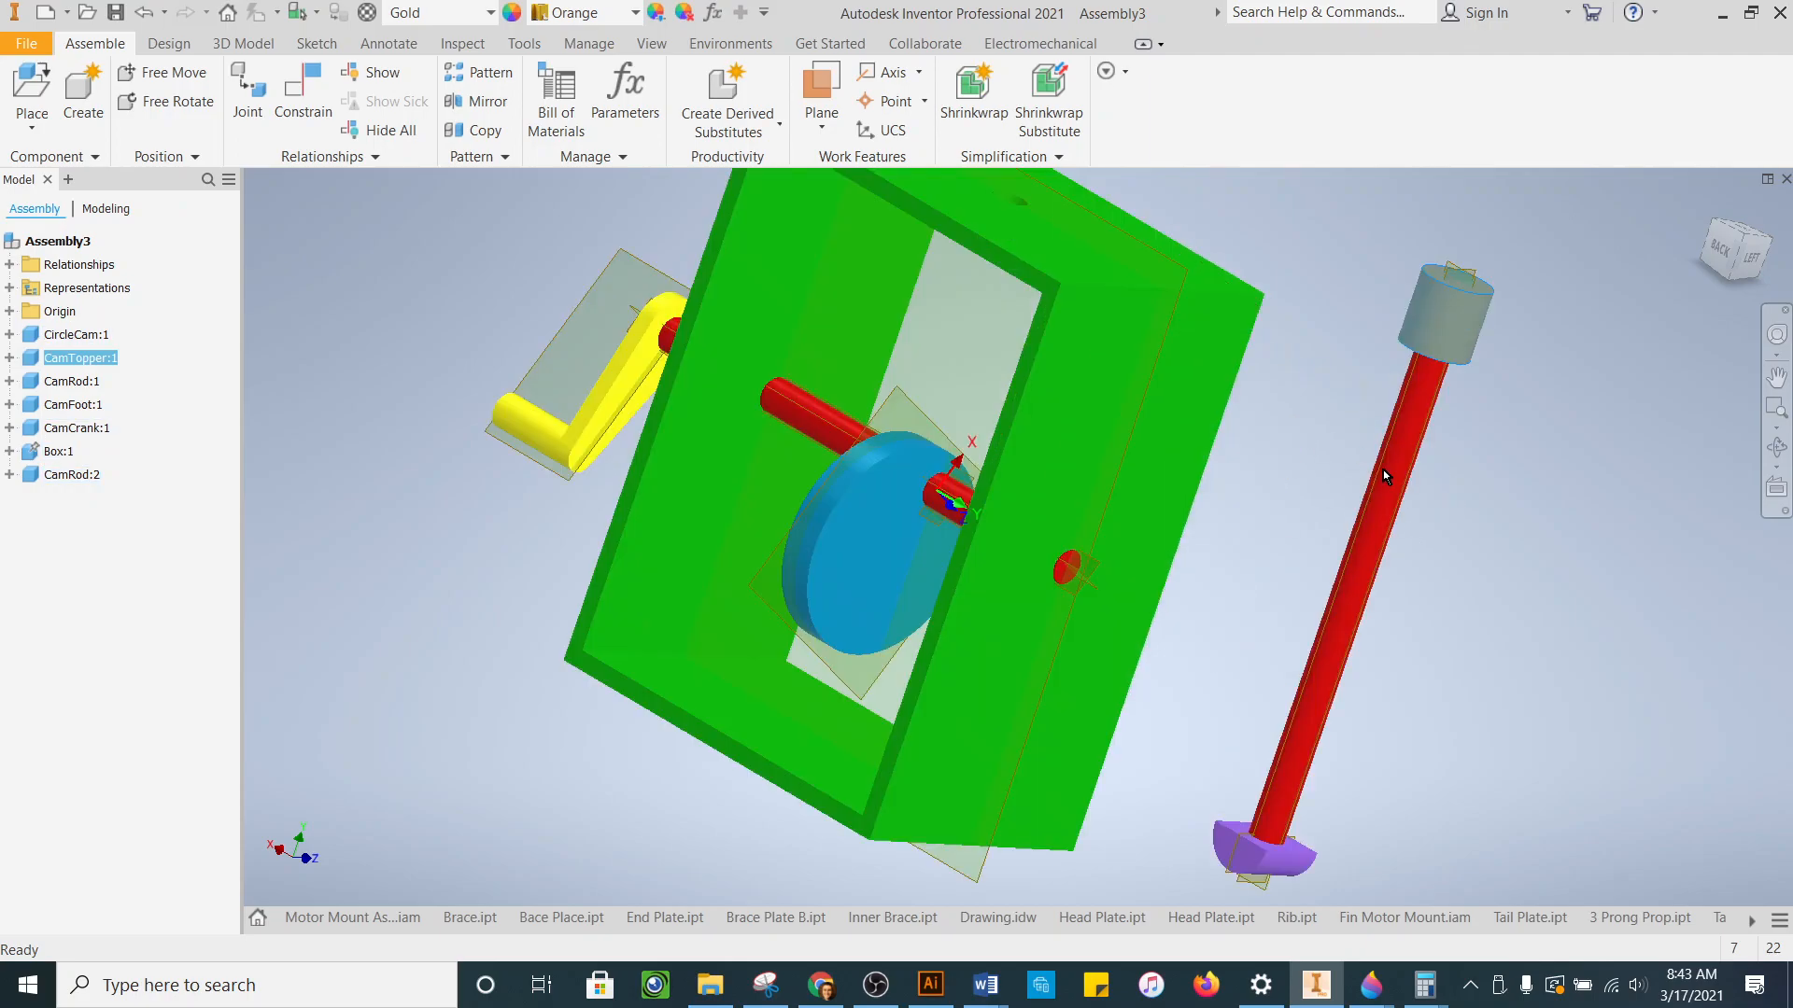
{"action": "scroll", "coordinate": [1382, 468], "scroll_direction": "up", "scroll_amount": 3}
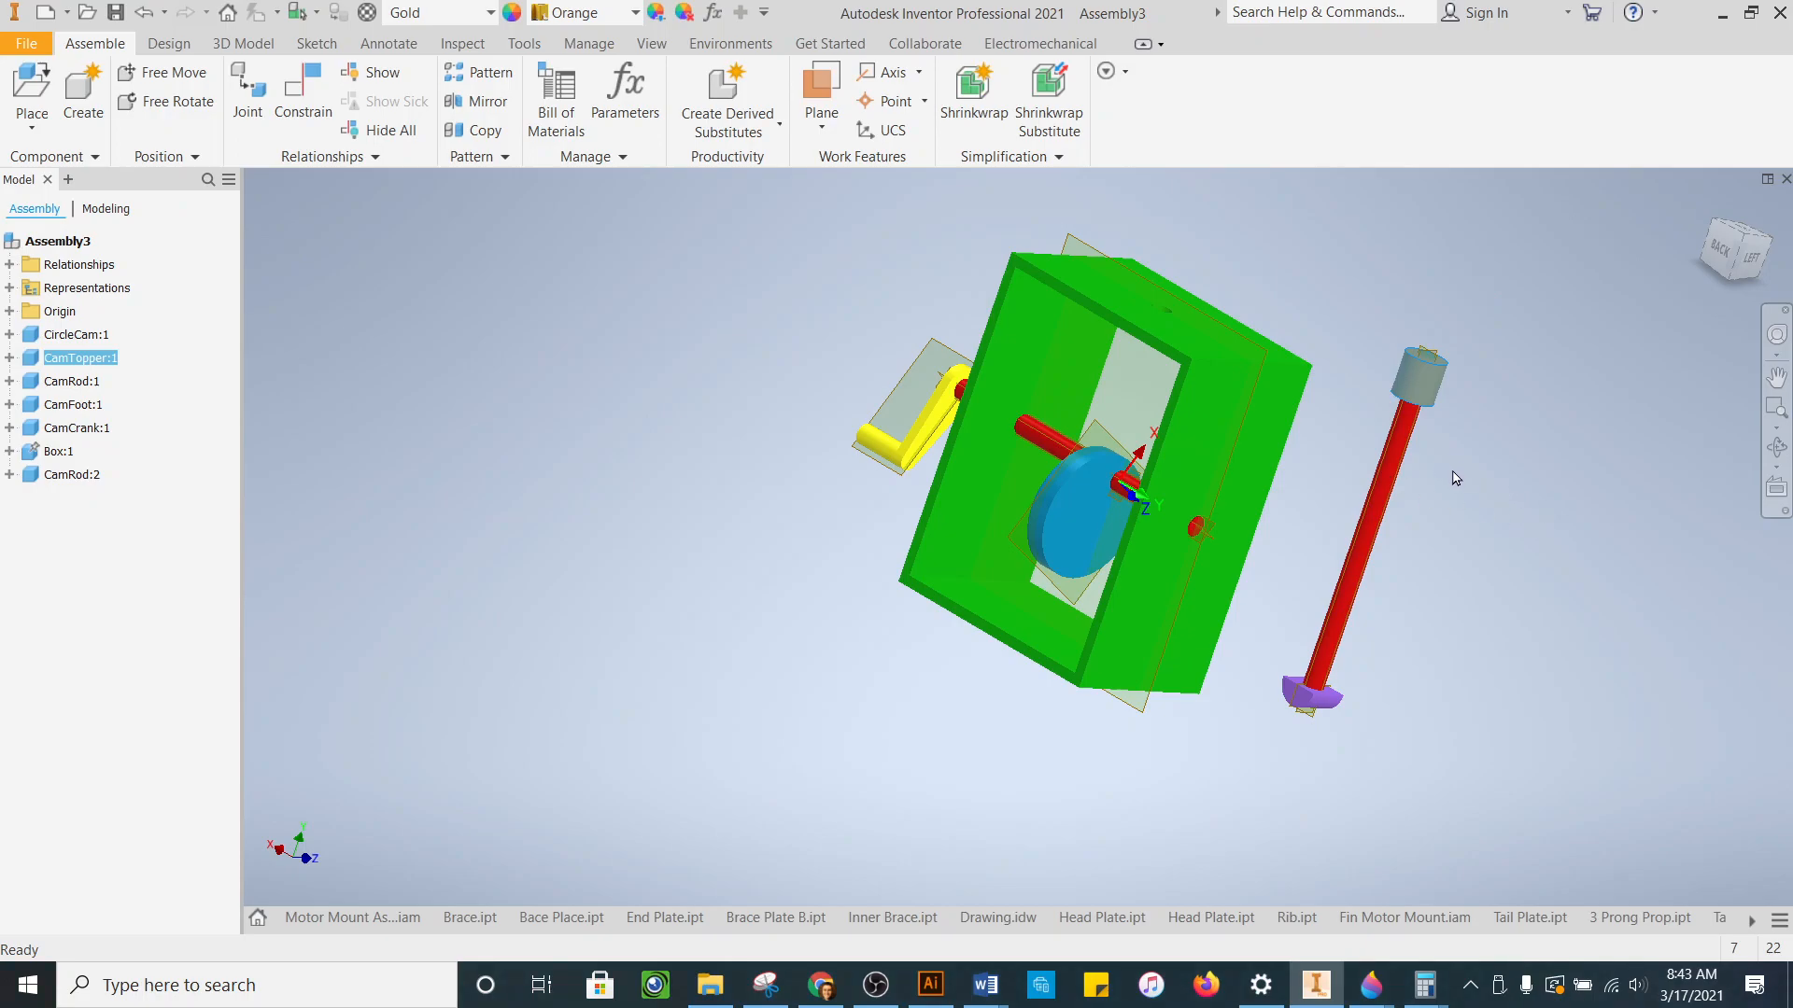
- Set up a mate between the loose CamRod's axis and the axis of the Box's top hole with a 0.000 in offset
{"action": "left_click", "coordinate": [314, 94]}
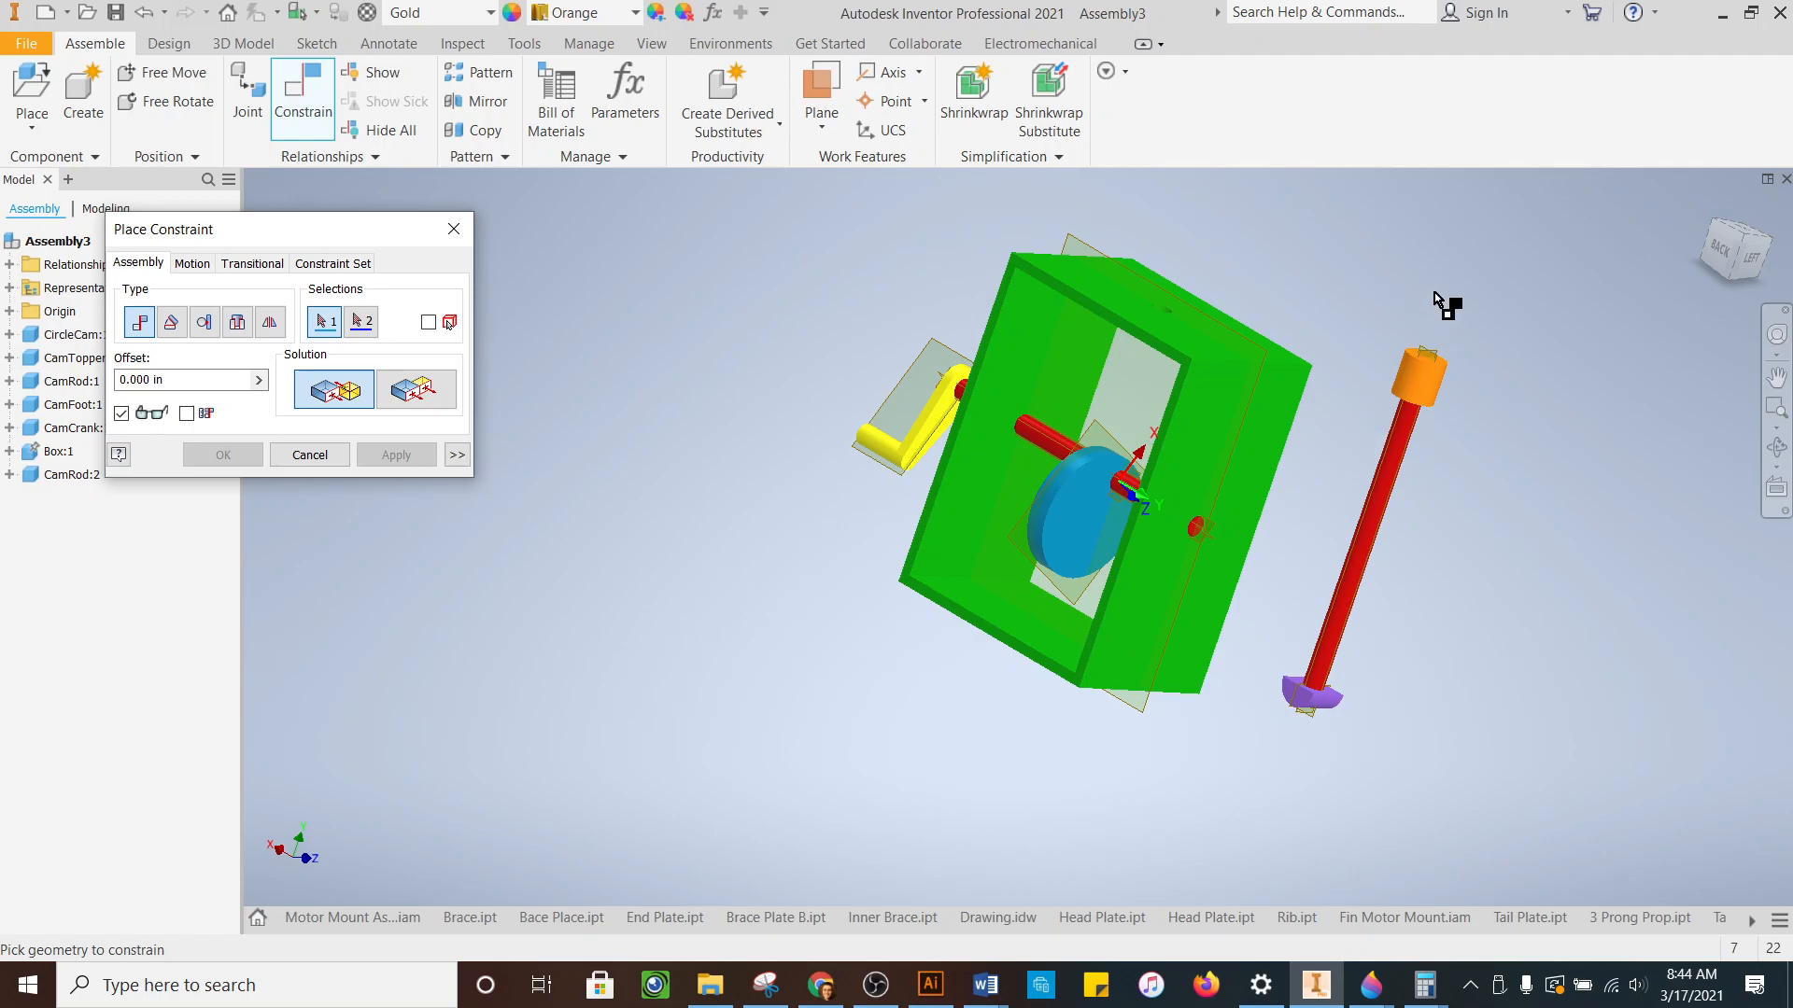
{"action": "scroll", "coordinate": [1397, 431], "scroll_direction": "up", "scroll_amount": 5}
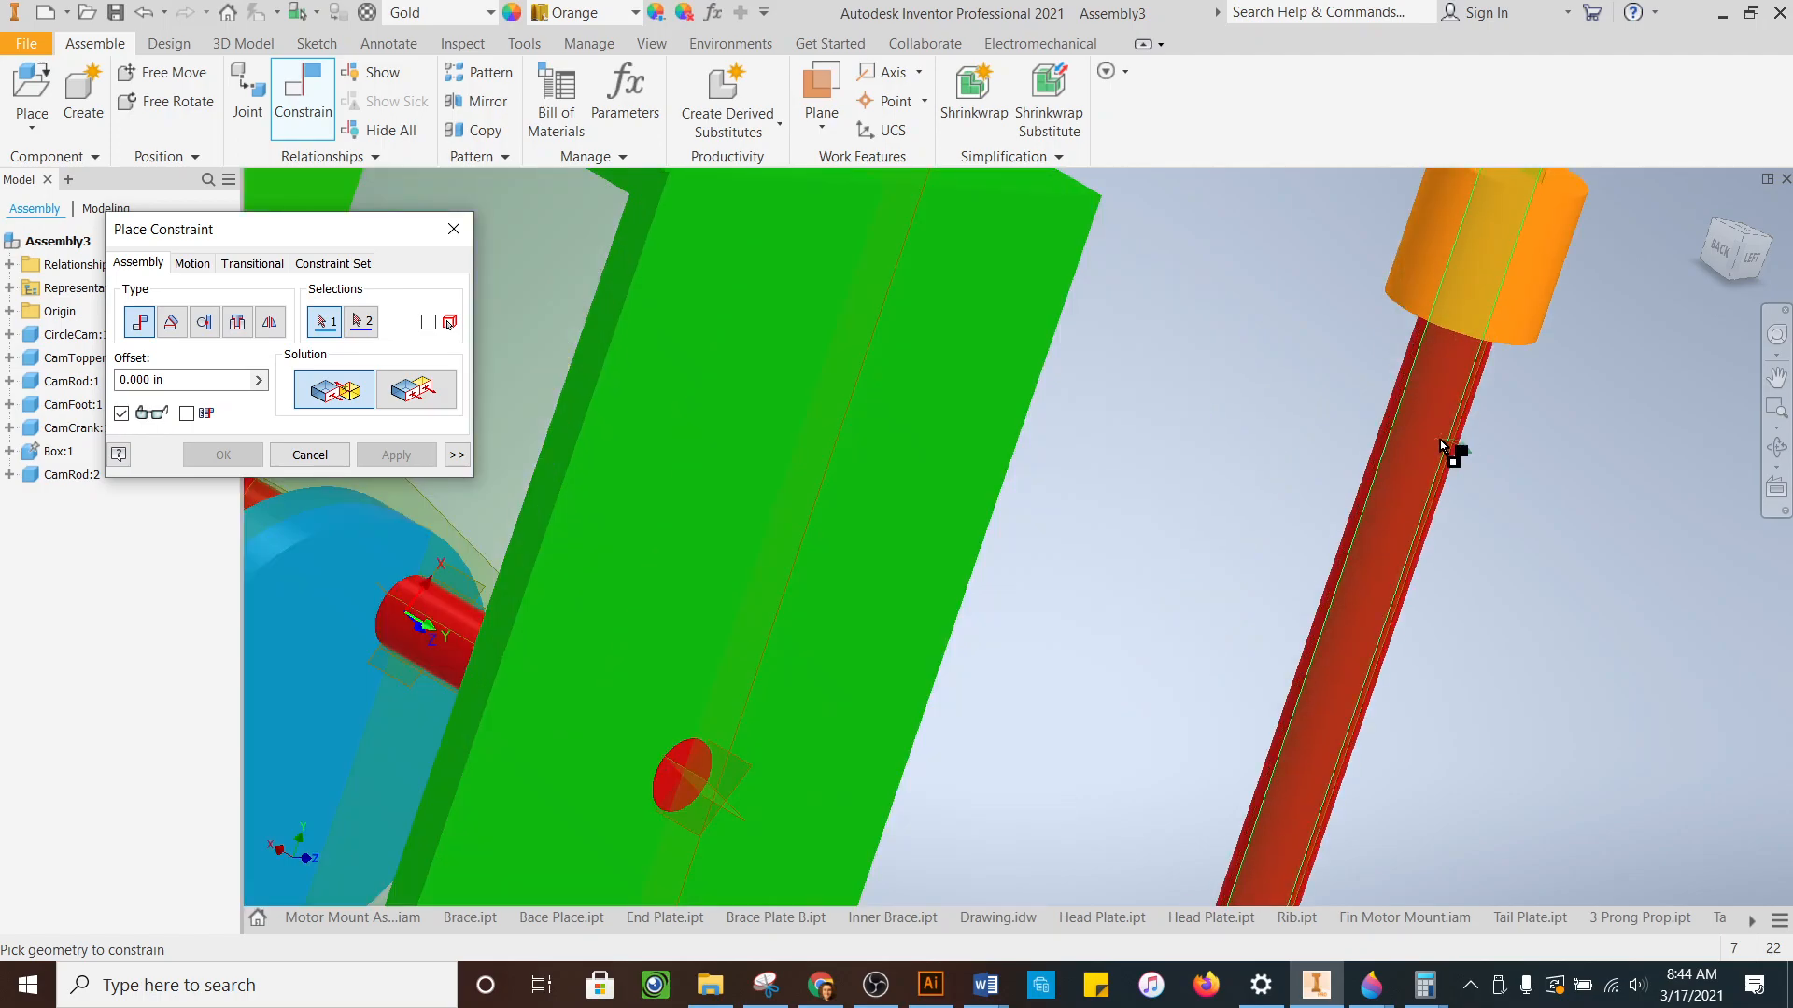
{"action": "left_click", "coordinate": [1419, 445]}
{"action": "scroll", "coordinate": [1419, 446], "scroll_direction": "down", "scroll_amount": 5}
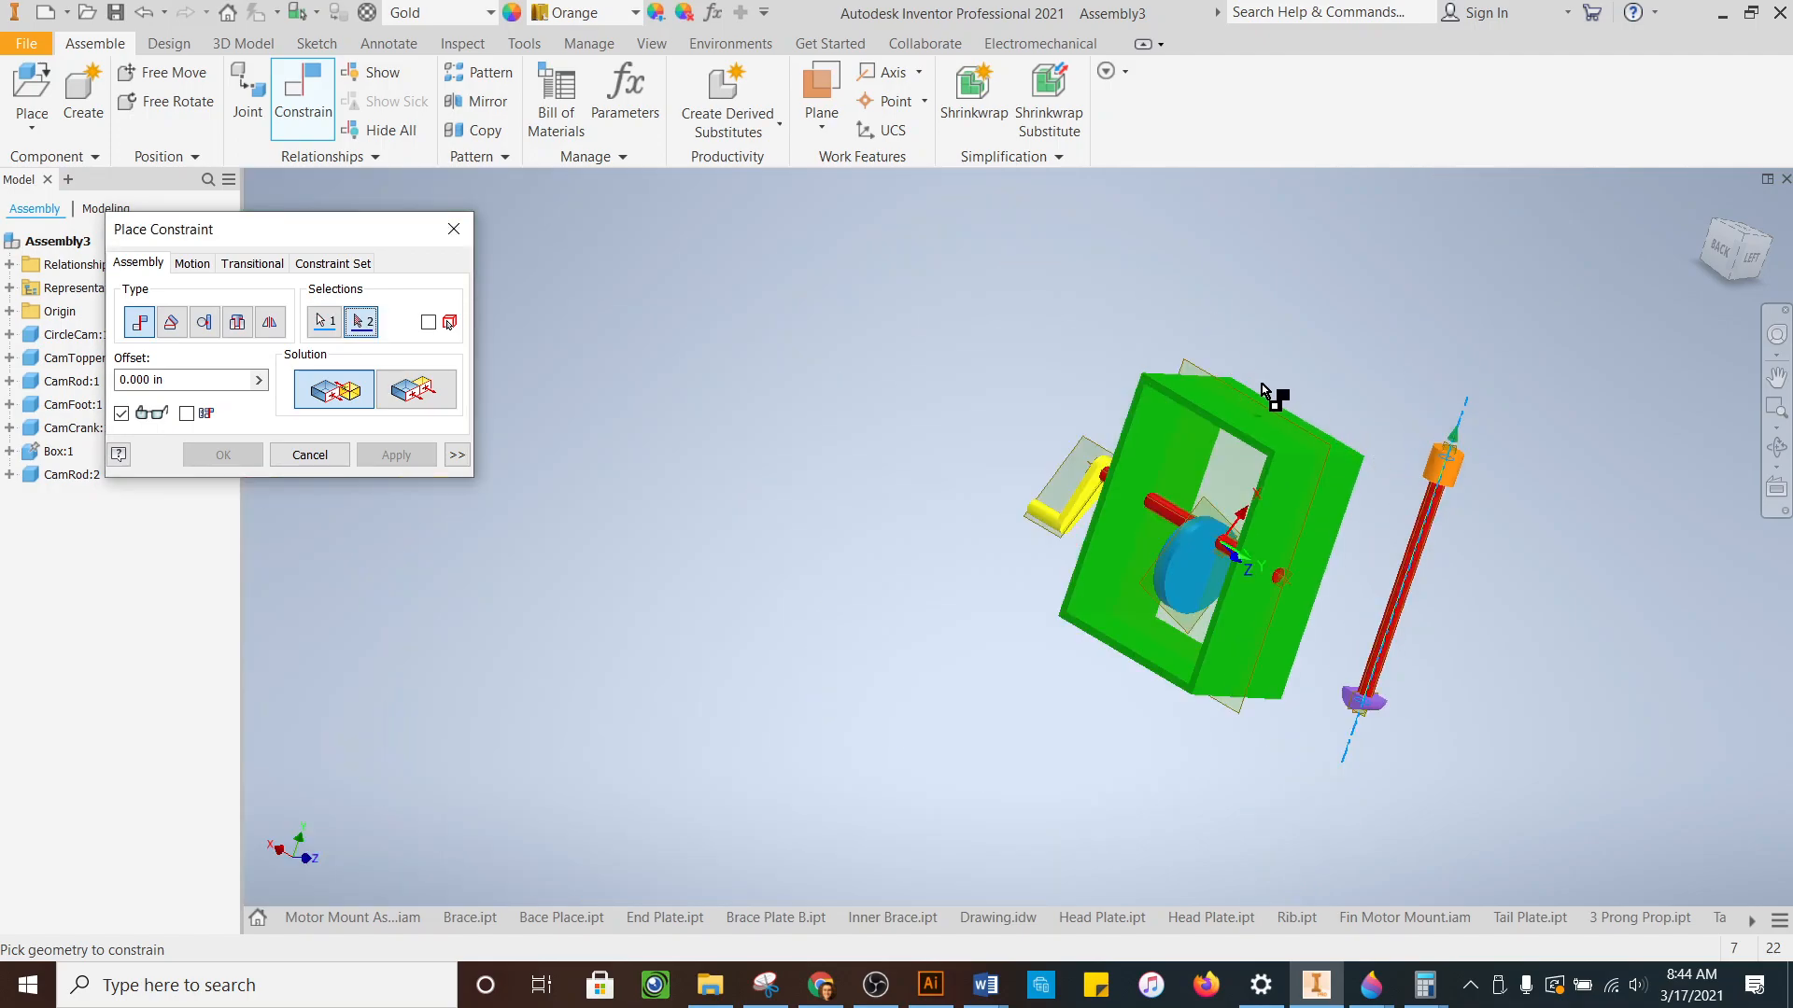
{"action": "scroll", "coordinate": [1260, 411], "scroll_direction": "up", "scroll_amount": 5}
{"action": "scroll", "coordinate": [1255, 364], "scroll_direction": "down", "scroll_amount": 2}
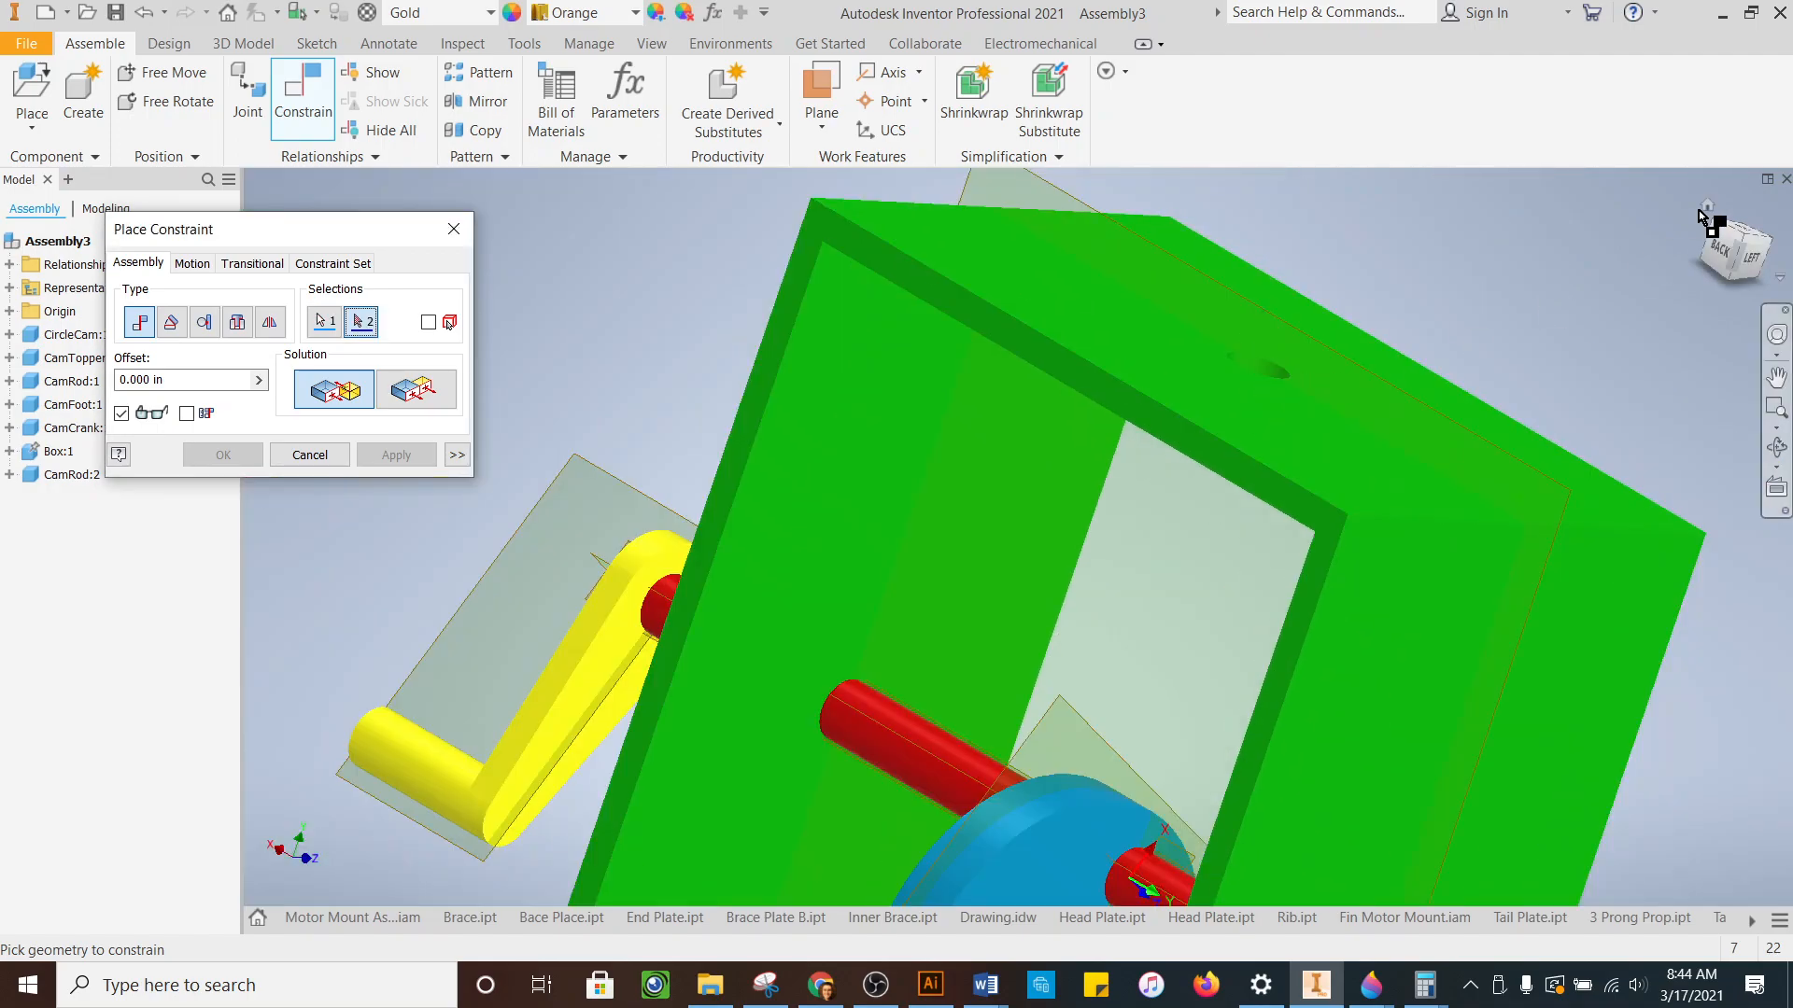
{"action": "left_click", "coordinate": [1703, 207]}
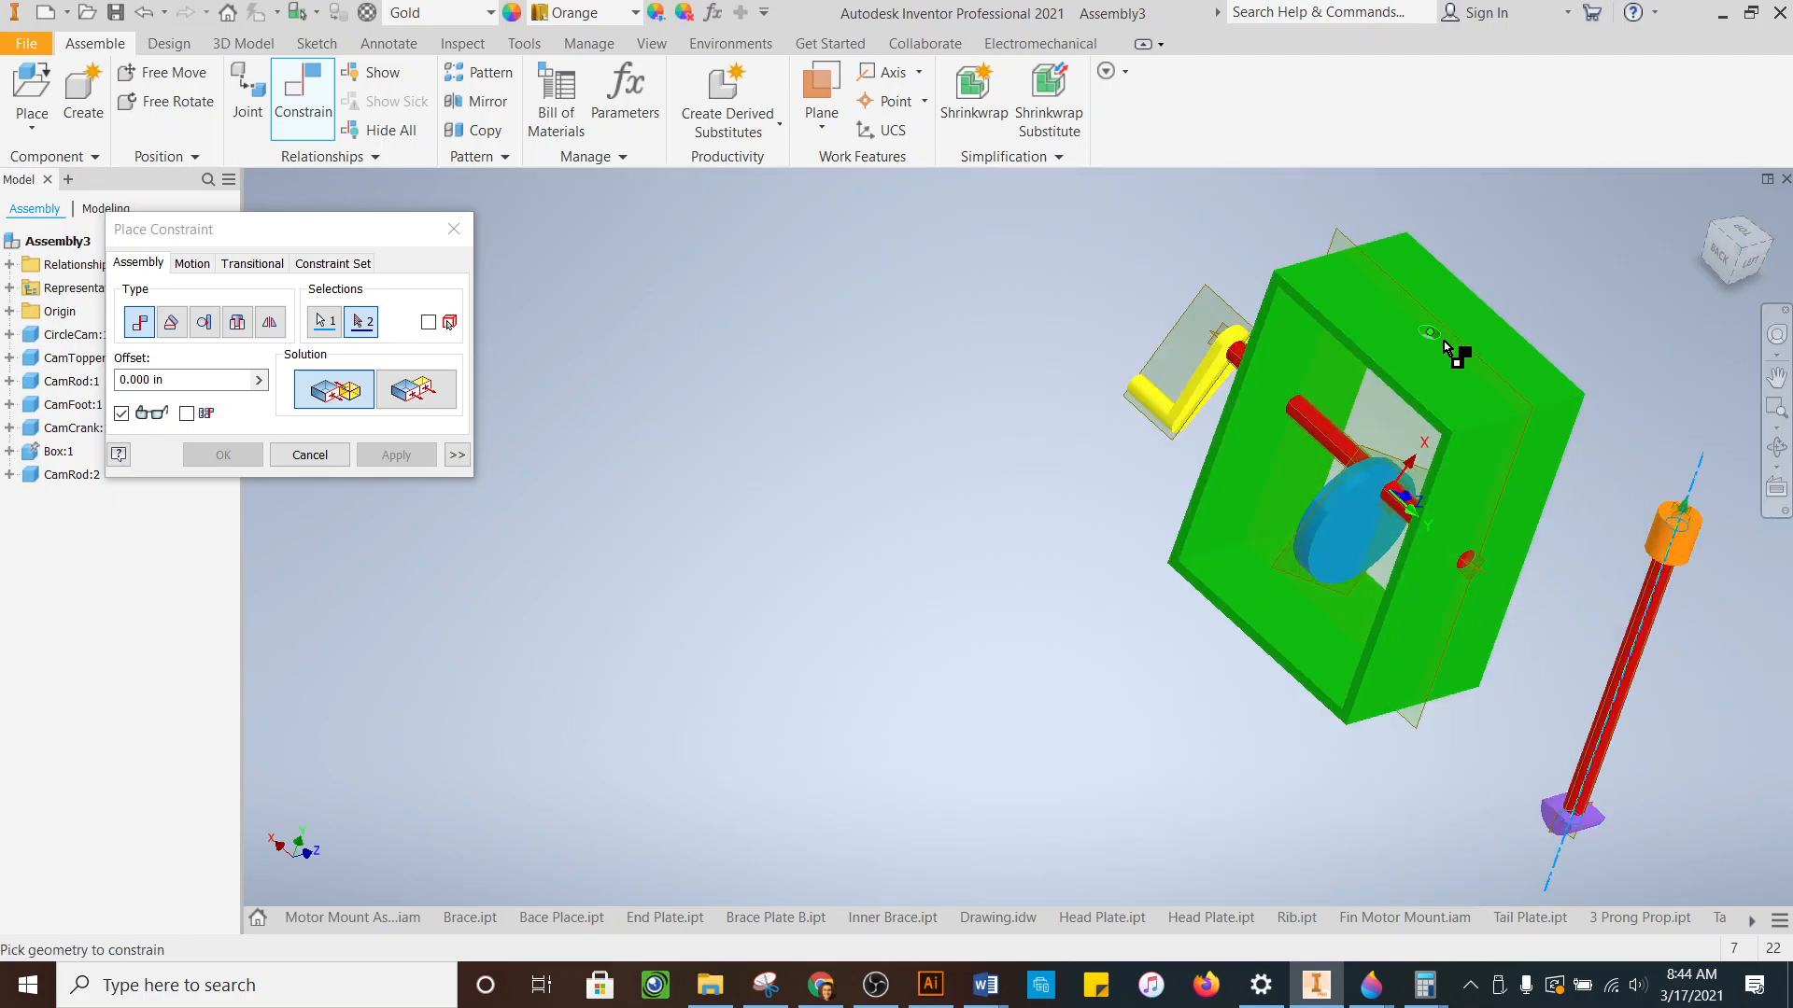
{"action": "scroll", "coordinate": [1444, 339], "scroll_direction": "up", "scroll_amount": 6}
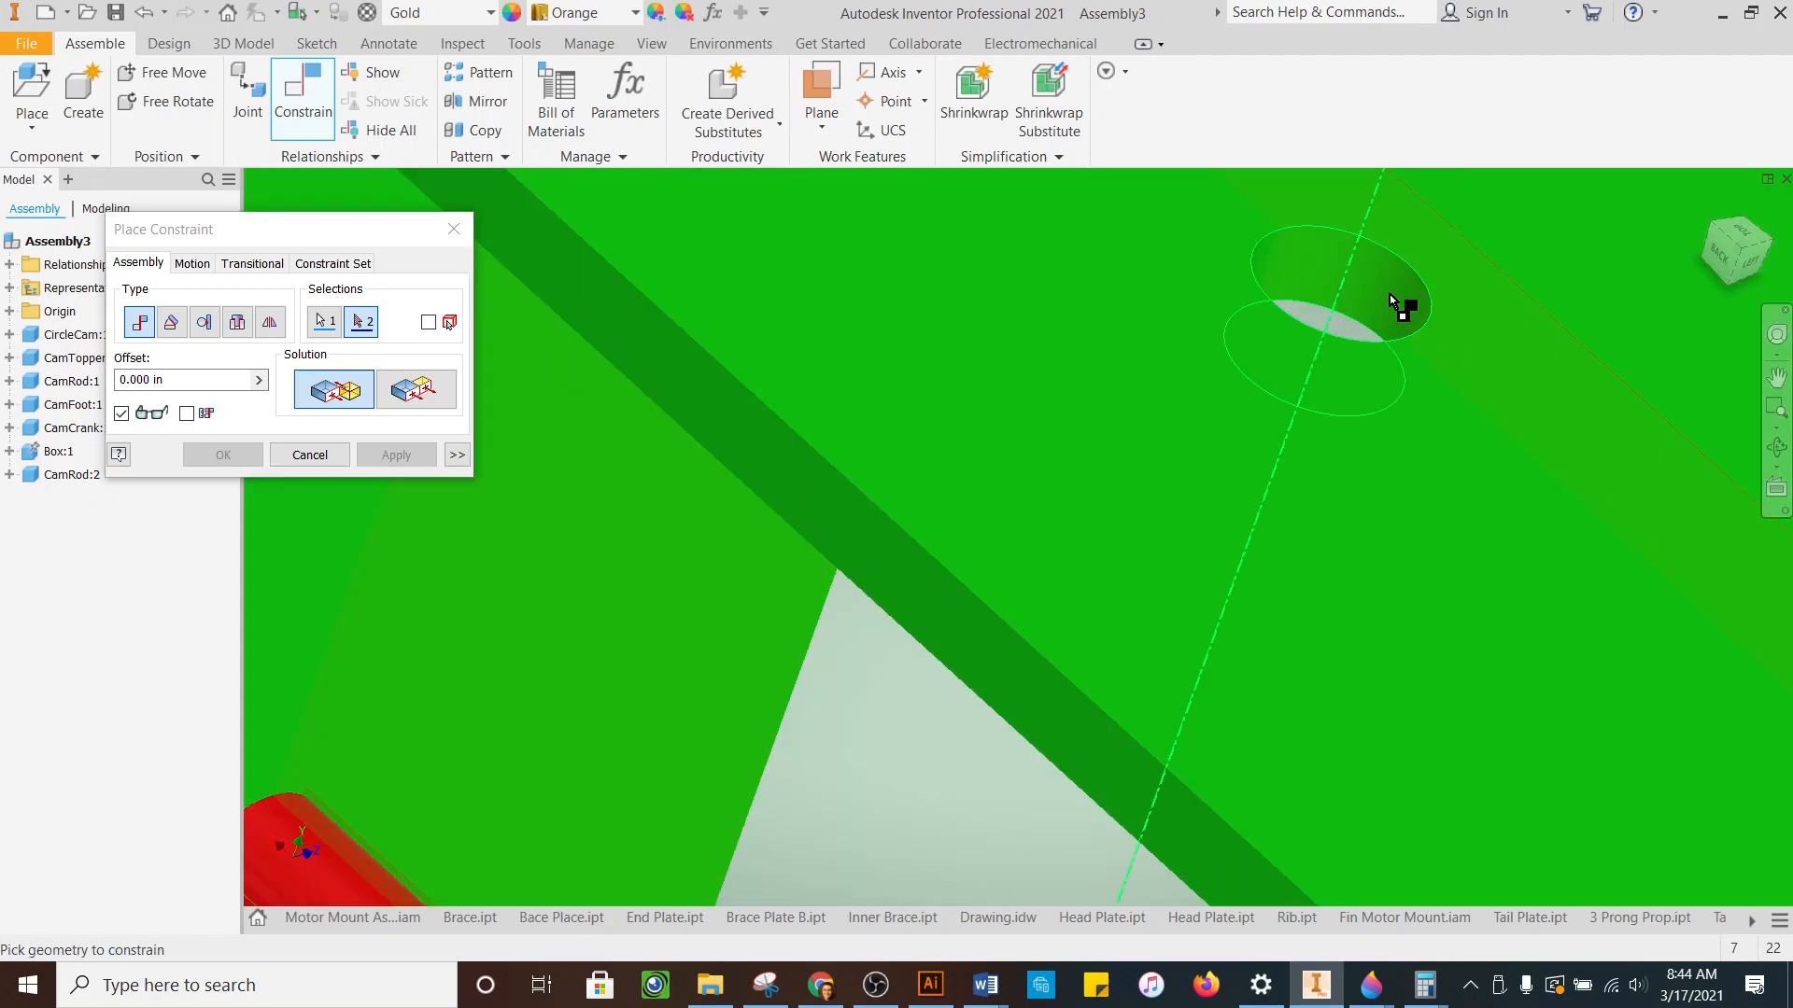
{"action": "left_click", "coordinate": [1390, 295]}
{"action": "scroll", "coordinate": [1324, 371], "scroll_direction": "down", "scroll_amount": 3}
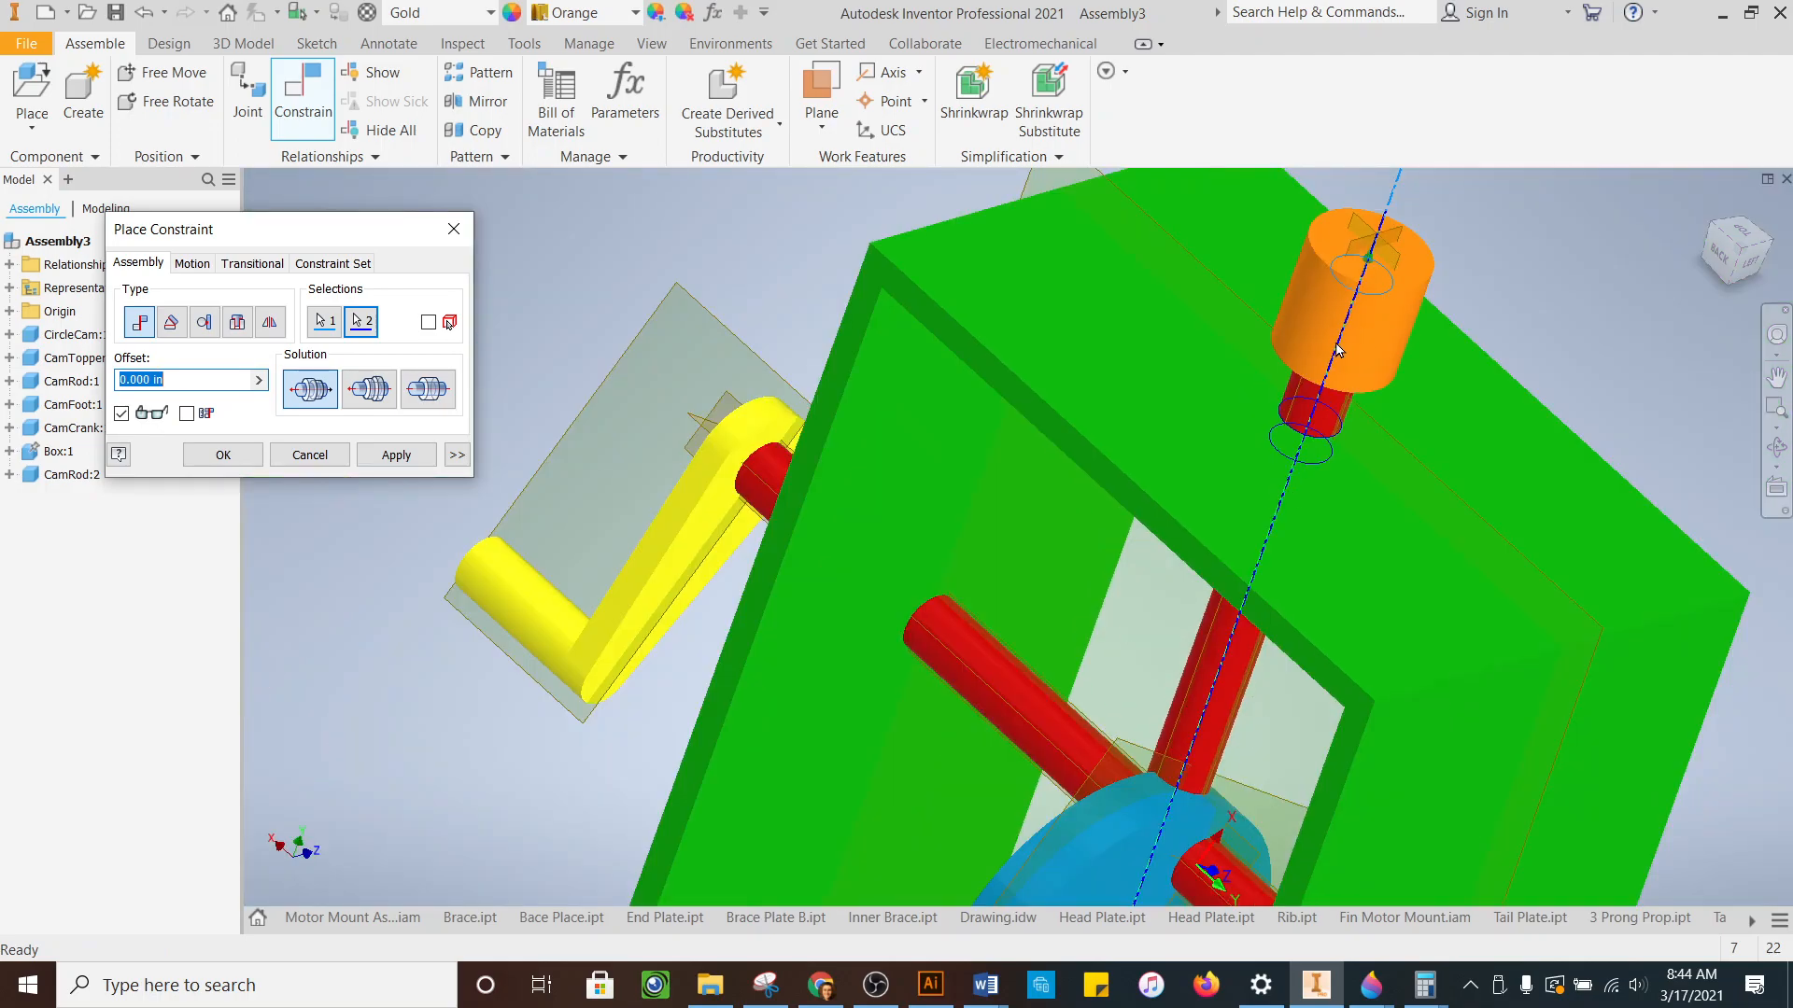
- Compare the opposed and aligned solutions of the axis mate, and apply the opposed one with the CamTopper above the Box
{"action": "left_click", "coordinate": [369, 390]}
{"action": "scroll", "coordinate": [978, 628], "scroll_direction": "down", "scroll_amount": 4}
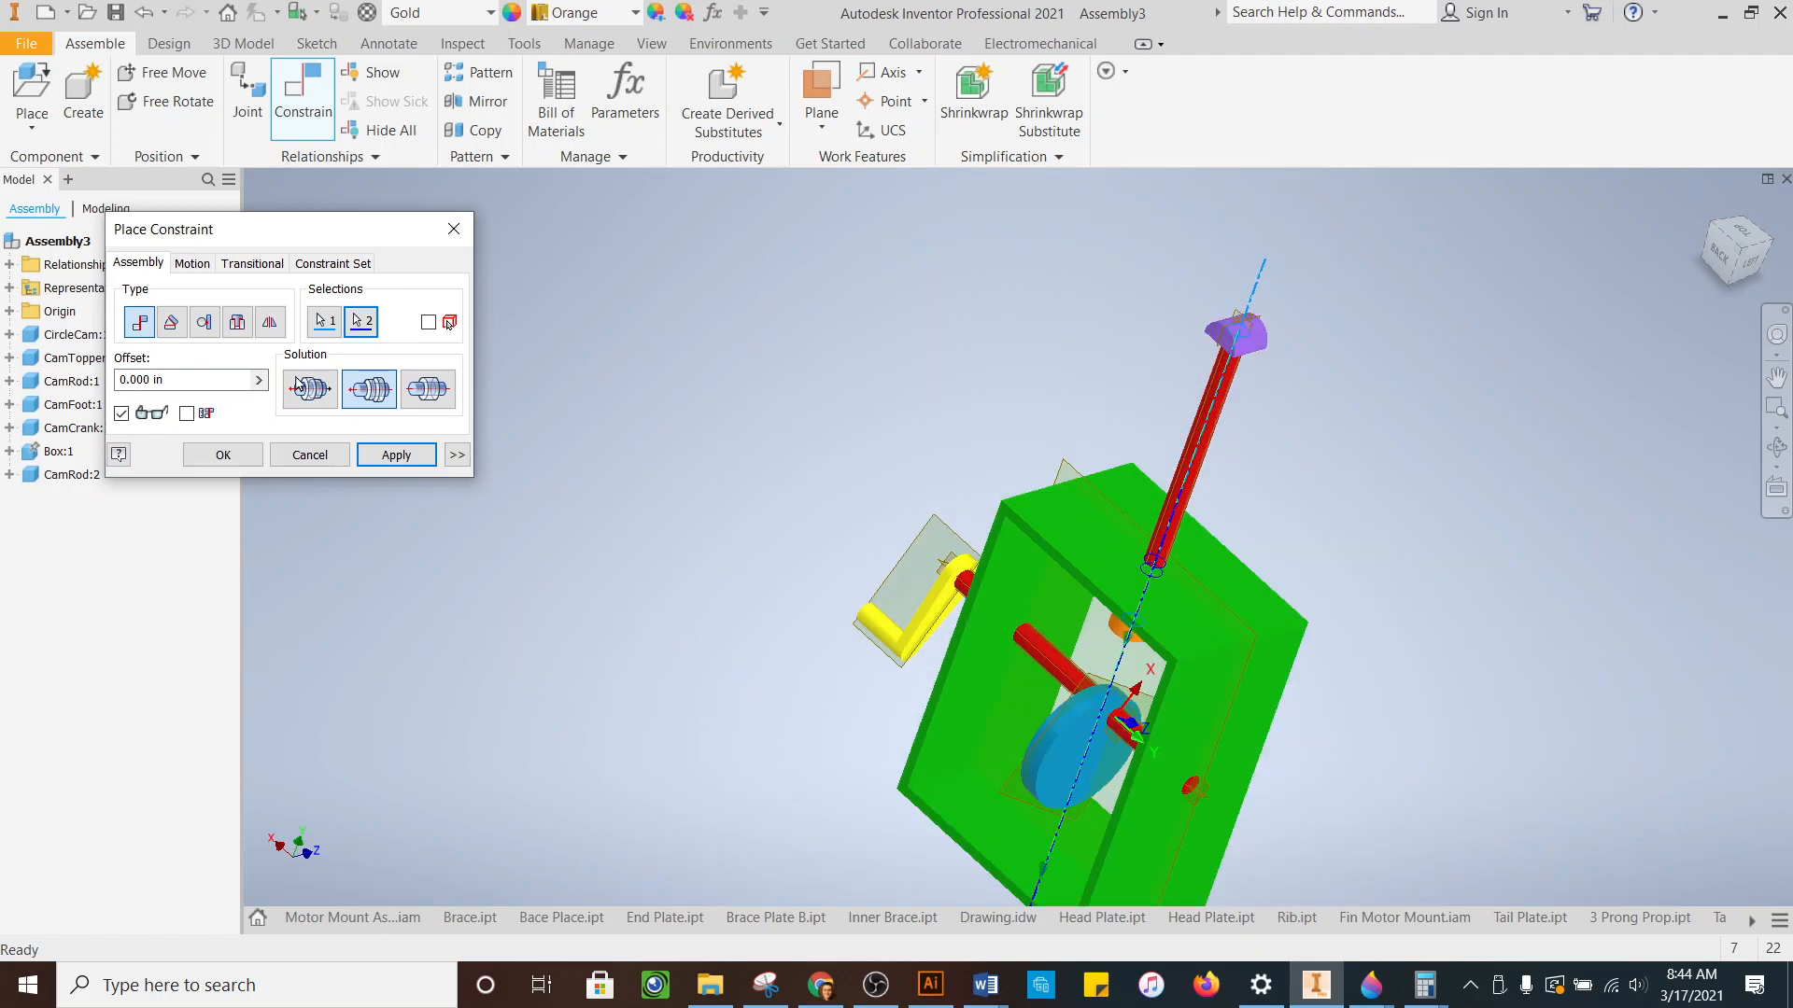
{"action": "left_click", "coordinate": [327, 399]}
{"action": "left_click", "coordinate": [358, 395]}
{"action": "left_click", "coordinate": [325, 394]}
{"action": "left_click", "coordinate": [351, 393]}
{"action": "left_click", "coordinate": [327, 394]}
{"action": "left_click", "coordinate": [365, 394]}
{"action": "left_click", "coordinate": [327, 394]}
{"action": "left_click", "coordinate": [372, 395]}
{"action": "left_click", "coordinate": [328, 394]}
{"action": "left_click", "coordinate": [369, 394]}
{"action": "left_click", "coordinate": [301, 392]}
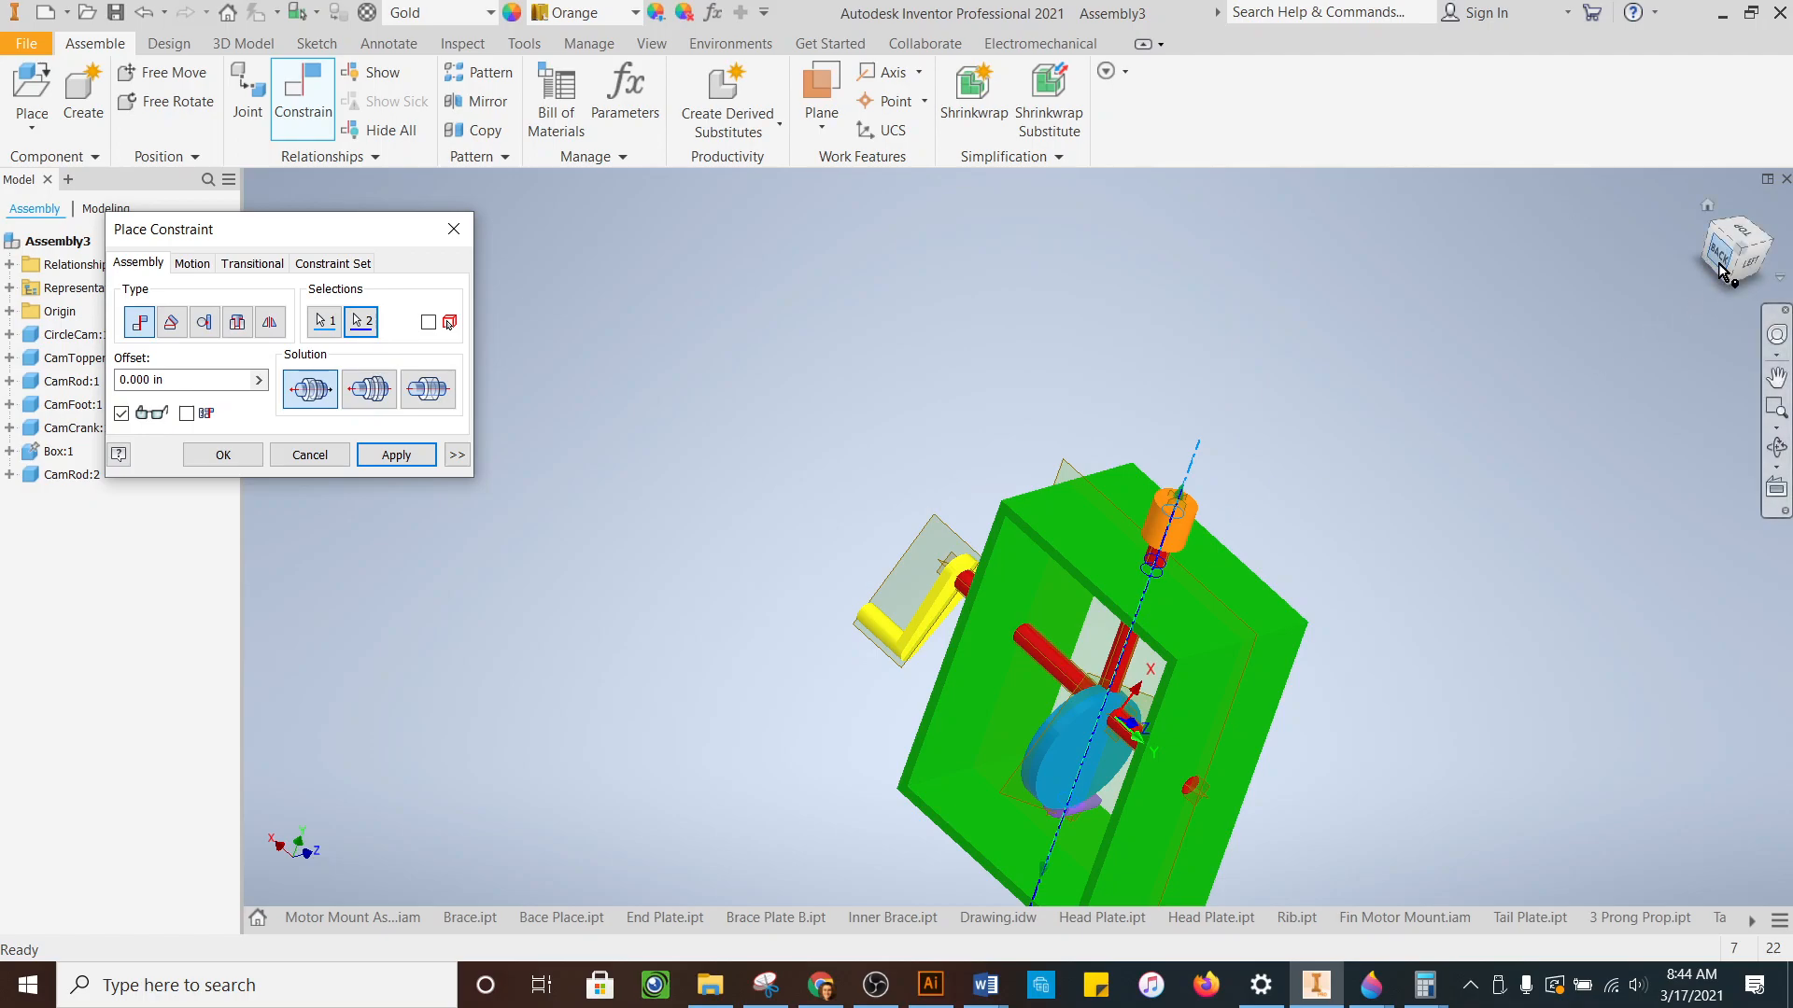
{"action": "left_click_drag", "start_coordinate": [1737, 254], "coordinate": [1757, 260]}
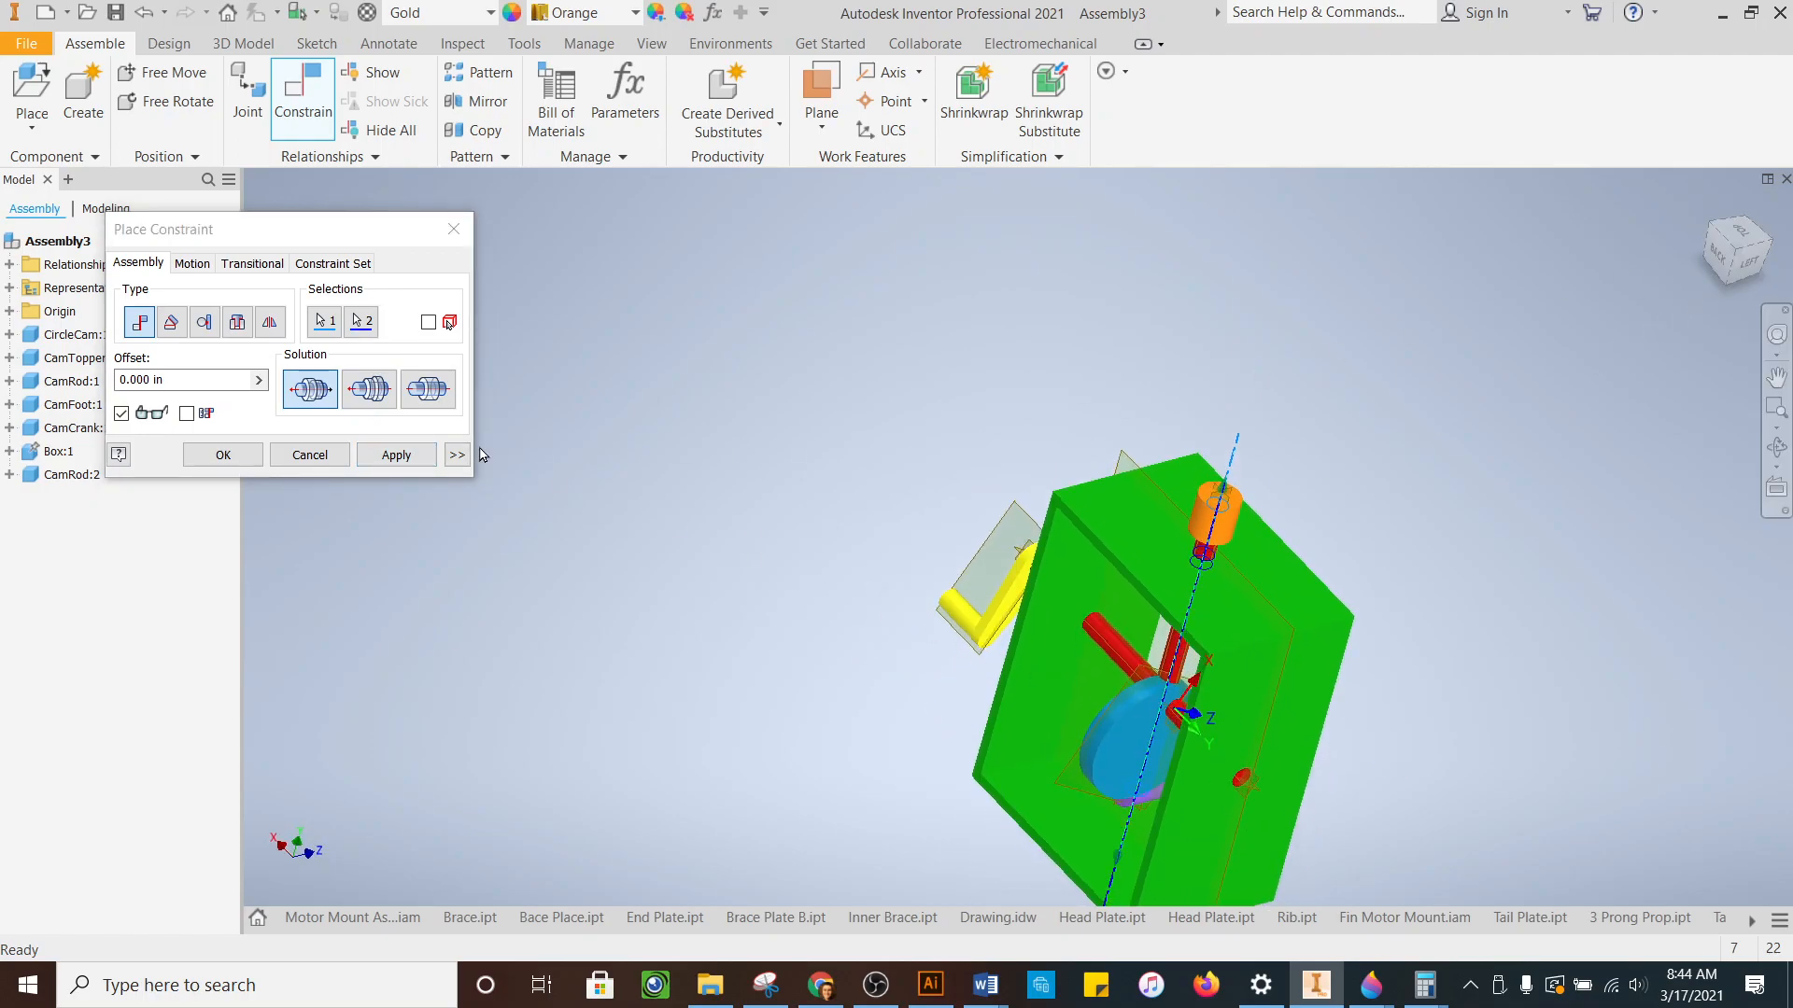
{"action": "left_click", "coordinate": [396, 455]}
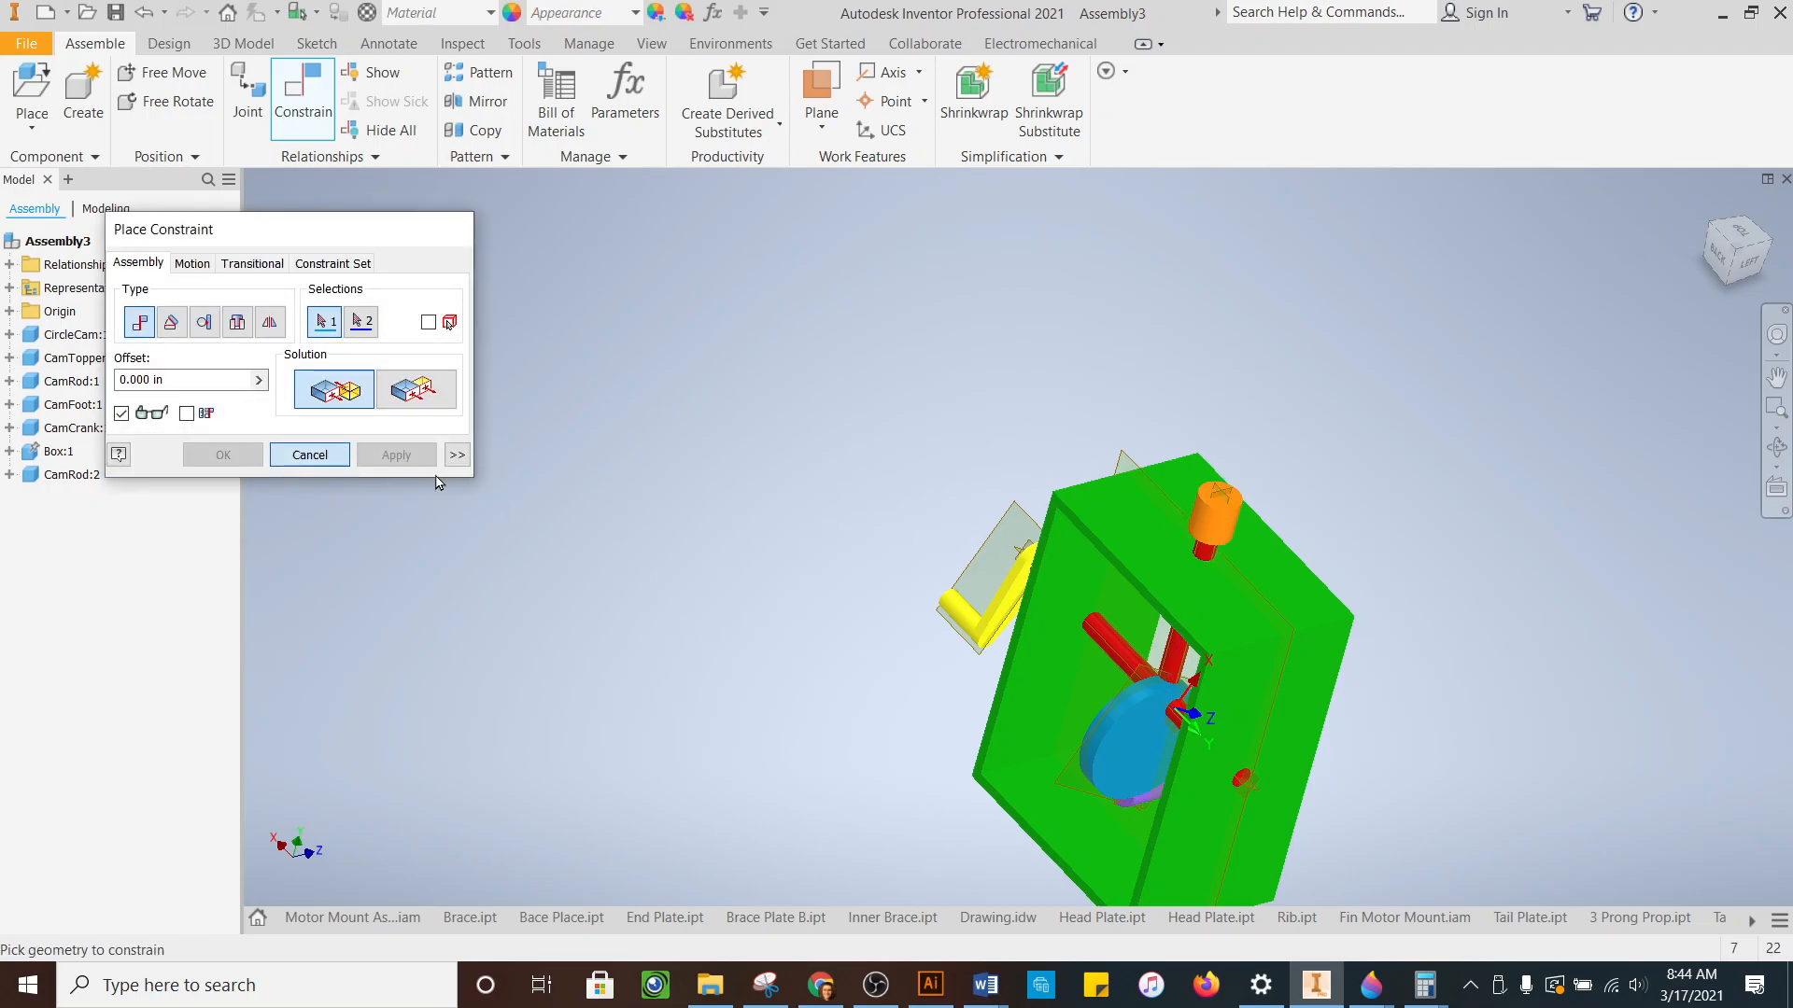
- Close the constraint command and slide the vertical CamRod up through the Box's top hole, keeping its CamFoot above the CircleCam
{"action": "left_click", "coordinate": [327, 455]}
{"action": "left_click_drag", "start_coordinate": [1234, 512], "coordinate": [1336, 390]}
{"action": "left_click", "coordinate": [1715, 235]}
{"action": "mouse_move", "coordinate": [1761, 283]}
{"action": "left_mouse_down"}
{"action": "mouse_move", "coordinate": [1772, 312]}
{"action": "mouse_move", "coordinate": [1785, 280]}
{"action": "mouse_move", "coordinate": [1755, 282]}
{"action": "left_mouse_up"}
{"action": "left_click", "coordinate": [1070, 618]}
{"action": "mouse_move", "coordinate": [1070, 618]}
{"action": "left_mouse_down"}
{"action": "mouse_move", "coordinate": [1169, 629]}
{"action": "mouse_move", "coordinate": [992, 594]}
{"action": "mouse_move", "coordinate": [1070, 618]}
{"action": "mouse_move", "coordinate": [1113, 594]}
{"action": "mouse_move", "coordinate": [1314, 629]}
{"action": "mouse_move", "coordinate": [1092, 601]}
{"action": "mouse_move", "coordinate": [1072, 574]}
{"action": "mouse_move", "coordinate": [1230, 606]}
{"action": "mouse_move", "coordinate": [1083, 605]}
{"action": "mouse_move", "coordinate": [1229, 645]}
{"action": "mouse_move", "coordinate": [1102, 604]}
{"action": "left_mouse_up"}
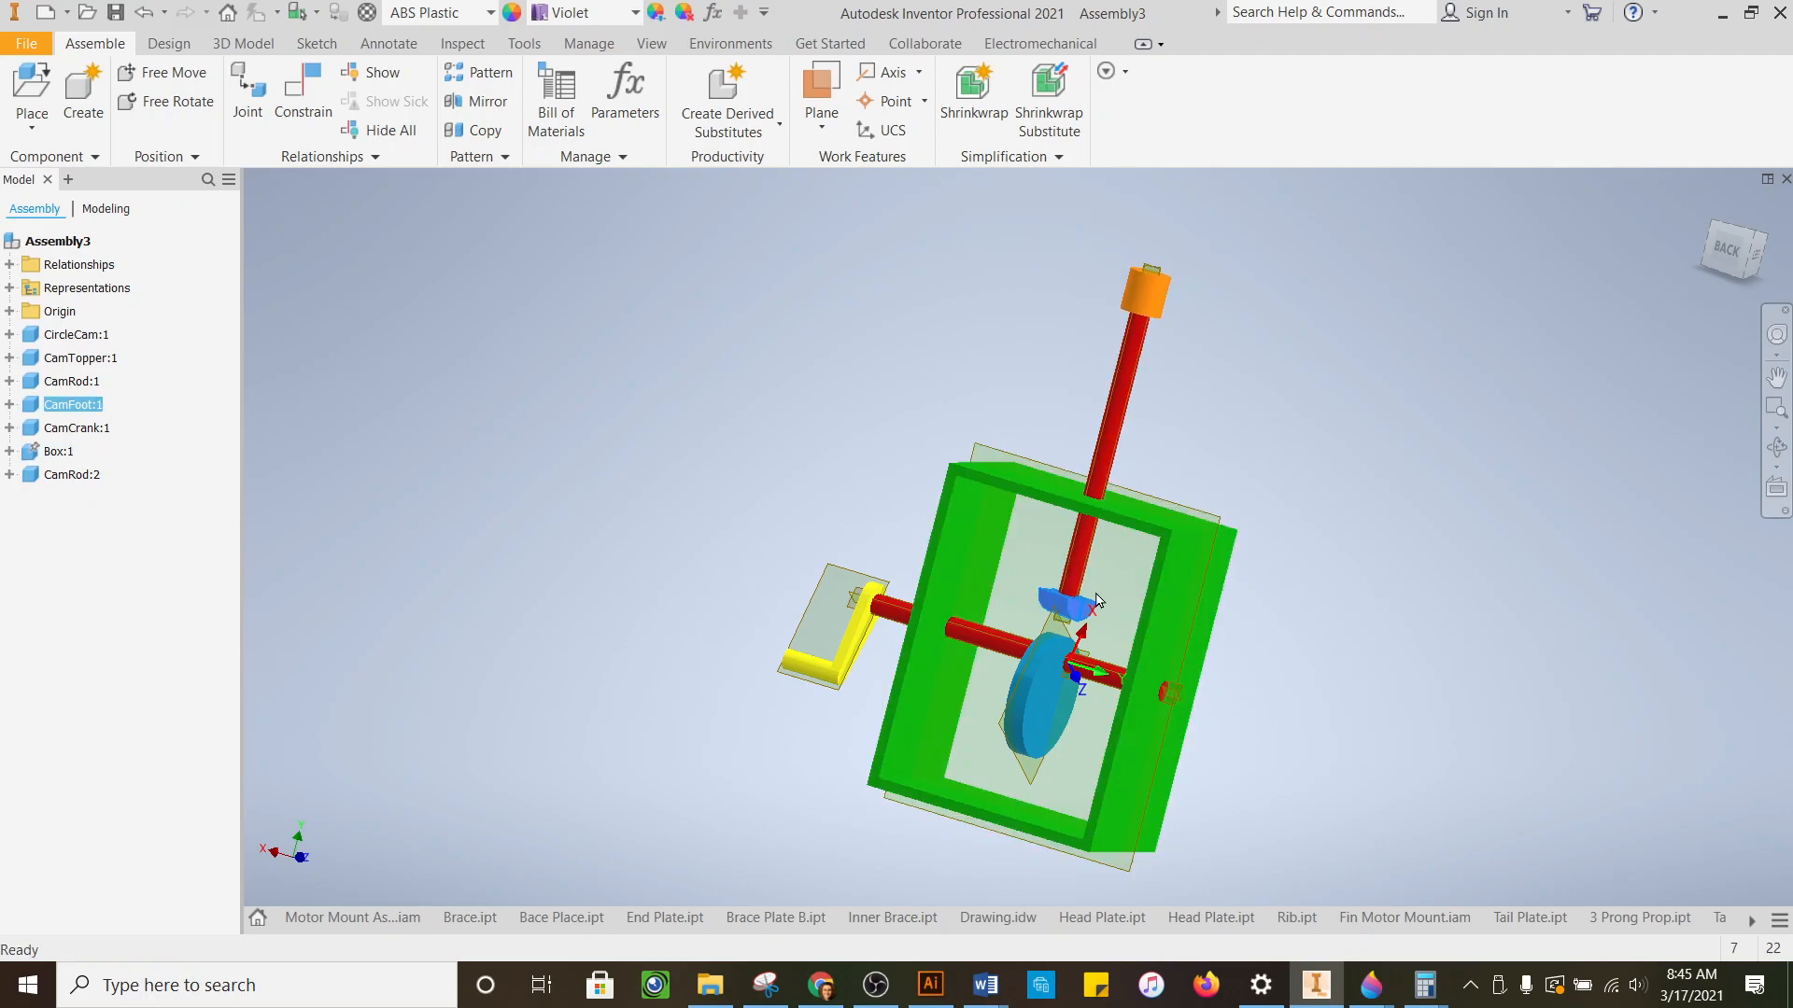
- Turn the CamFoot about the vertical rod's axis inside the Box to check its free rotation
{"action": "scroll", "coordinate": [1133, 467], "scroll_direction": "up", "scroll_amount": 3}
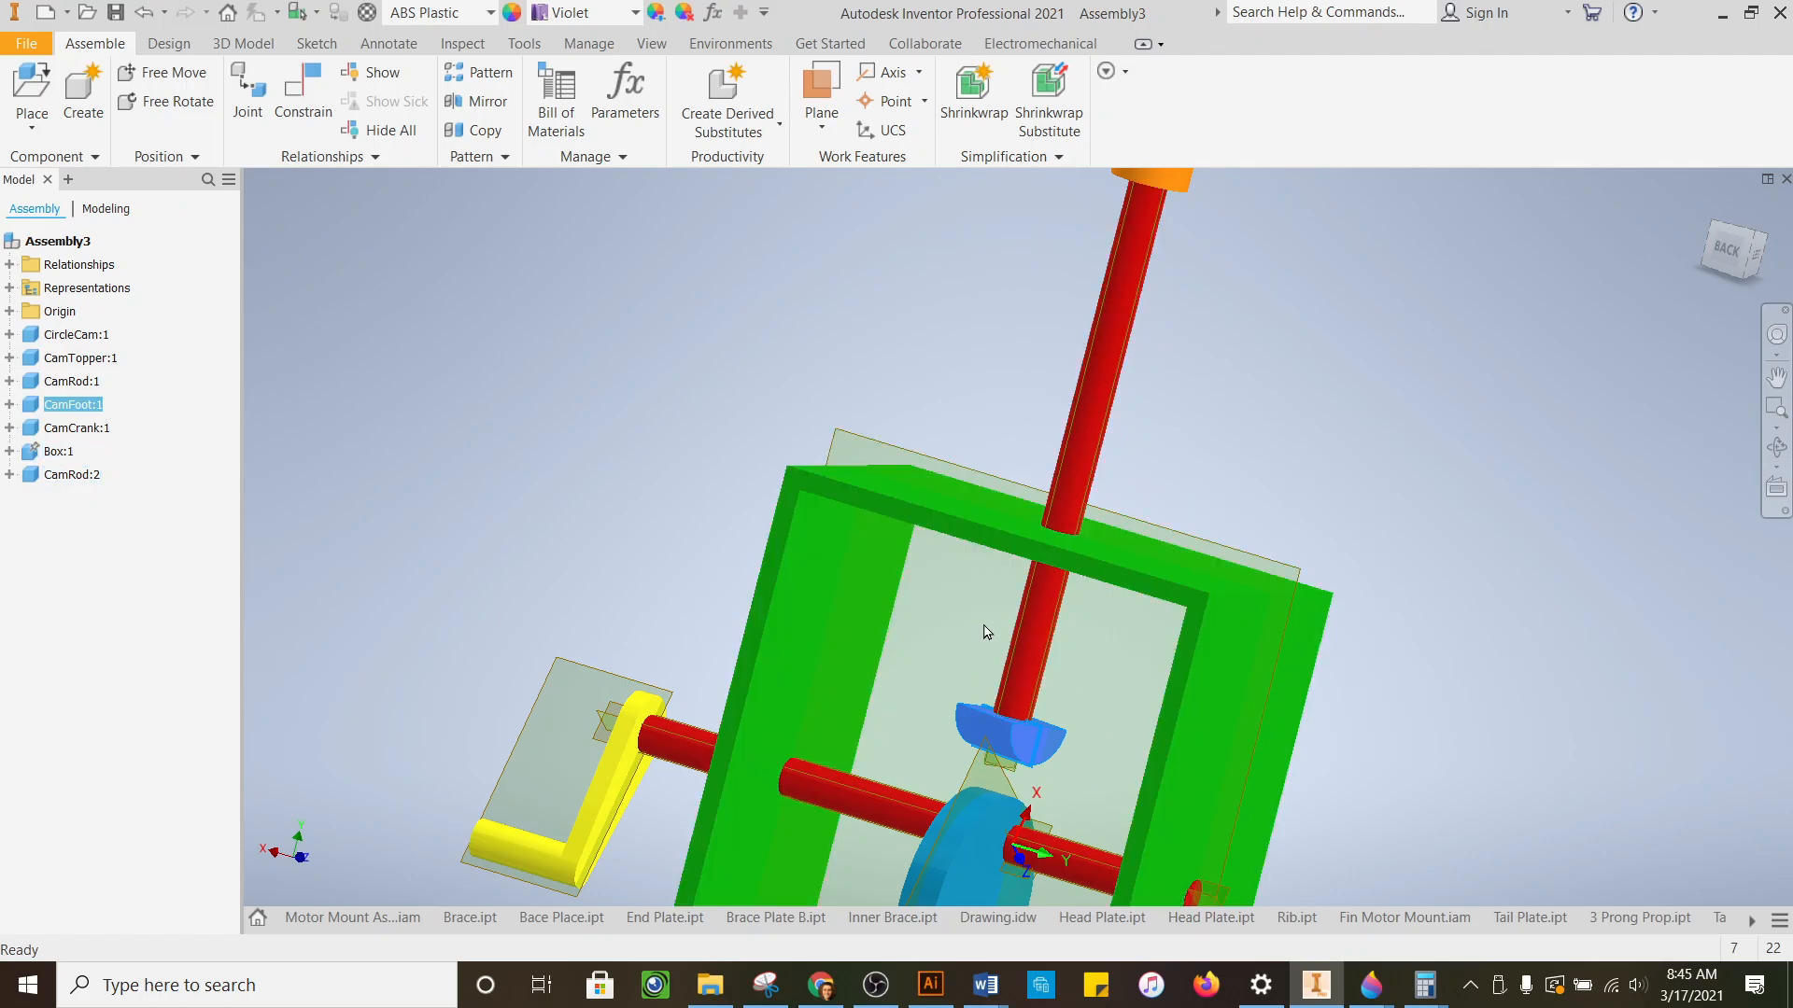
{"action": "scroll", "coordinate": [1062, 629], "scroll_direction": "down", "scroll_amount": 2}
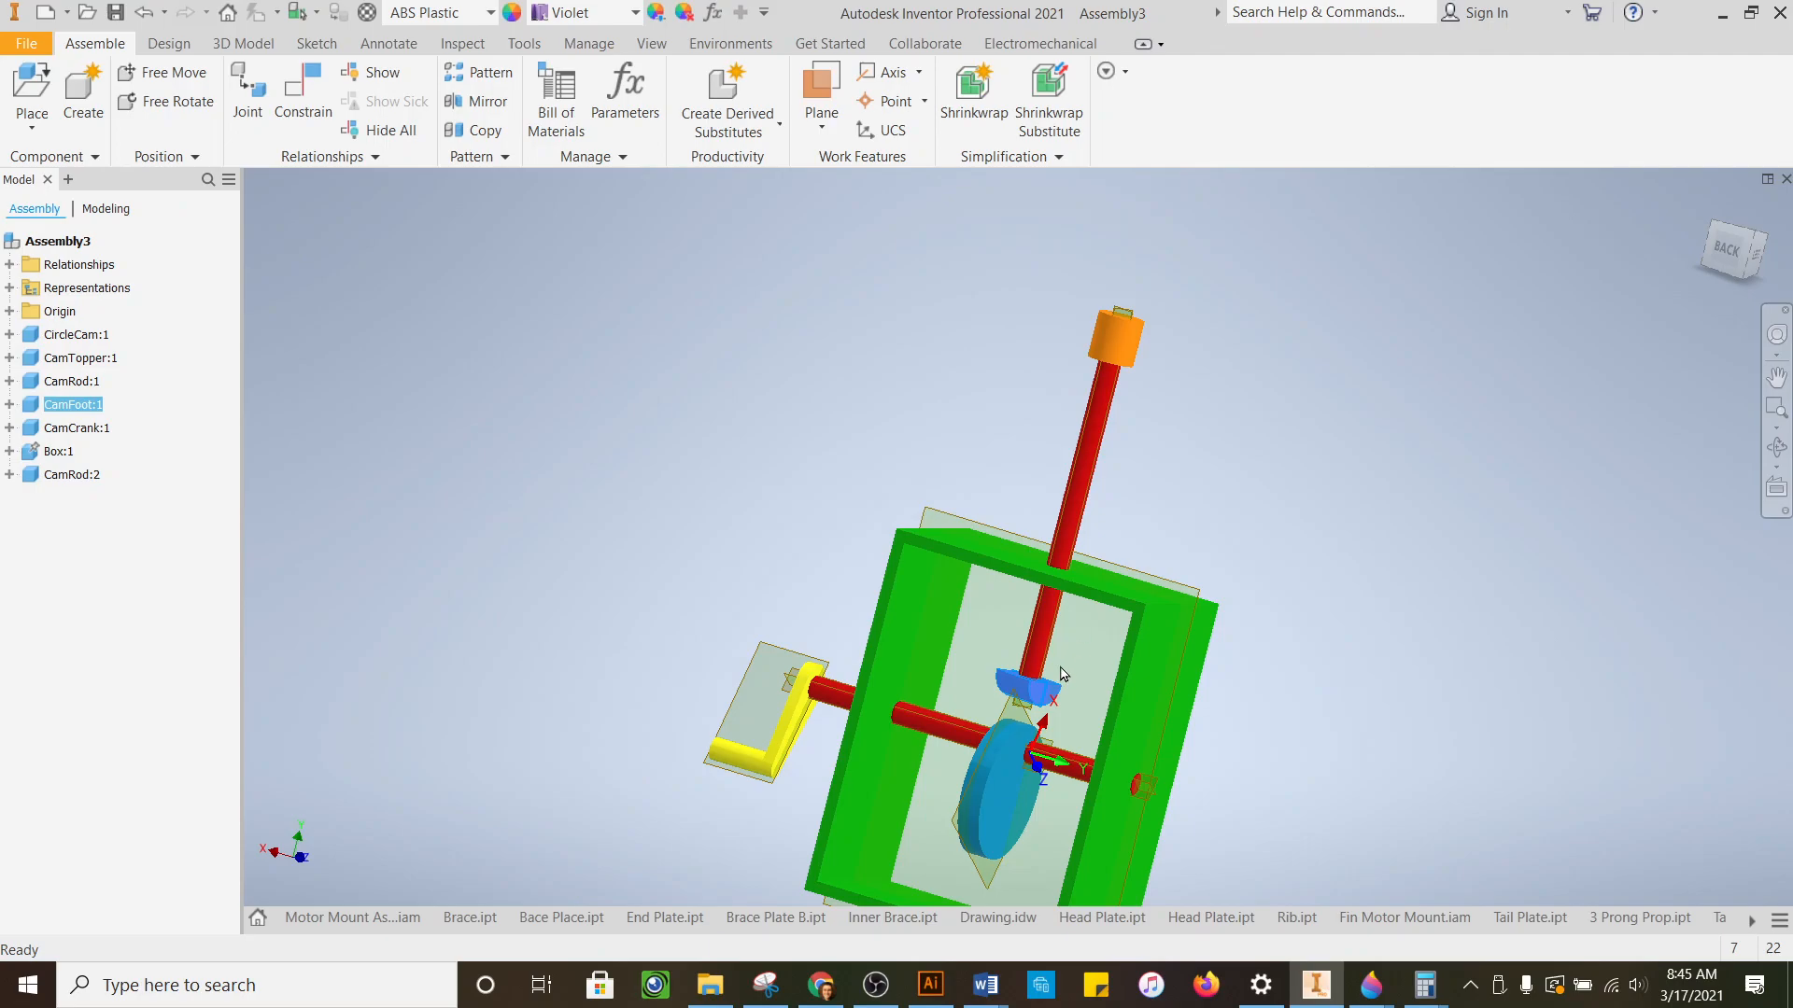
{"action": "mouse_move", "coordinate": [1730, 270]}
{"action": "left_mouse_down"}
{"action": "mouse_move", "coordinate": [1684, 280]}
{"action": "mouse_move", "coordinate": [1738, 270]}
{"action": "left_mouse_up"}
{"action": "scroll", "coordinate": [1023, 709], "scroll_direction": "up", "scroll_amount": 4}
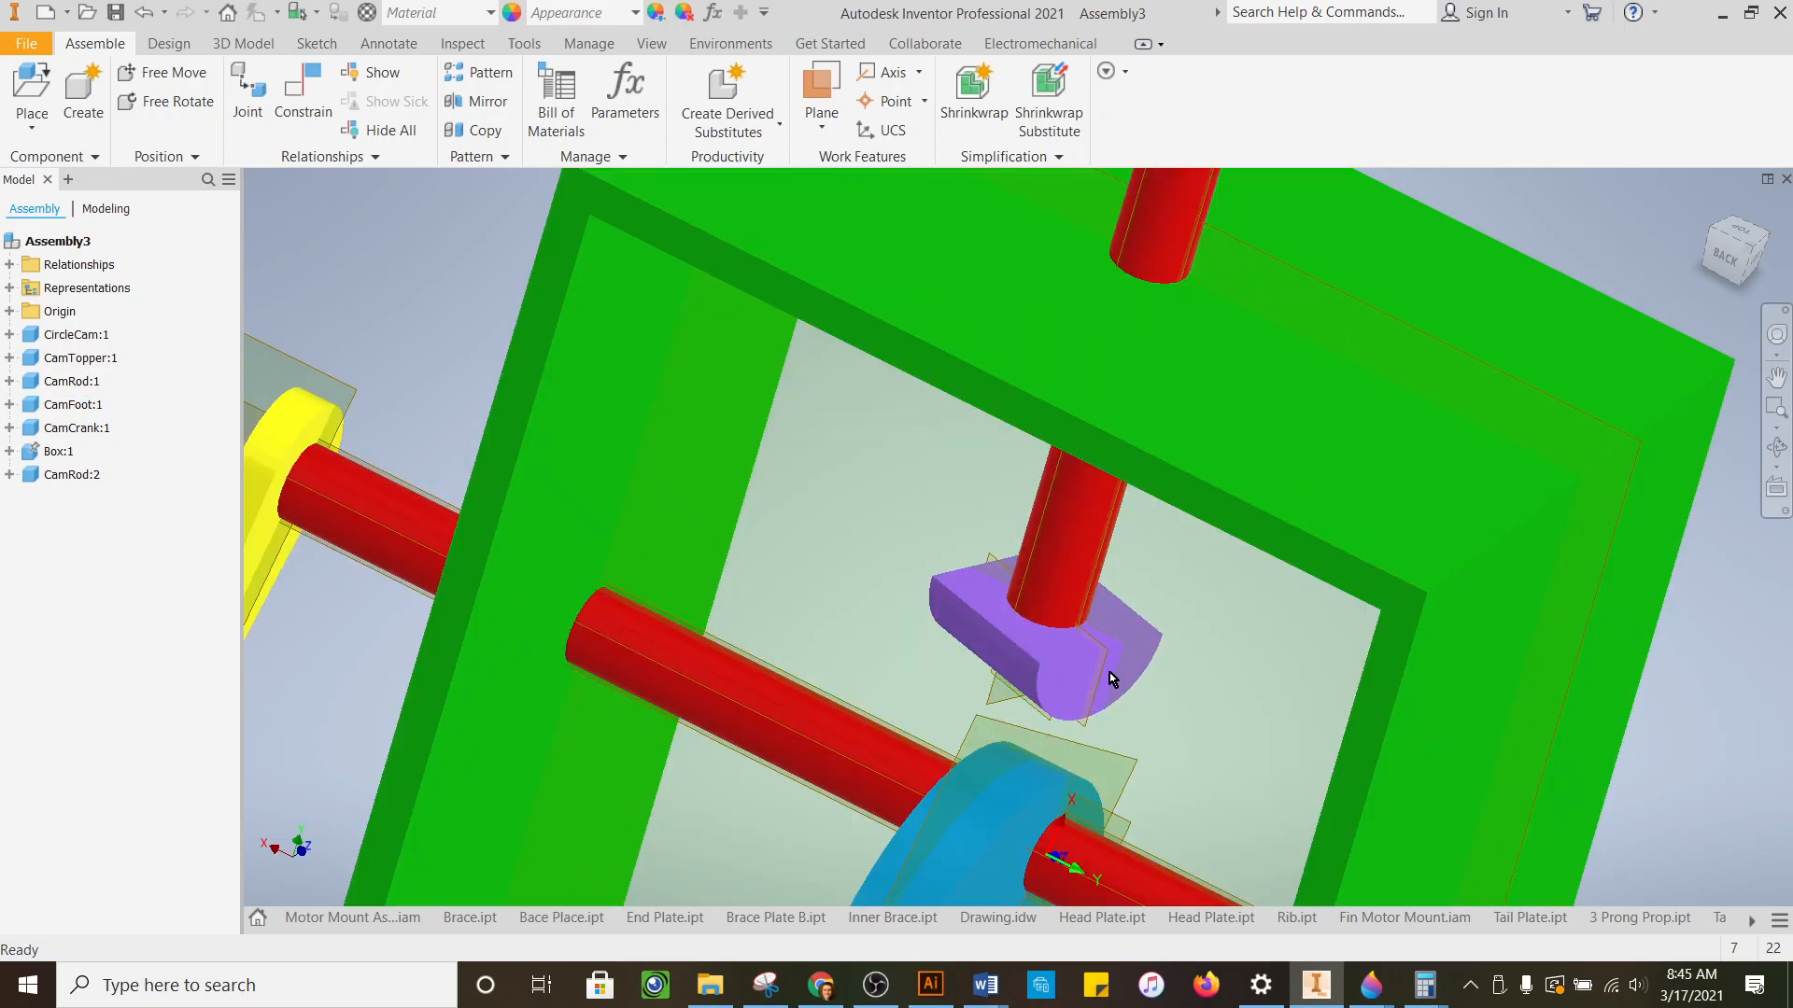
{"action": "left_click_drag", "start_coordinate": [1096, 679], "coordinate": [1050, 710]}
{"action": "left_click", "coordinate": [1193, 613]}
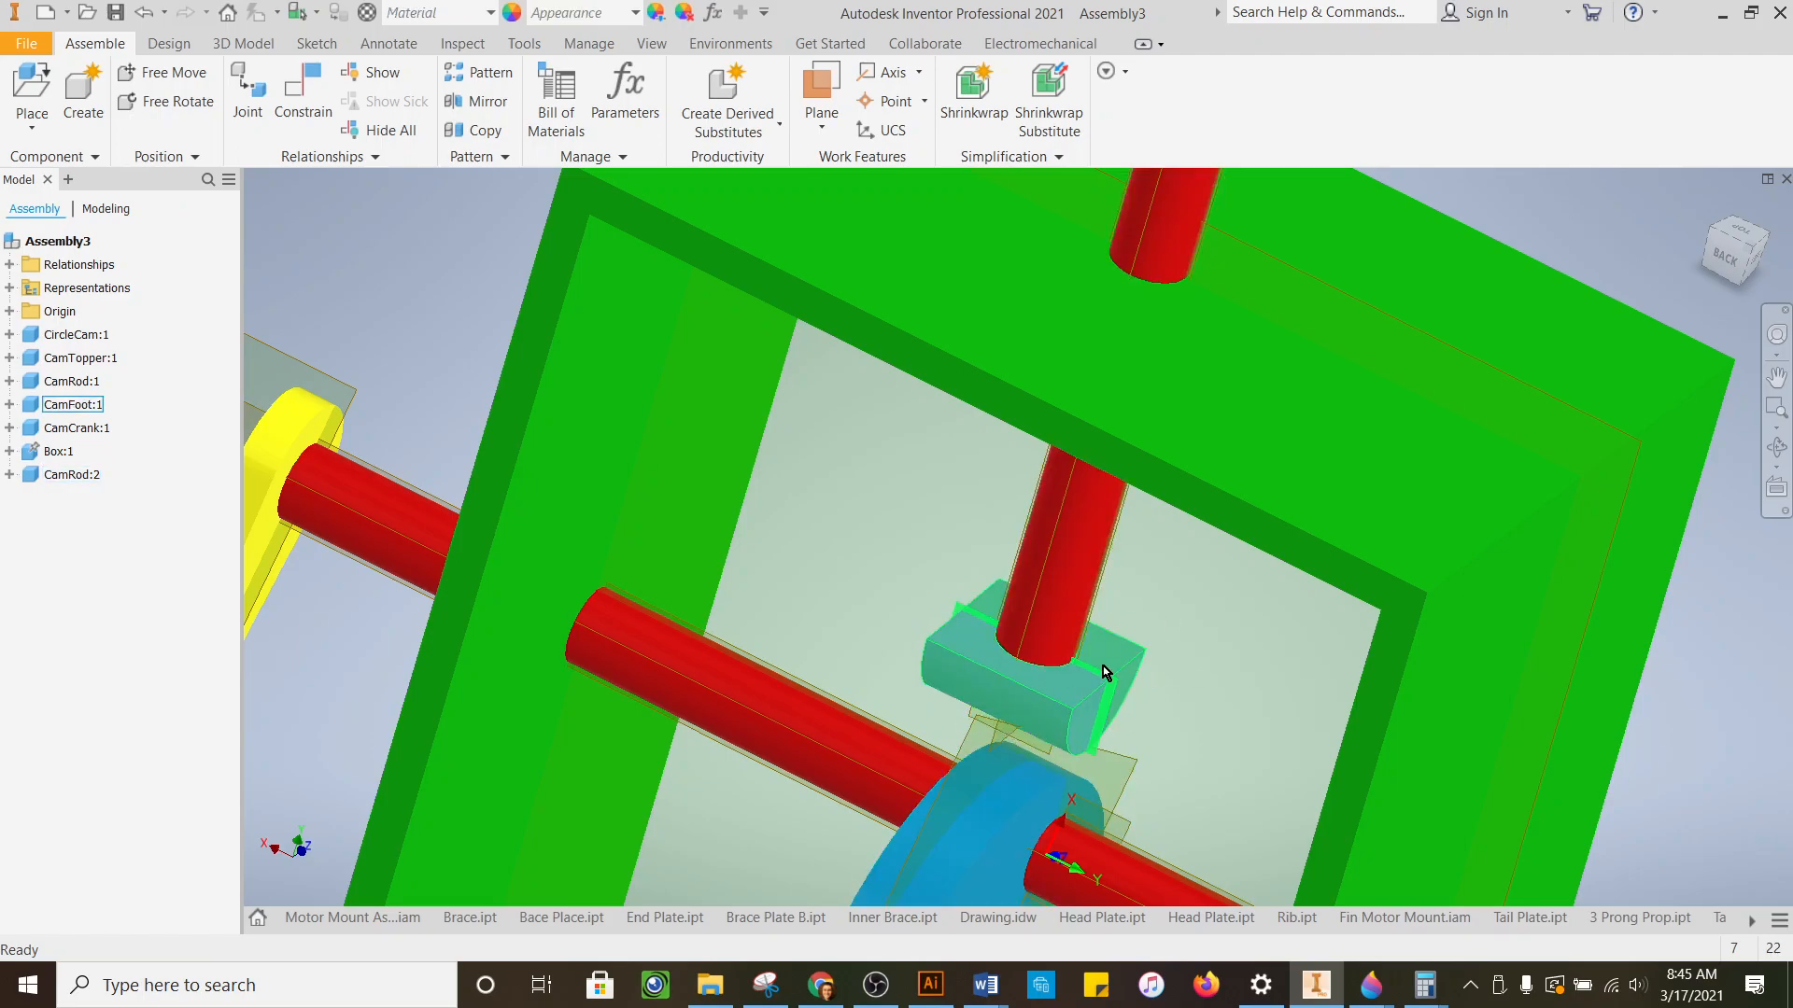
- Mate the Box's Work Plane1 with the vertical CamRod's lengthwise work plane at a 0.000 in offset, and close the constraint command
{"action": "scroll", "coordinate": [1104, 672], "scroll_direction": "up", "scroll_amount": 5}
{"action": "mouse_move", "coordinate": [1742, 246]}
{"action": "left_mouse_down"}
{"action": "mouse_move", "coordinate": [1735, 278]}
{"action": "mouse_move", "coordinate": [1729, 251]}
{"action": "left_mouse_up"}
{"action": "left_click", "coordinate": [302, 91]}
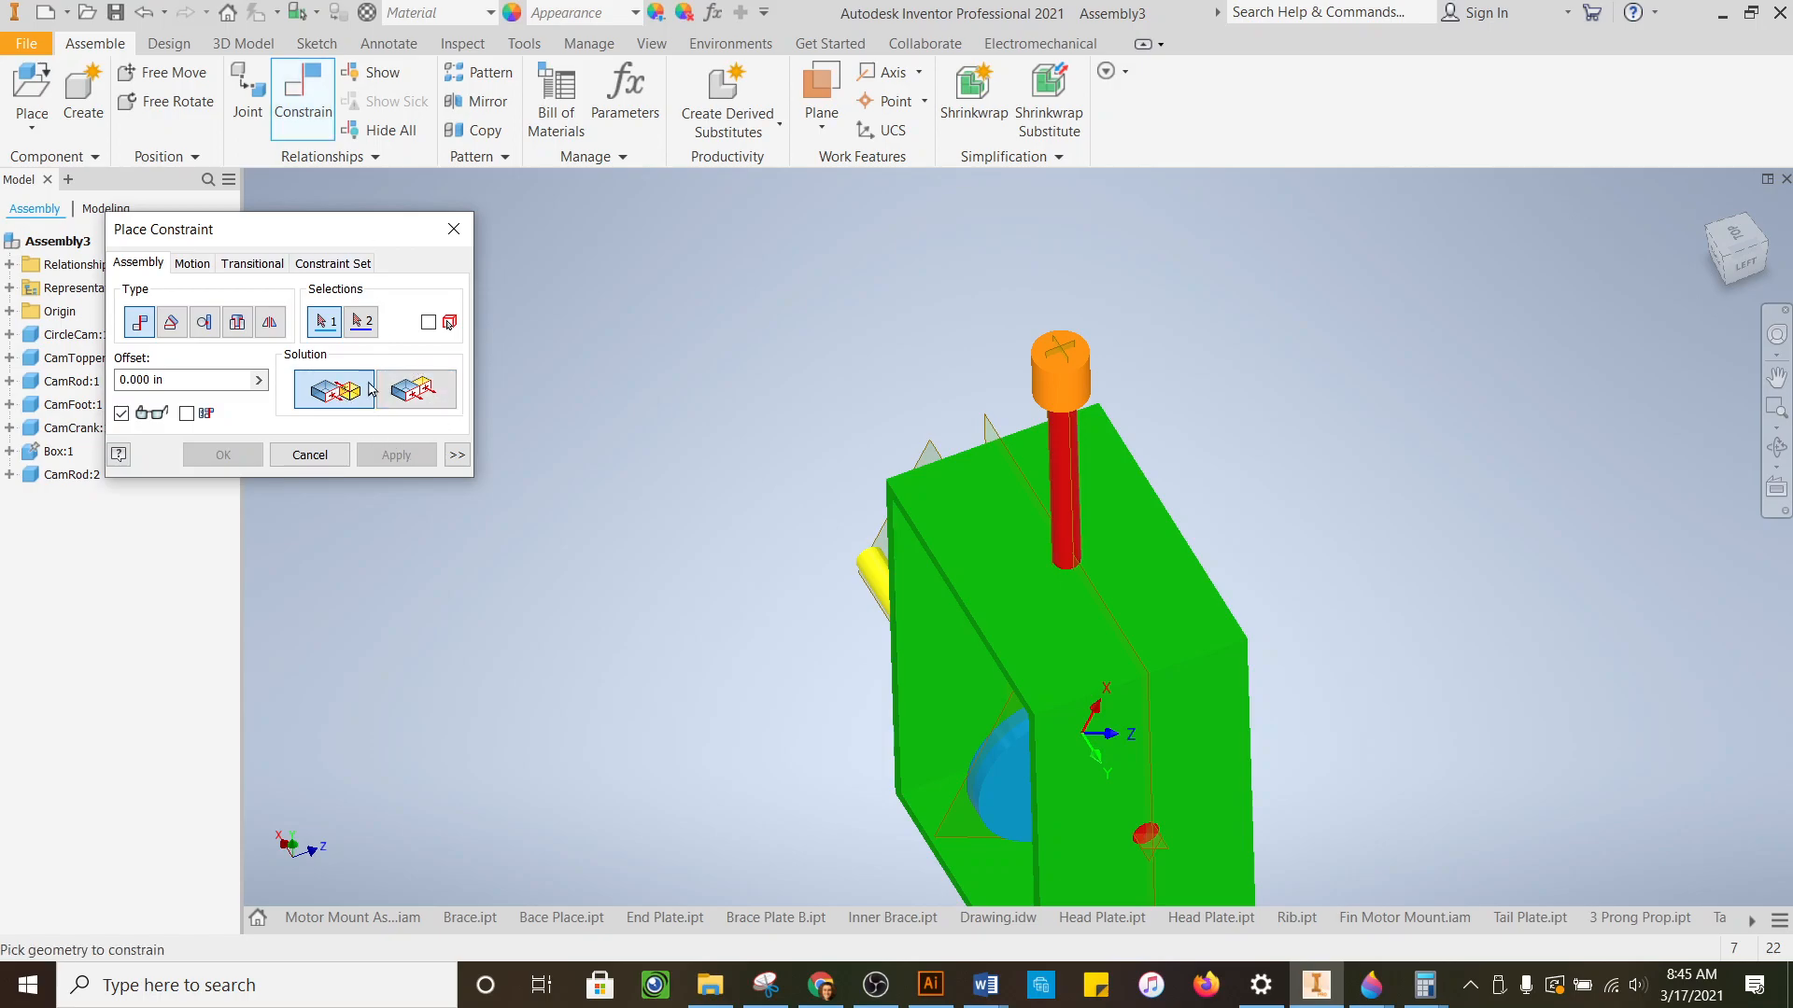
{"action": "left_click", "coordinate": [1729, 262]}
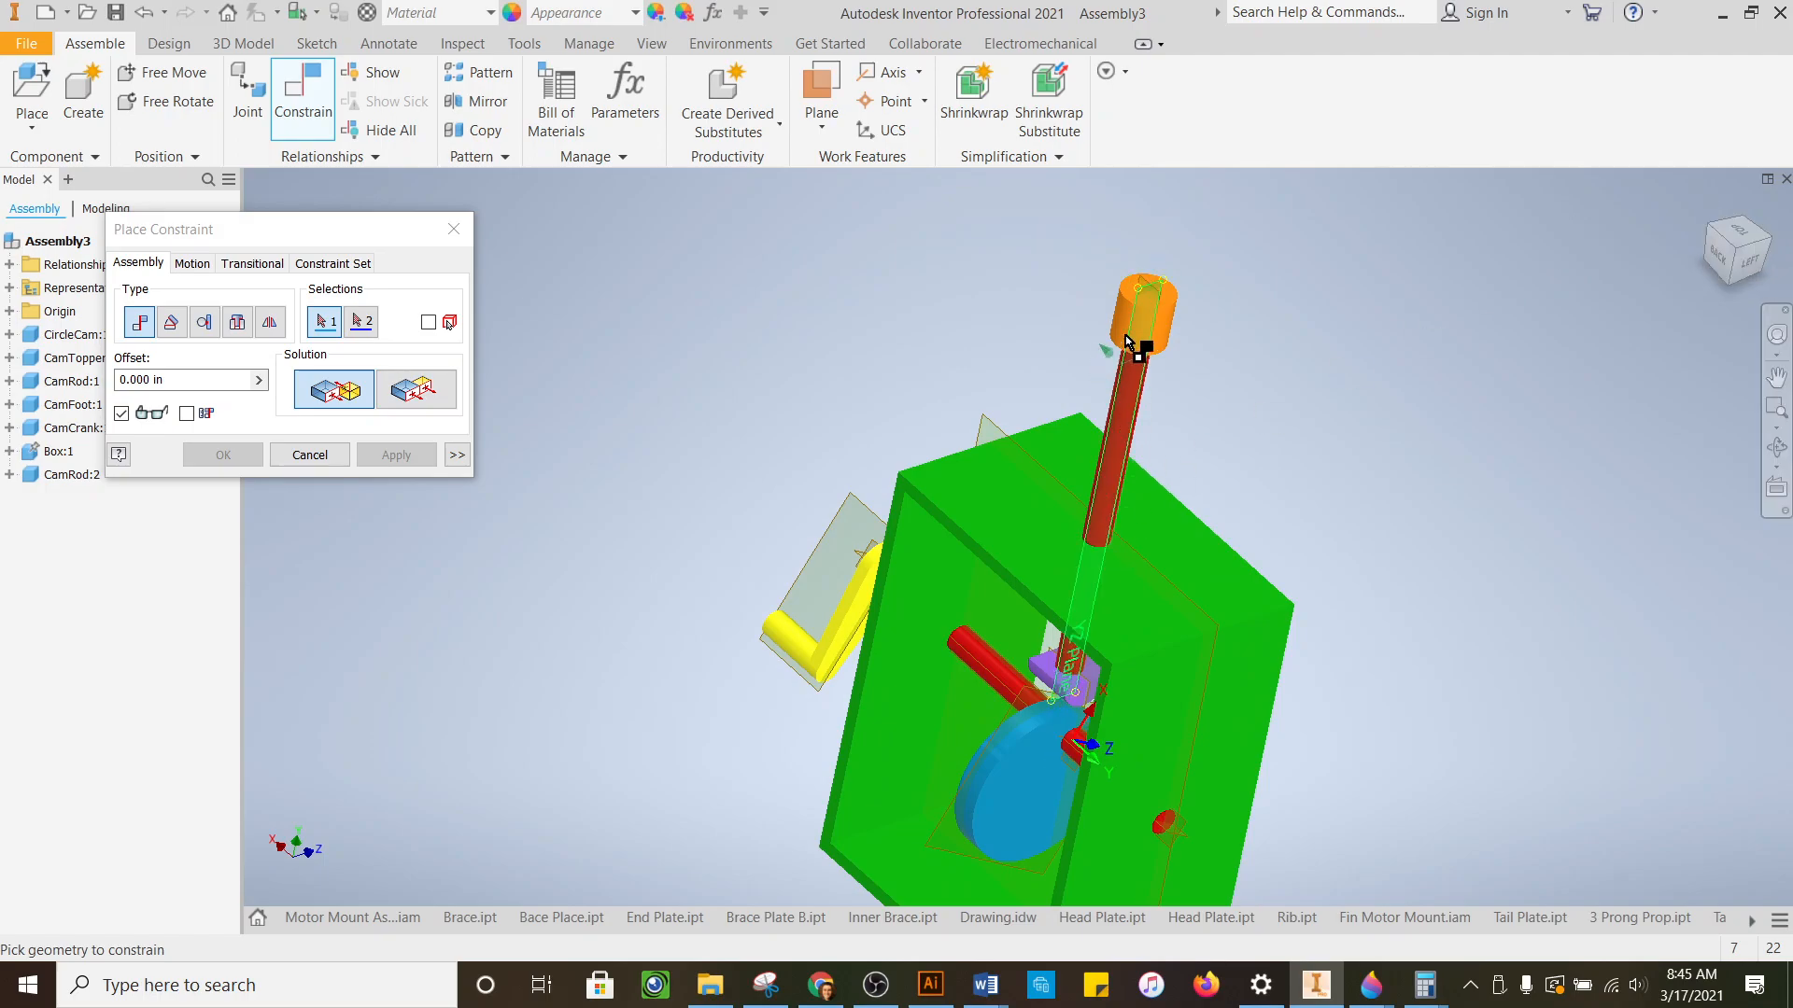
{"action": "scroll", "coordinate": [1072, 637], "scroll_direction": "up", "scroll_amount": 3}
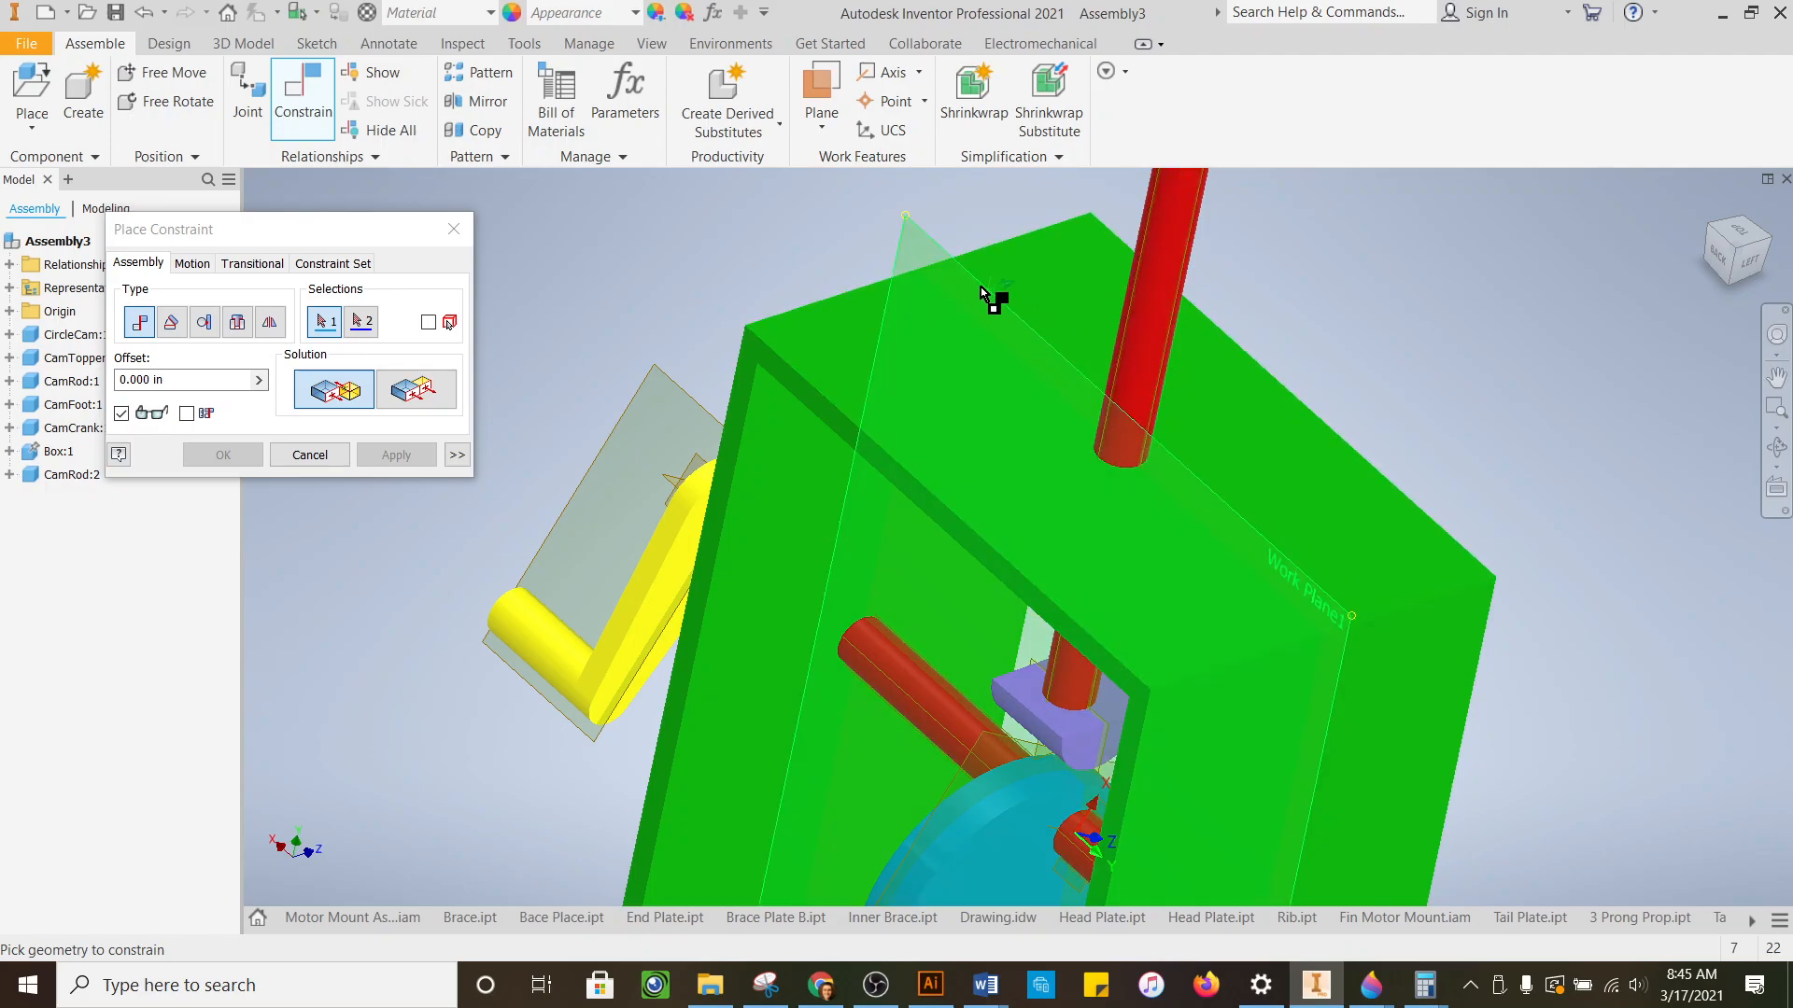
{"action": "left_click", "coordinate": [922, 230]}
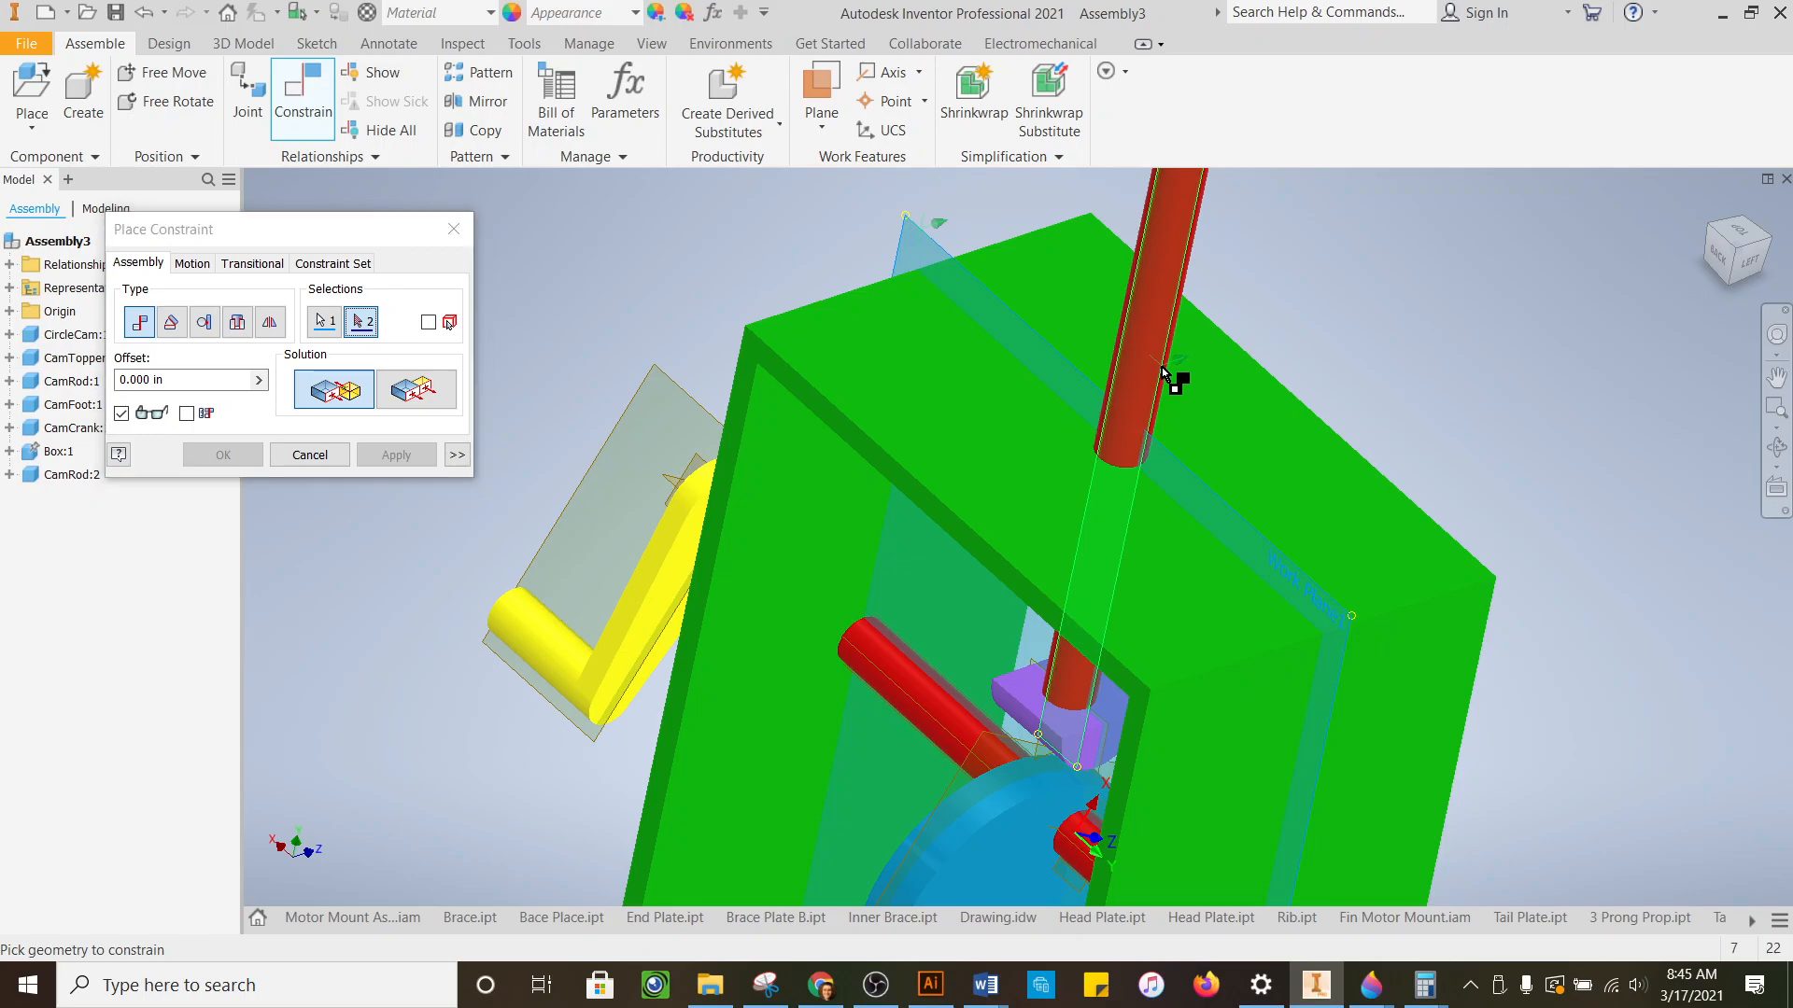
{"action": "left_click", "coordinate": [1162, 369]}
{"action": "left_click", "coordinate": [397, 455]}
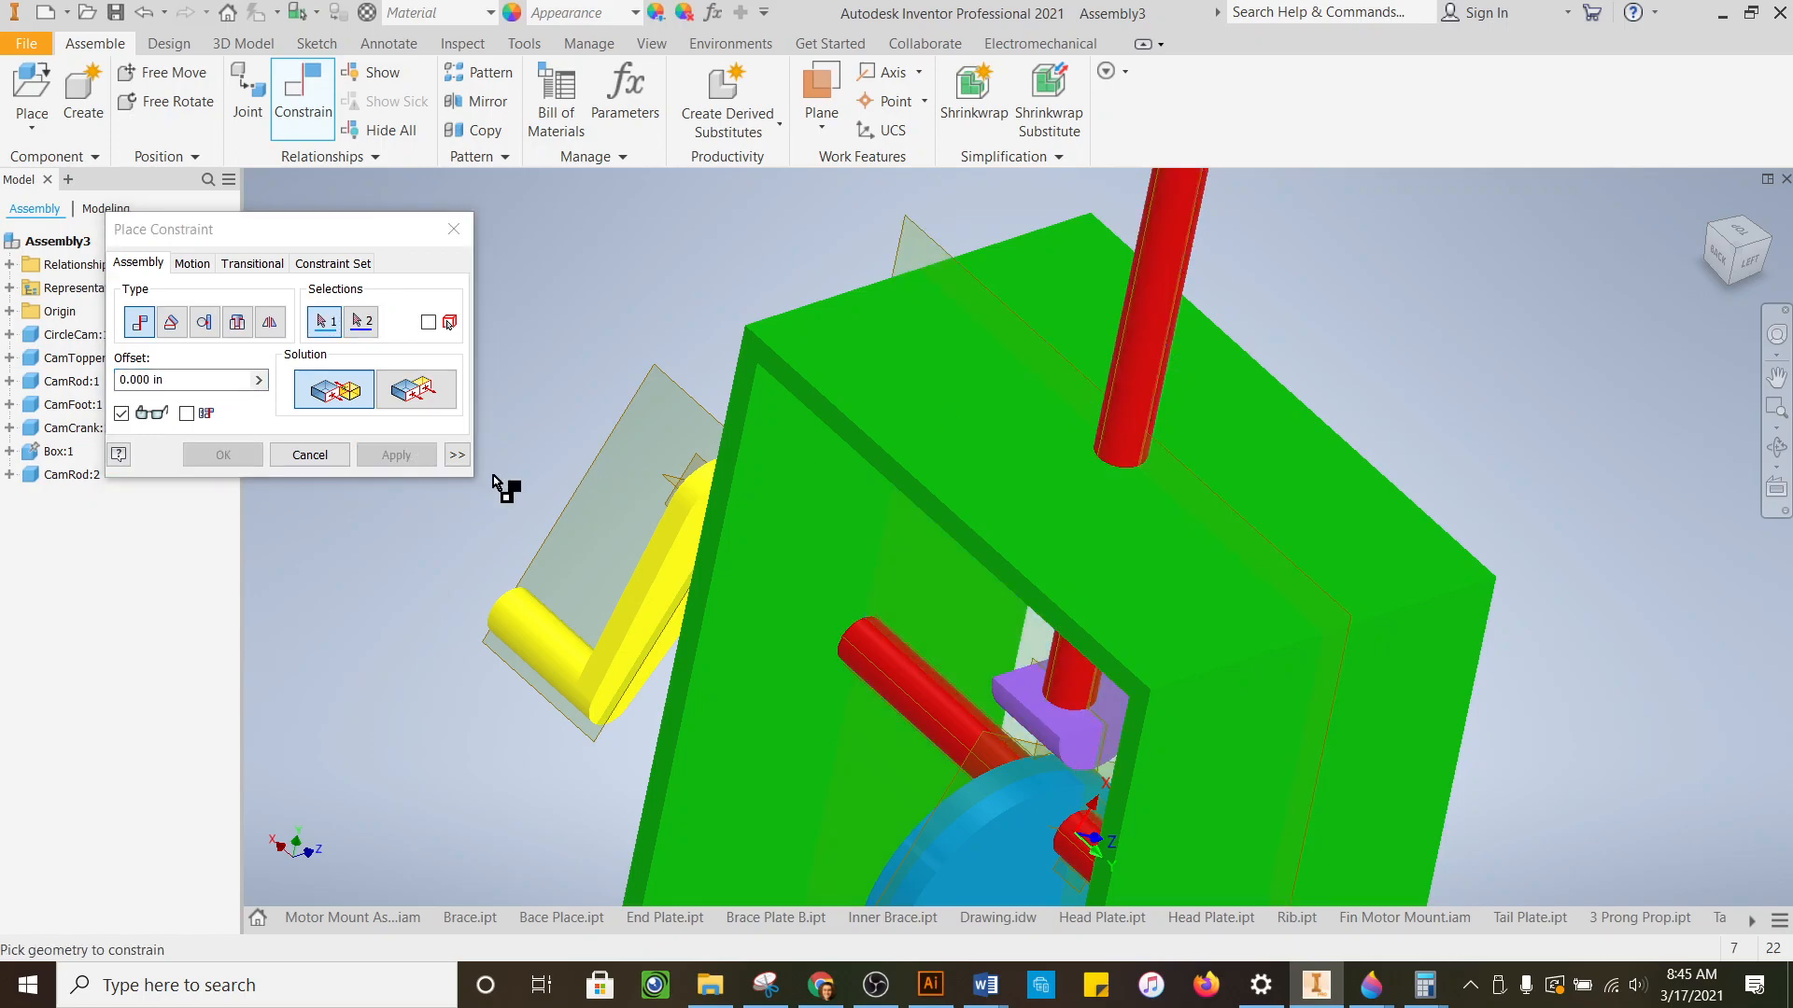
{"action": "left_click", "coordinate": [306, 455]}
- Slide the CamFoot with its vertical rod up inside the Box, clear of the CircleCam
{"action": "middle_click_drag", "start_coordinate": [962, 502], "coordinate": [1017, 523], "text": "shift"}
{"action": "left_click_drag", "start_coordinate": [1733, 251], "coordinate": [1721, 278]}
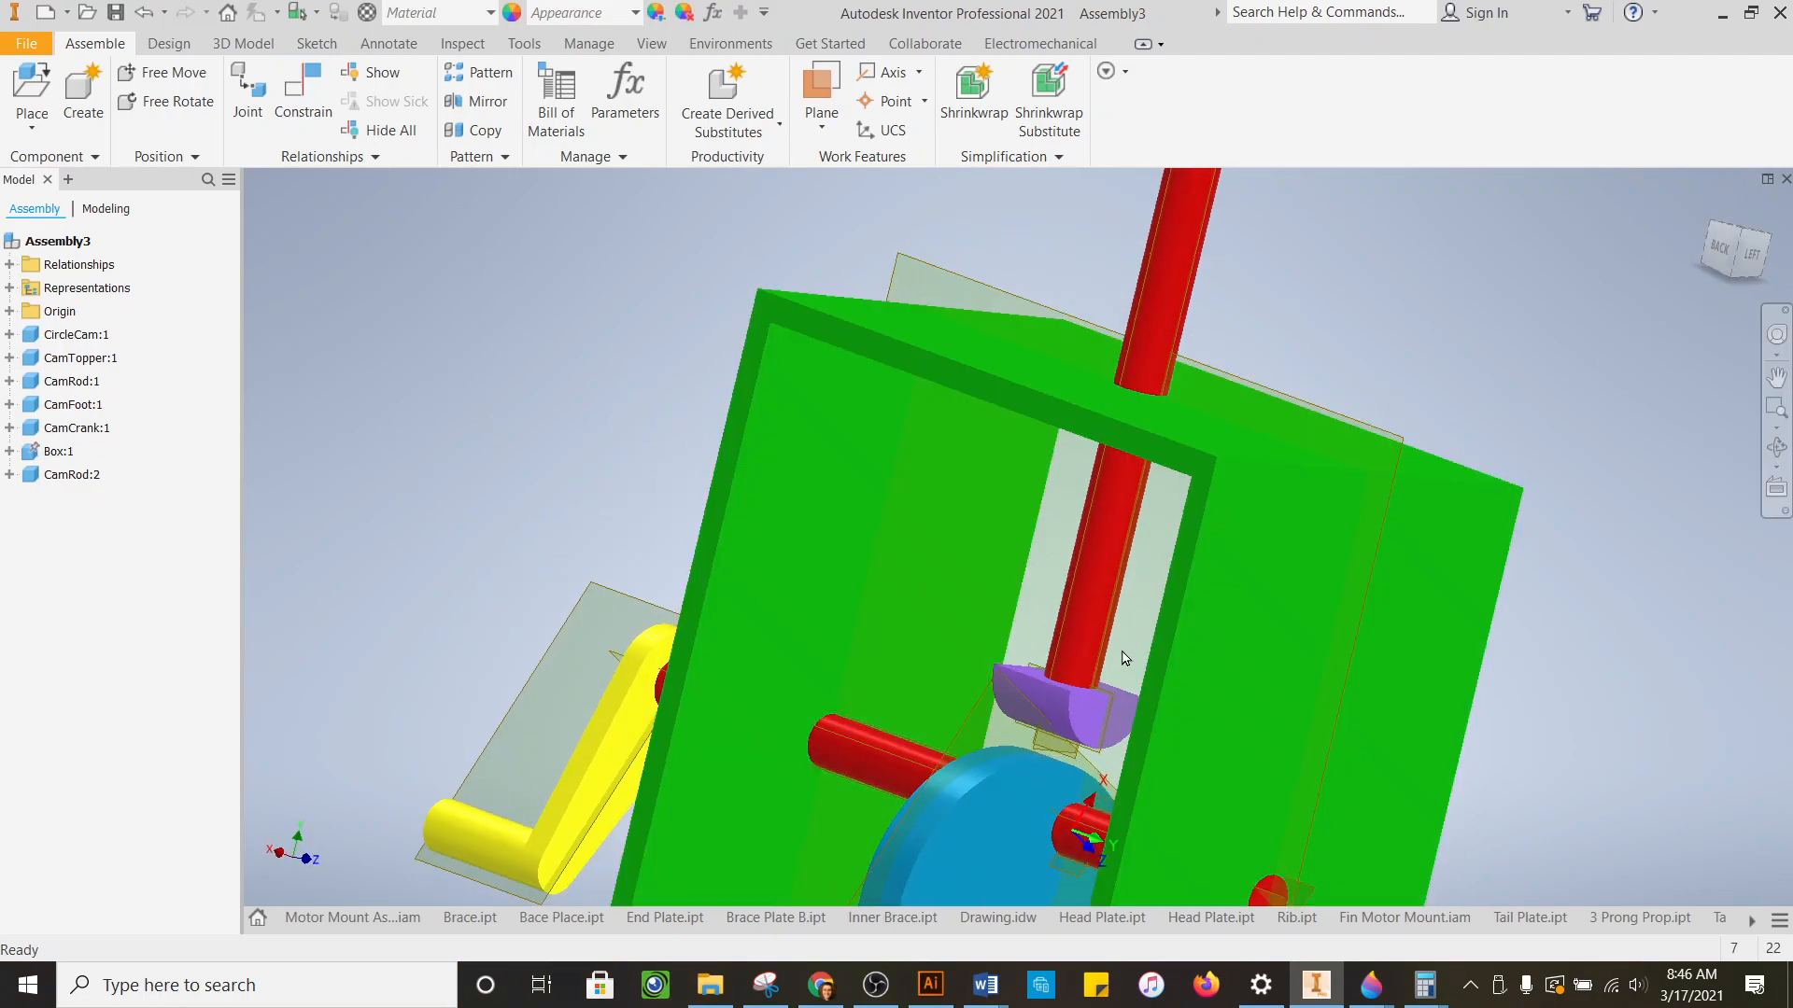
{"action": "scroll", "coordinate": [1125, 654], "scroll_direction": "up", "scroll_amount": 2}
{"action": "right_click", "coordinate": [1301, 399]}
{"action": "left_click", "coordinate": [1373, 426]}
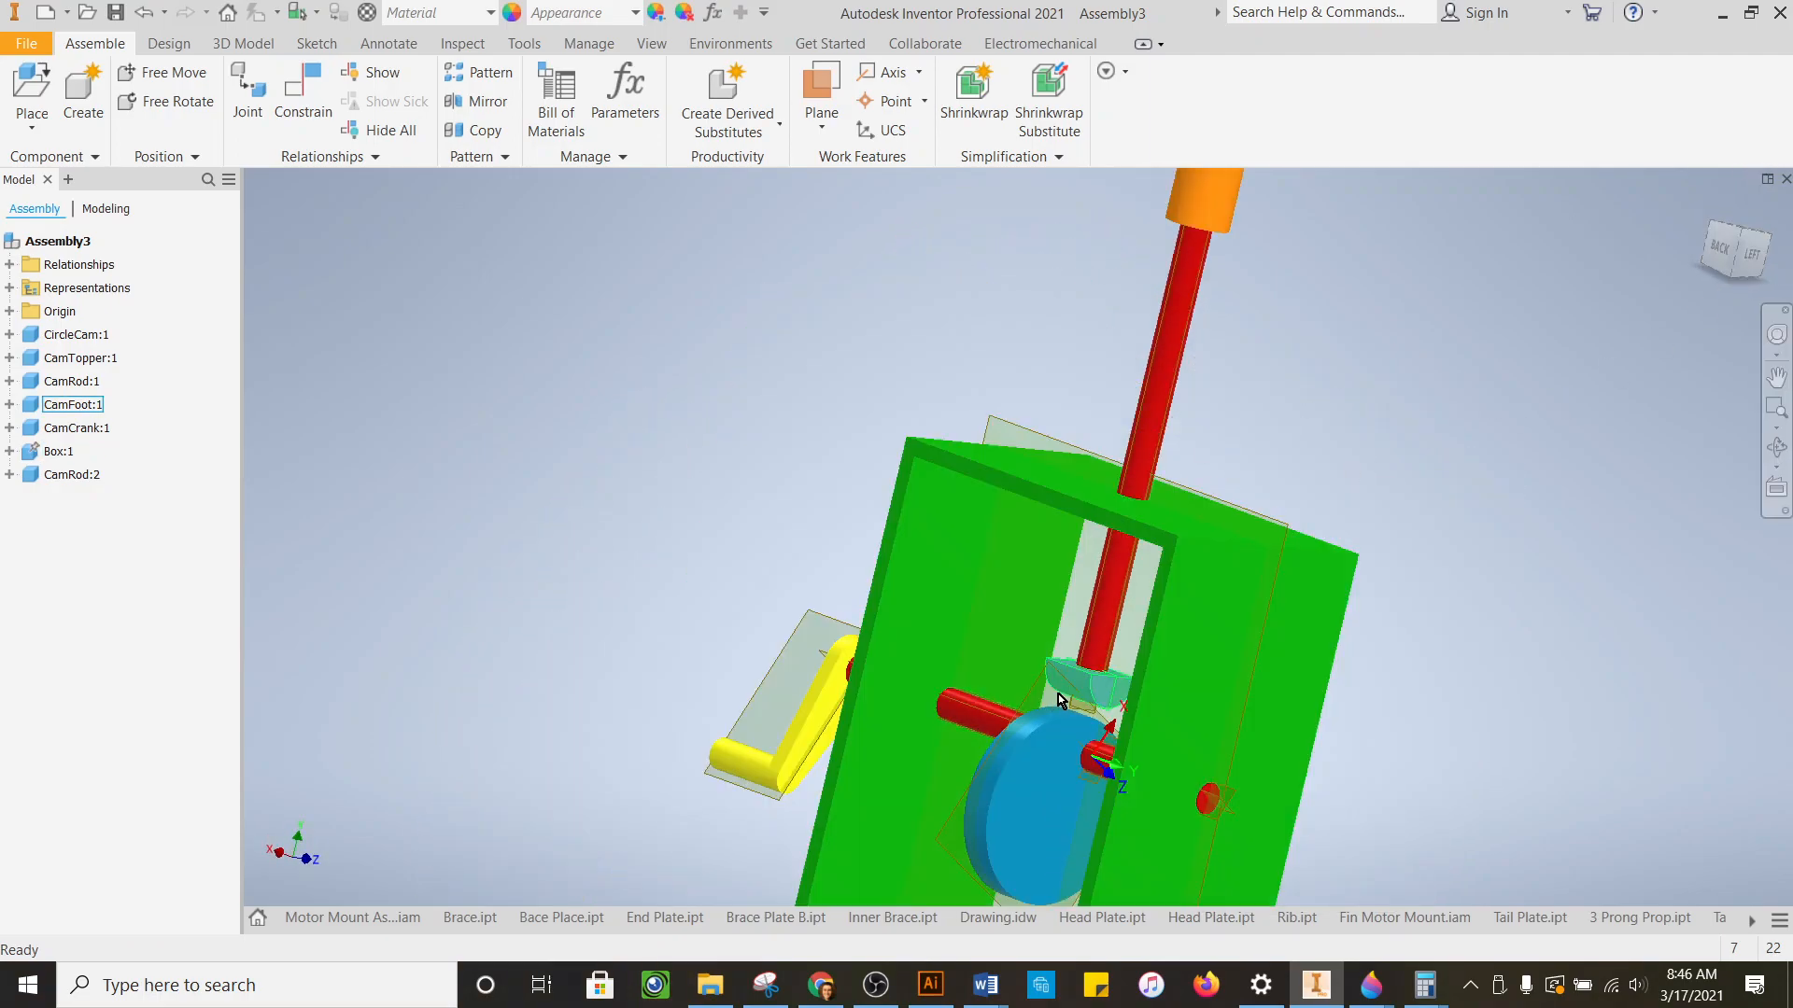
{"action": "left_click_drag", "start_coordinate": [1141, 674], "coordinate": [1046, 601]}
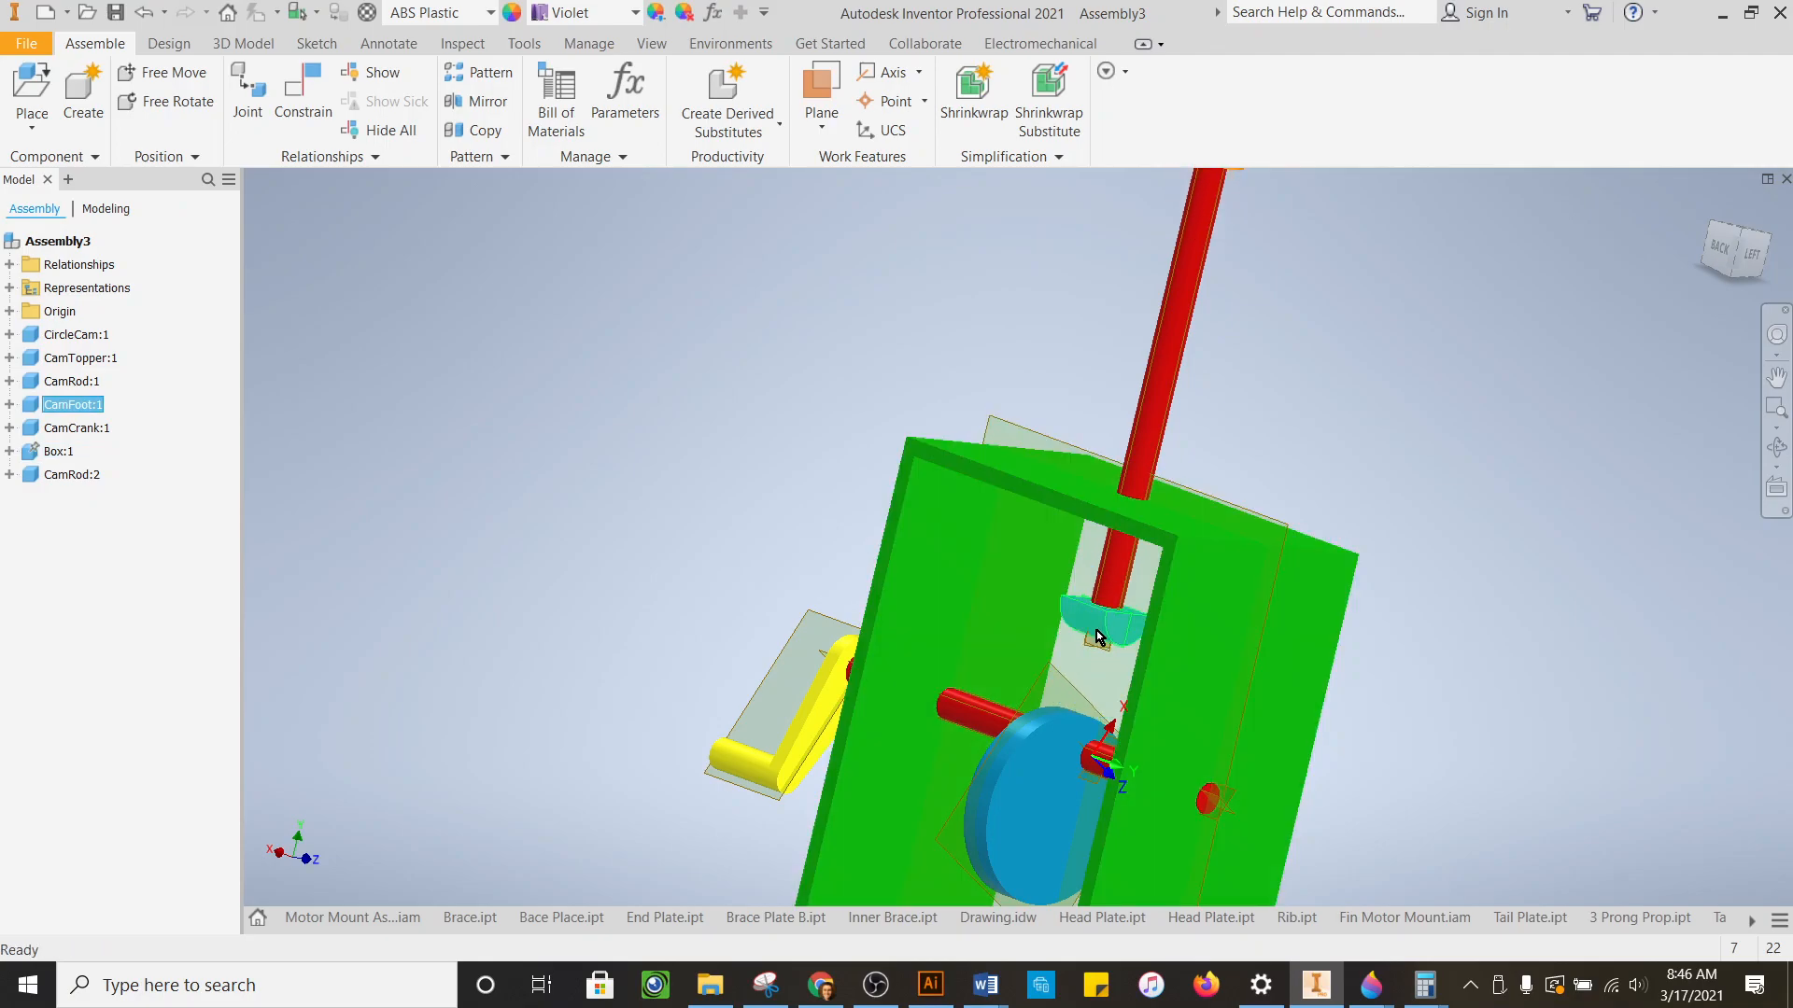
{"action": "mouse_move", "coordinate": [1127, 665]}
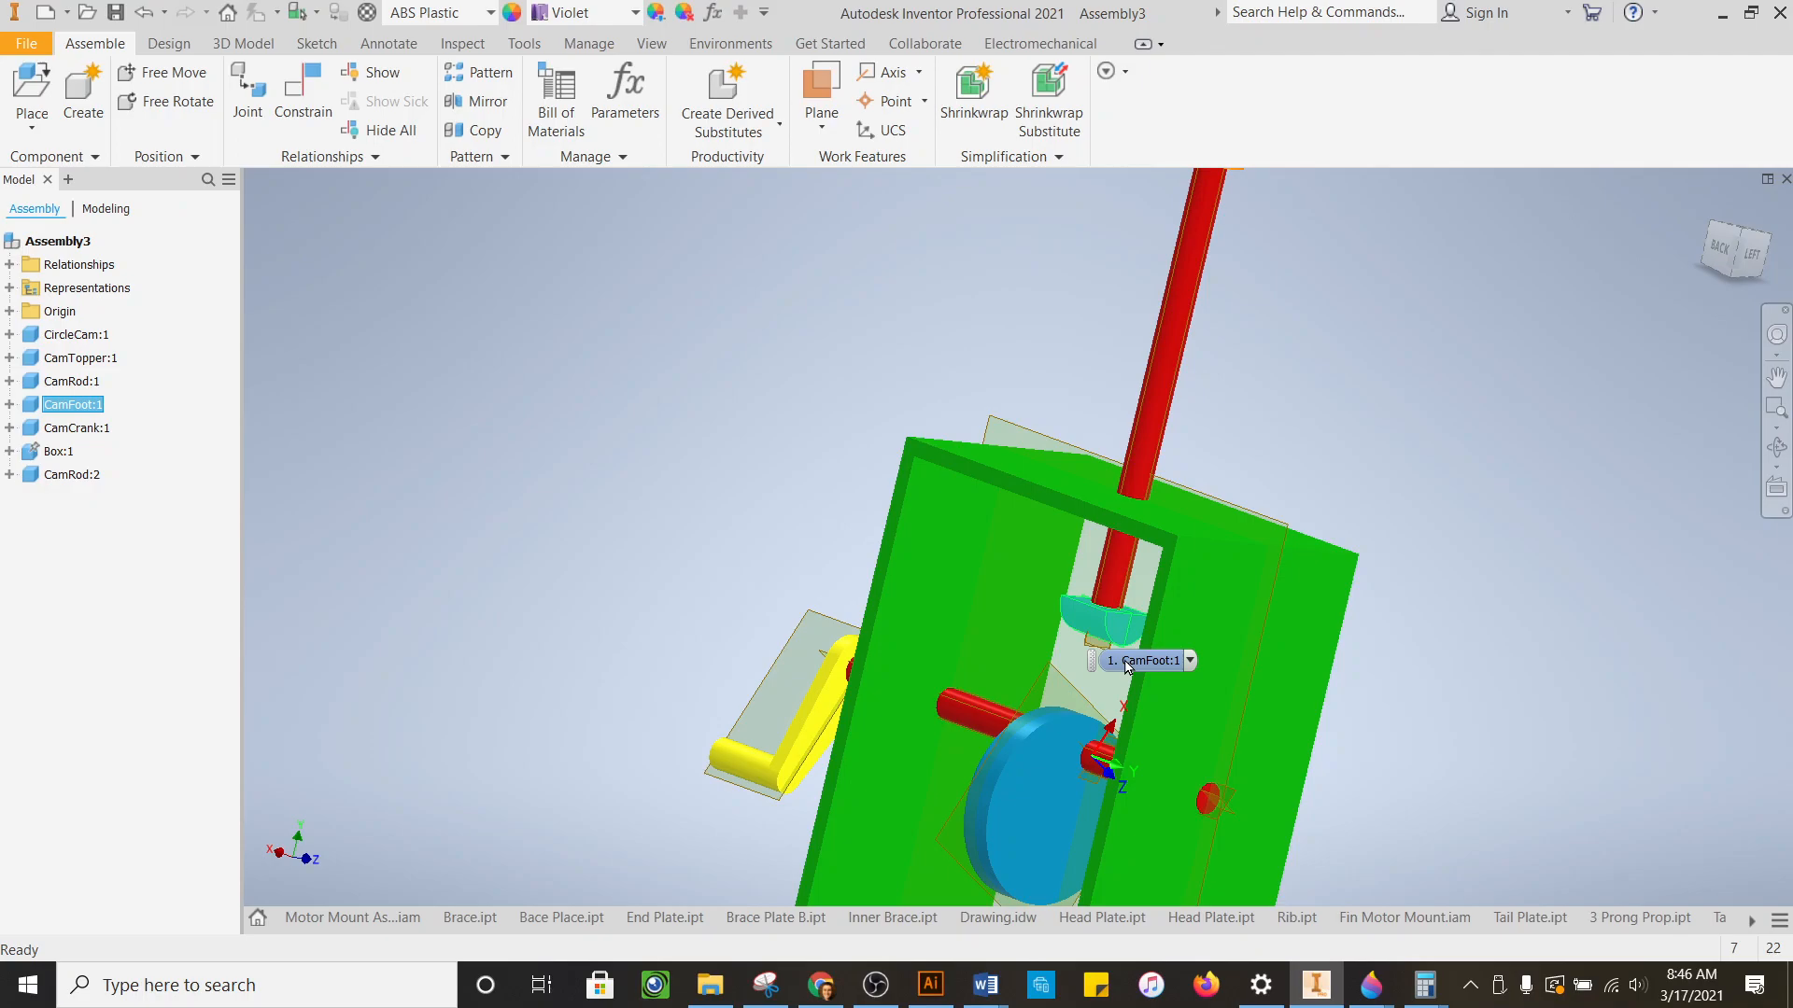
{"action": "right_click", "coordinate": [1354, 369]}
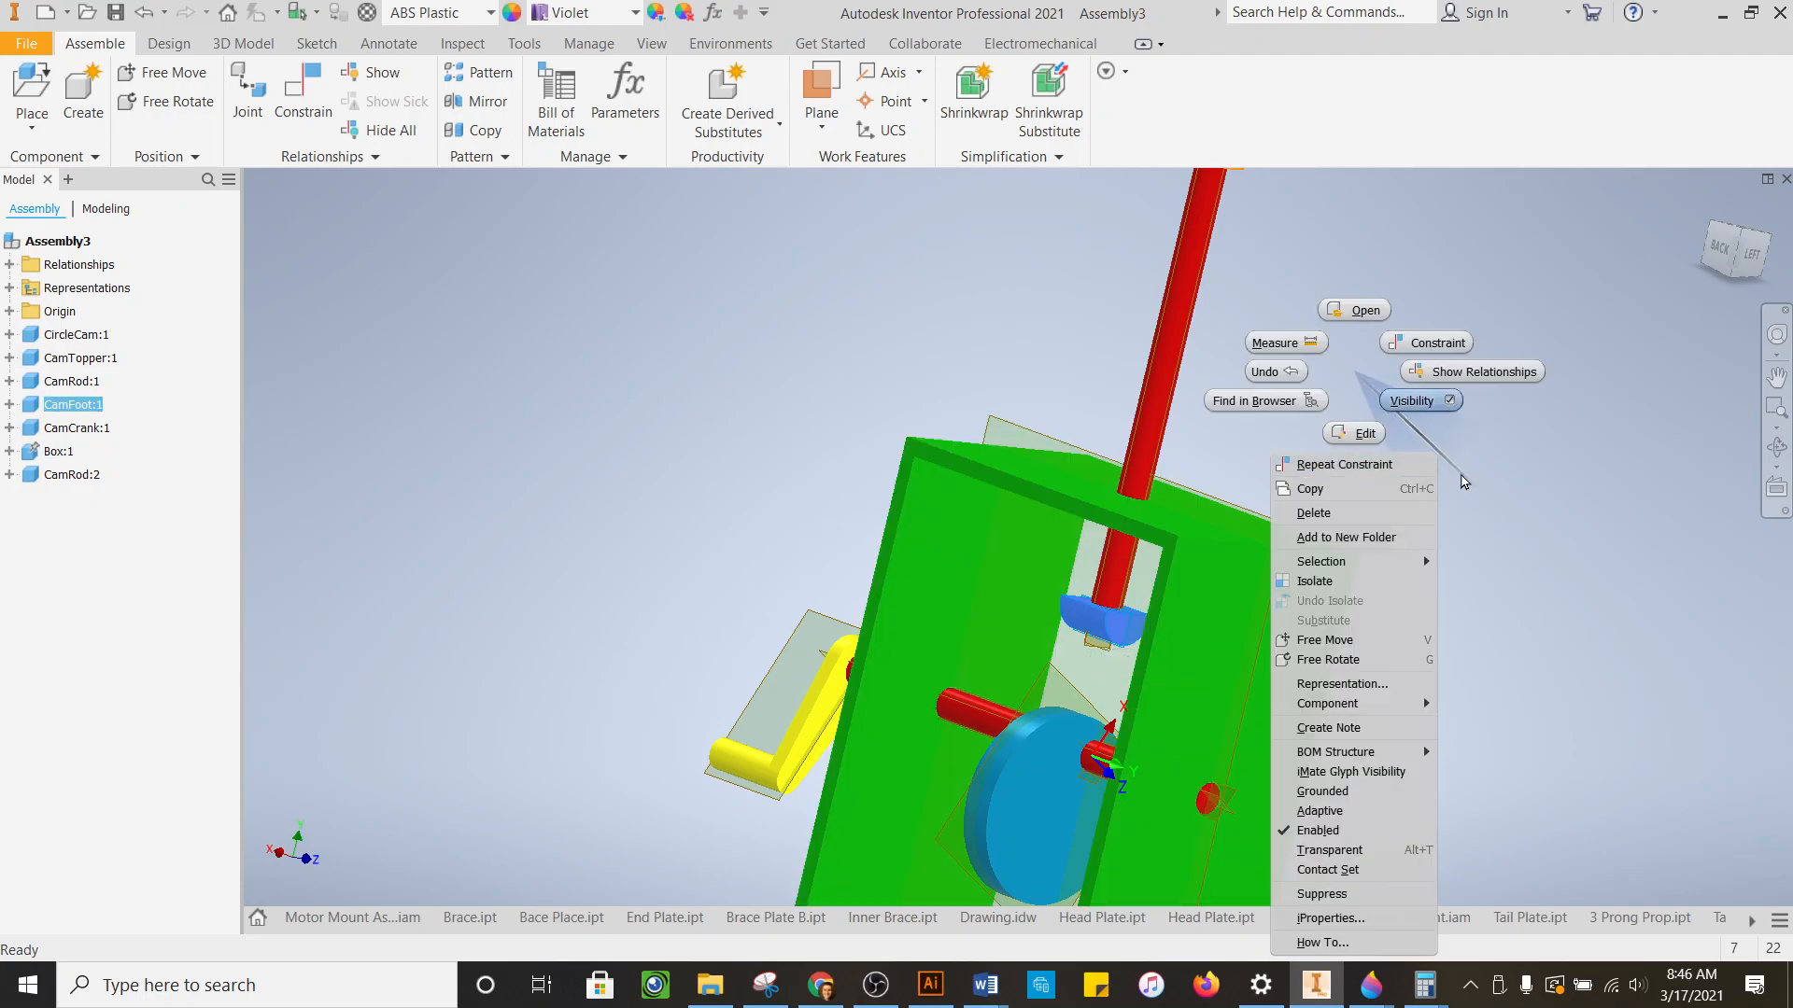
{"action": "left_click", "coordinate": [1412, 400]}
{"action": "scroll", "coordinate": [1501, 482], "scroll_direction": "up", "scroll_amount": 3}
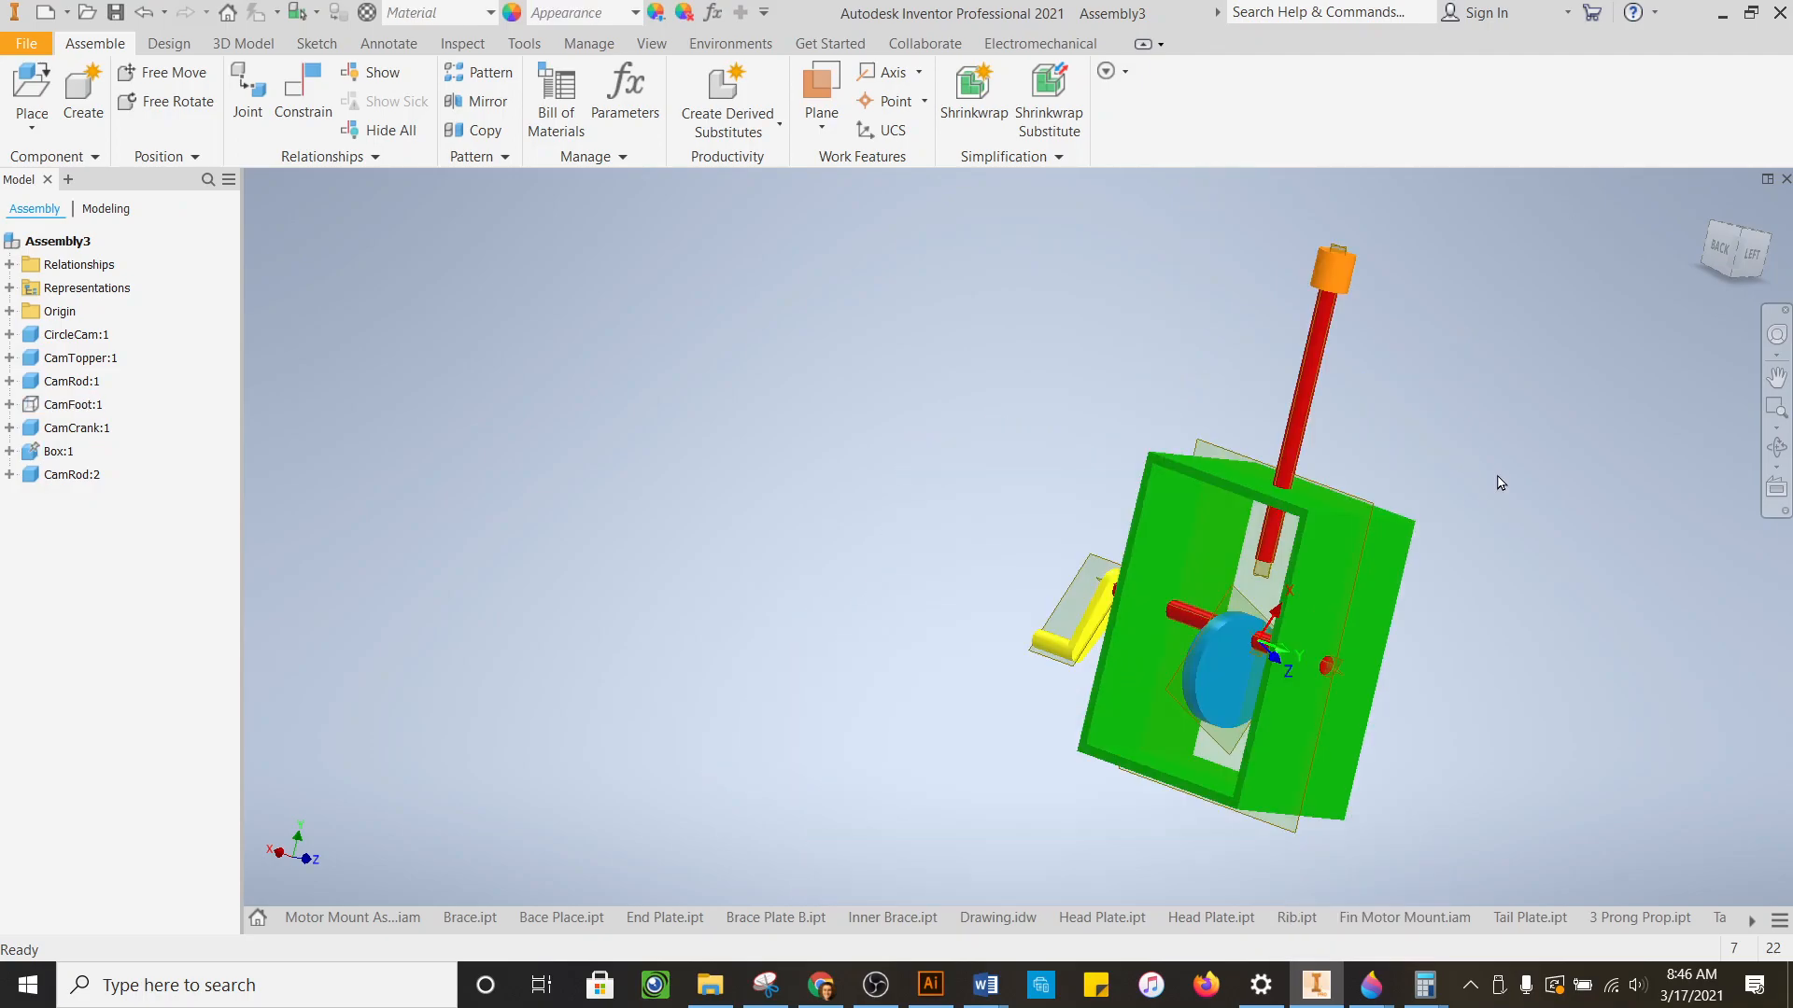
{"action": "key", "text": "ctrl+z"}
{"action": "scroll", "coordinate": [1547, 633], "scroll_direction": "down", "scroll_amount": 5}
{"action": "scroll", "coordinate": [1549, 629], "scroll_direction": "up", "scroll_amount": 2}
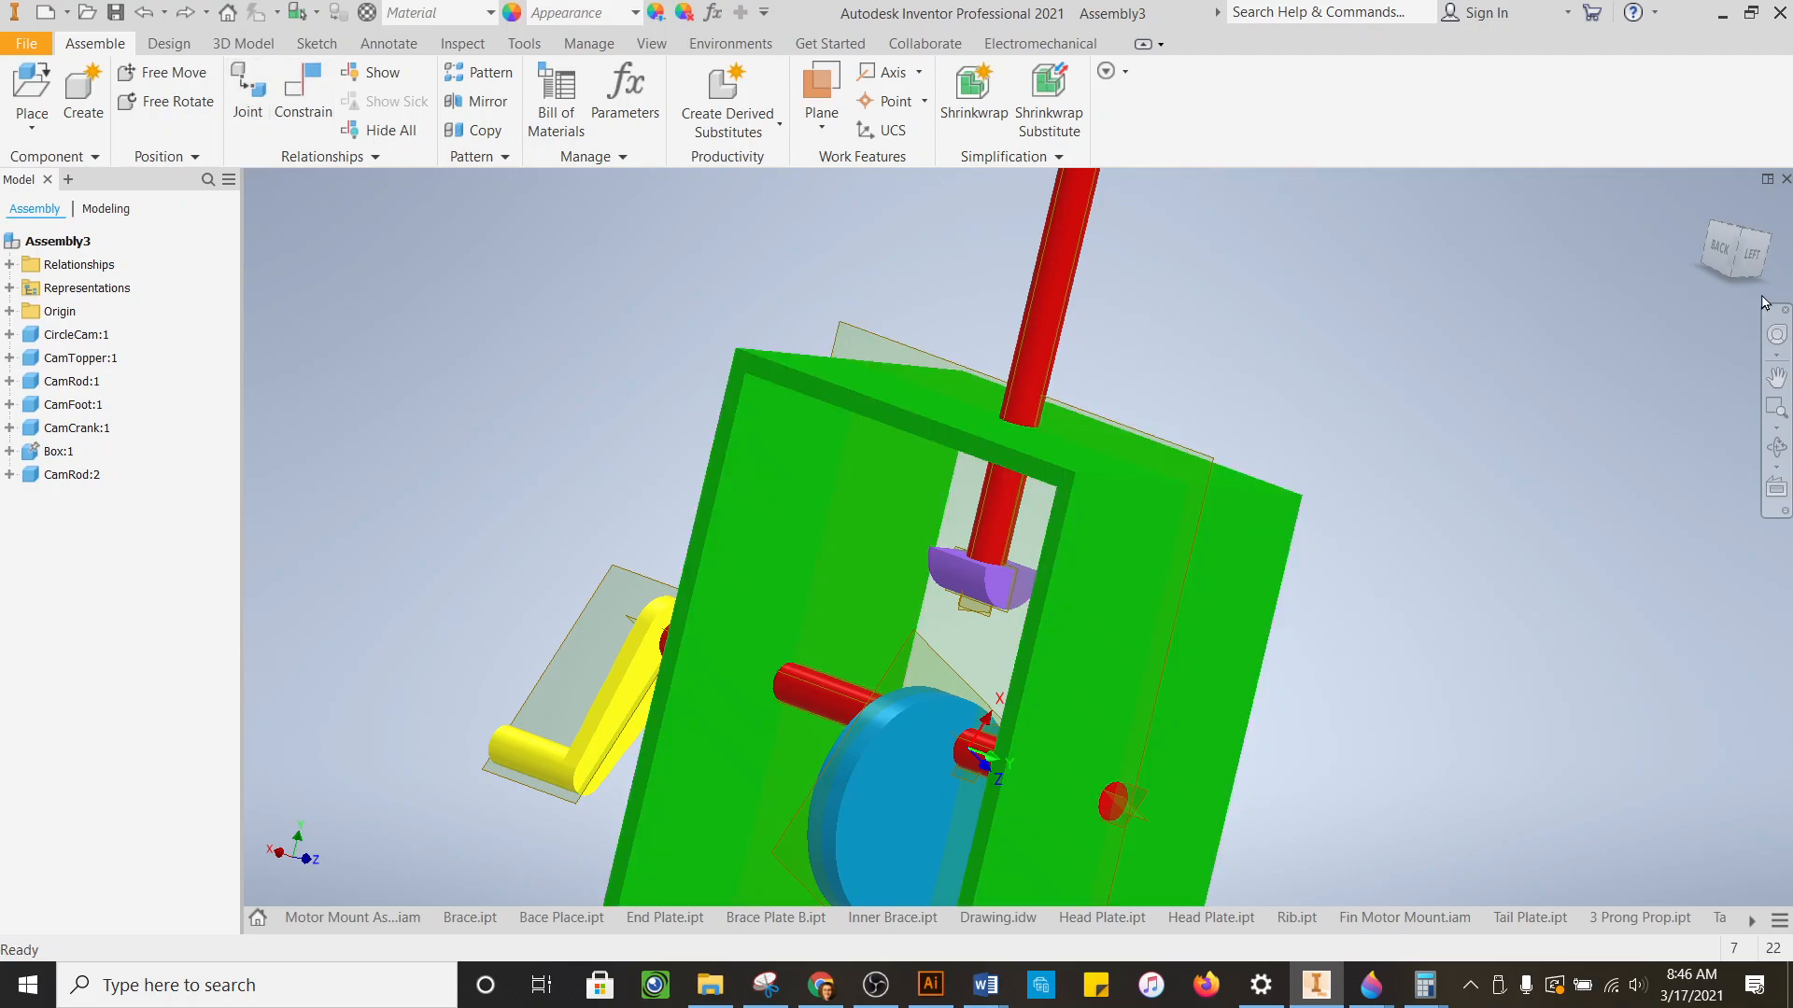
- Apply an outside tangent constraint with a 0.000 in offset between the CamFoot's curved face and the CircleCam's rim
{"action": "left_click", "coordinate": [1713, 222]}
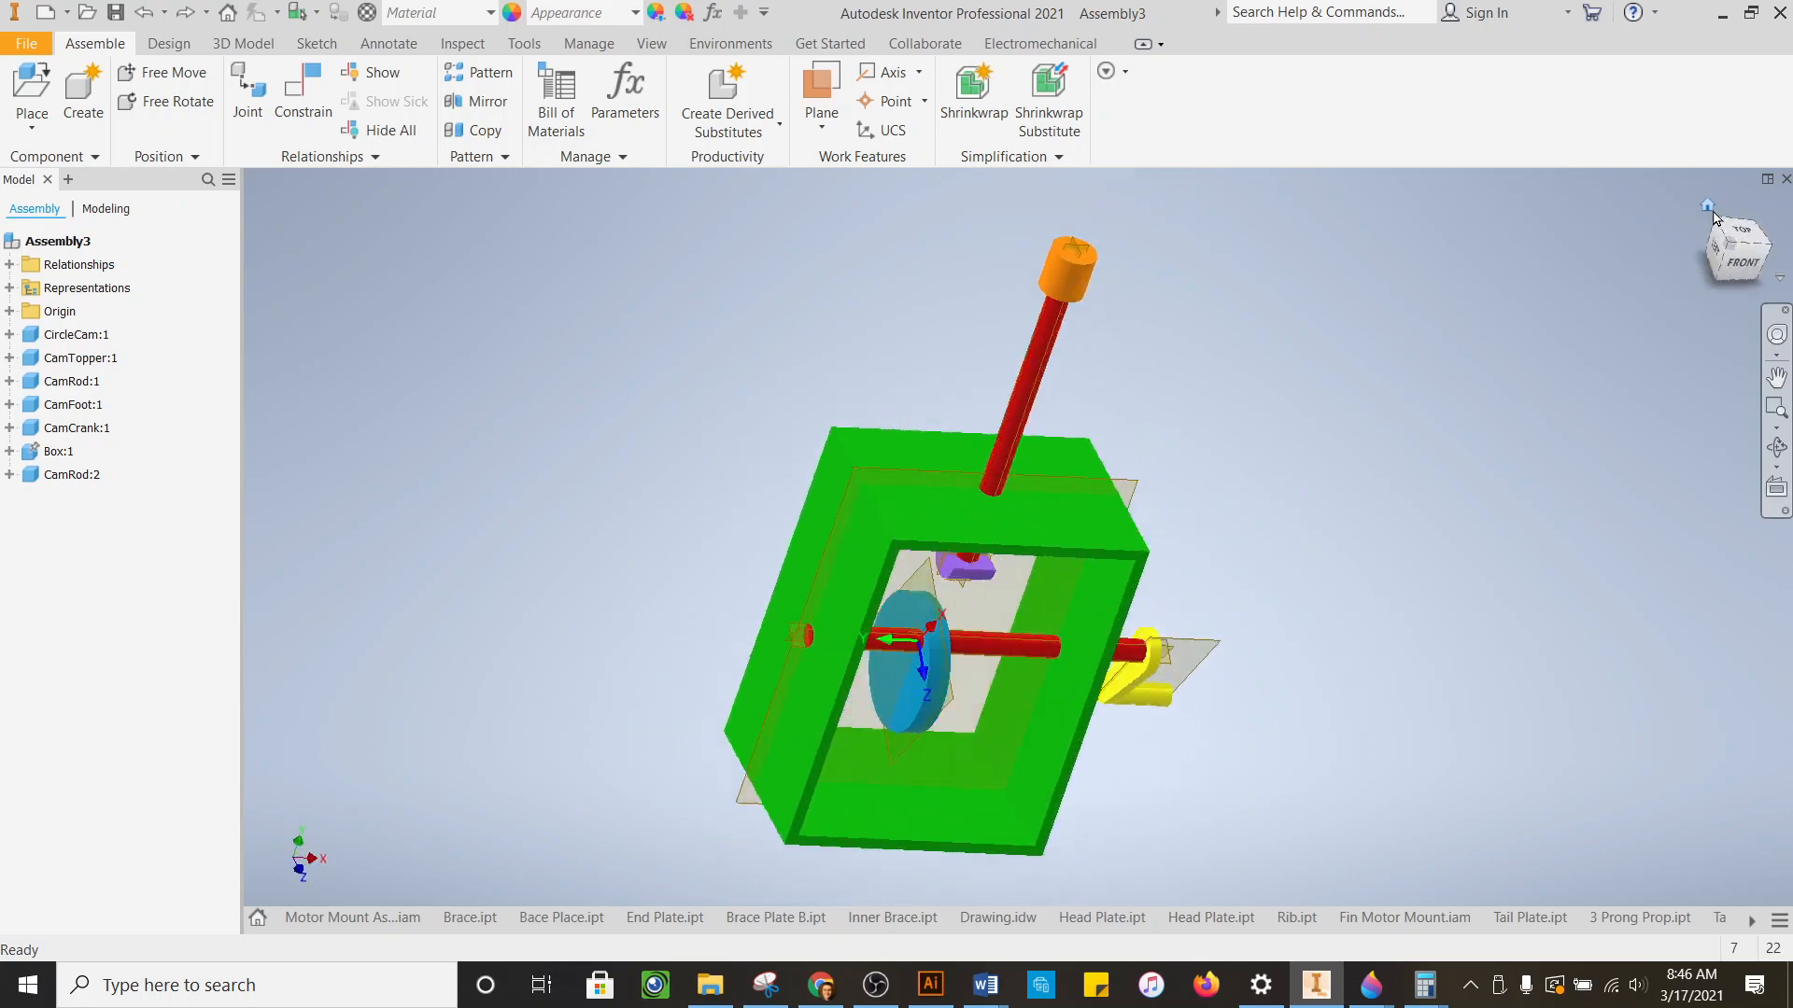
{"action": "left_click_drag", "start_coordinate": [1743, 264], "coordinate": [1739, 245]}
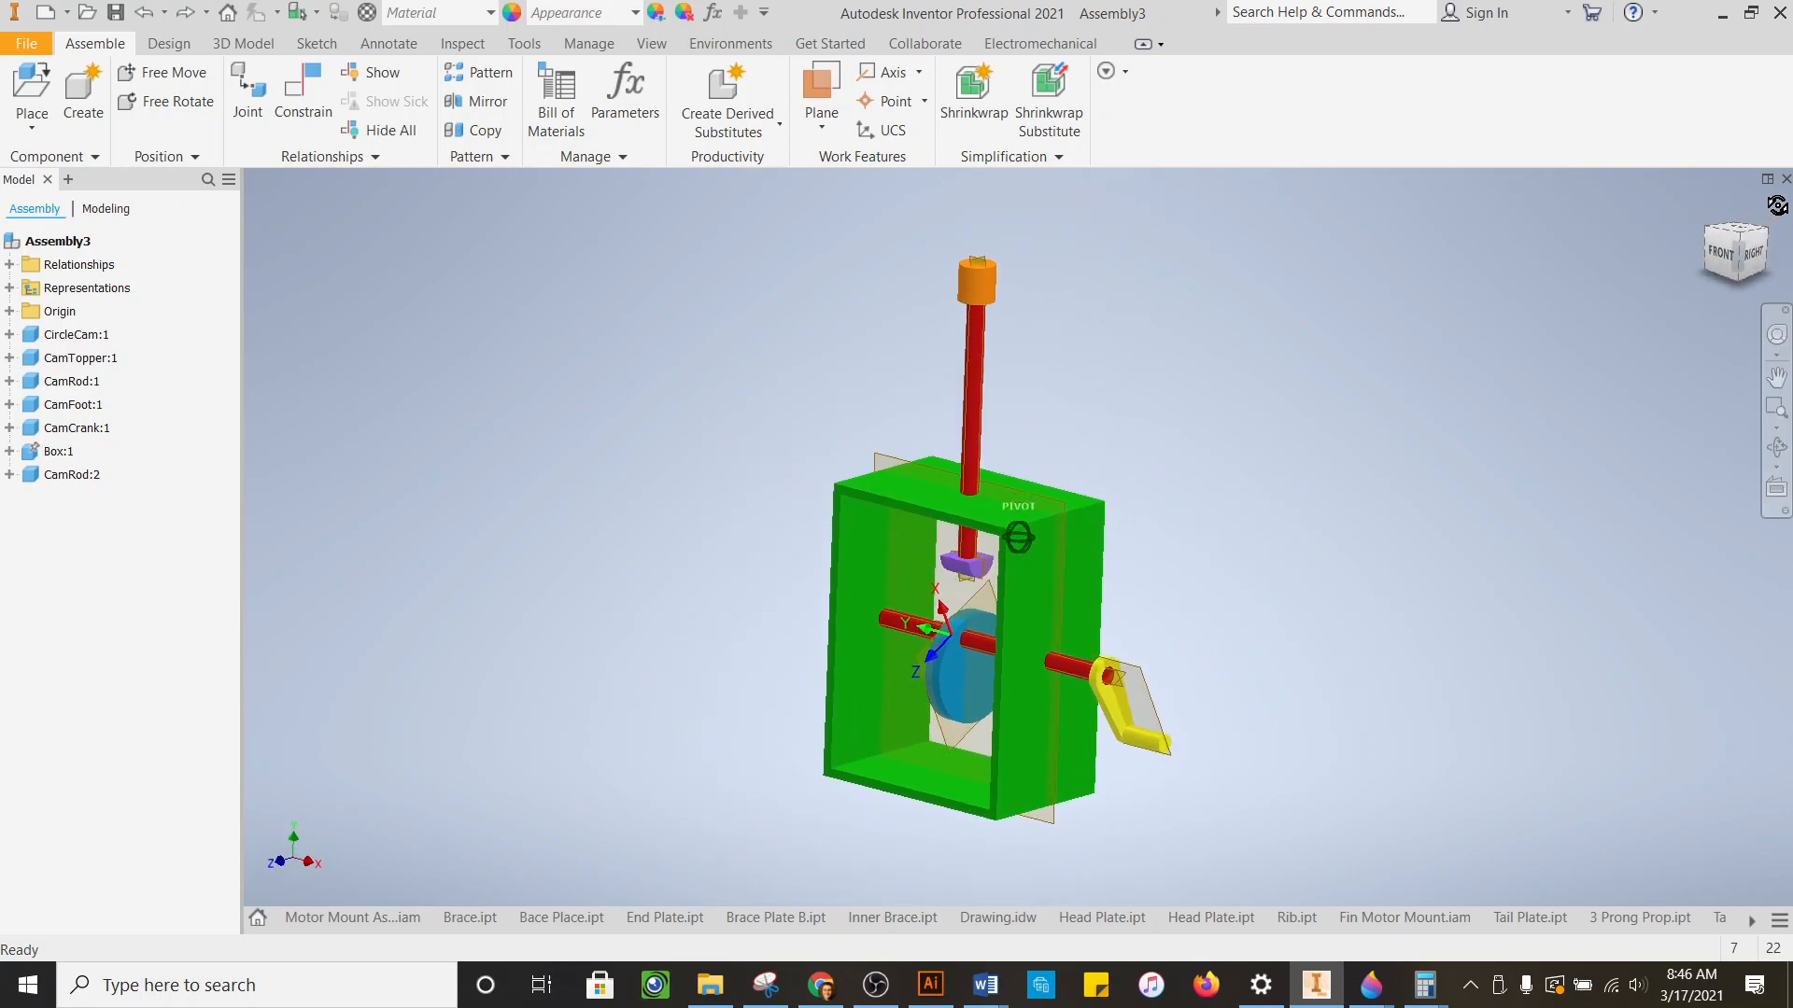
{"action": "left_click", "coordinate": [302, 95]}
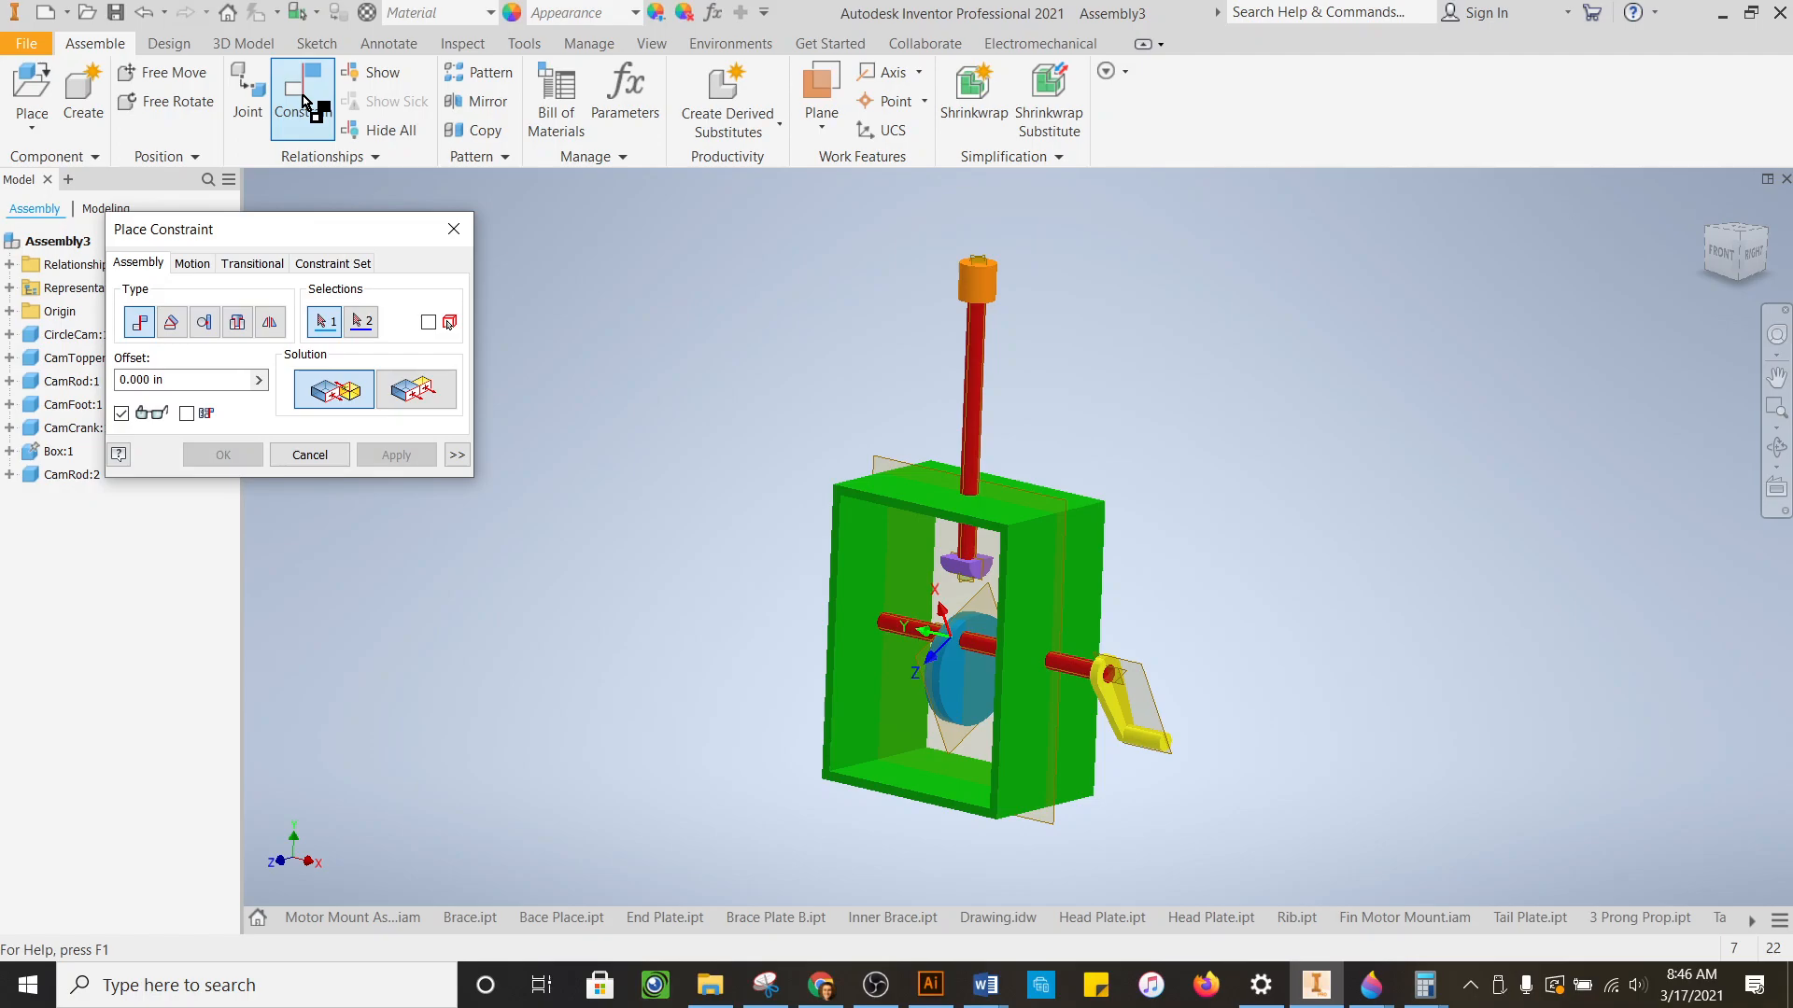
{"action": "left_click", "coordinate": [202, 327]}
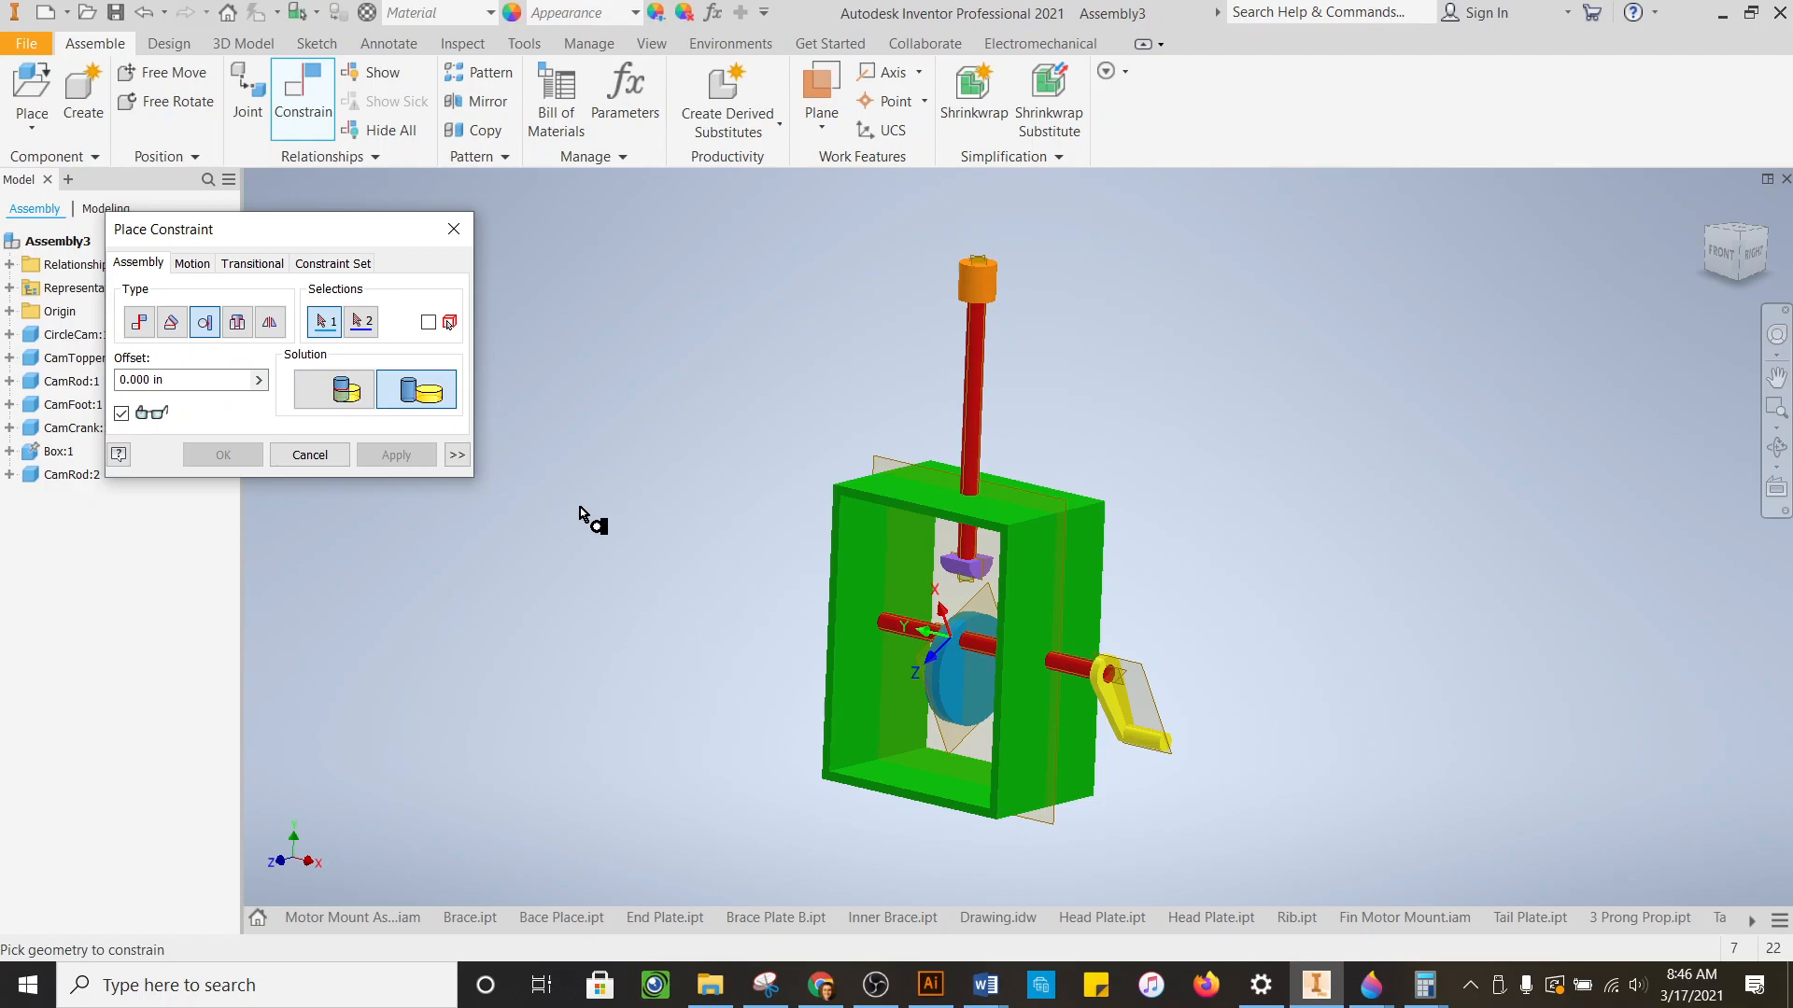
{"action": "scroll", "coordinate": [905, 601], "scroll_direction": "up", "scroll_amount": 3}
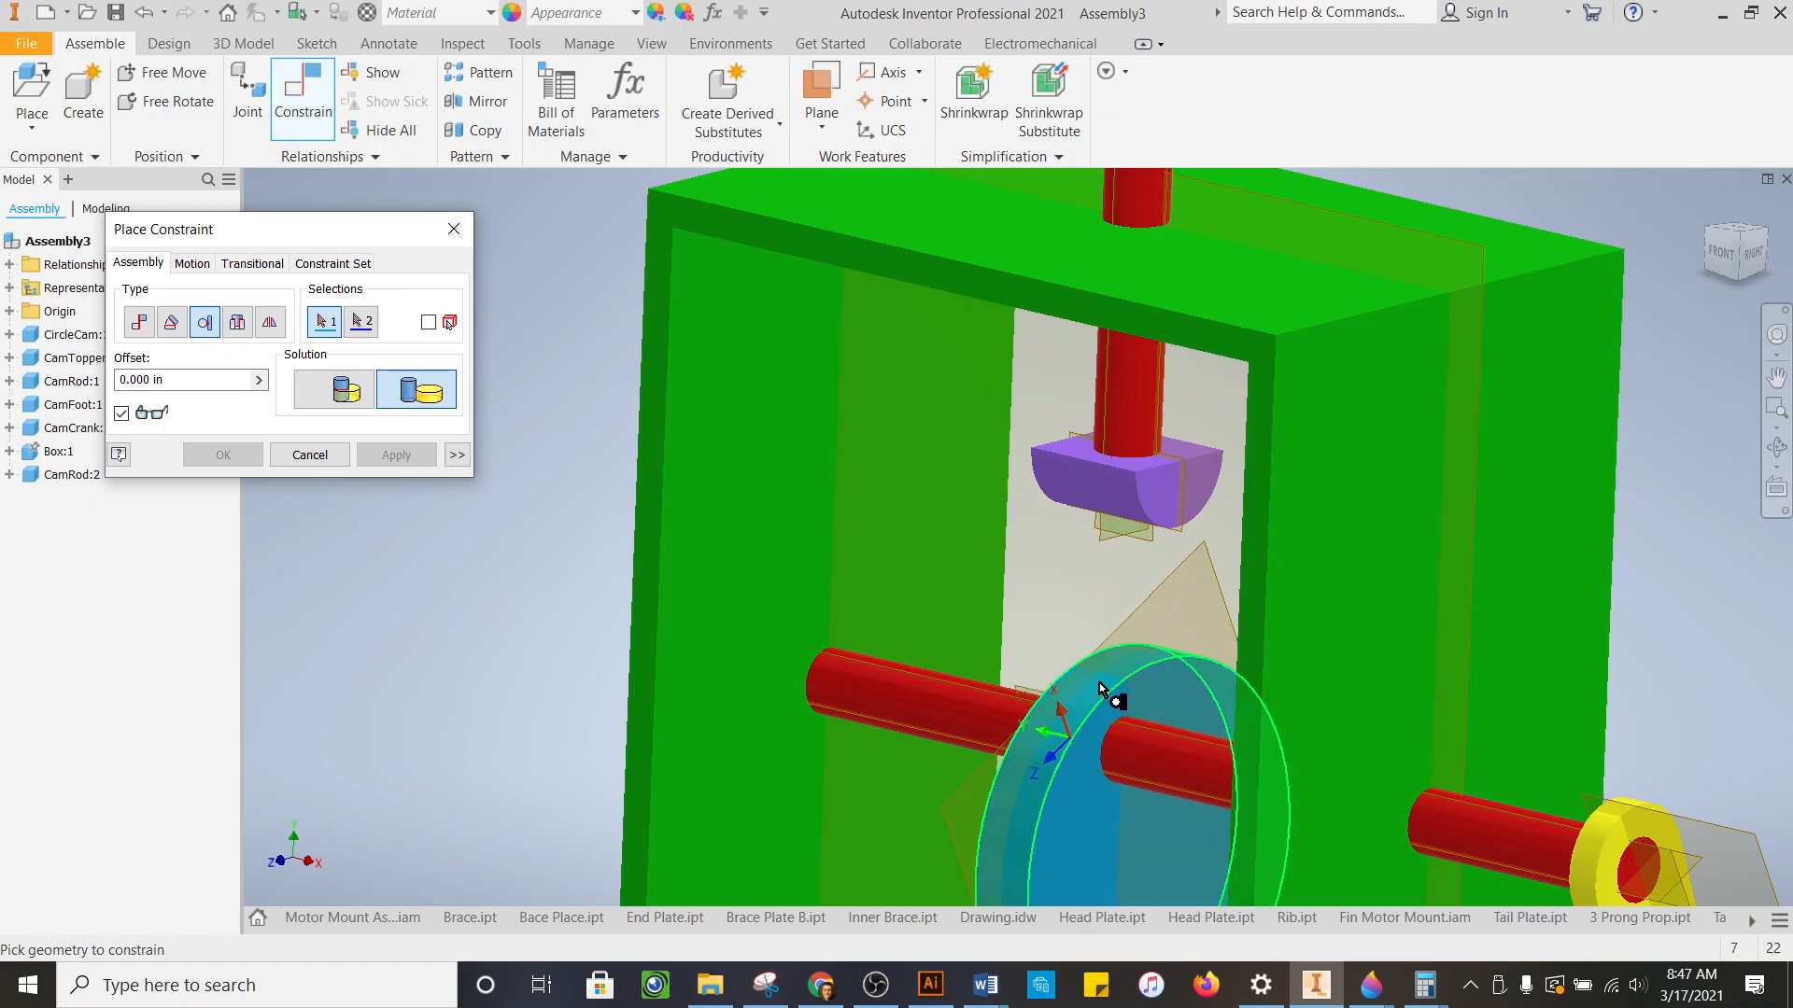
{"action": "mouse_move", "coordinate": [1102, 689]}
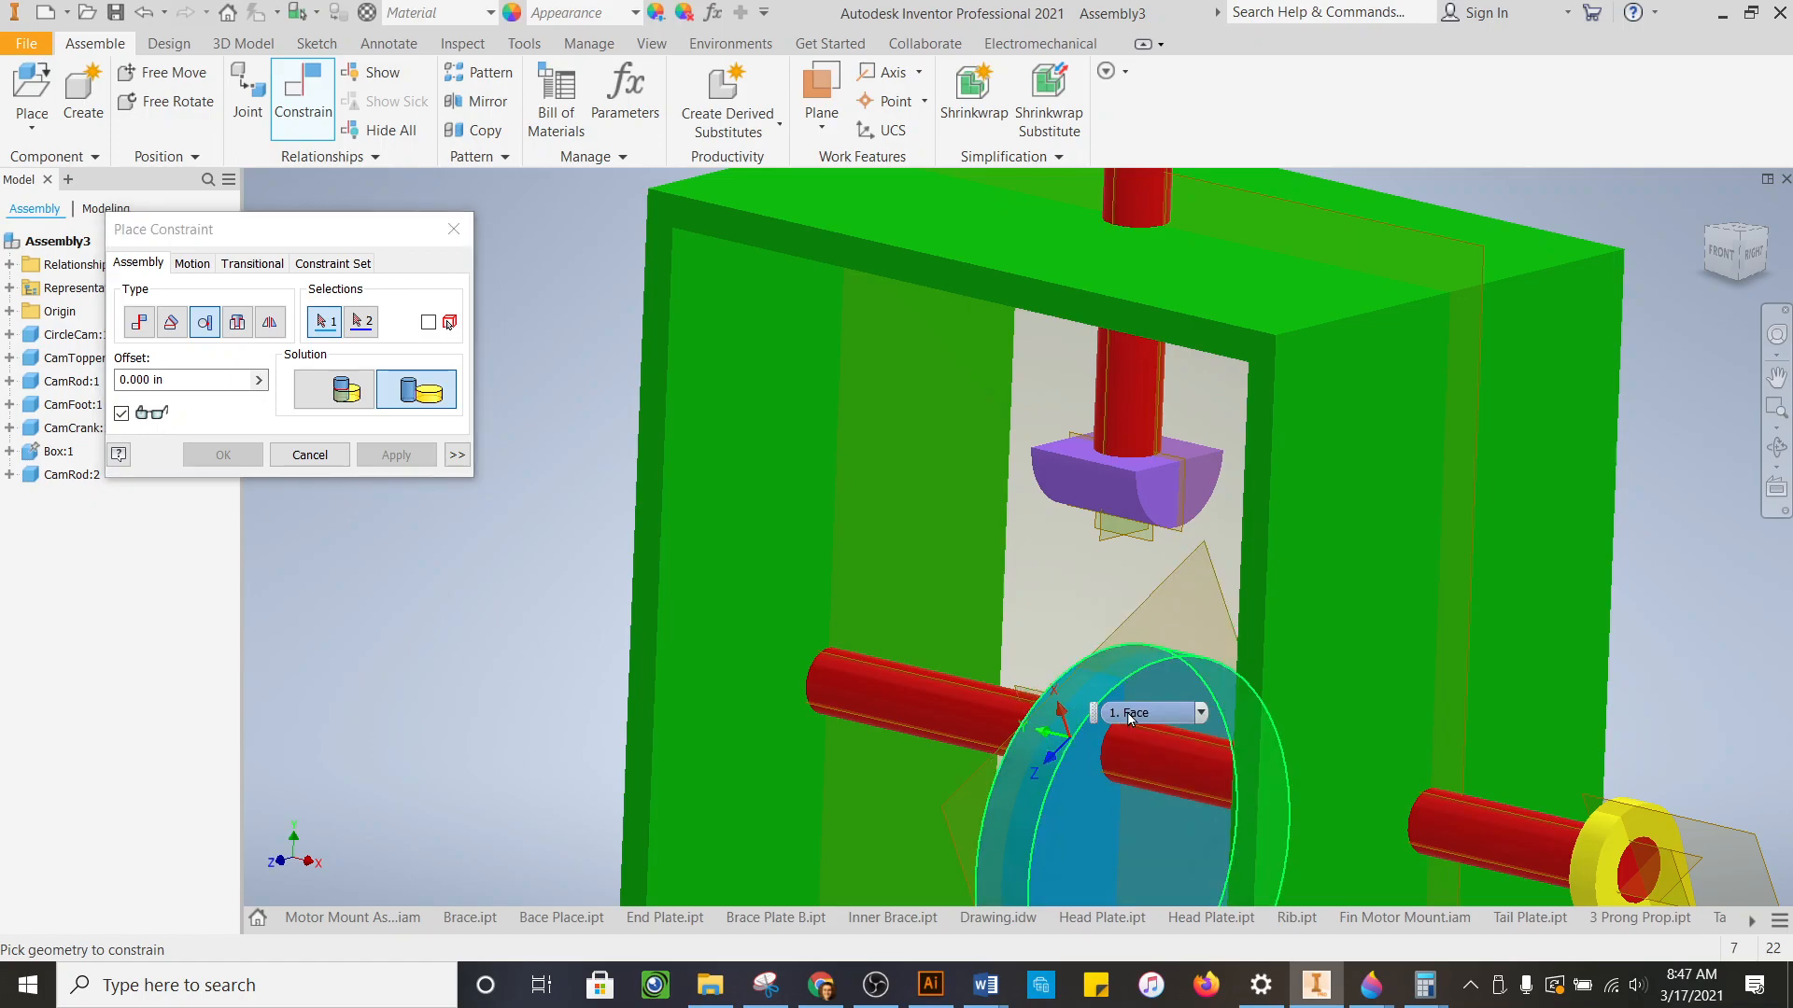
{"action": "left_click", "coordinate": [1051, 484]}
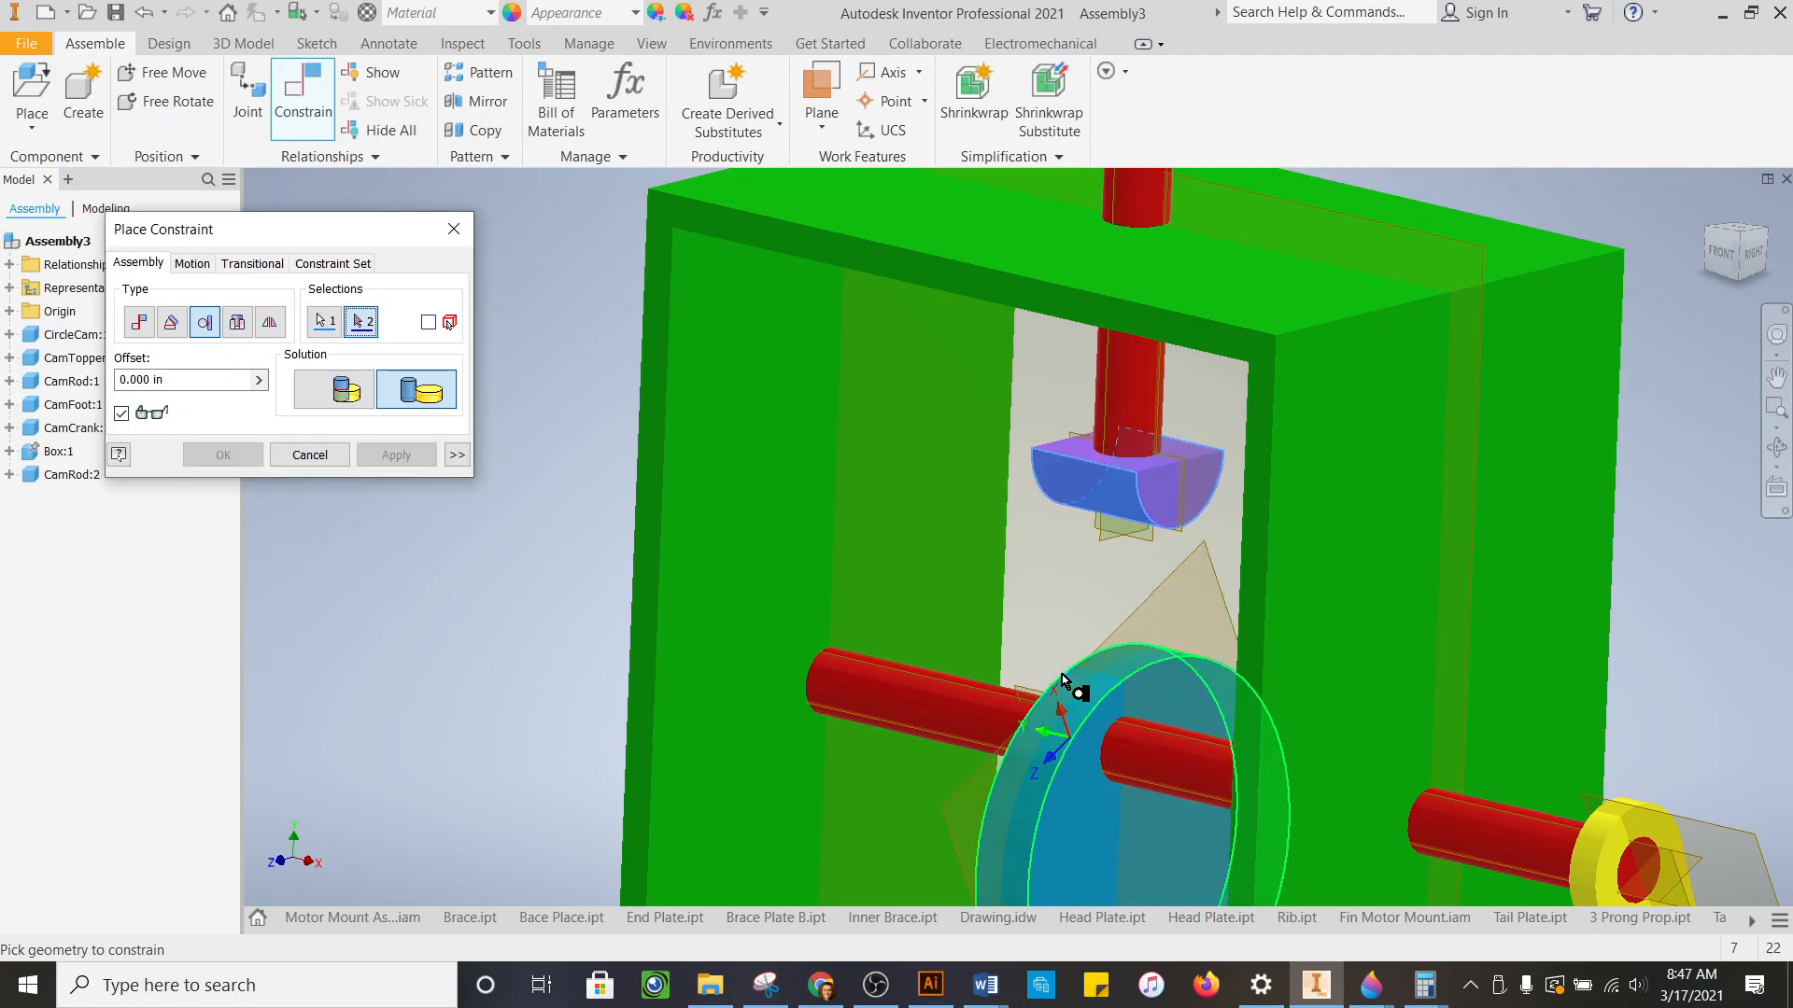
{"action": "left_click", "coordinate": [1061, 674]}
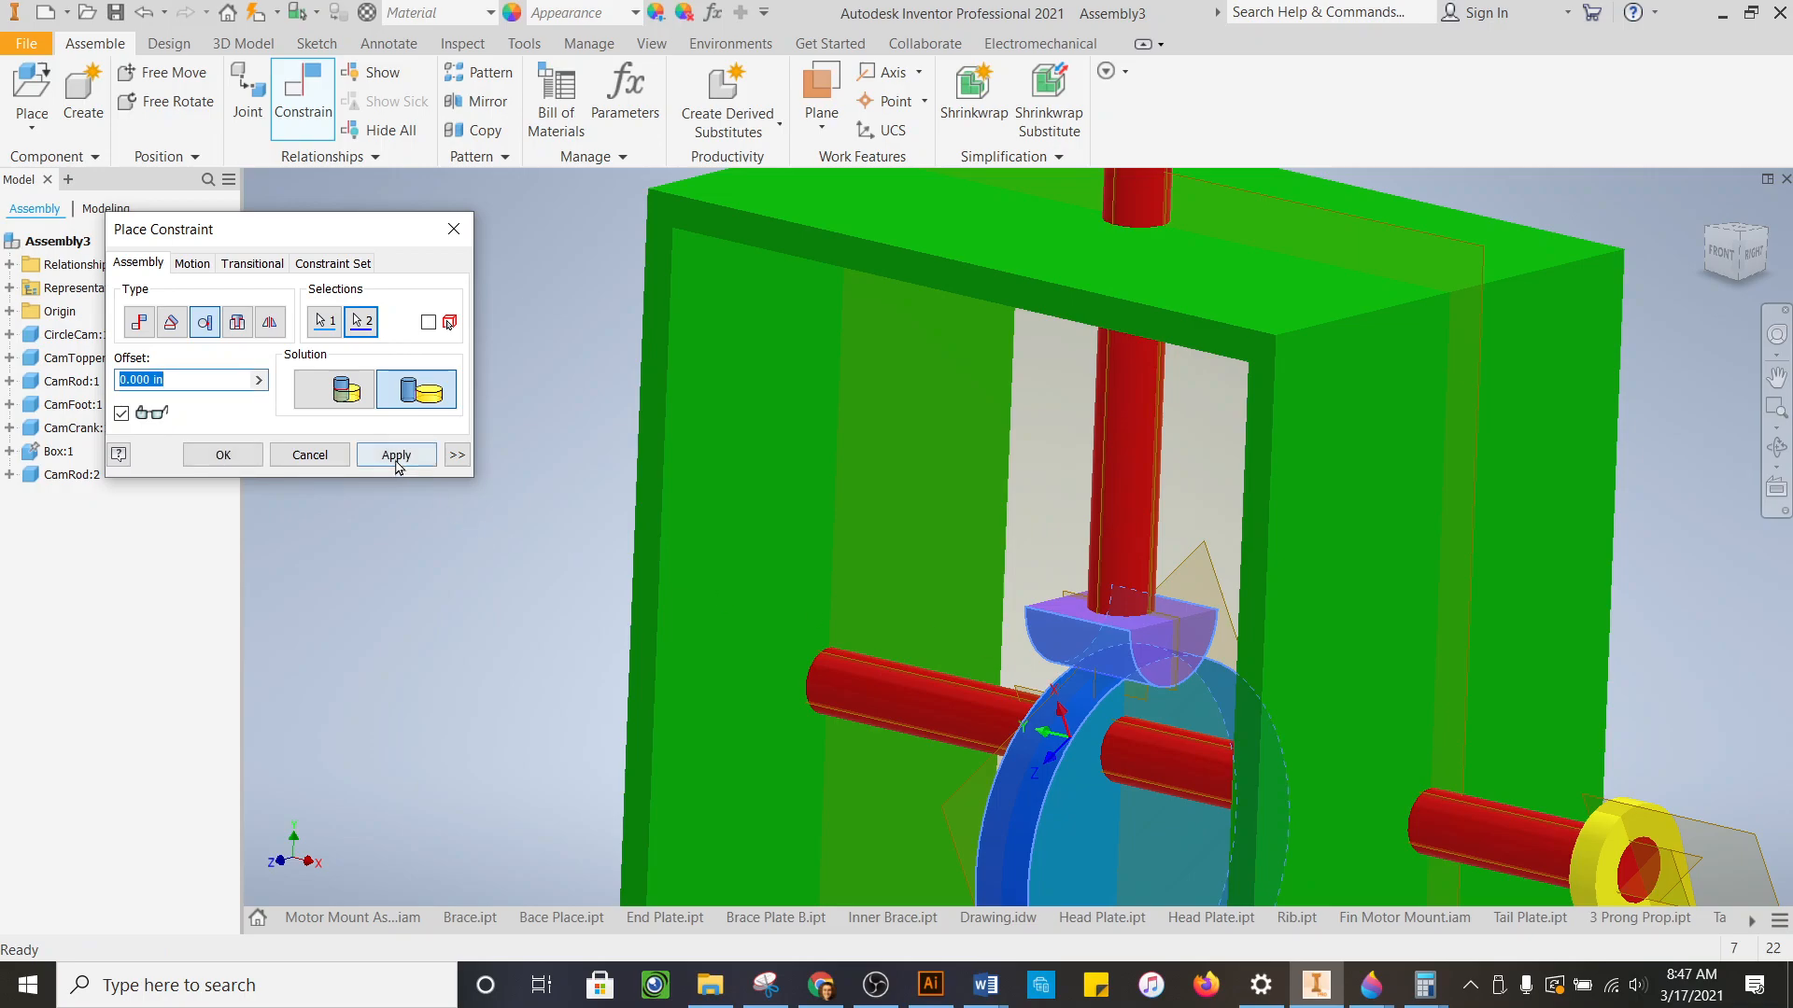
{"action": "left_click", "coordinate": [396, 455]}
{"action": "scroll", "coordinate": [691, 387], "scroll_direction": "down", "scroll_amount": 5}
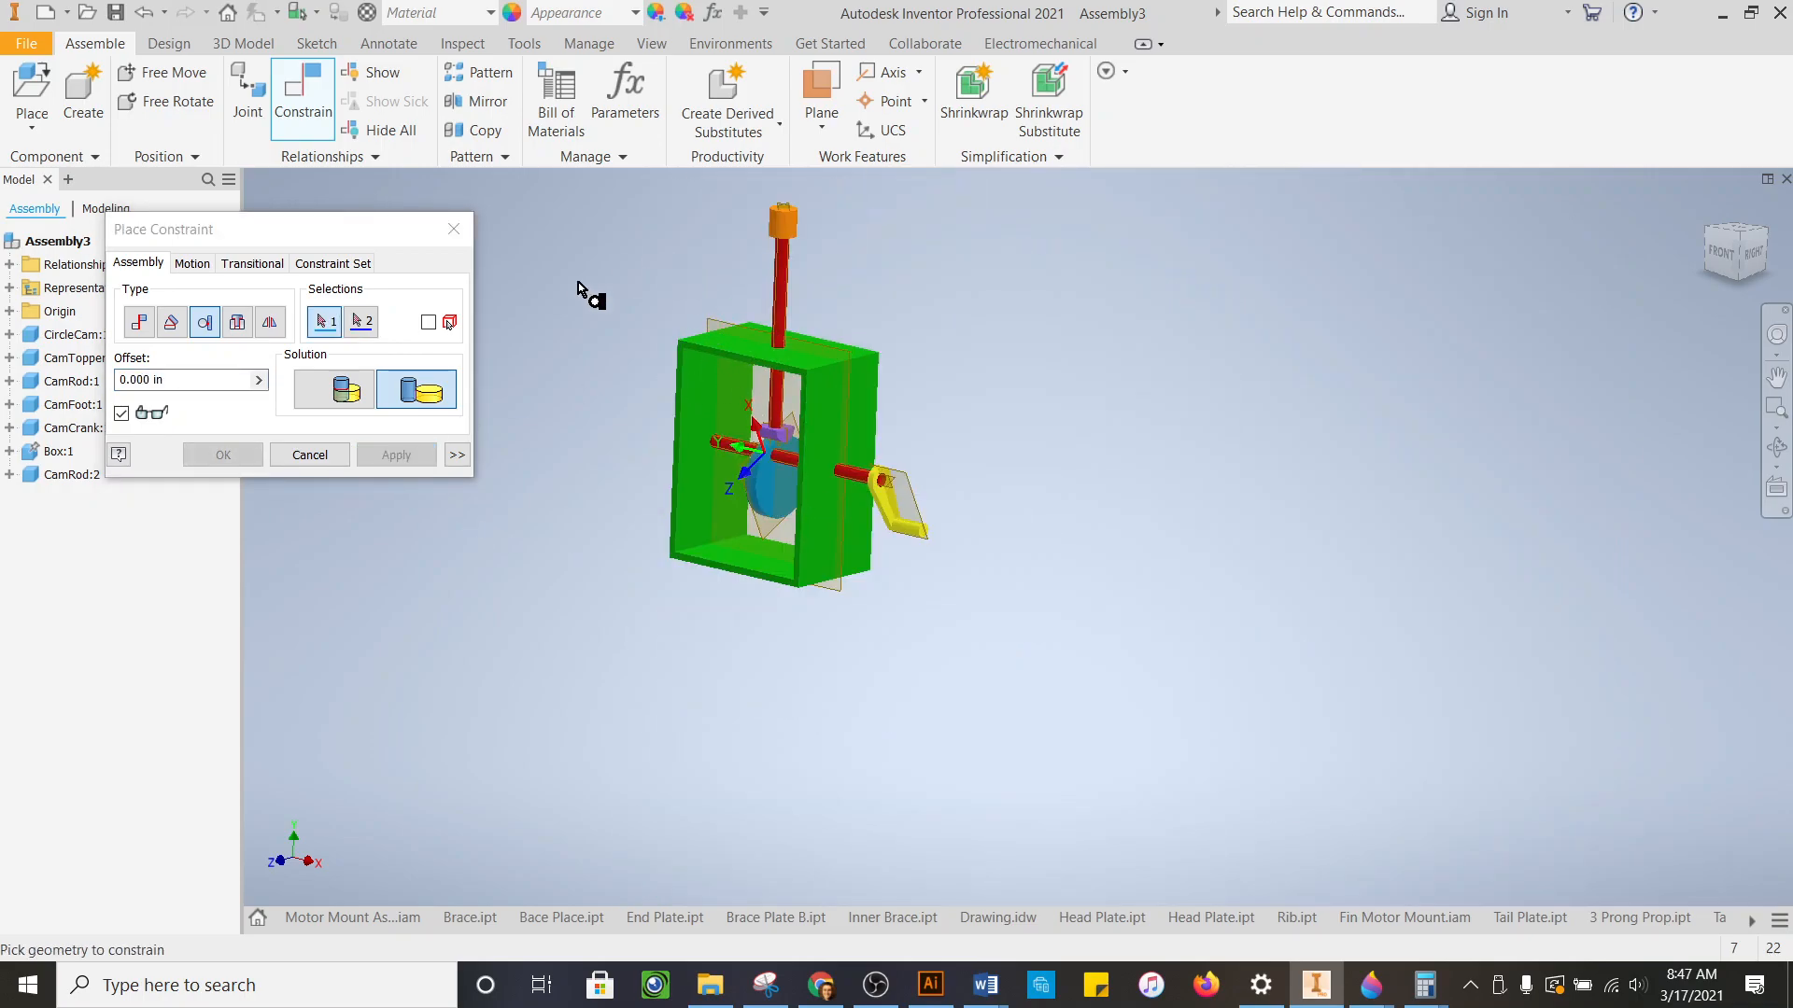
{"action": "left_click", "coordinate": [310, 454]}
- Turn the CamCrank to check how the CamFoot follows the CircleCam's rim
{"action": "scroll", "coordinate": [712, 308], "scroll_direction": "up", "scroll_amount": 4}
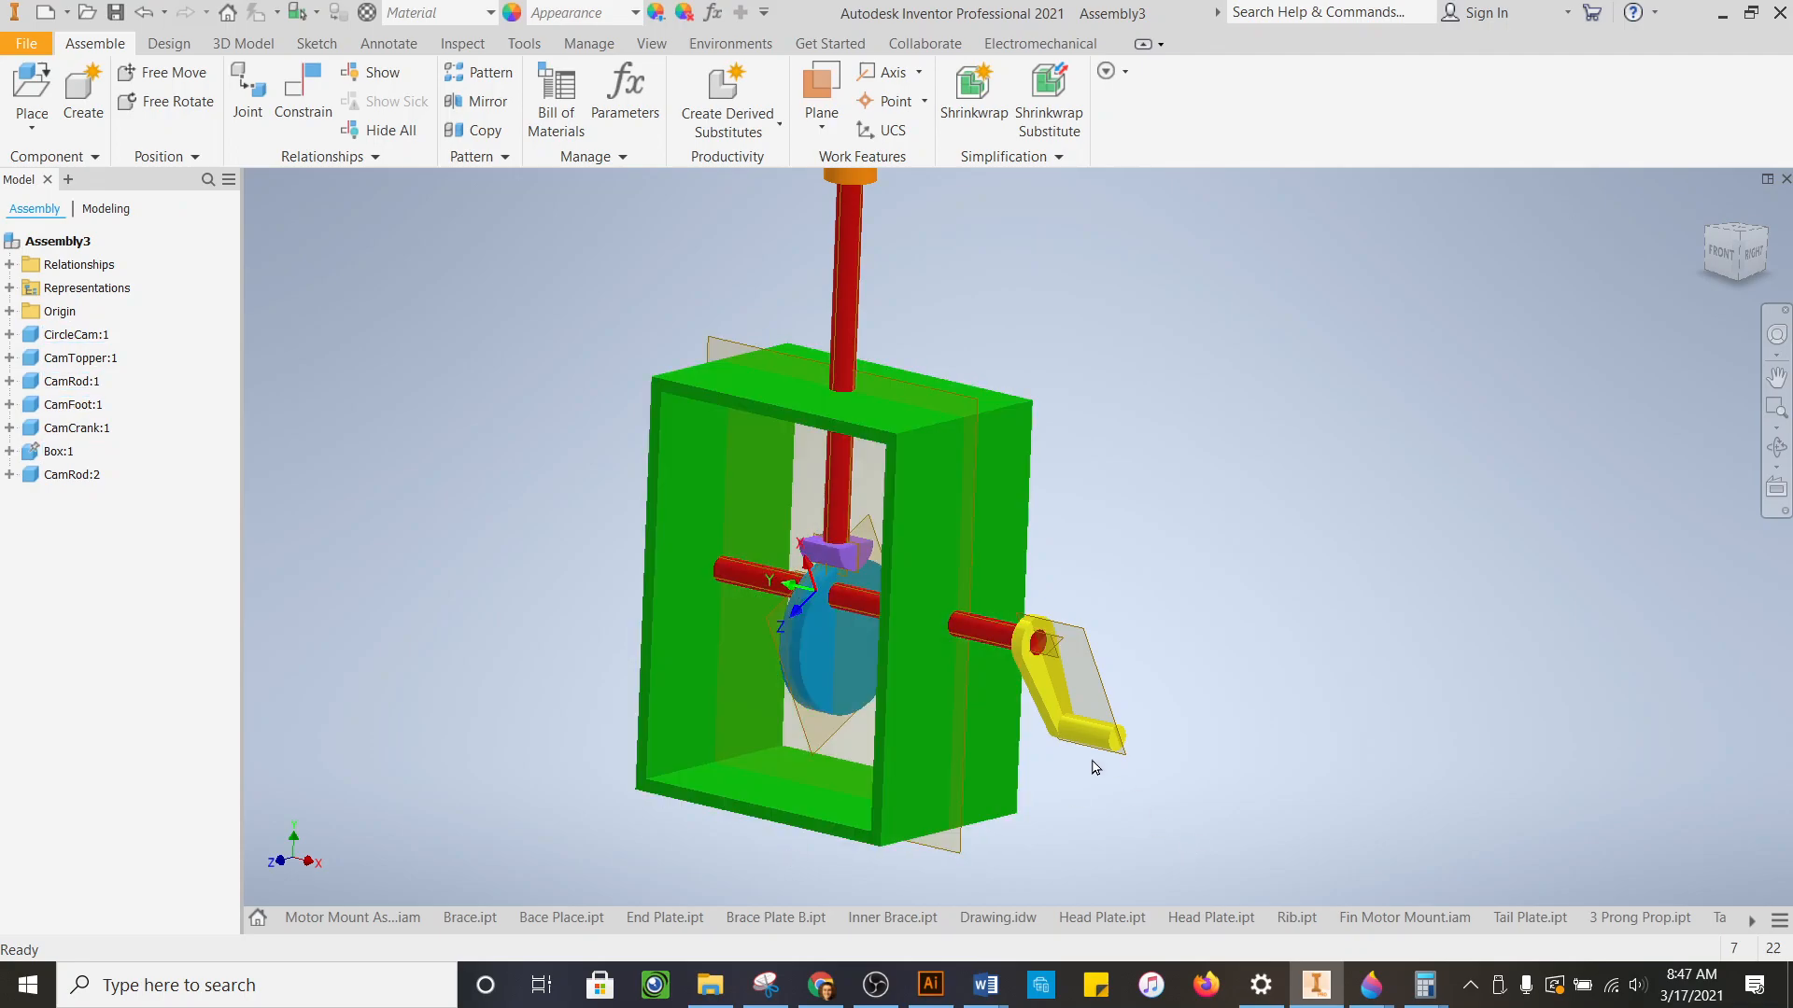
{"action": "left_click_drag", "start_coordinate": [1096, 736], "coordinate": [1412, 571]}
{"action": "scroll", "coordinate": [1219, 611], "scroll_direction": "down", "scroll_amount": 3}
{"action": "scroll", "coordinate": [983, 572], "scroll_direction": "down", "scroll_amount": 6}
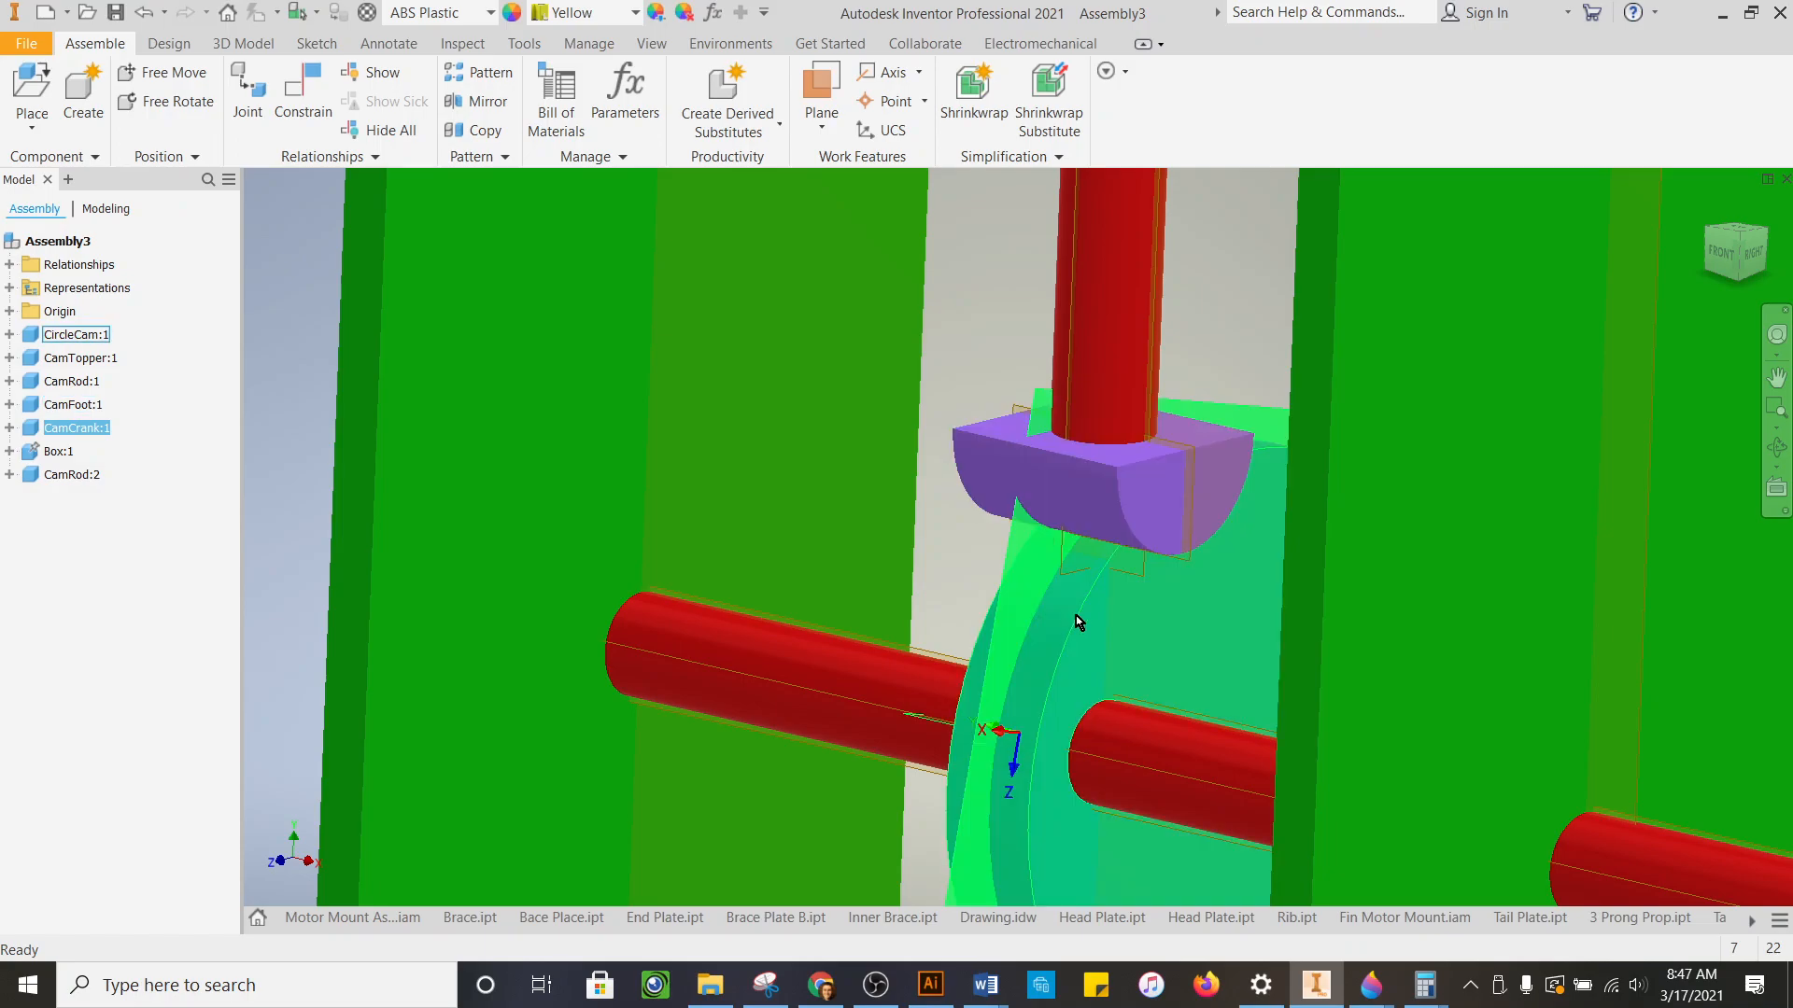
{"action": "scroll", "coordinate": [1152, 539], "scroll_direction": "up", "scroll_amount": 8}
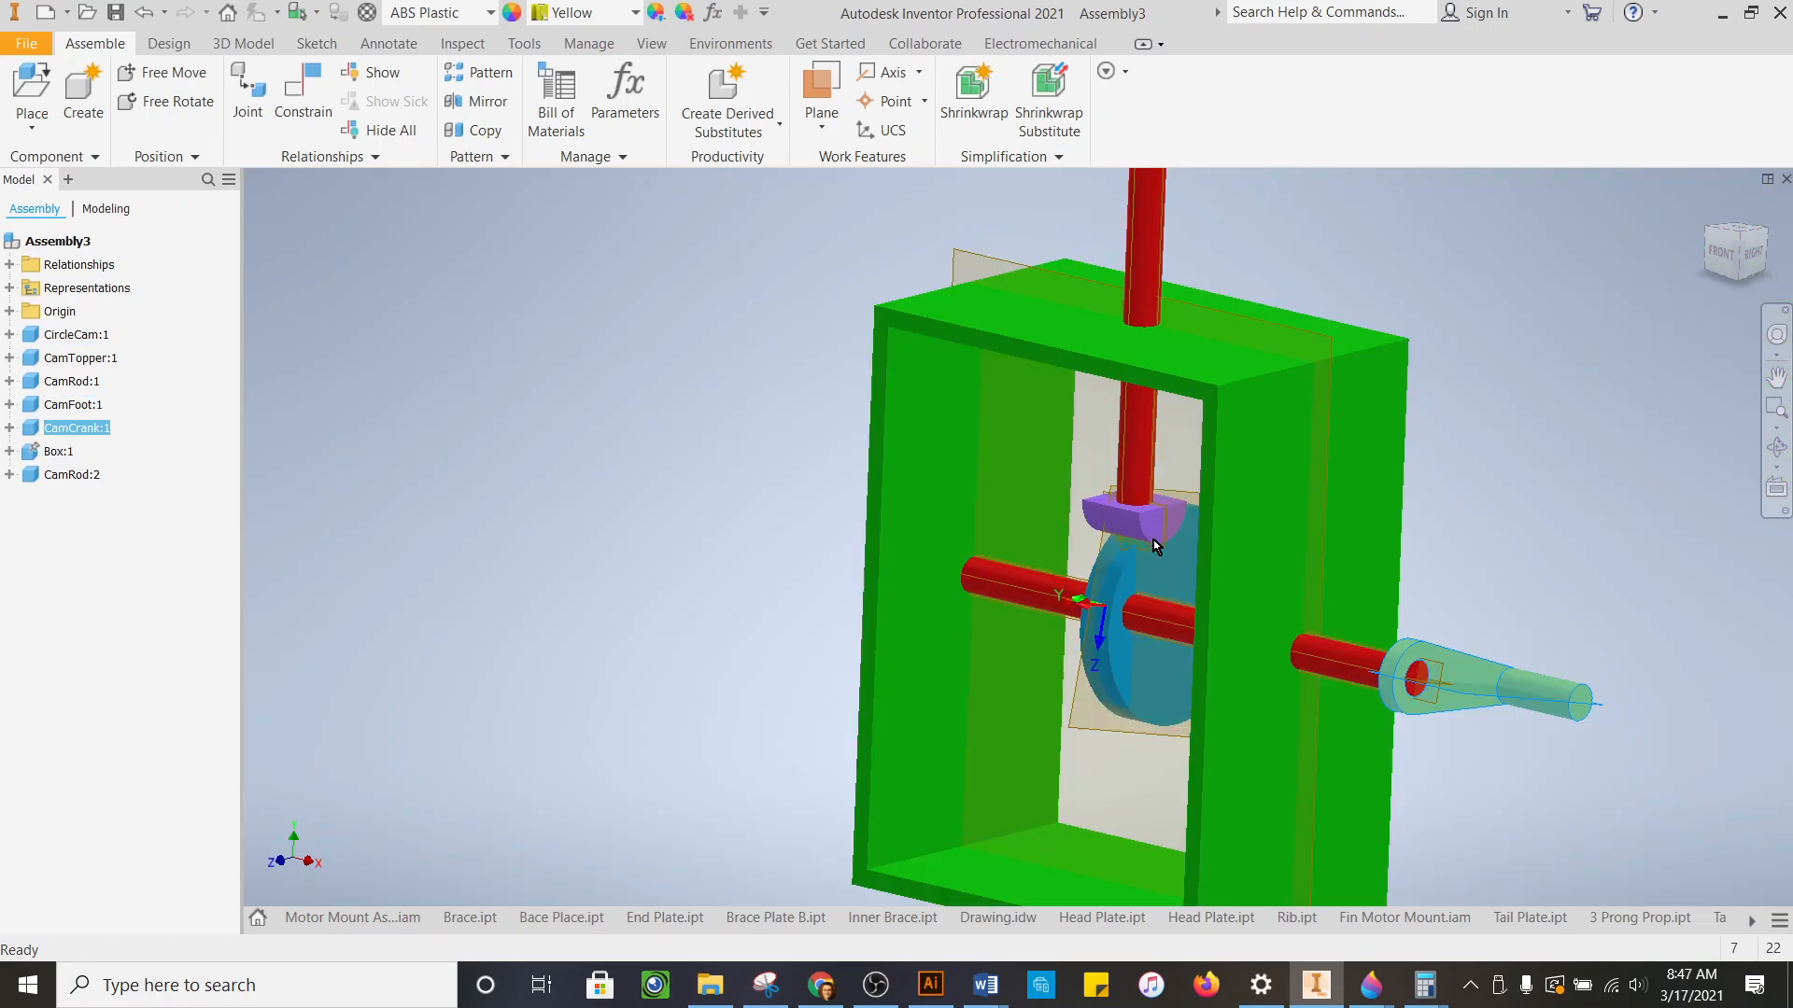
{"action": "left_click_drag", "start_coordinate": [1403, 632], "coordinate": [1254, 835]}
{"action": "left_click", "coordinate": [1366, 484]}
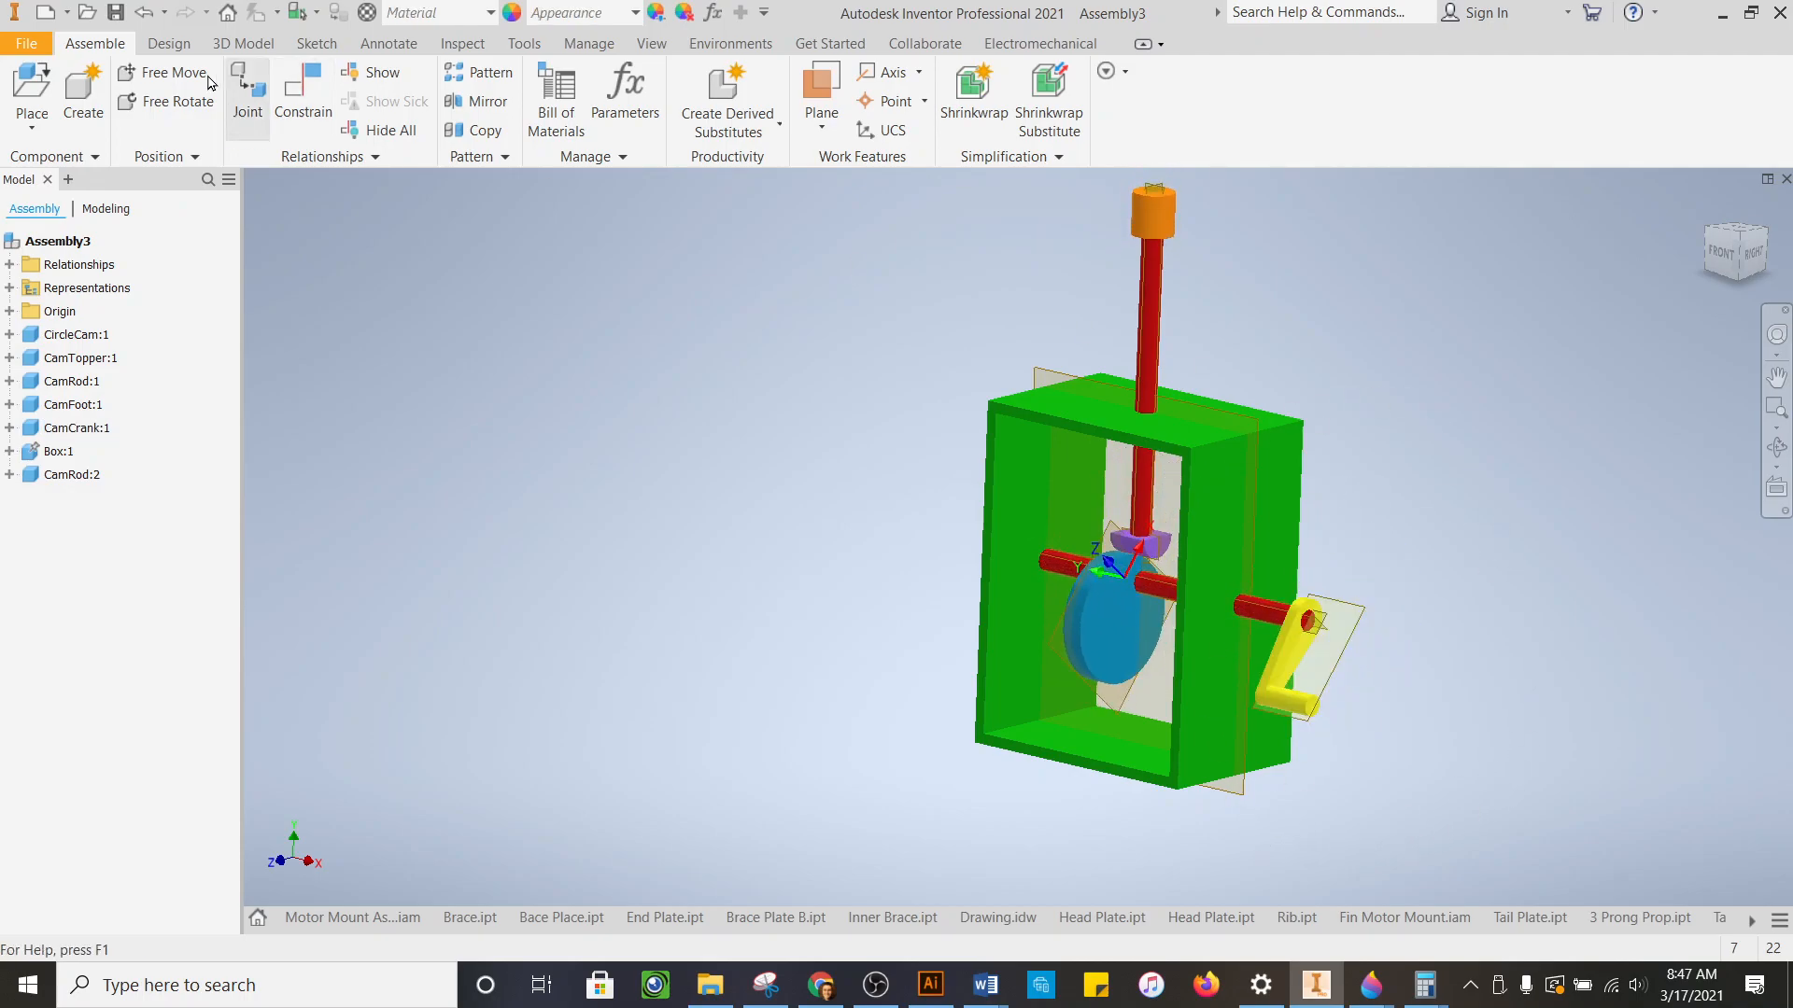
- Undo the crank rotation and the tangent constraint between the CamFoot and the CircleCam
{"action": "left_click", "coordinate": [144, 13]}
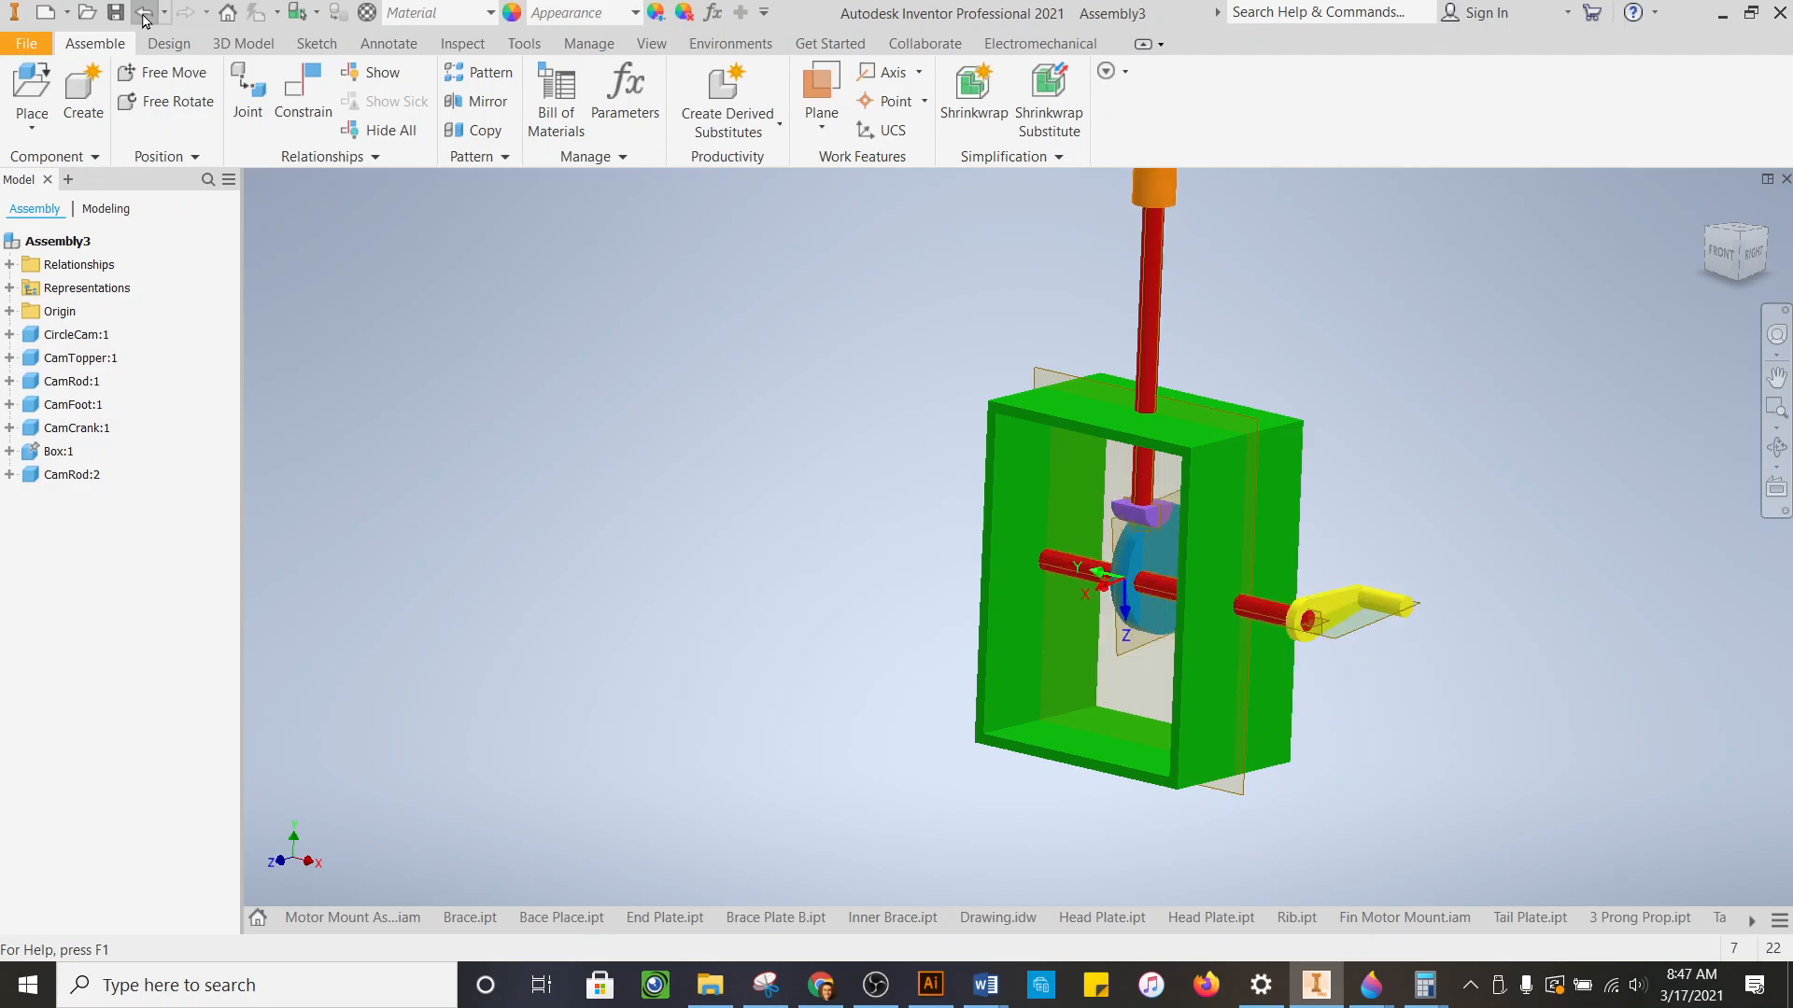
{"action": "left_click", "coordinate": [143, 13]}
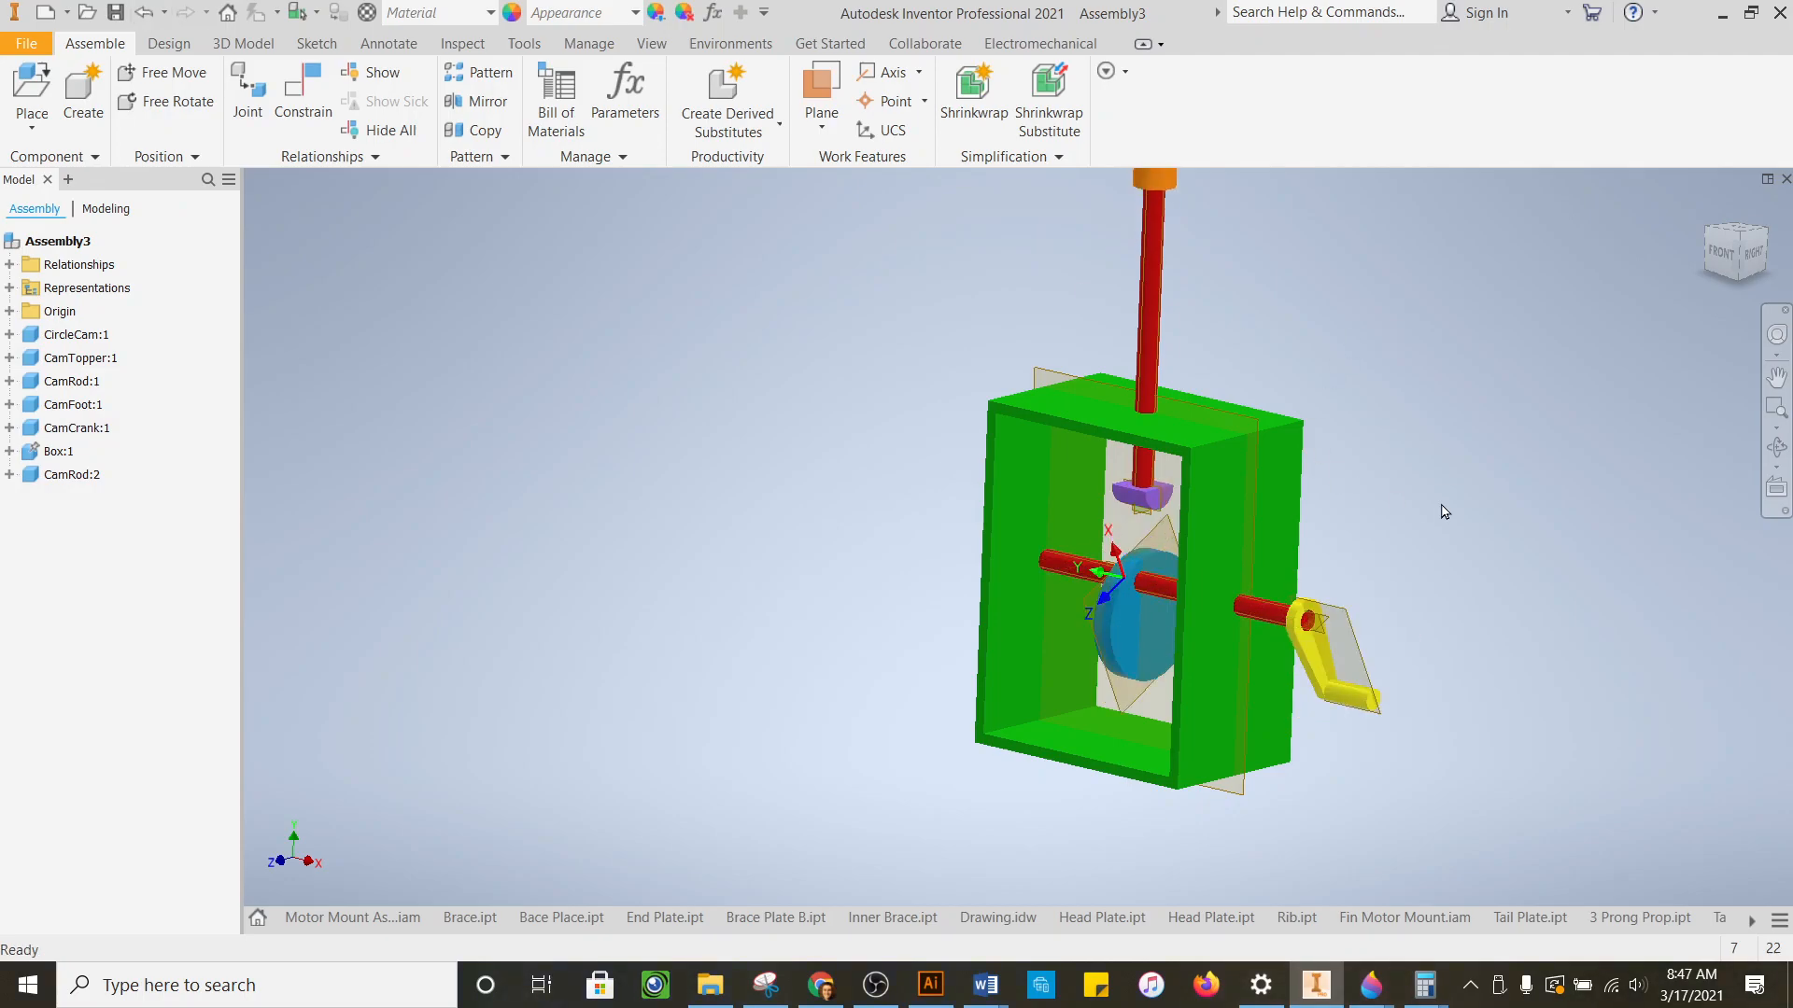
{"action": "scroll", "coordinate": [1335, 528], "scroll_direction": "down", "scroll_amount": 3}
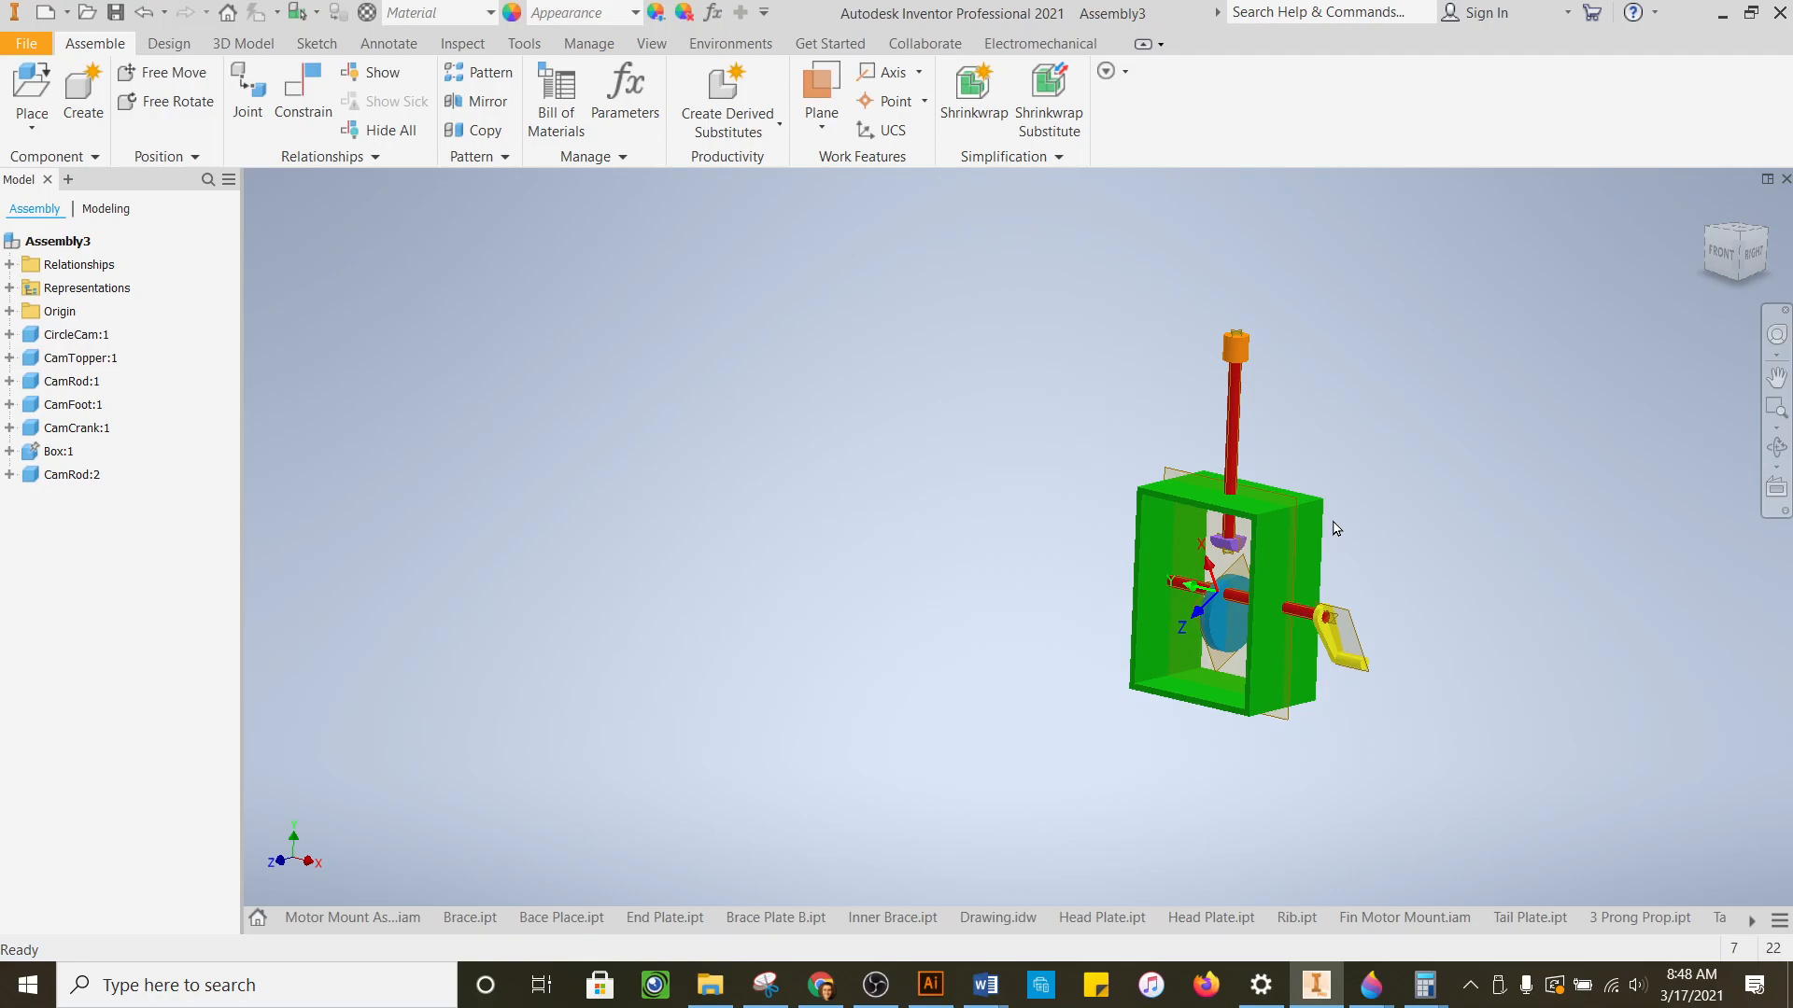
{"action": "scroll", "coordinate": [1288, 536], "scroll_direction": "up", "scroll_amount": 5}
{"action": "scroll", "coordinate": [969, 368], "scroll_direction": "down", "scroll_amount": 3}
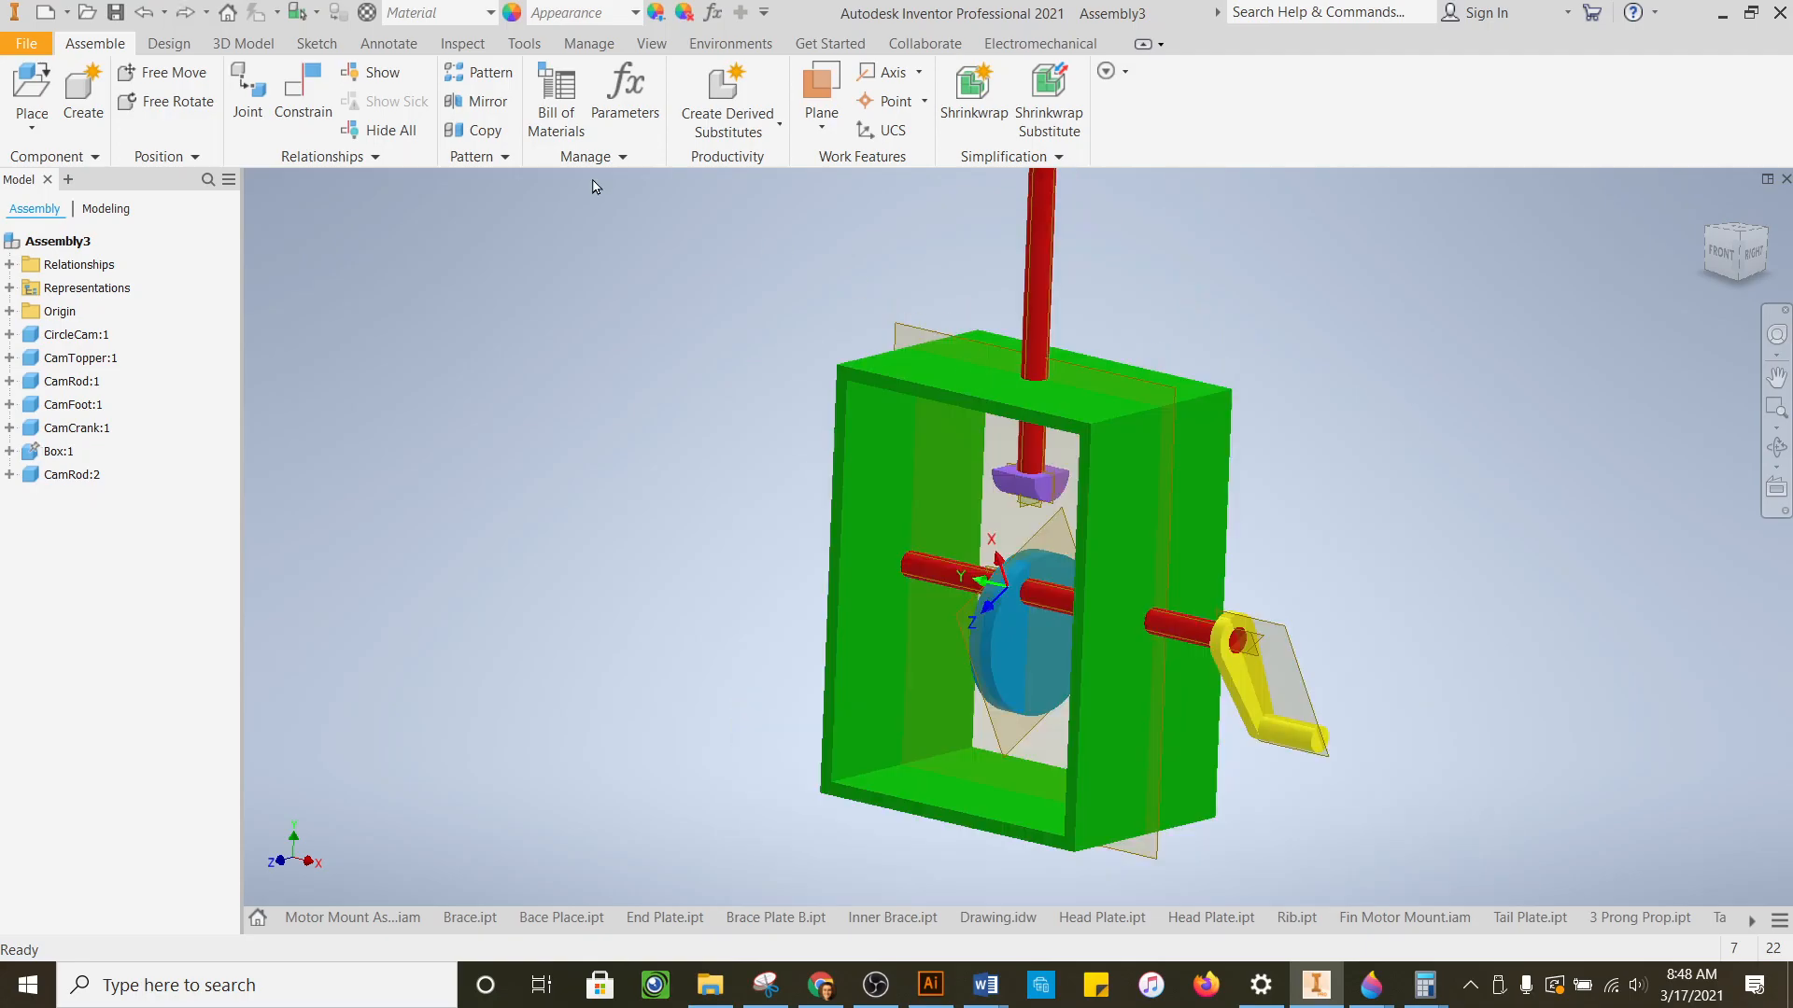
- Apply an outside tangent constraint with a 0.000 in offset between the CamFoot's curved underside and the CircleCam's rim
{"action": "left_click", "coordinate": [308, 86]}
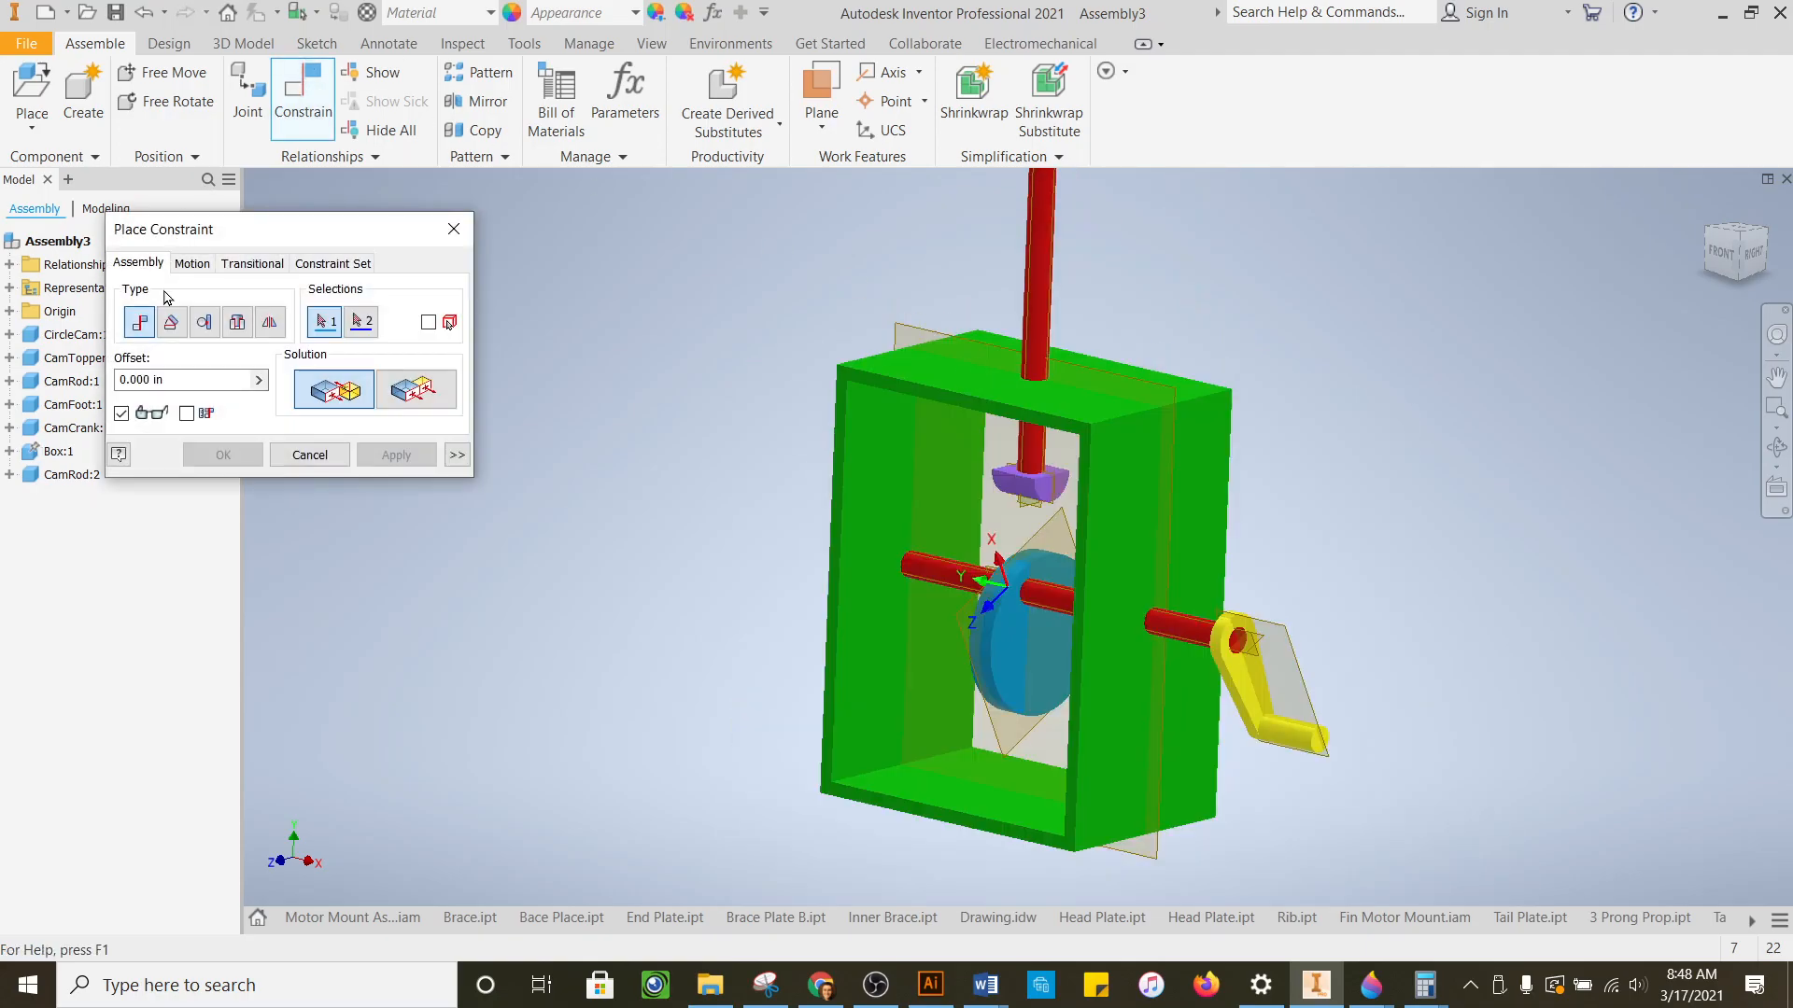
{"action": "left_click", "coordinate": [202, 323]}
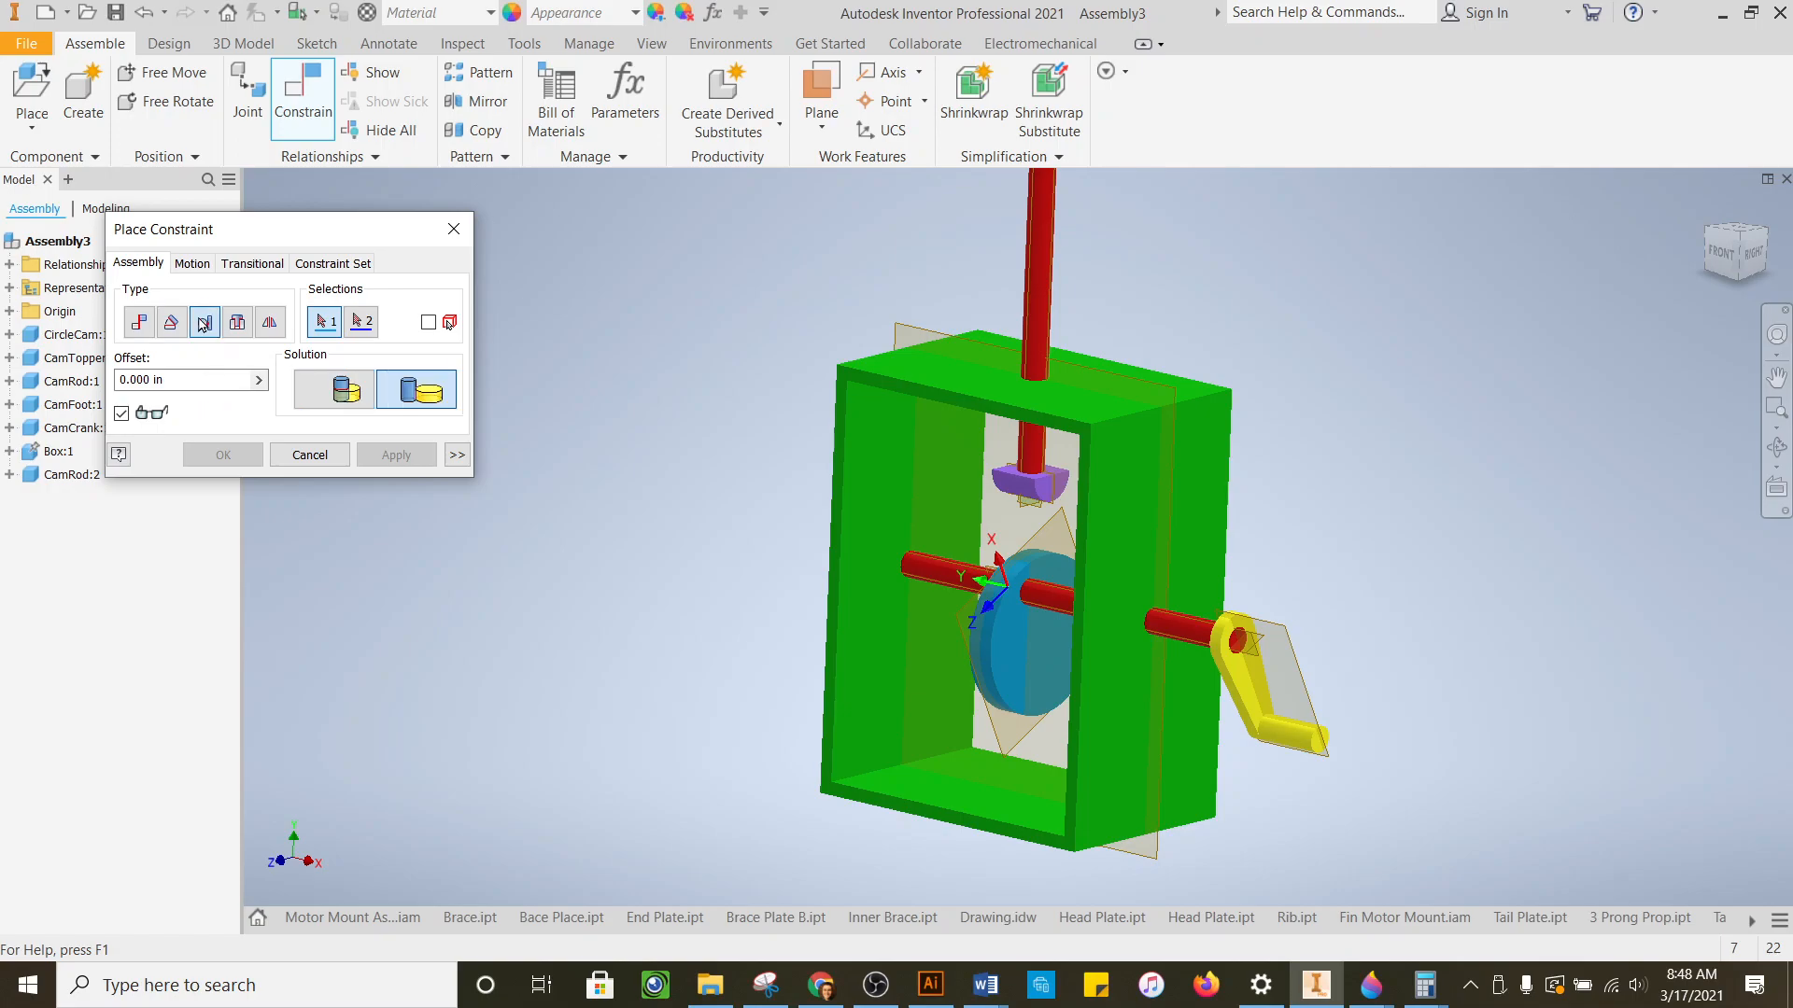
{"action": "scroll", "coordinate": [1016, 507], "scroll_direction": "up", "scroll_amount": 5}
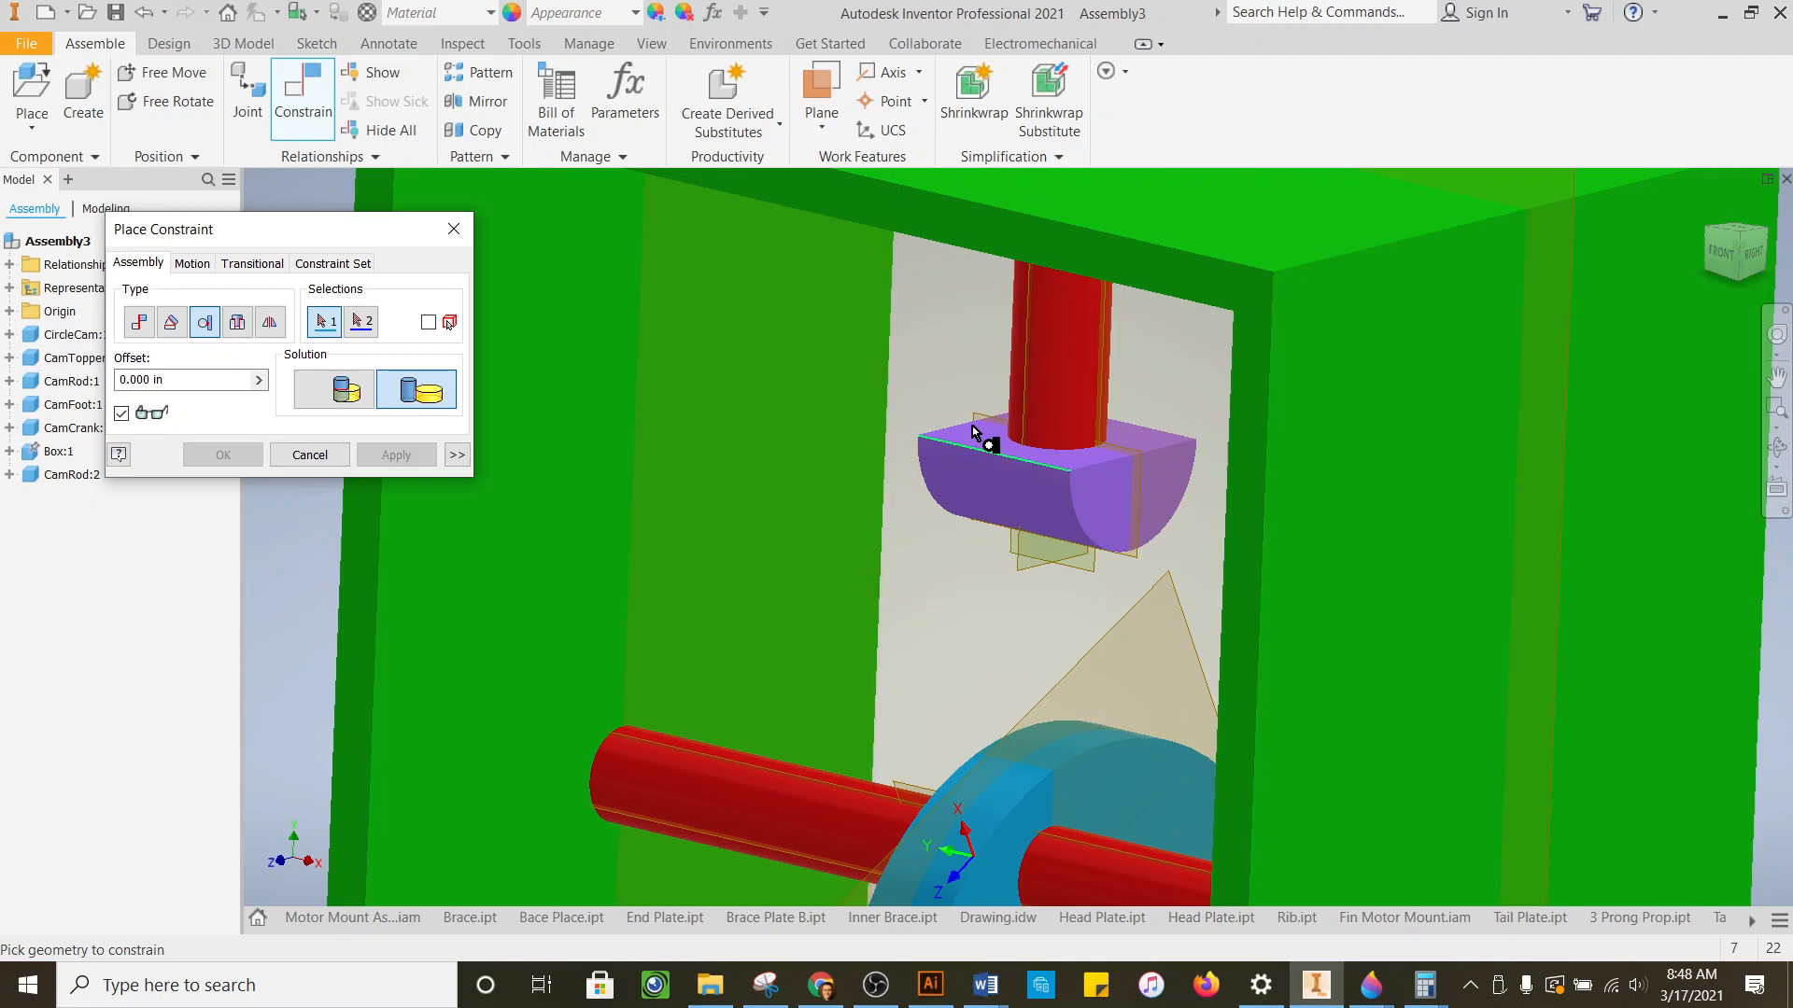
{"action": "scroll", "coordinate": [969, 434], "scroll_direction": "up", "scroll_amount": 3}
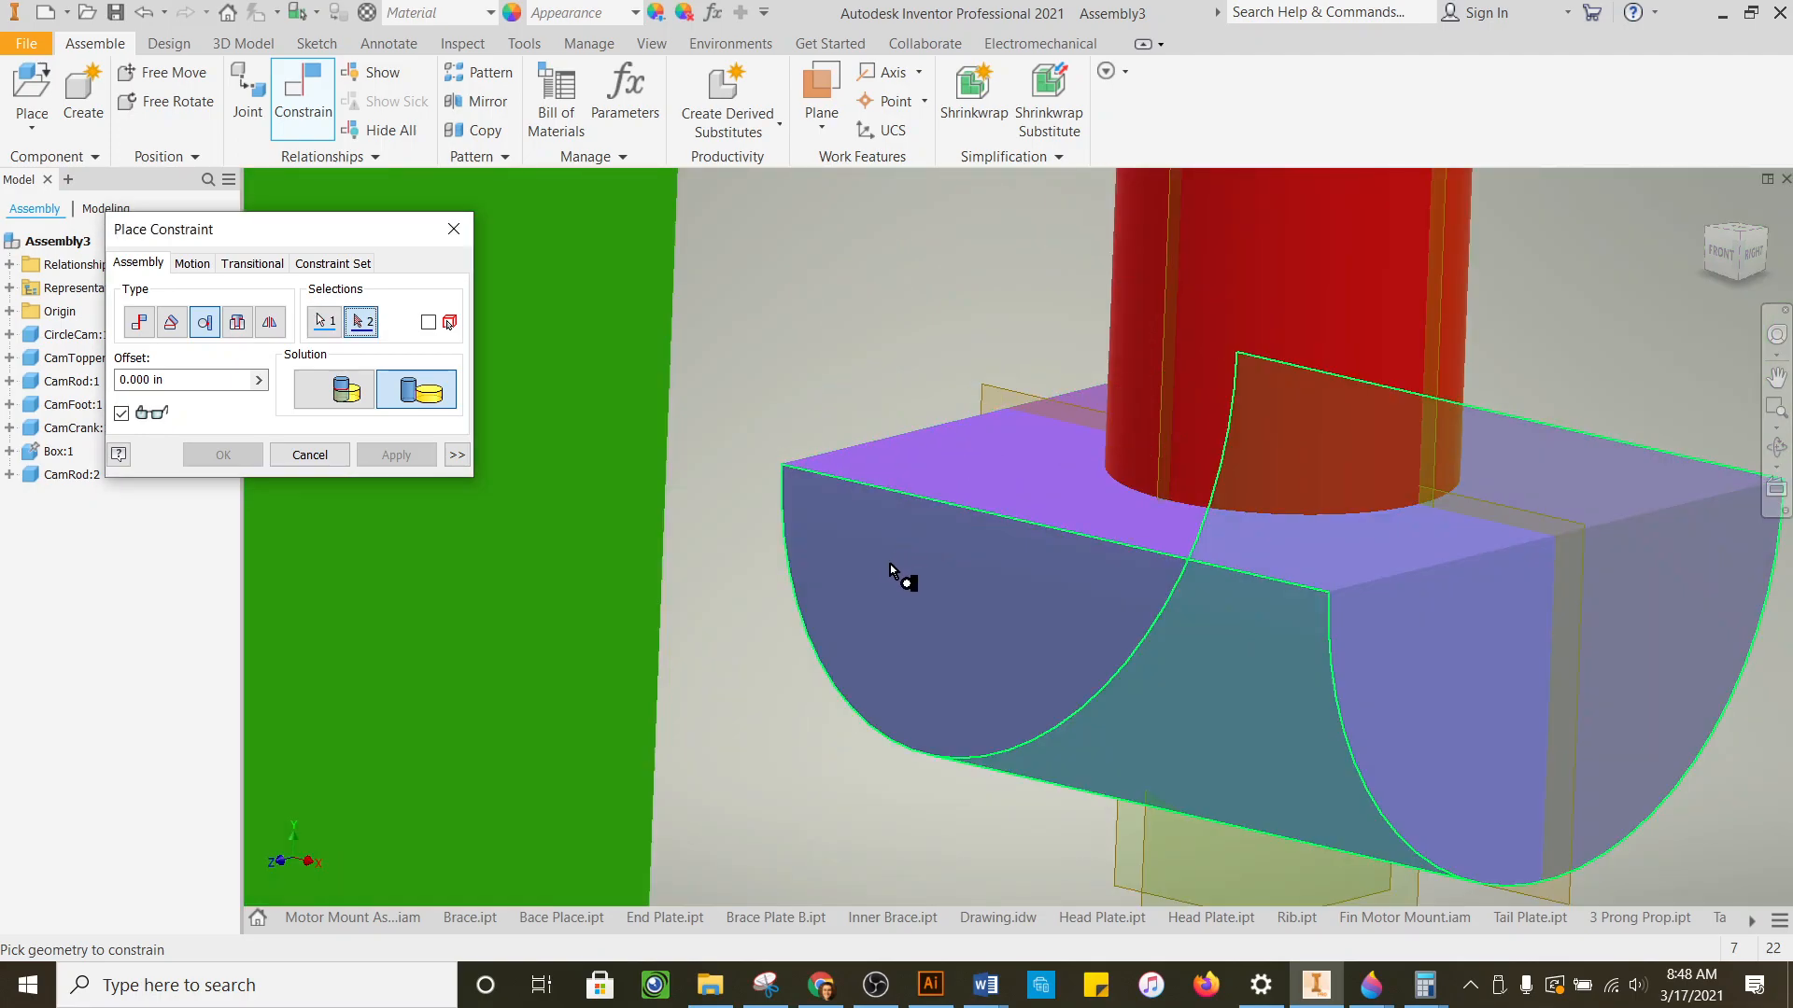
{"action": "scroll", "coordinate": [824, 345], "scroll_direction": "down", "scroll_amount": 5}
{"action": "scroll", "coordinate": [760, 600], "scroll_direction": "up", "scroll_amount": 5}
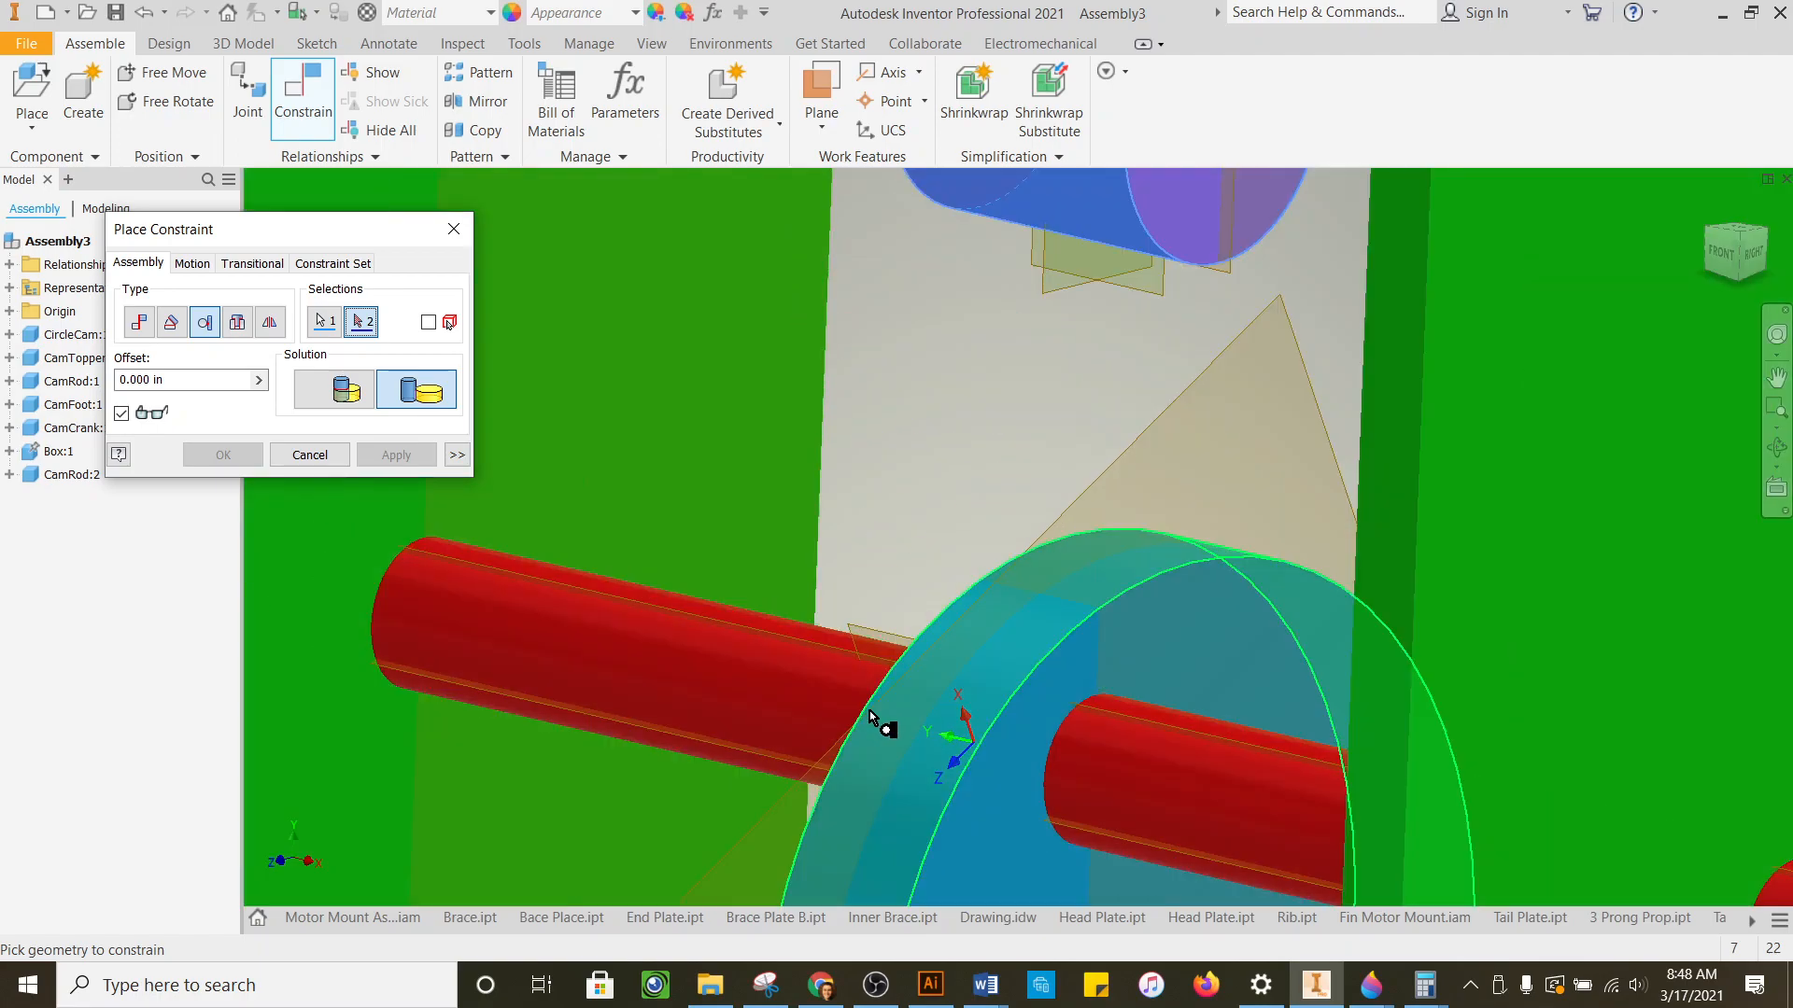
{"action": "scroll", "coordinate": [868, 725], "scroll_direction": "down", "scroll_amount": 5}
{"action": "scroll", "coordinate": [747, 756], "scroll_direction": "up", "scroll_amount": 5}
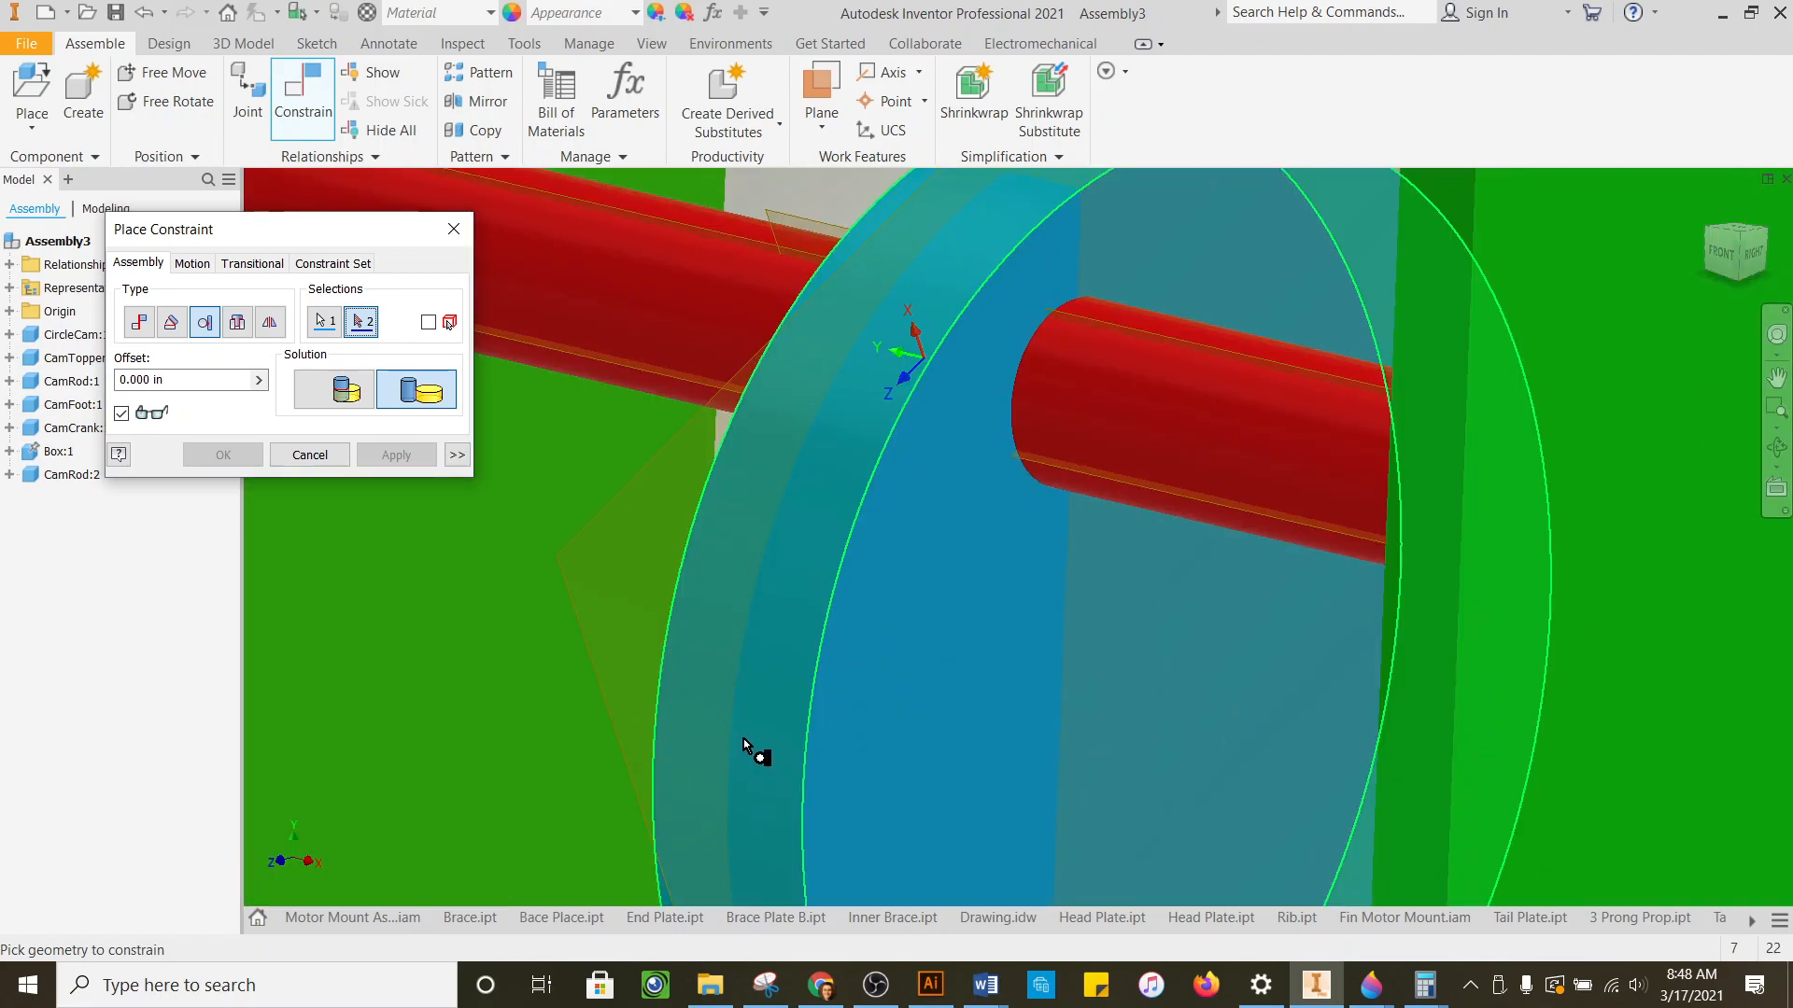
{"action": "left_click", "coordinate": [743, 744]}
{"action": "scroll", "coordinate": [792, 482], "scroll_direction": "down", "scroll_amount": 4}
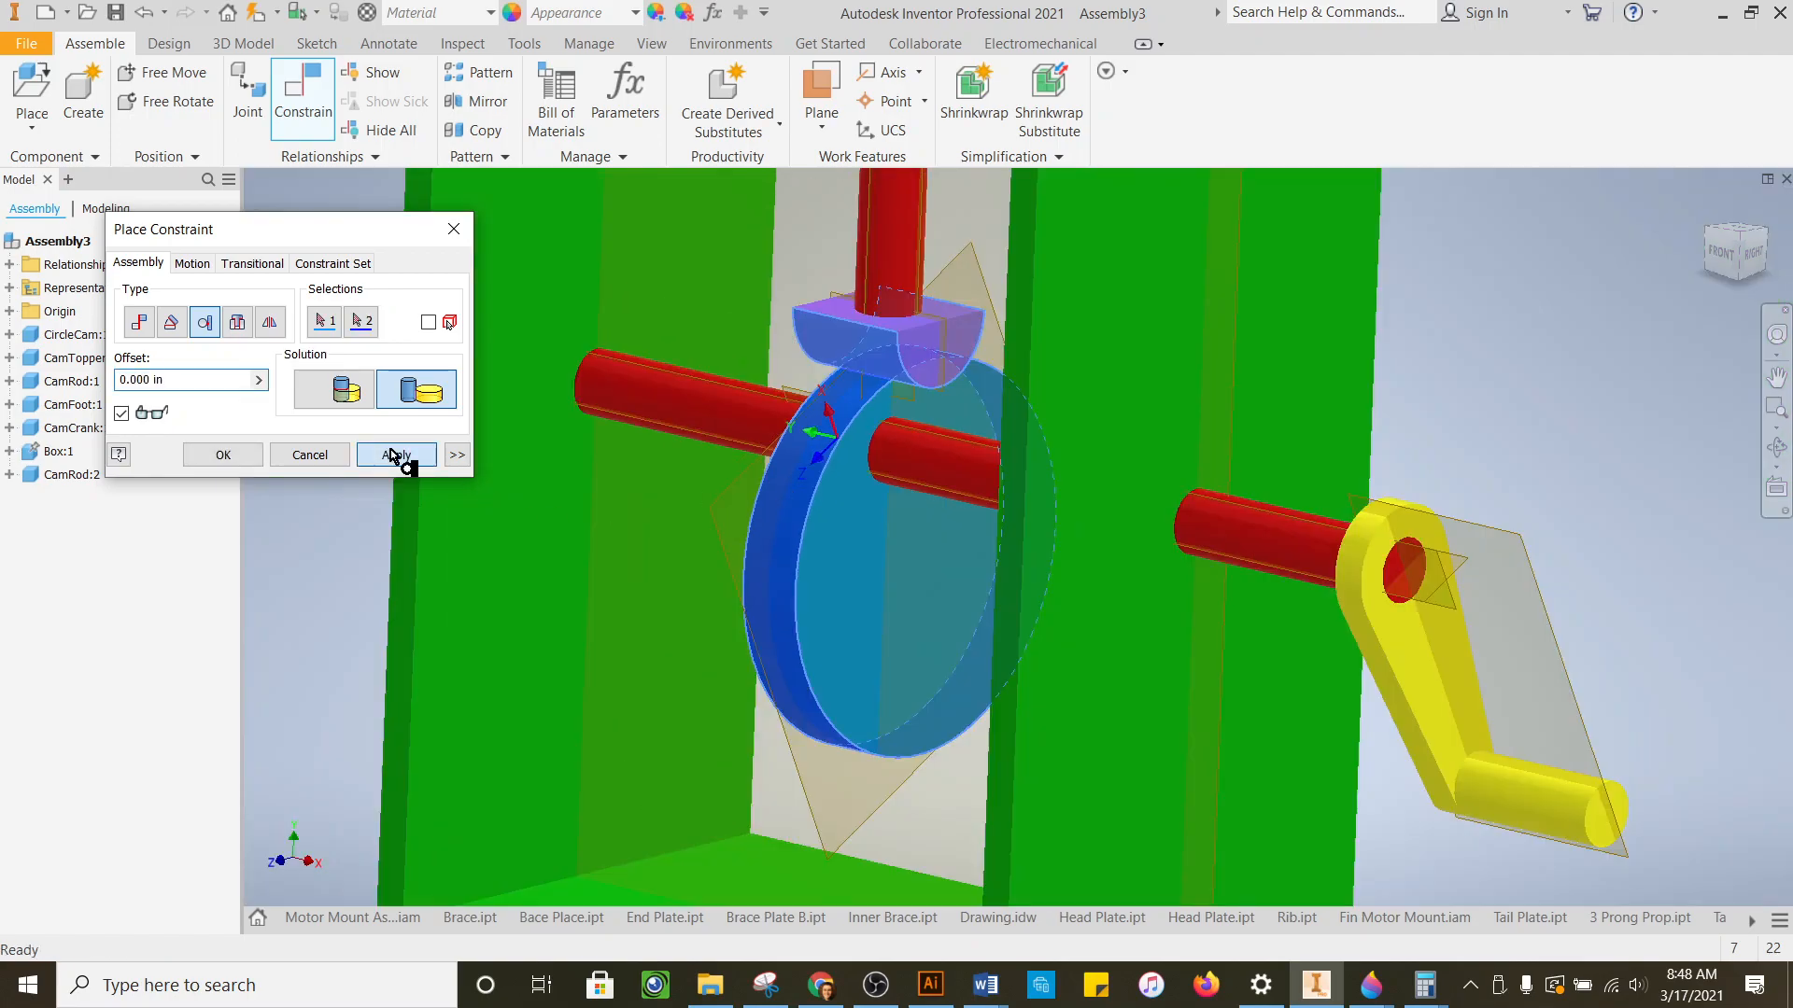
{"action": "left_click", "coordinate": [397, 455]}
{"action": "key", "text": "Escape"}
- Crank the CamCrank upward to test the CamFoot's motion, and undo both that rotation and the tangent constraint
{"action": "scroll", "coordinate": [733, 518], "scroll_direction": "down", "scroll_amount": 4}
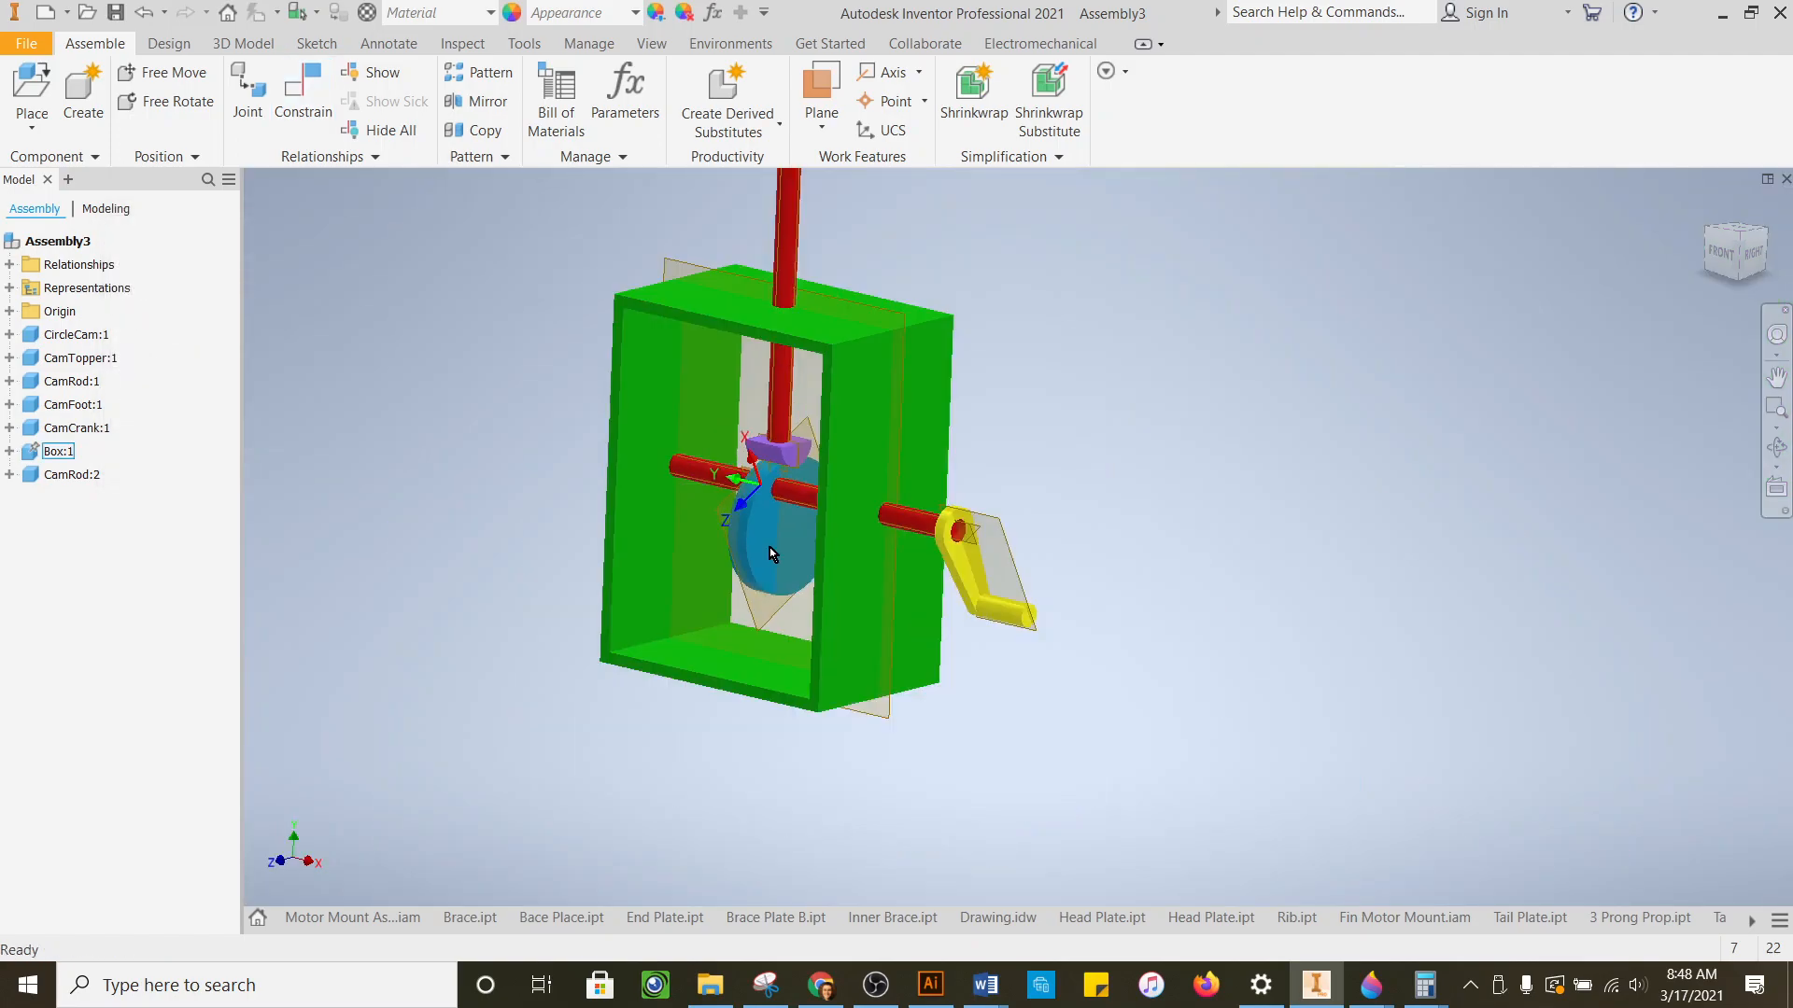
{"action": "left_click_drag", "start_coordinate": [1003, 603], "coordinate": [992, 420]}
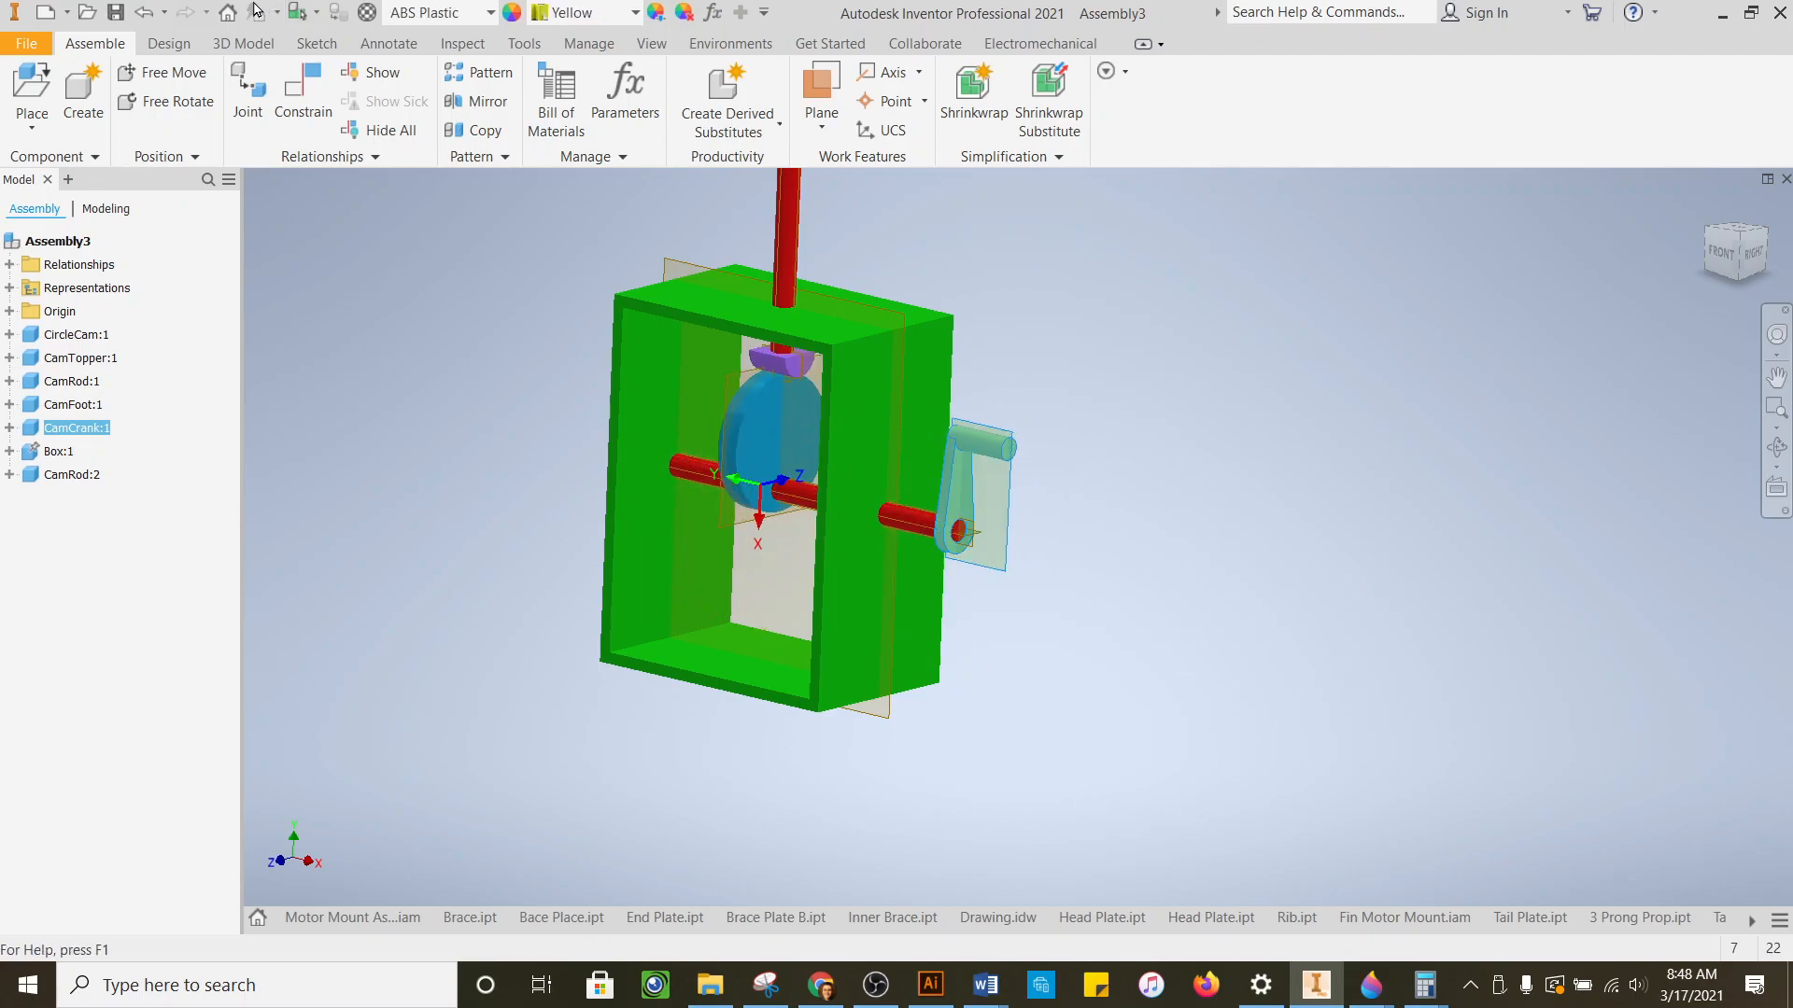
{"action": "left_click", "coordinate": [145, 10]}
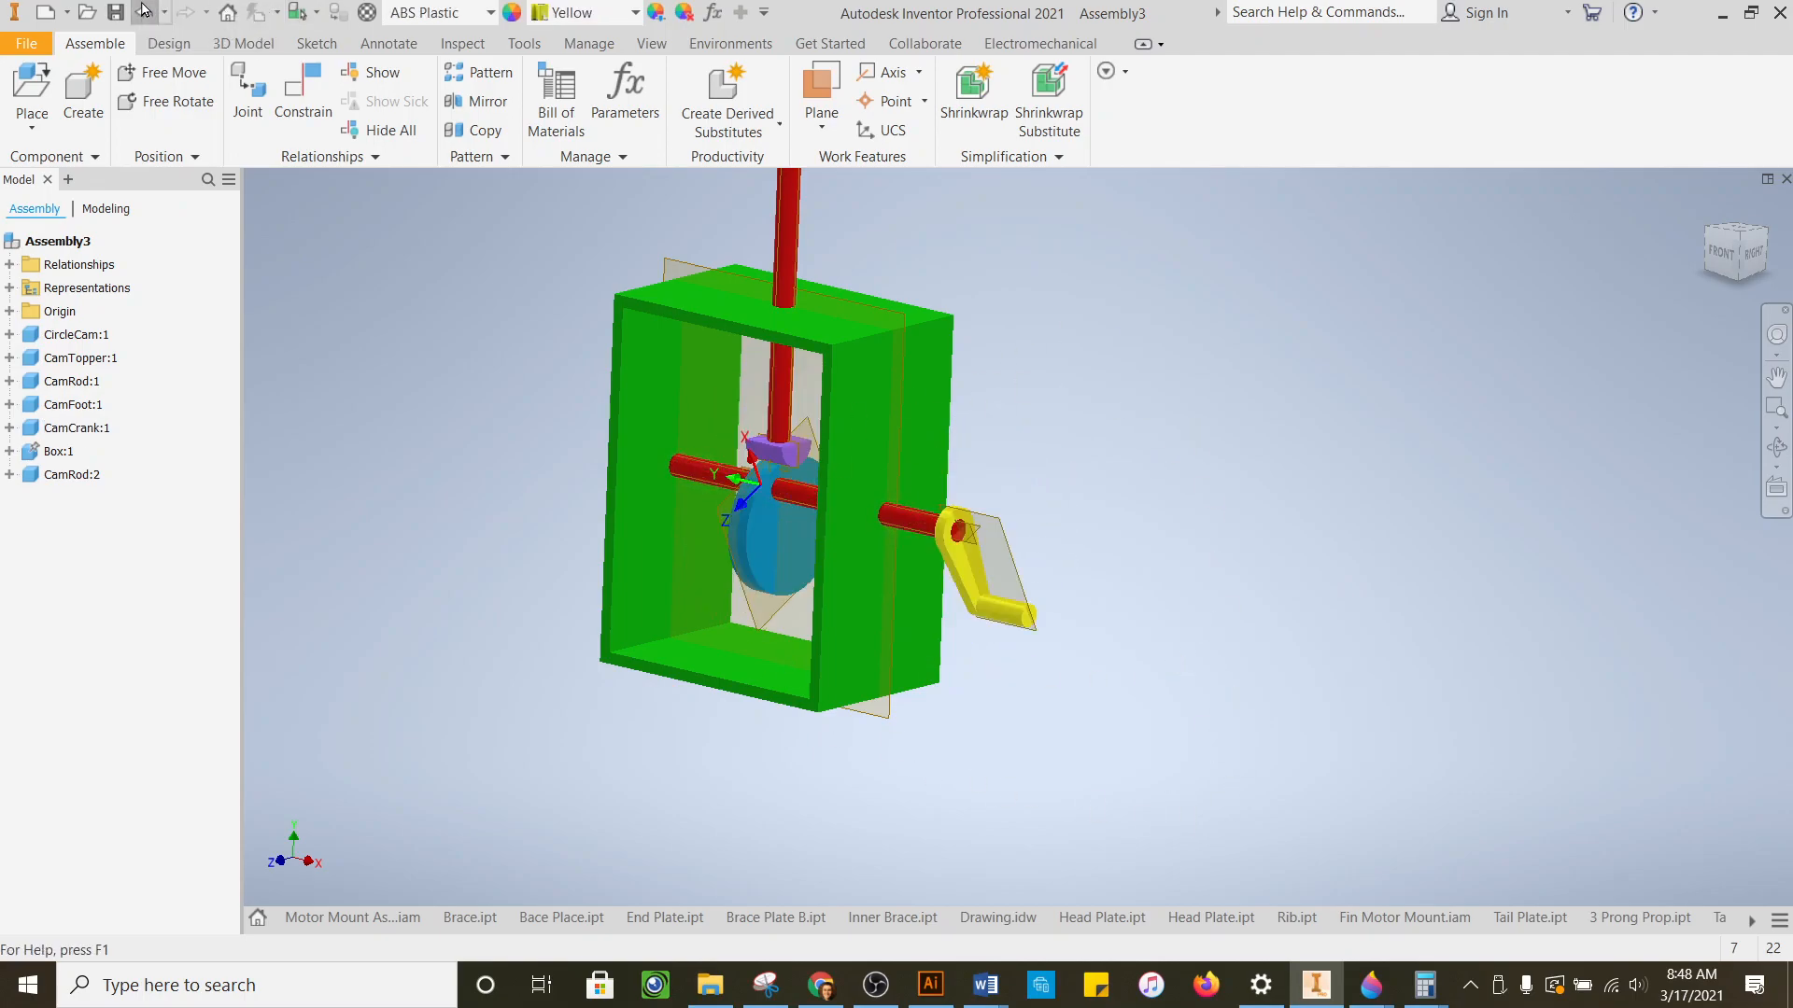
{"action": "left_click", "coordinate": [145, 9]}
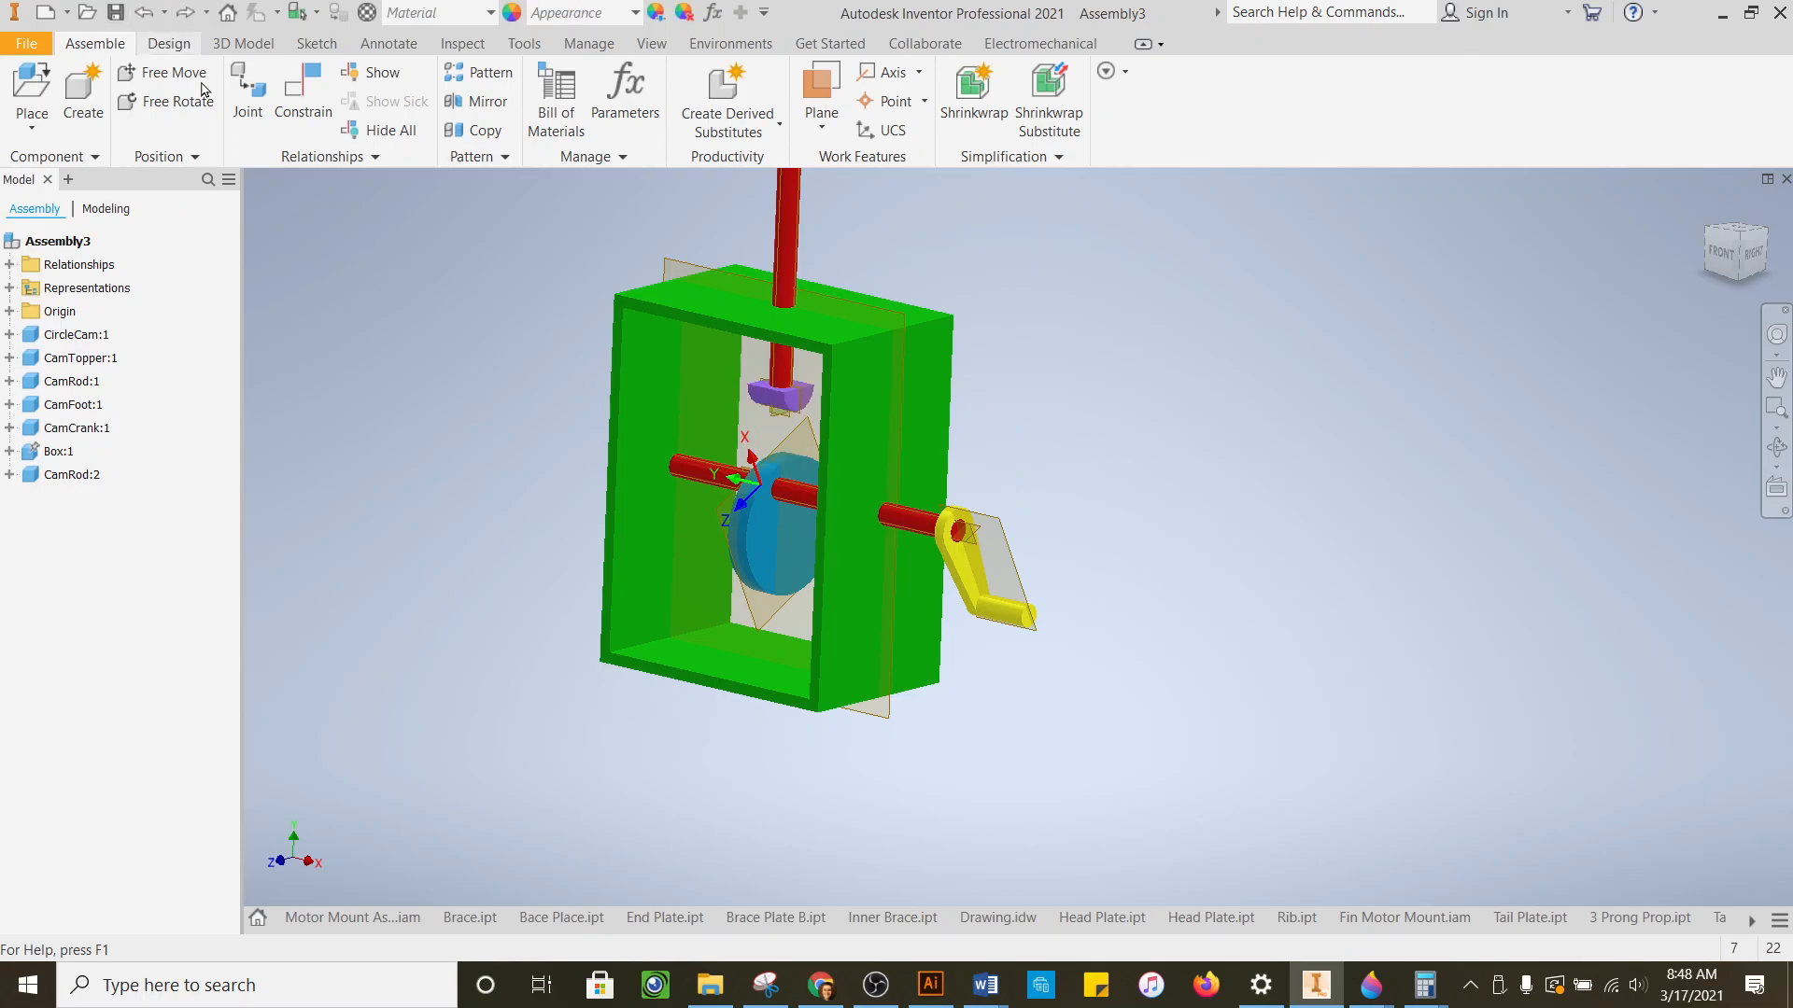
- Reapply the outside tangent constraint between the CamFoot's curved face and the CircleCam's rim with a 0.000 in offset
{"action": "scroll", "coordinate": [747, 393], "scroll_direction": "down", "scroll_amount": 2}
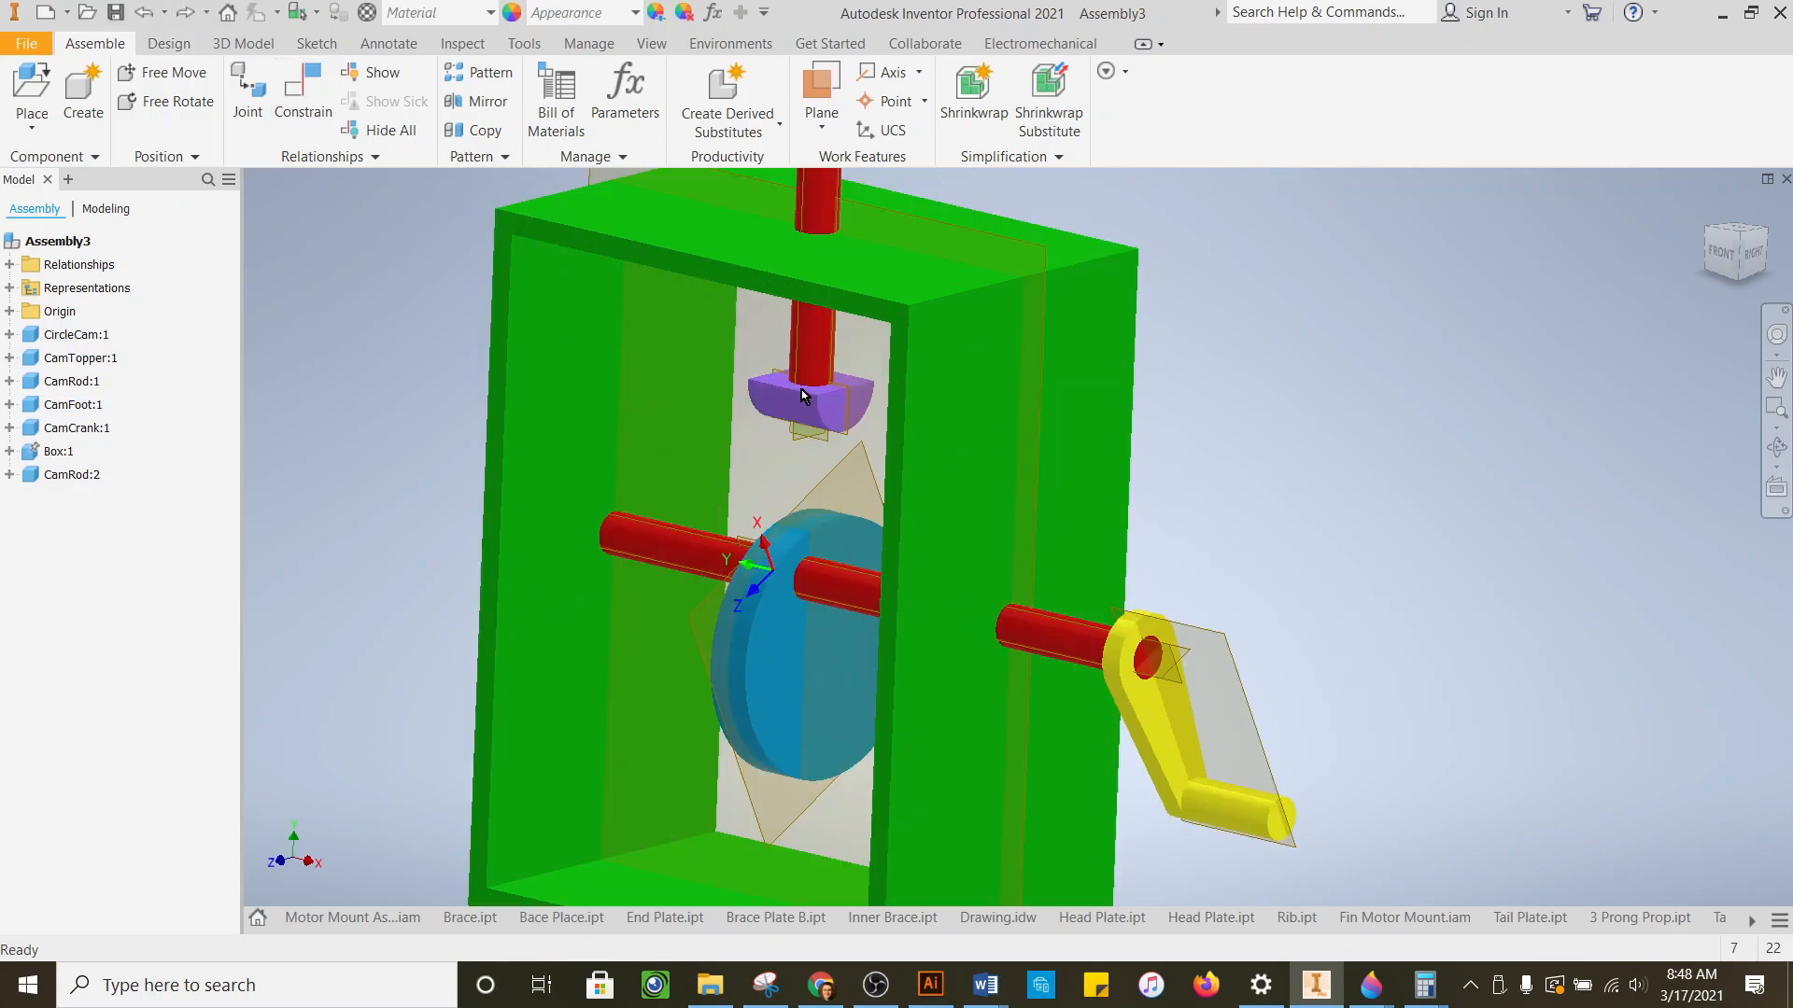
{"action": "left_click", "coordinate": [304, 94]}
{"action": "left_click", "coordinate": [204, 323]}
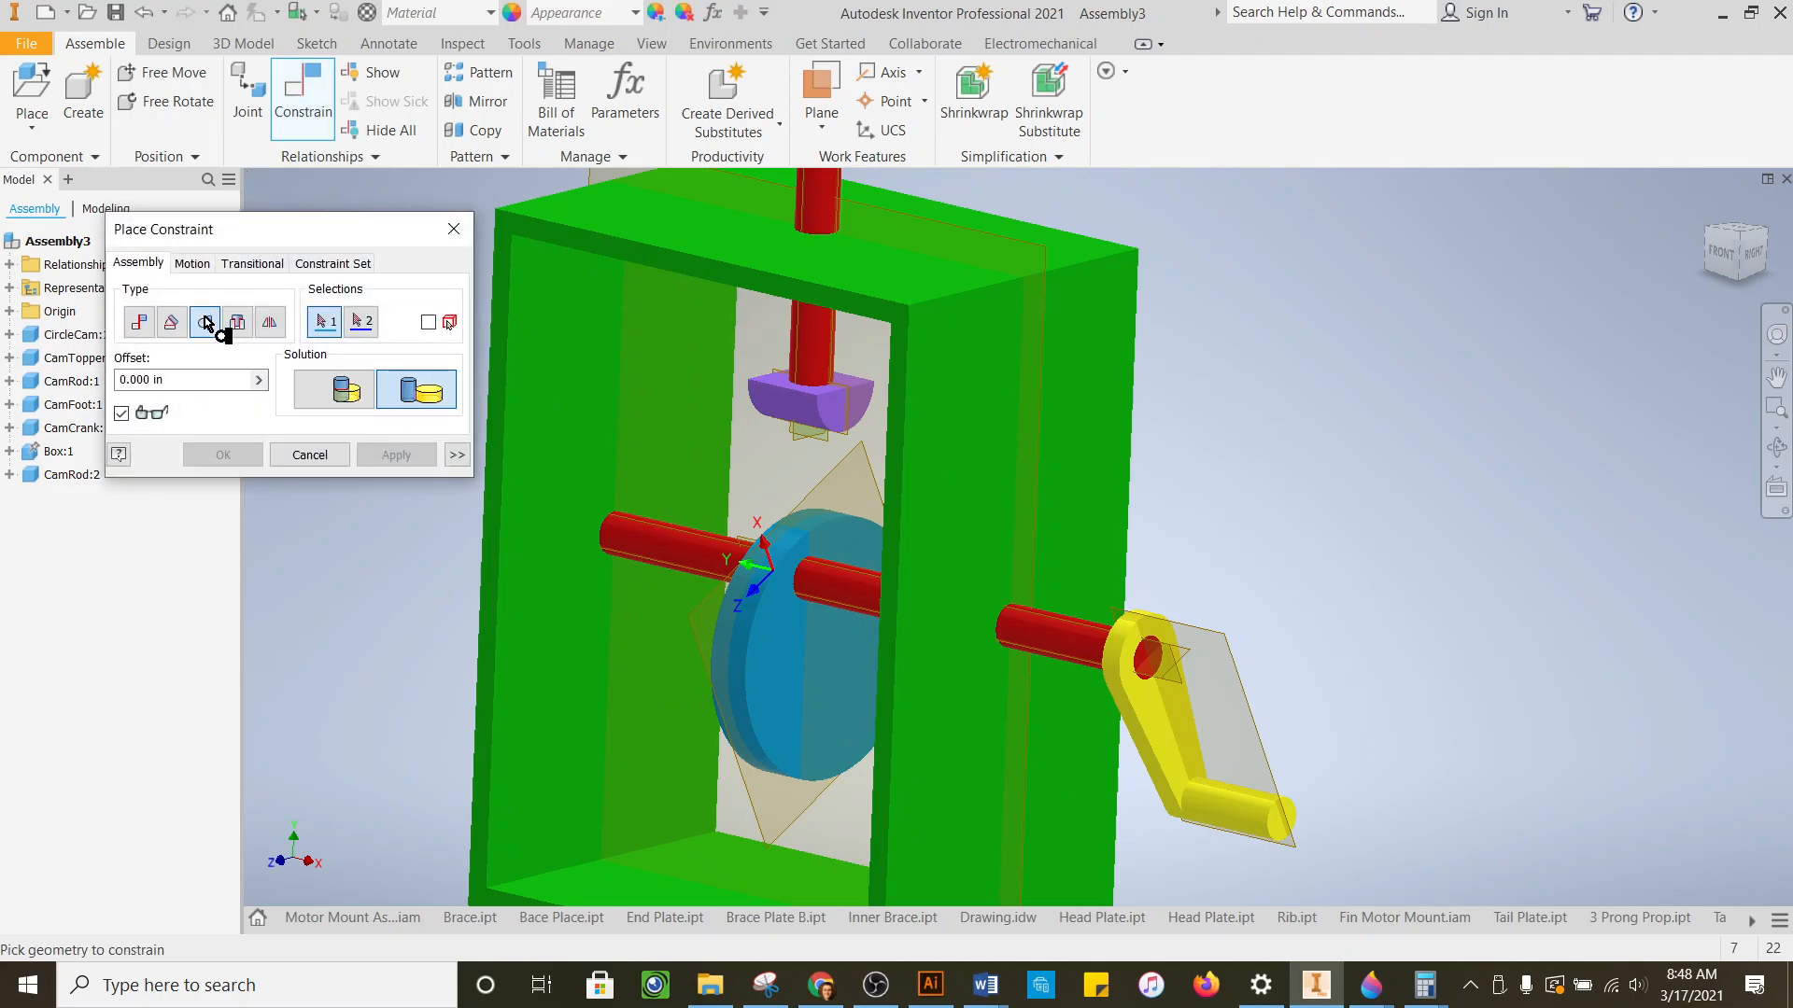
{"action": "scroll", "coordinate": [788, 416], "scroll_direction": "down", "scroll_amount": 4}
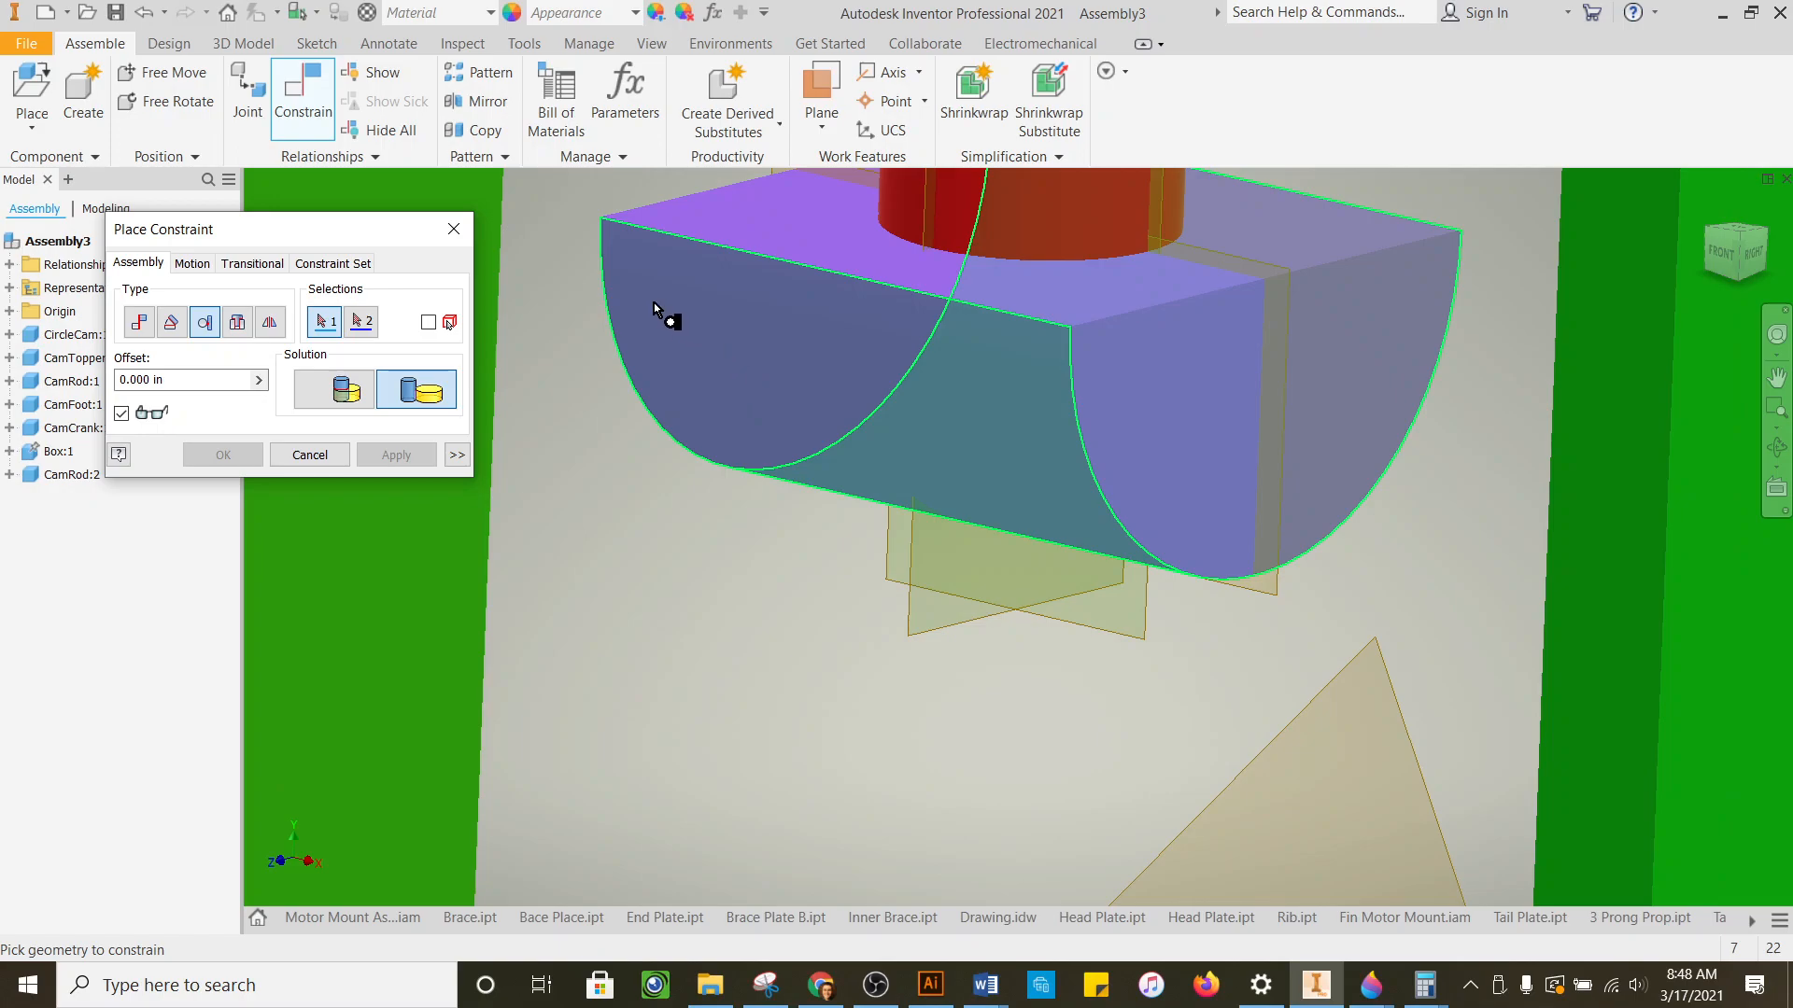
{"action": "mouse_move", "coordinate": [684, 338]}
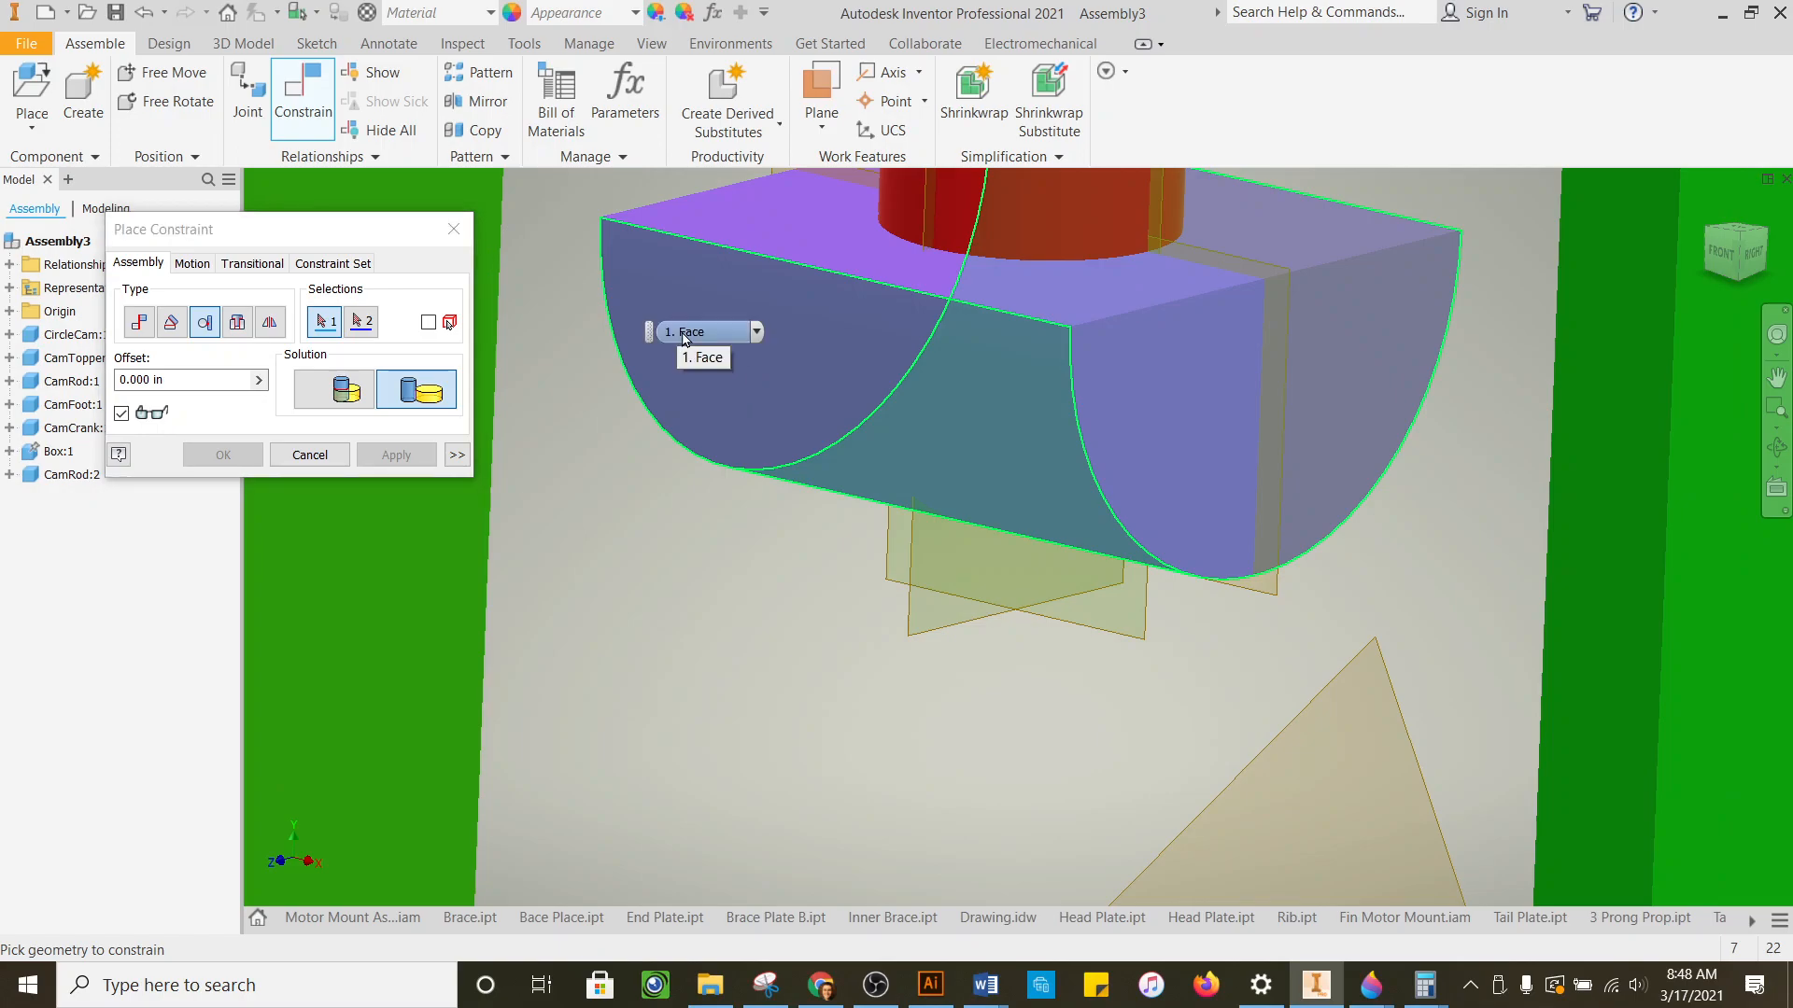
{"action": "left_click", "coordinate": [696, 343]}
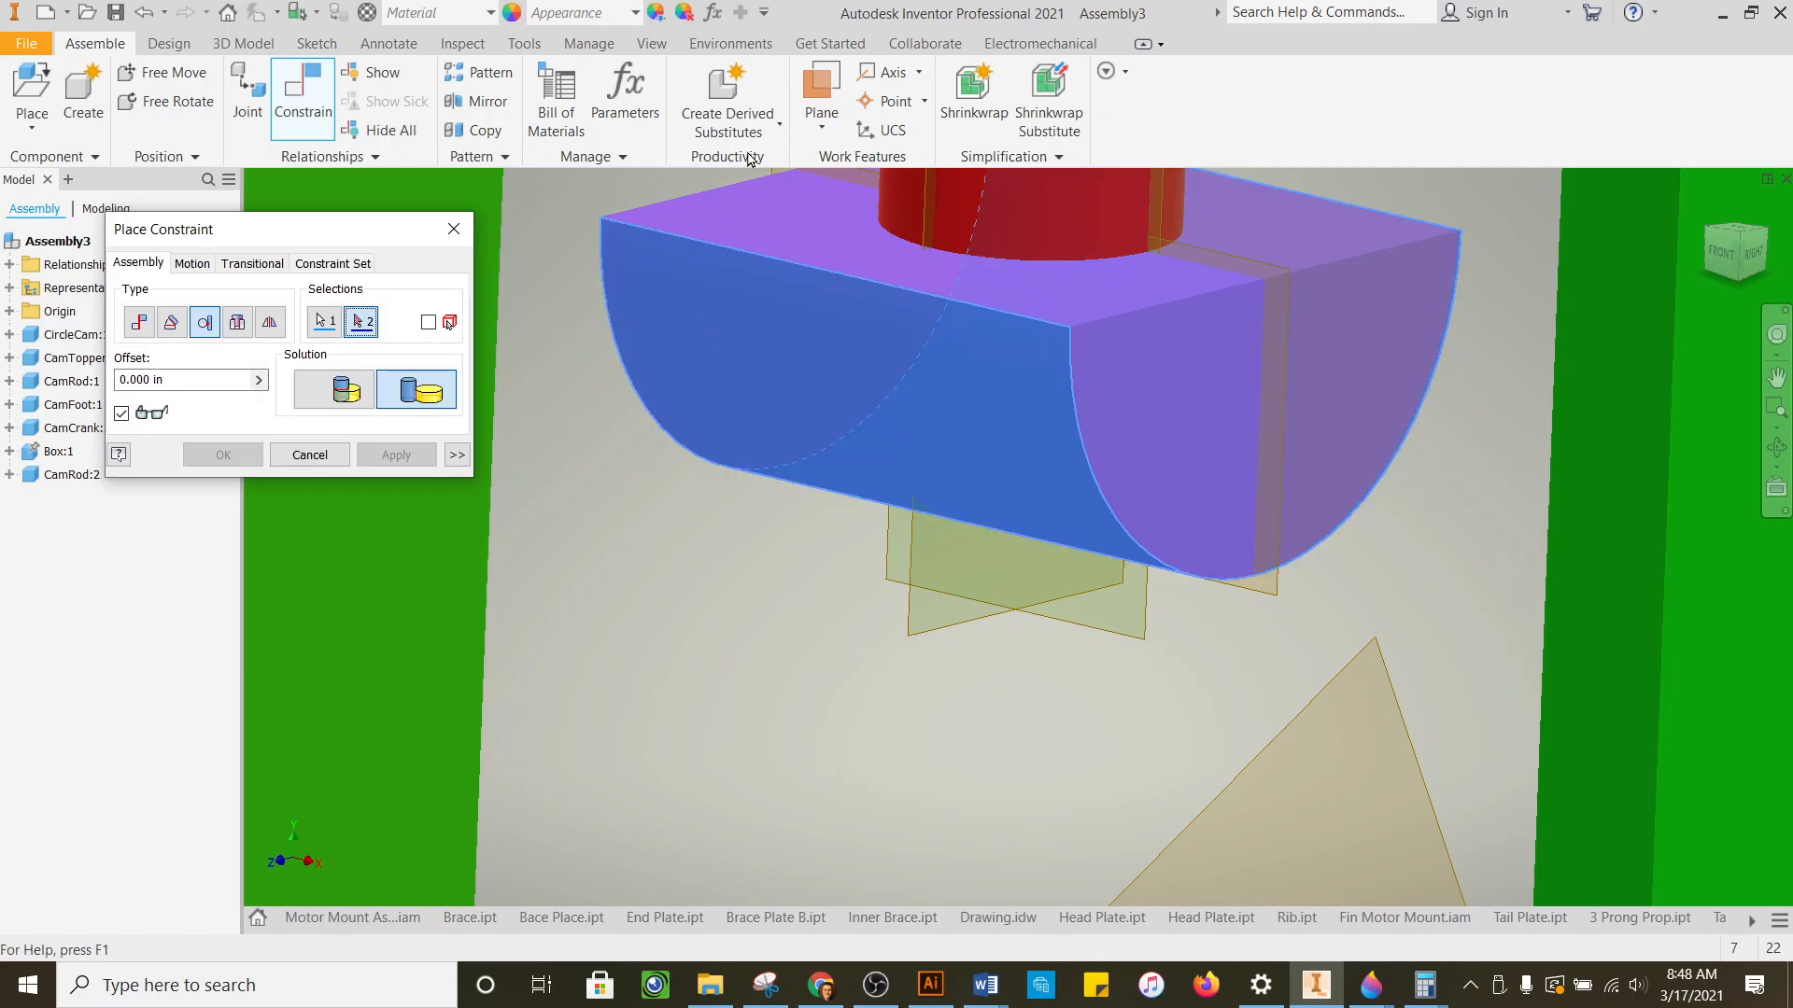
{"action": "scroll", "coordinate": [859, 493], "scroll_direction": "up", "scroll_amount": 5}
{"action": "scroll", "coordinate": [818, 560], "scroll_direction": "down", "scroll_amount": 6}
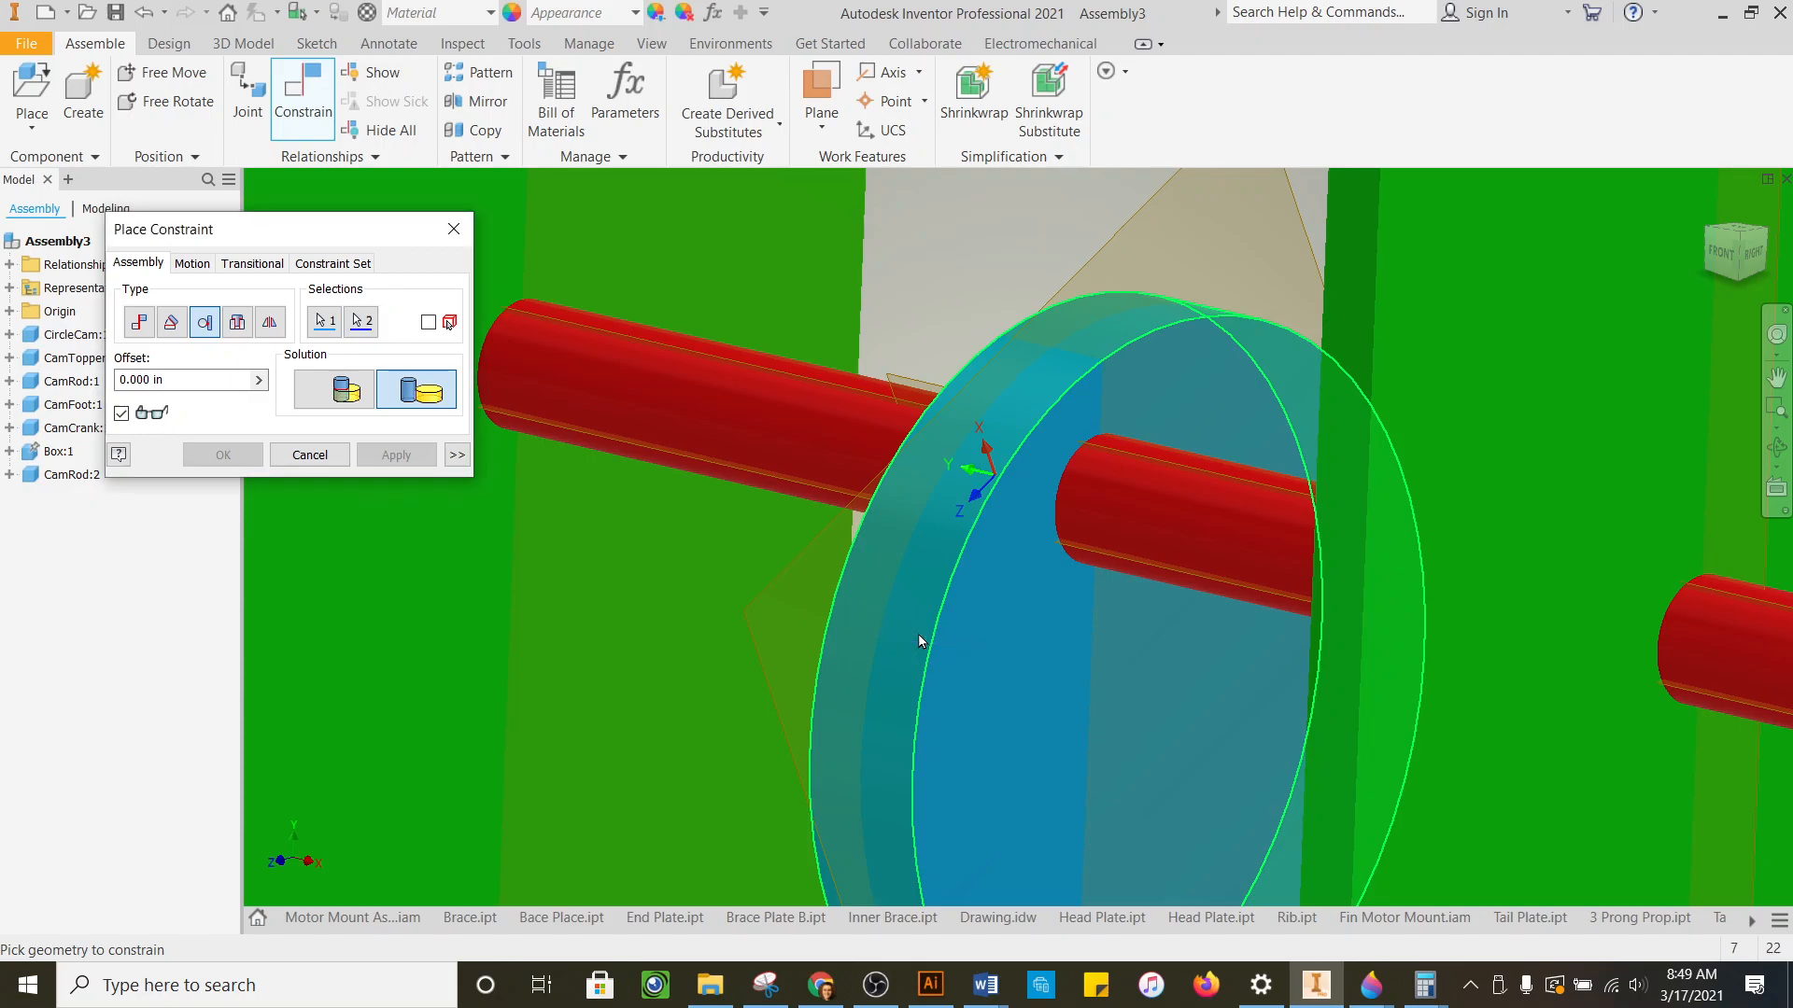
{"action": "left_click", "coordinate": [919, 637]}
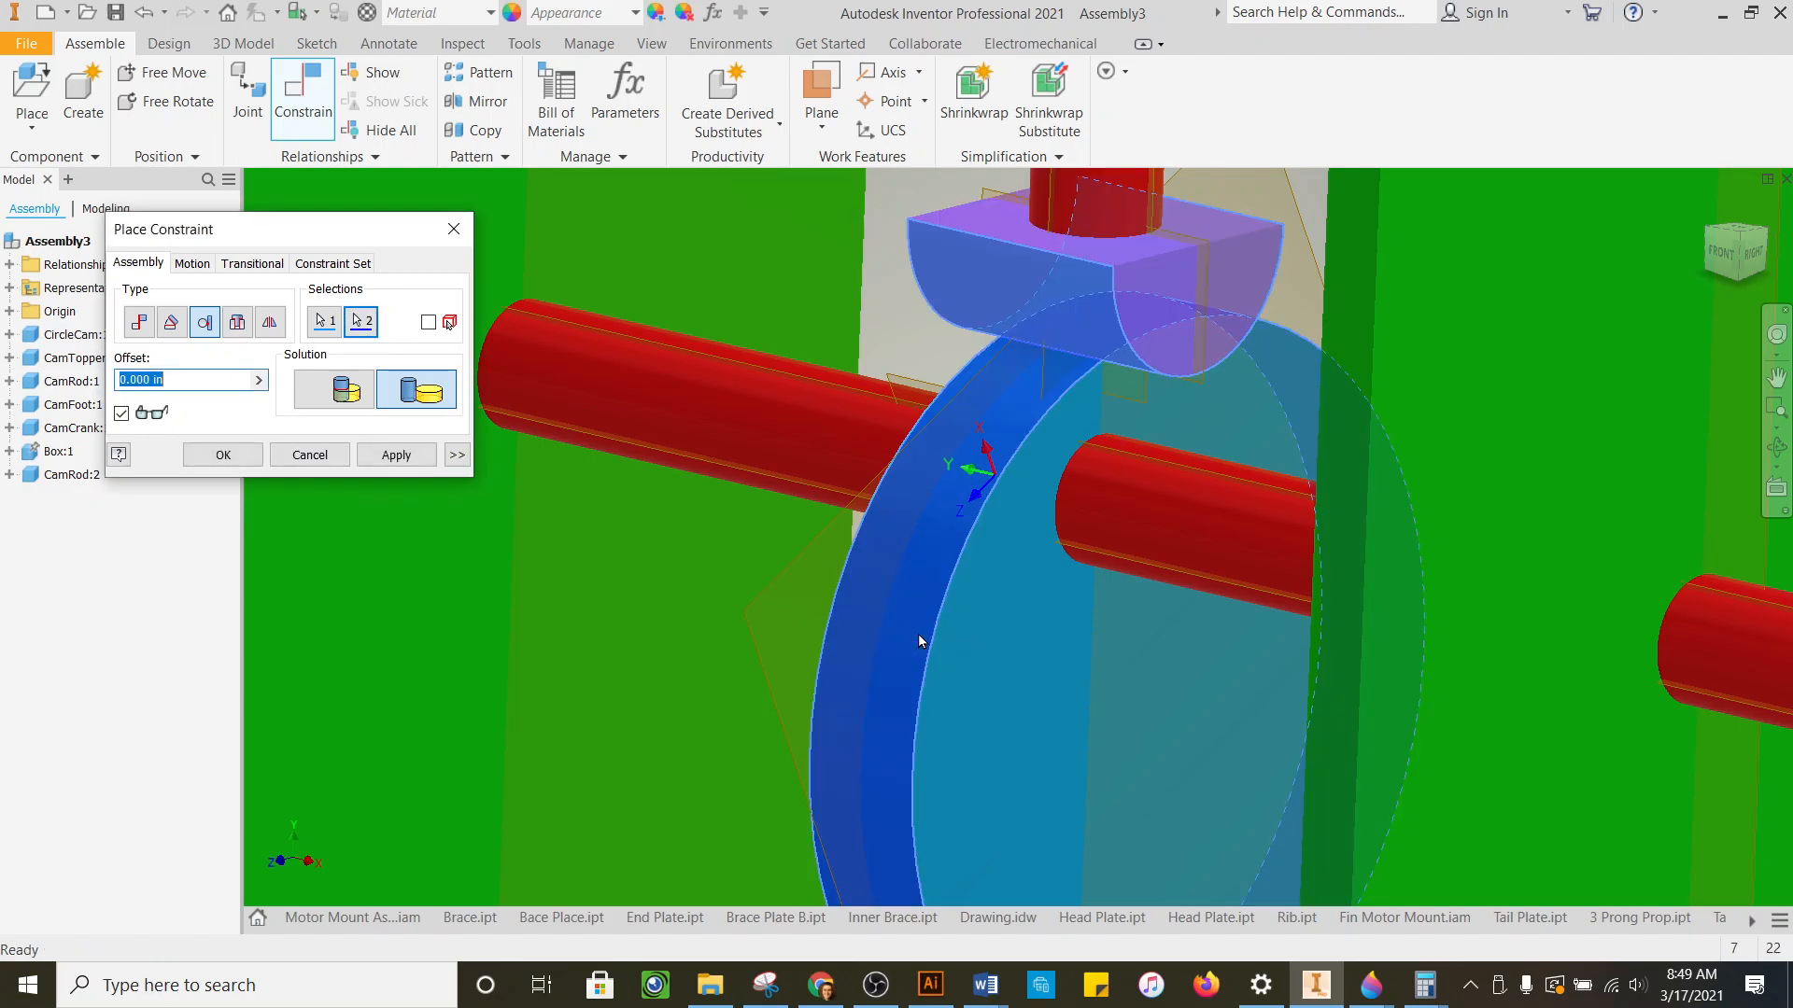
{"action": "left_click", "coordinate": [396, 455]}
{"action": "scroll", "coordinate": [568, 428], "scroll_direction": "down", "scroll_amount": 3}
{"action": "left_click", "coordinate": [309, 455]}
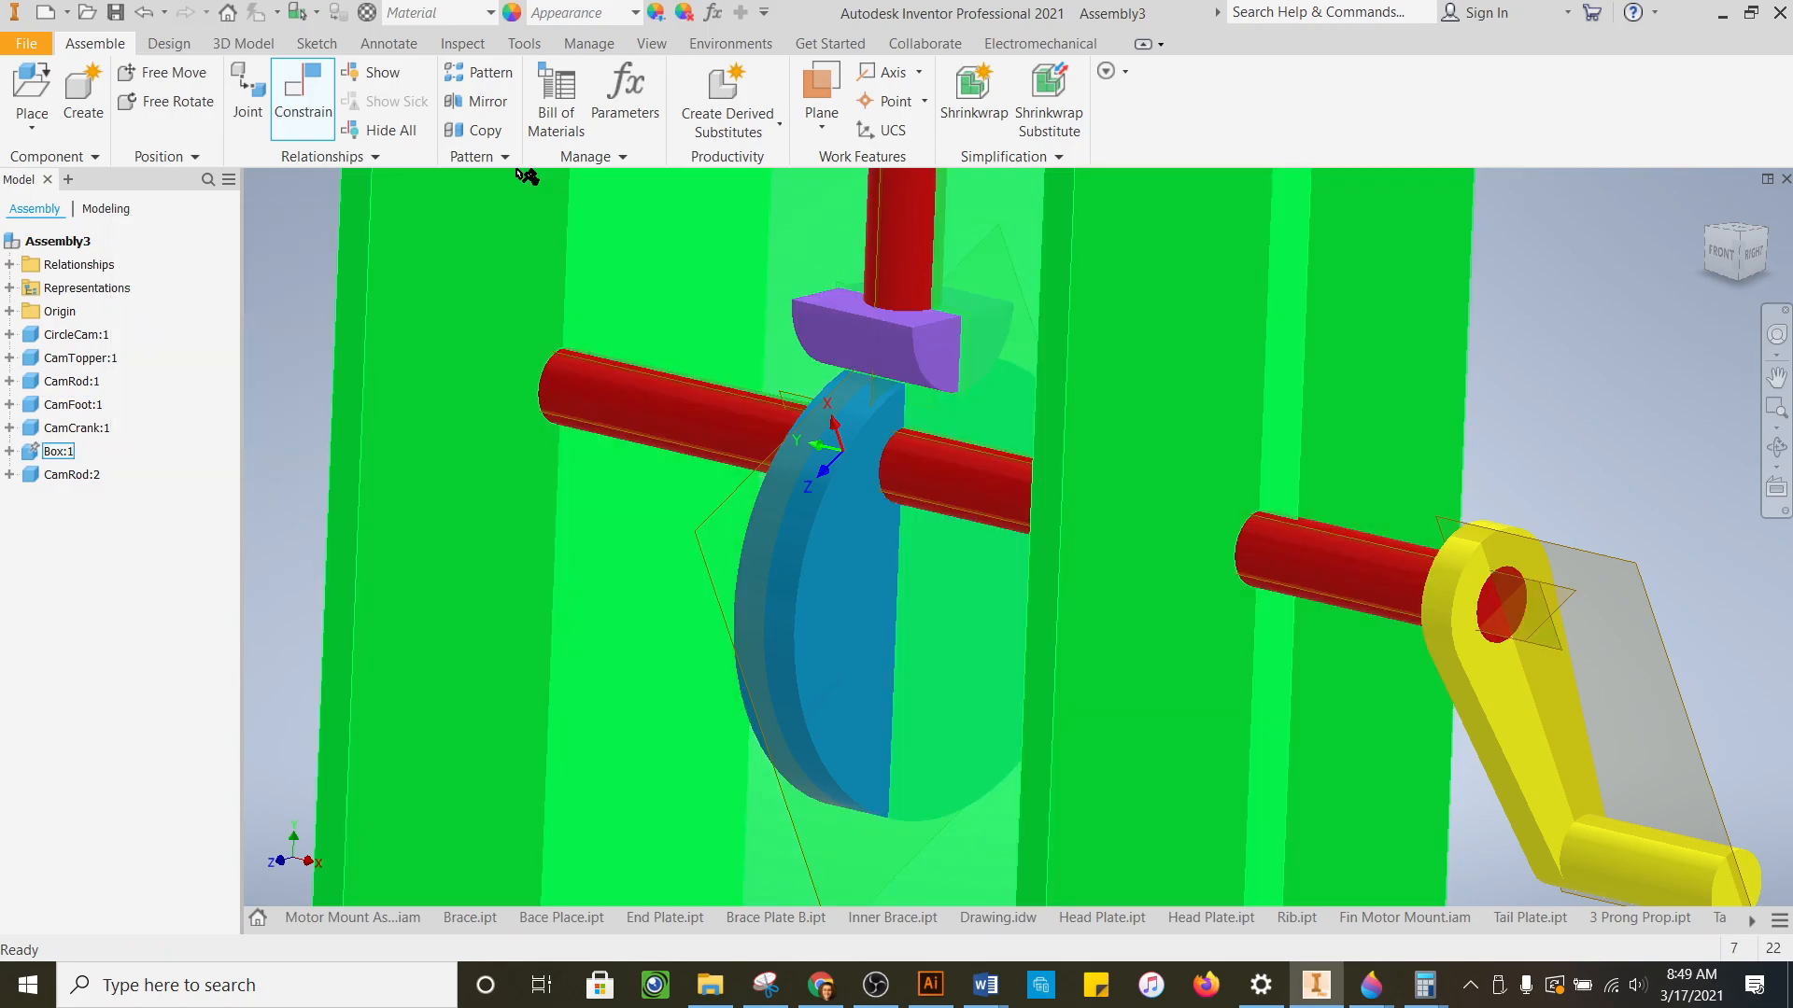
- Turn the CamCrank to check how the CamFoot rides on the CircleCam, and undo the rotation and tangent constraint
{"action": "scroll", "coordinate": [988, 570], "scroll_direction": "down", "scroll_amount": 6}
{"action": "left_click_drag", "start_coordinate": [1170, 645], "coordinate": [980, 705]}
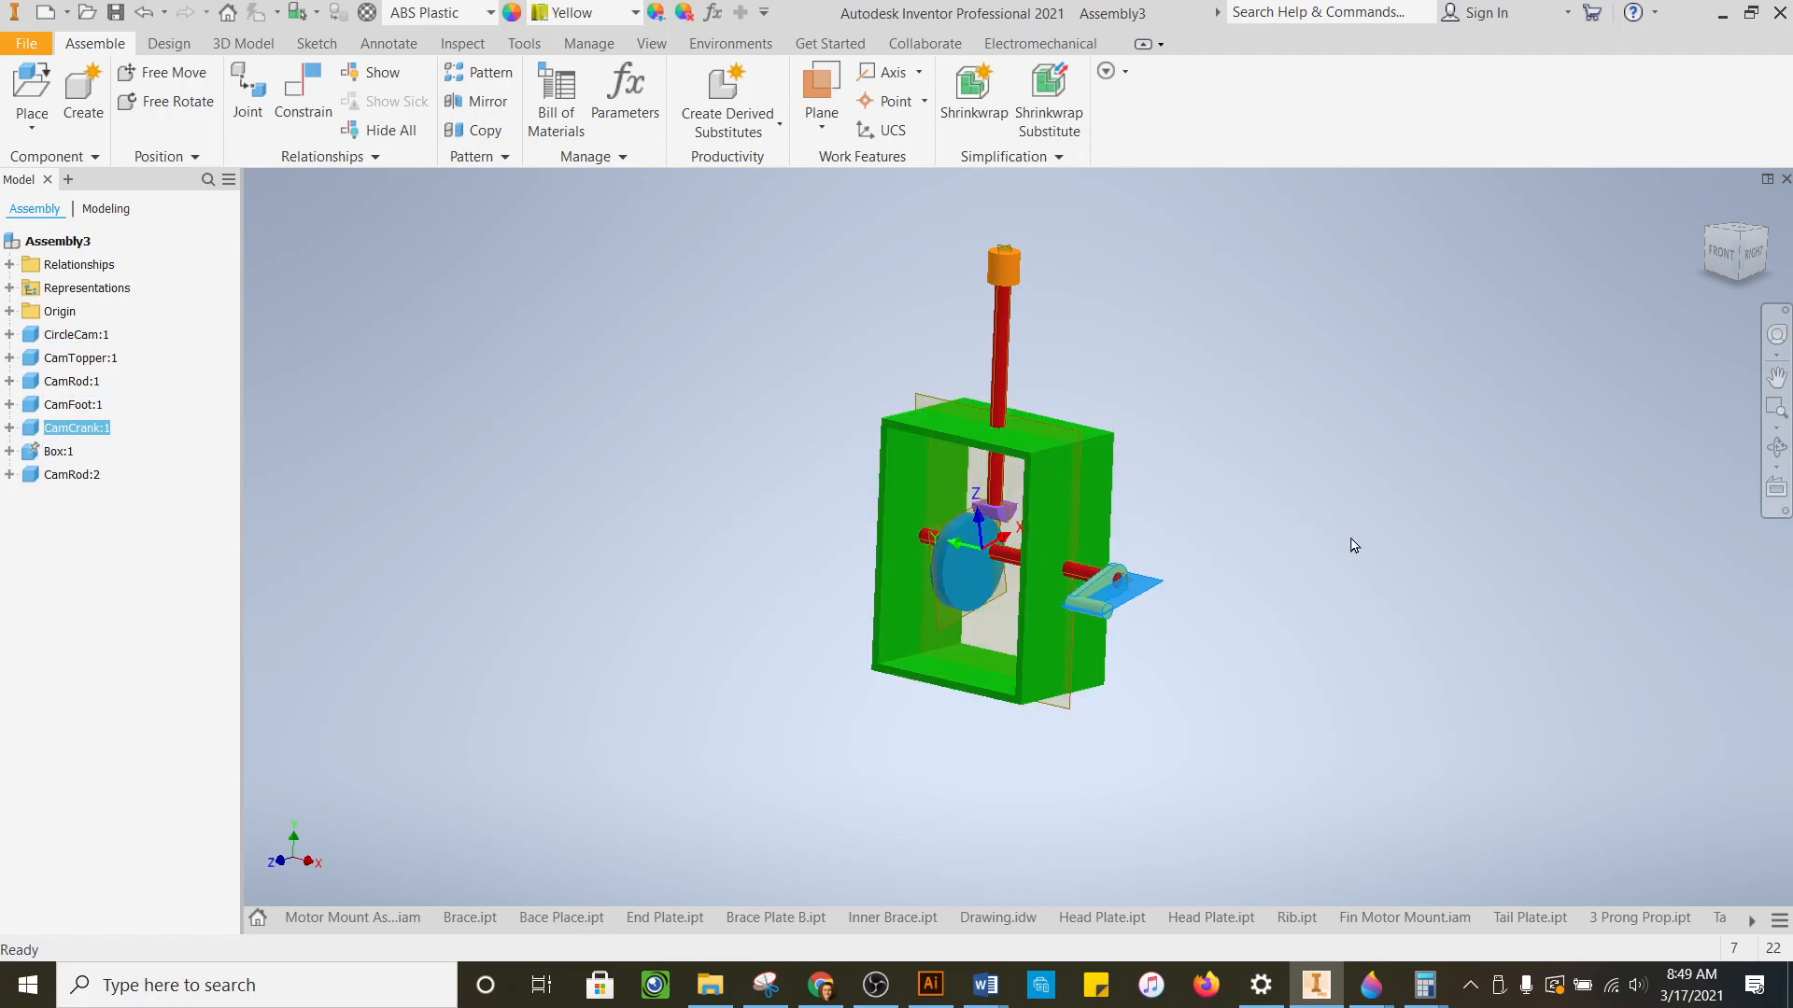
{"action": "scroll", "coordinate": [1109, 533], "scroll_direction": "down", "scroll_amount": 5}
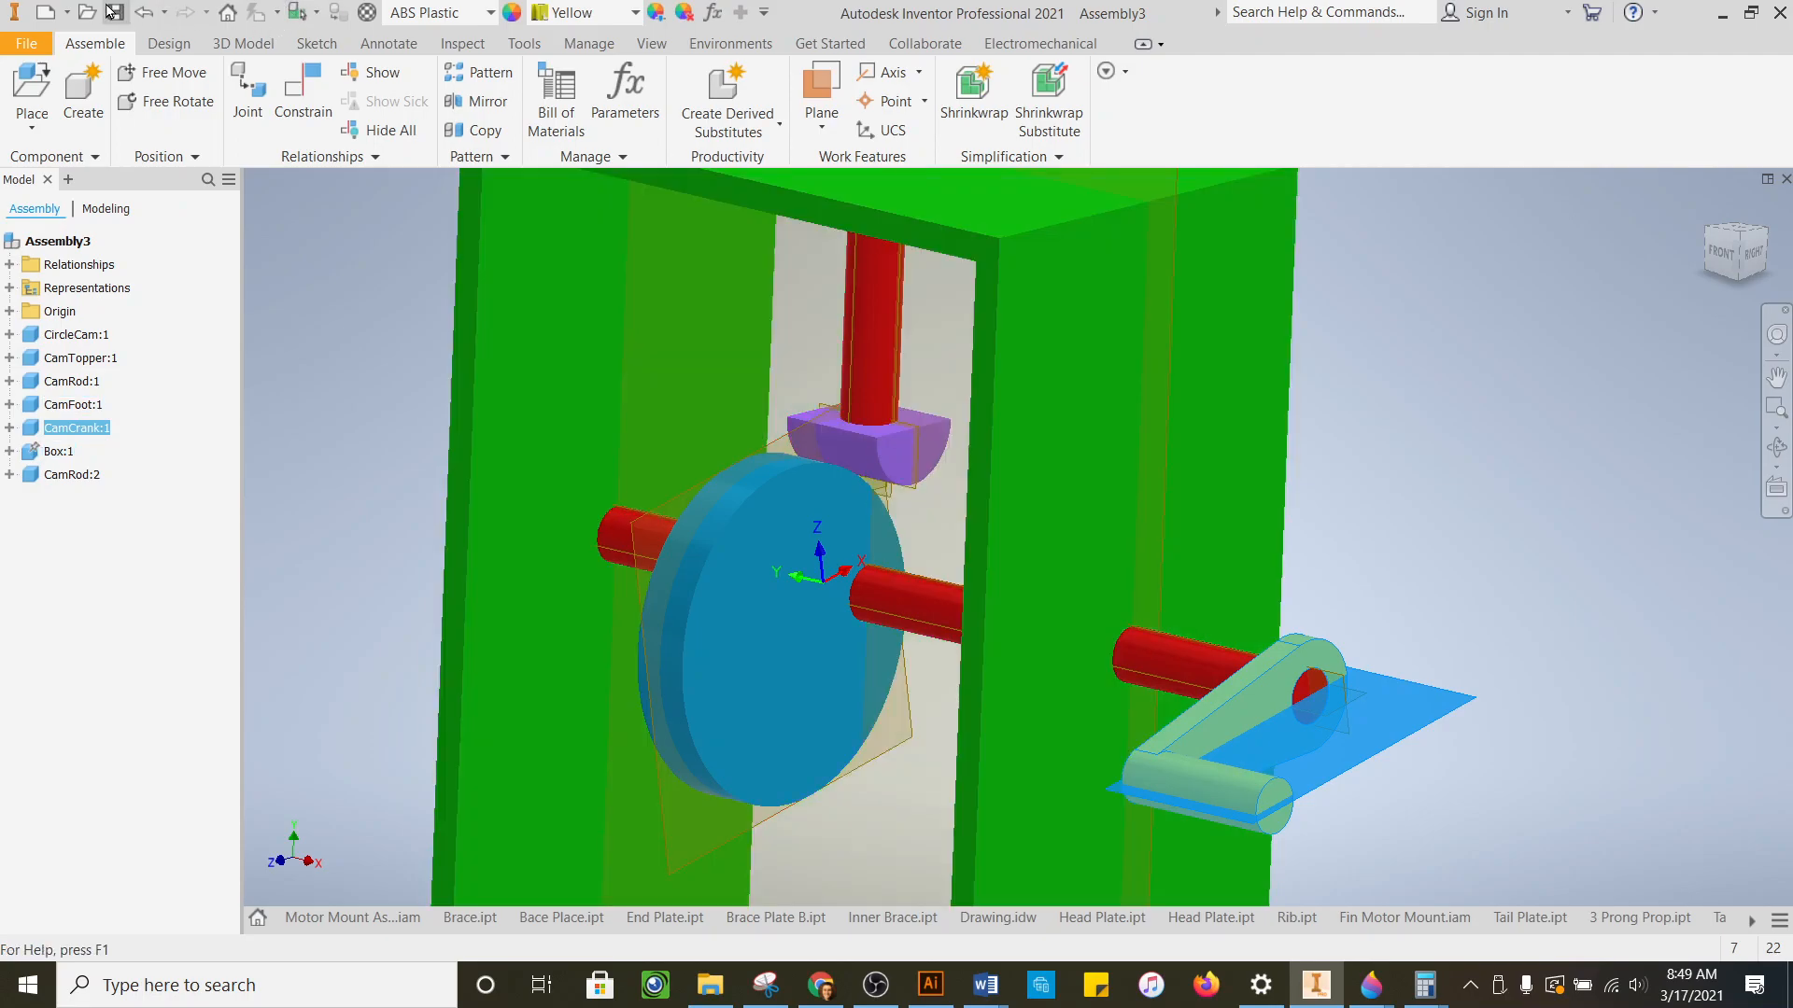
{"action": "left_click", "coordinate": [139, 12]}
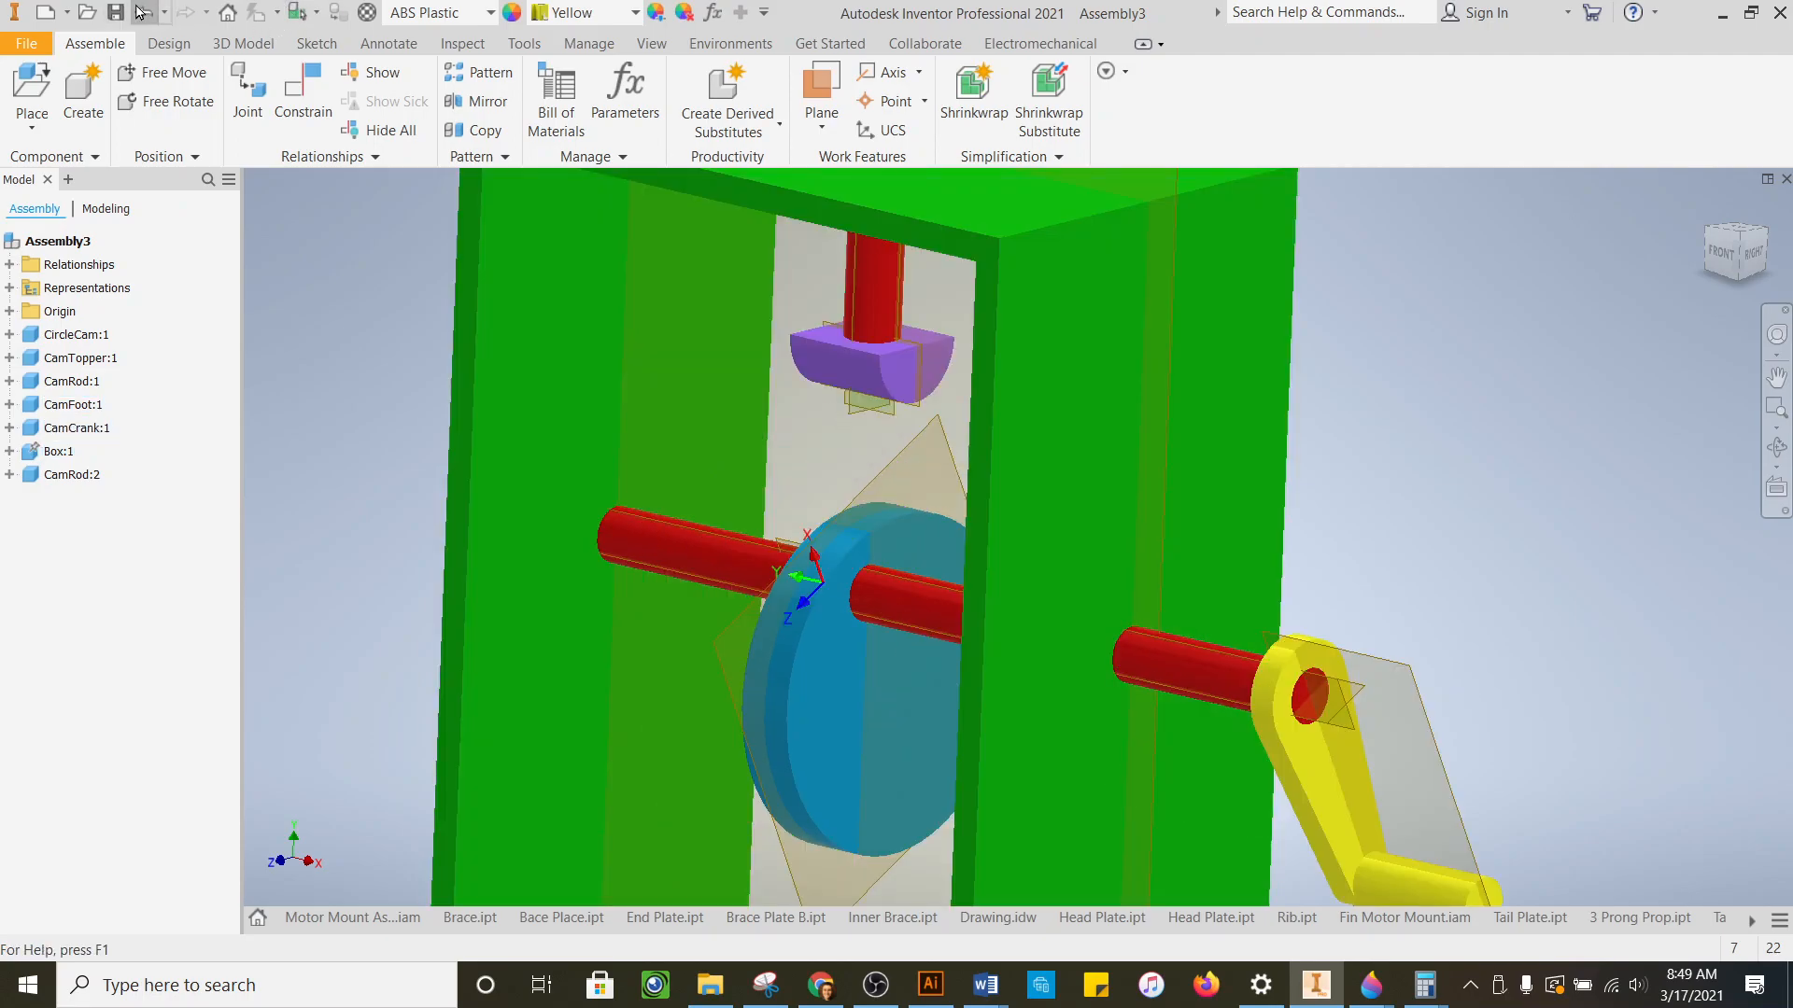
{"action": "left_click", "coordinate": [140, 11]}
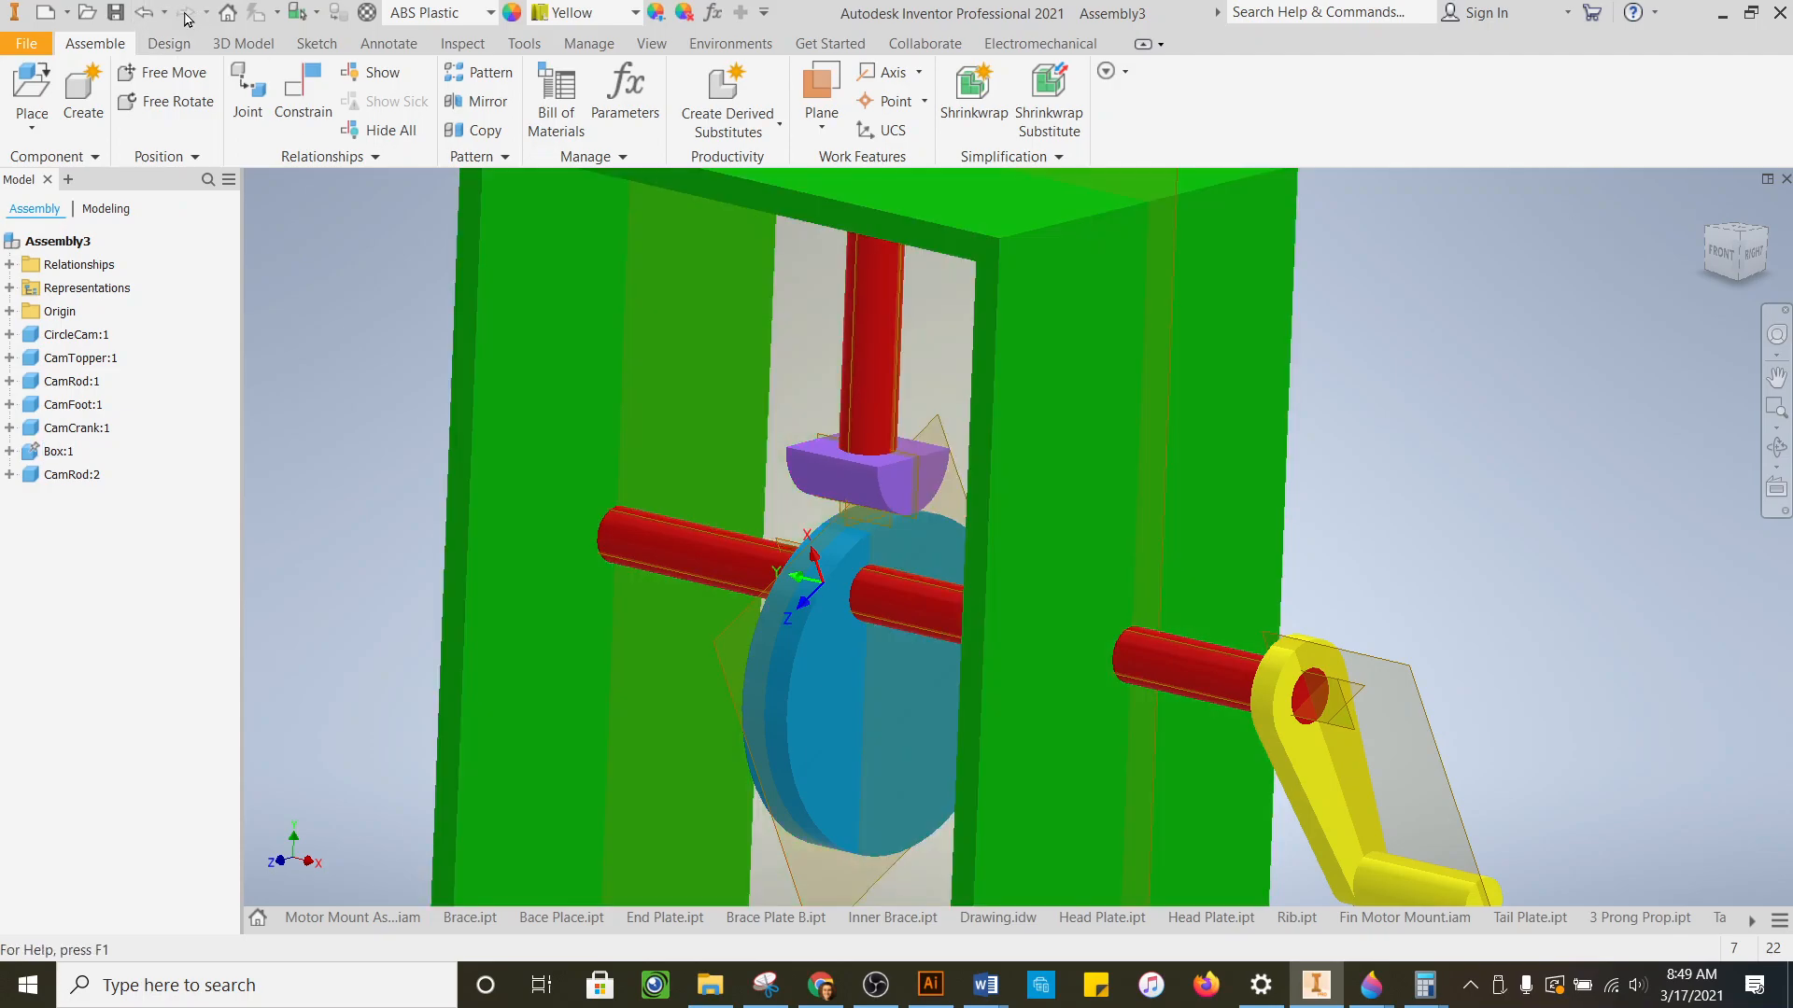
- Twist the CamFoot about its vertical rod and raise it clear of the CircleCam
{"action": "left_click", "coordinate": [808, 446]}
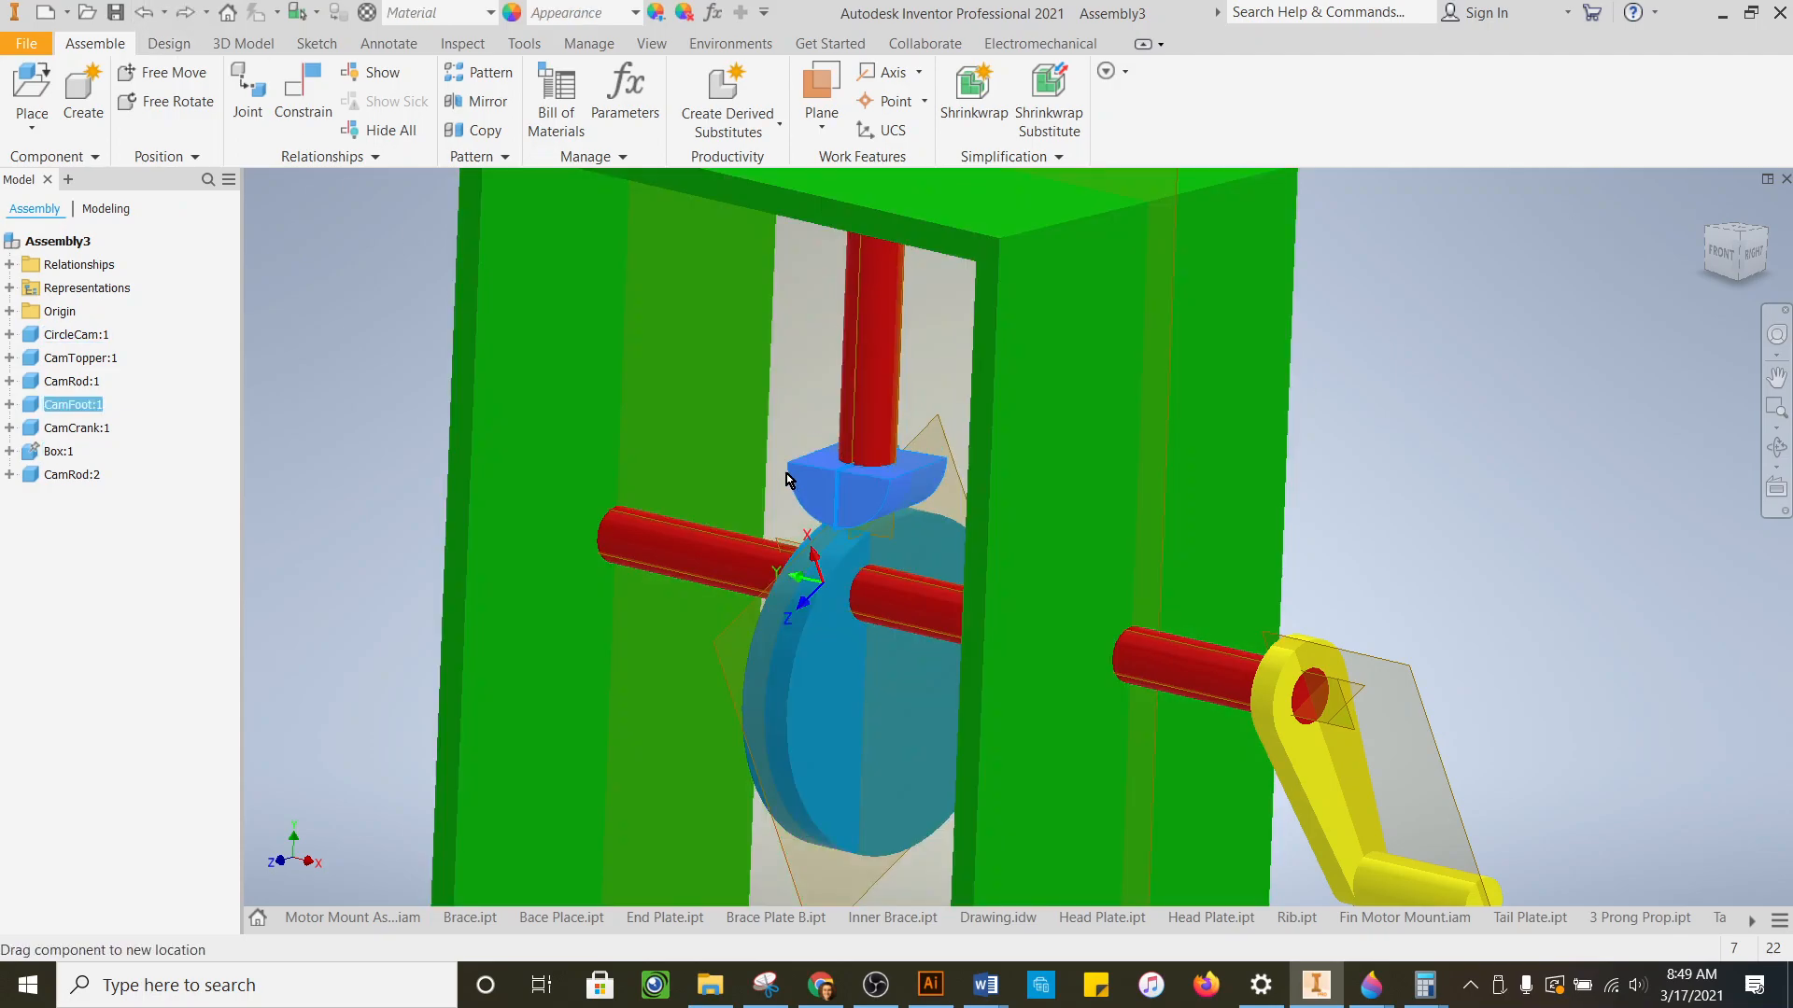
{"action": "left_click_drag", "start_coordinate": [807, 437], "coordinate": [810, 407]}
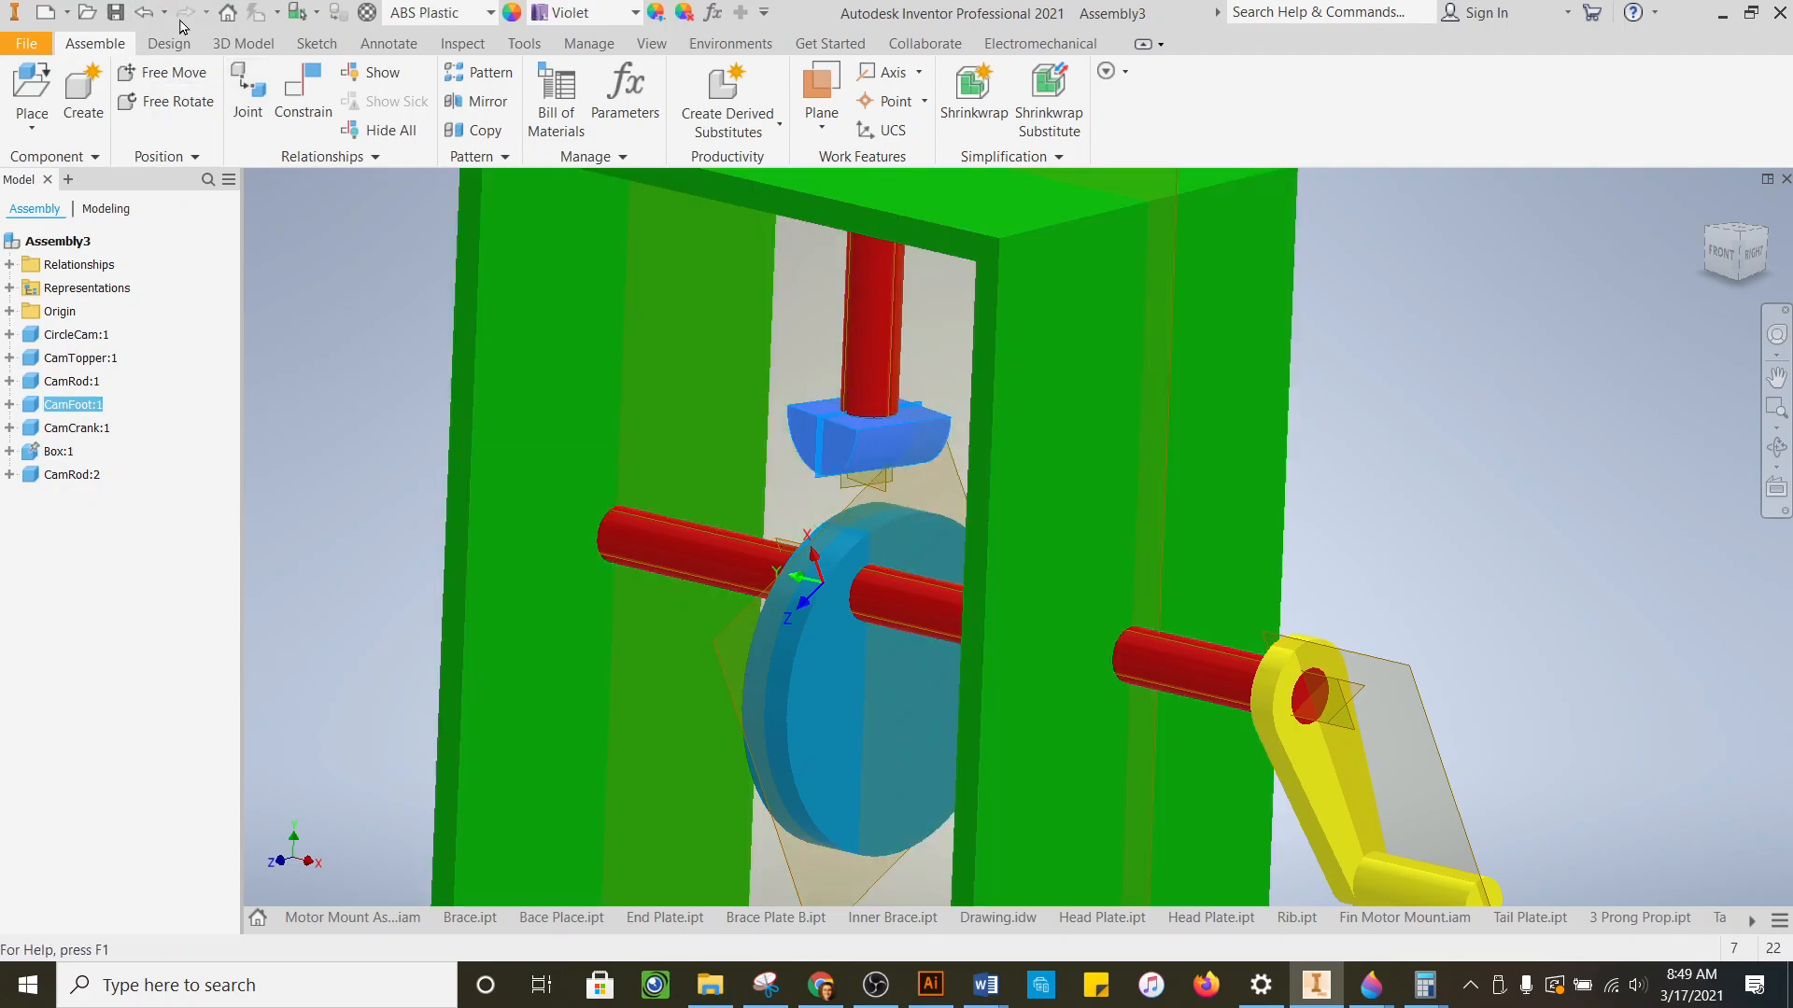
- Apply a 0.000 in mate between the vertical CamRod's origin plane and the CircleCam's work plane, and undo it
{"action": "left_click", "coordinate": [301, 84]}
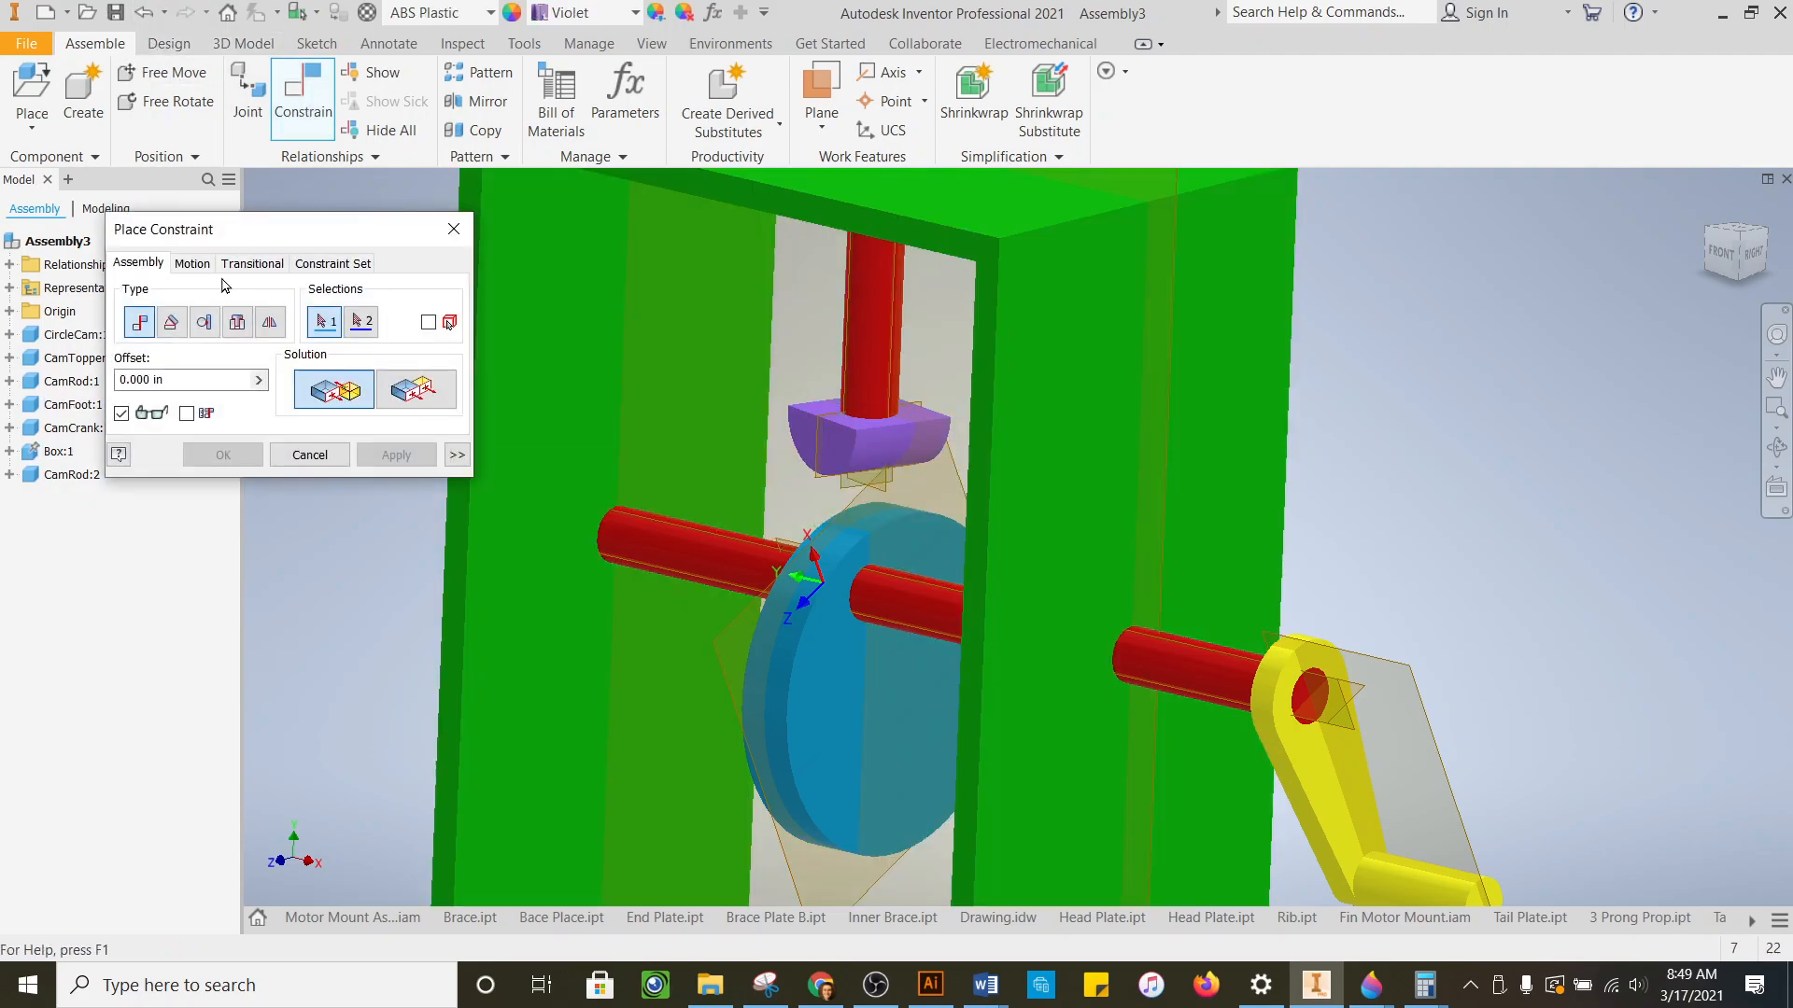
{"action": "left_click", "coordinate": [850, 482]}
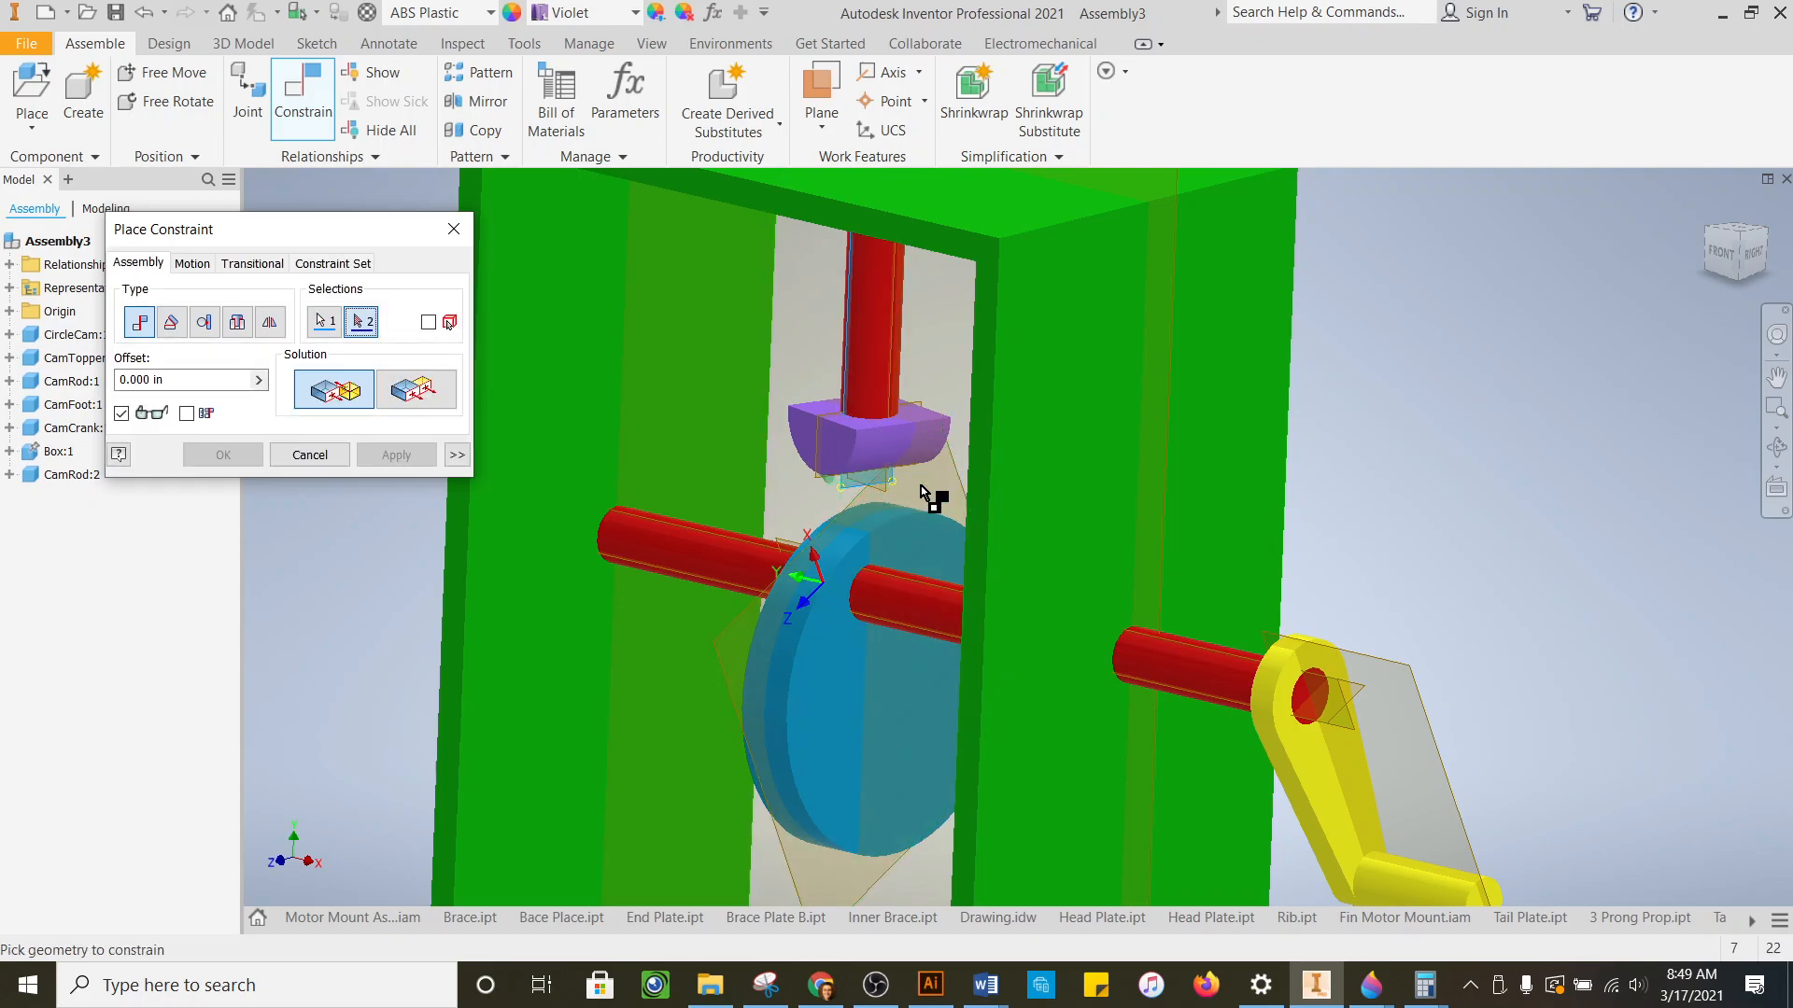
{"action": "left_click", "coordinate": [961, 462]}
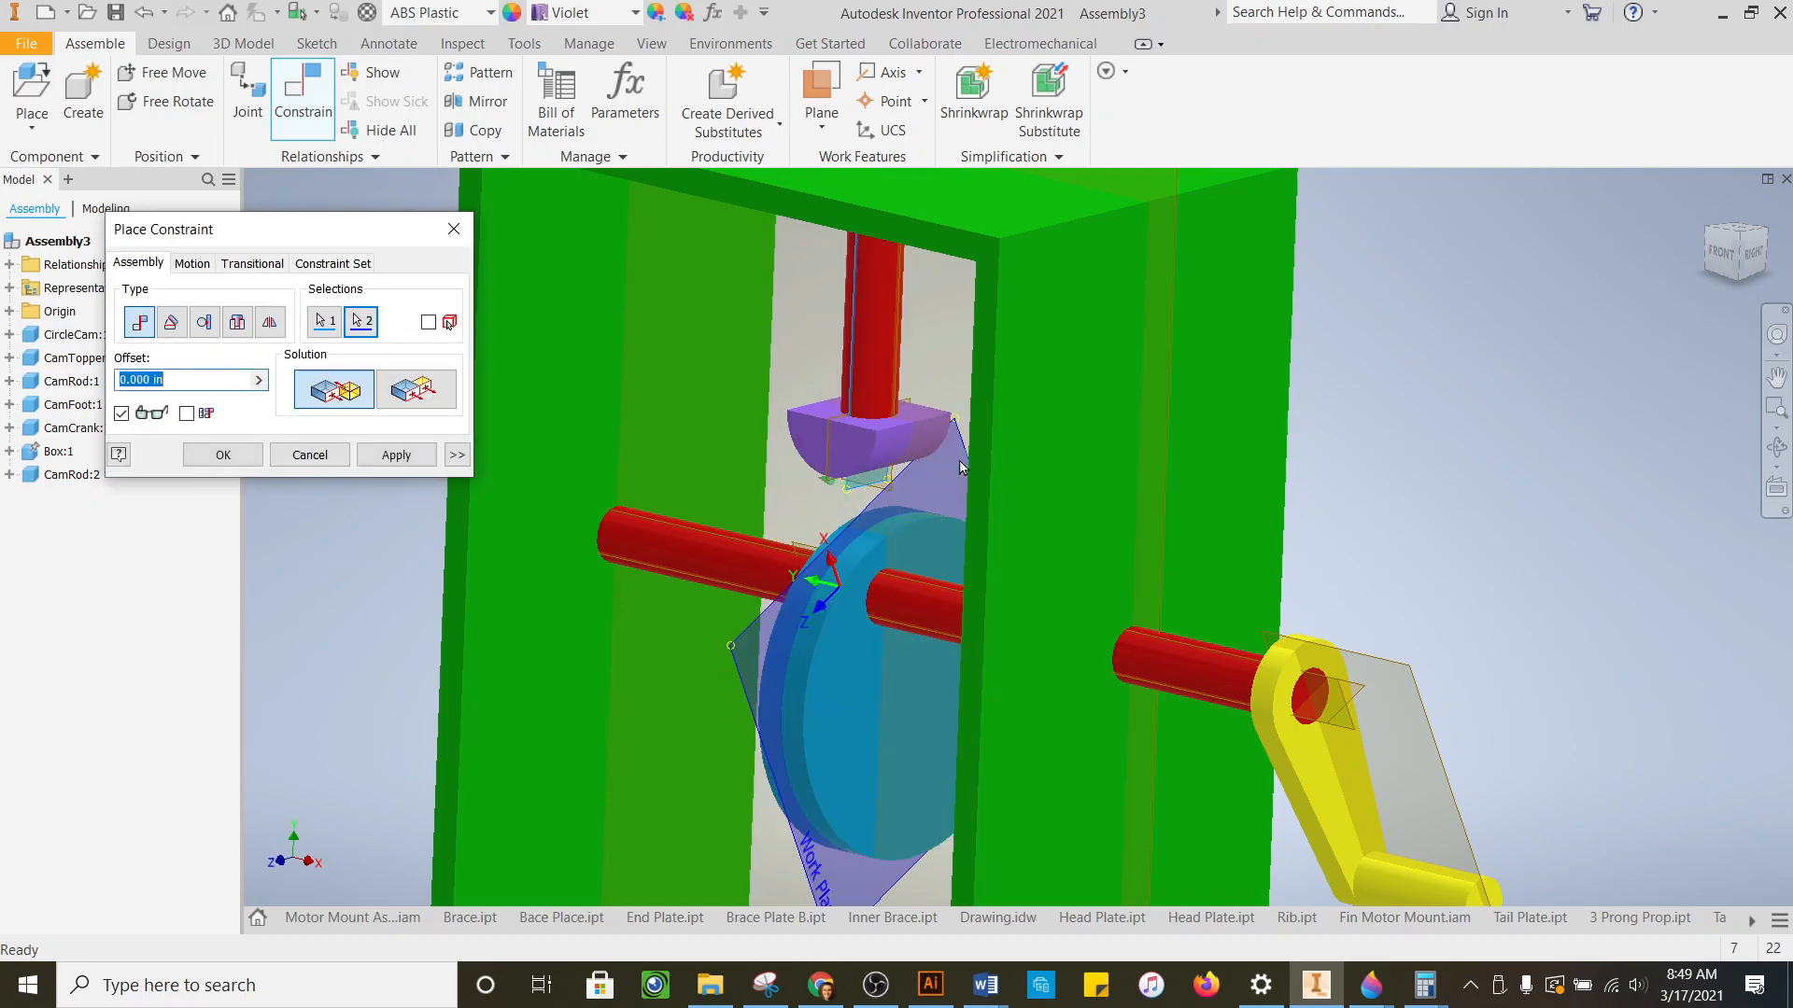
{"action": "left_click", "coordinate": [421, 457]}
{"action": "left_click", "coordinate": [311, 454]}
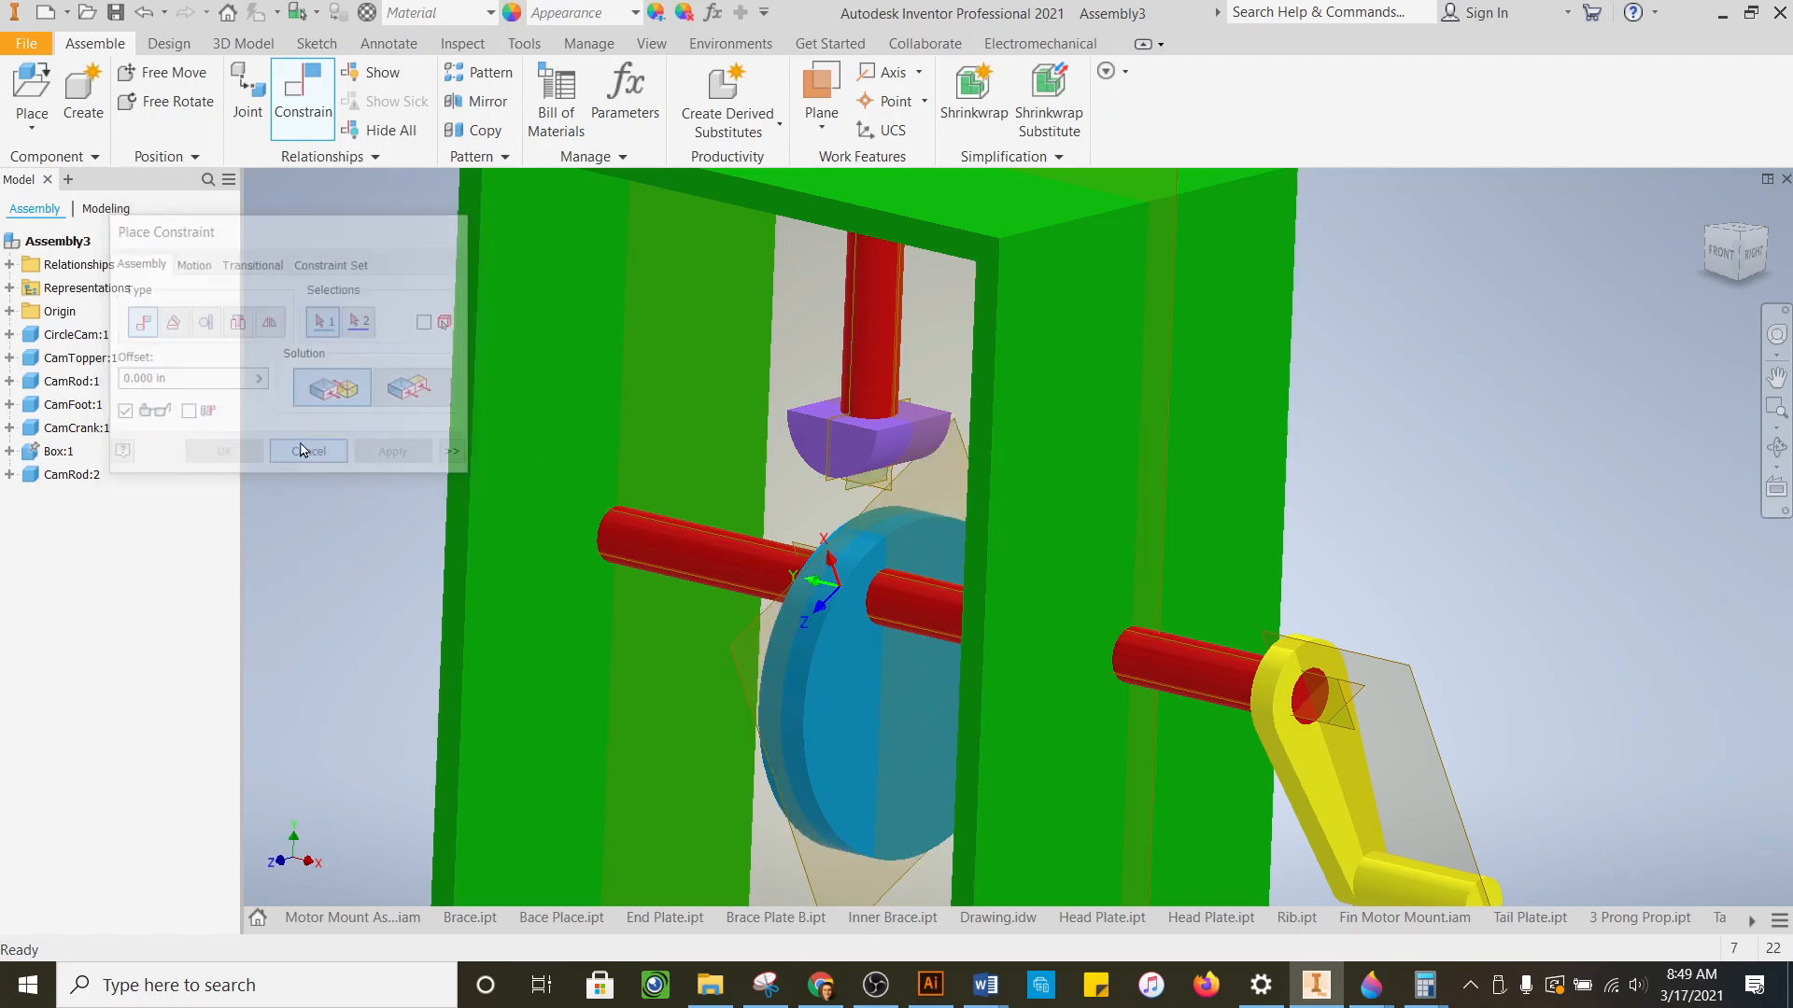
{"action": "left_click", "coordinate": [140, 12]}
{"action": "left_click", "coordinate": [297, 98]}
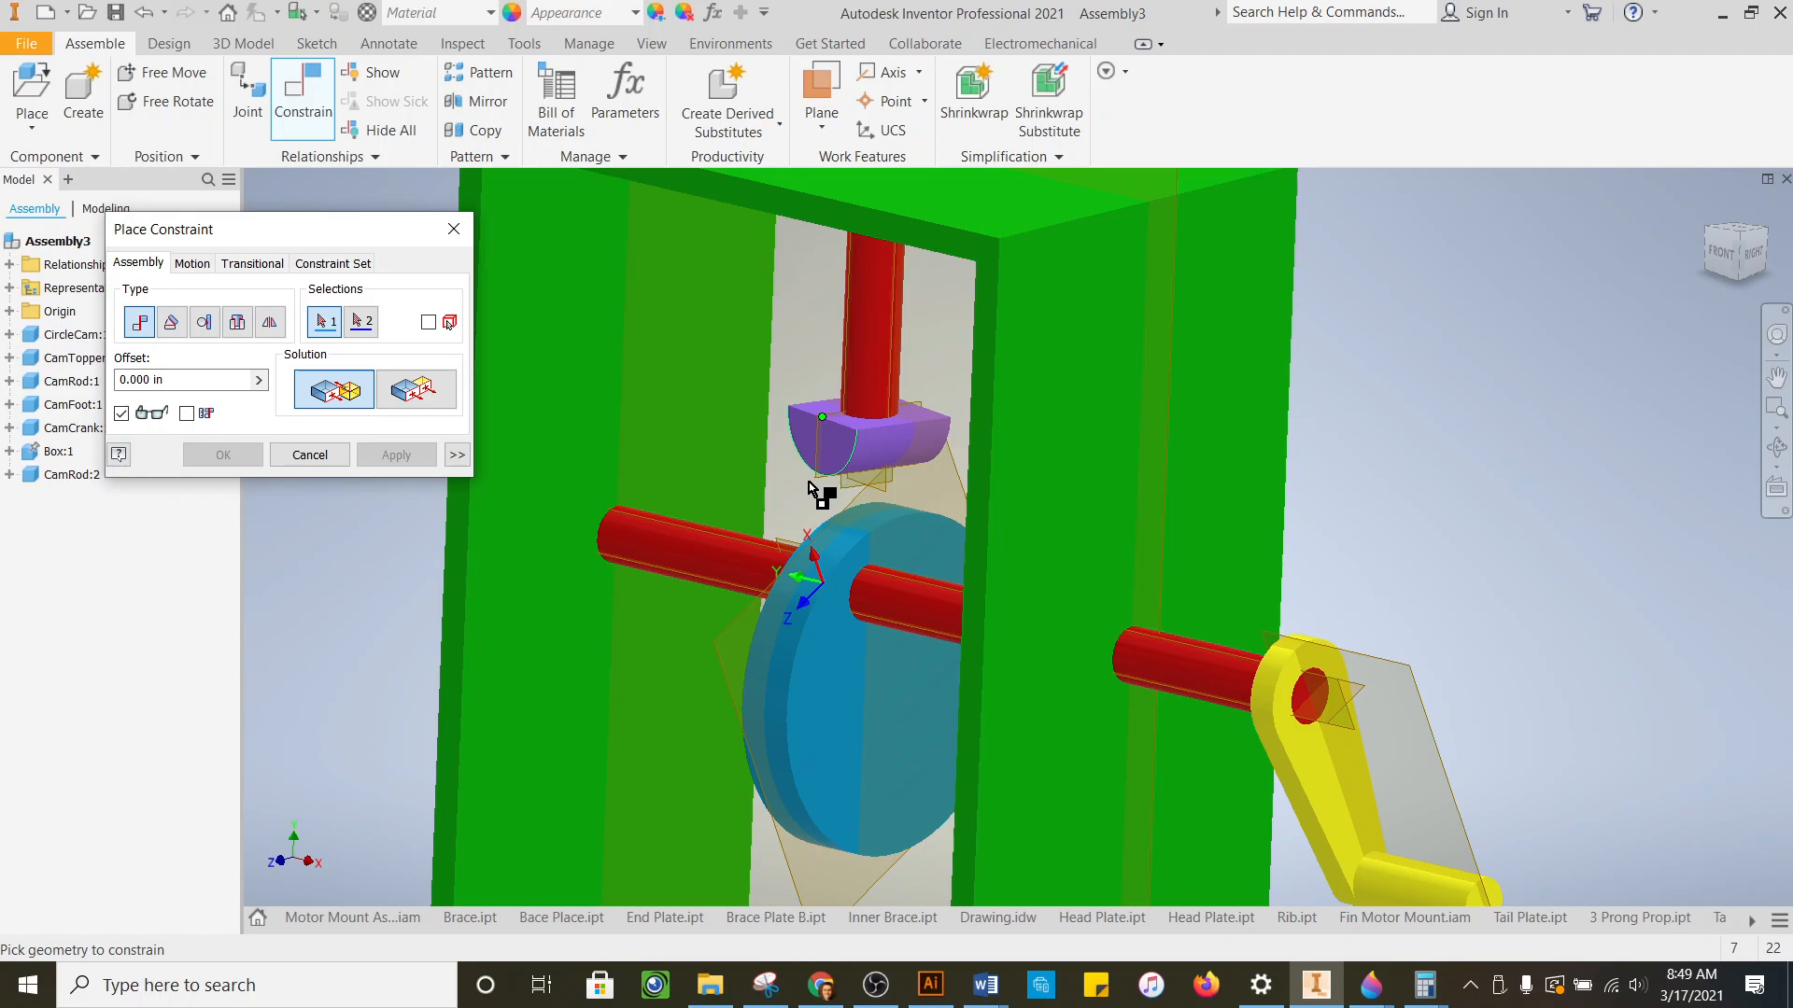
{"action": "left_click", "coordinate": [814, 482]}
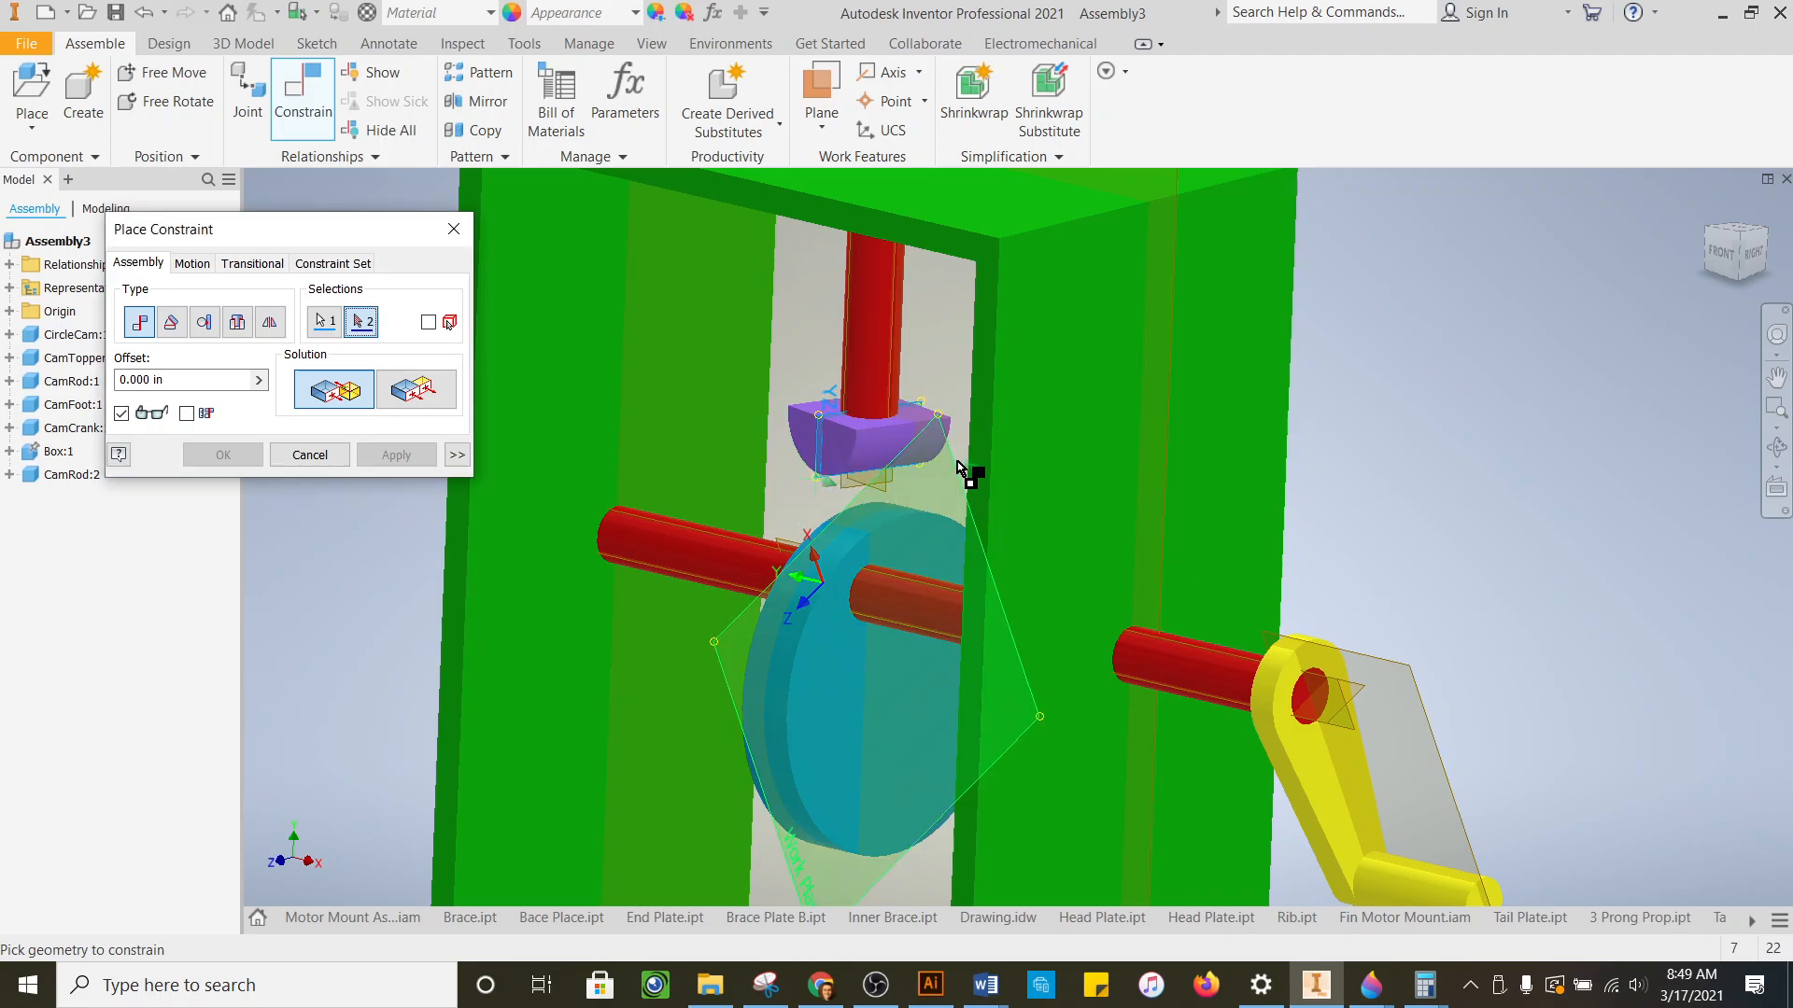
{"action": "left_click", "coordinate": [334, 456]}
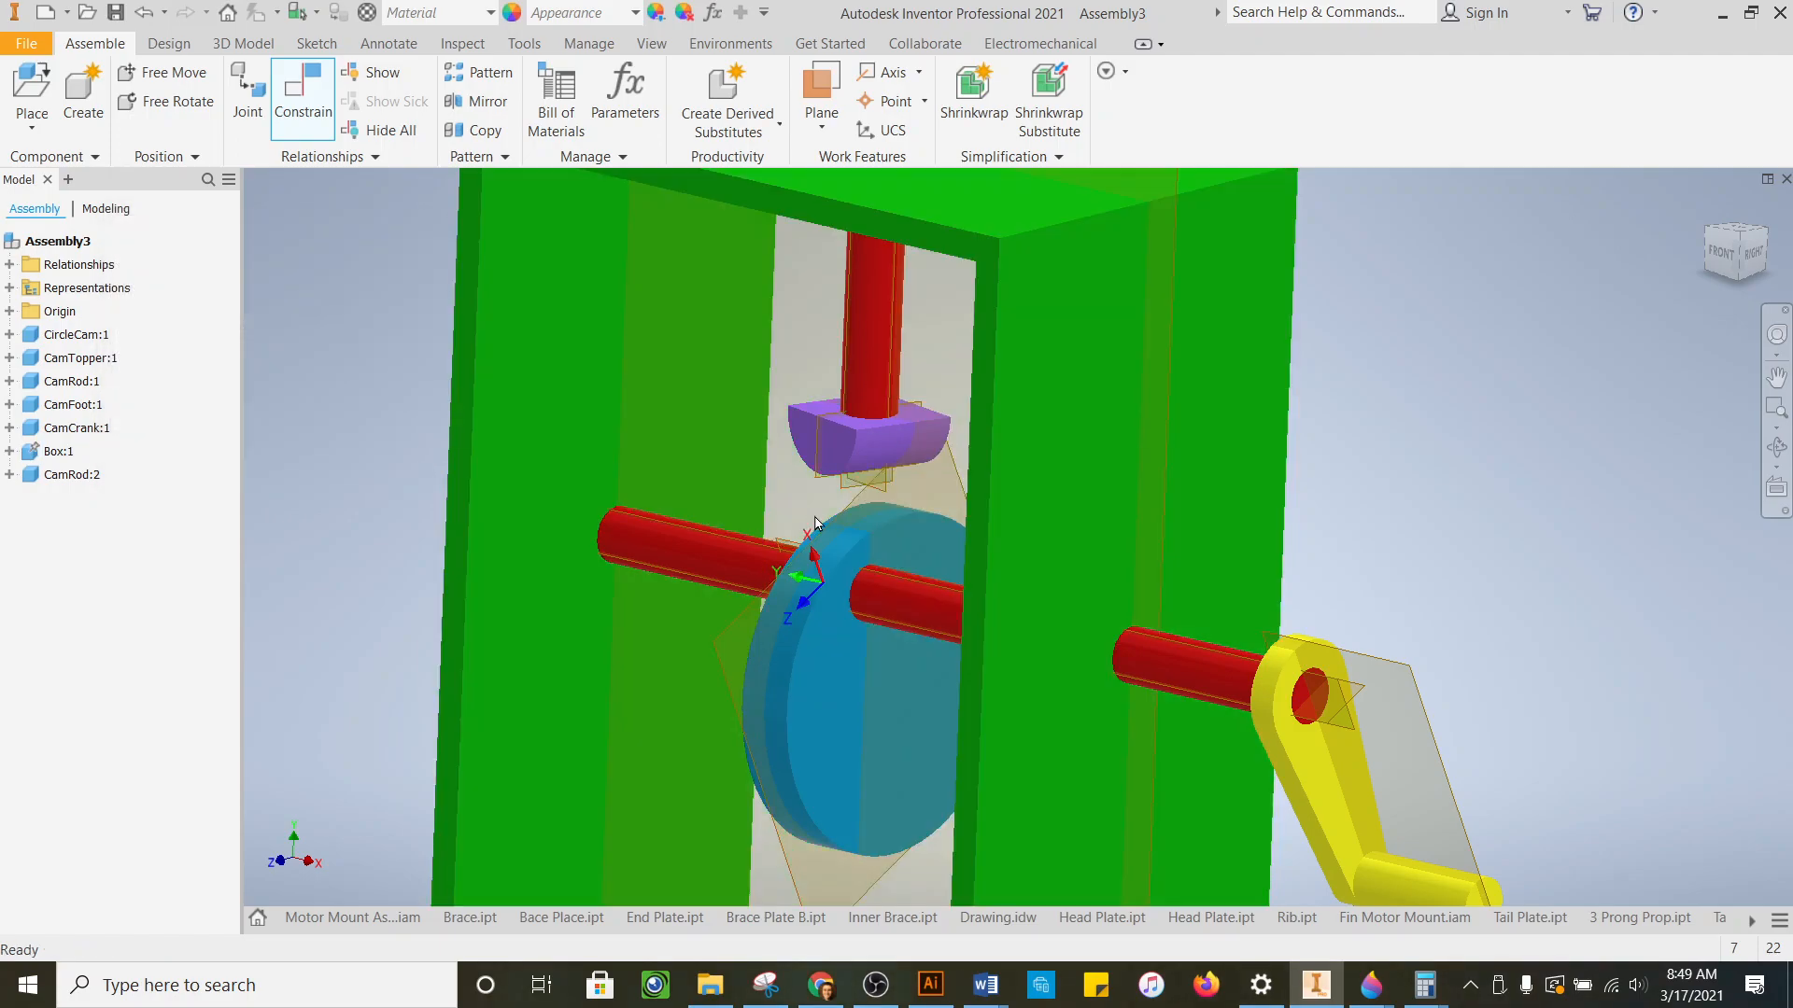
- Apply a 0.000 in mate between the vertical CamRod's YZ plane and the CircleCam's work plane
{"action": "scroll", "coordinate": [882, 513], "scroll_direction": "down", "scroll_amount": 2}
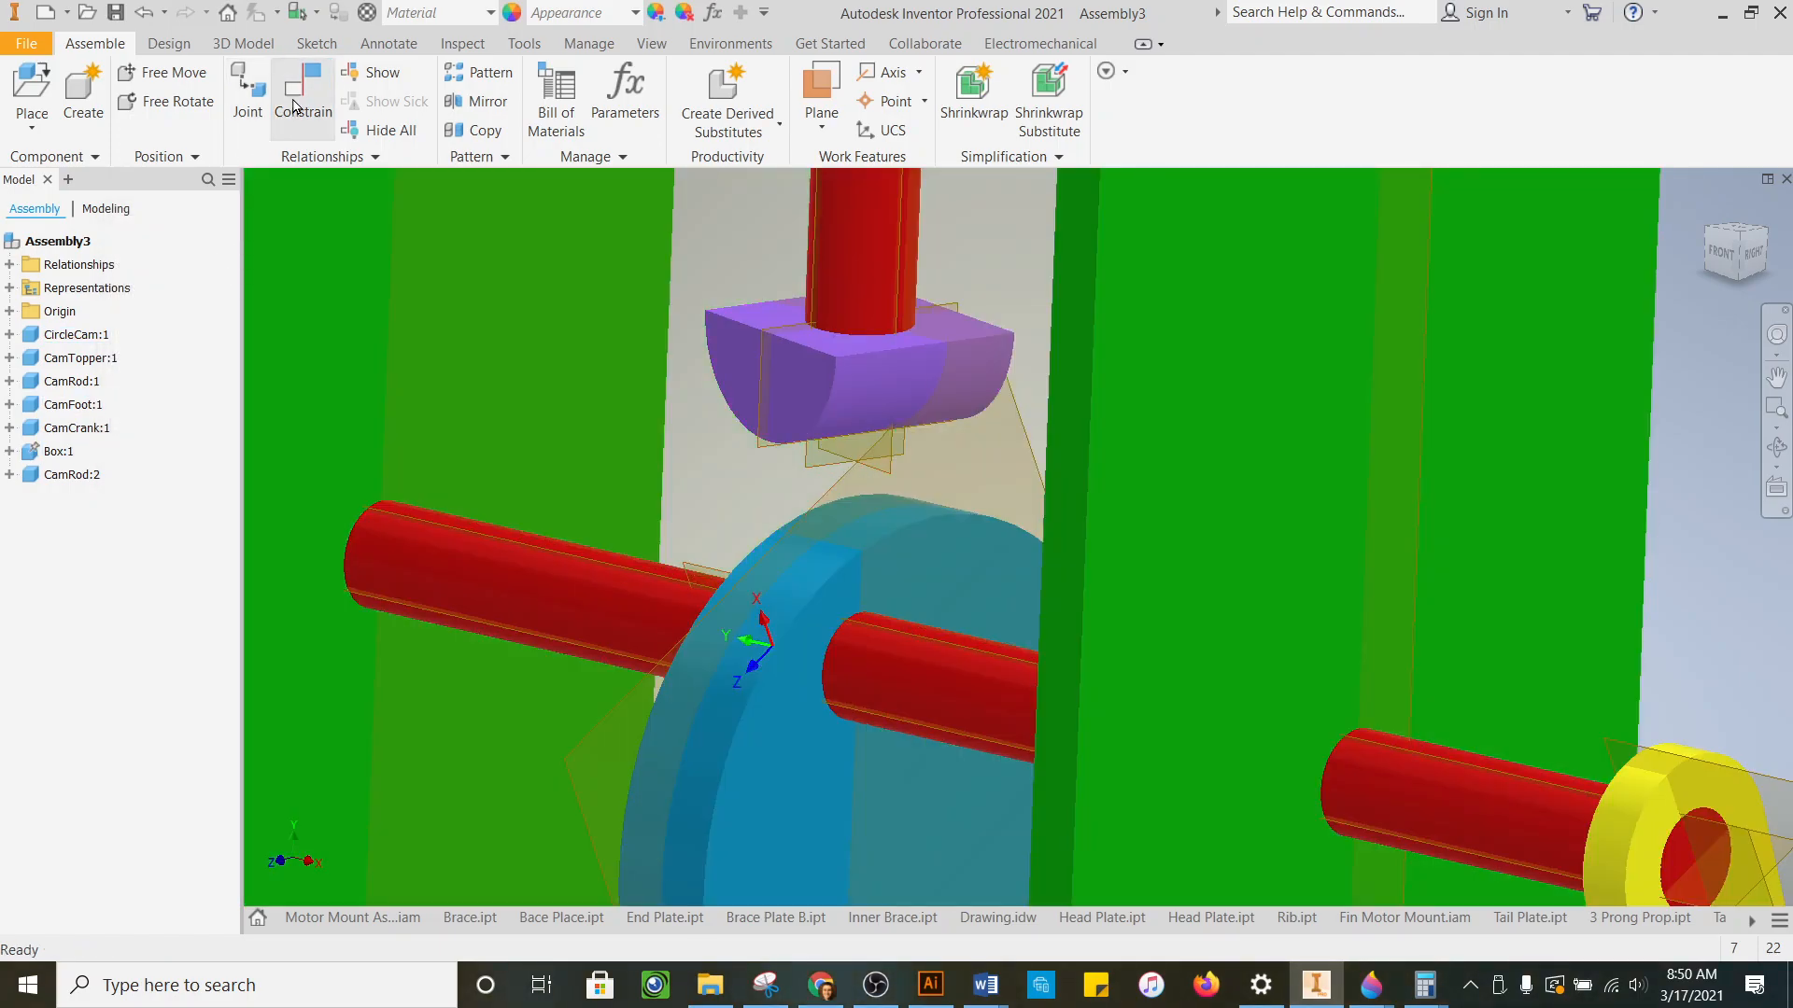
{"action": "left_click", "coordinate": [303, 93]}
{"action": "left_click", "coordinate": [895, 461]}
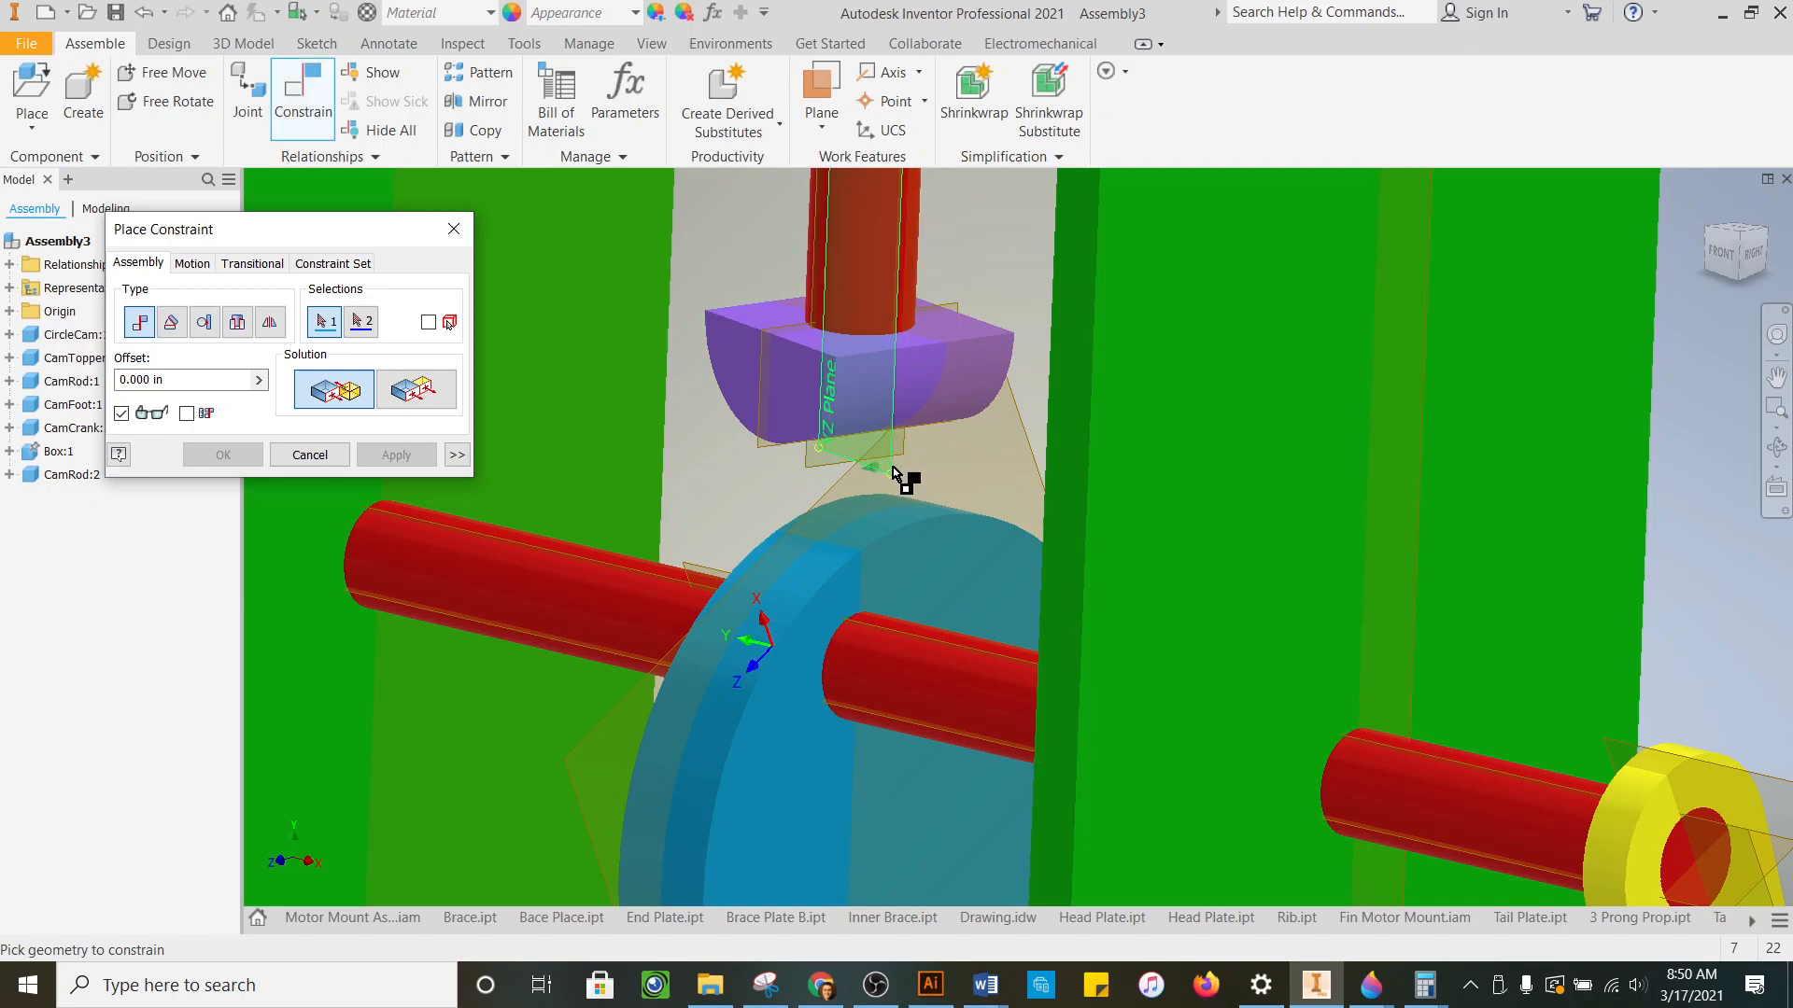
{"action": "left_click", "coordinate": [850, 480]}
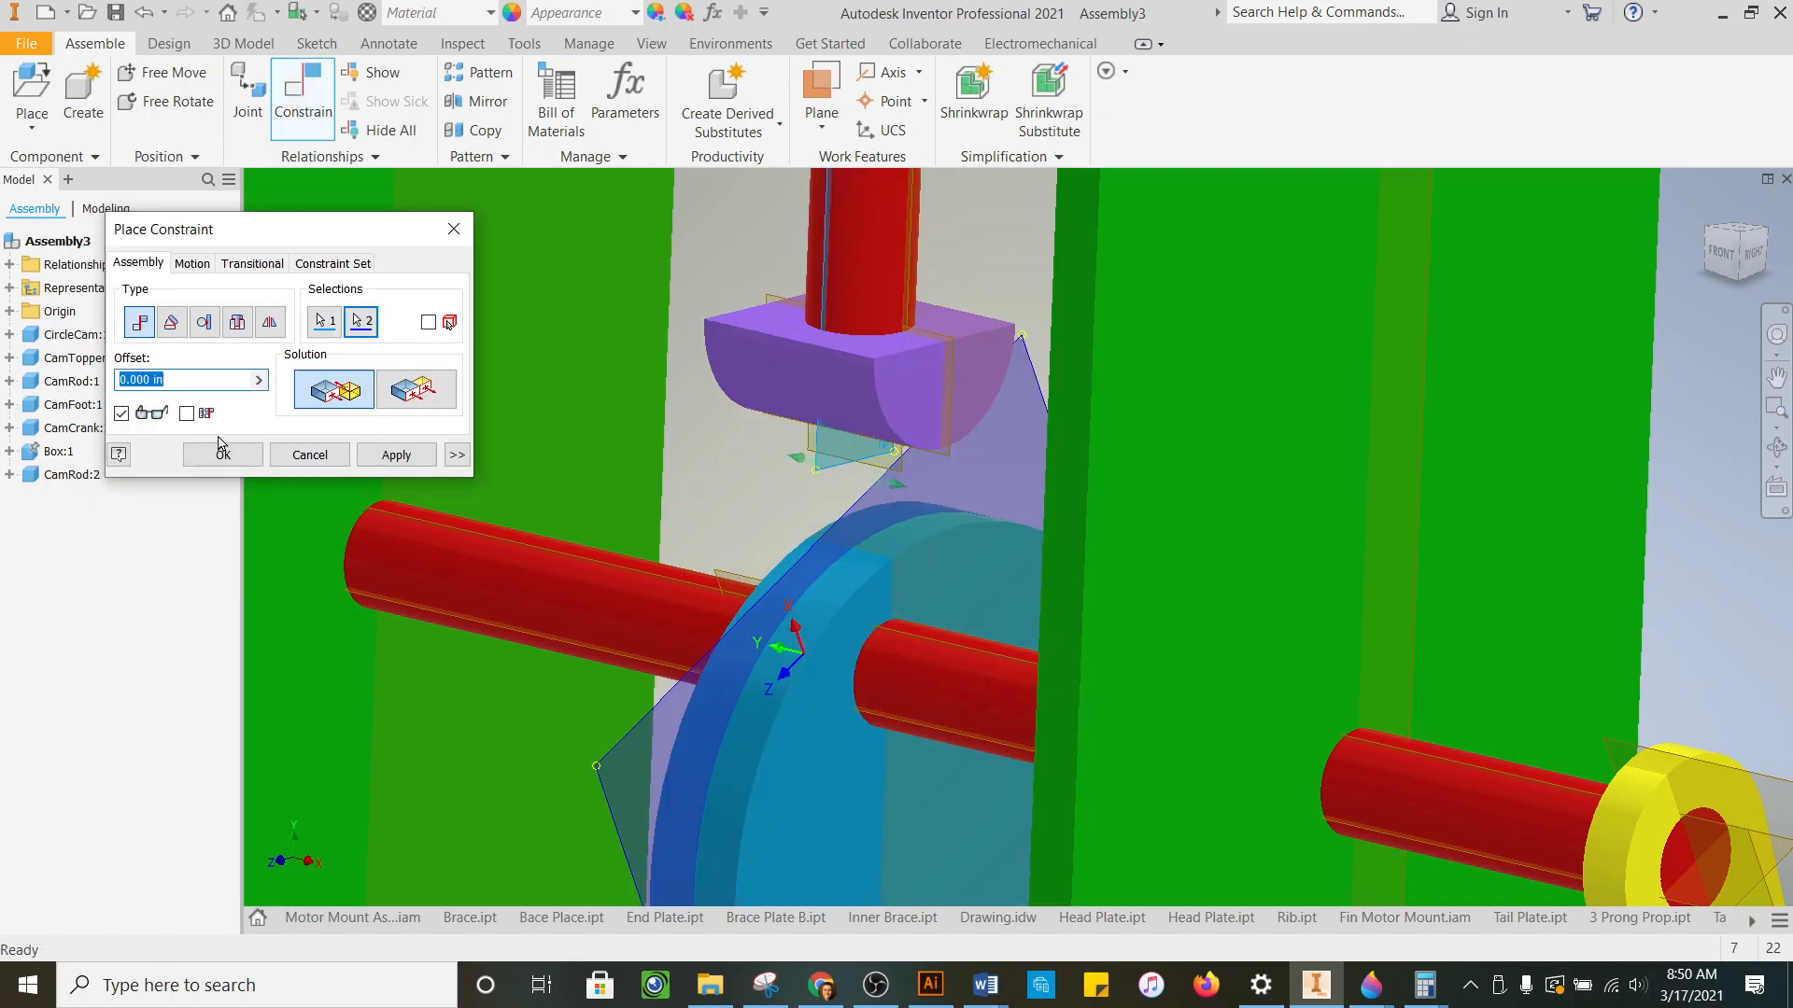
{"action": "left_click", "coordinate": [386, 453]}
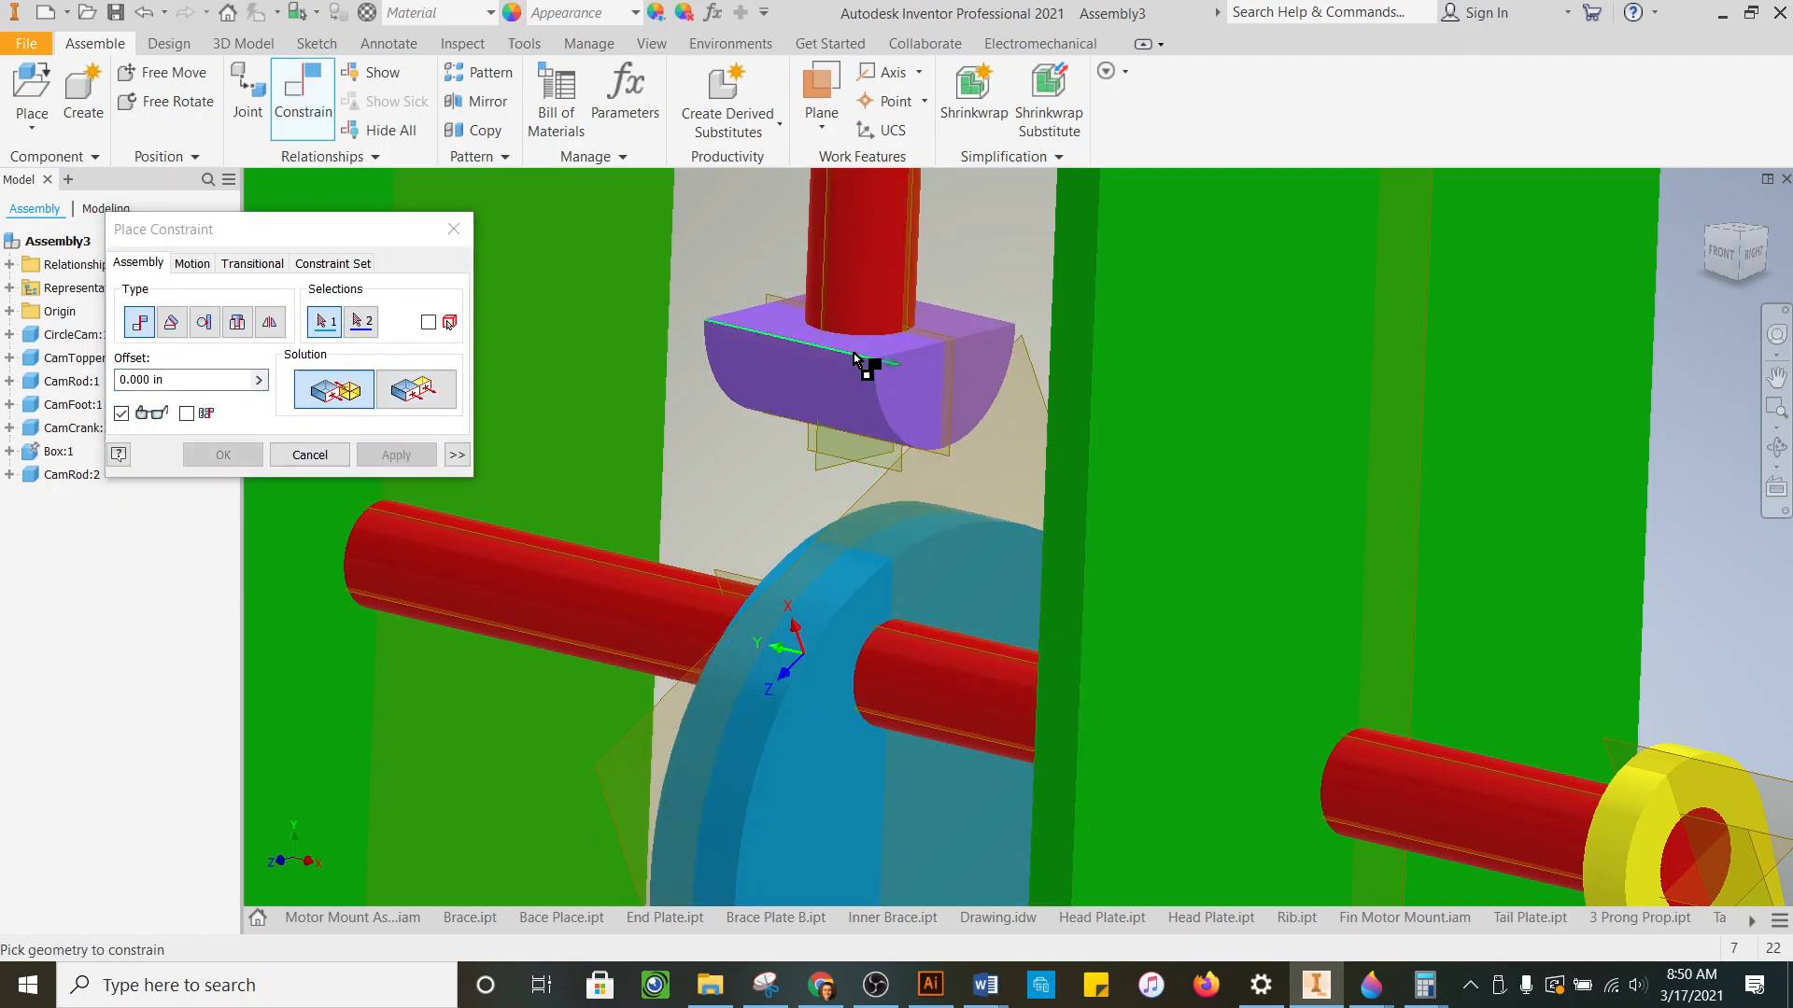
- Apply an outside tangent constraint with a 0.000 in offset between the CamFoot's curved face and the CircleCam's rim
{"action": "scroll", "coordinate": [853, 338], "scroll_direction": "up", "scroll_amount": 2}
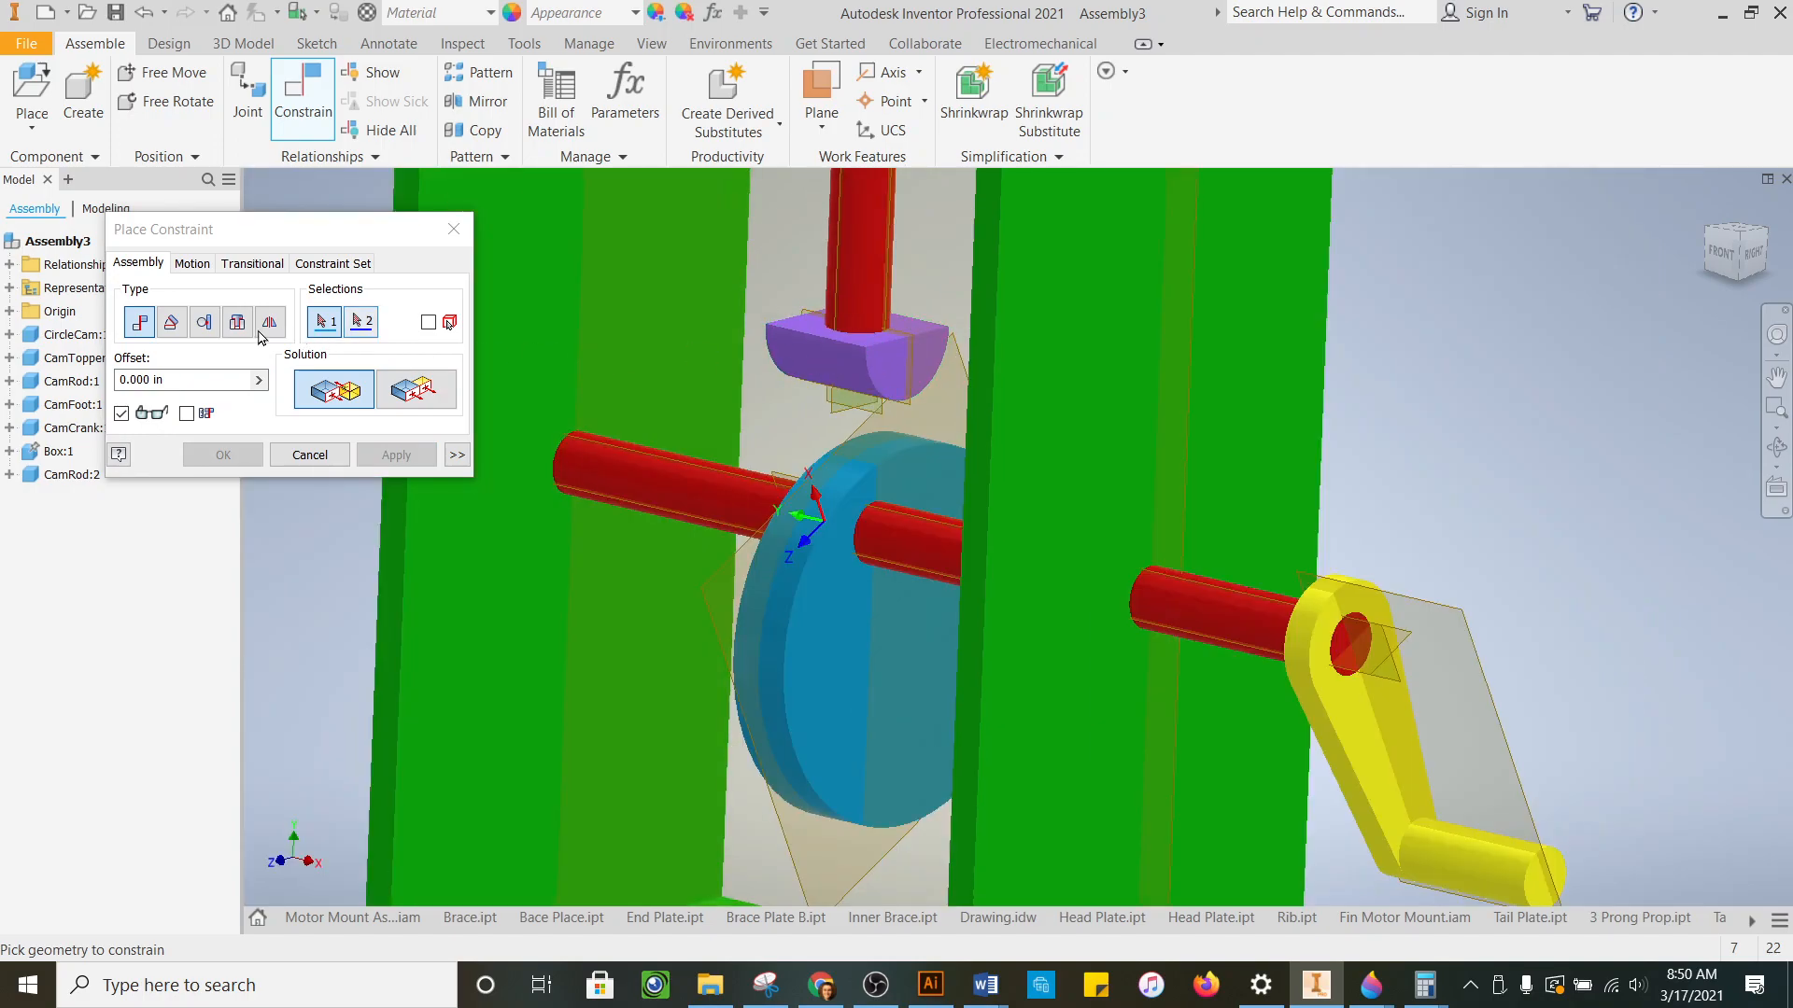
{"action": "left_click", "coordinate": [205, 324]}
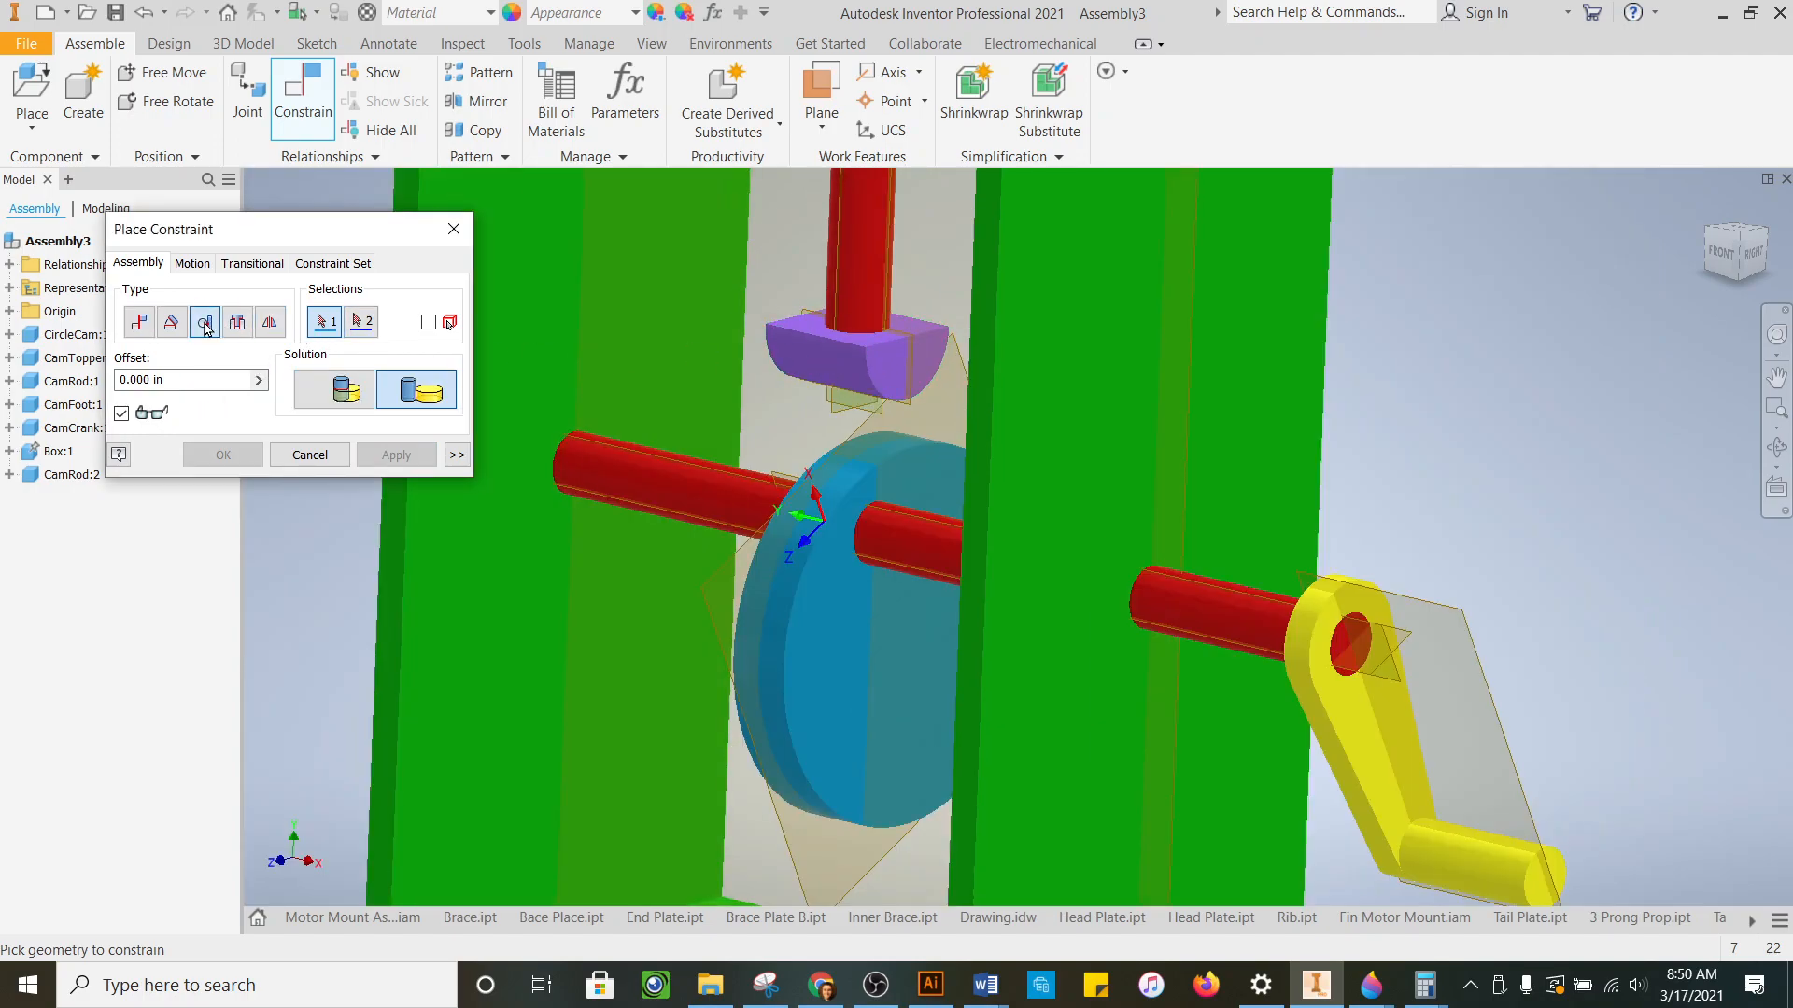
{"action": "left_click", "coordinate": [783, 364]}
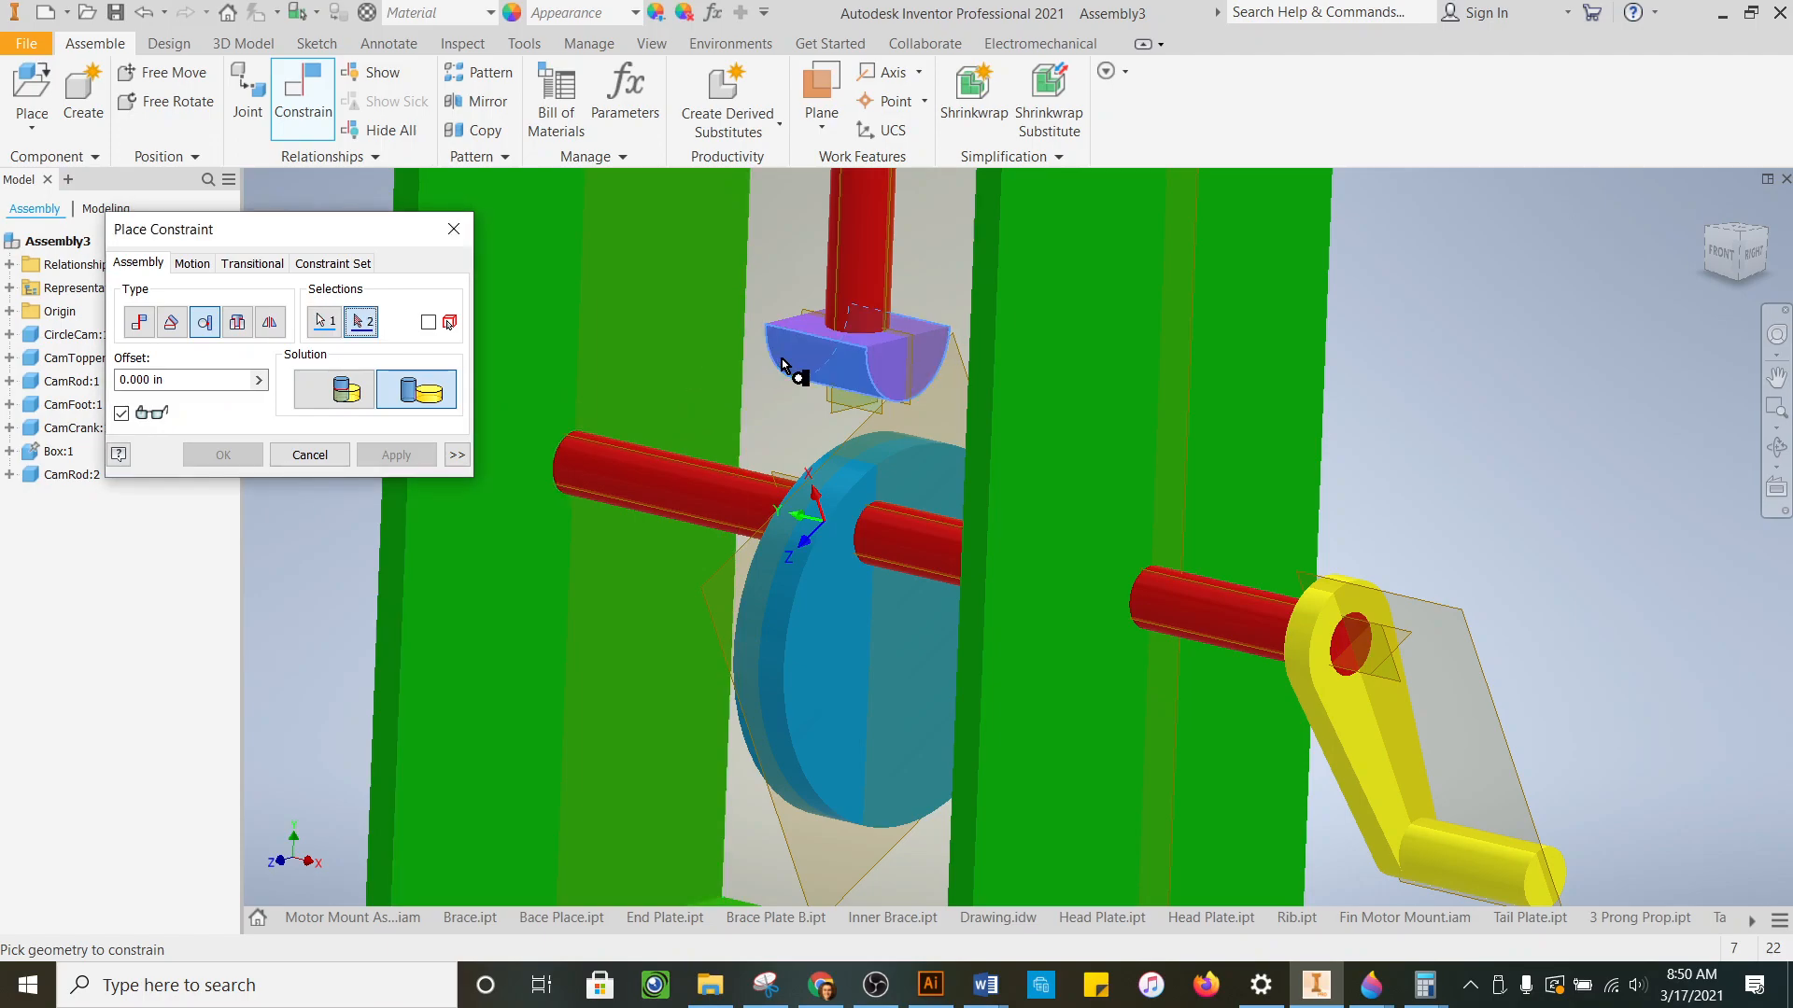
{"action": "left_click", "coordinate": [835, 472]}
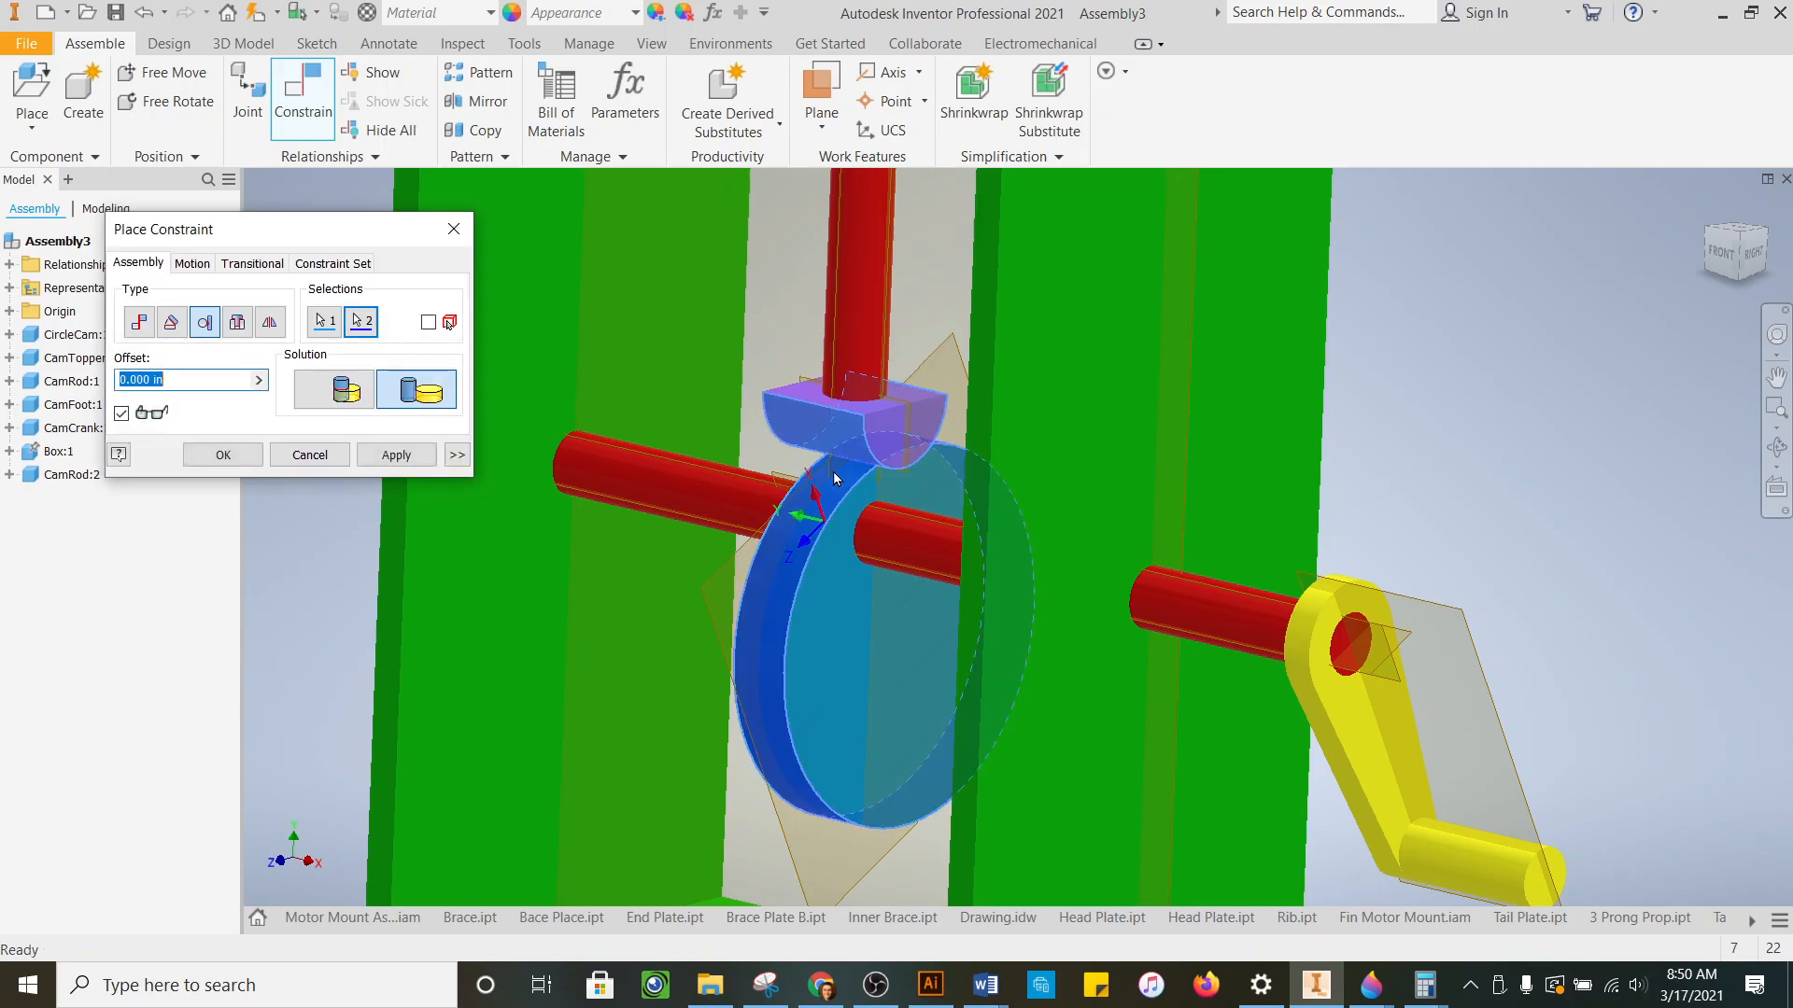
{"action": "left_click", "coordinate": [396, 455]}
{"action": "scroll", "coordinate": [543, 450], "scroll_direction": "up", "scroll_amount": 5}
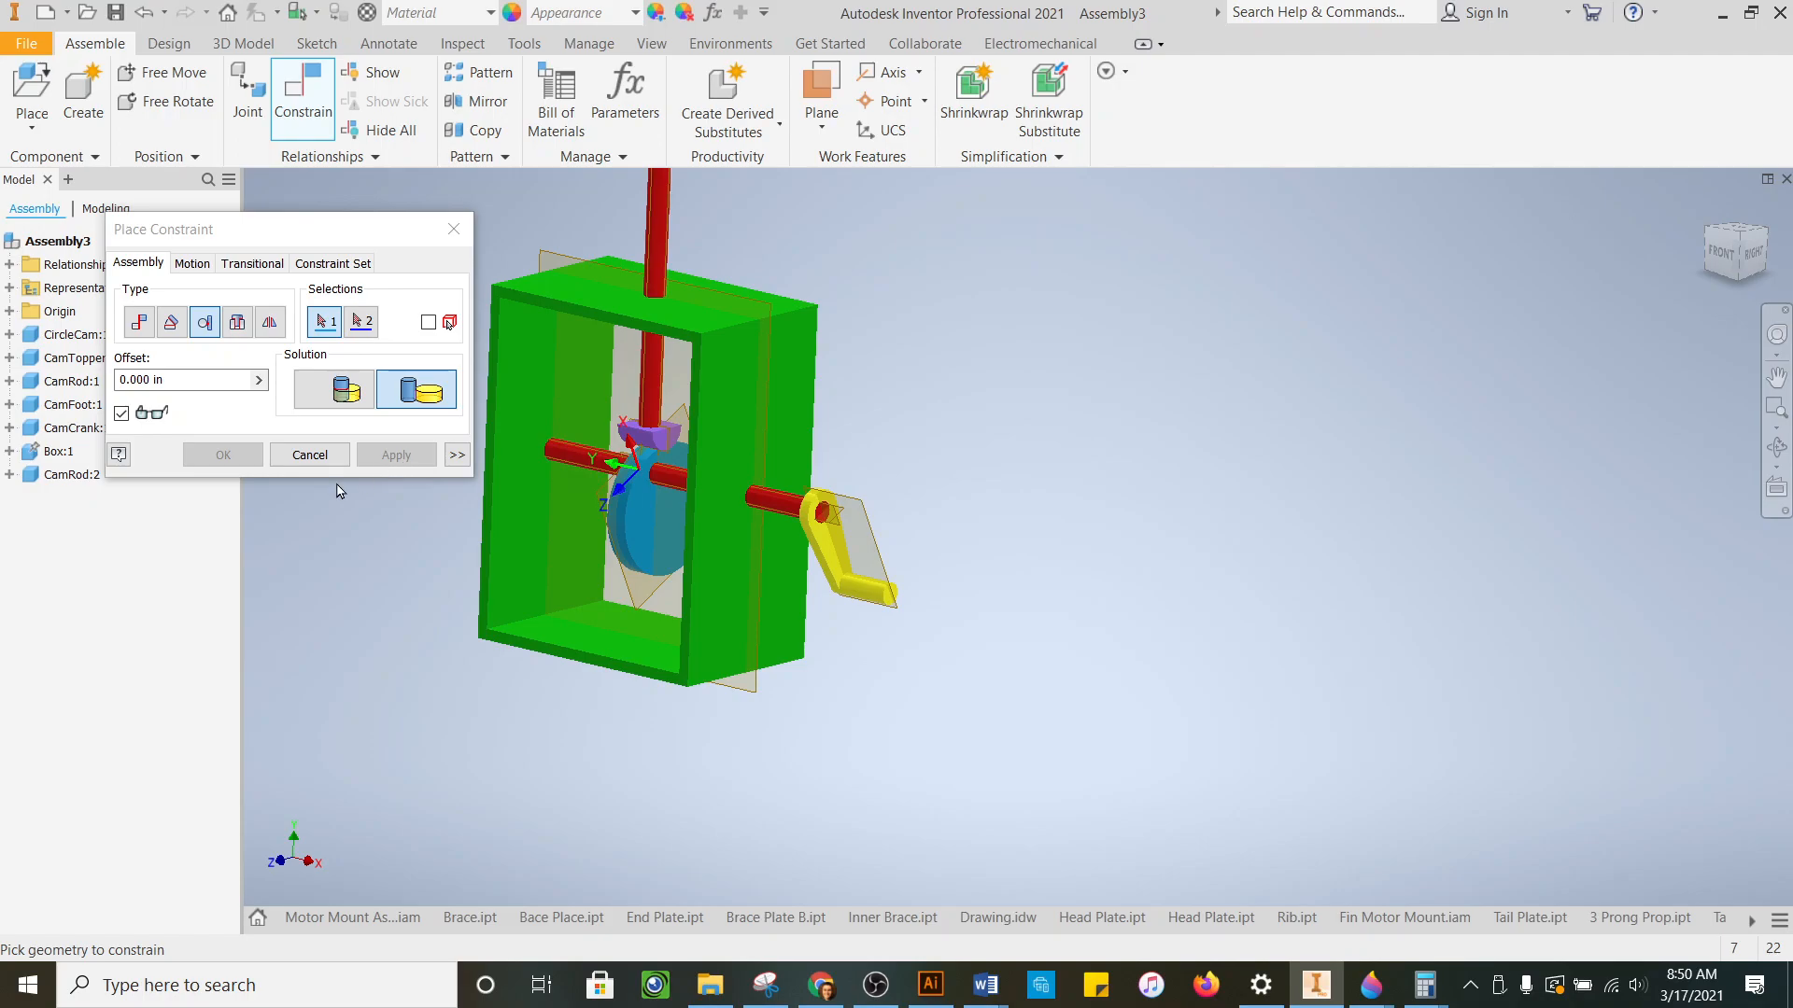
{"action": "left_click", "coordinate": [310, 454]}
- Turn the CamCrank to check how the CircleCam drives the CamFoot, vertical rod and topper
{"action": "scroll", "coordinate": [881, 648], "scroll_direction": "up", "scroll_amount": 3}
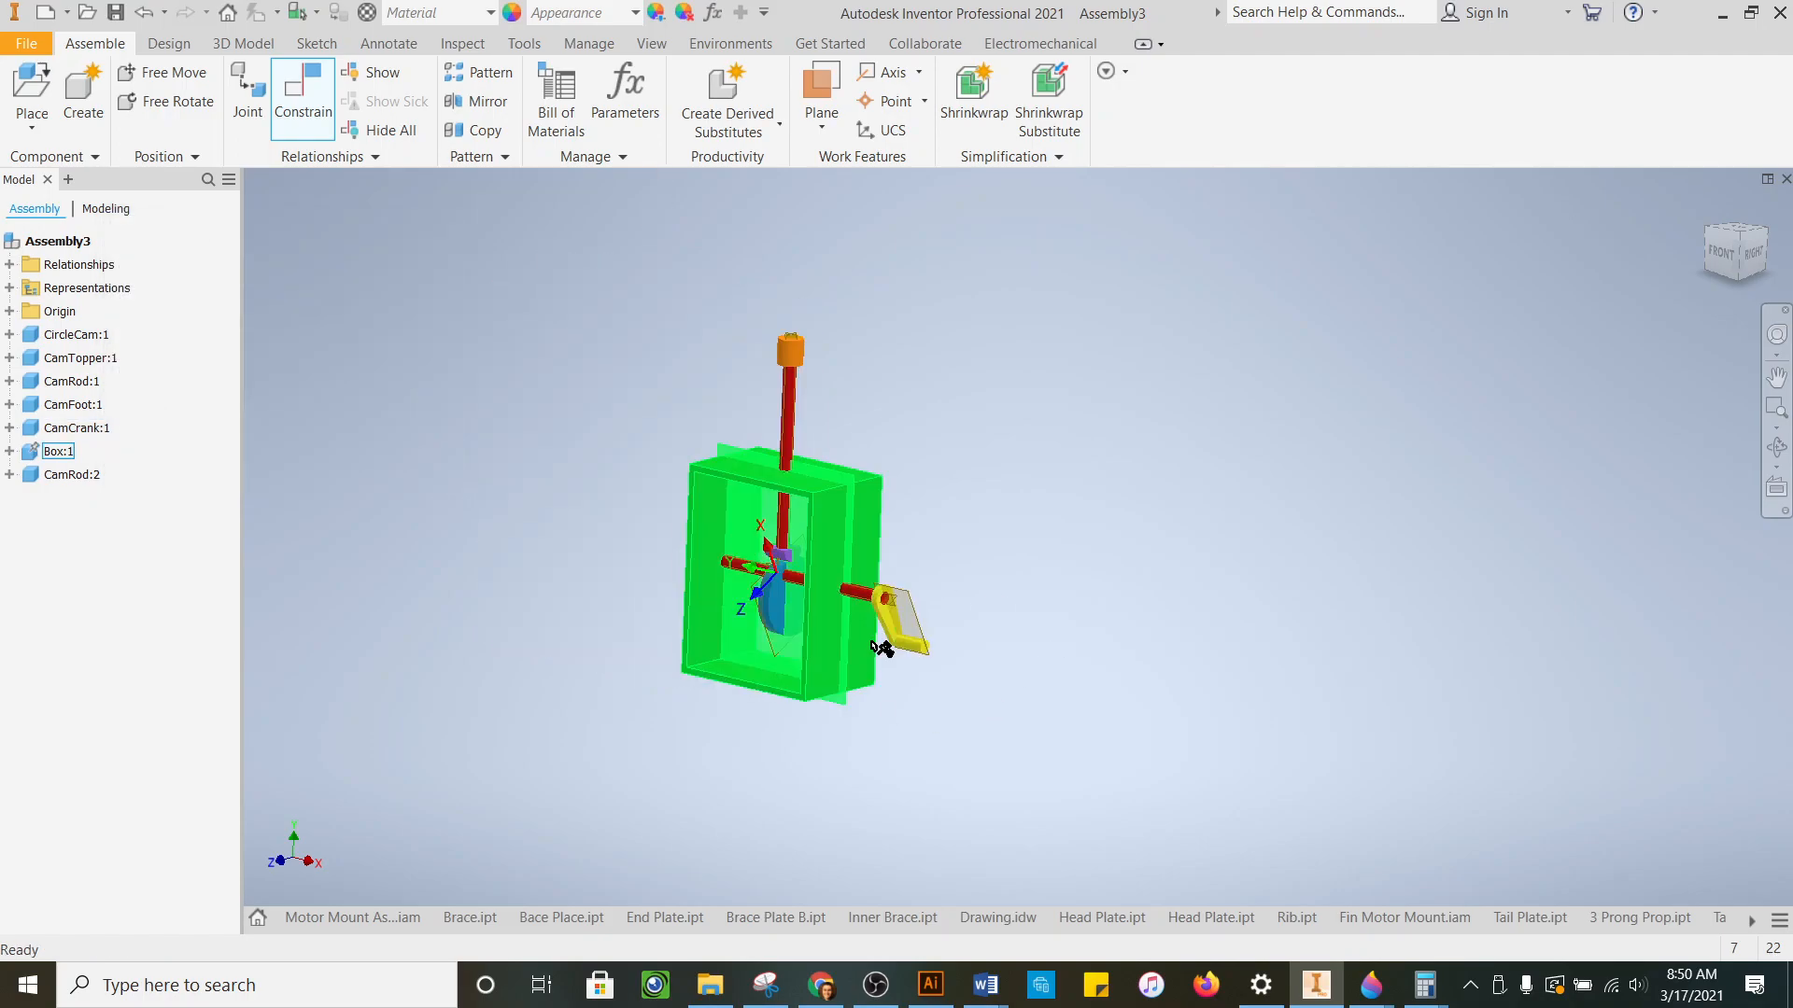
{"action": "scroll", "coordinate": [880, 648], "scroll_direction": "down", "scroll_amount": 3}
{"action": "left_click_drag", "start_coordinate": [969, 662], "coordinate": [859, 610]}
{"action": "scroll", "coordinate": [1052, 612], "scroll_direction": "up", "scroll_amount": 2}
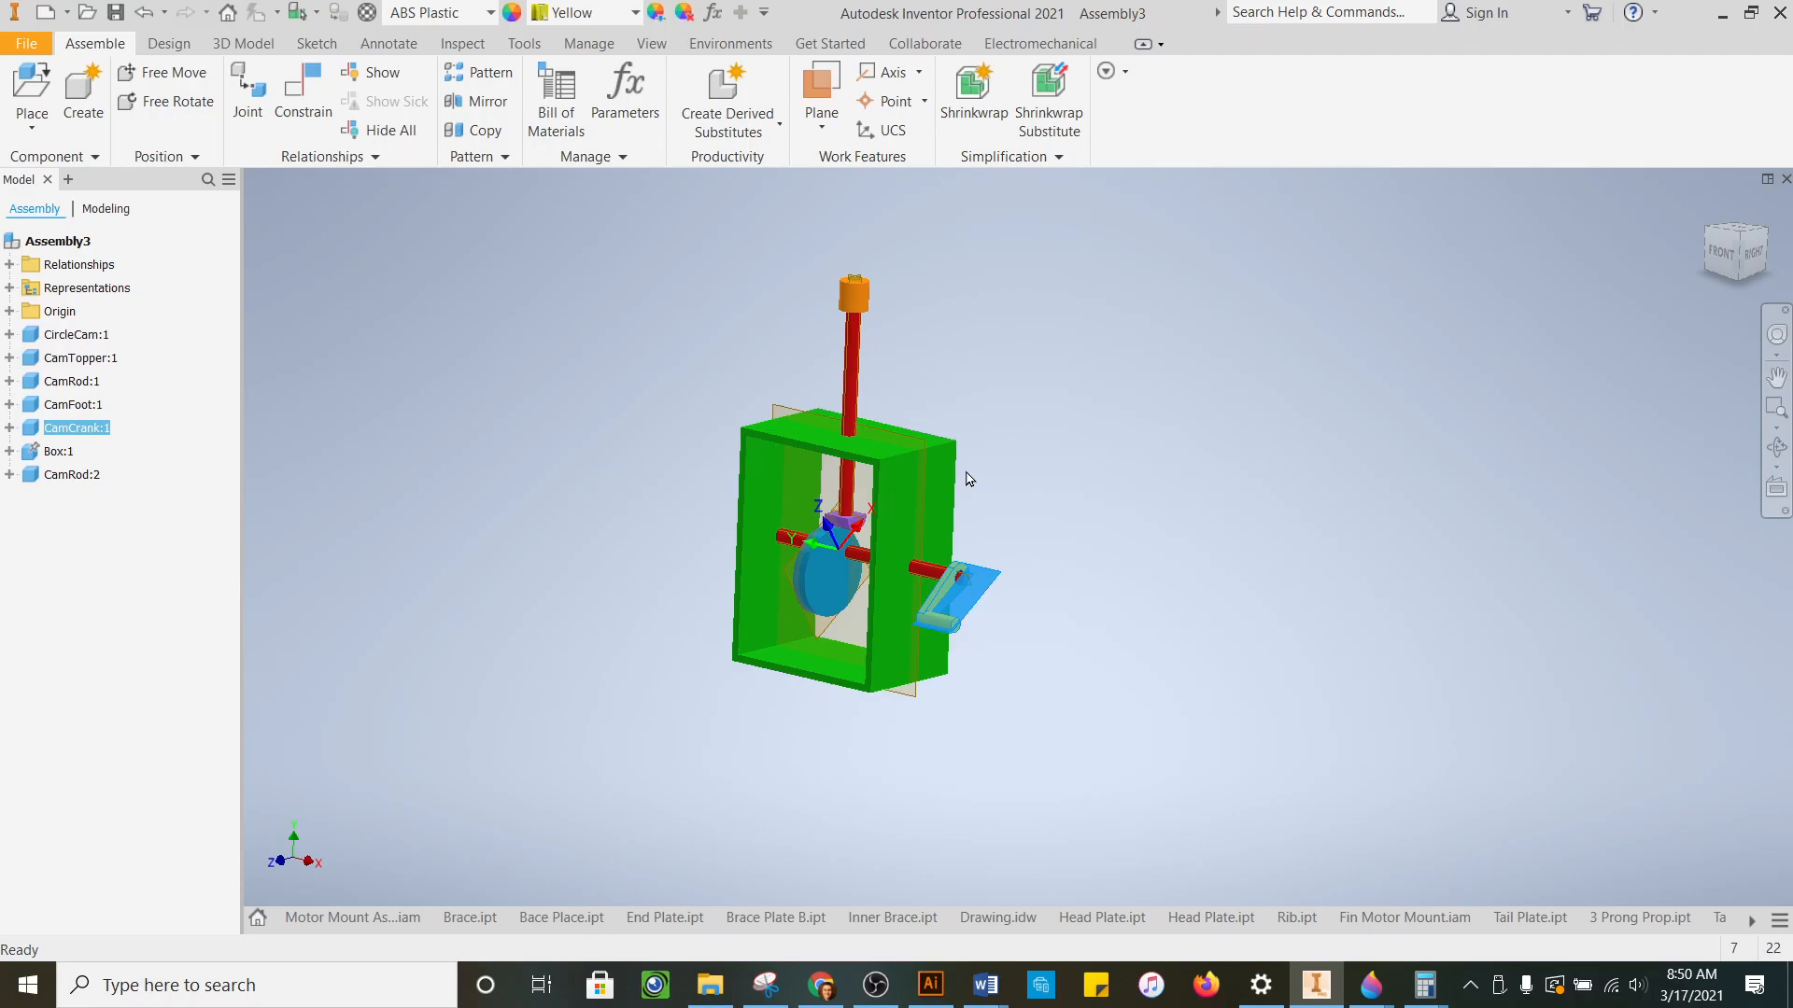
{"action": "scroll", "coordinate": [973, 551], "scroll_direction": "up", "scroll_amount": 2}
{"action": "scroll", "coordinate": [978, 613], "scroll_direction": "down", "scroll_amount": 3}
{"action": "left_click_drag", "start_coordinate": [979, 612], "coordinate": [1133, 887]}
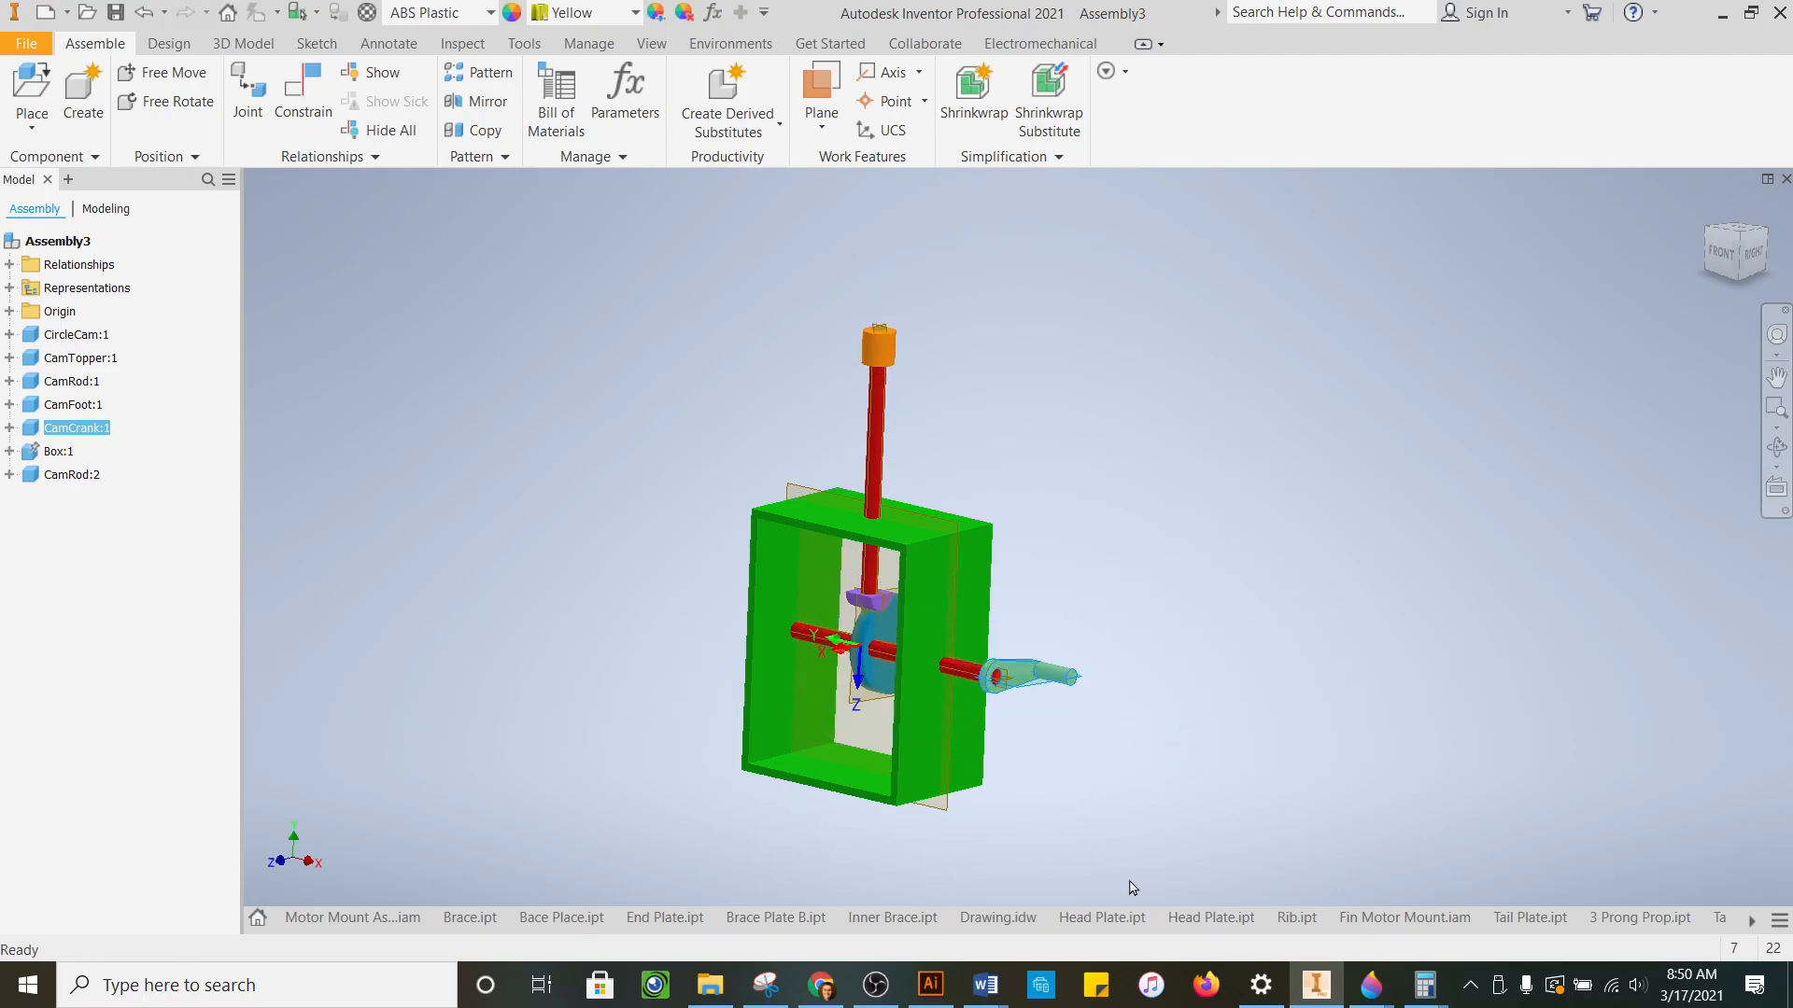
- Switch to Snipping Tool, capture a snip of the whole automata assembly, and close it without saving
{"action": "left_click", "coordinate": [329, 982]}
{"action": "type", "text": "s"}
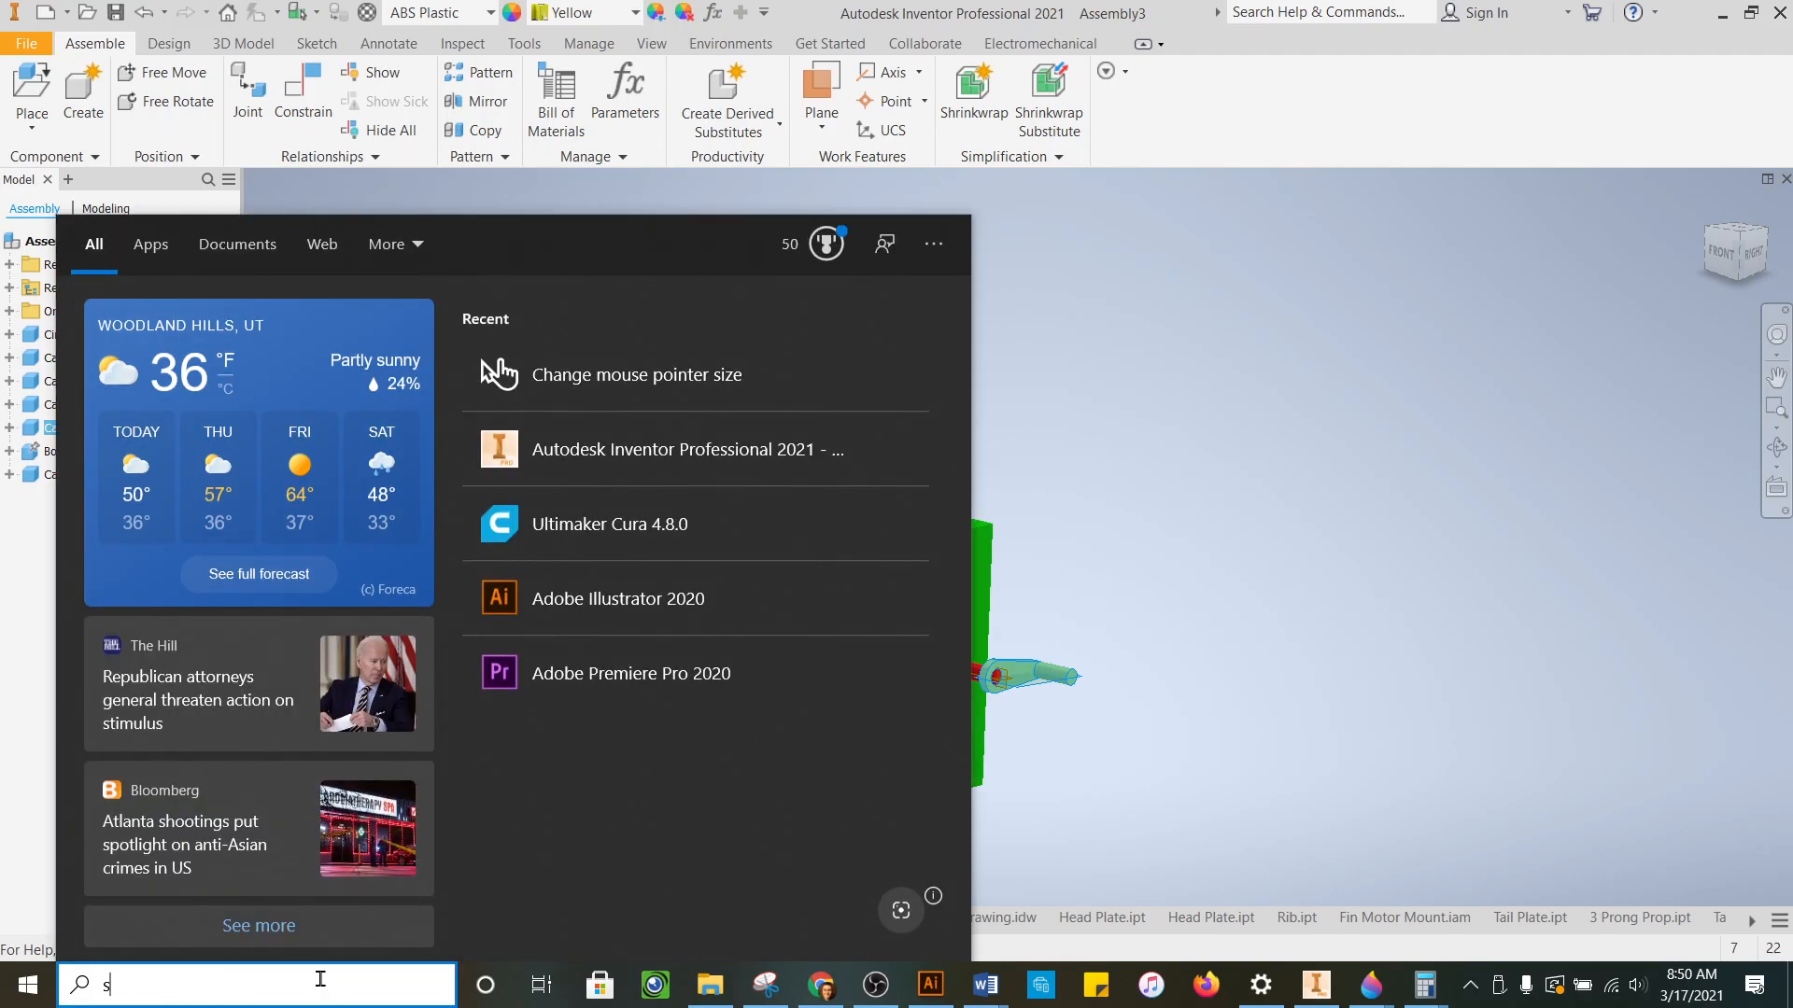
{"action": "type", "text": "nip"}
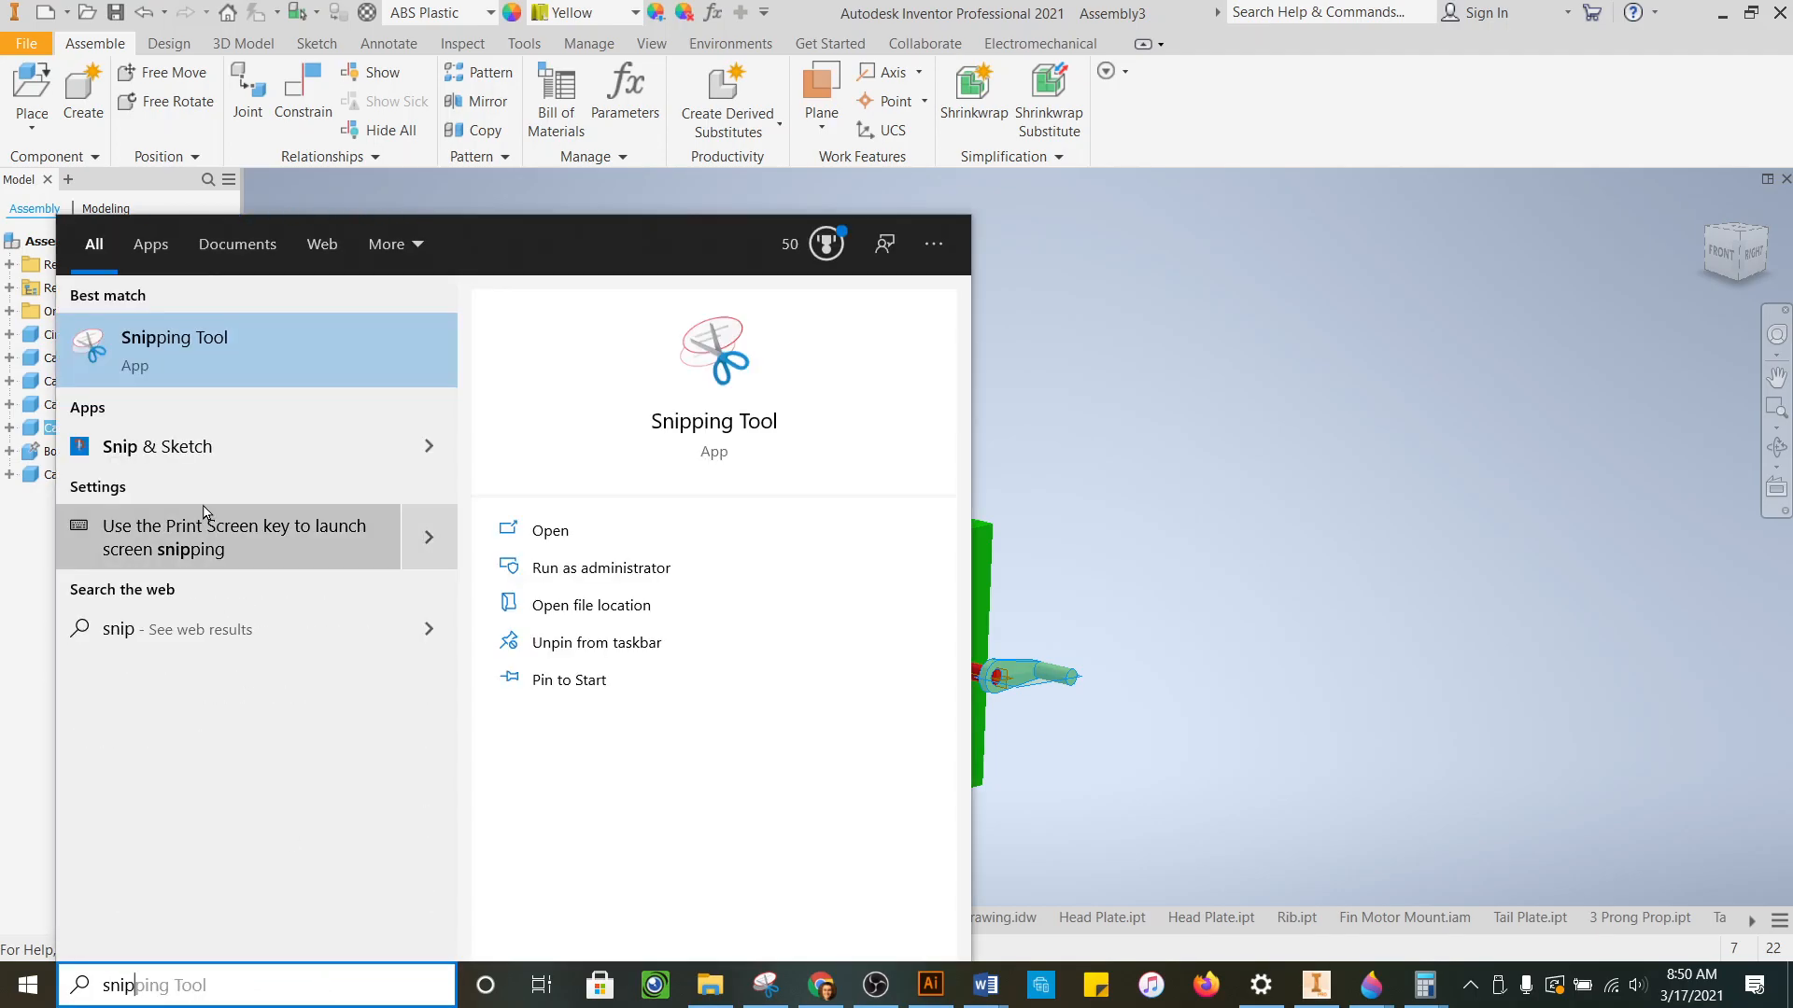
{"action": "left_click", "coordinate": [173, 348]}
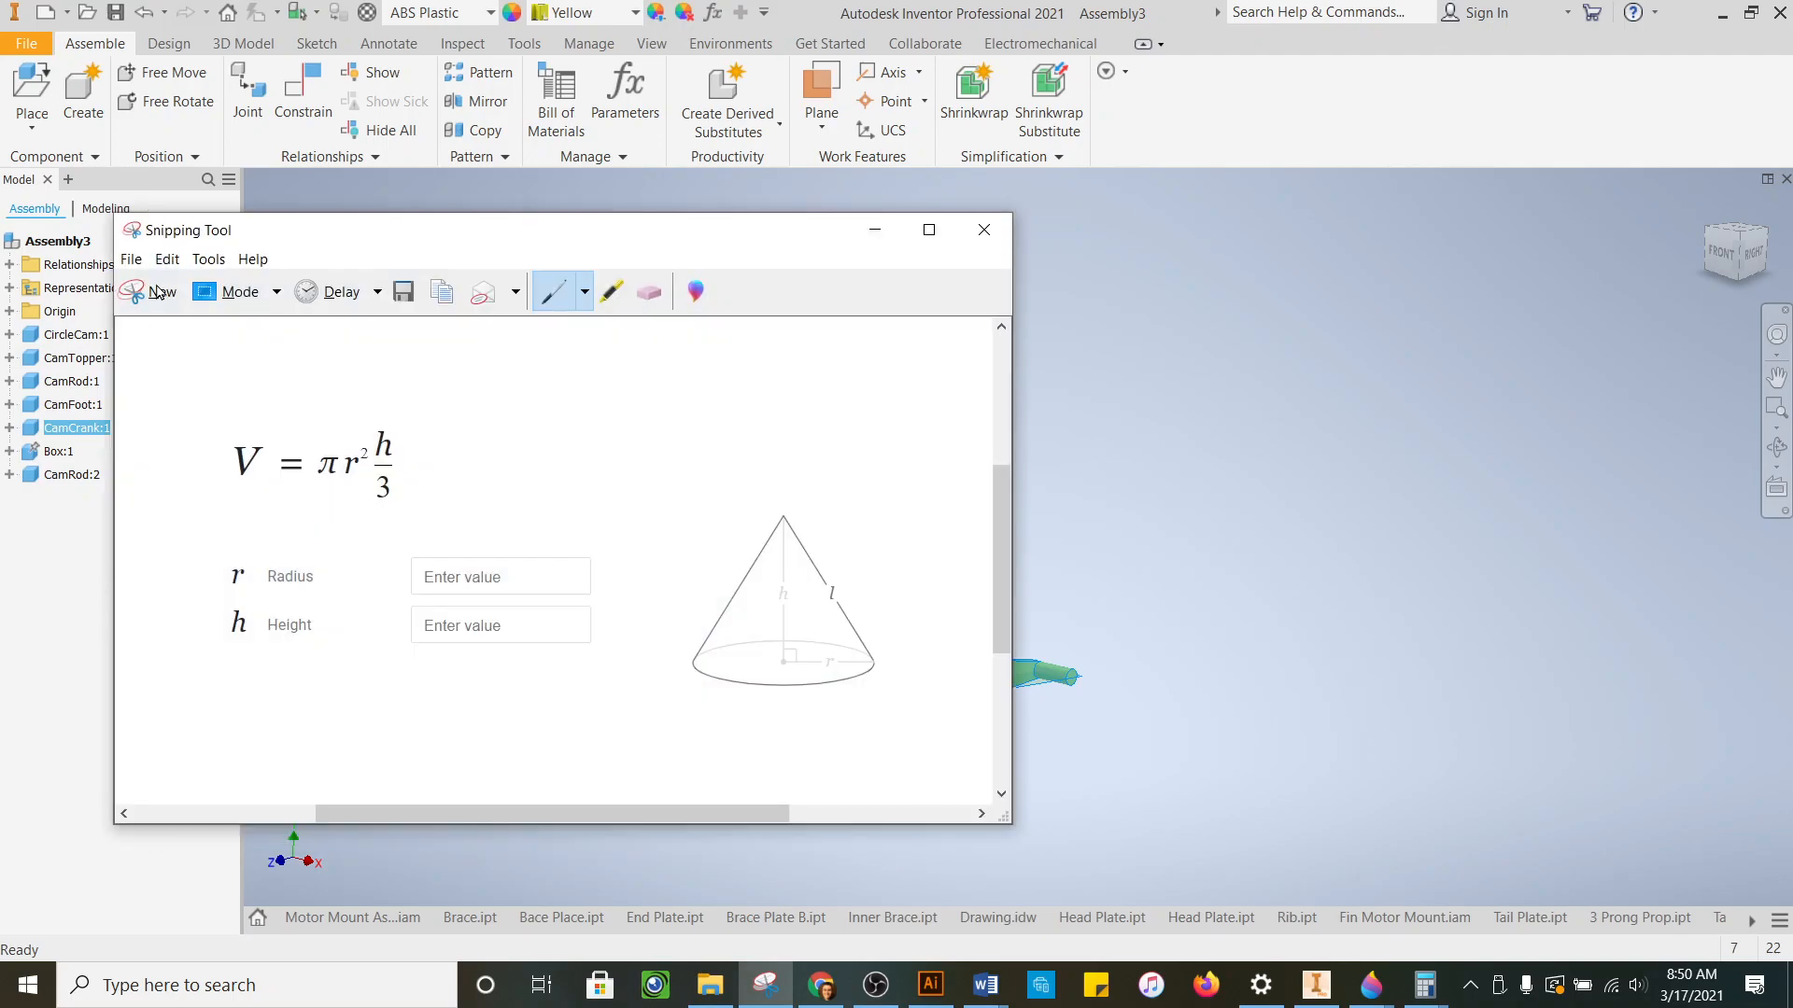
{"action": "left_click", "coordinate": [158, 292]}
{"action": "left_click_drag", "start_coordinate": [722, 275], "coordinate": [1098, 850]}
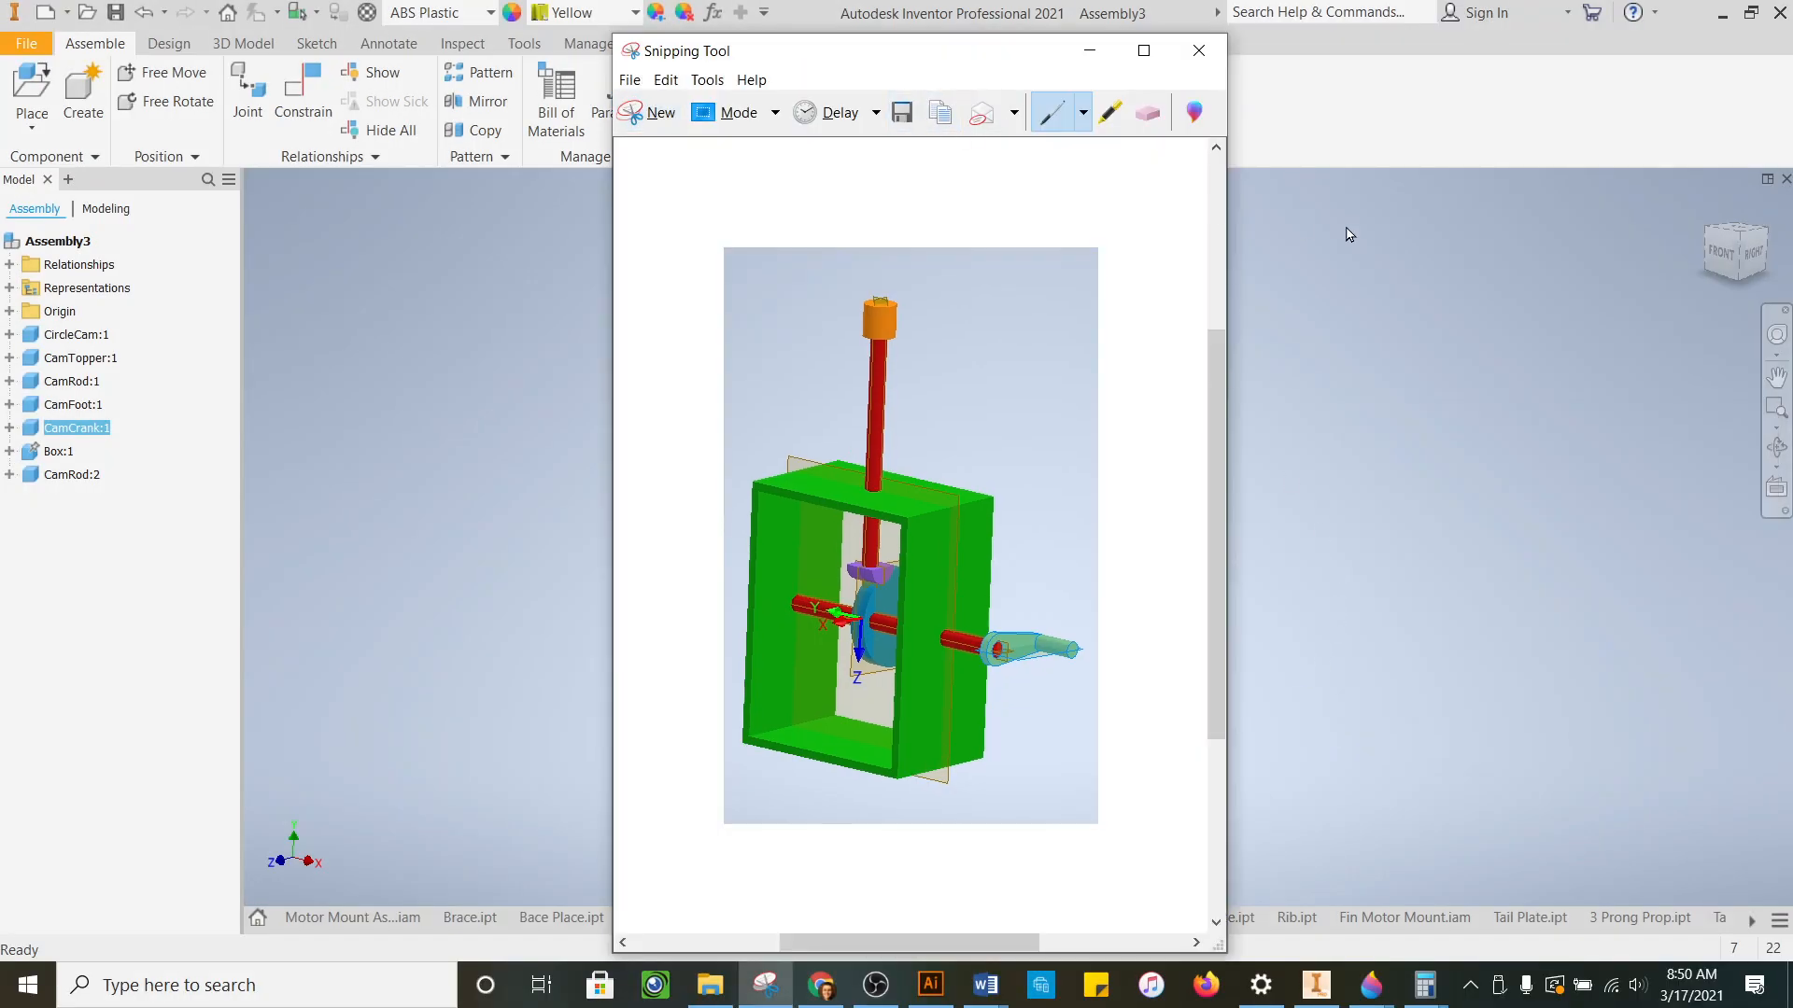
{"action": "left_click", "coordinate": [1199, 50]}
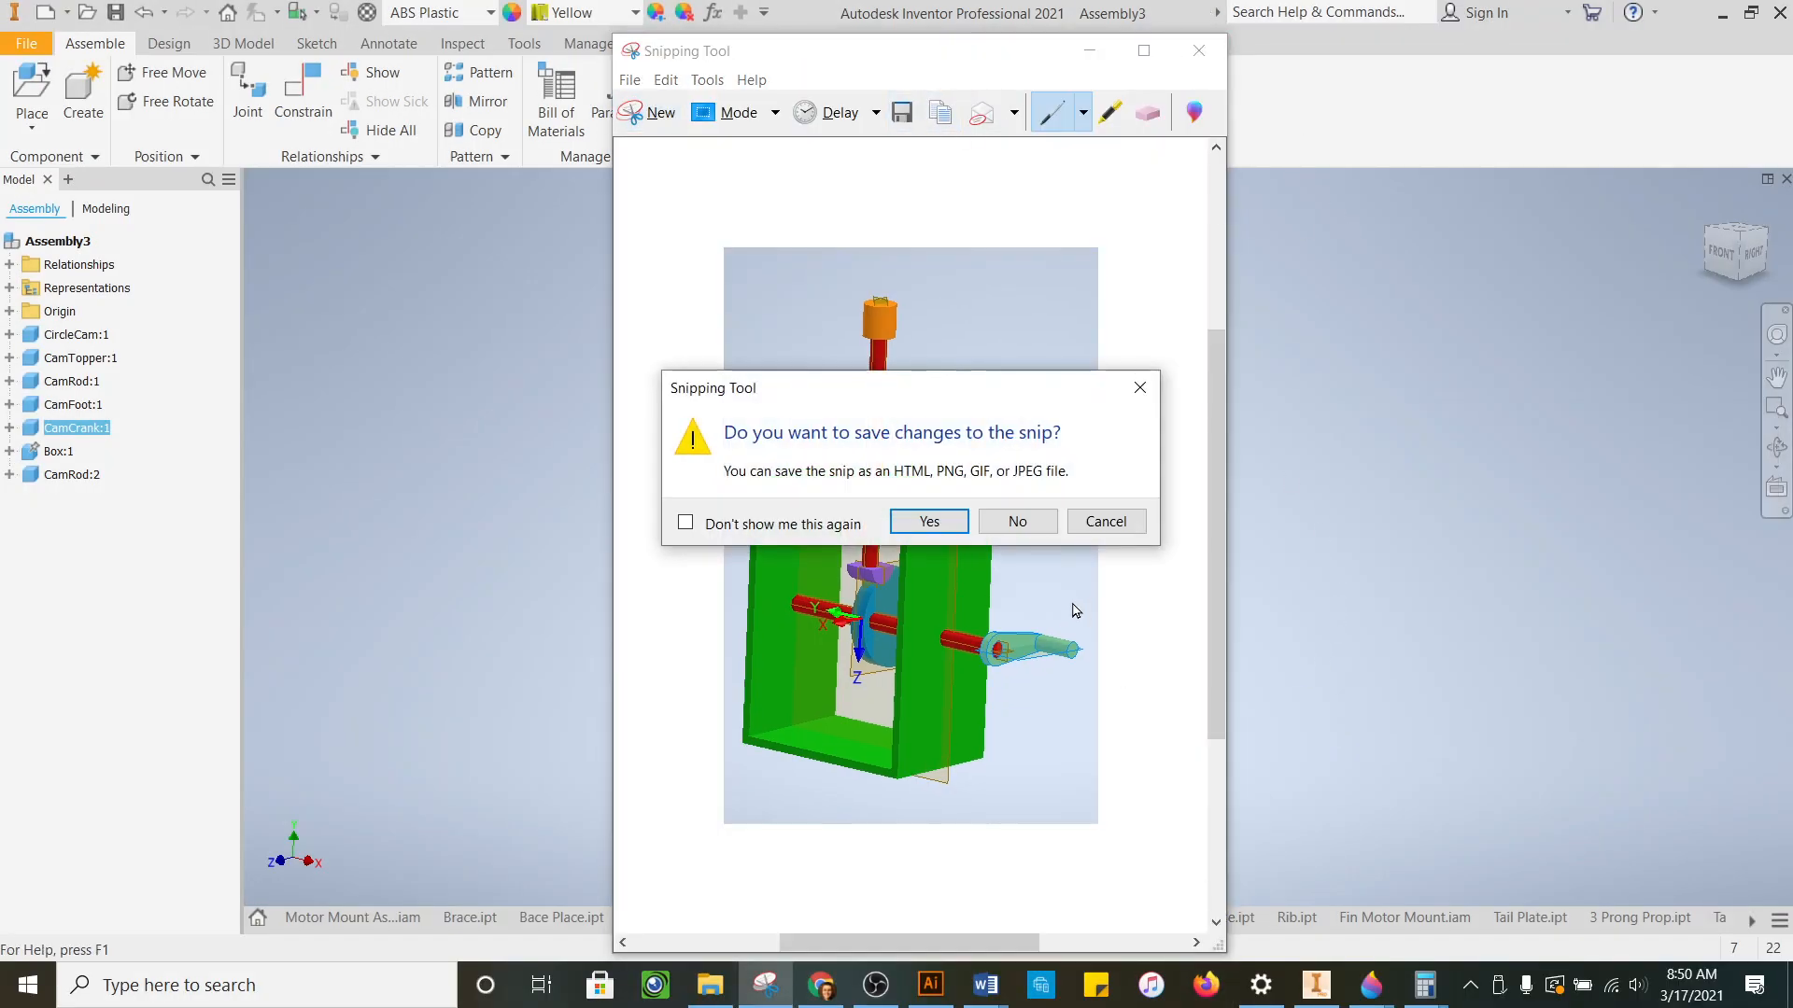
{"action": "left_click", "coordinate": [998, 531]}
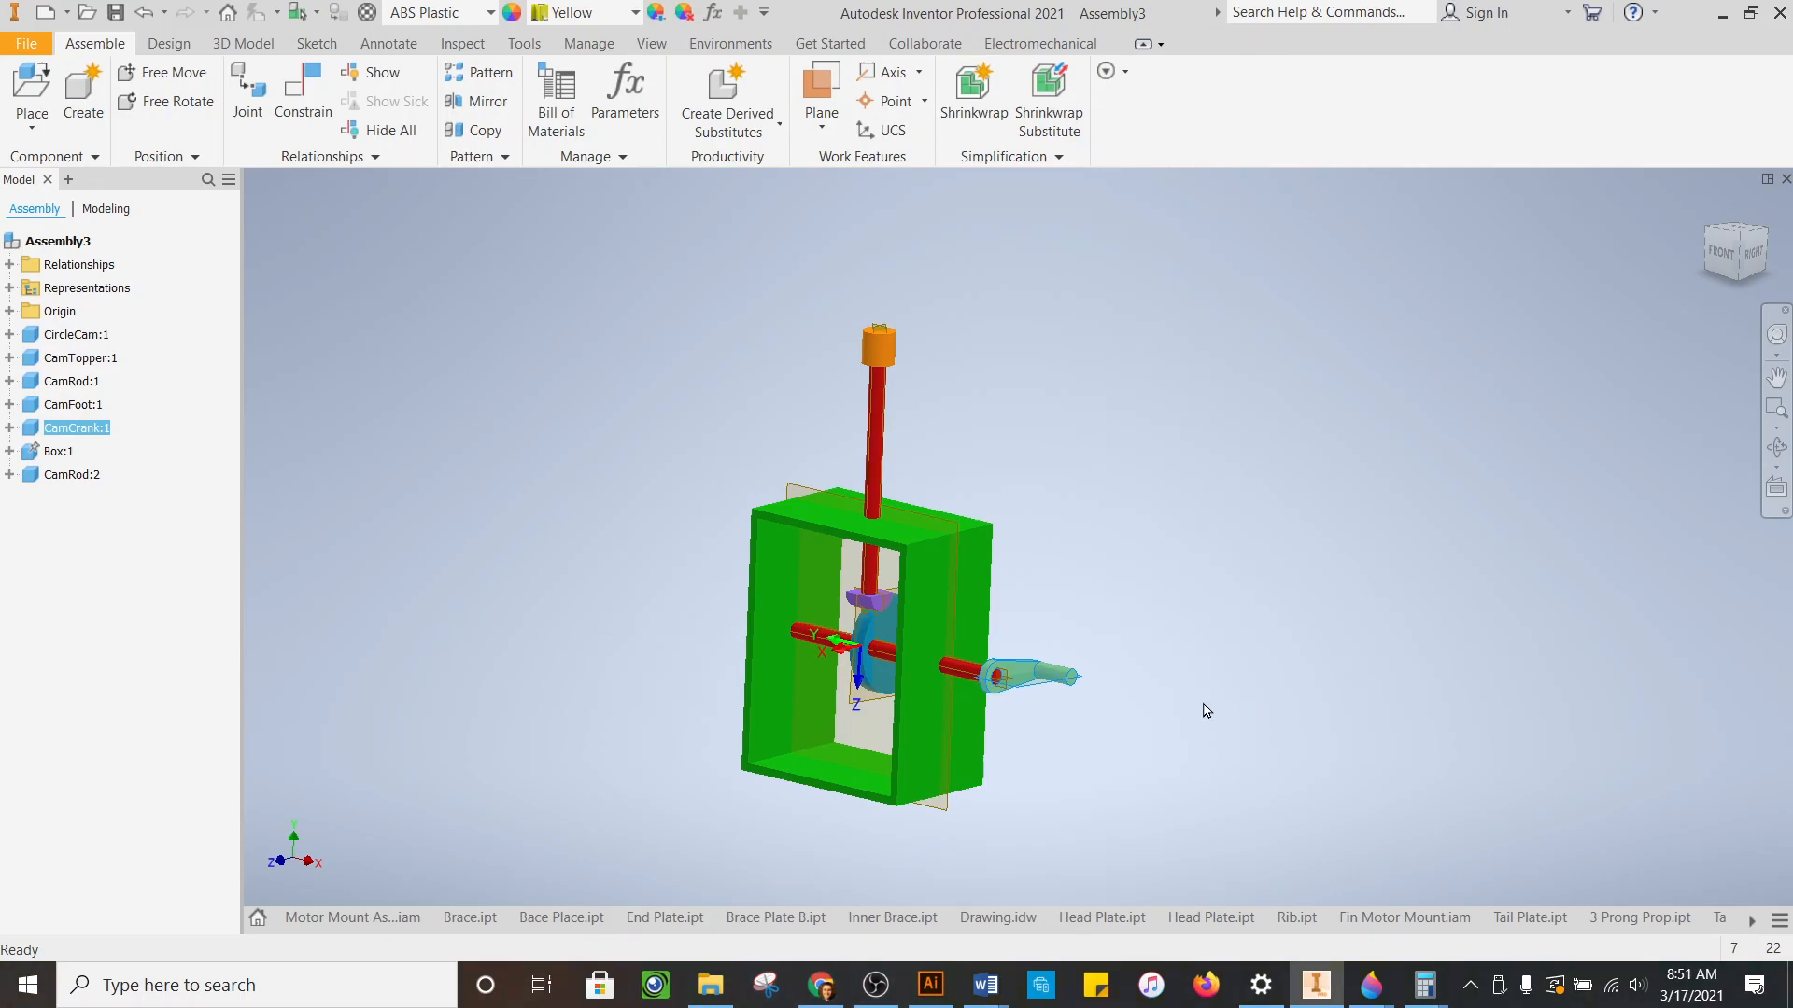
{"action": "left_click", "coordinate": [873, 995]}
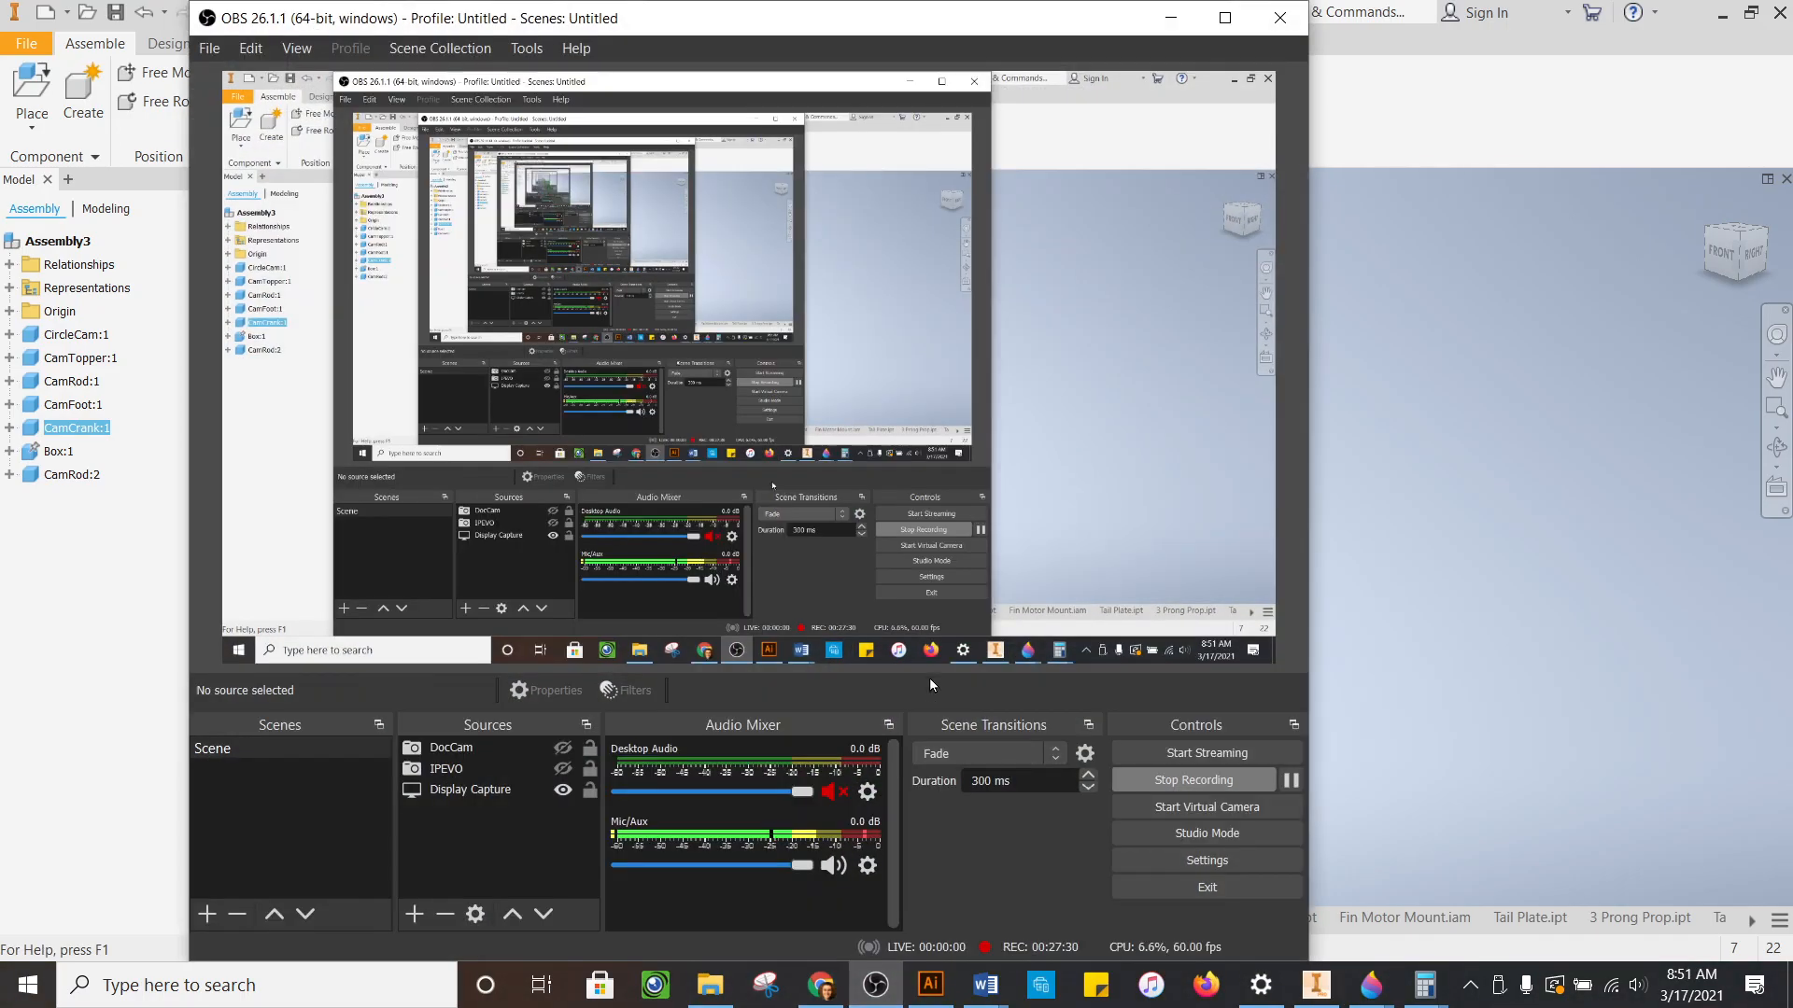